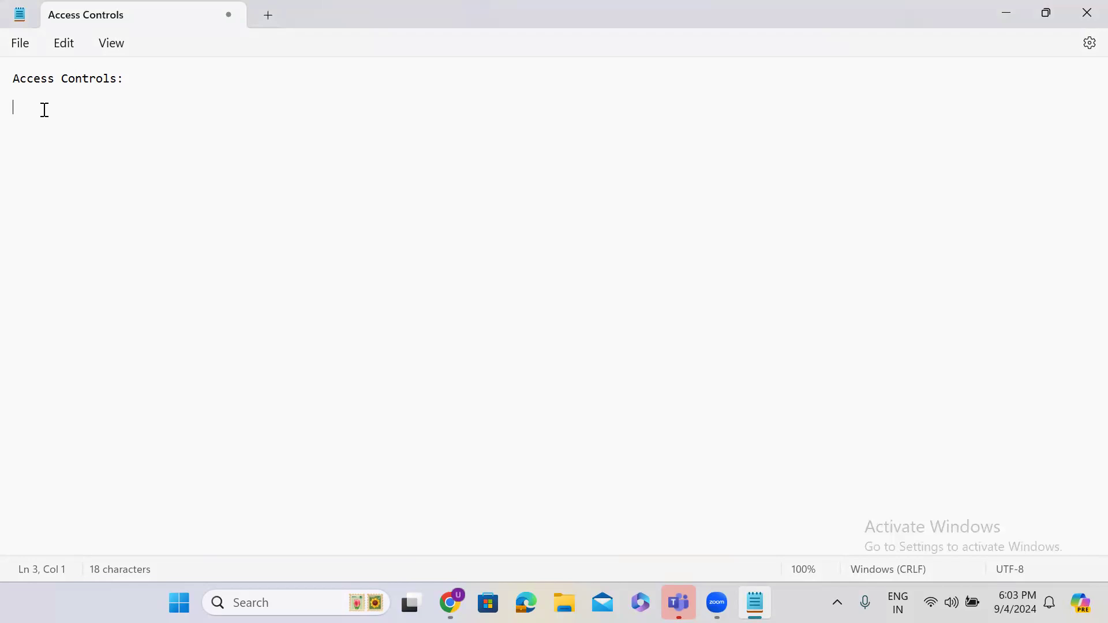
# Step: Finish the Access Controls note with 'are used to restrict the data in the tables' and add 'security_admin' below
pyautogui.click(140, 77)
pyautogui.write('are')
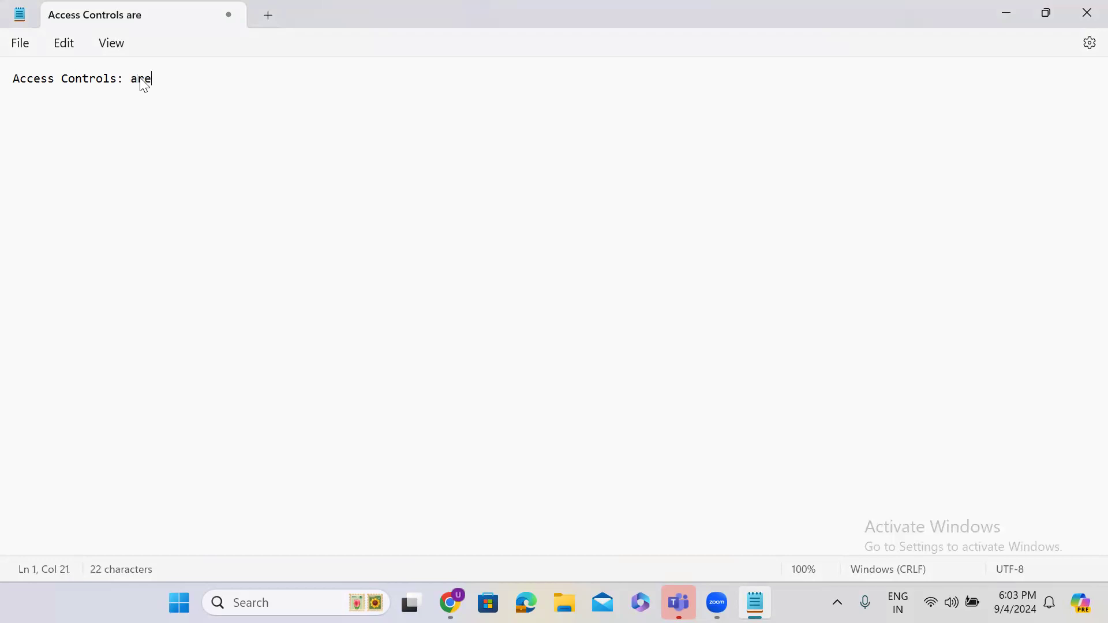
pyautogui.write(' used to ')
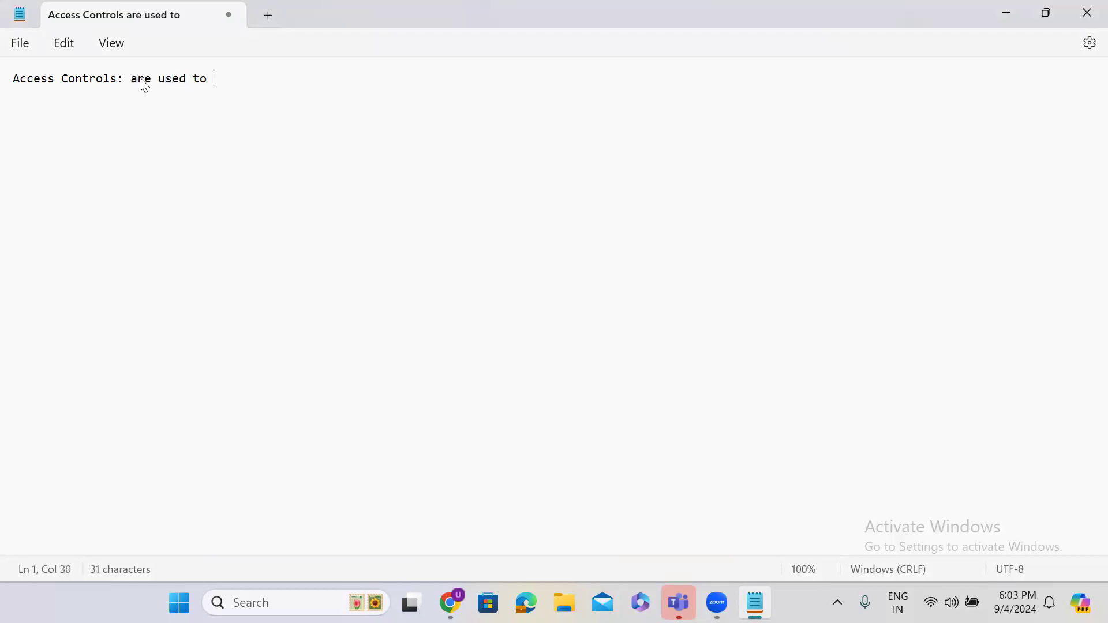
pyautogui.write('restrict ')
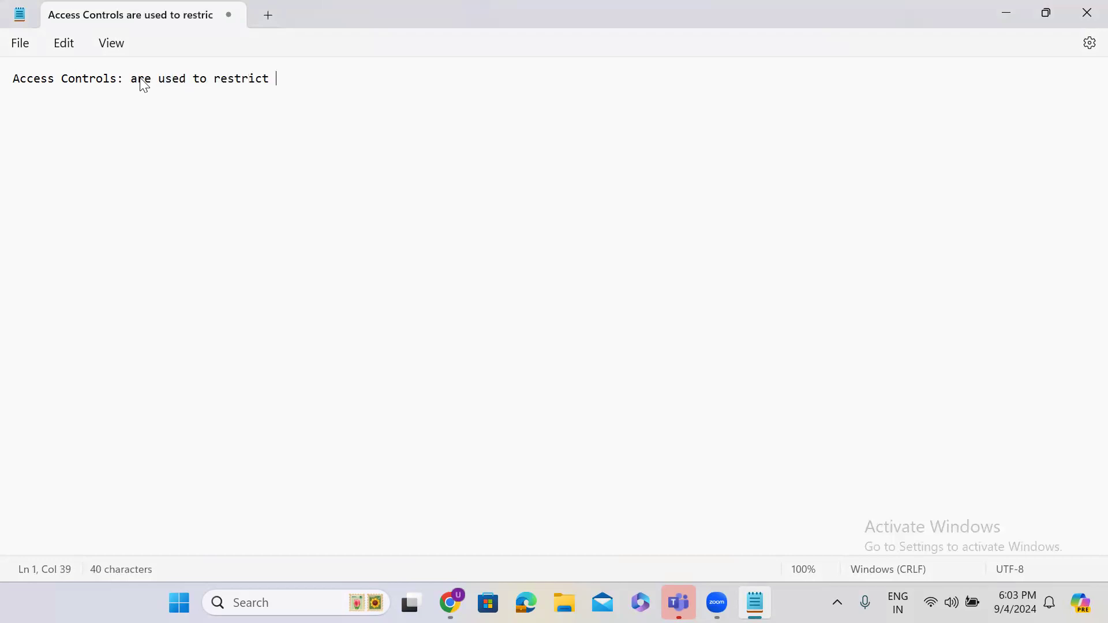
pyautogui.write('the data in the tables')
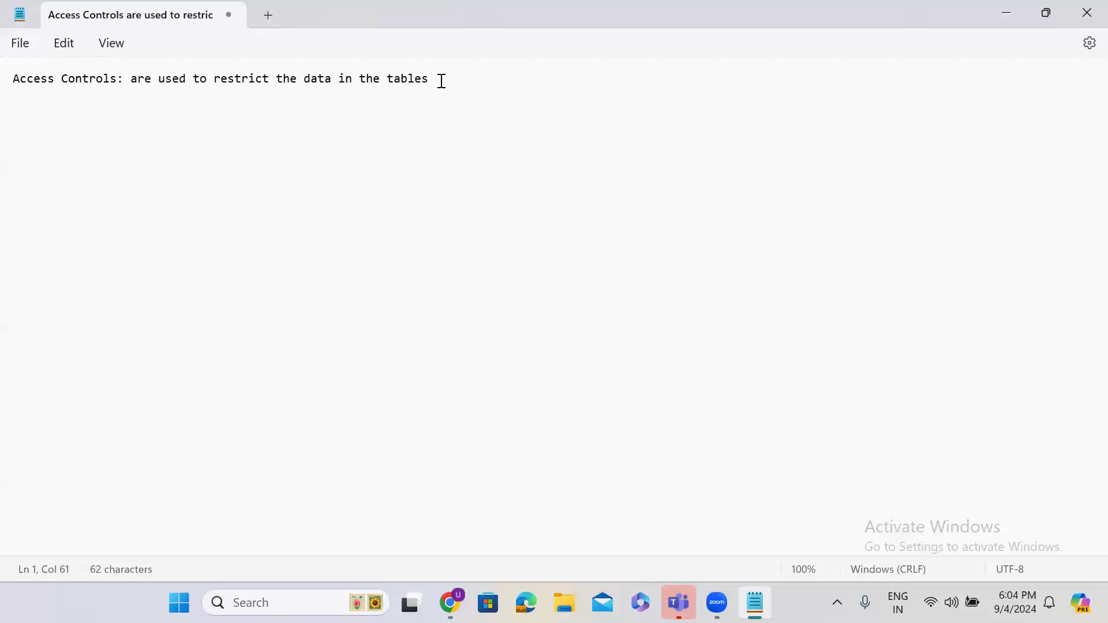
pyautogui.press('Return')
pyautogui.press('Return')
pyautogui.write('security_admin')
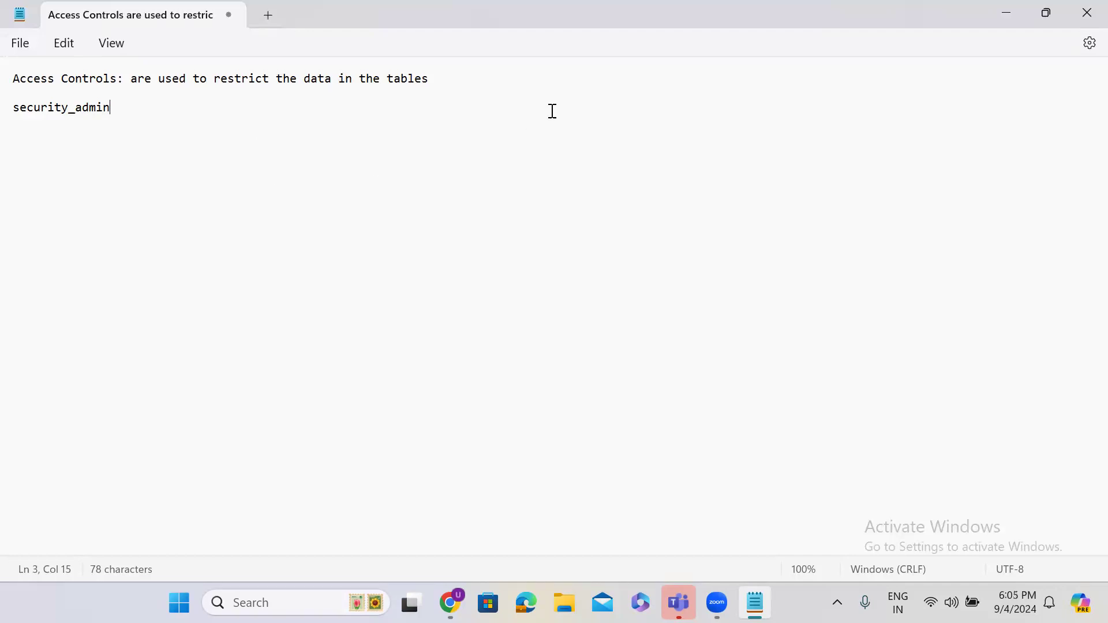
# Step: Minimize Notepad and go to developer.servicenow.com in Chrome
pyautogui.click(1007, 12)
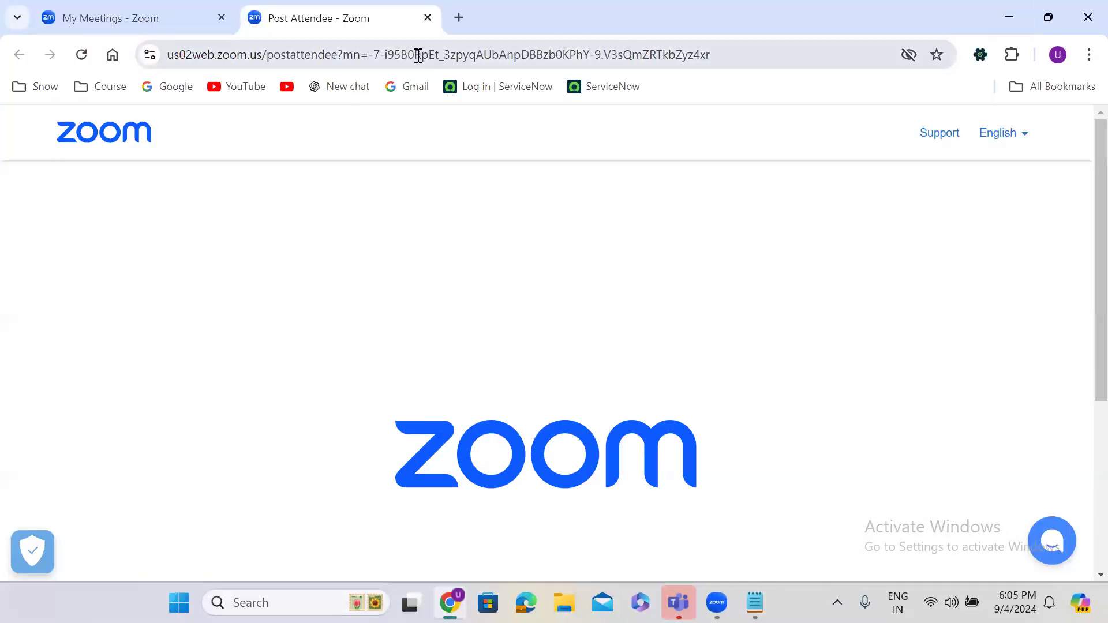
pyautogui.click(418, 55)
pyautogui.write('deve')
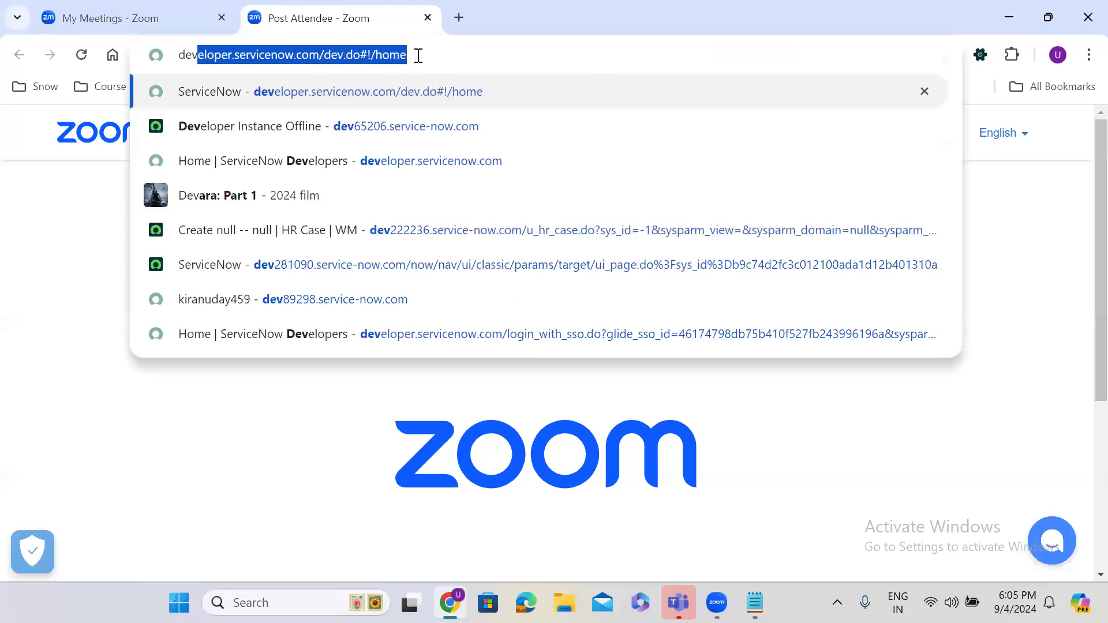
pyautogui.press('Up')
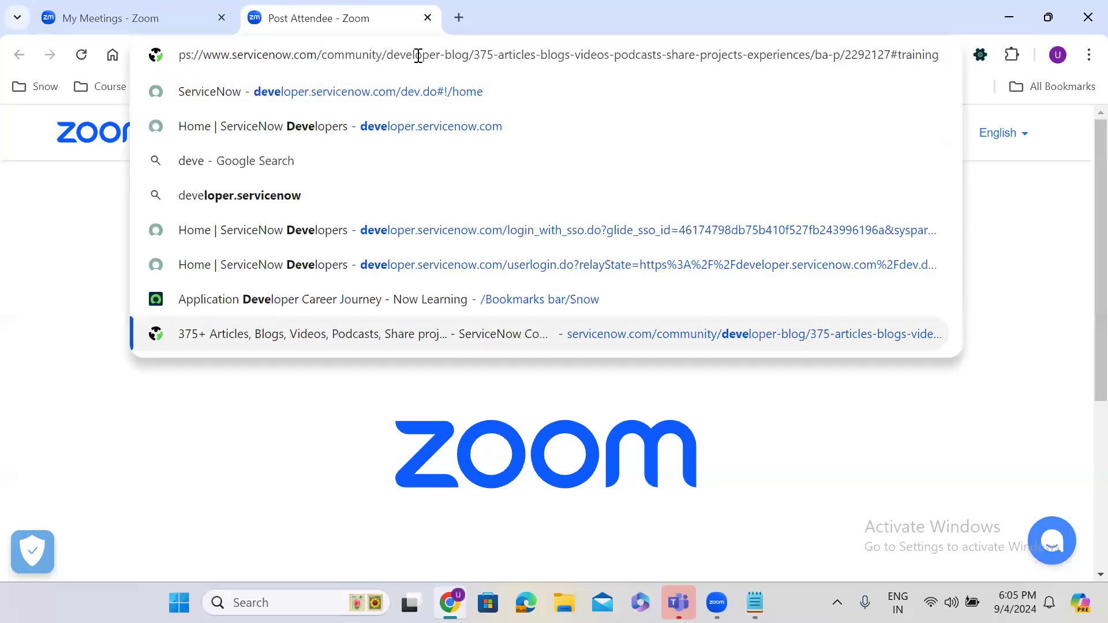
pyautogui.click(404, 98)
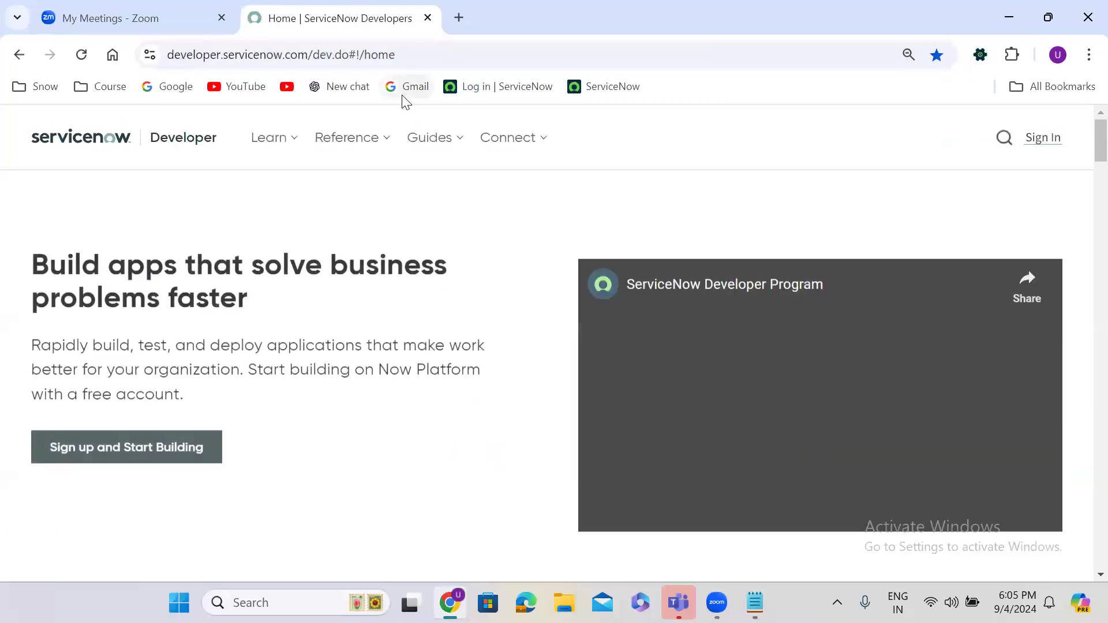
# Step: Sign in to the developer site with the saved account email and password
pyautogui.click(1037, 138)
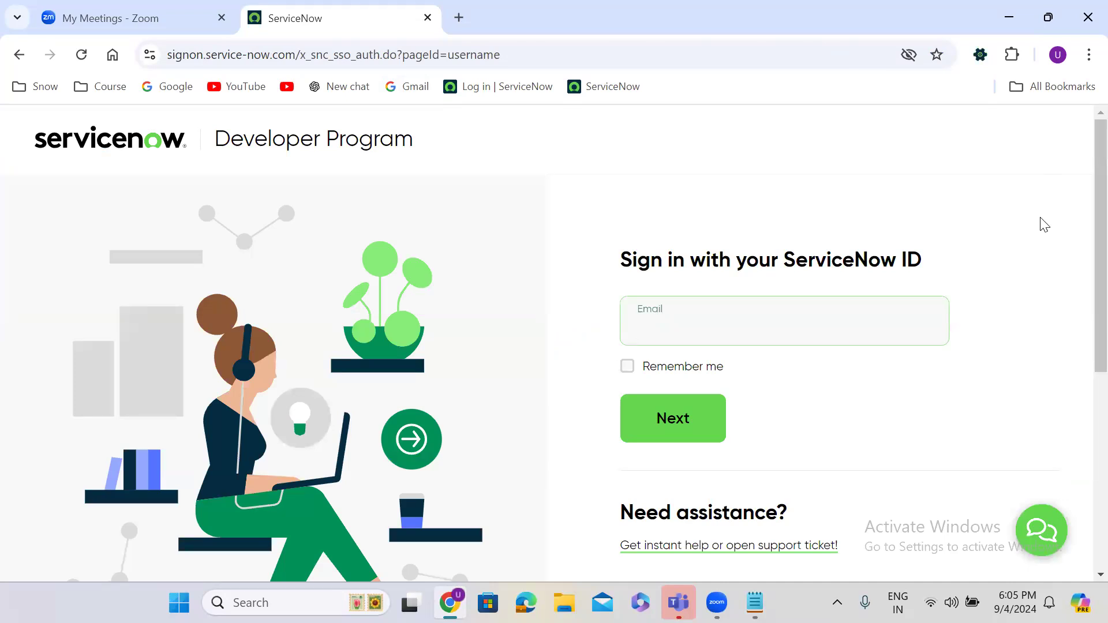
pyautogui.click(696, 327)
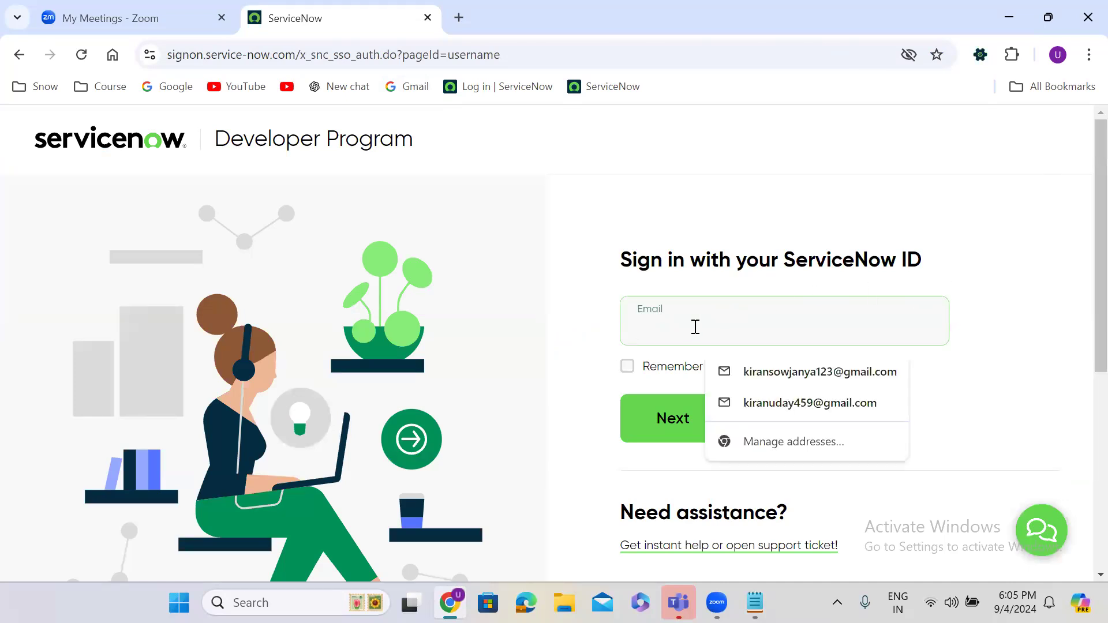
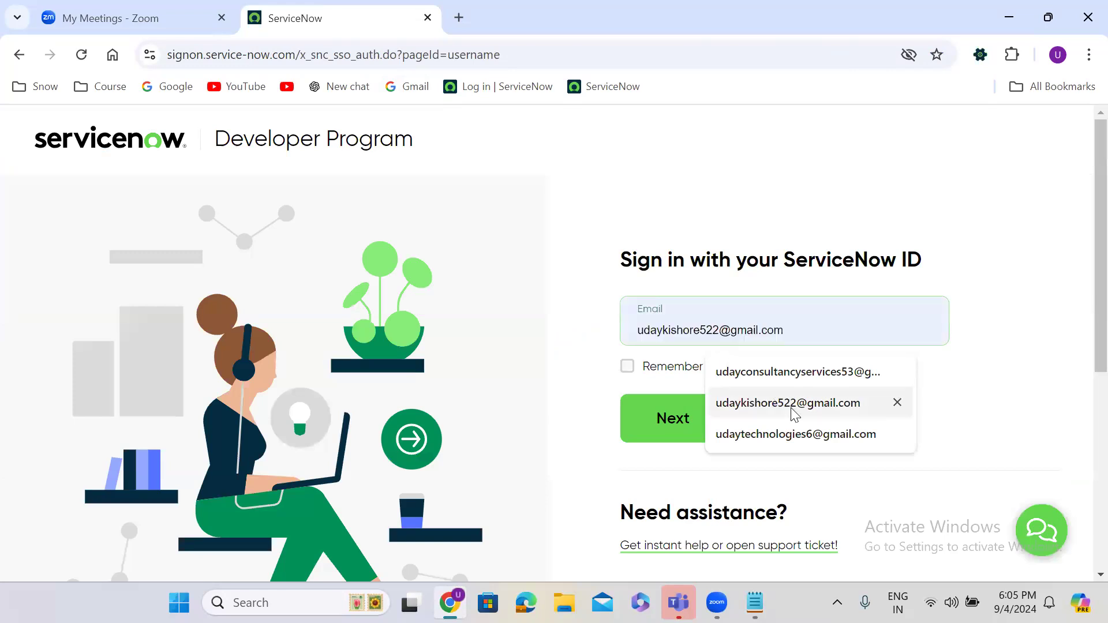
pyautogui.click(727, 403)
pyautogui.click(694, 418)
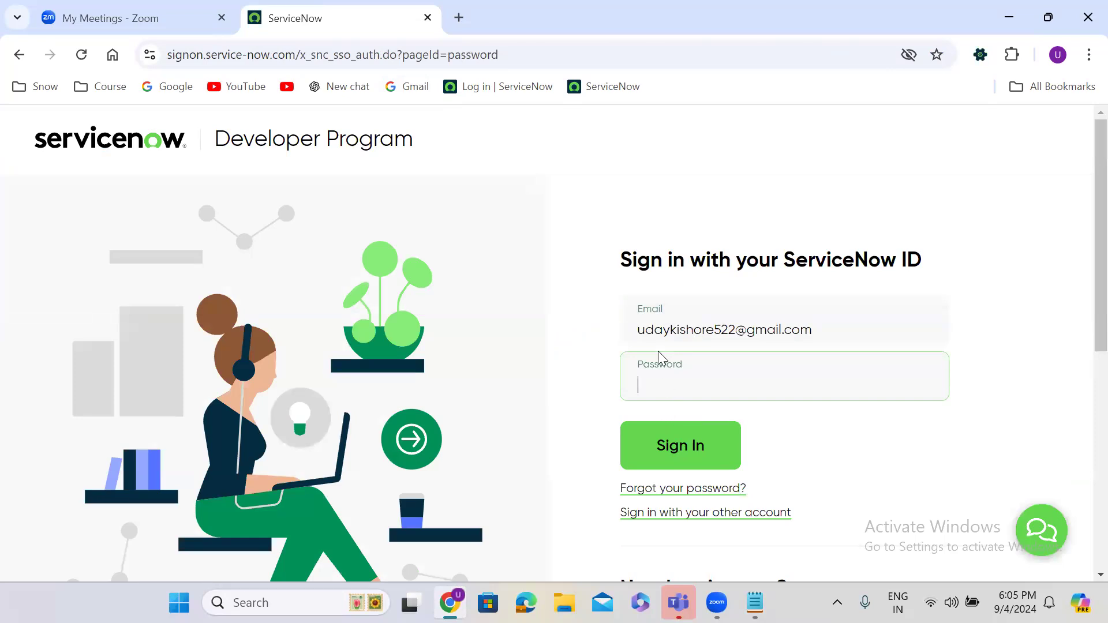
pyautogui.click(660, 382)
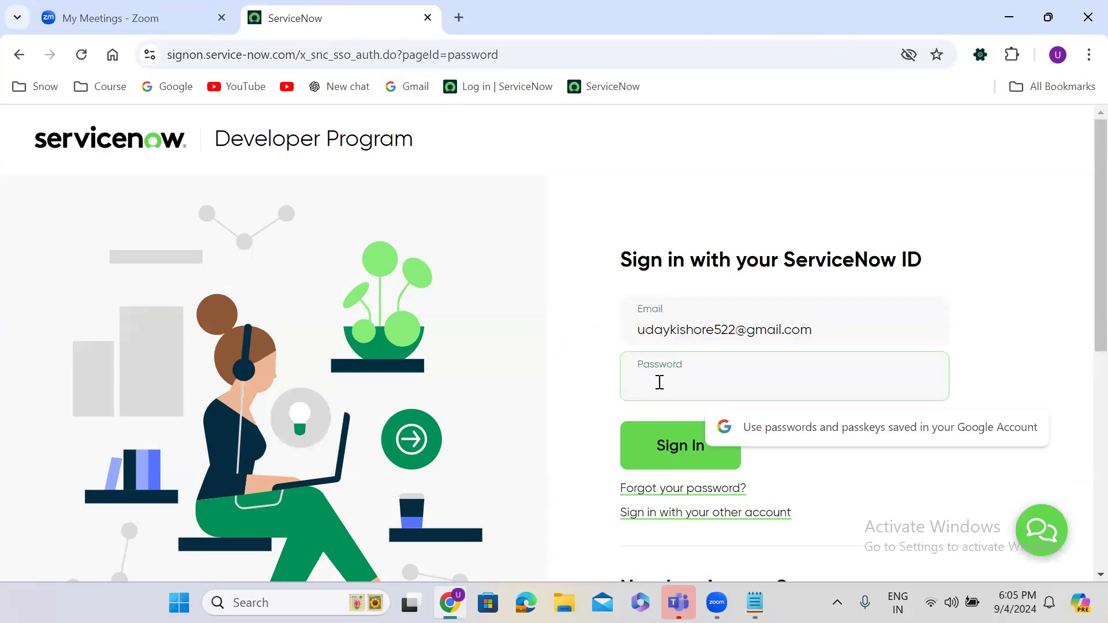
pyautogui.write('•••••••••')
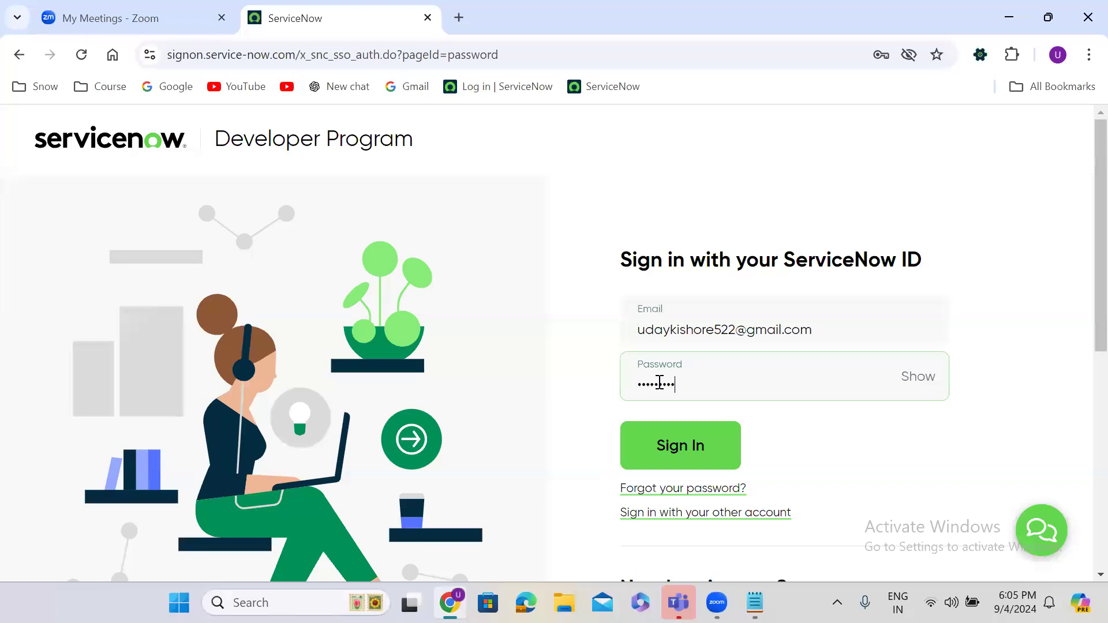
pyautogui.click(709, 452)
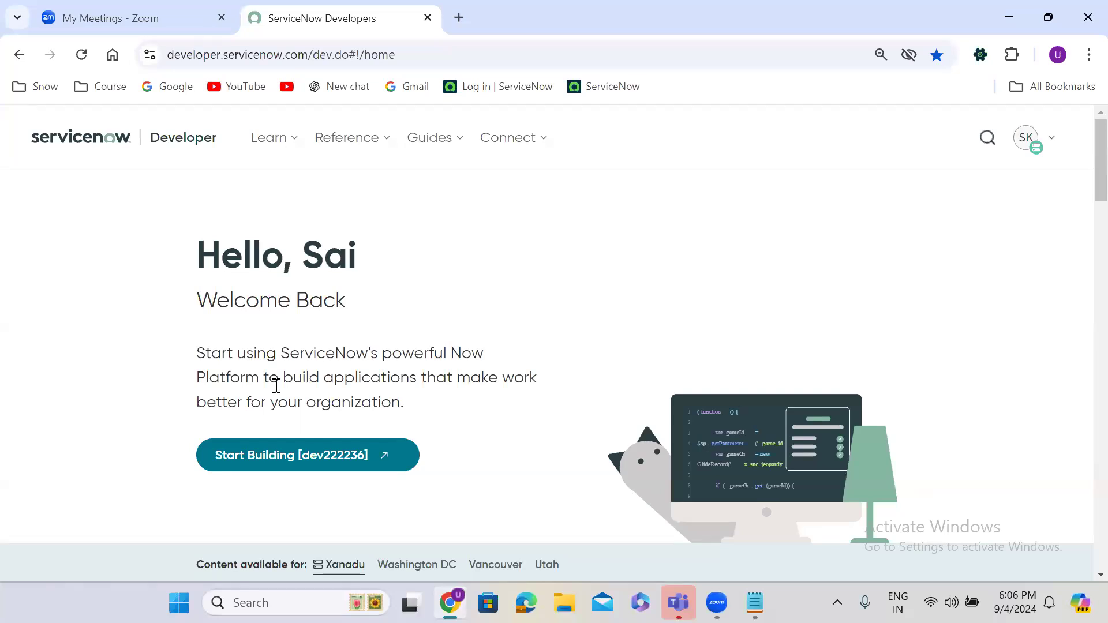
# Step: Launch the personal developer instance with Start Building and open the user avatar menu
pyautogui.click(294, 469)
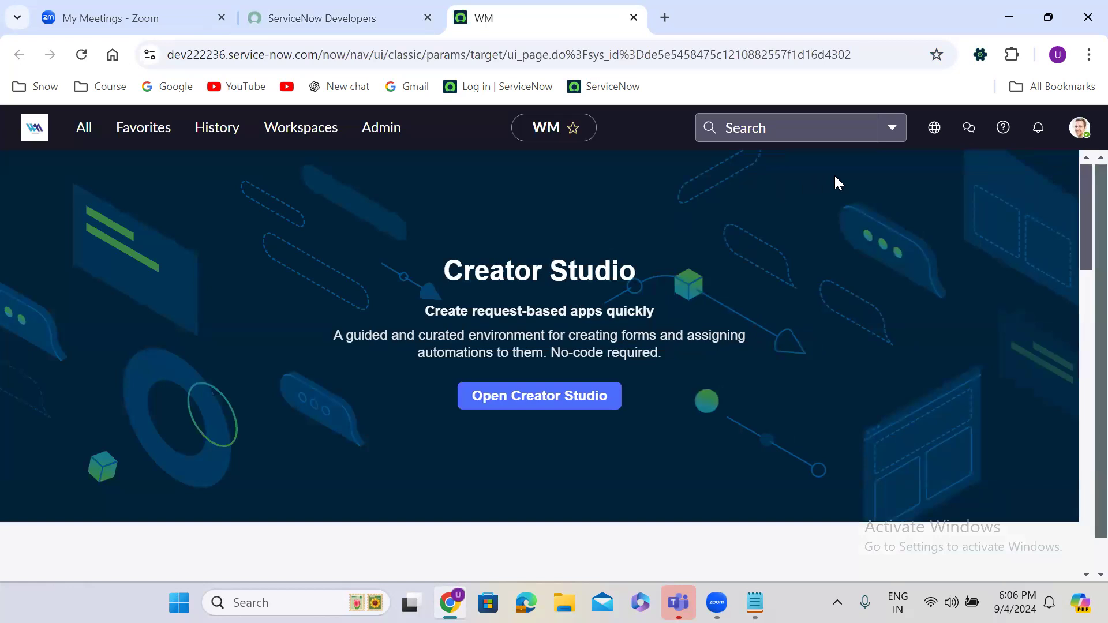
pyautogui.click(1077, 130)
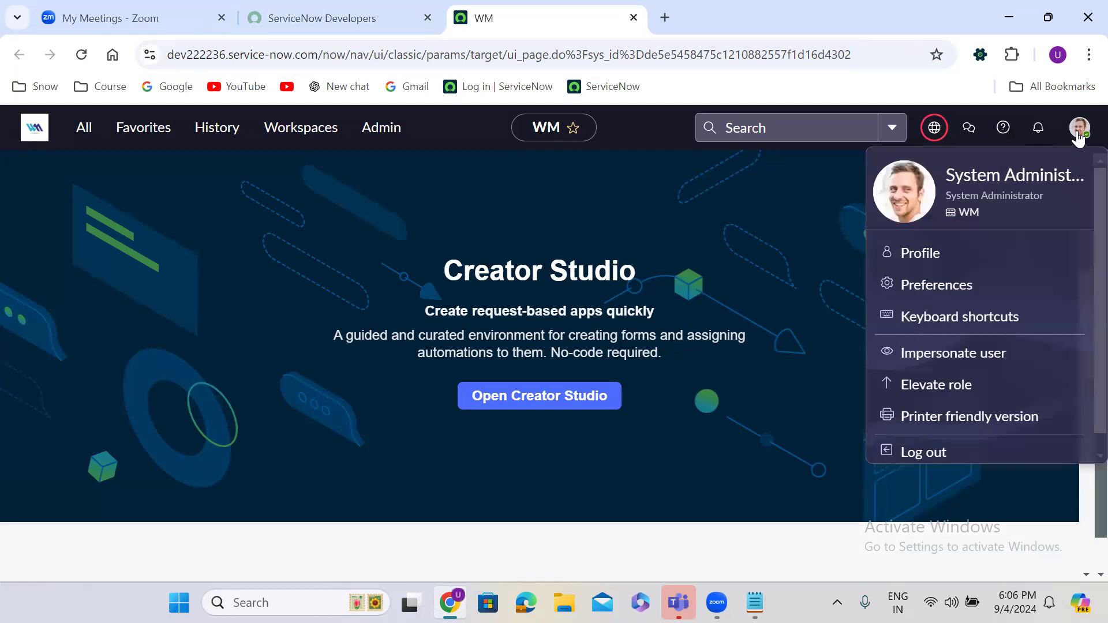
# Step: Elevate the session to the security_admin role
pyautogui.click(943, 387)
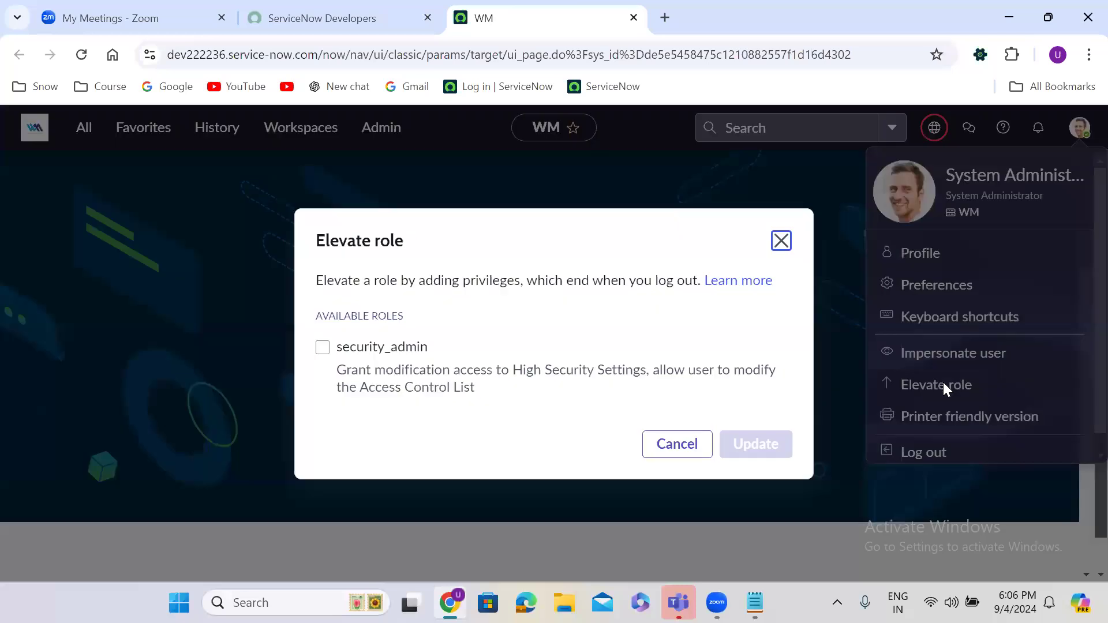
pyautogui.click(323, 347)
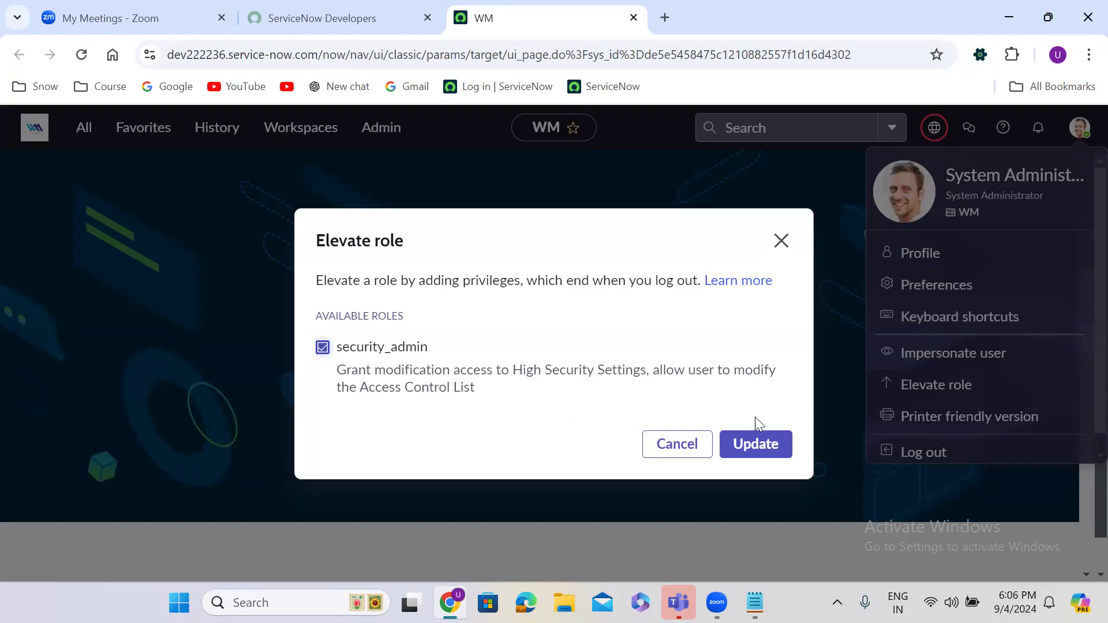
pyautogui.click(773, 443)
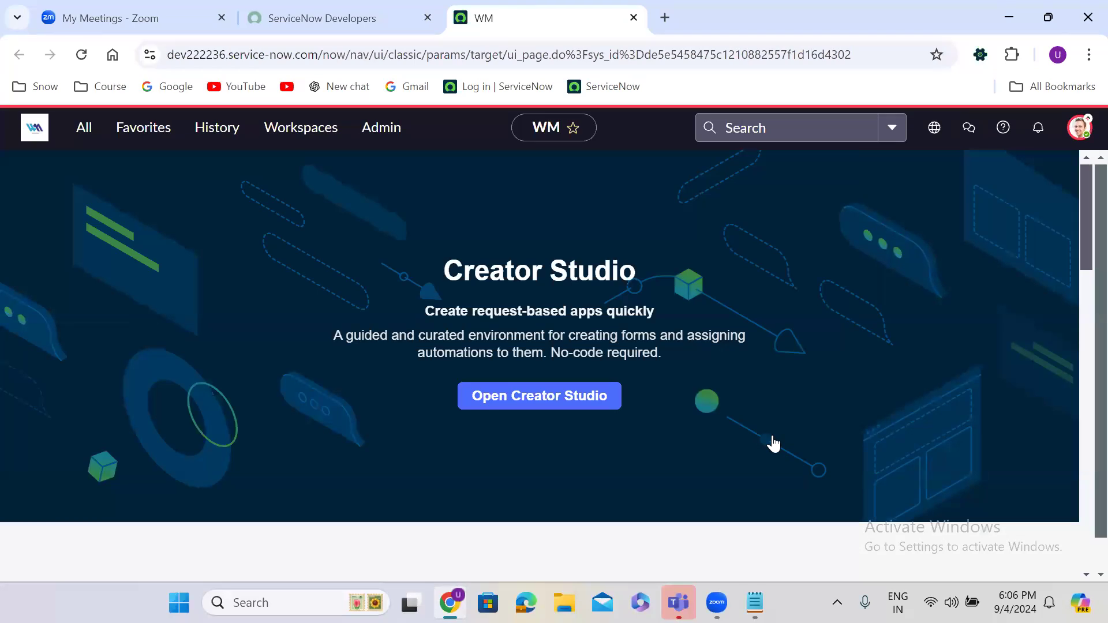
# Step: Reopen the role elevation options to confirm security_admin, then close them without changes
pyautogui.click(1083, 127)
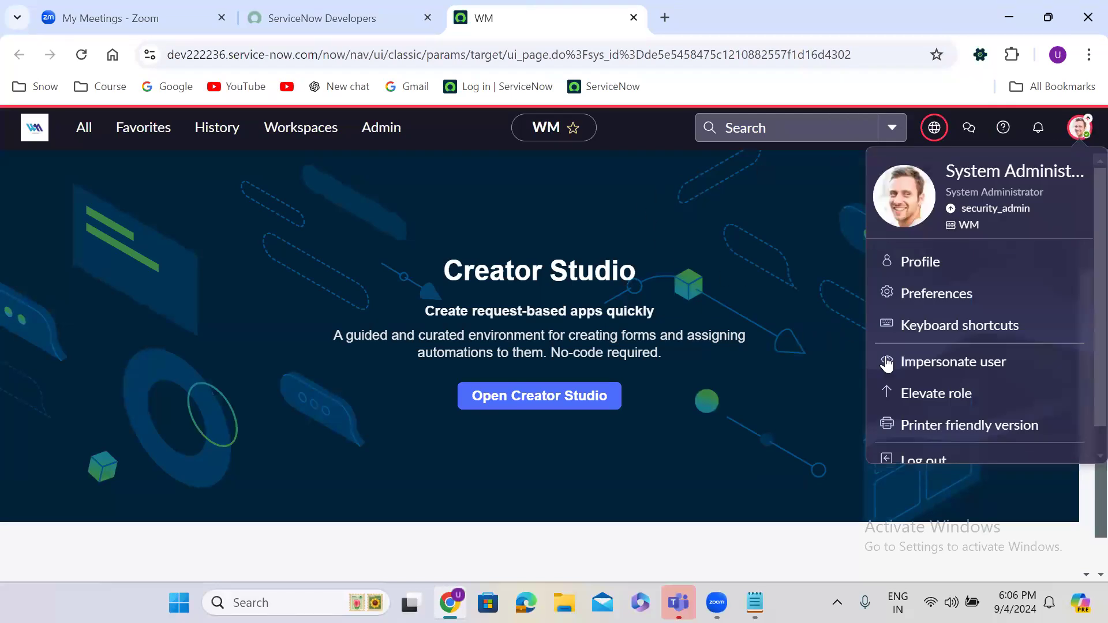
pyautogui.click(947, 396)
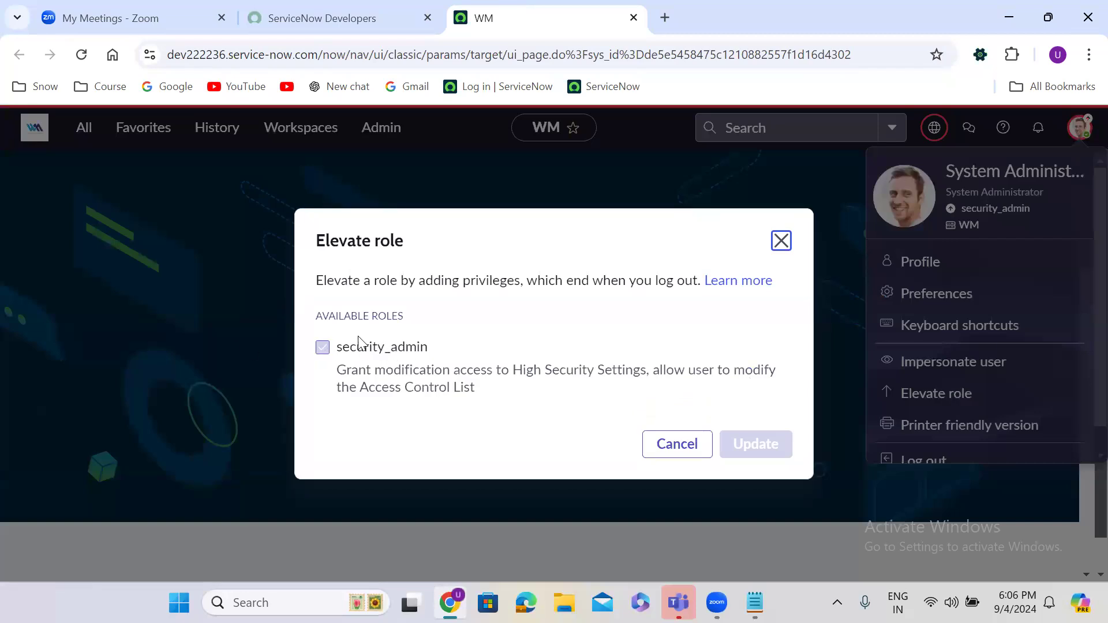
pyautogui.click(323, 348)
pyautogui.click(781, 240)
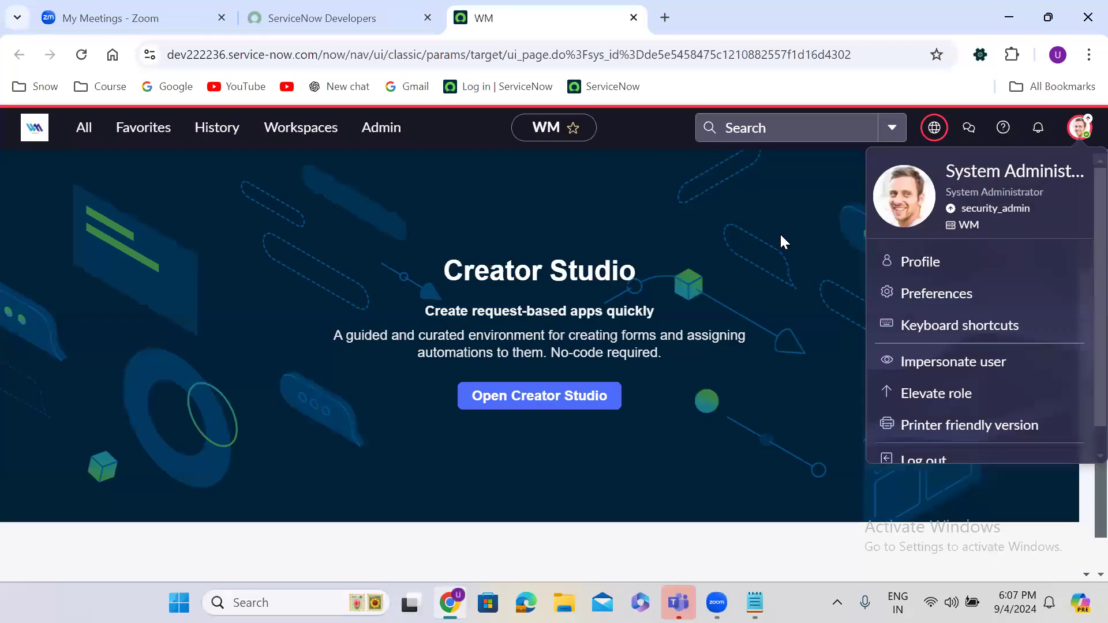
pyautogui.click(1083, 130)
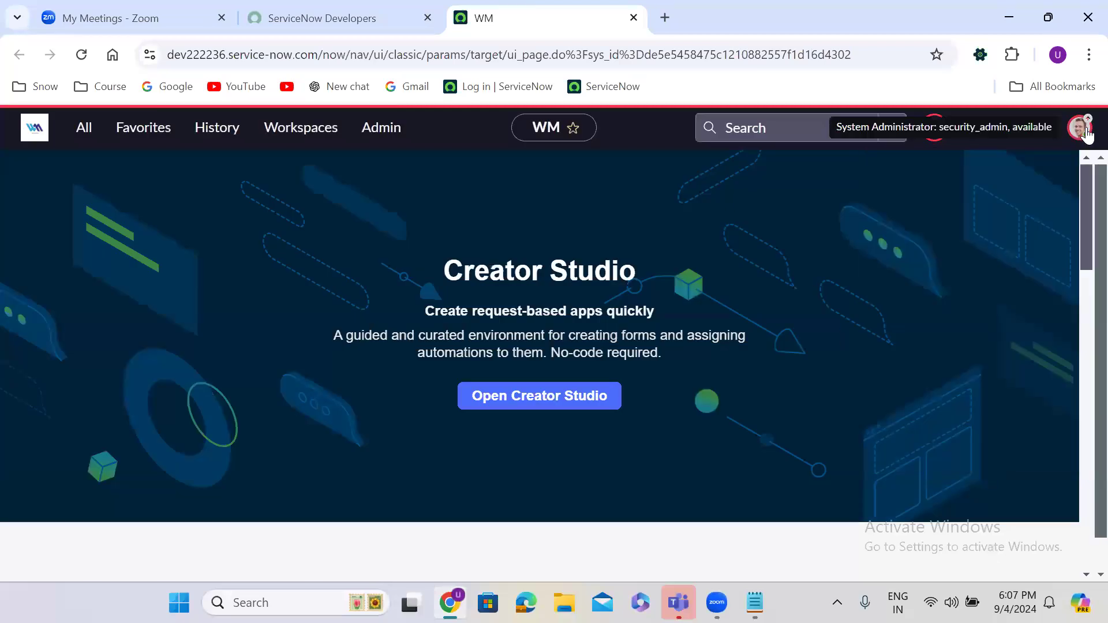
# Step: Filter the All menu for 'acl' and open System Security > Access Control (ACL)
pyautogui.click(85, 131)
pyautogui.write('access c')
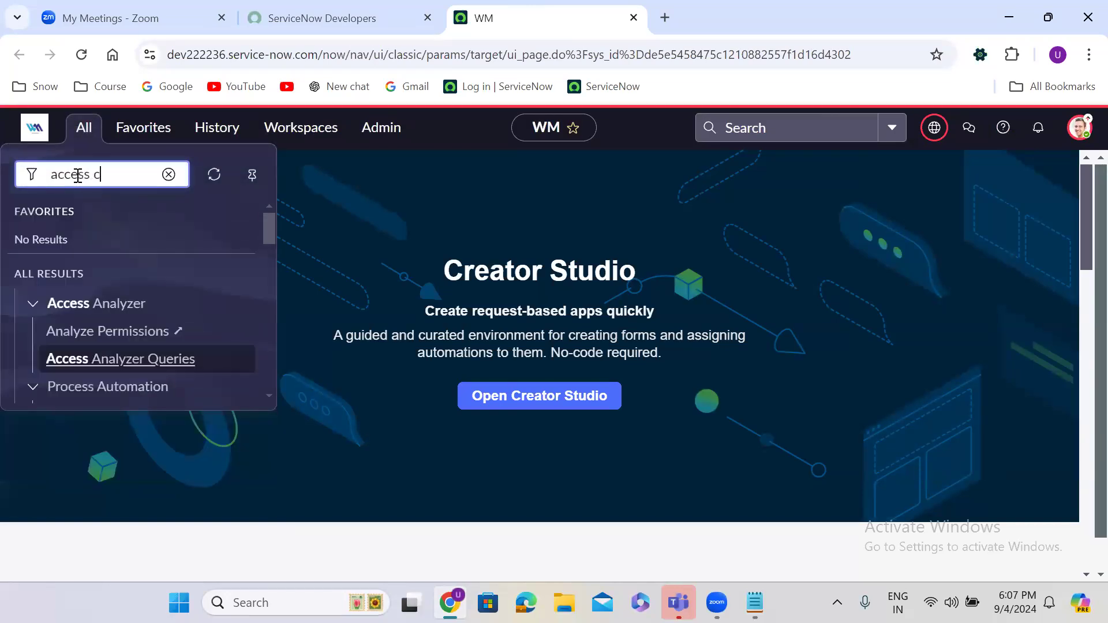
pyautogui.write('ontols')
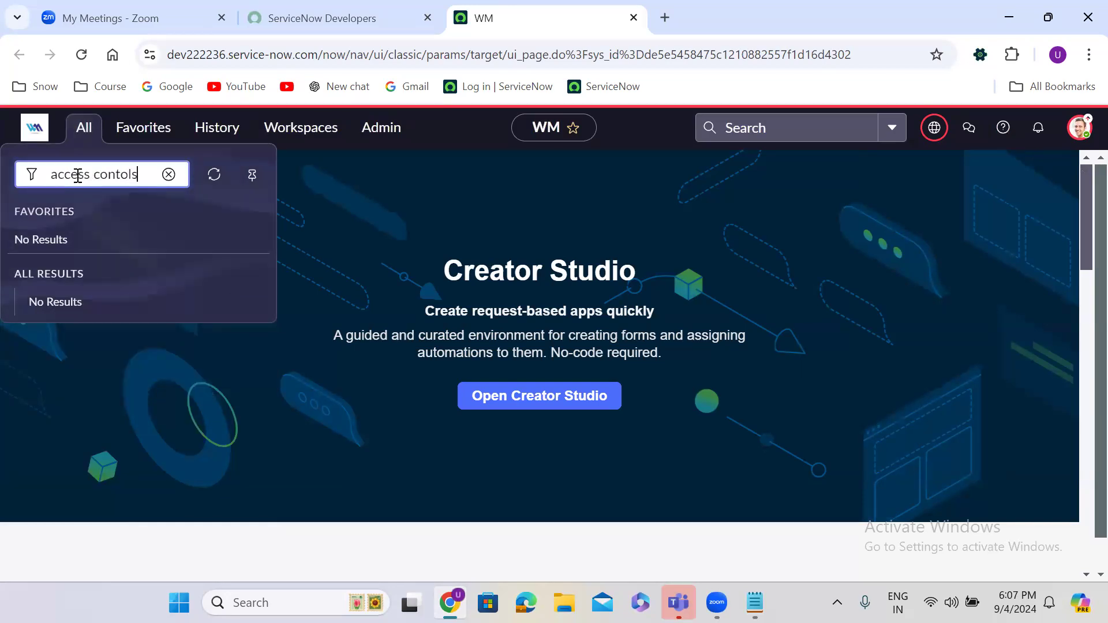
pyautogui.hotkey('ctrl', 'a')
pyautogui.write('ax')
pyautogui.press('BackSpace')
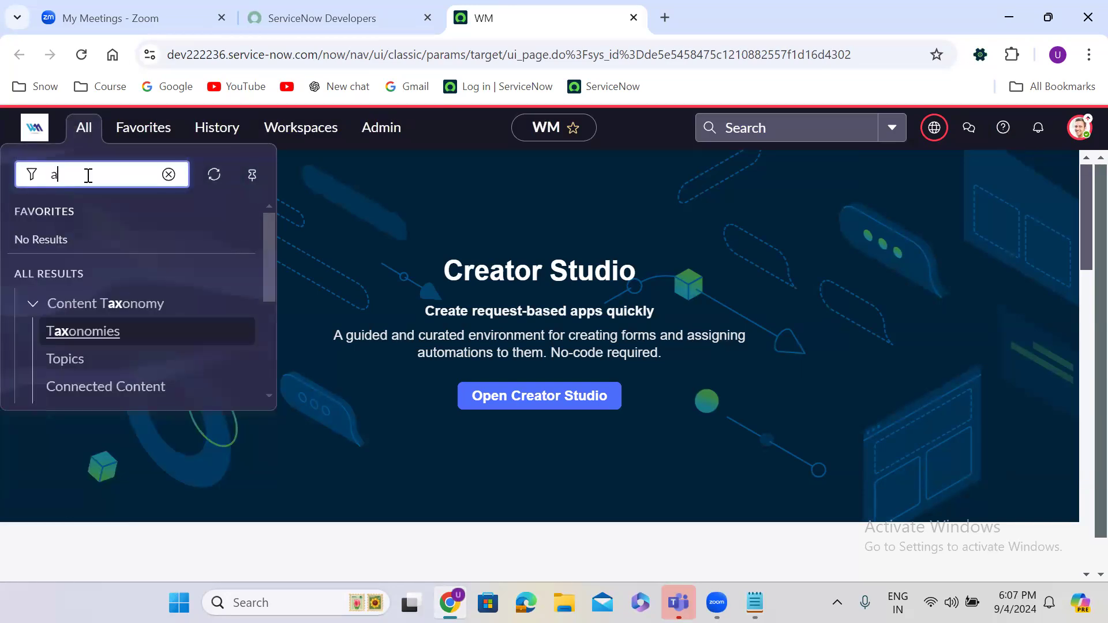
pyautogui.write('cl')
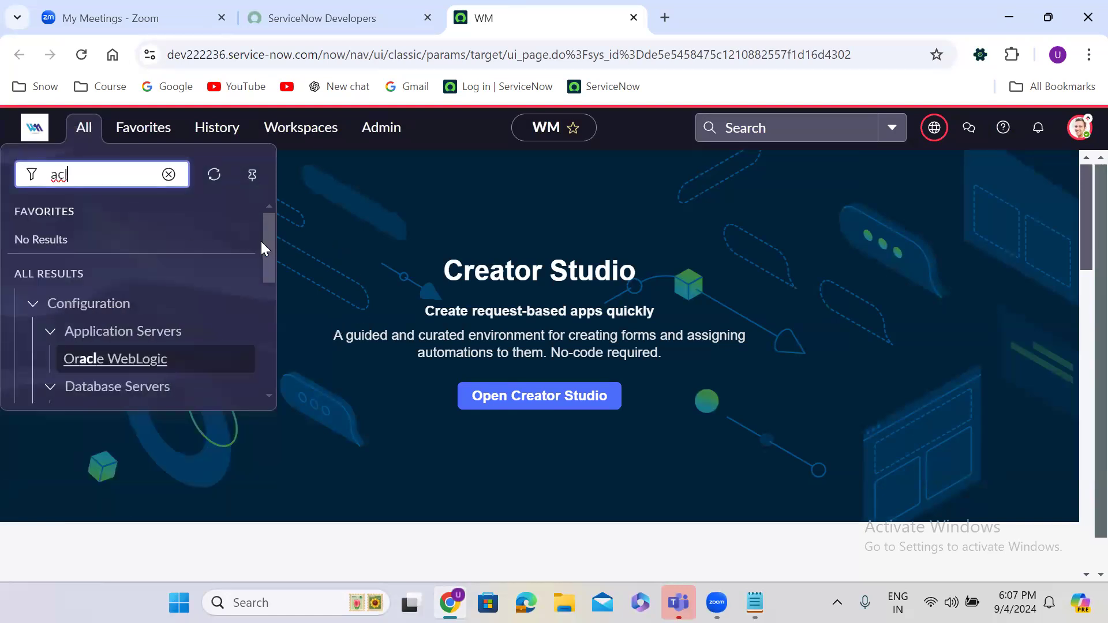
pyautogui.moveTo(269, 241); pyautogui.dragTo(283, 368)
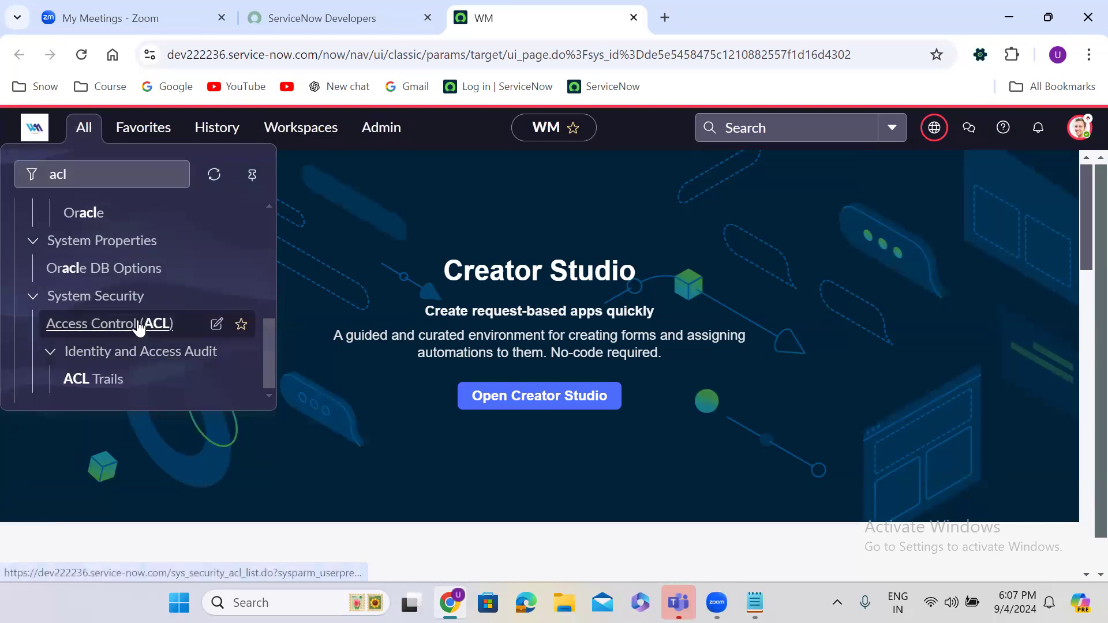
pyautogui.click(105, 325)
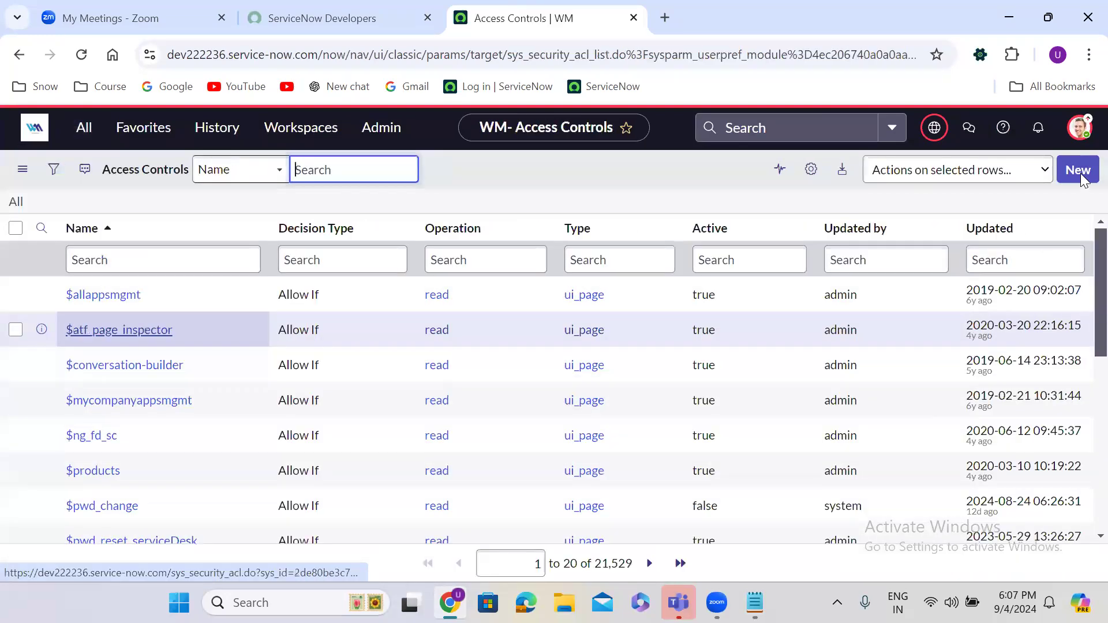
# Step: Clear the security_admin elevation from the session
pyautogui.click(1085, 134)
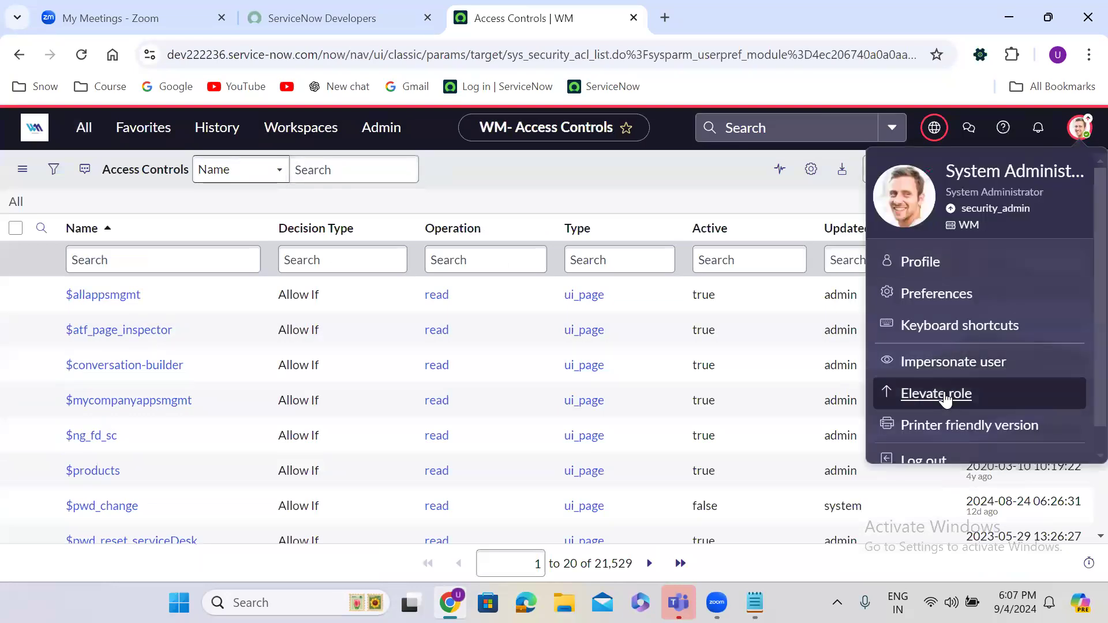
pyautogui.click(940, 395)
pyautogui.click(322, 348)
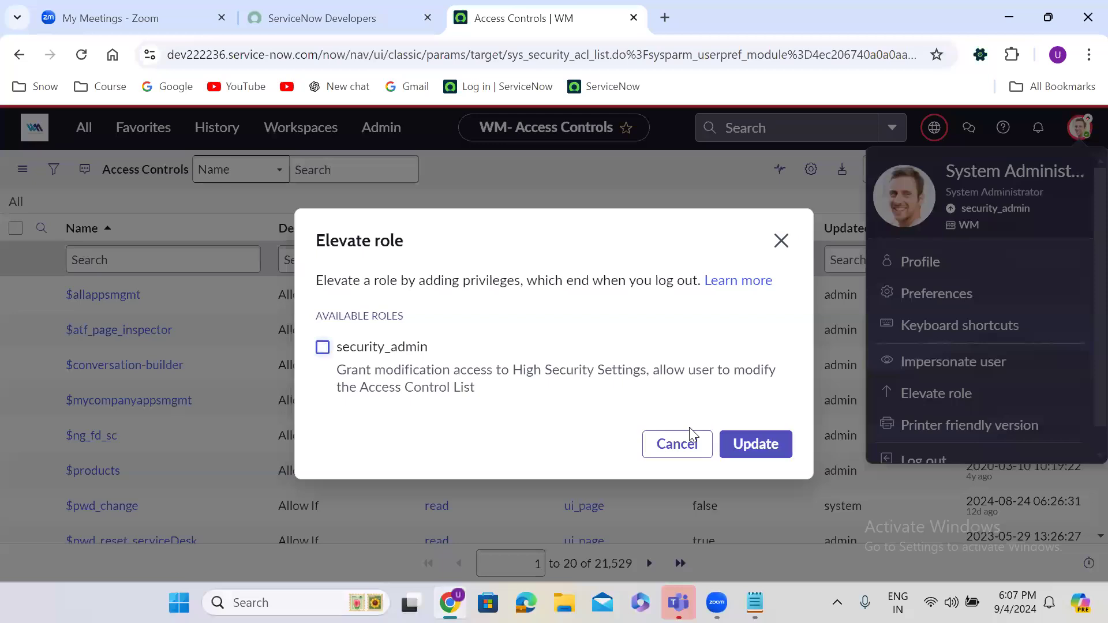
pyautogui.click(743, 444)
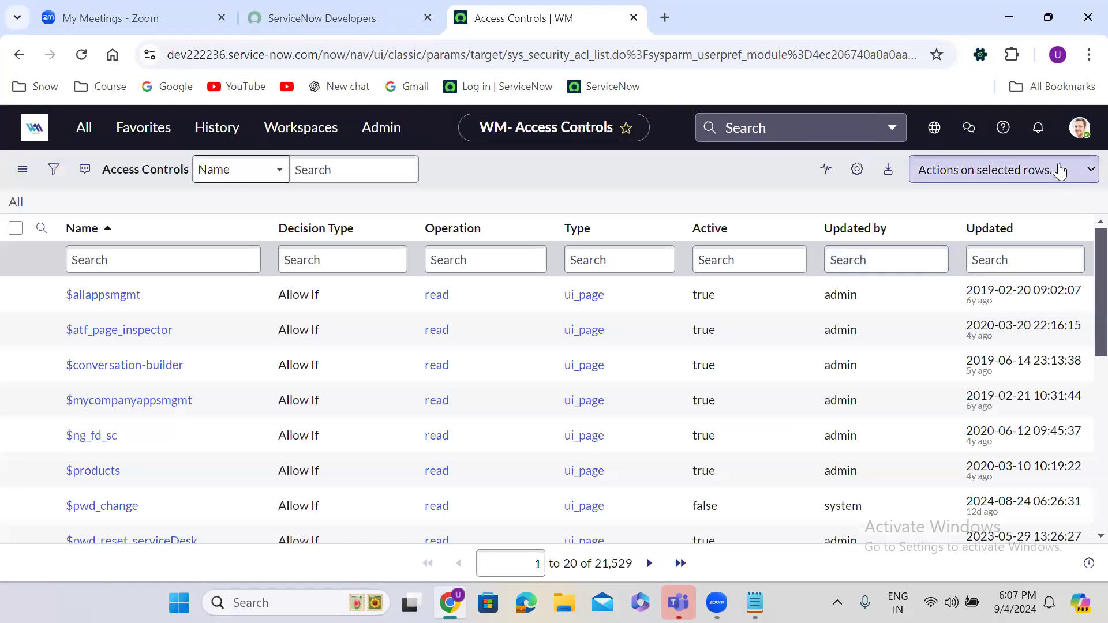
# Step: Re-elevate the session to security_admin
pyautogui.click(1081, 131)
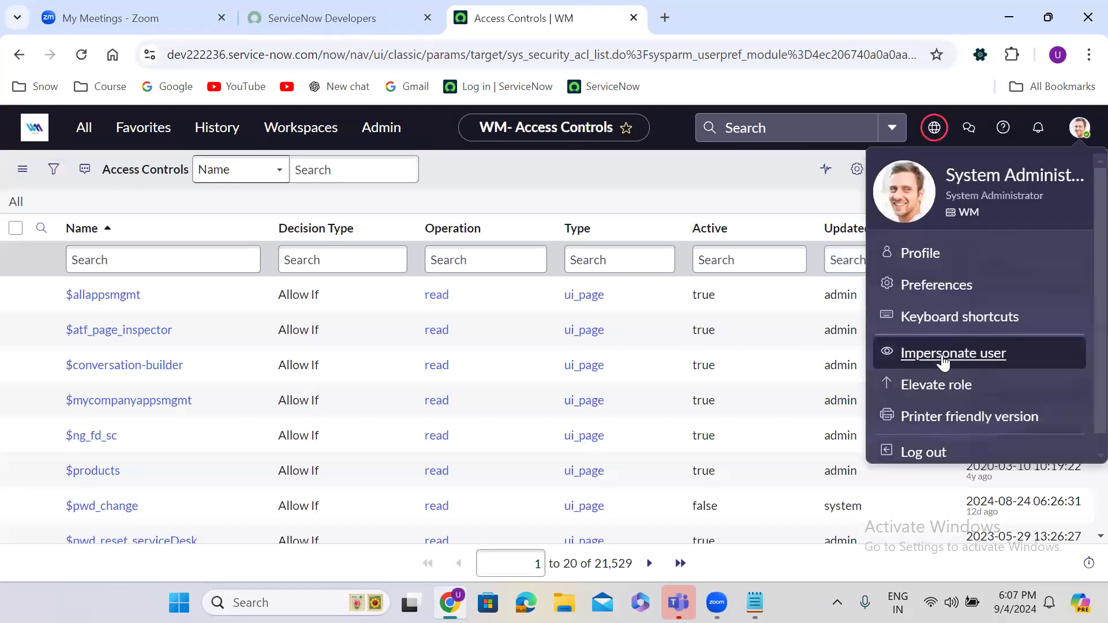
pyautogui.click(945, 394)
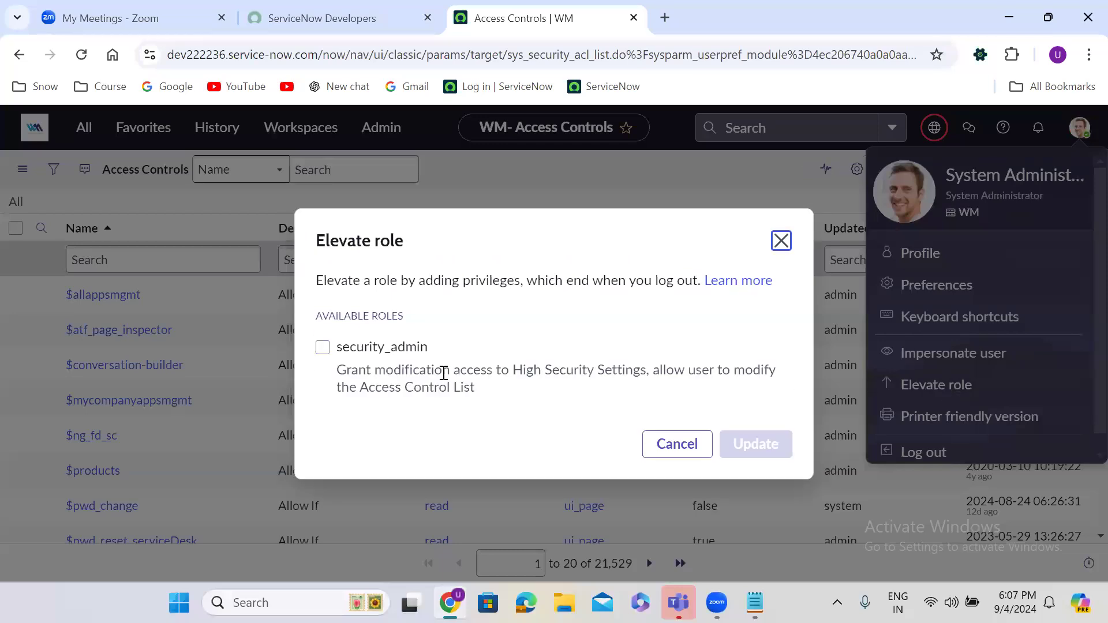
pyautogui.click(369, 353)
pyautogui.click(757, 446)
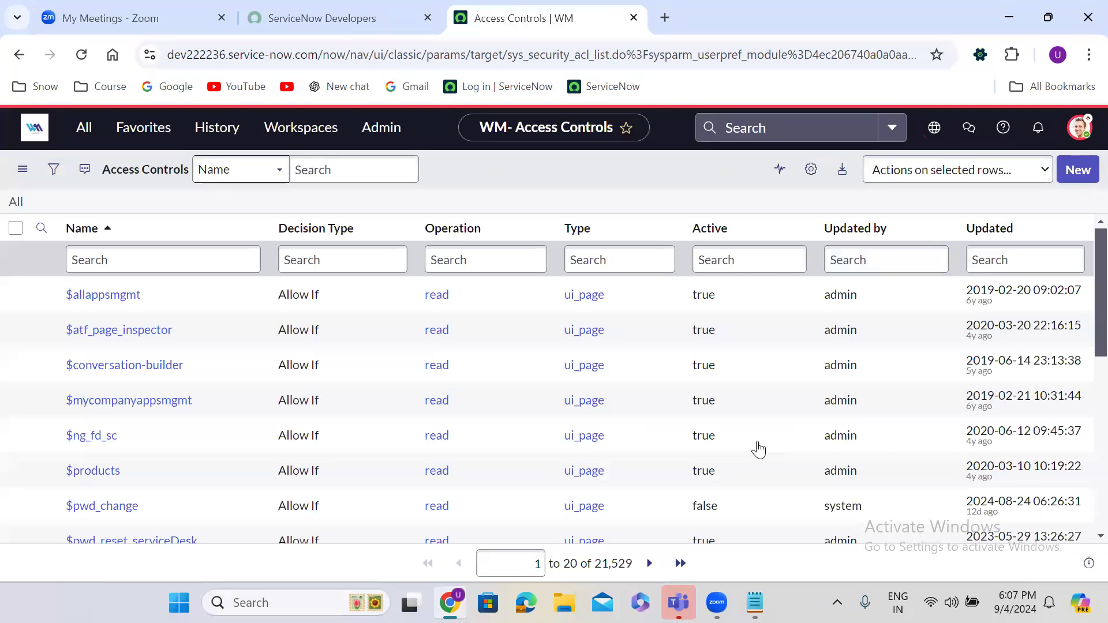
# Step: Duplicate the Access Controls tab and return to the original tab
pyautogui.rightClick(520, 17)
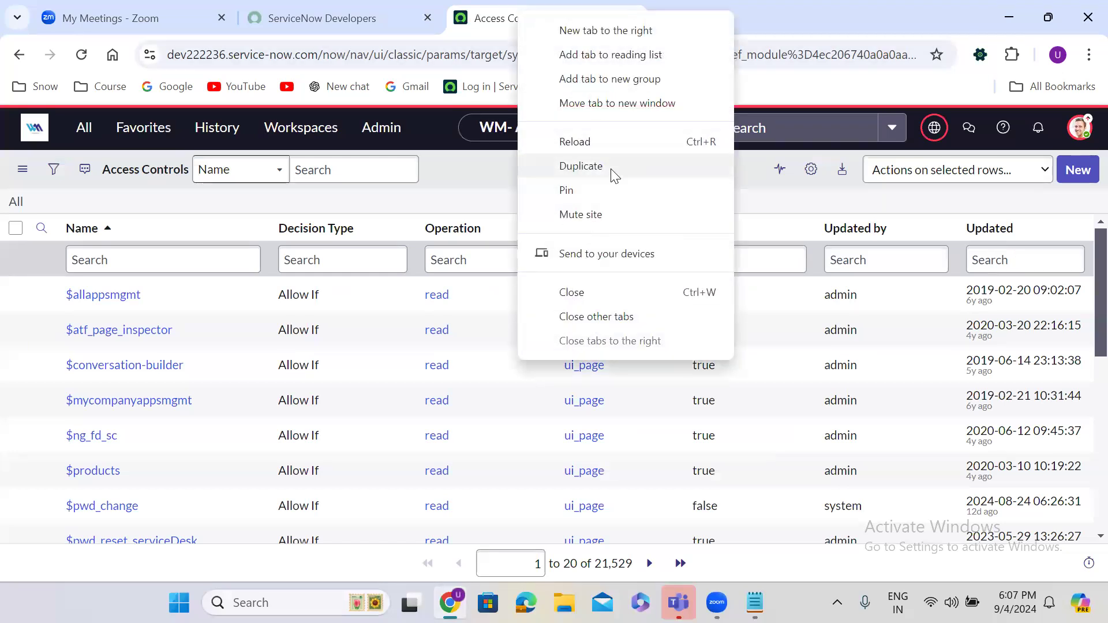
pyautogui.click(581, 166)
pyautogui.click(489, 18)
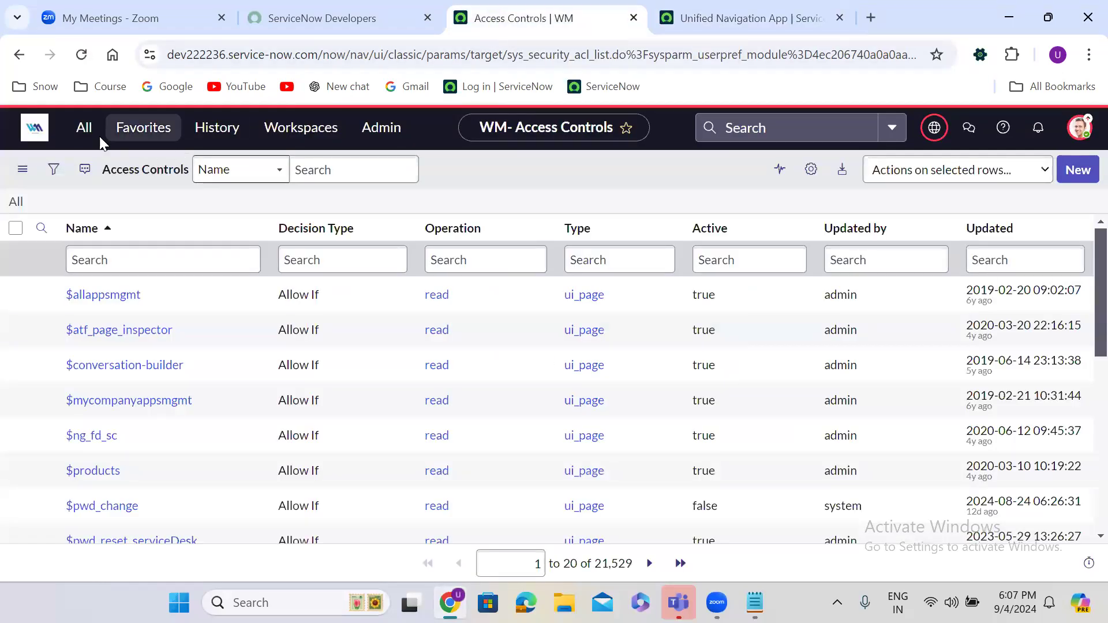
# Step: Open System Definition > Tables via the 'tables' filter and start a new table
pyautogui.click(83, 128)
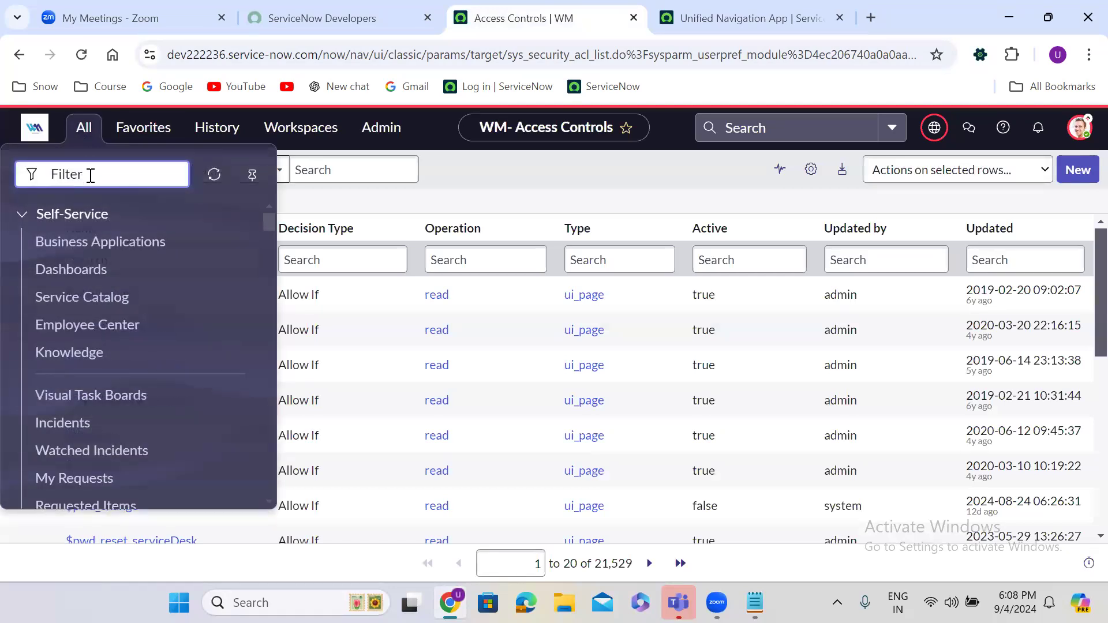
pyautogui.write('t')
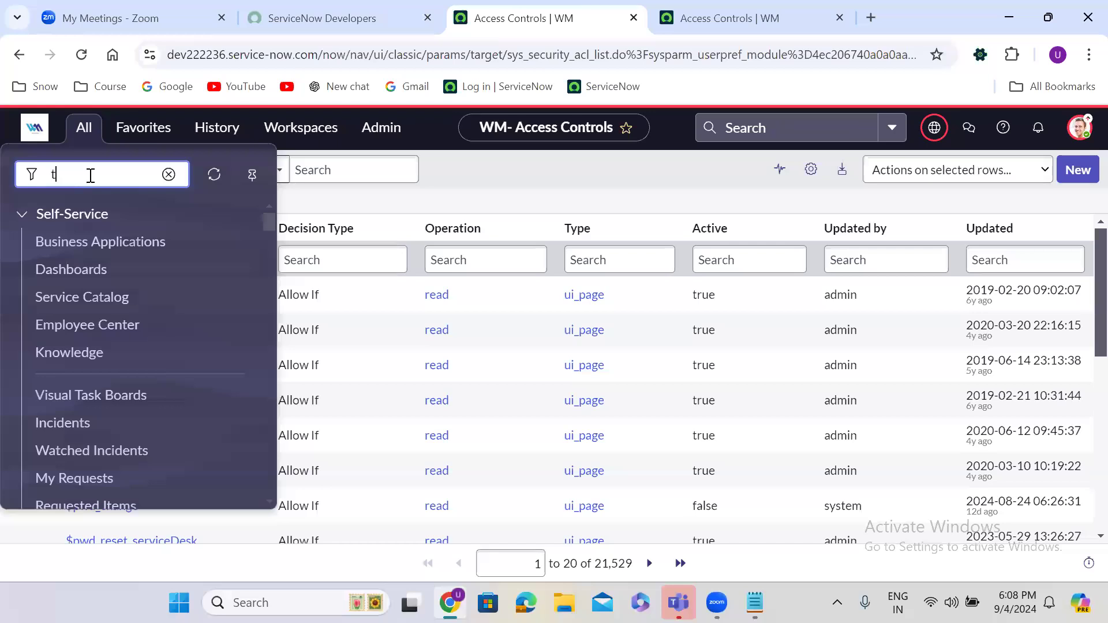
pyautogui.write('ables')
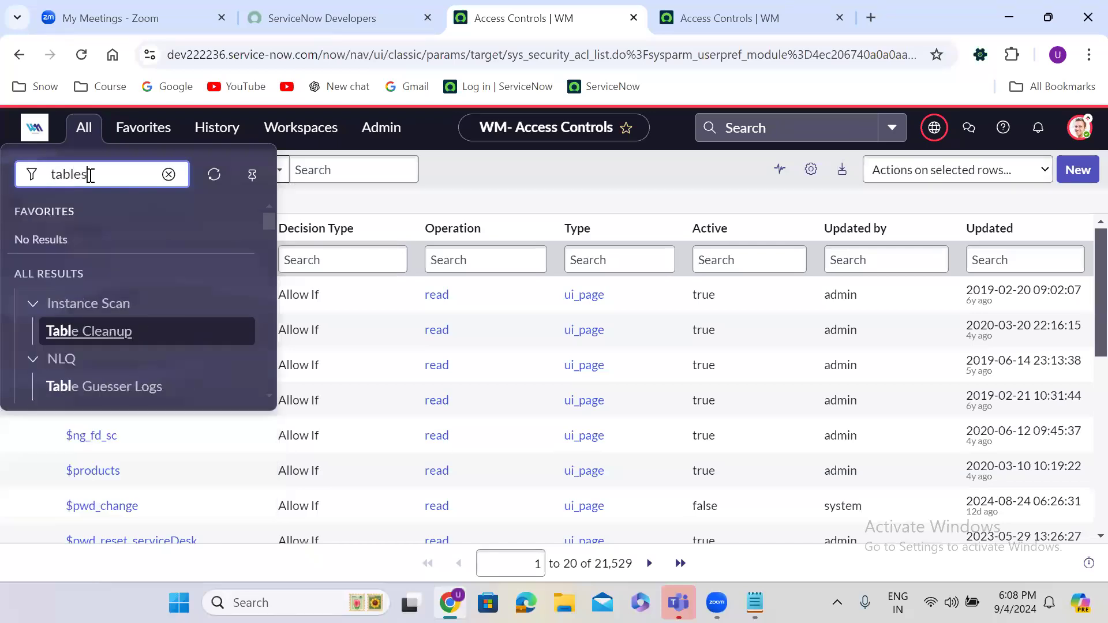
pyautogui.click(270, 223)
pyautogui.moveTo(271, 228); pyautogui.dragTo(272, 287)
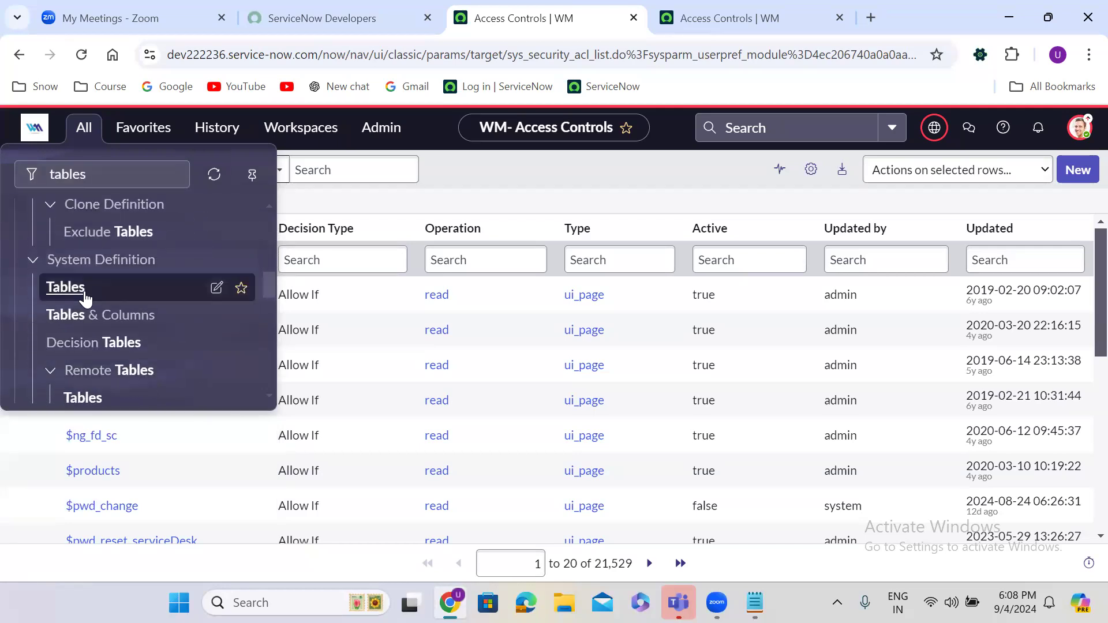
pyautogui.click(65, 287)
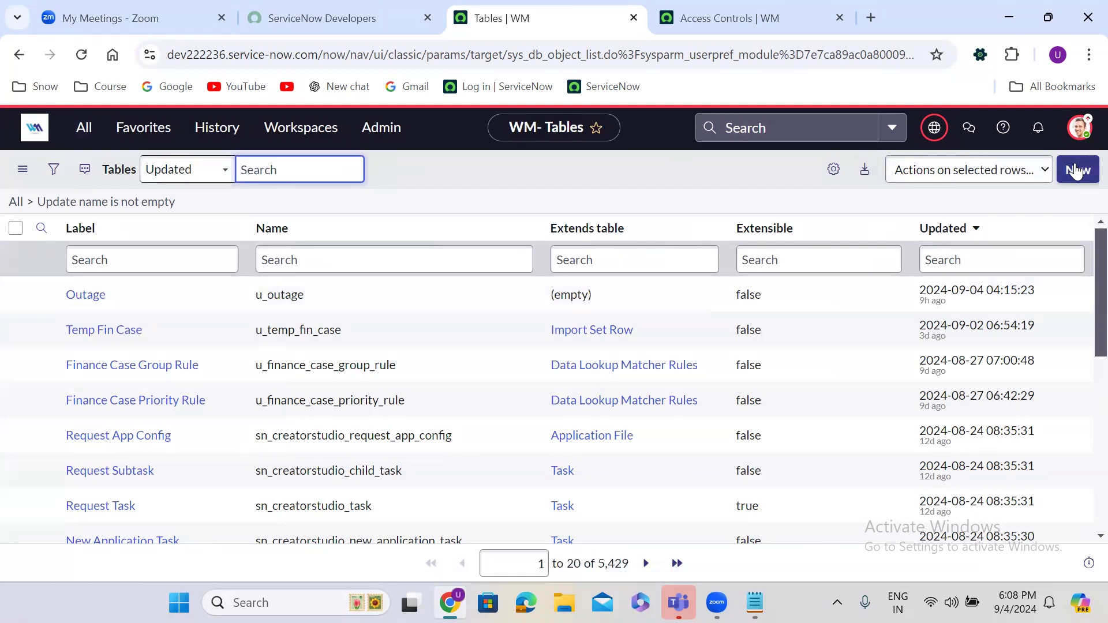
pyautogui.click(1082, 168)
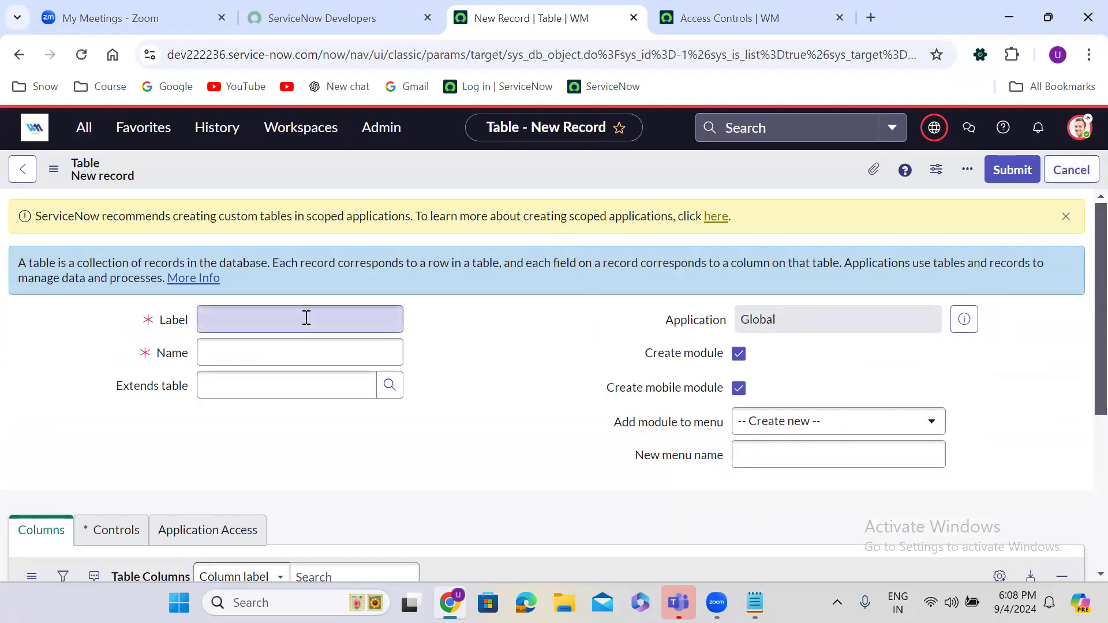
# Step: Label the table 'Employee Details' so it is named u_employee_details, and uncheck Create module
pyautogui.click(267, 322)
pyautogui.write('Employee')
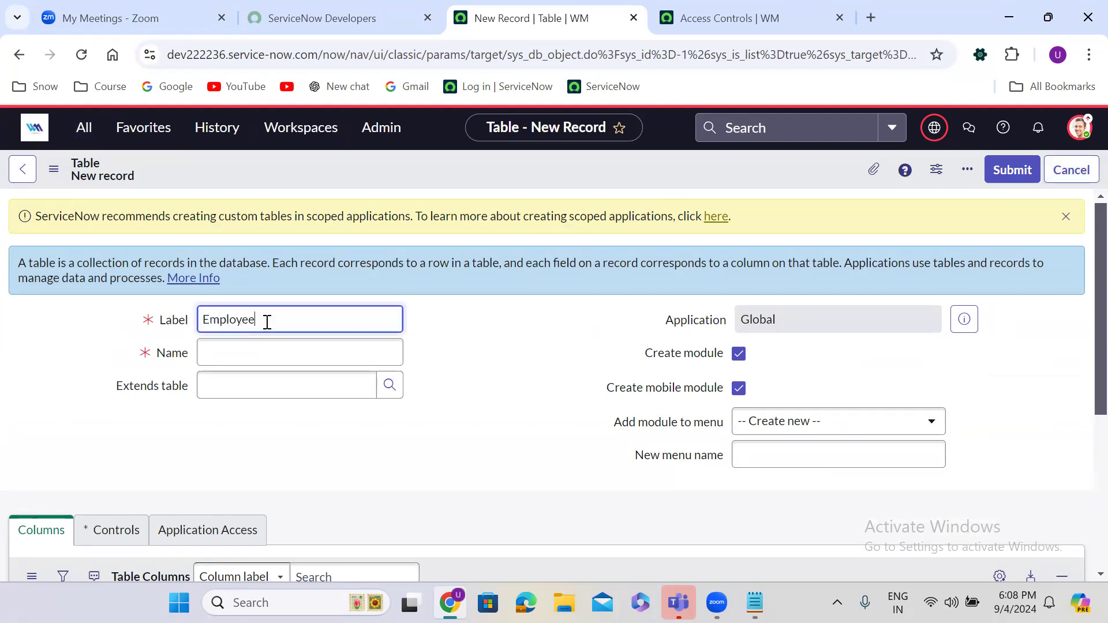
pyautogui.write(' De')
pyautogui.click(496, 357)
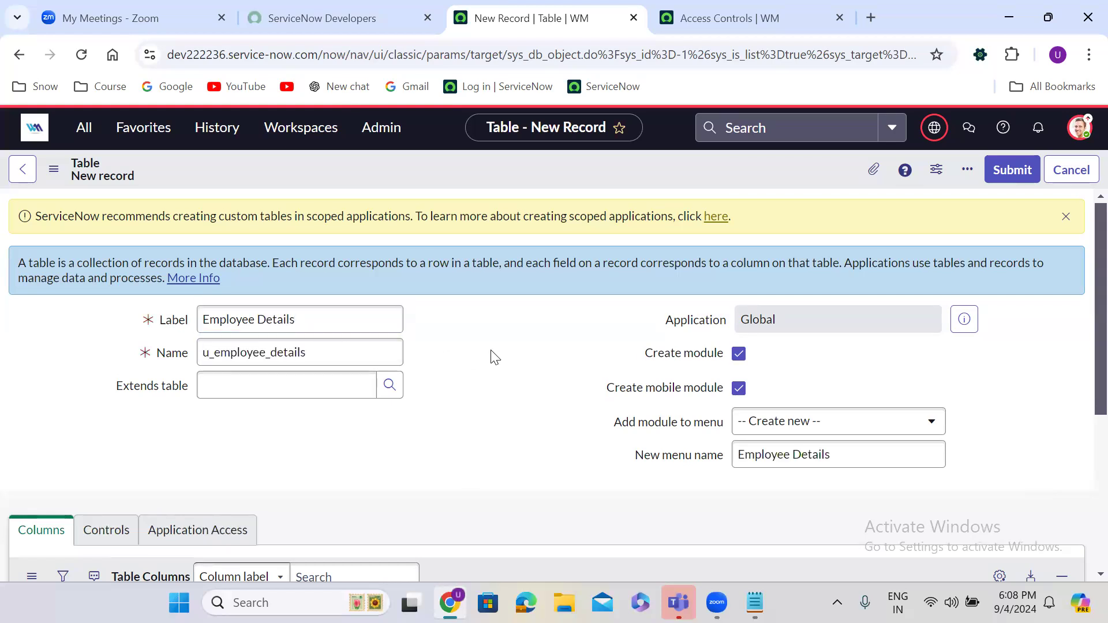
pyautogui.click(739, 354)
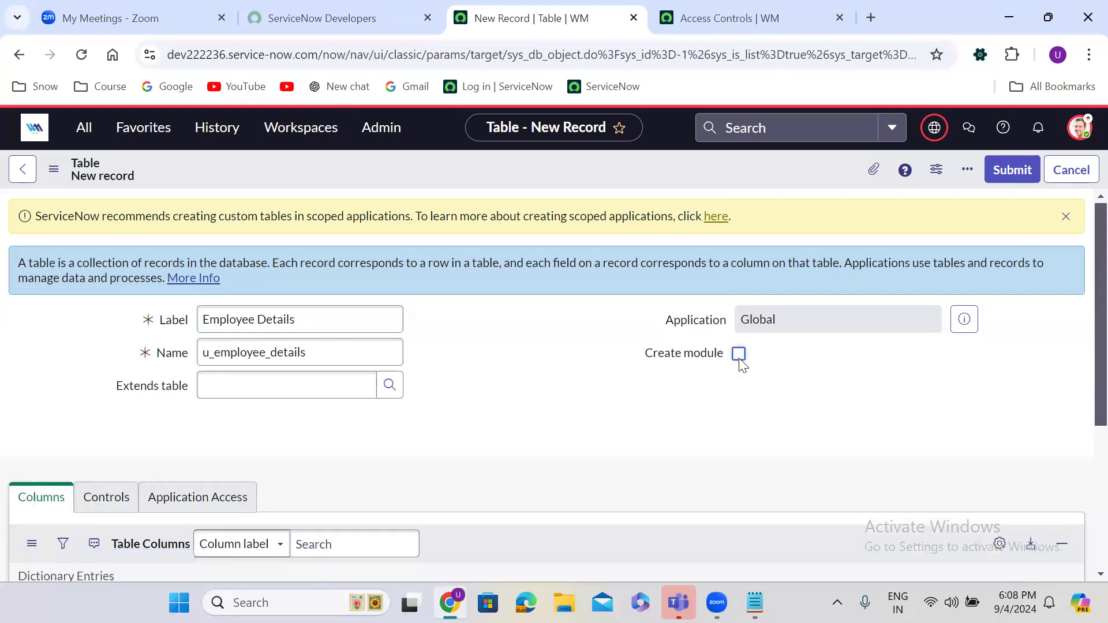
# Step: Uncheck Create access controls on the table's Controls tab
pyautogui.click(108, 496)
pyautogui.scroll(-7, 365, 423)
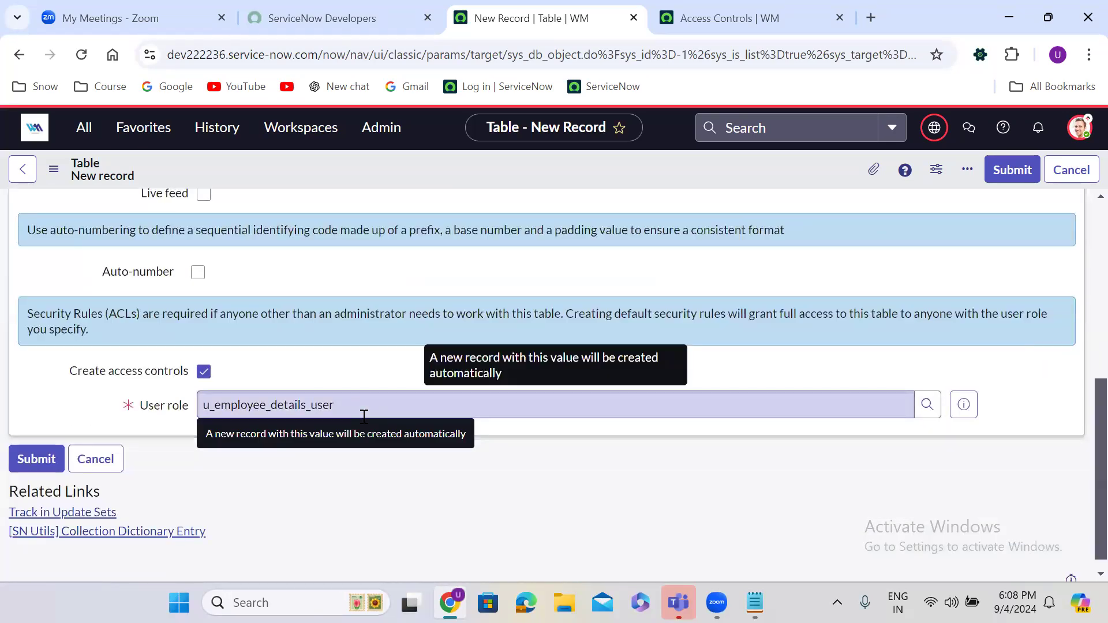
pyautogui.click(205, 372)
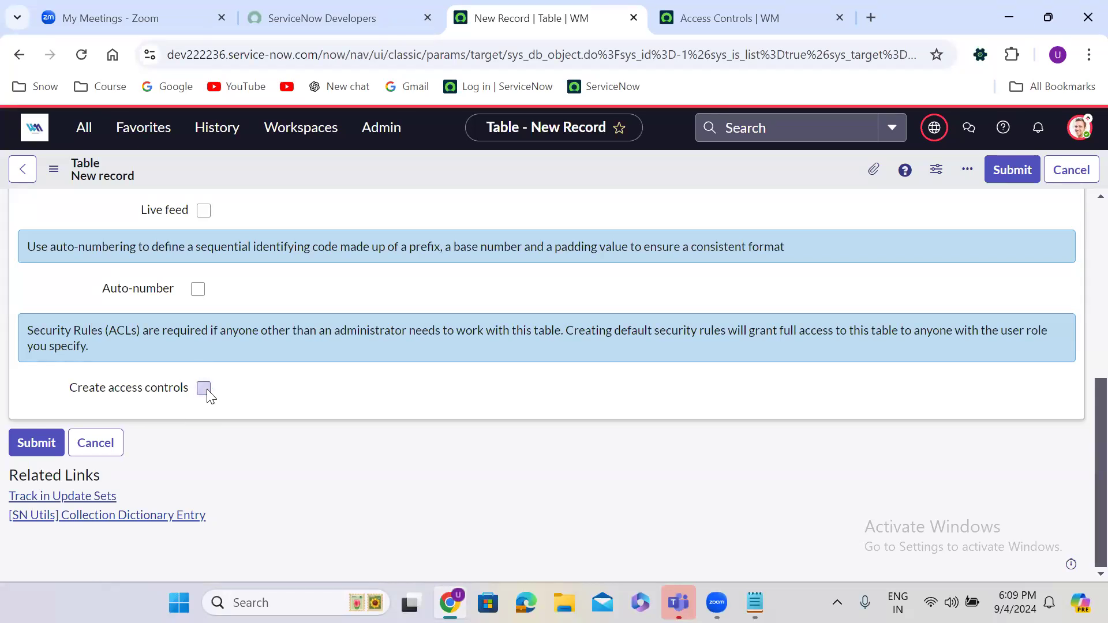
pyautogui.click(204, 389)
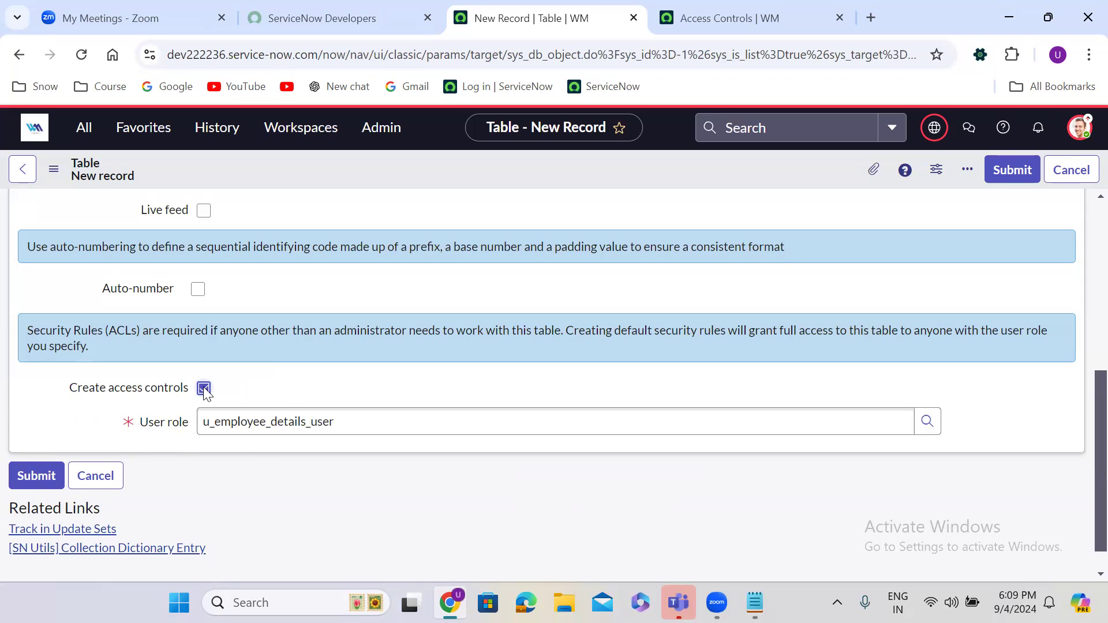
pyautogui.click(204, 389)
pyautogui.scroll(3, 396, 296)
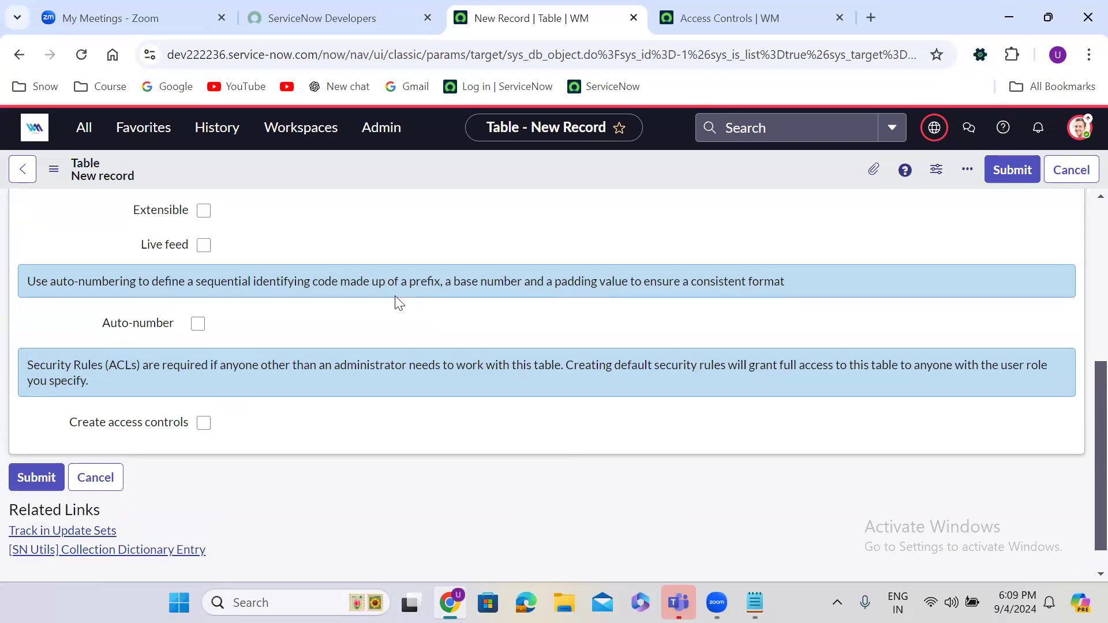
pyautogui.scroll(3, 396, 297)
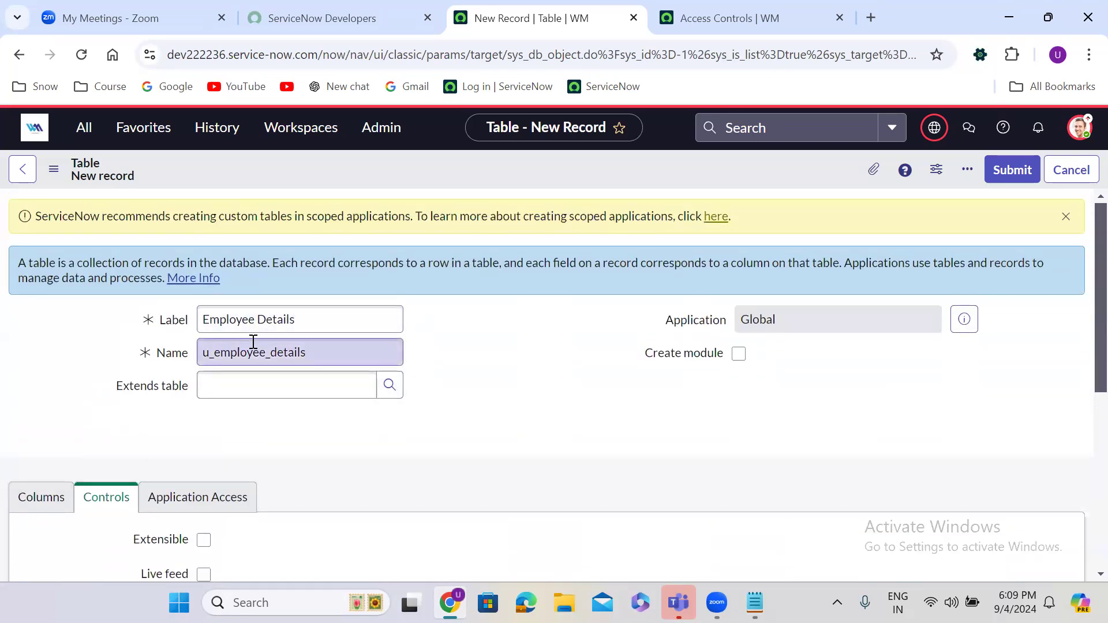
# Step: Return to Columns and save the table from the form header menu
pyautogui.click(27, 507)
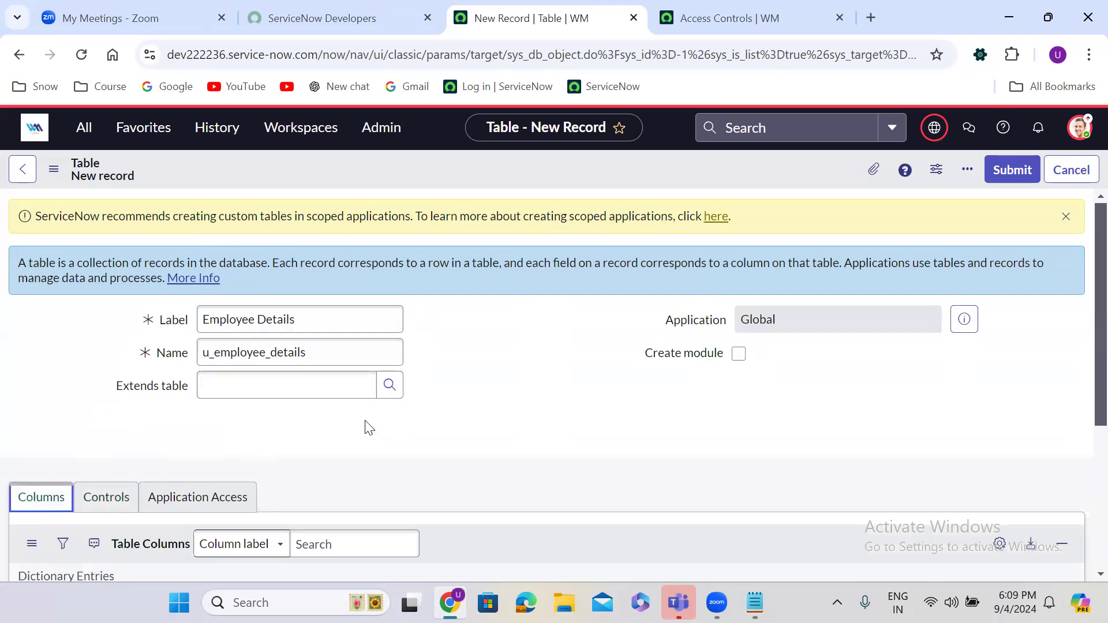
pyautogui.scroll(-3, 365, 422)
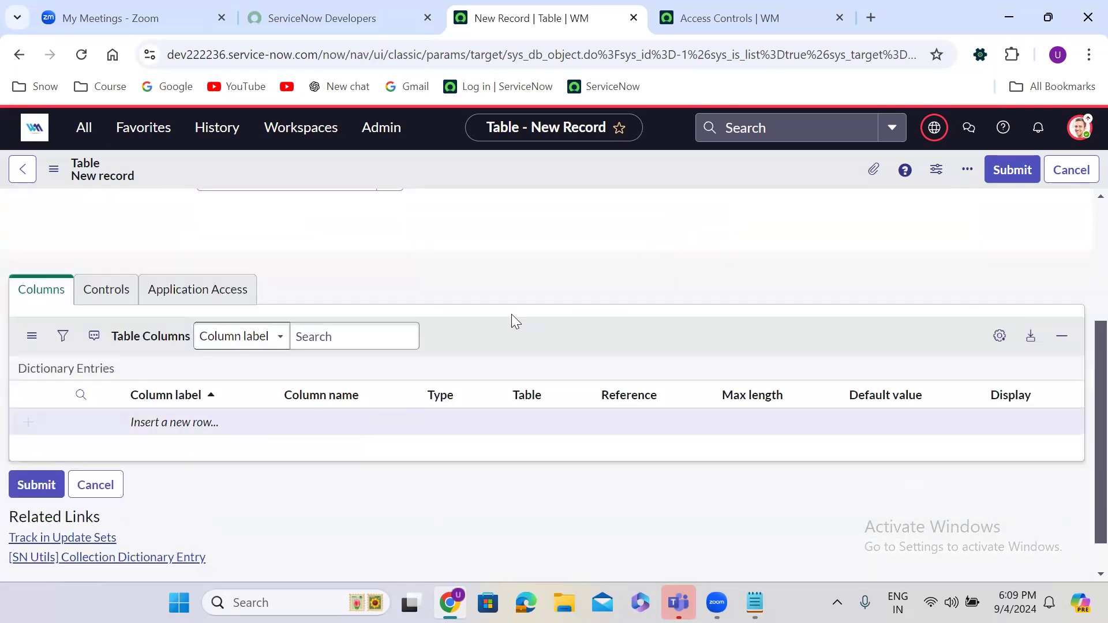
pyautogui.rightClick(480, 161)
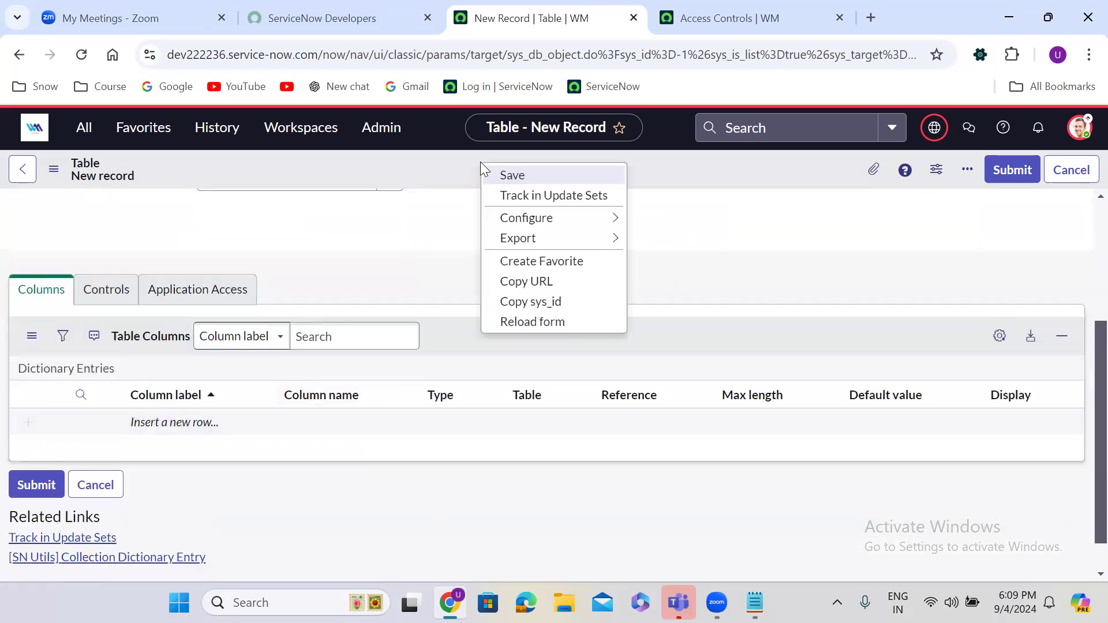
pyautogui.click(547, 176)
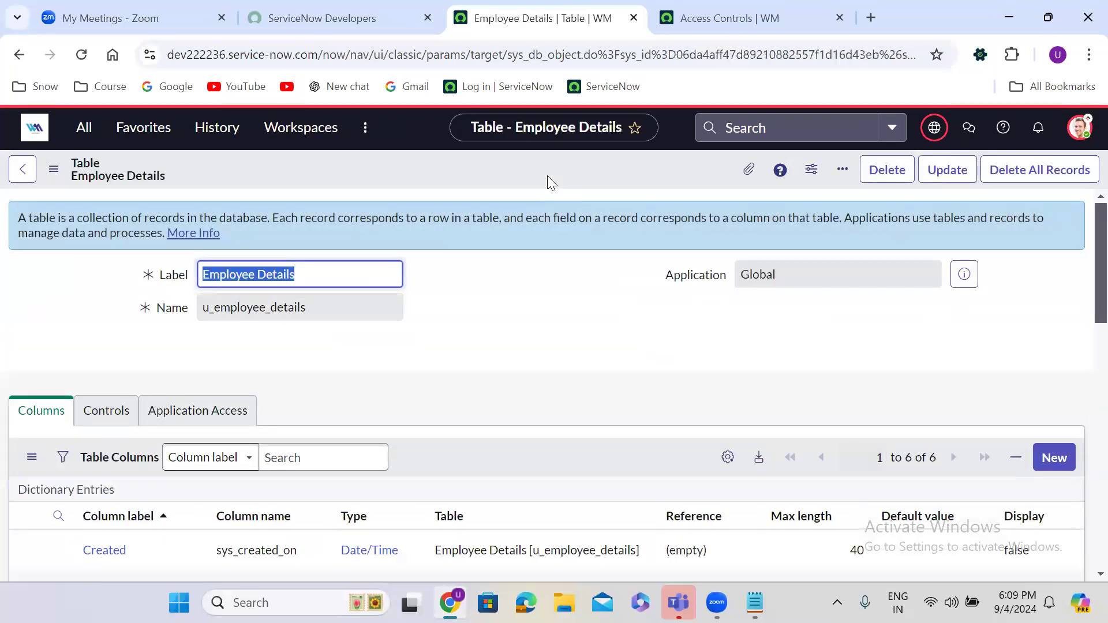
# Step: Scroll the saved Employee Details record down to its Related Links section
pyautogui.click(488, 315)
pyautogui.scroll(-7, 486, 309)
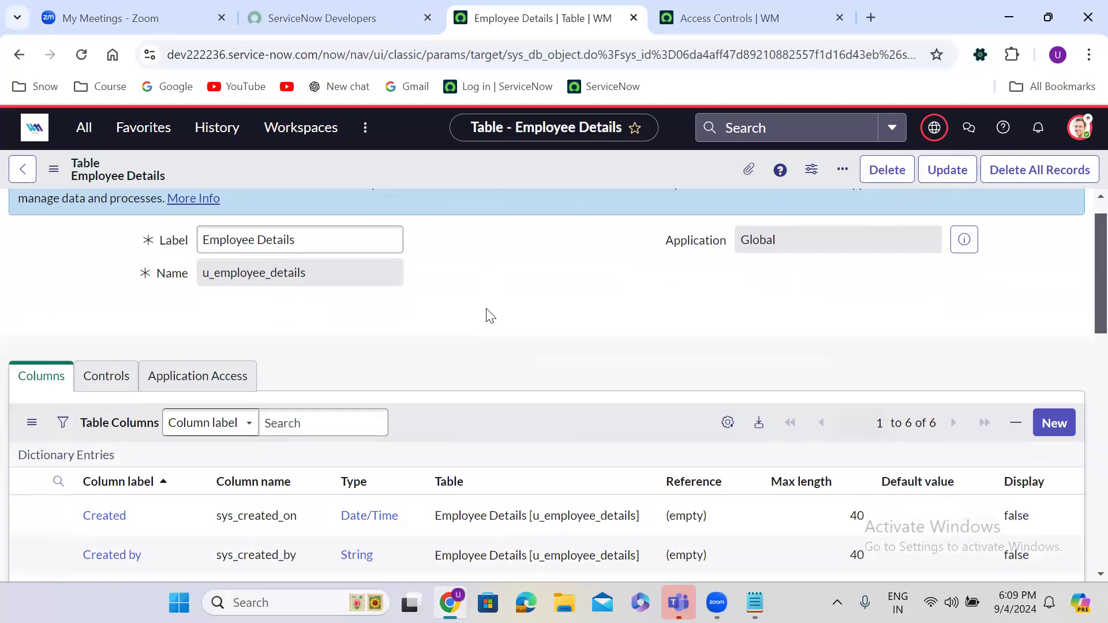
pyautogui.scroll(-3, 487, 312)
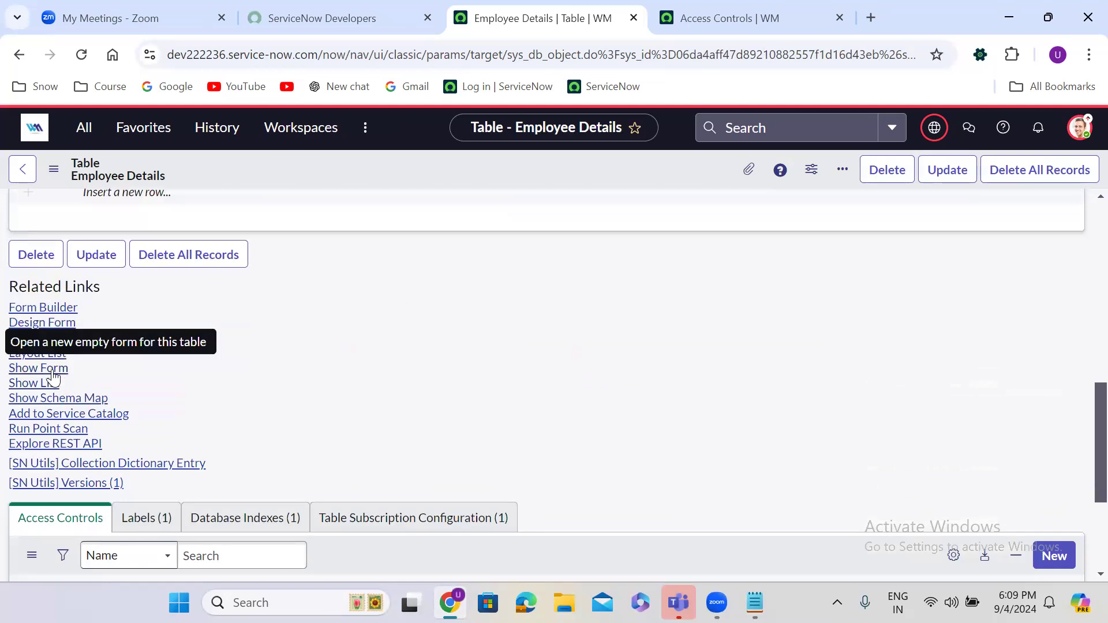
# Step: Open Form Design for Employee Details, skip the Form Builder suggestion, and filter field types by 'str'
pyautogui.click(56, 330)
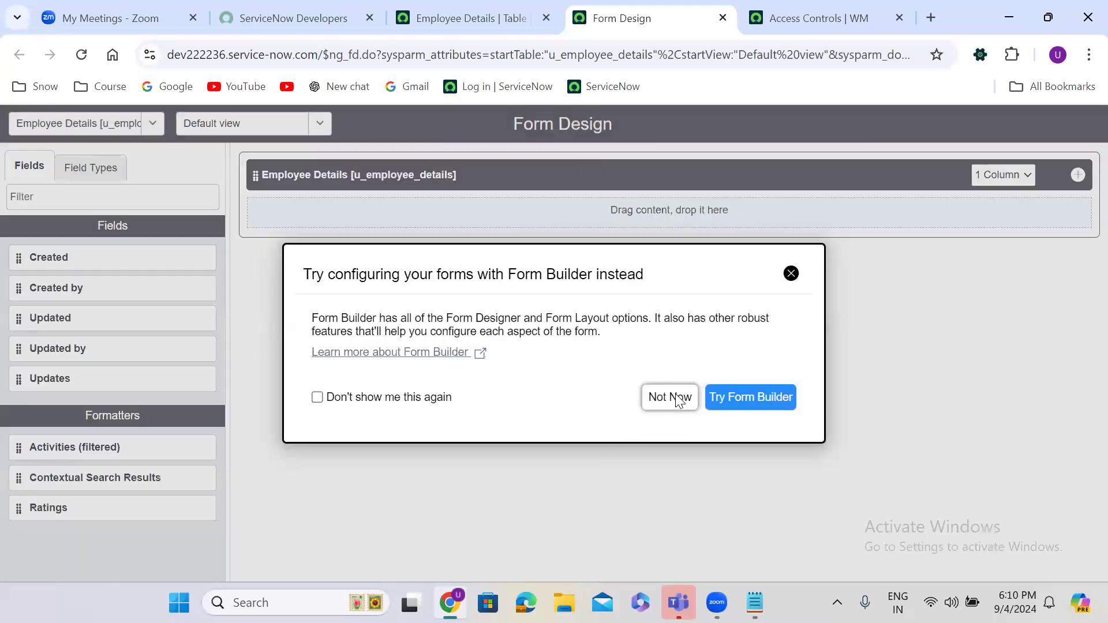
pyautogui.click(675, 398)
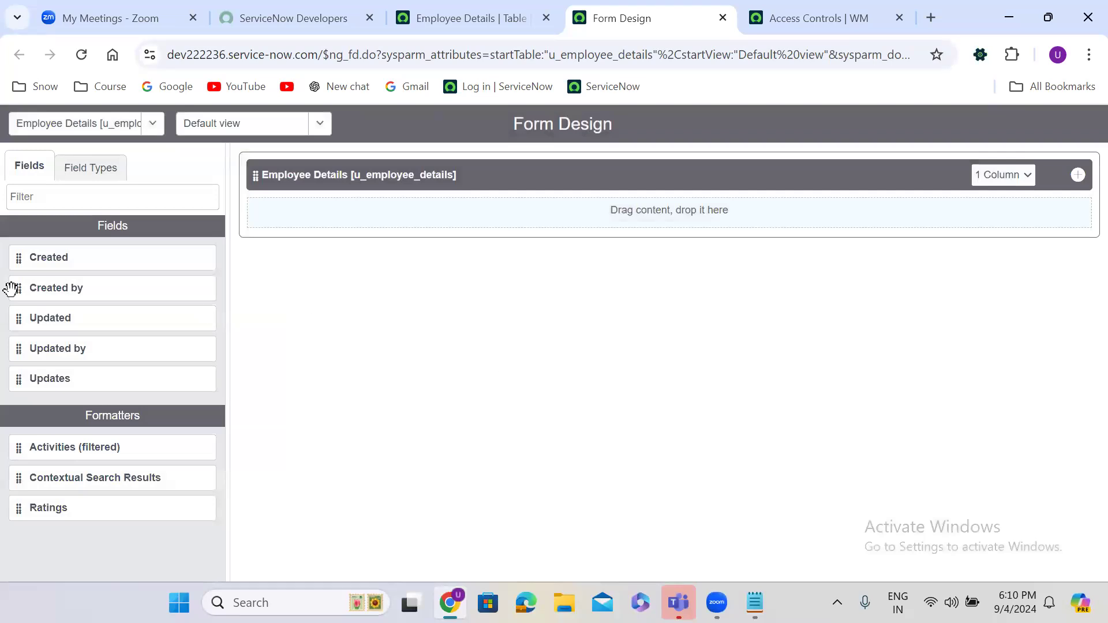
pyautogui.click(83, 181)
pyautogui.click(63, 197)
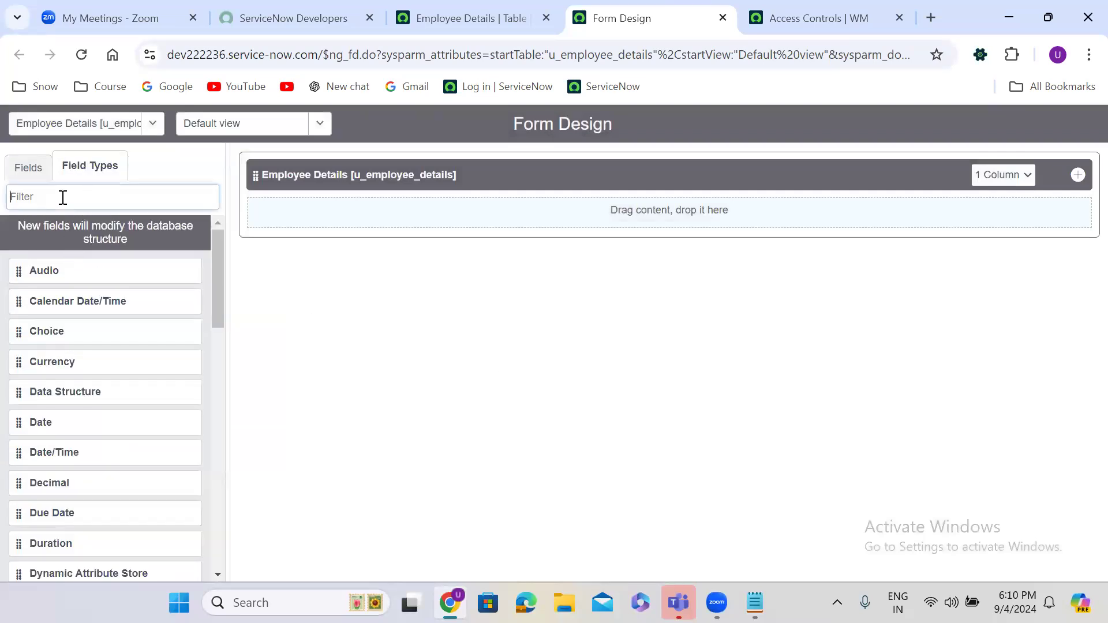
pyautogui.write('str')
# Step: Drag five String fields onto the Employee Details form
pyautogui.moveTo(18, 301); pyautogui.dragTo(285, 278)
pyautogui.moveTo(15, 300); pyautogui.dragTo(275, 255)
pyautogui.moveTo(20, 301); pyautogui.dragTo(279, 275)
pyautogui.moveTo(23, 305); pyautogui.dragTo(298, 317)
pyautogui.moveTo(15, 301); pyautogui.dragTo(274, 337)
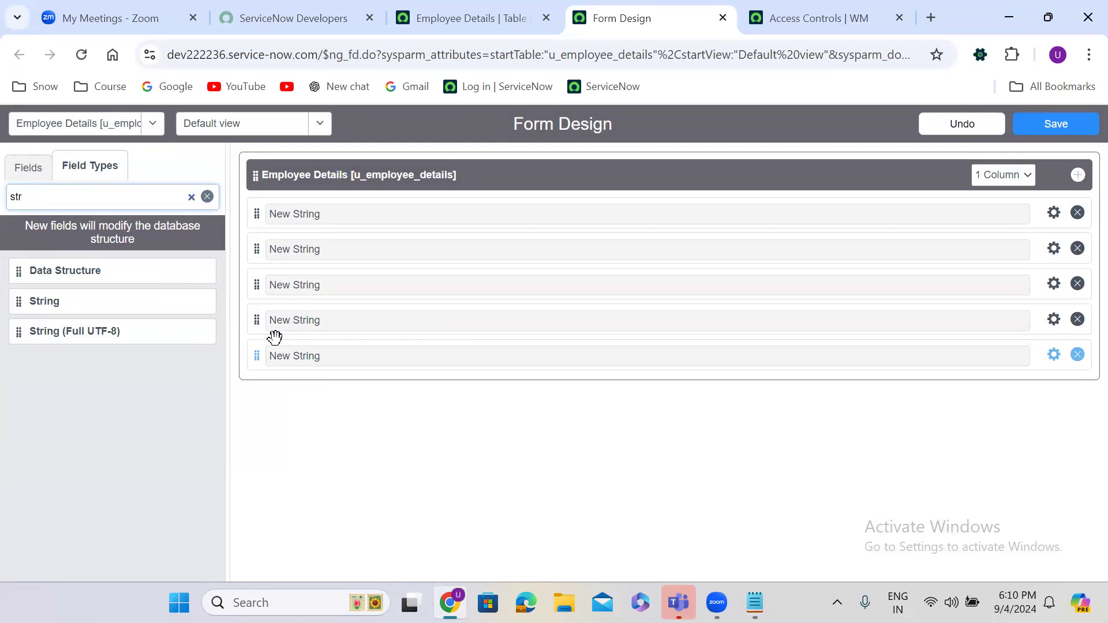
# Step: Label the first String field 'Employee Name' and use that as its field name
pyautogui.click(1054, 212)
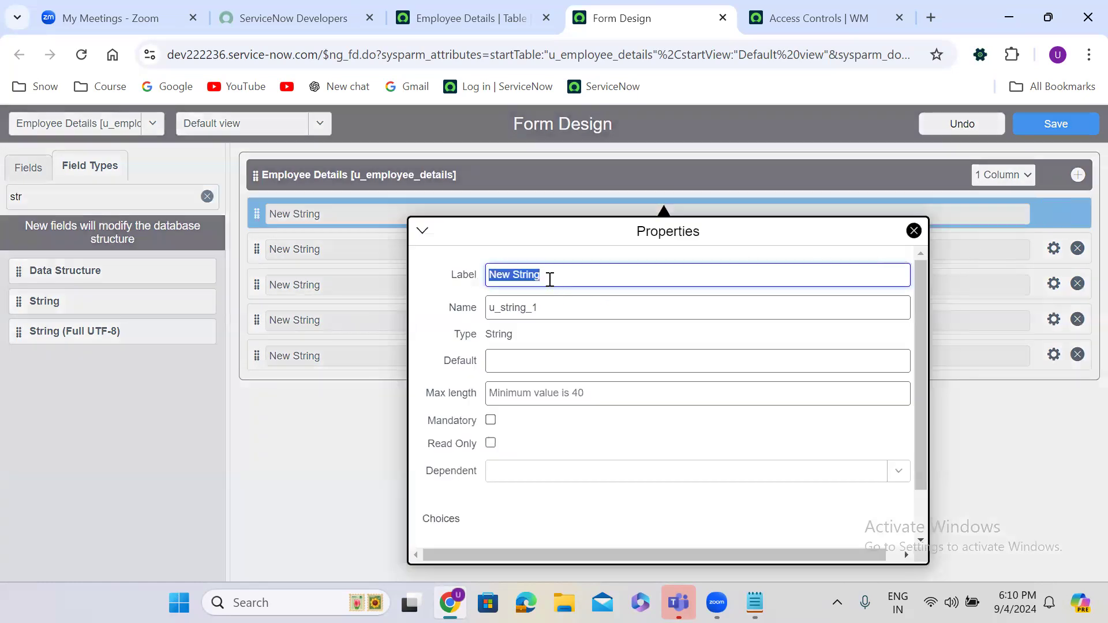
pyautogui.write('Empl')
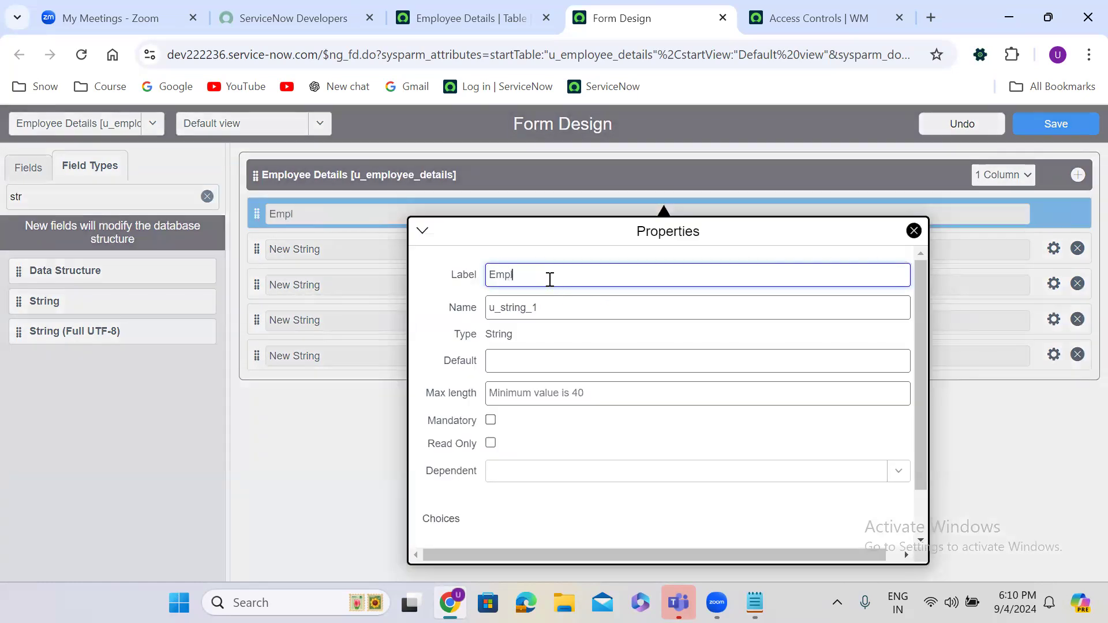
pyautogui.write('oyee Name')
pyautogui.tripleClick(542, 275)
pyautogui.hotkey('ctrl', 'c')
pyautogui.doubleClick(528, 317)
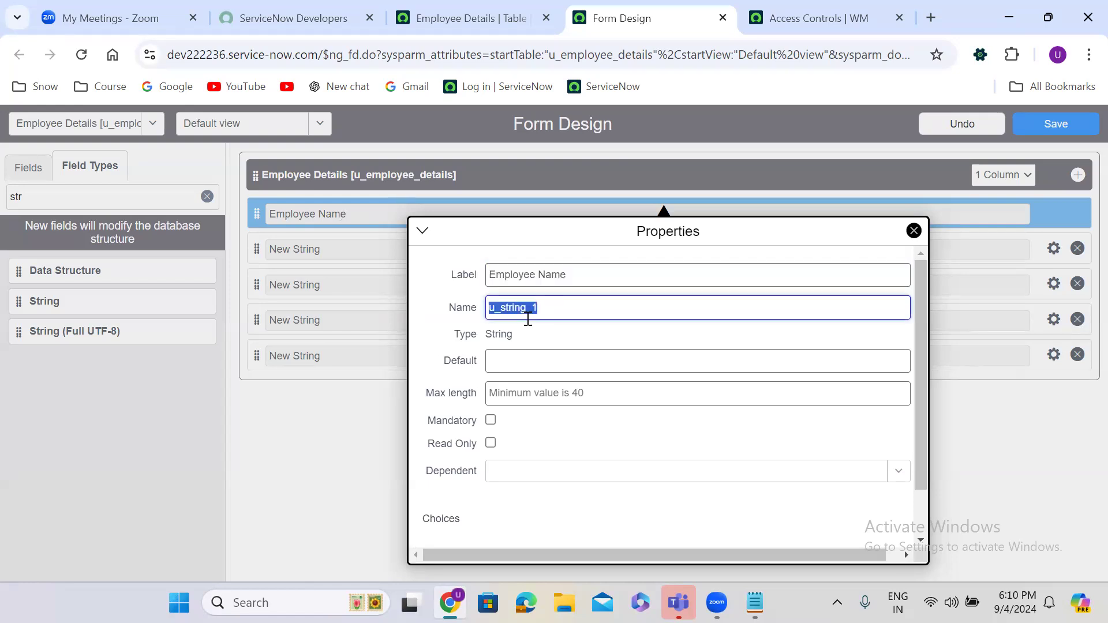
pyautogui.hotkey('ctrl', 'v')
pyautogui.click(351, 451)
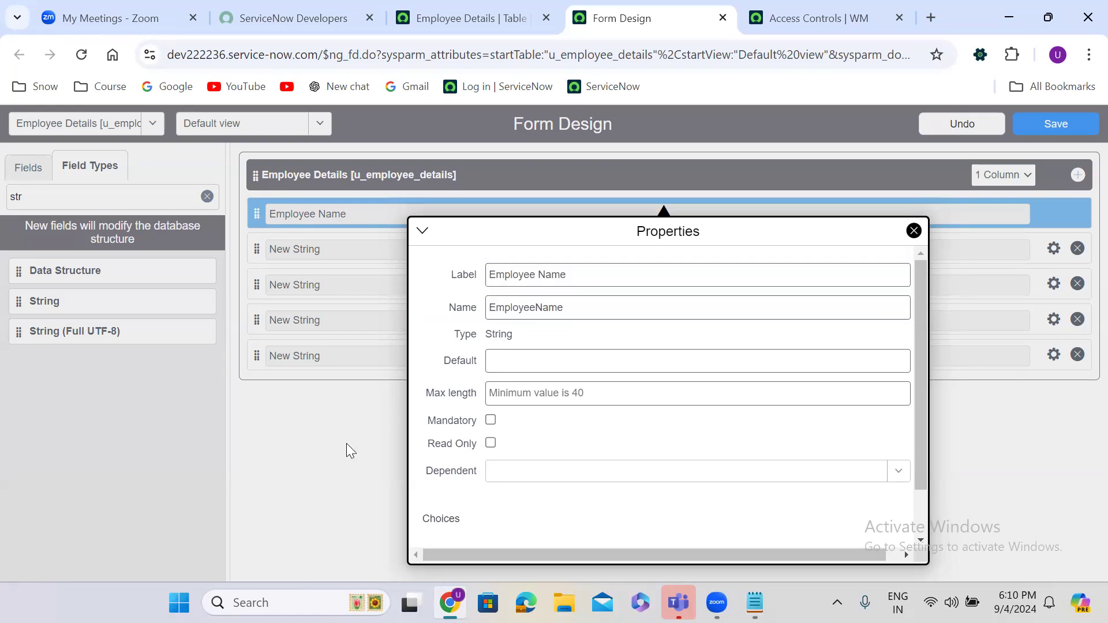
# Step: Label the second String field 'Age' and set its name to match
pyautogui.click(1053, 249)
pyautogui.write('Age')
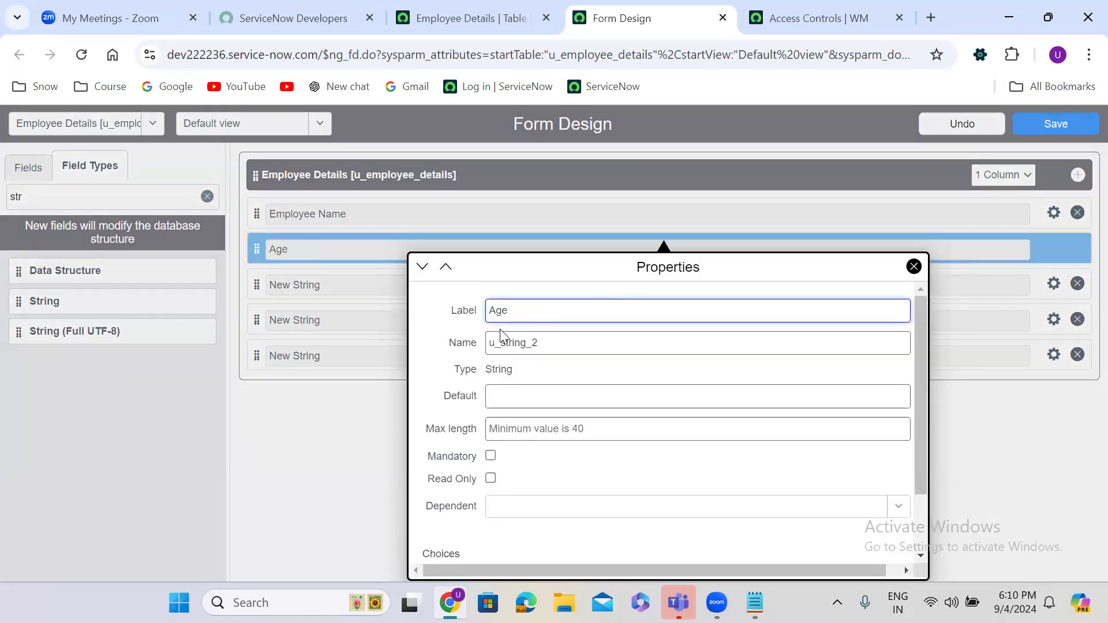
pyautogui.press('Tab')
pyautogui.write('a')
pyautogui.click(359, 436)
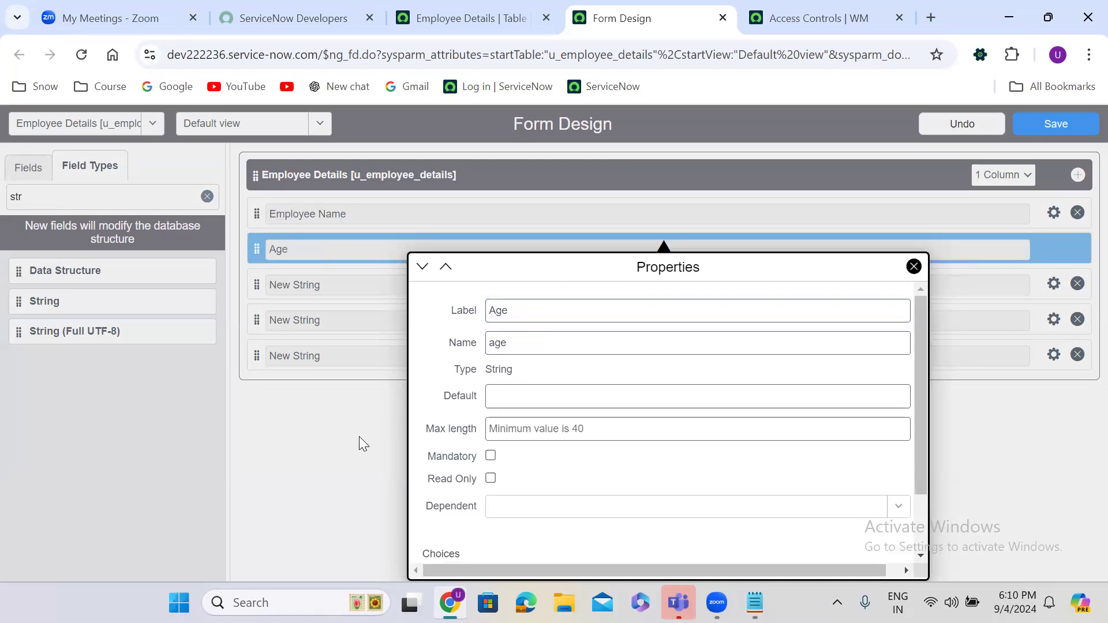
# Step: Label the third String field 'Mobile Number' and use that as its field name
pyautogui.click(1052, 285)
pyautogui.write('Mo')
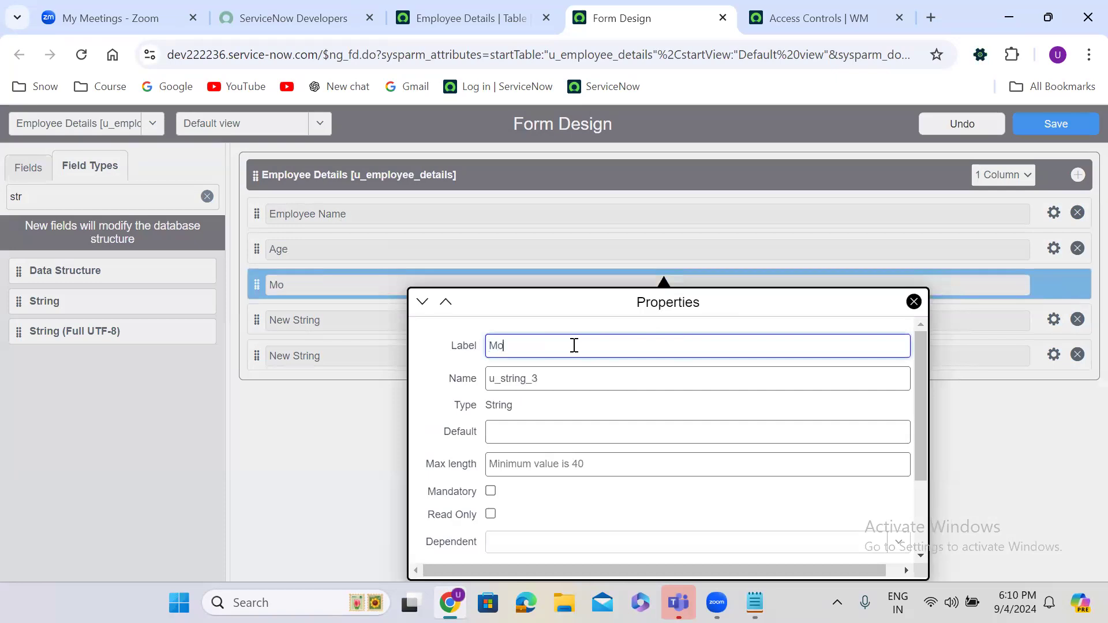
pyautogui.write('bile Number')
pyautogui.tripleClick(562, 346)
pyautogui.hotkey('ctrl', 'c')
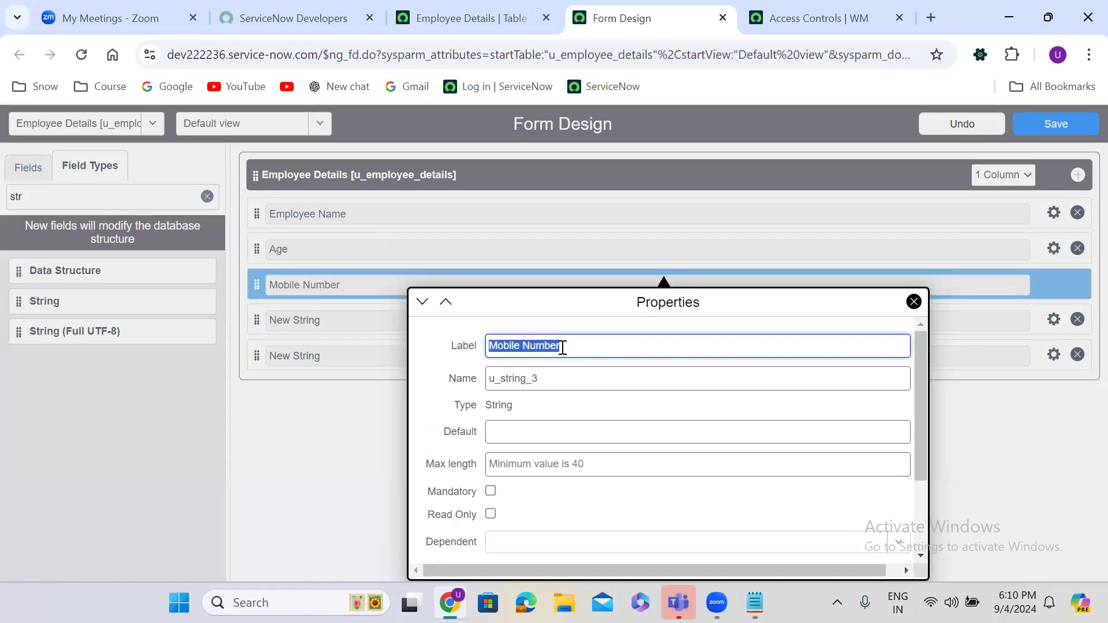
pyautogui.tripleClick(566, 378)
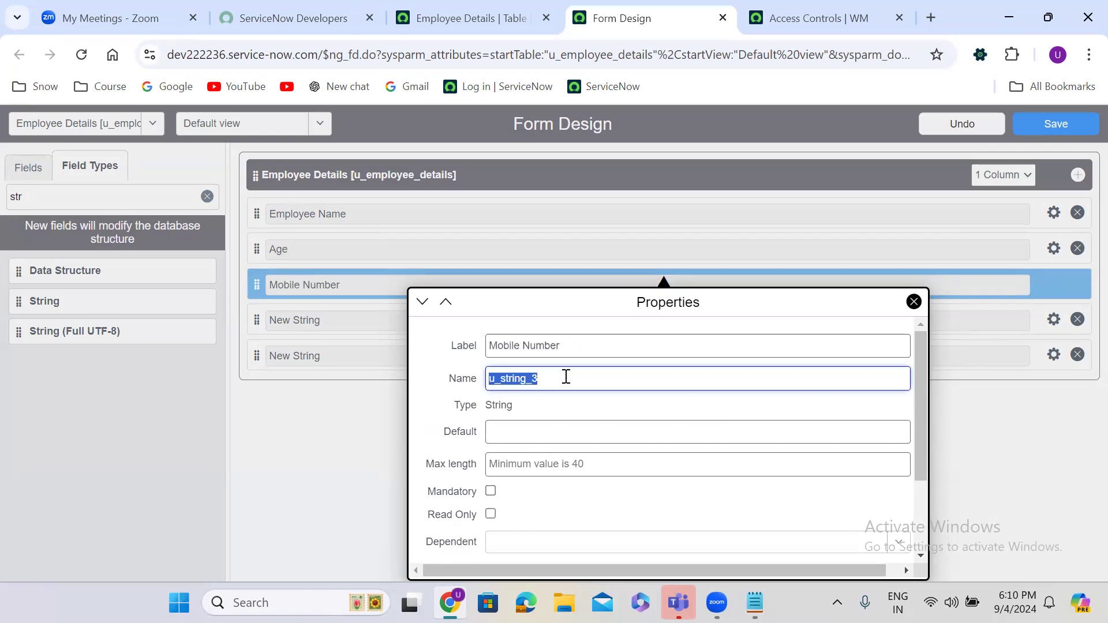
pyautogui.hotkey('ctrl', 'v')
pyautogui.click(342, 428)
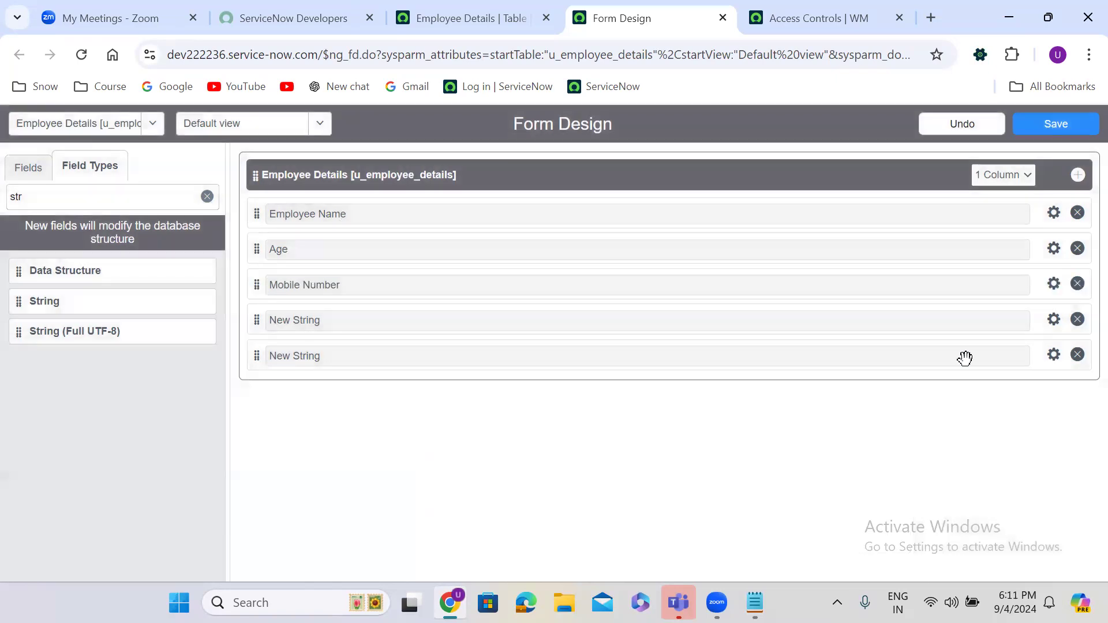
# Step: Rename the fourth String field's label and name to 'Email'
pyautogui.click(1054, 321)
pyautogui.tripleClick(657, 378)
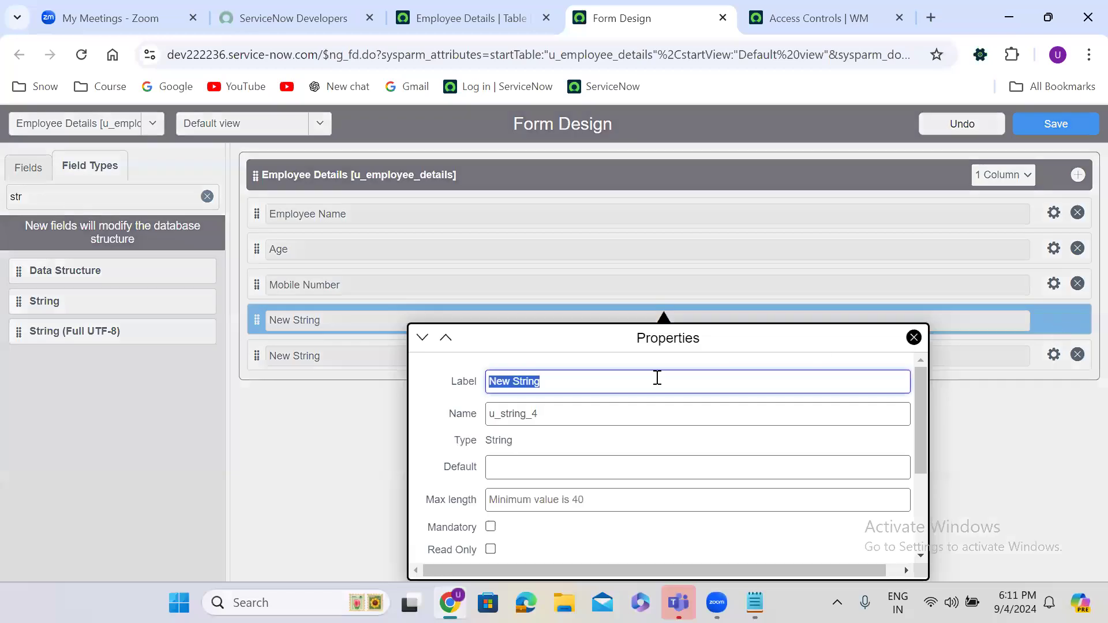
pyautogui.write('Email')
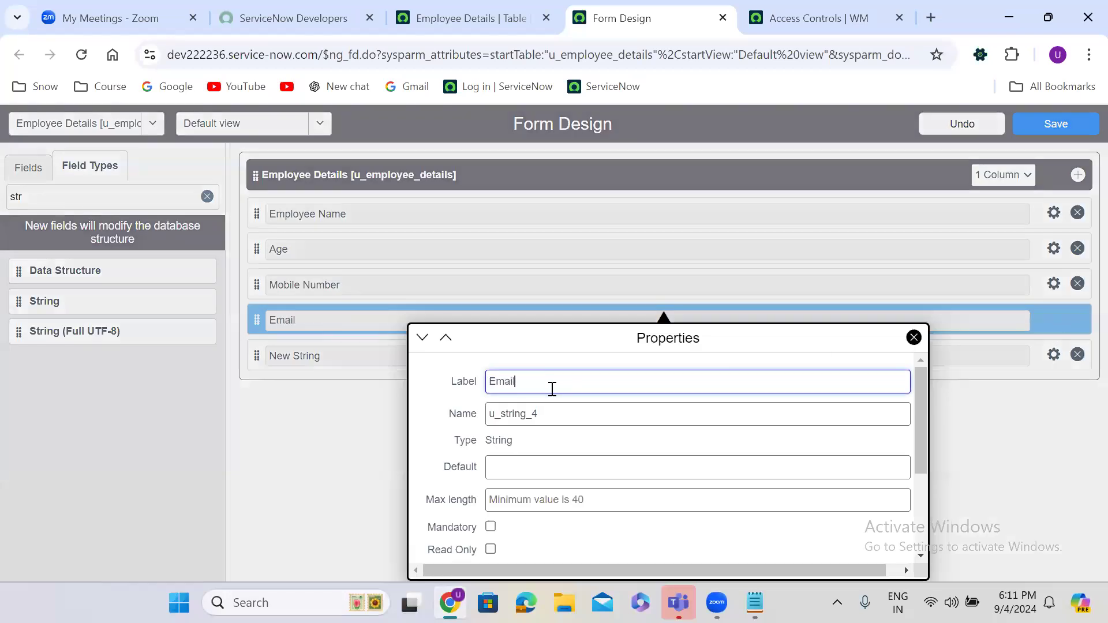
pyautogui.click(517, 417)
pyautogui.moveTo(540, 417); pyautogui.dragTo(543, 415)
pyautogui.write('email')
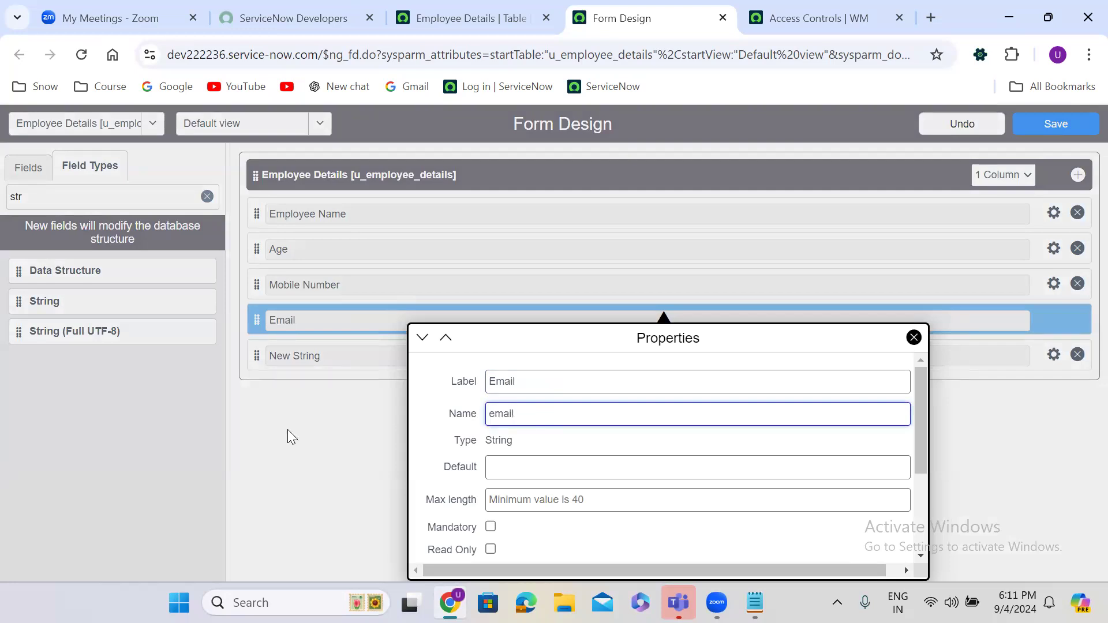
pyautogui.click(291, 436)
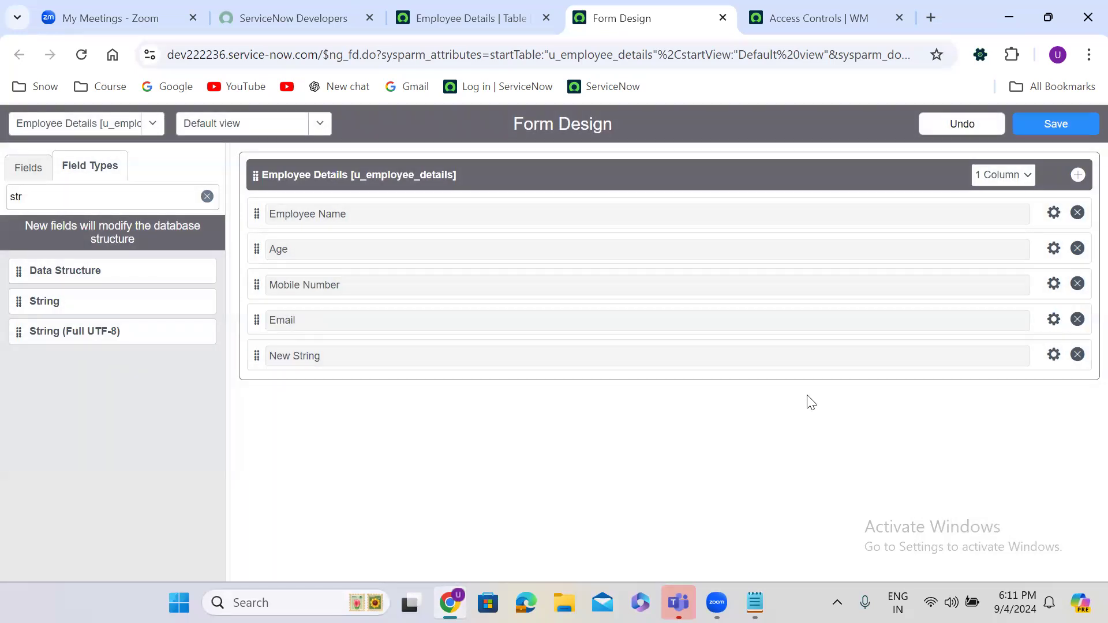
# Step: Label the fifth String field 'Address', set its name, and recheck its properties
pyautogui.click(1053, 354)
pyautogui.write('Address')
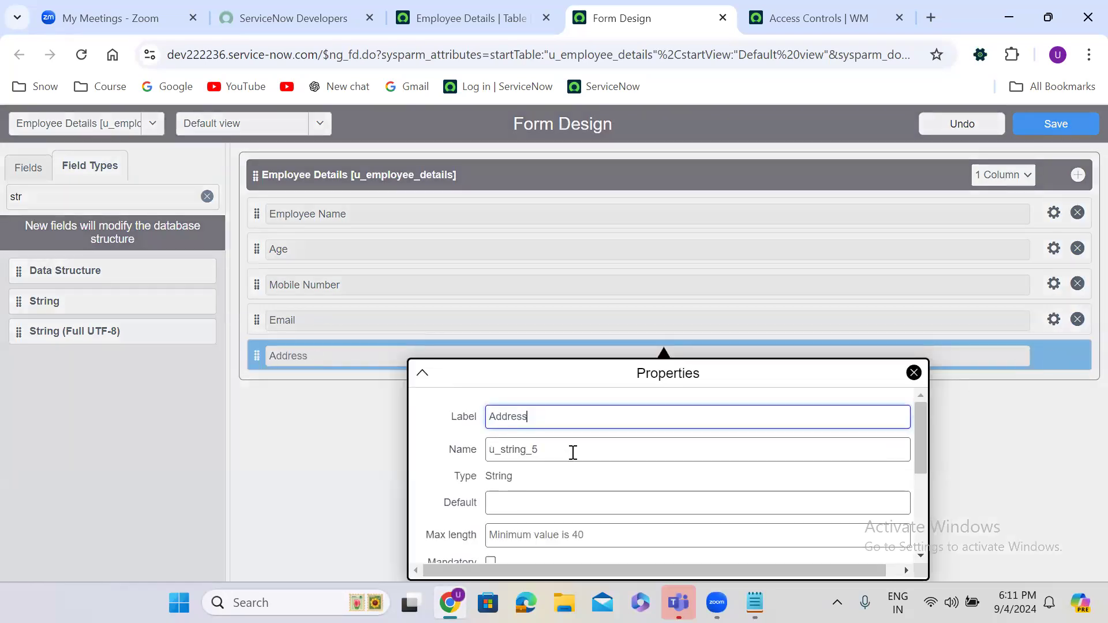
pyautogui.doubleClick(545, 449)
pyautogui.write('address')
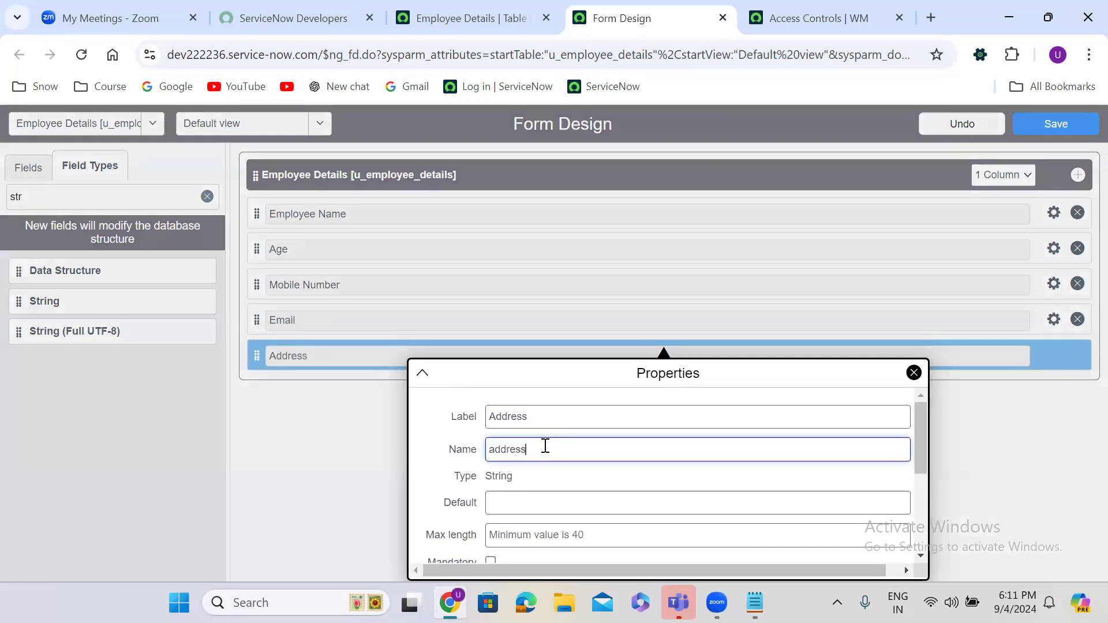
pyautogui.click(296, 454)
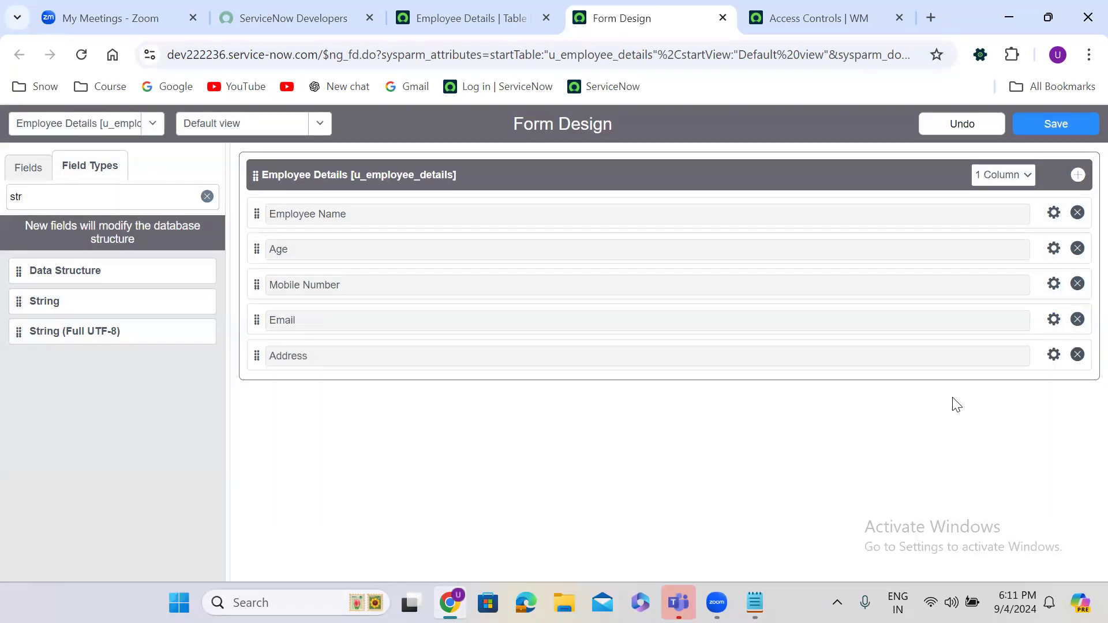
pyautogui.click(1054, 355)
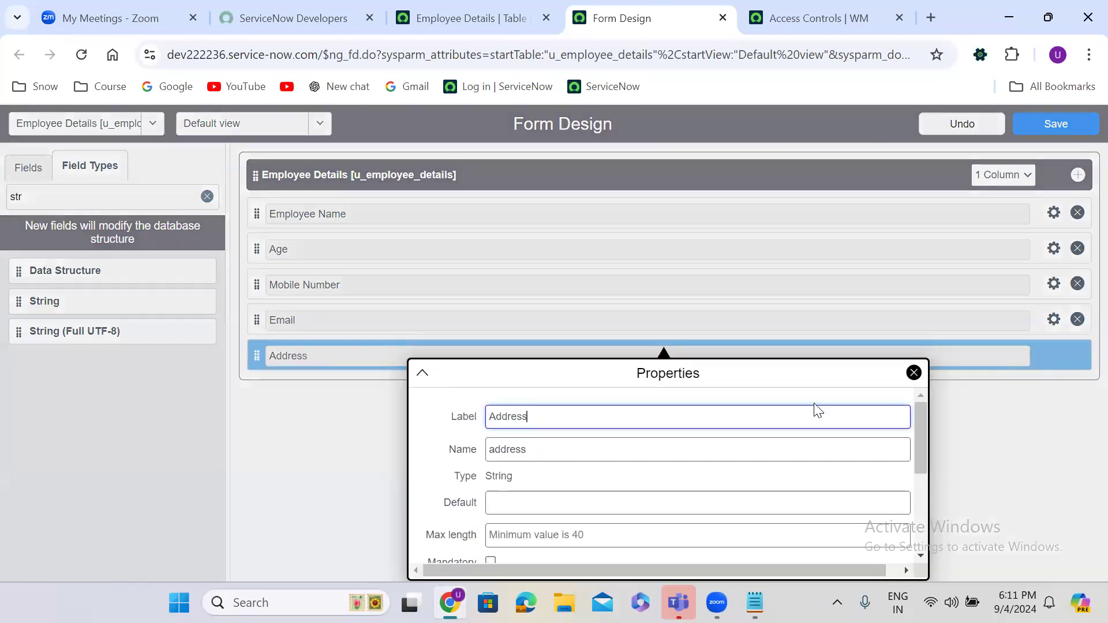
pyautogui.click(381, 430)
# Step: Add two more String fields at the bottom and name the first 'Father Name'
pyautogui.moveTo(27, 300); pyautogui.dragTo(292, 383)
pyautogui.moveTo(27, 302); pyautogui.dragTo(296, 429)
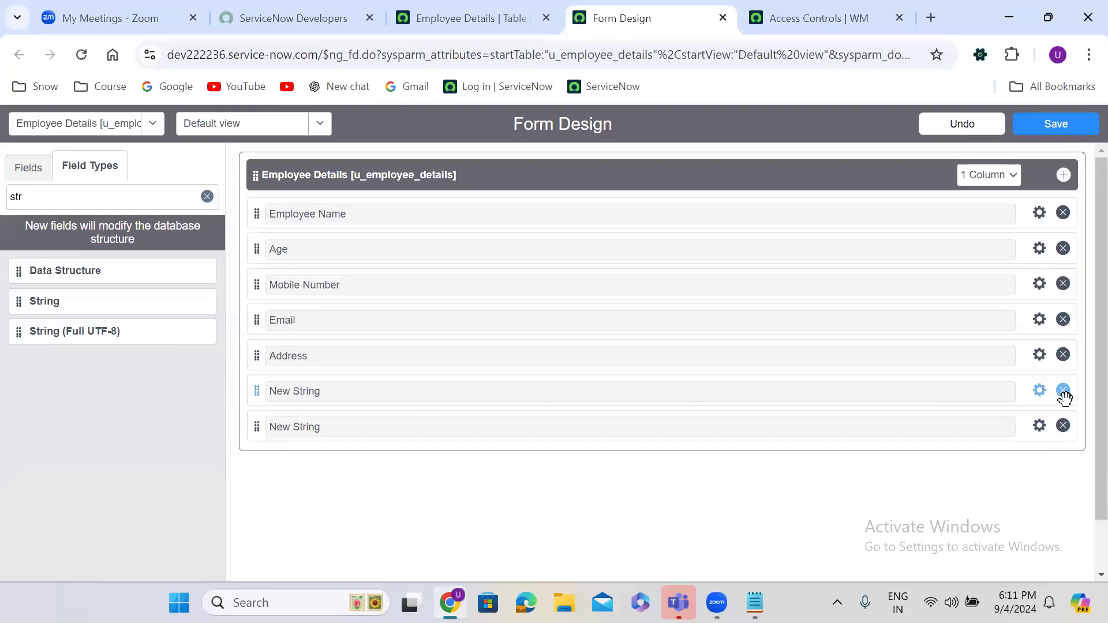
pyautogui.click(1039, 390)
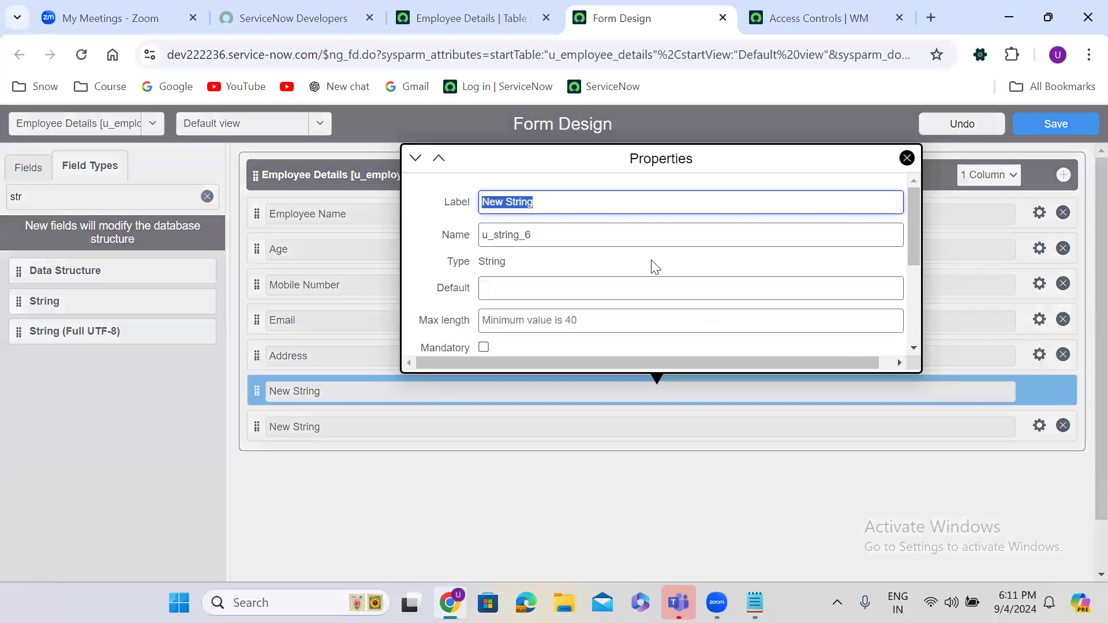
pyautogui.write('Fat')
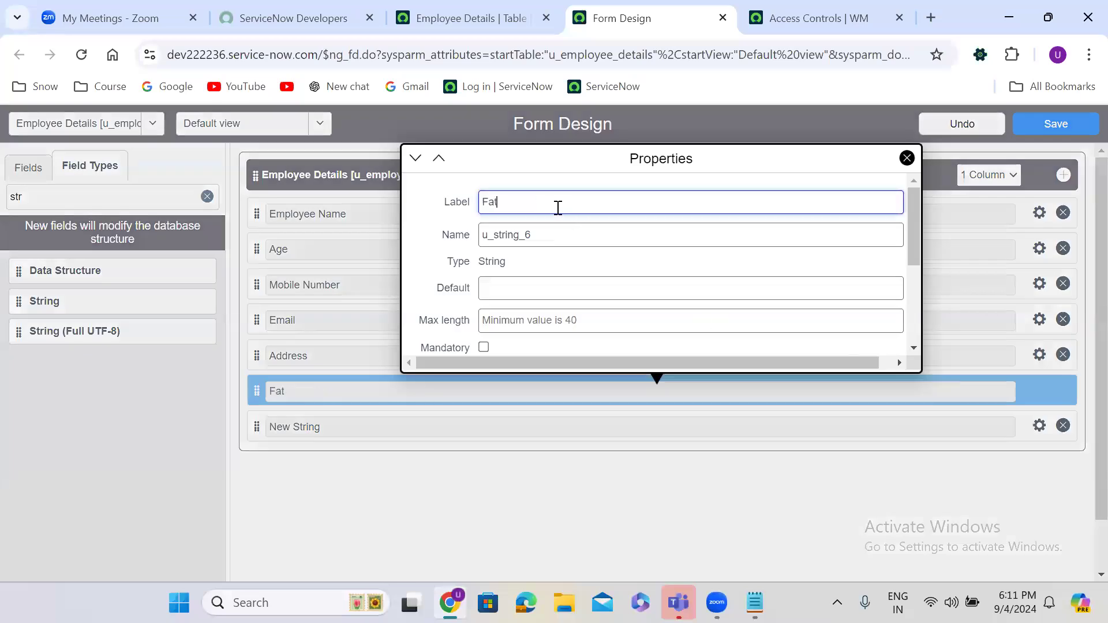
pyautogui.write('her Name')
pyautogui.hotkey('ctrl', 'a')
pyautogui.hotkey('ctrl', 'c')
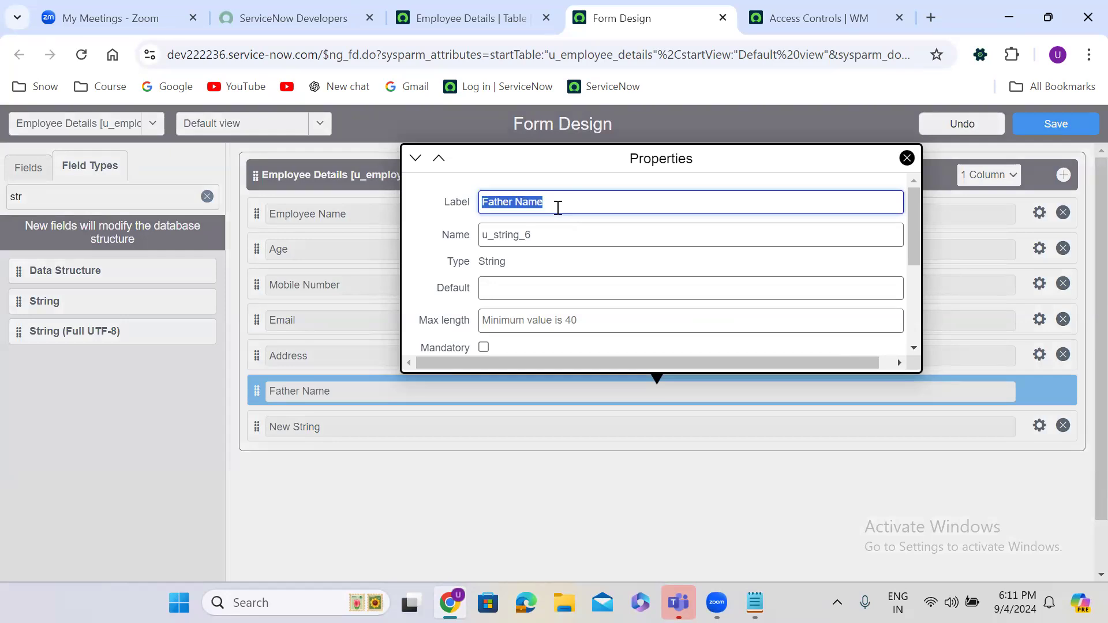
pyautogui.doubleClick(535, 239)
pyautogui.hotkey('ctrl', 'v')
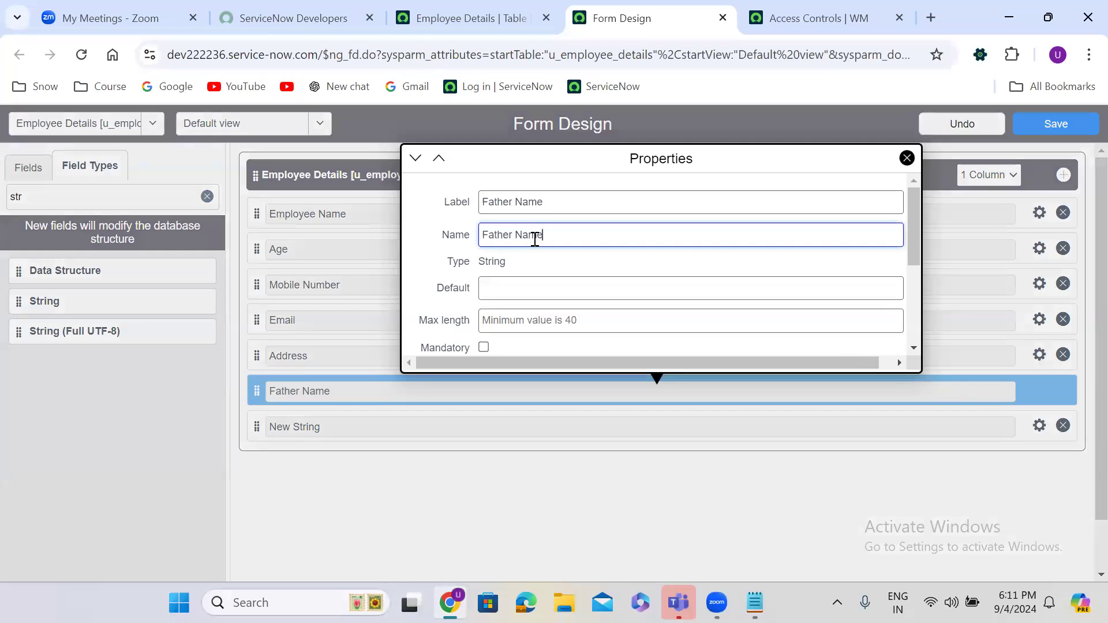
pyautogui.click(380, 461)
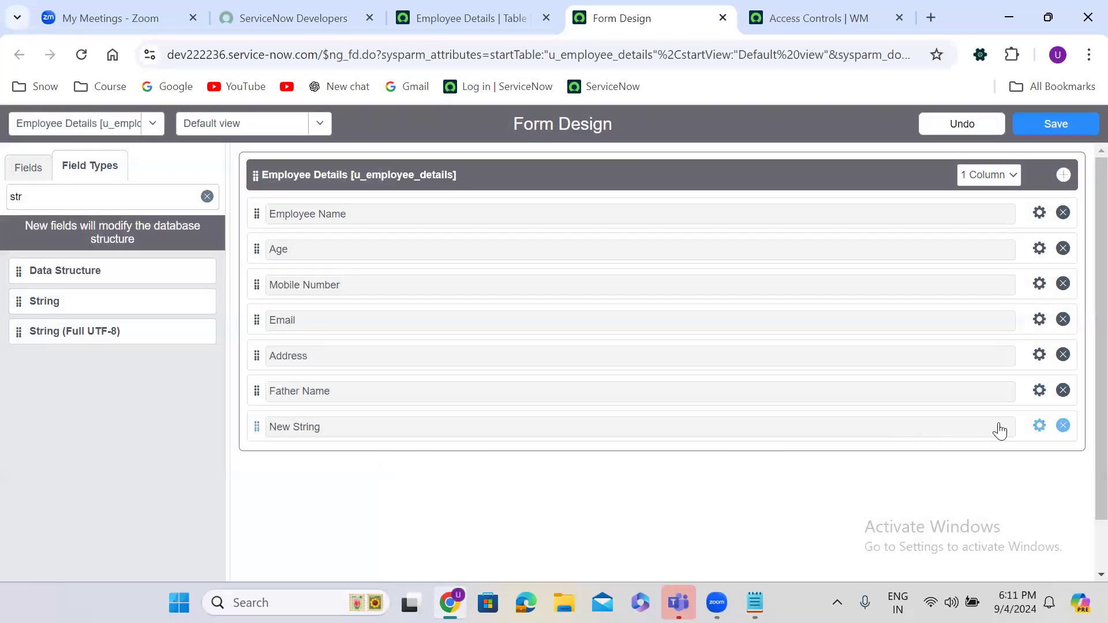
# Step: Name the last String field 'Mother Name', then save the form design
pyautogui.click(1040, 427)
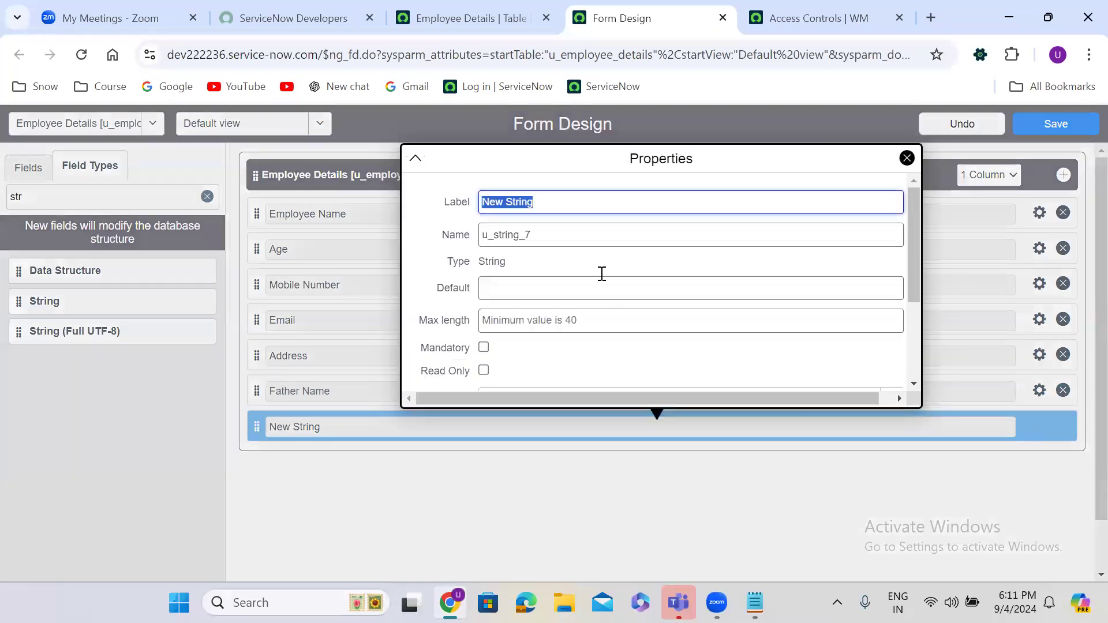
pyautogui.write('Mother Name')
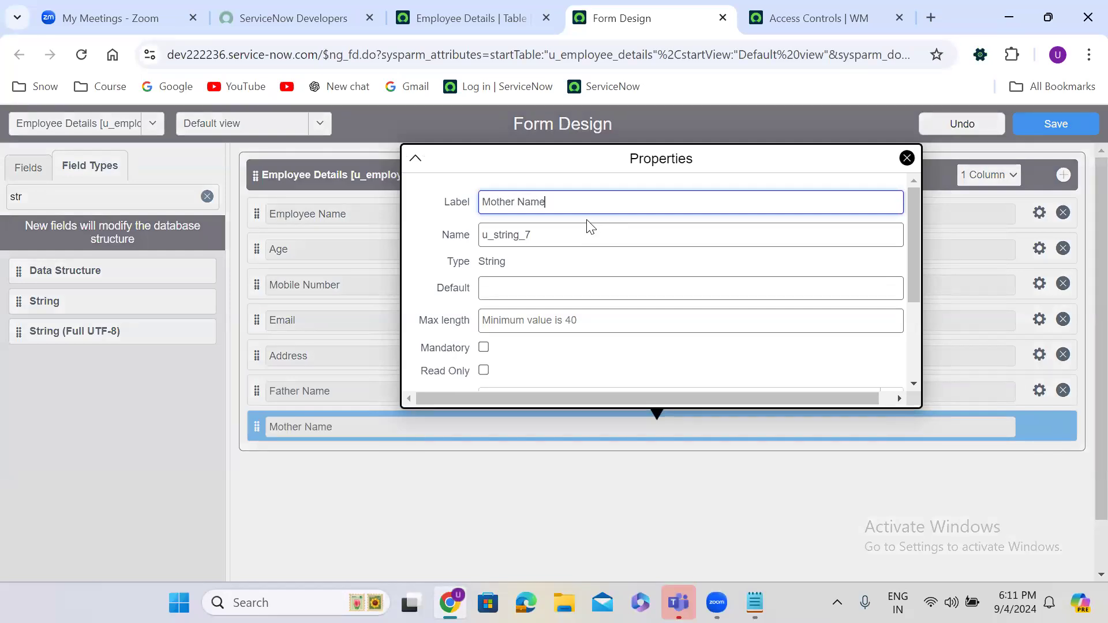
pyautogui.click(500, 468)
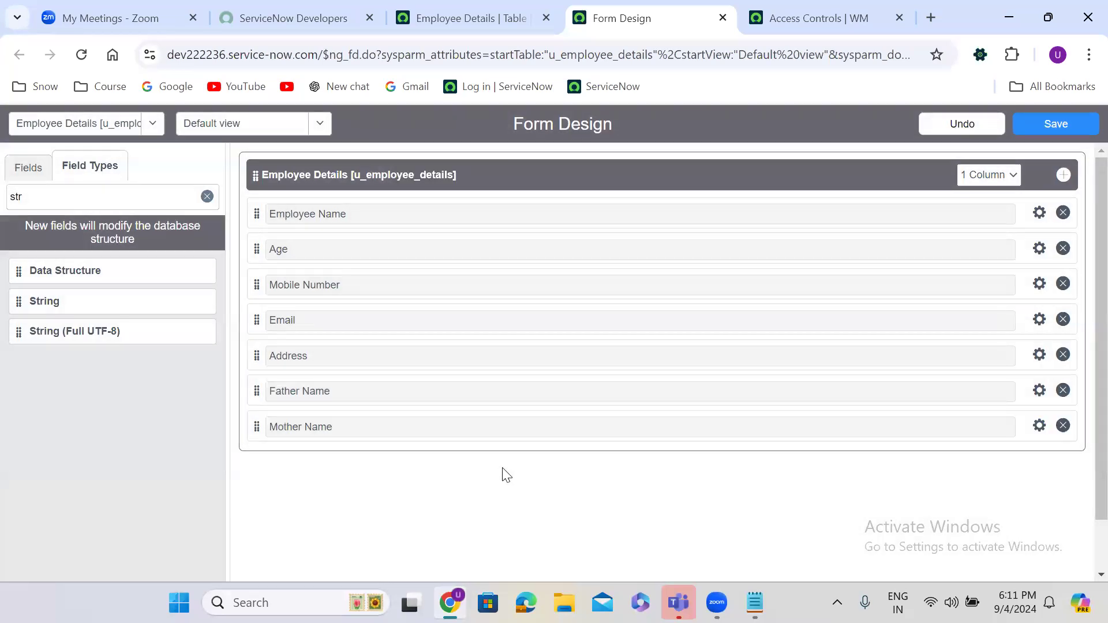
pyautogui.click(1038, 425)
pyautogui.hotkey('ctrl', 'shift', 'Left')
pyautogui.hotkey('ctrl', 'shift', 'Left')
pyautogui.hotkey('ctrl', 'c')
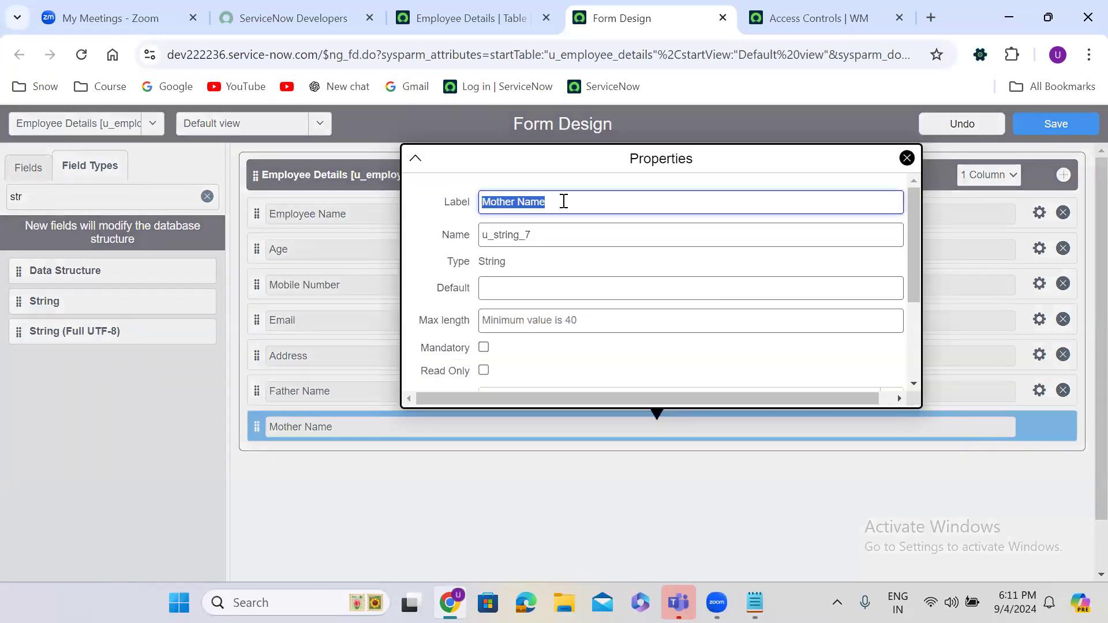
pyautogui.click(525, 231)
pyautogui.hotkey('ctrl', 'shift', 'Left')
pyautogui.hotkey('ctrl', 'v')
pyautogui.click(375, 512)
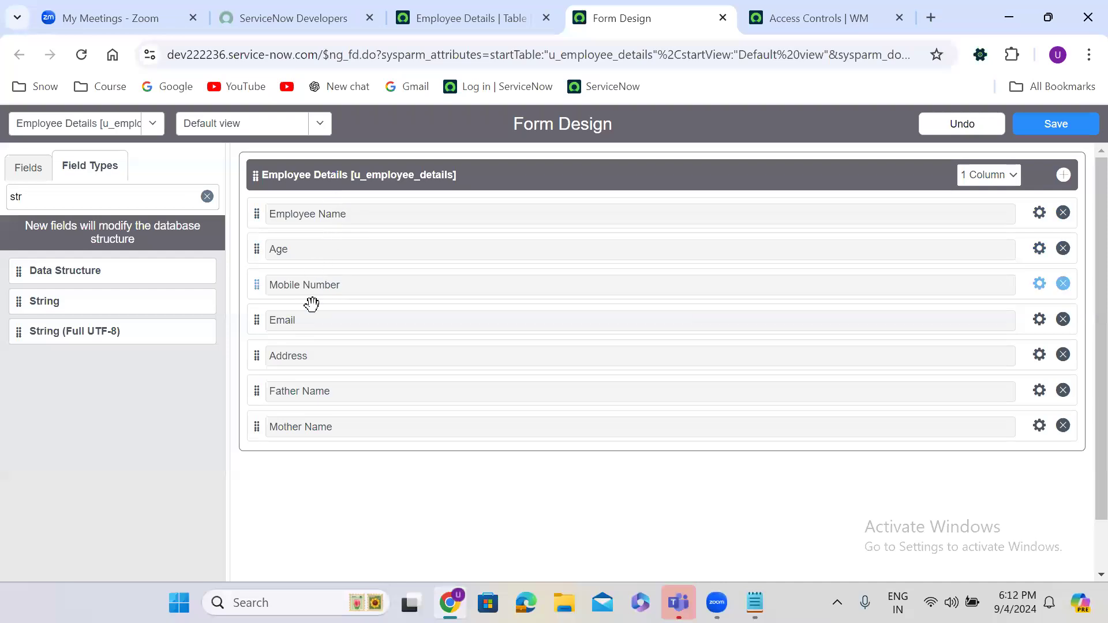
pyautogui.click(1044, 124)
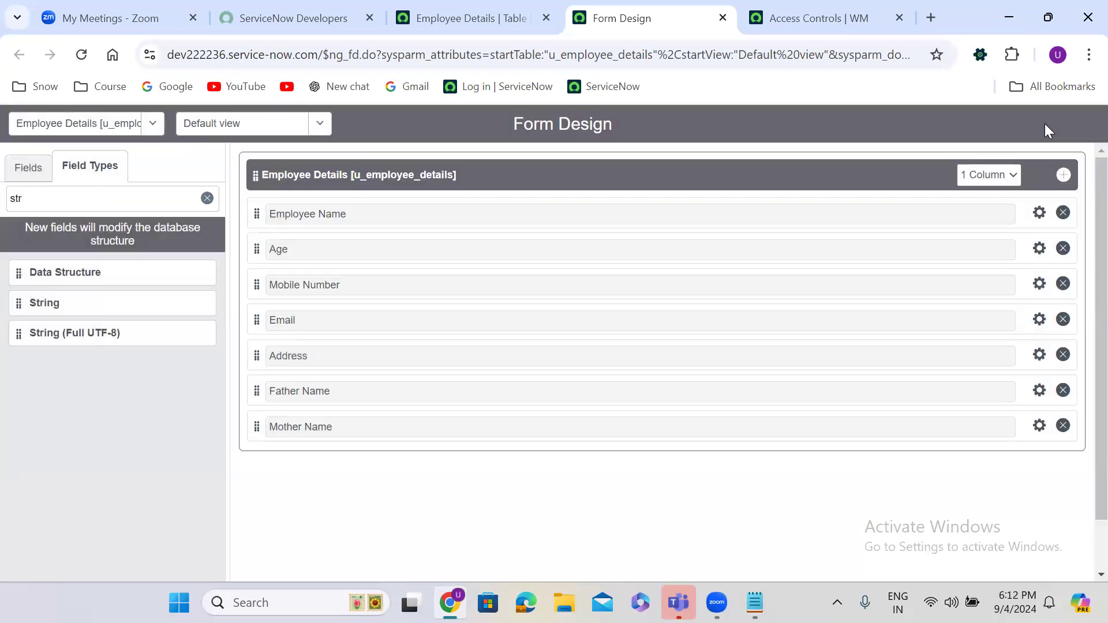
pyautogui.click(475, 13)
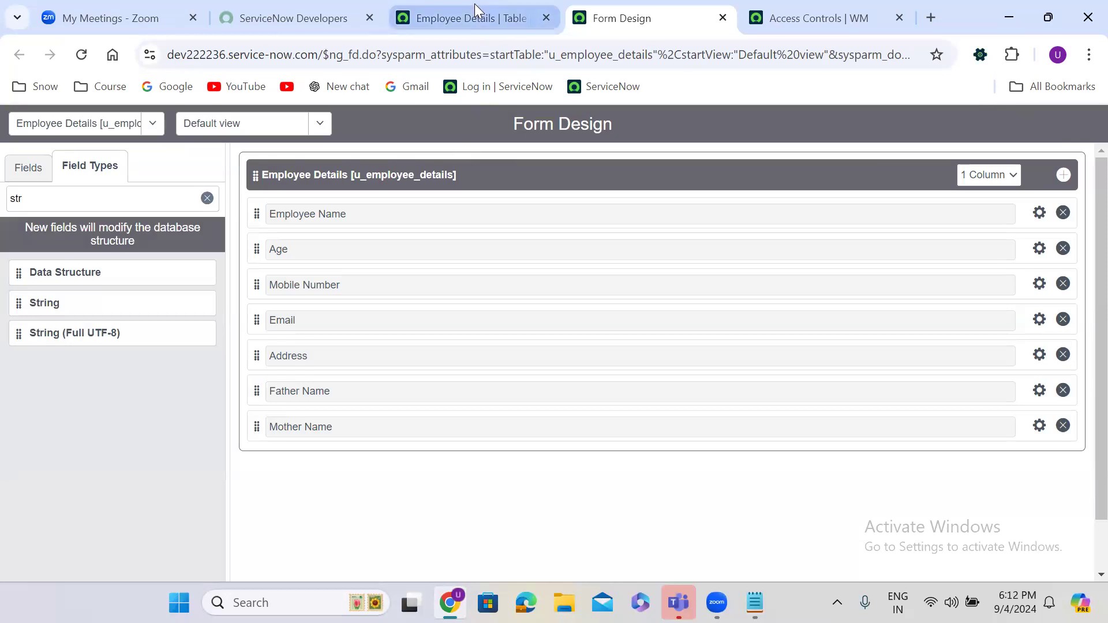
# Step: Reload the Employee Details table page and use Show Form under Related Links
pyautogui.click(82, 55)
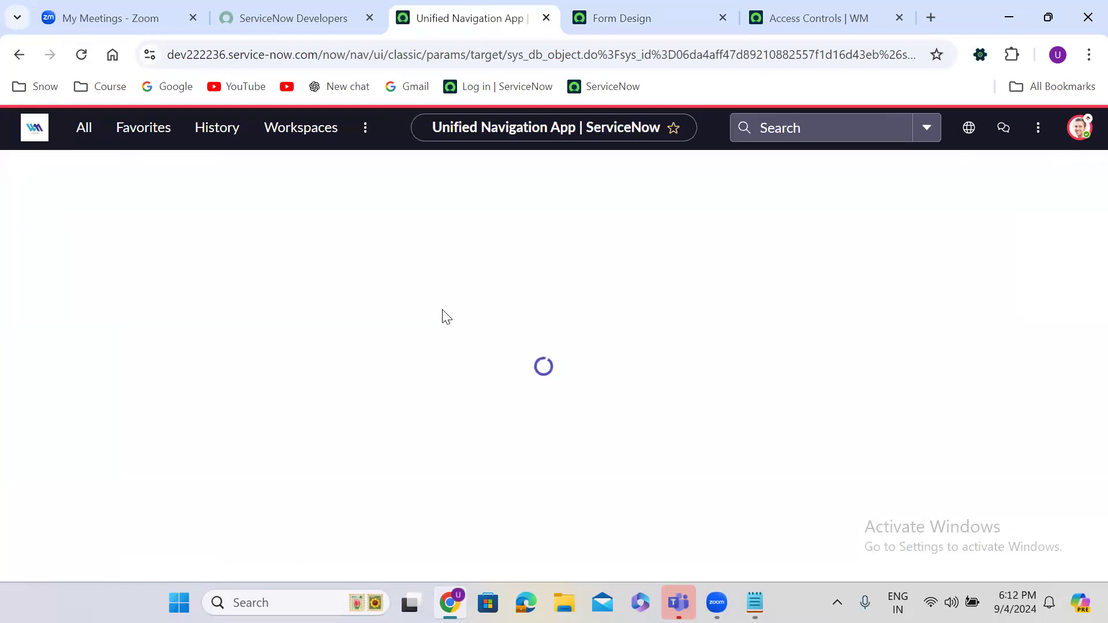
pyautogui.click(451, 333)
pyautogui.scroll(-1, 450, 333)
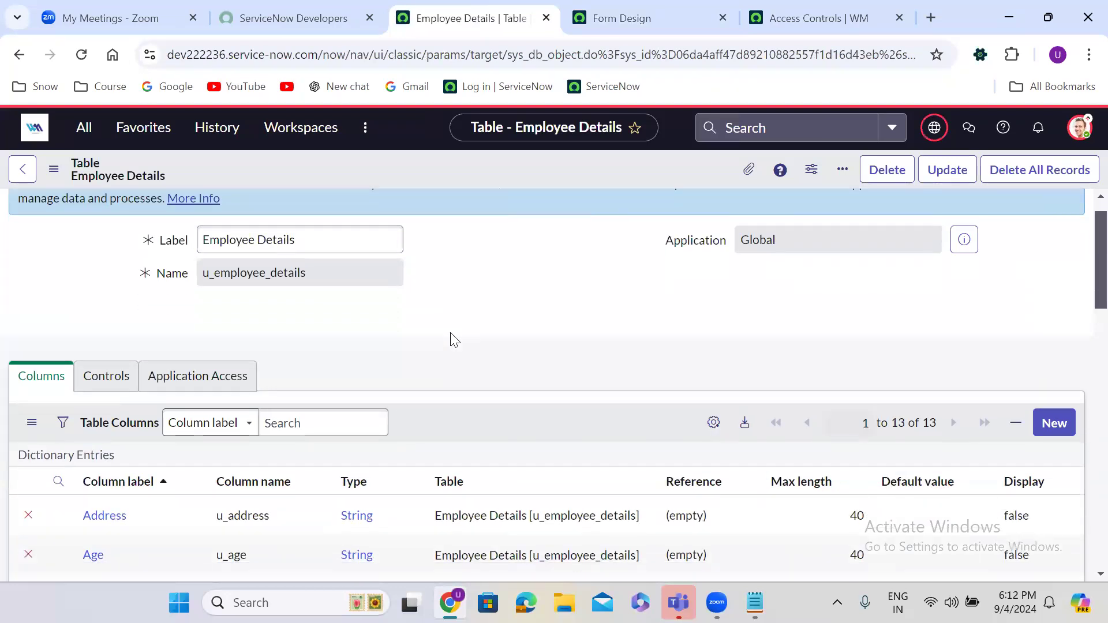
pyautogui.scroll(-7, 451, 339)
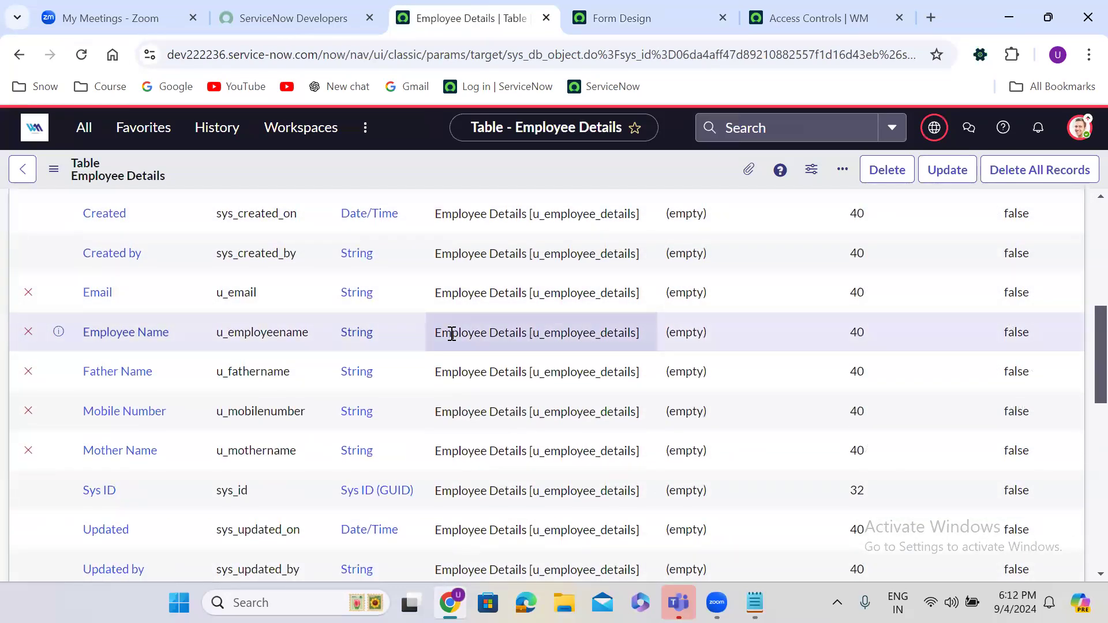
pyautogui.scroll(-8, 451, 333)
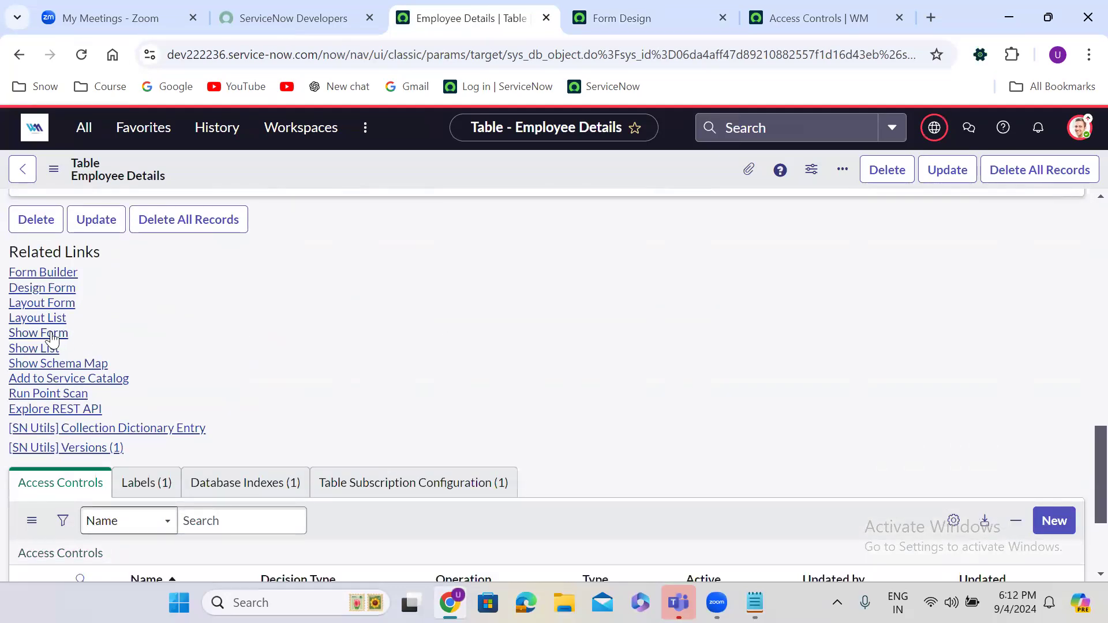
pyautogui.click(51, 333)
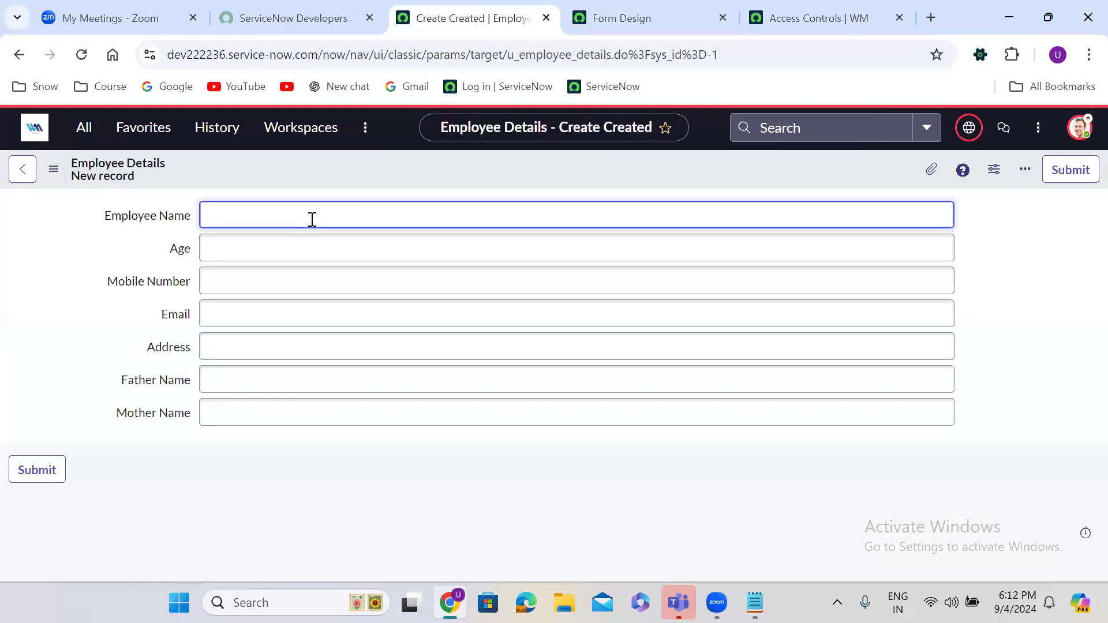
# Step: Enter the employee's name, age 78, mobile number, autofilled email and address, and parents' names
pyautogui.write('Ramesh')
pyautogui.click(263, 251)
pyautogui.write('78')
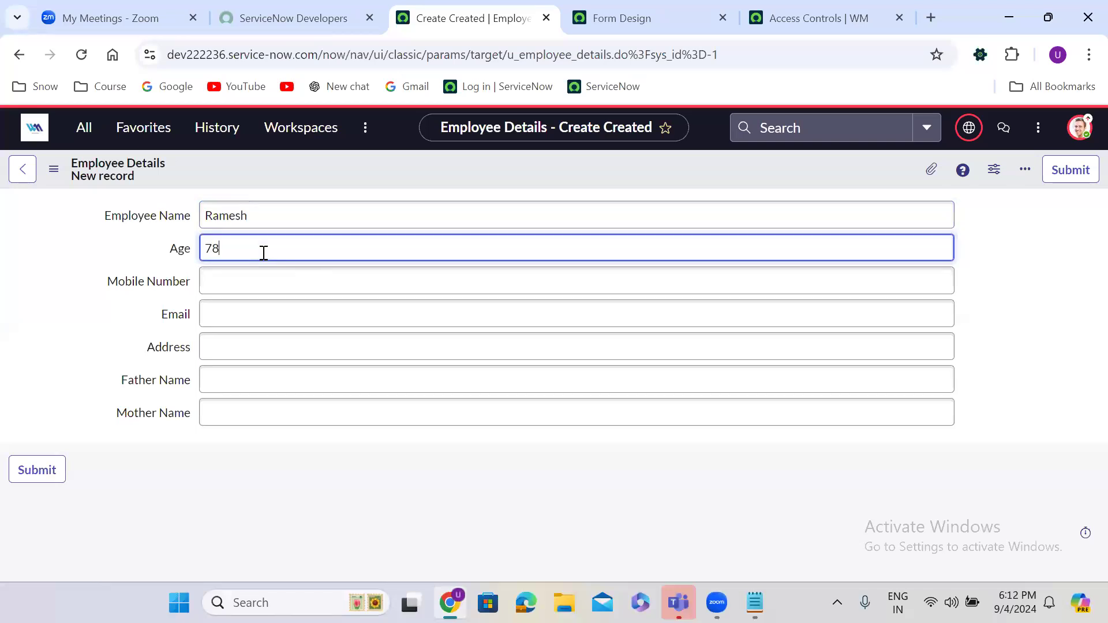
pyautogui.click(246, 282)
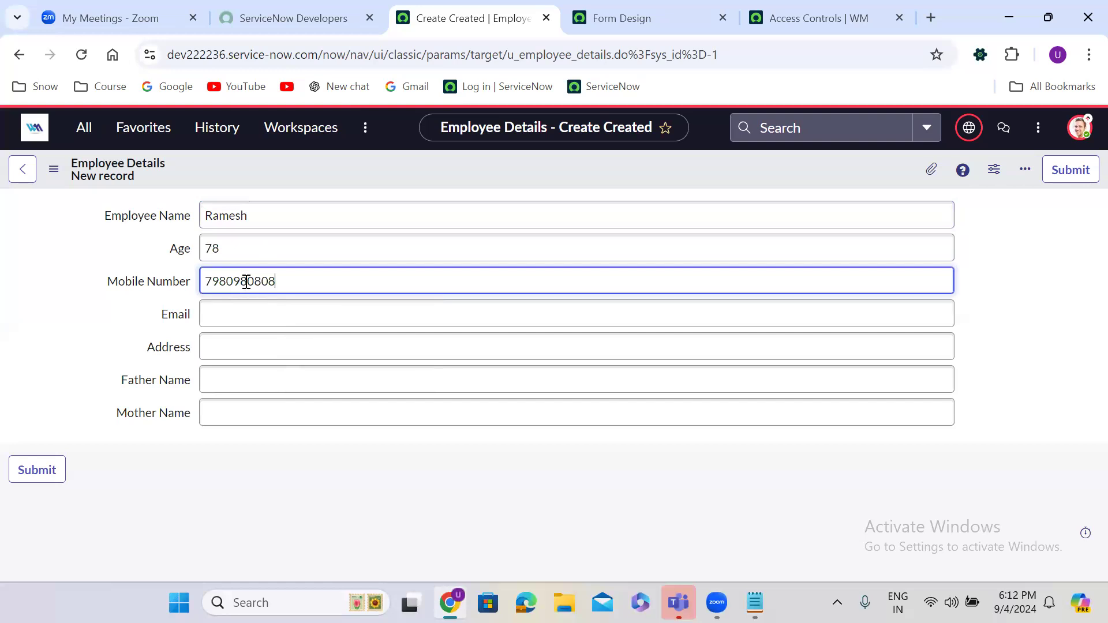
pyautogui.click(270, 314)
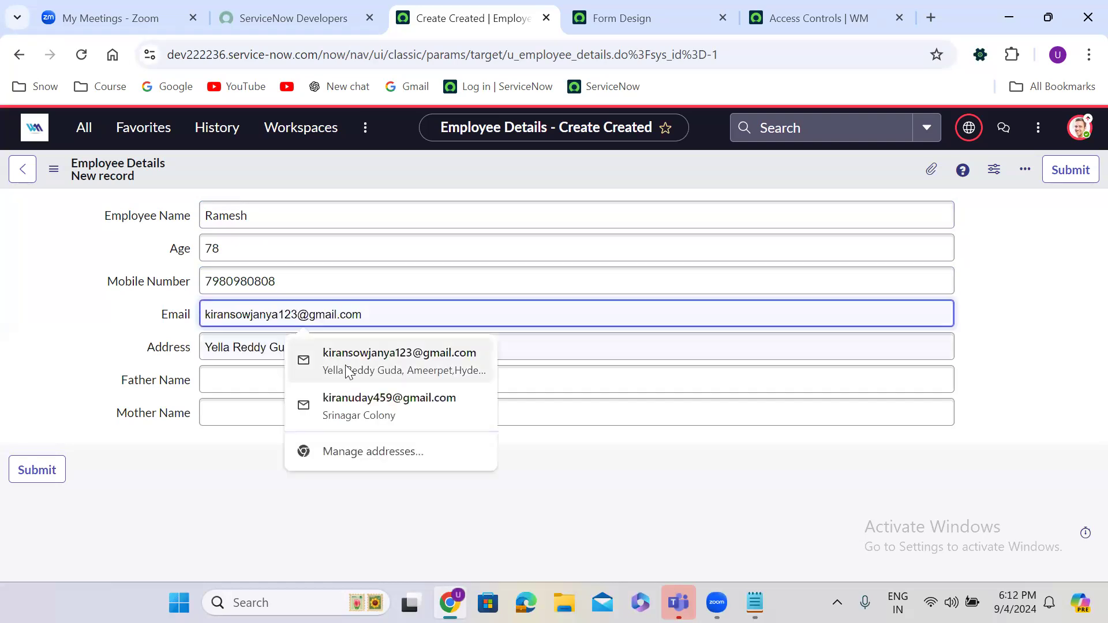
pyautogui.click(364, 378)
pyautogui.click(274, 384)
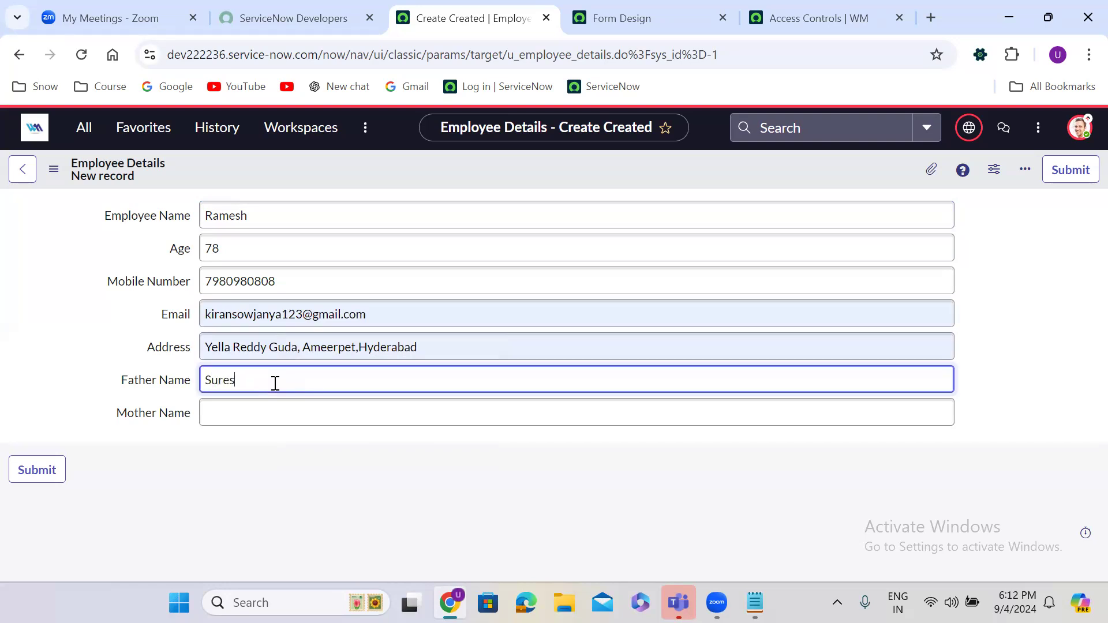
pyautogui.doubleClick(258, 385)
pyautogui.click(278, 429)
pyautogui.click(265, 410)
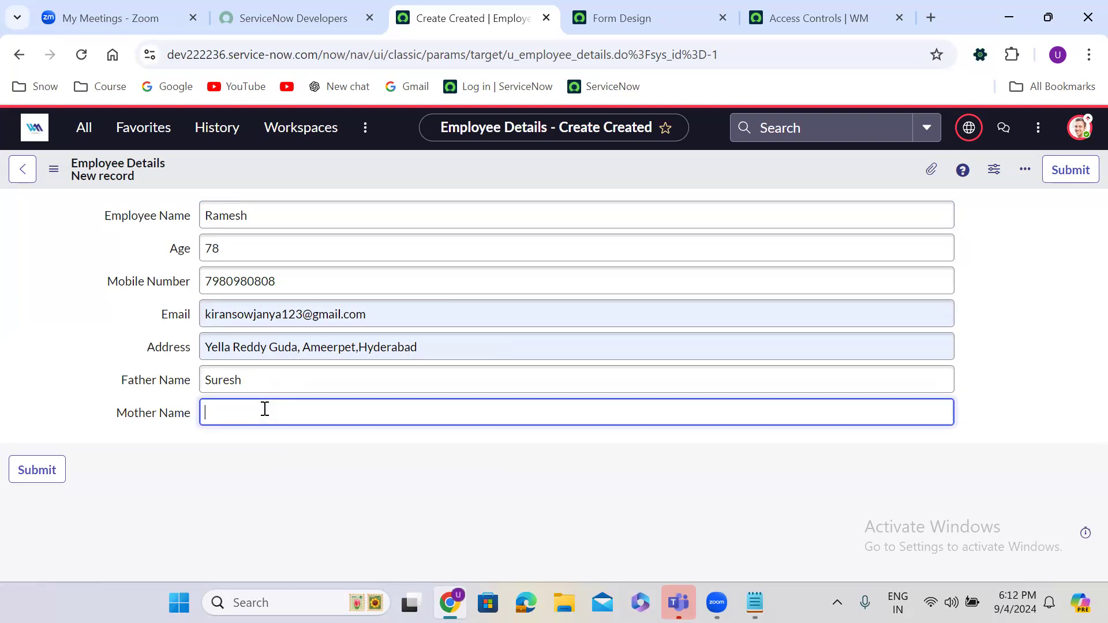
pyautogui.click(448, 442)
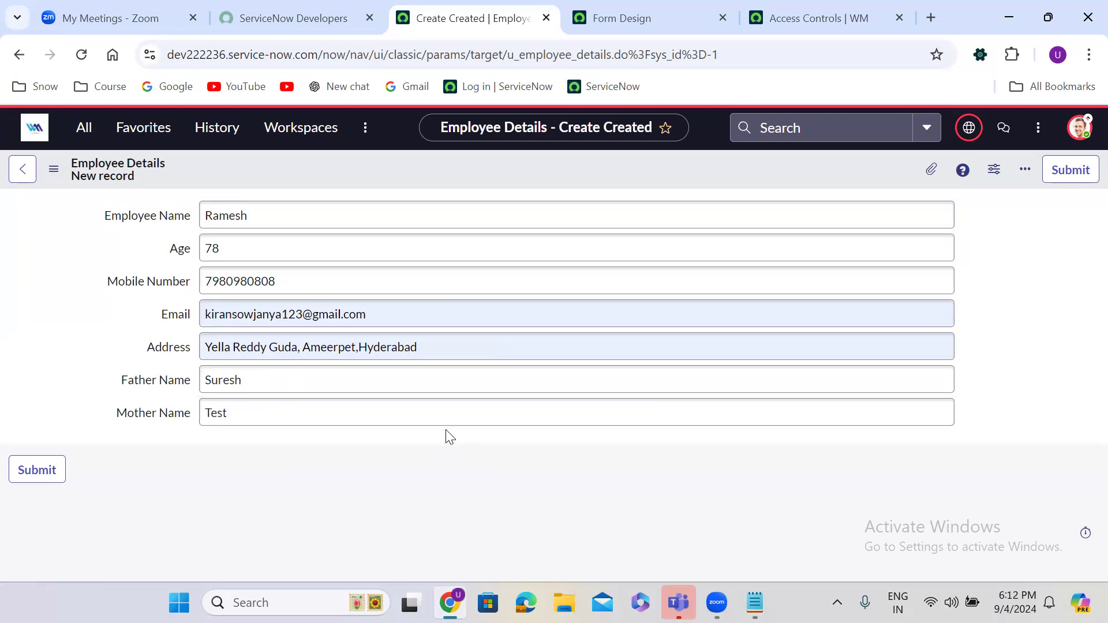
# Step: Save the new employee record and insert a first copy with Insert and Stay
pyautogui.rightClick(469, 163)
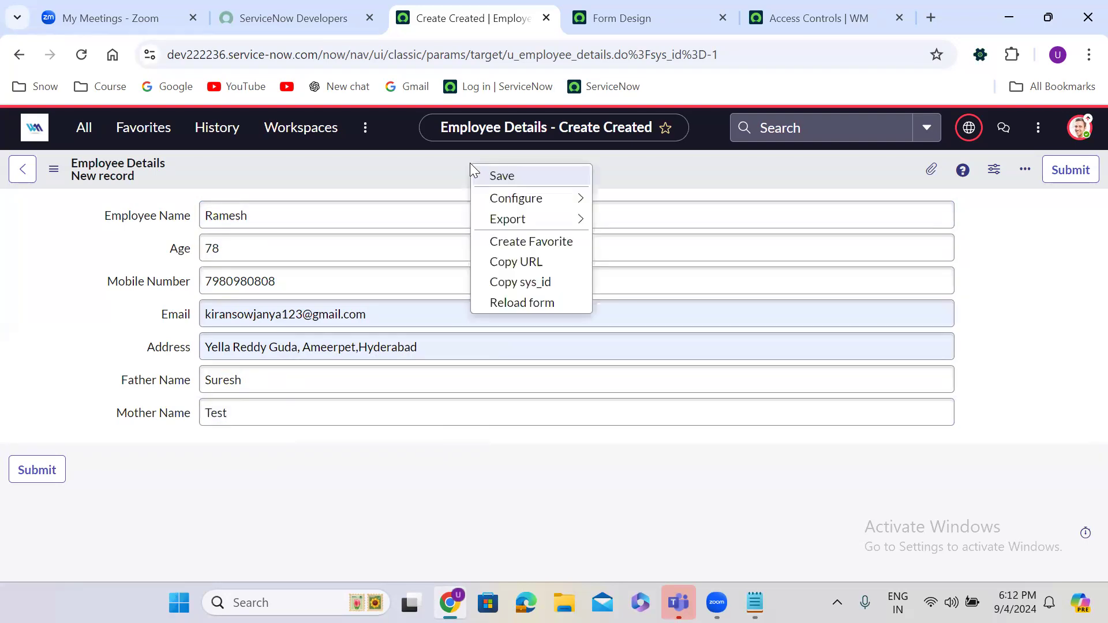
pyautogui.click(504, 174)
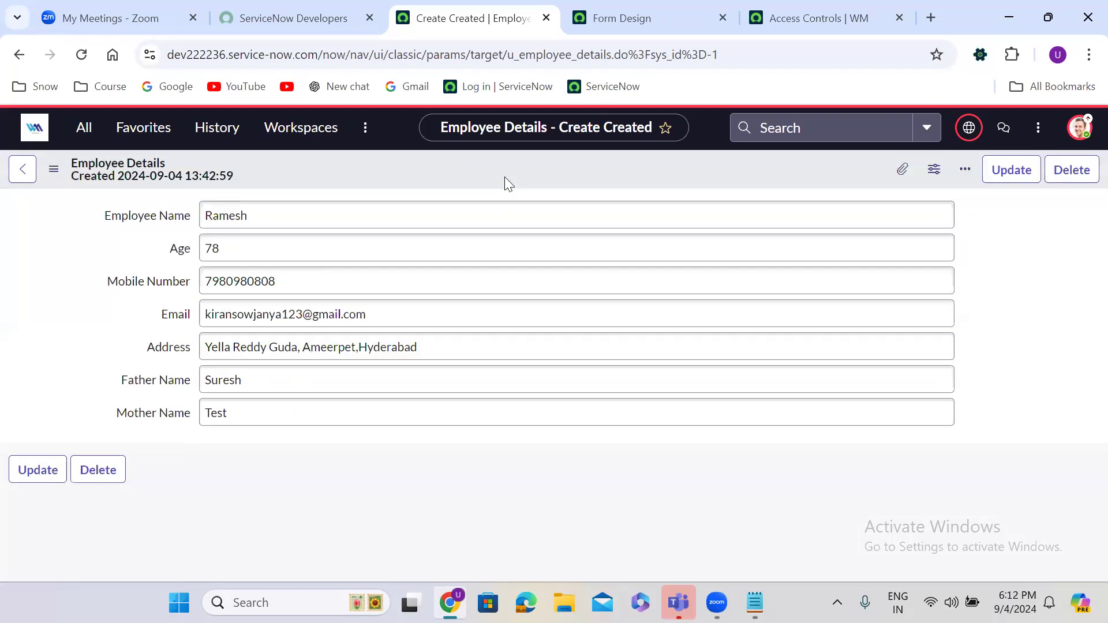
pyautogui.rightClick(463, 171)
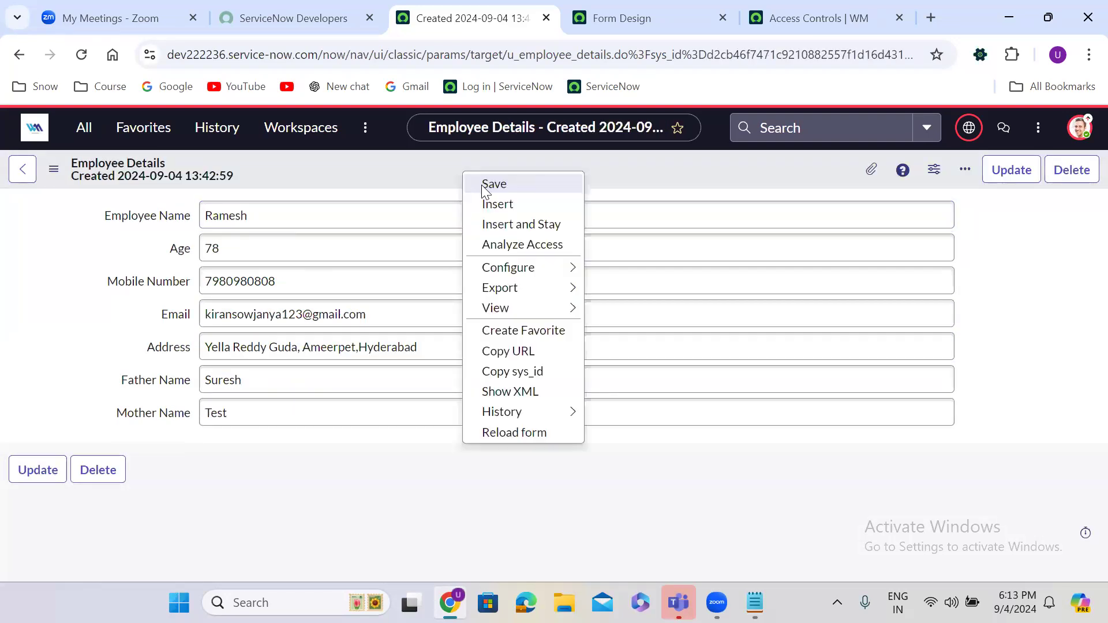
pyautogui.click(507, 225)
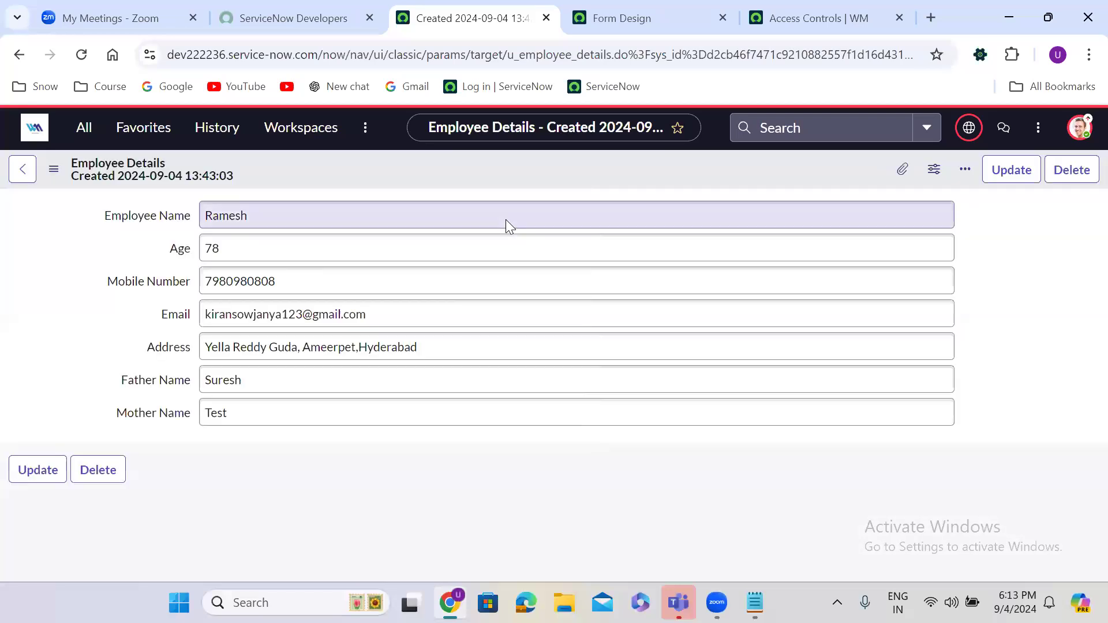
# Step: Insert four more duplicate copies of the employee record via Insert and Stay
pyautogui.rightClick(429, 167)
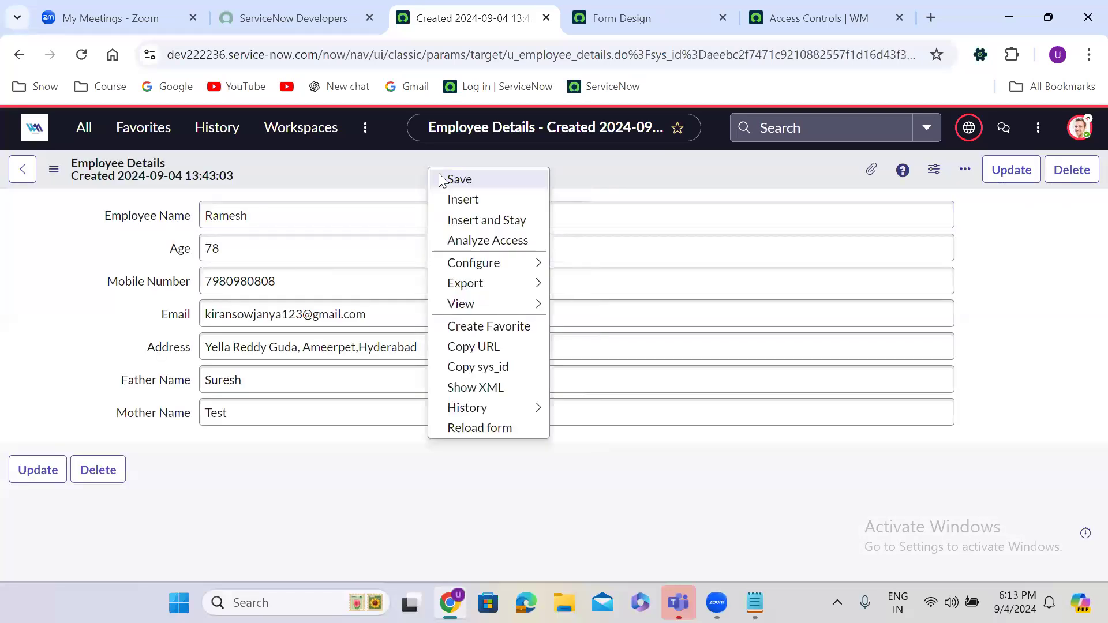
pyautogui.click(487, 229)
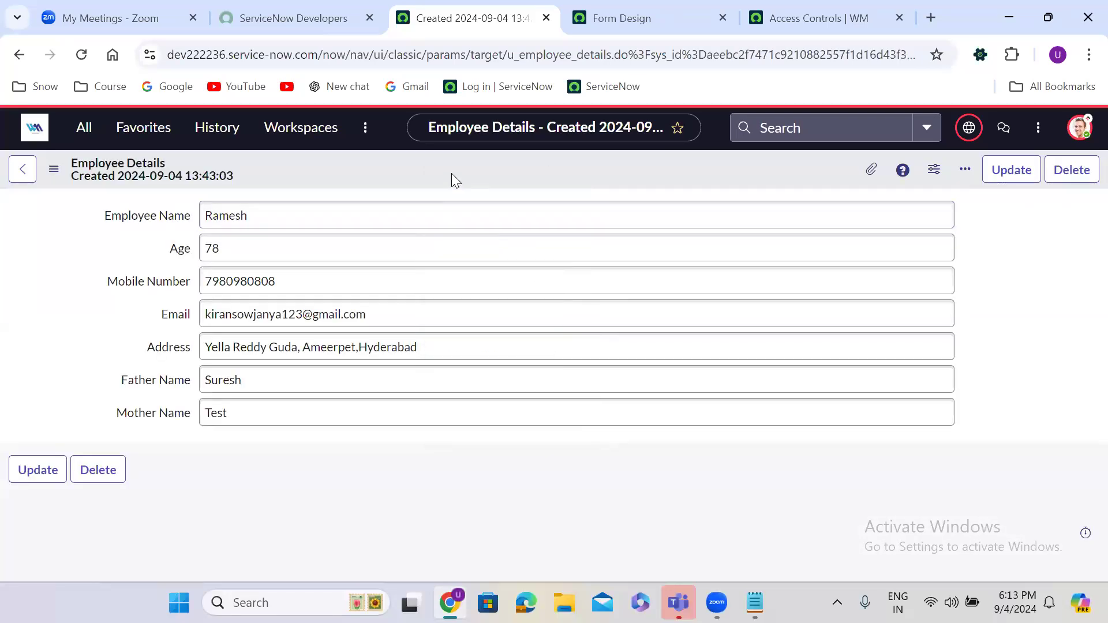
pyautogui.rightClick(451, 173)
pyautogui.click(498, 230)
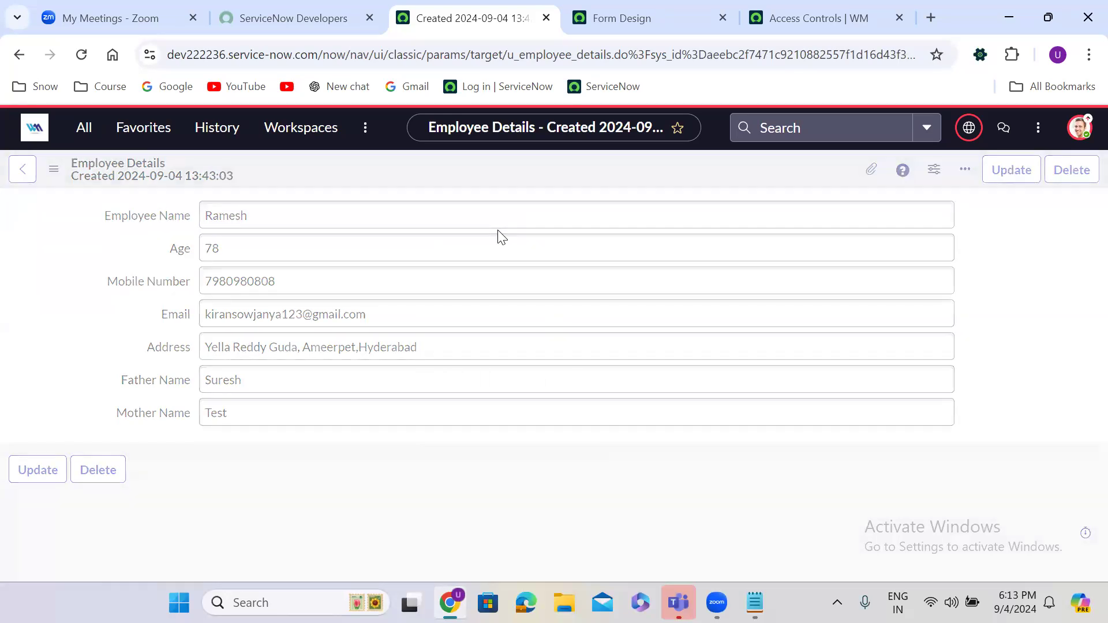
pyautogui.rightClick(433, 164)
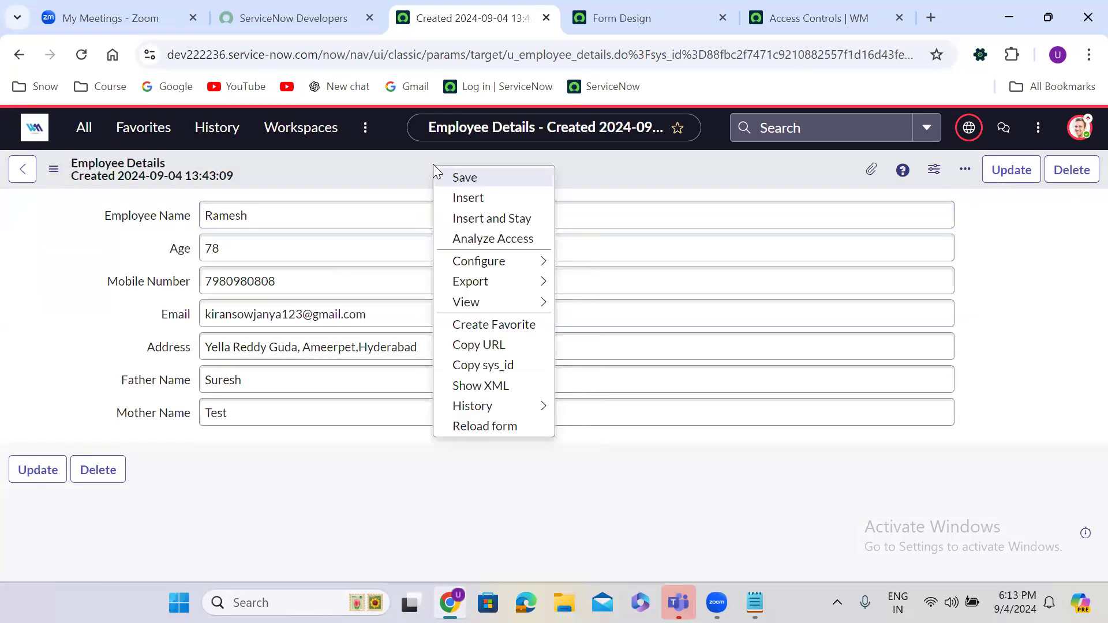
pyautogui.click(489, 227)
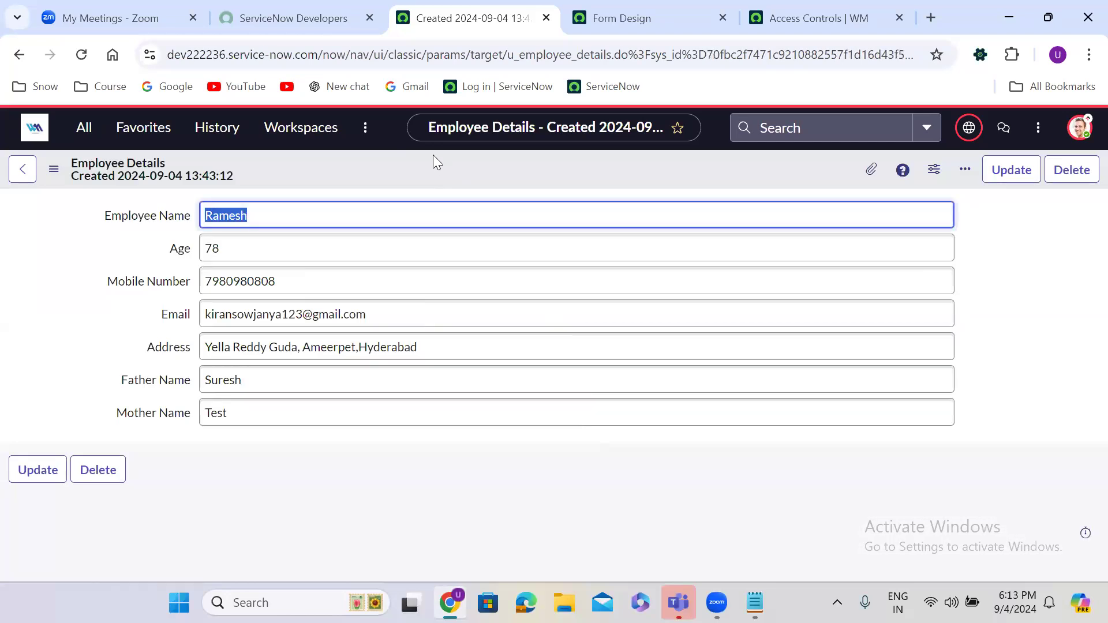
pyautogui.rightClick(433, 156)
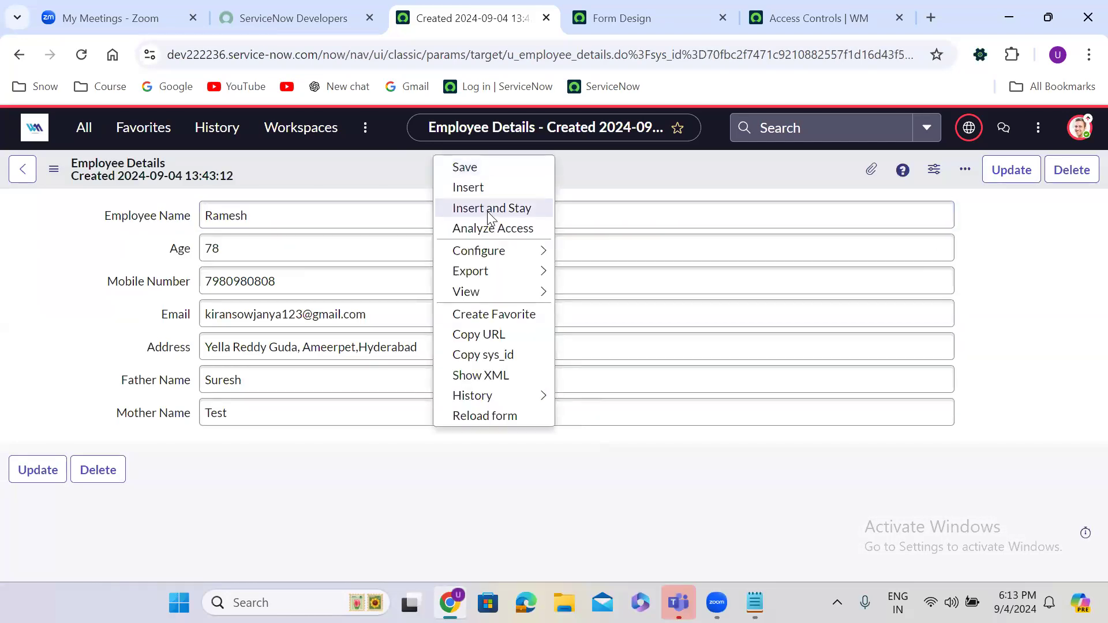
pyautogui.click(488, 213)
pyautogui.rightClick(439, 168)
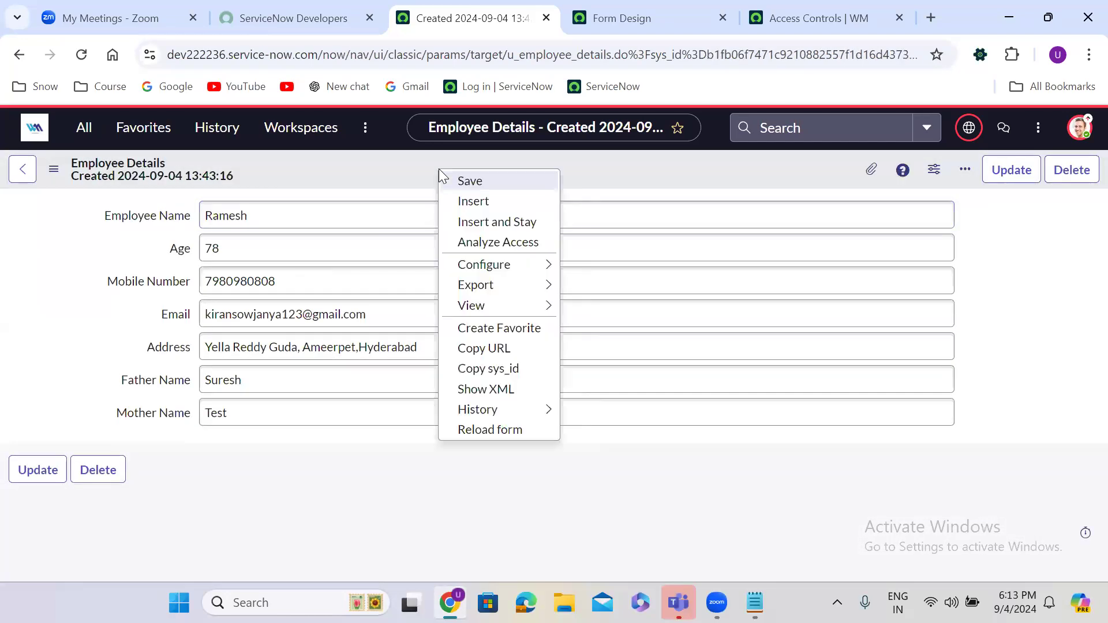
pyautogui.click(483, 221)
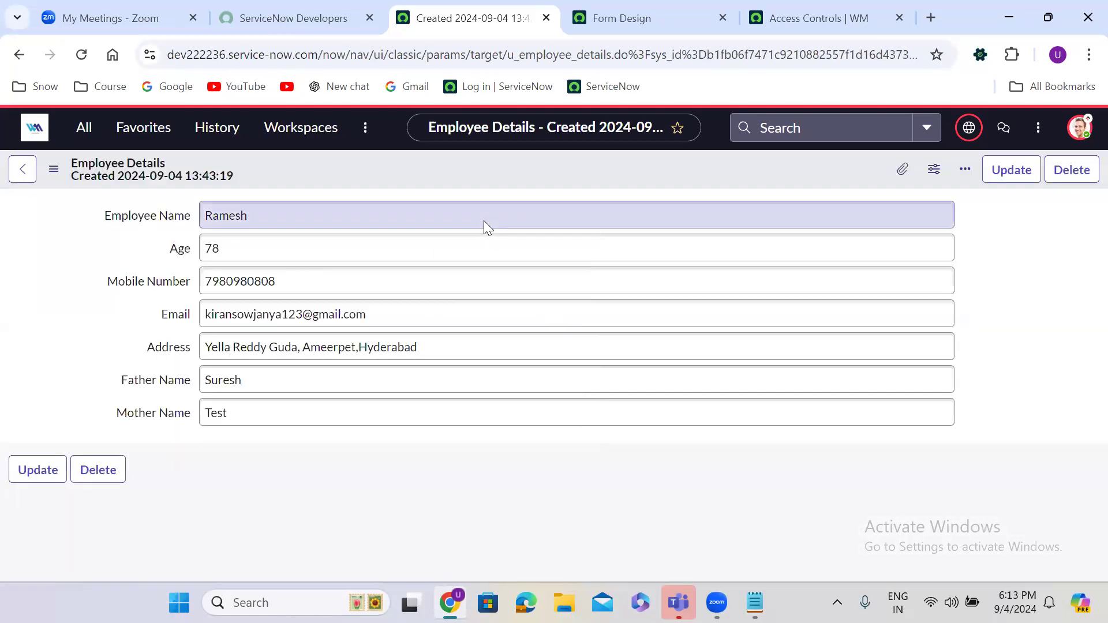
# Step: In the Employee Name dictionary entry, tick Display and update it
pyautogui.rightClick(147, 215)
pyautogui.rightClick(147, 214)
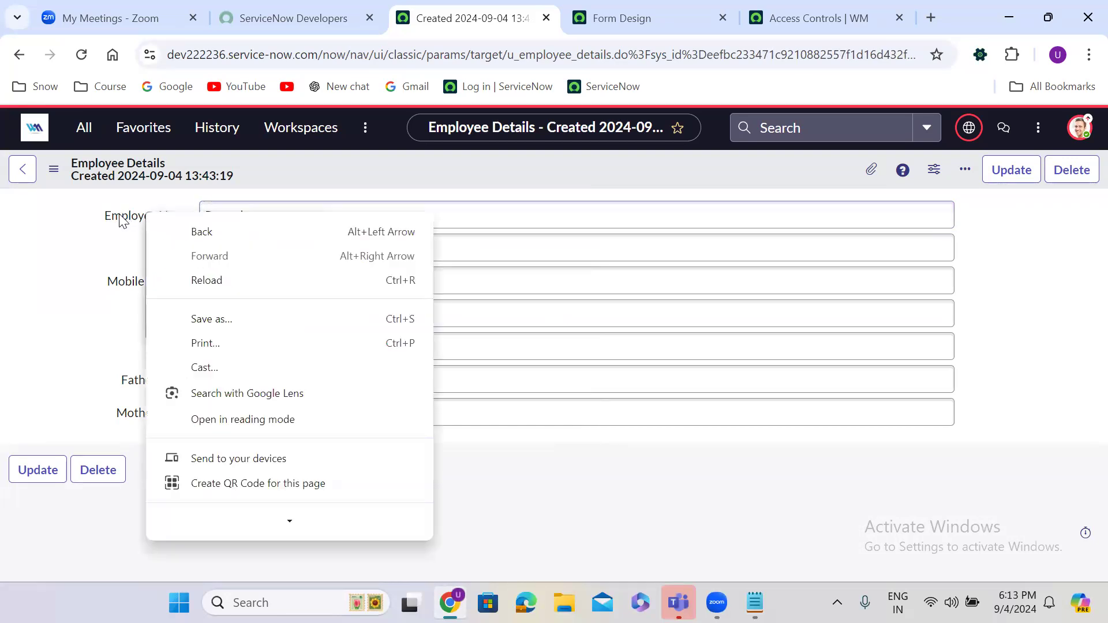
pyautogui.click(121, 218)
pyautogui.rightClick(121, 219)
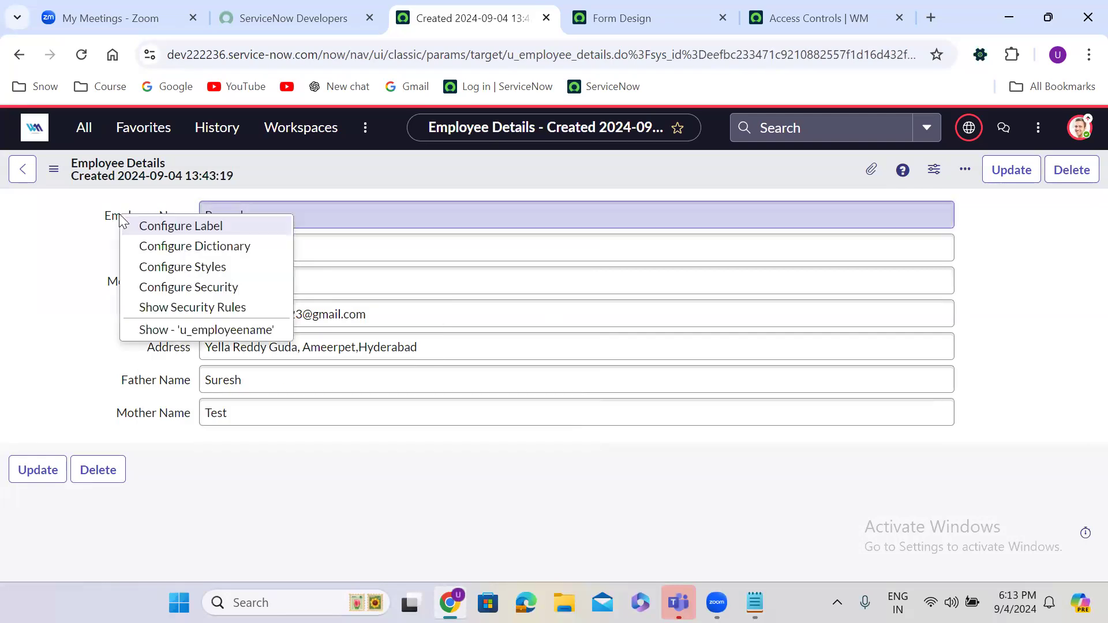
pyautogui.click(223, 252)
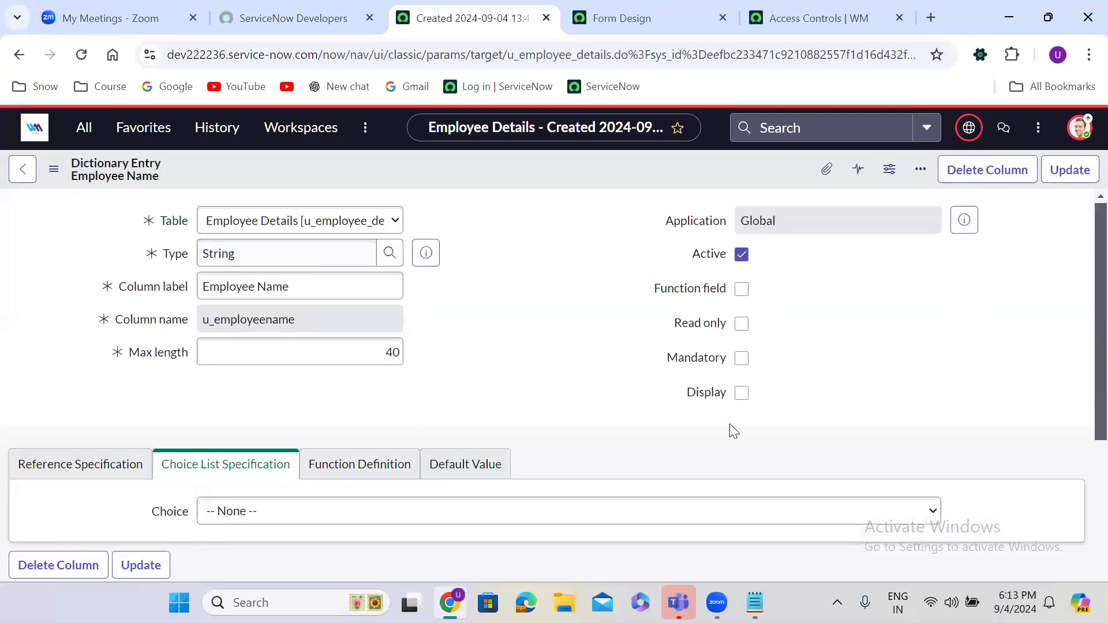
pyautogui.click(741, 463)
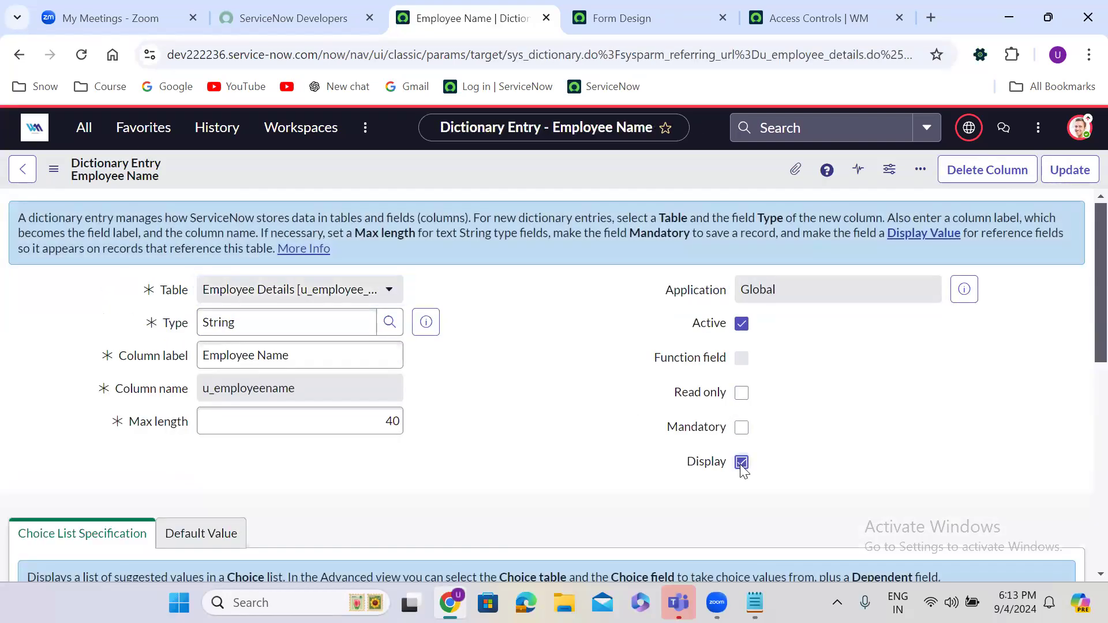
pyautogui.click(1067, 171)
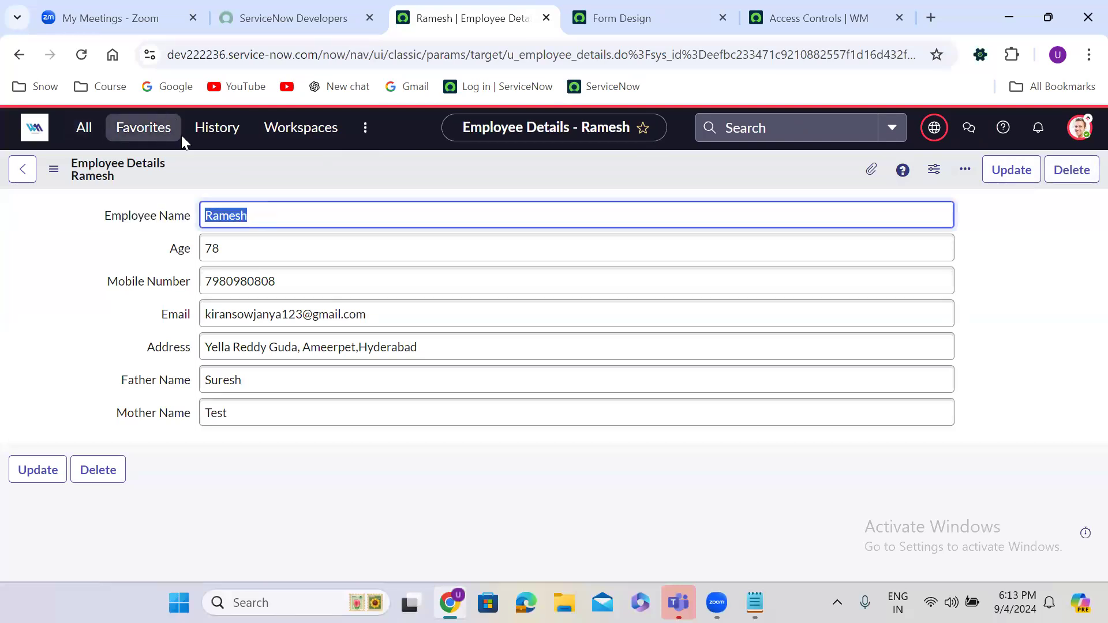
# Step: Return to the Employee Details table definition from history and choose Show List under Related Links
pyautogui.click(222, 129)
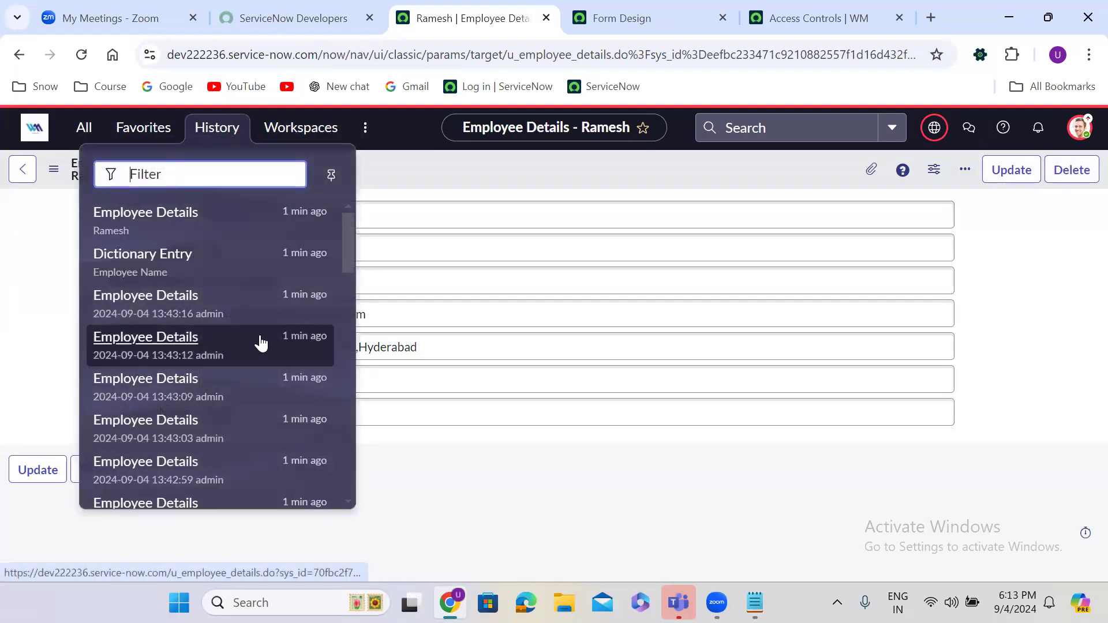
pyautogui.click(348, 298)
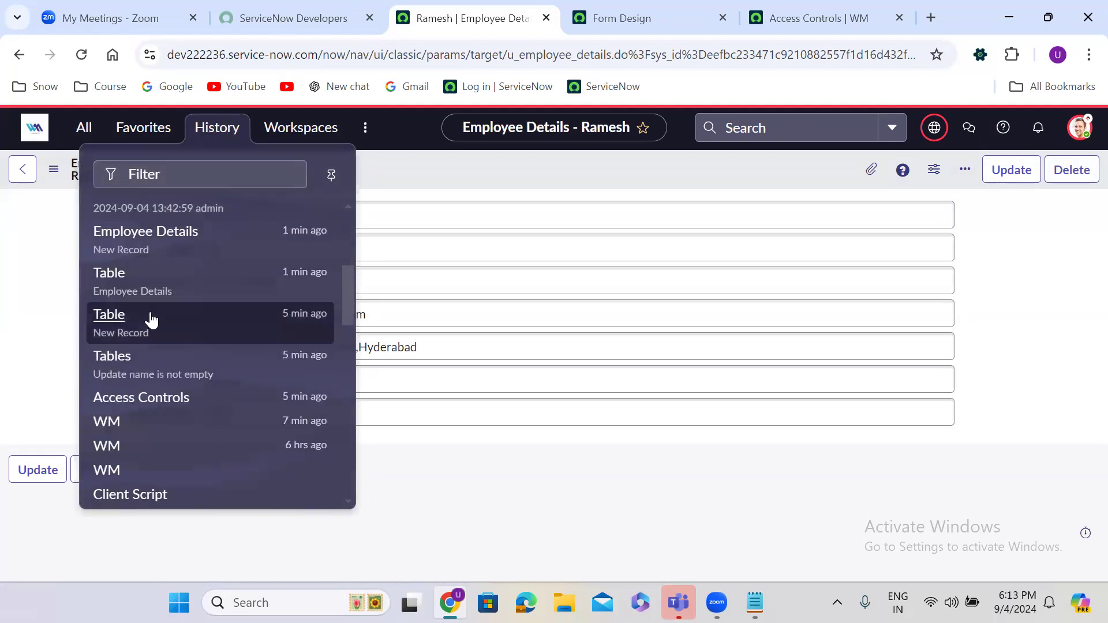
pyautogui.click(147, 319)
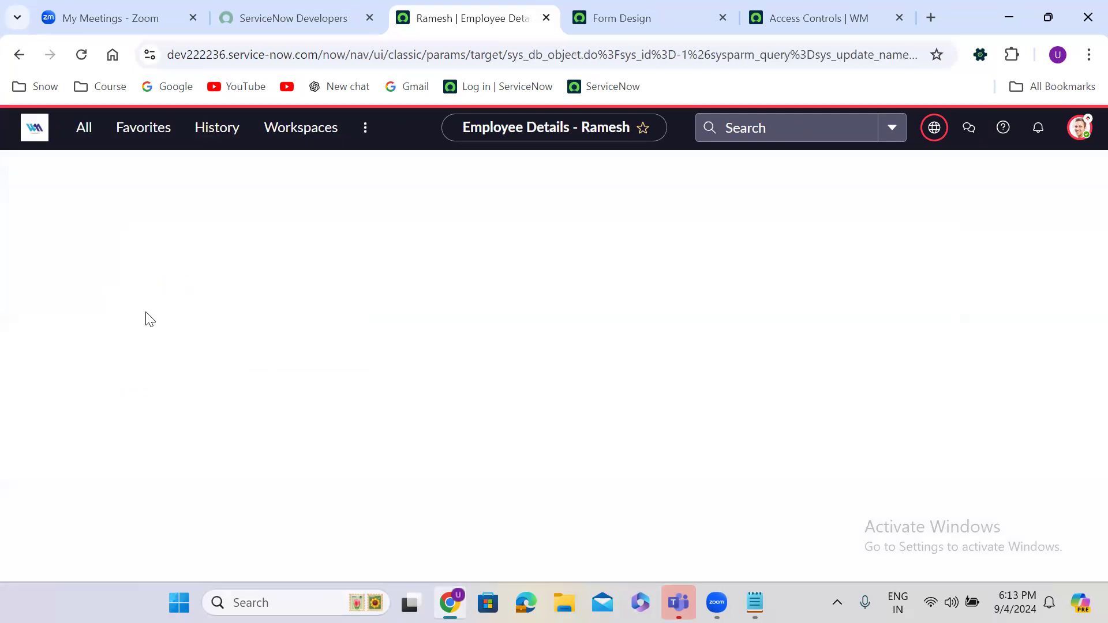
pyautogui.click(210, 139)
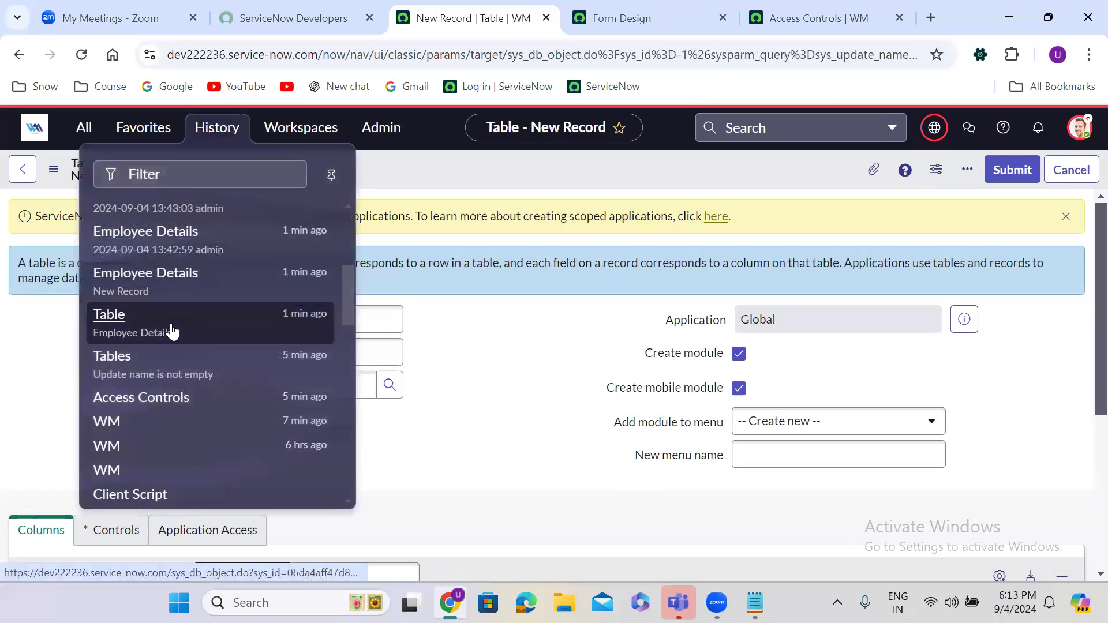
pyautogui.click(173, 327)
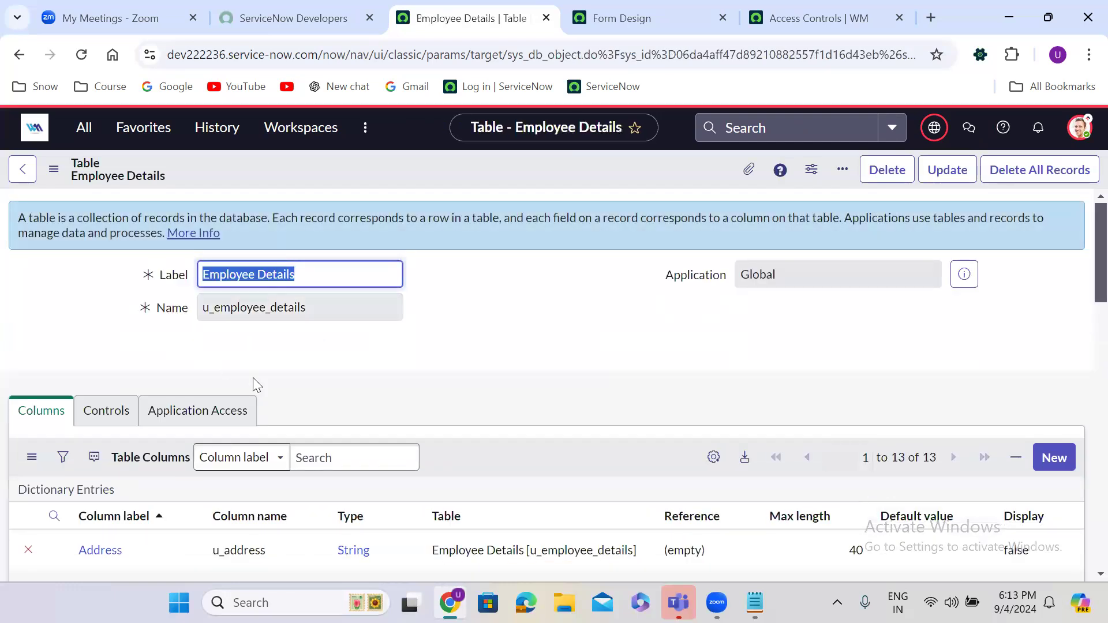
pyautogui.press('Down')
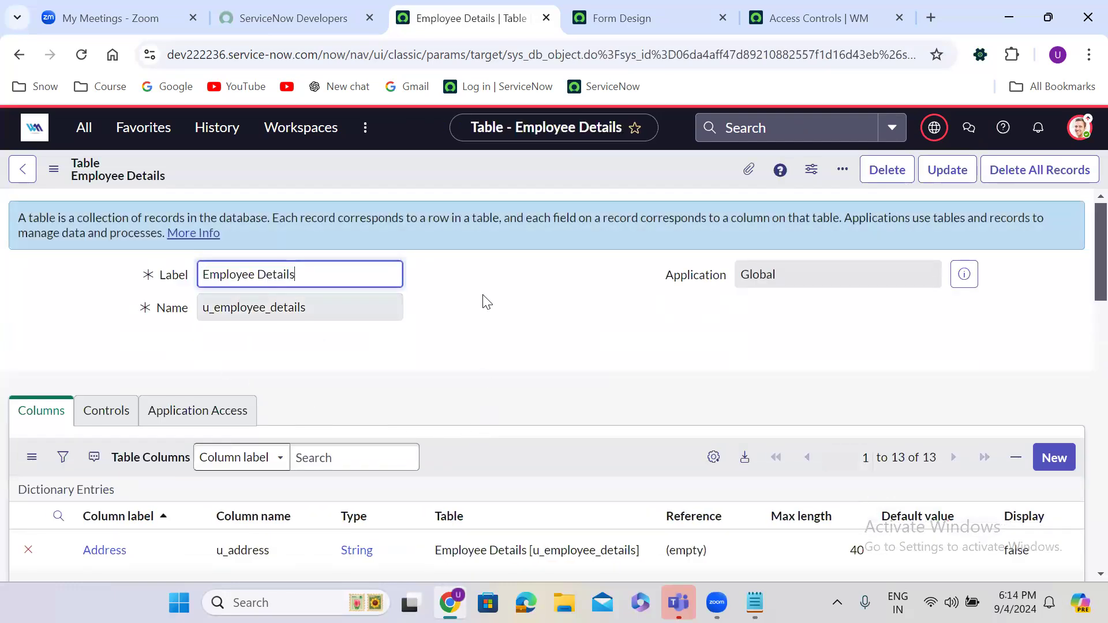
pyautogui.click(476, 338)
pyautogui.scroll(-5, 476, 338)
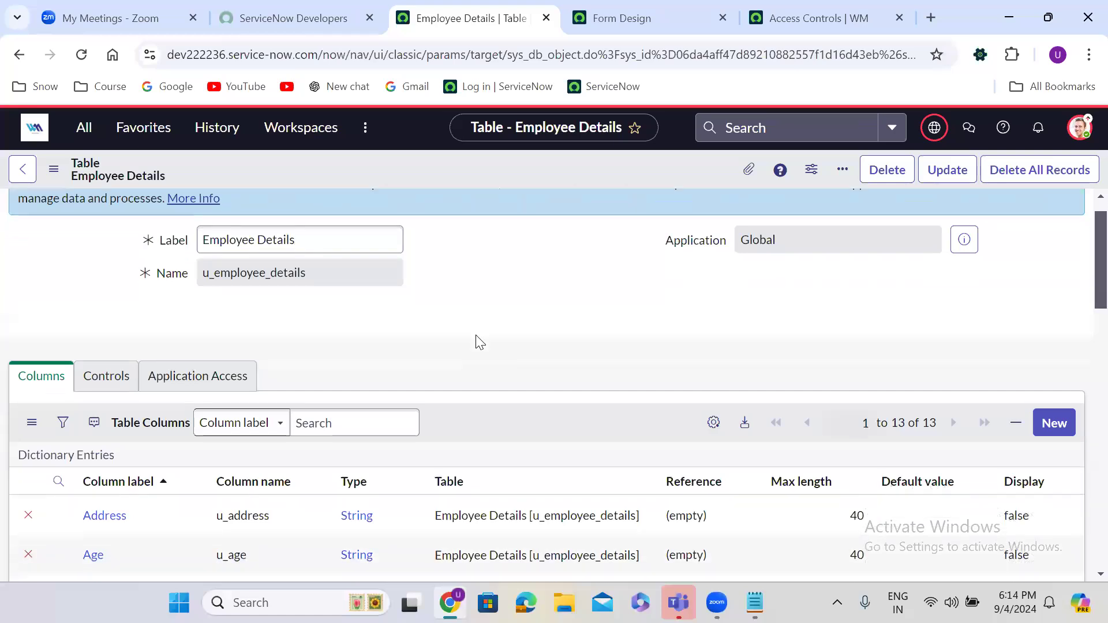
pyautogui.scroll(-10, 476, 339)
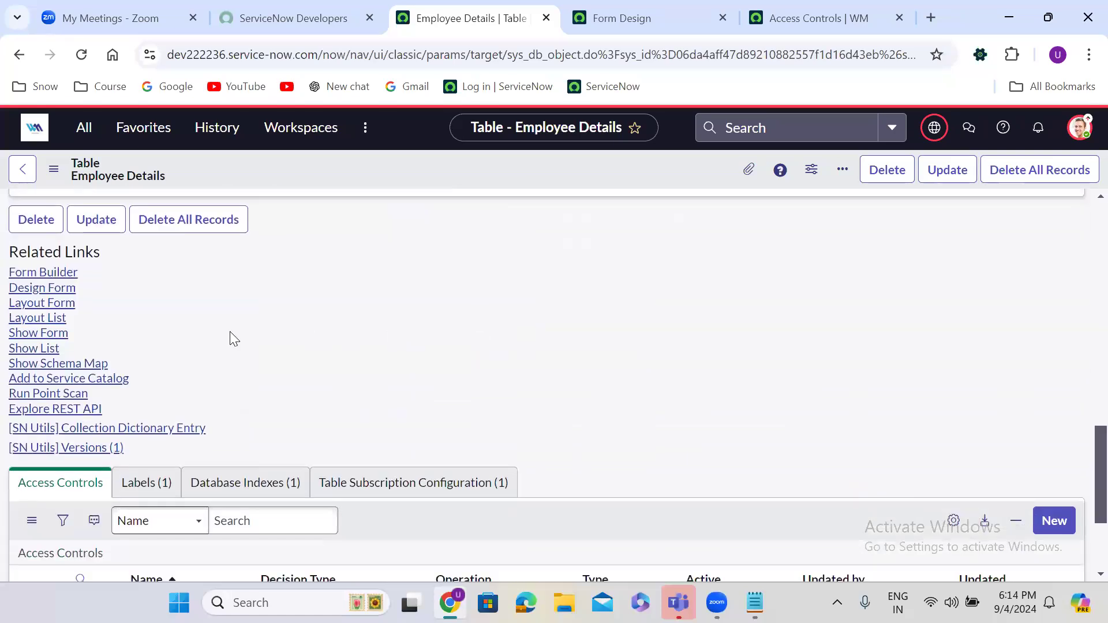
pyautogui.click(48, 349)
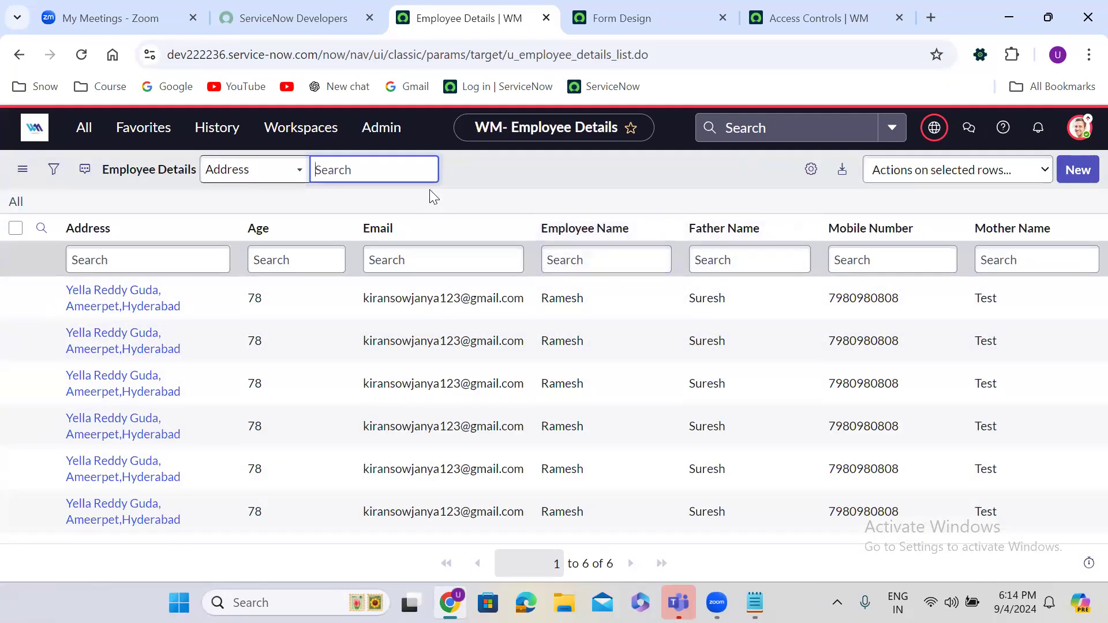
# Step: In Personalize List Columns, move Employee Name to the top with Age second
pyautogui.click(810, 168)
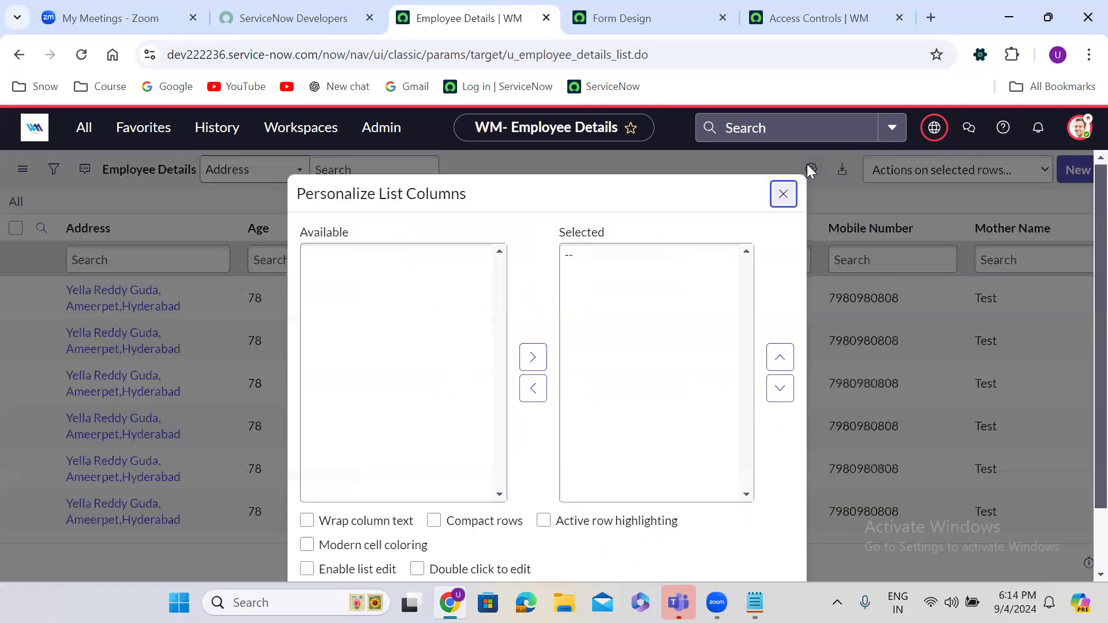
pyautogui.click(622, 303)
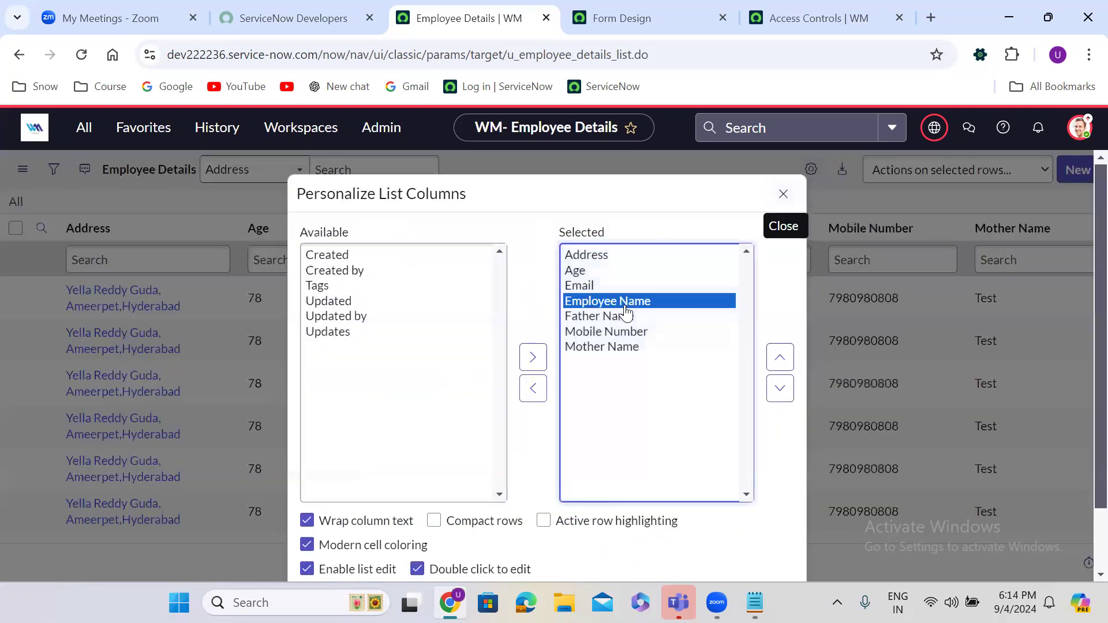
pyautogui.click(779, 357)
pyautogui.doubleClick(779, 357)
pyautogui.click(587, 285)
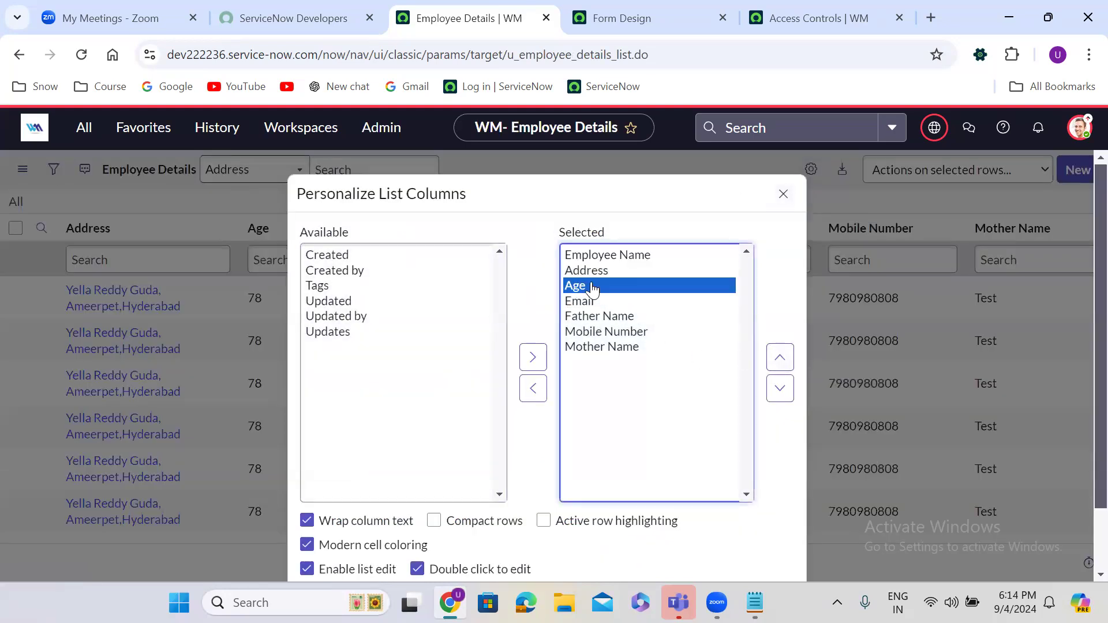
pyautogui.doubleClick(779, 357)
pyautogui.click(778, 388)
# Step: Place Father Name and Mother Name after Age, then apply the column order
pyautogui.click(641, 346)
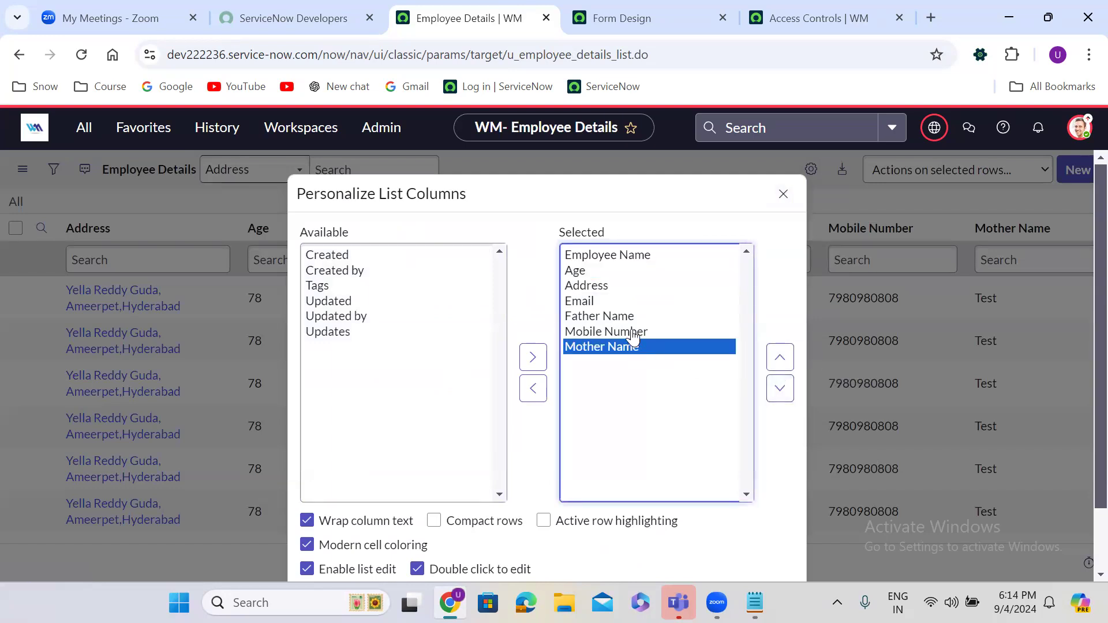
pyautogui.click(622, 318)
pyautogui.tripleClick(779, 357)
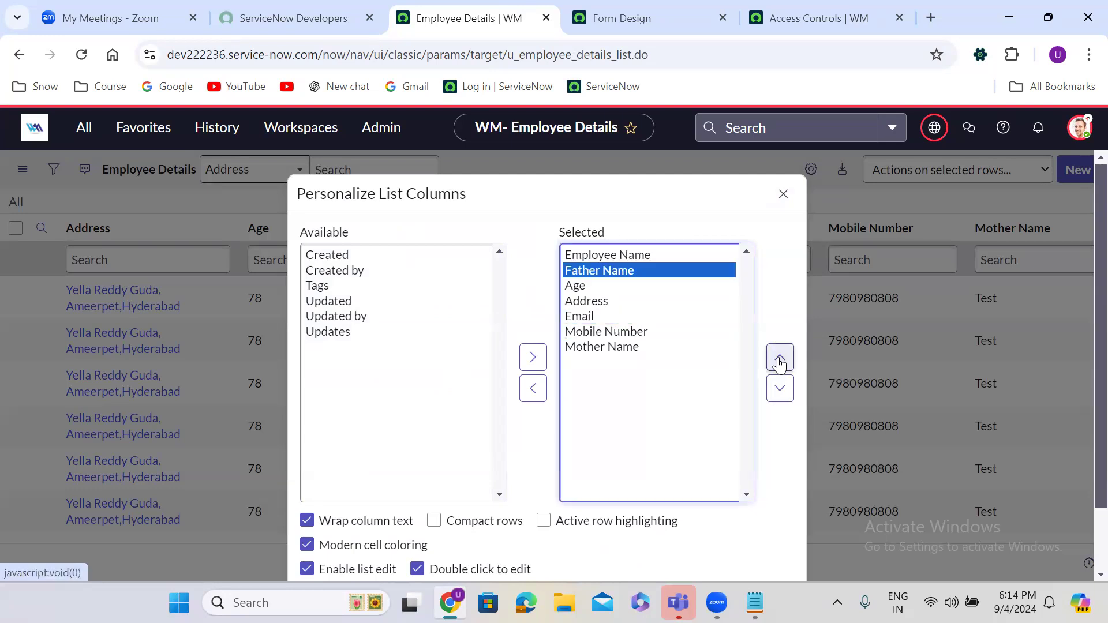
pyautogui.click(779, 388)
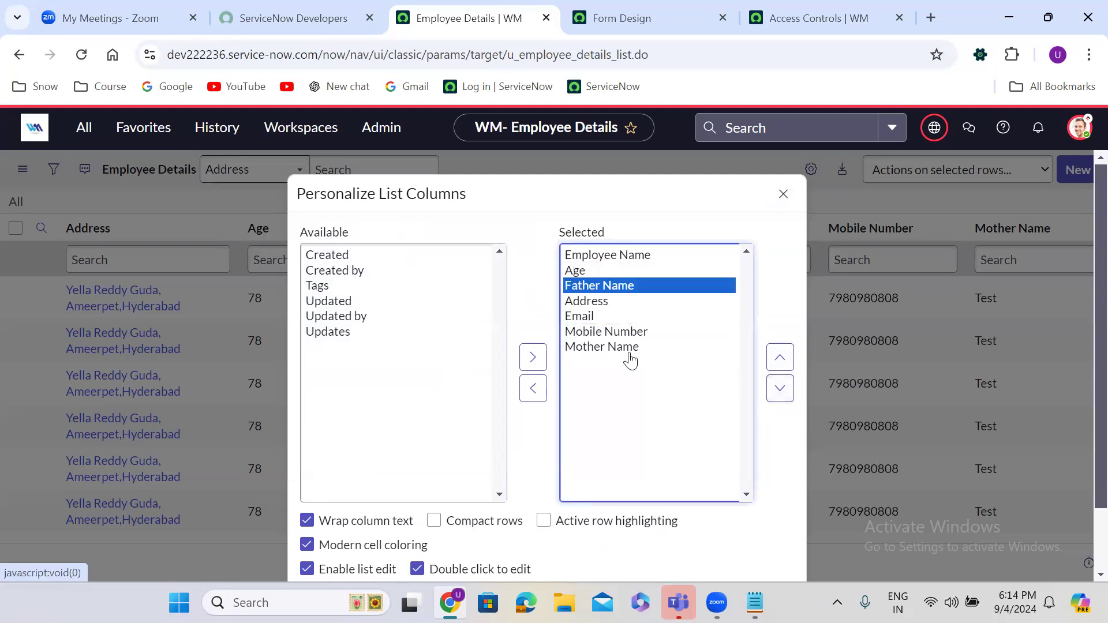
pyautogui.click(629, 353)
pyautogui.tripleClick(780, 357)
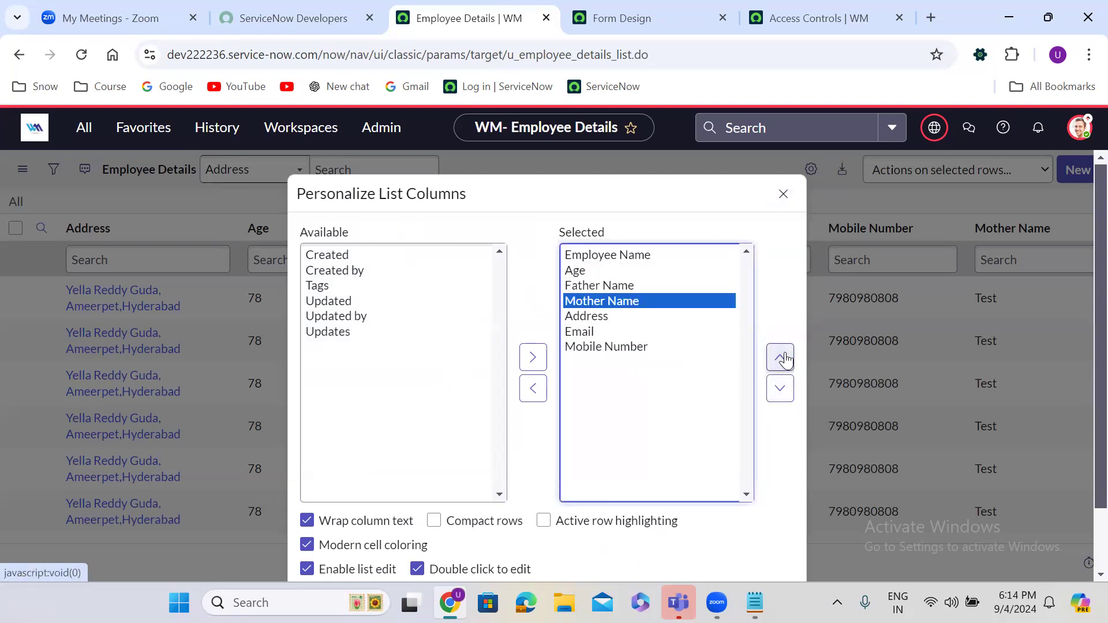
pyautogui.click(757, 526)
pyautogui.scroll(-2, 757, 526)
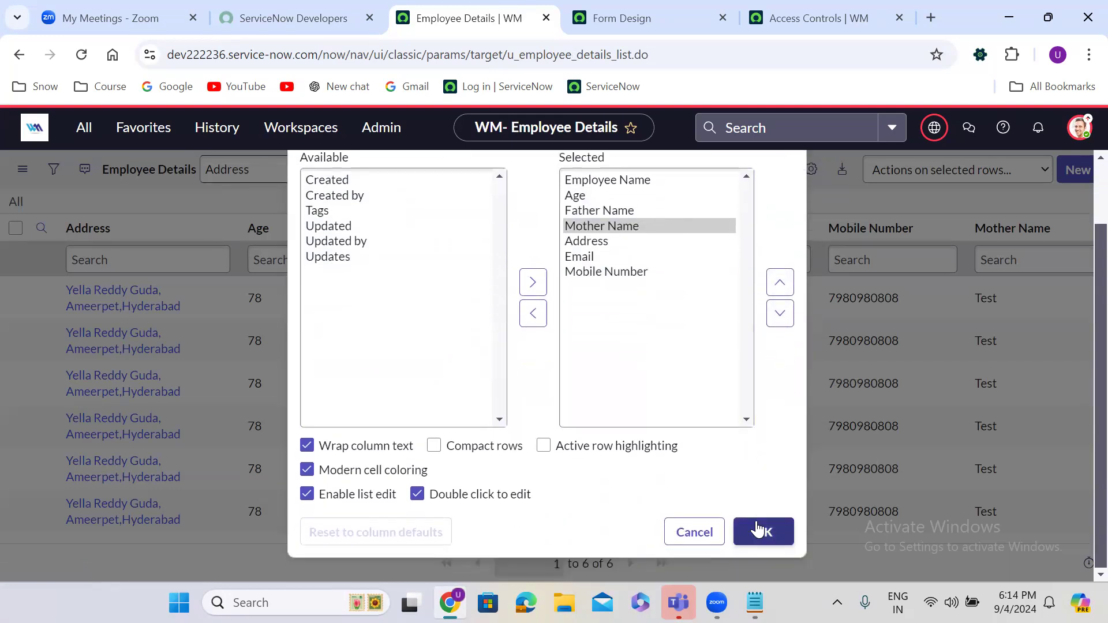
pyautogui.click(769, 532)
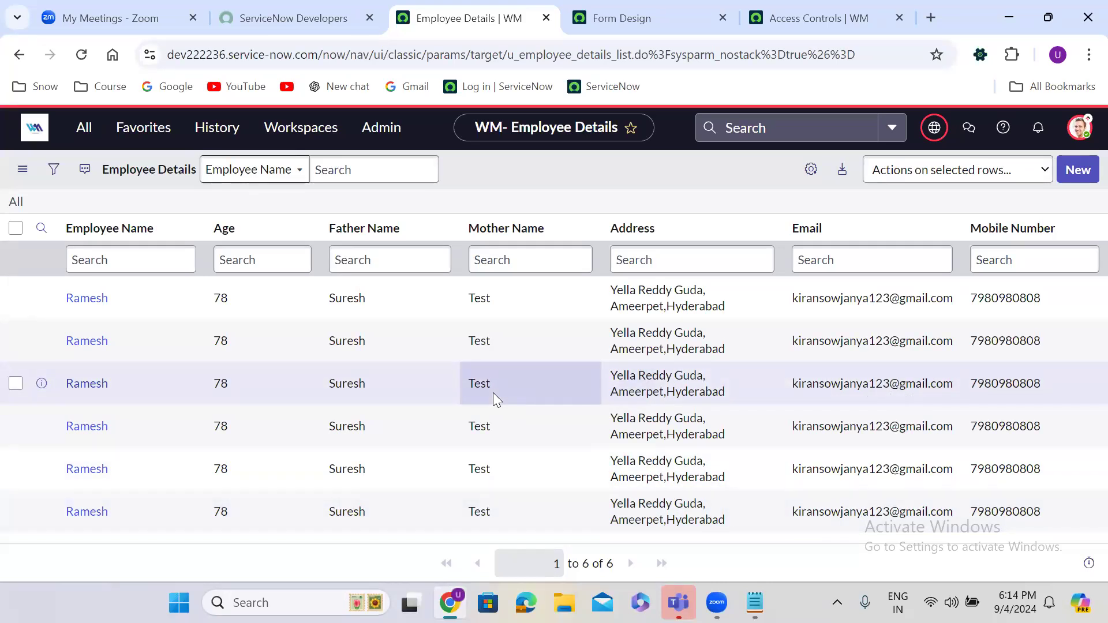
# Step: Duplicate the browser tab, reopen the Employee Details table definition from history, and scroll down
pyautogui.rightClick(448, 20)
pyautogui.press('Escape')
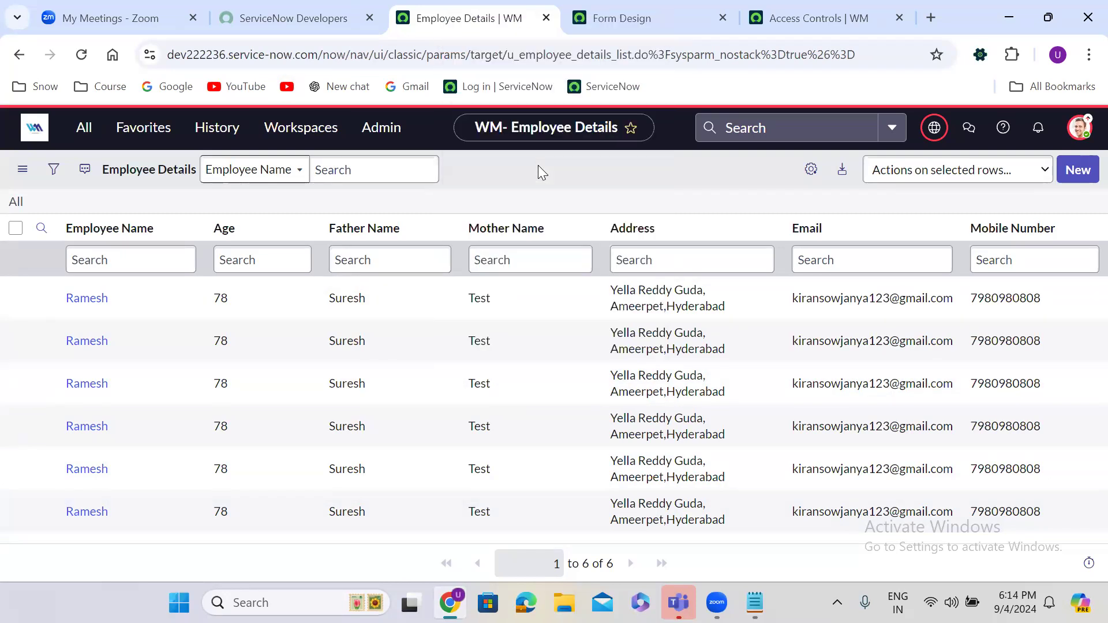
pyautogui.click(378, 4)
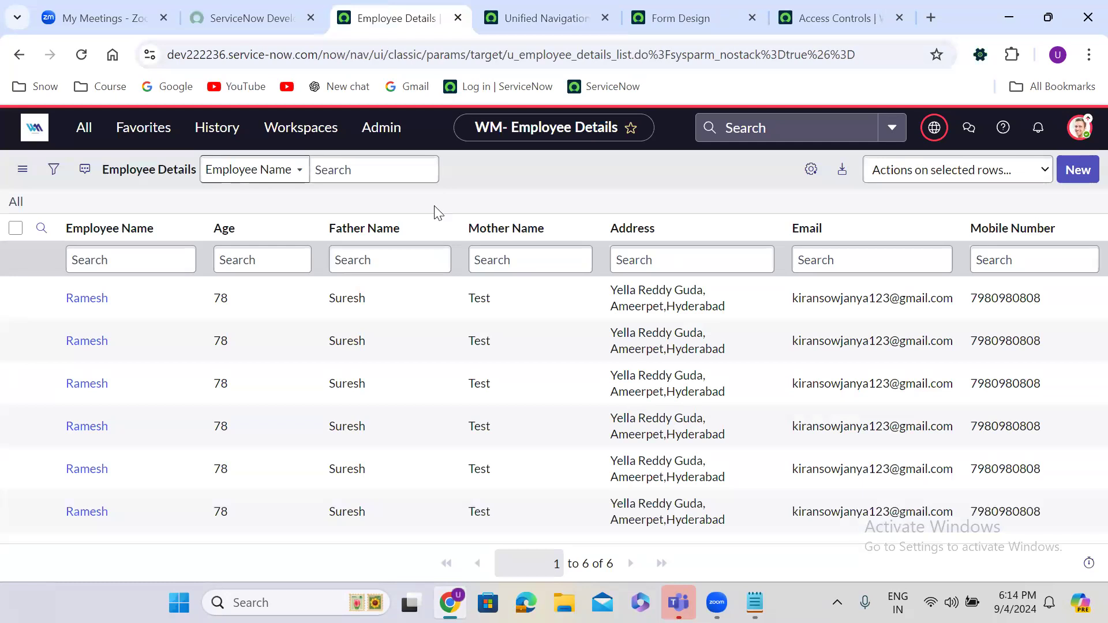
pyautogui.click(217, 137)
pyautogui.click(349, 222)
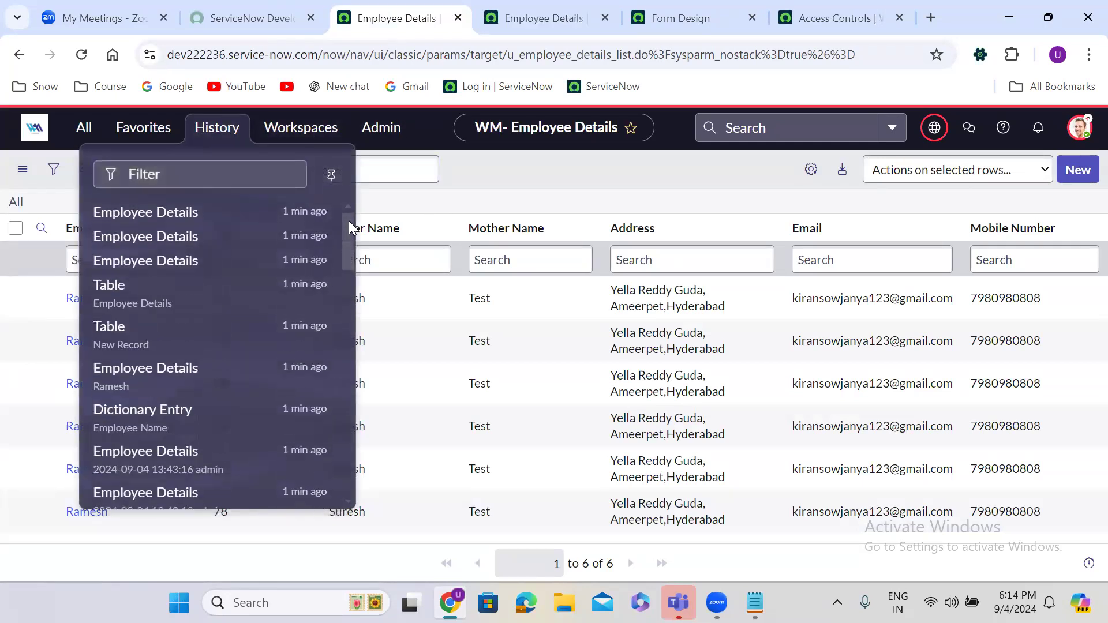
pyautogui.click(191, 292)
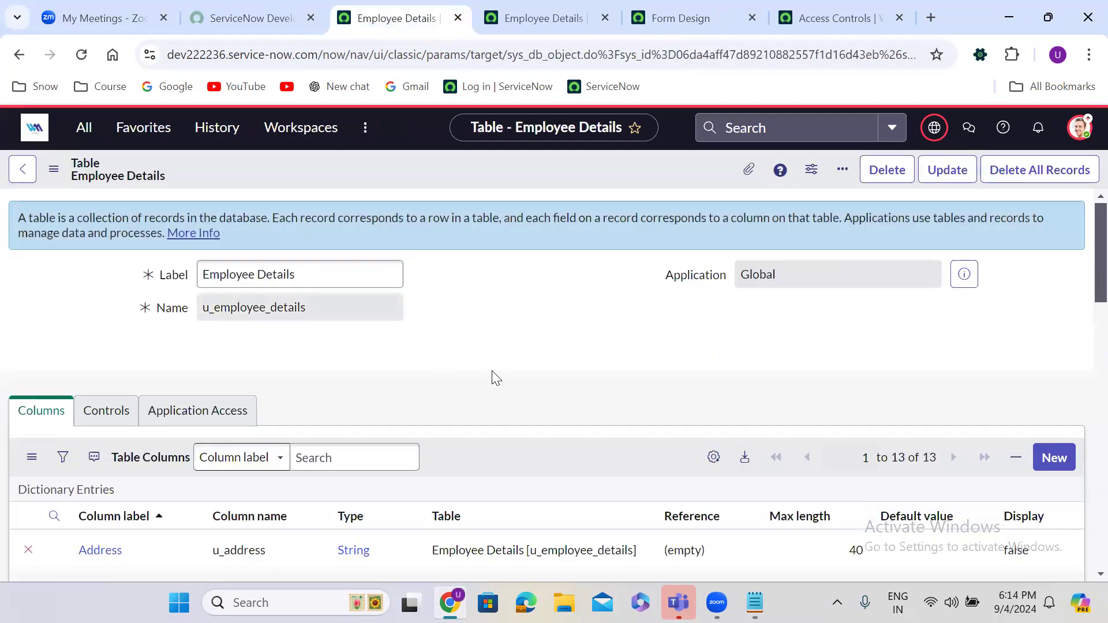
pyautogui.scroll(-15, 492, 378)
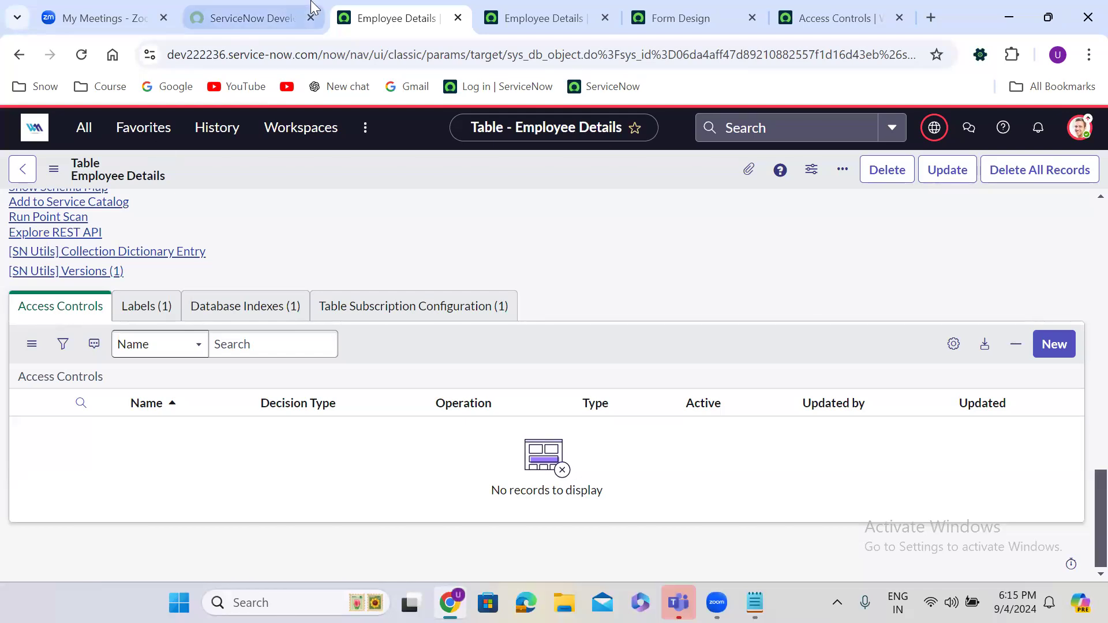
# Step: Duplicate the Employee Details list tab and impersonate a test user
pyautogui.rightClick(423, 19)
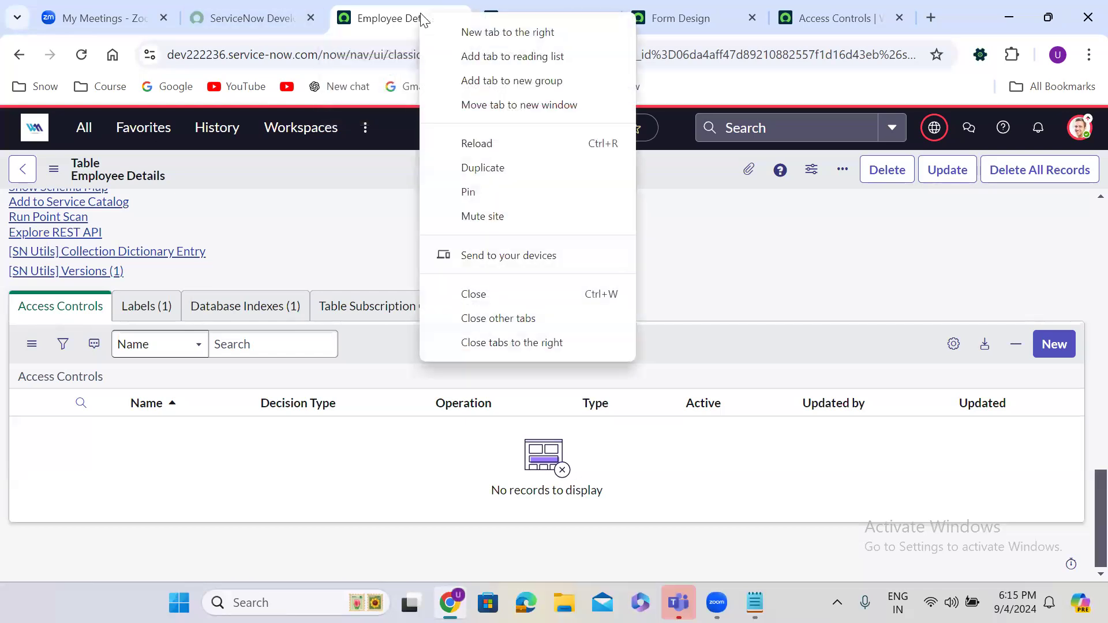
pyautogui.click(501, 168)
pyautogui.click(333, 7)
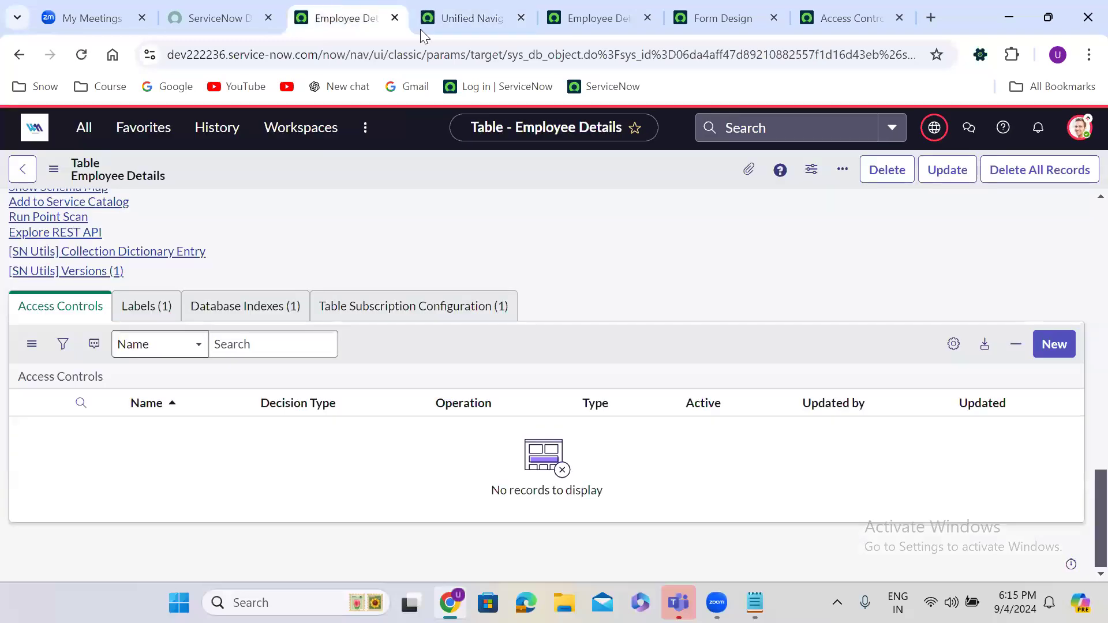
pyautogui.click(1083, 129)
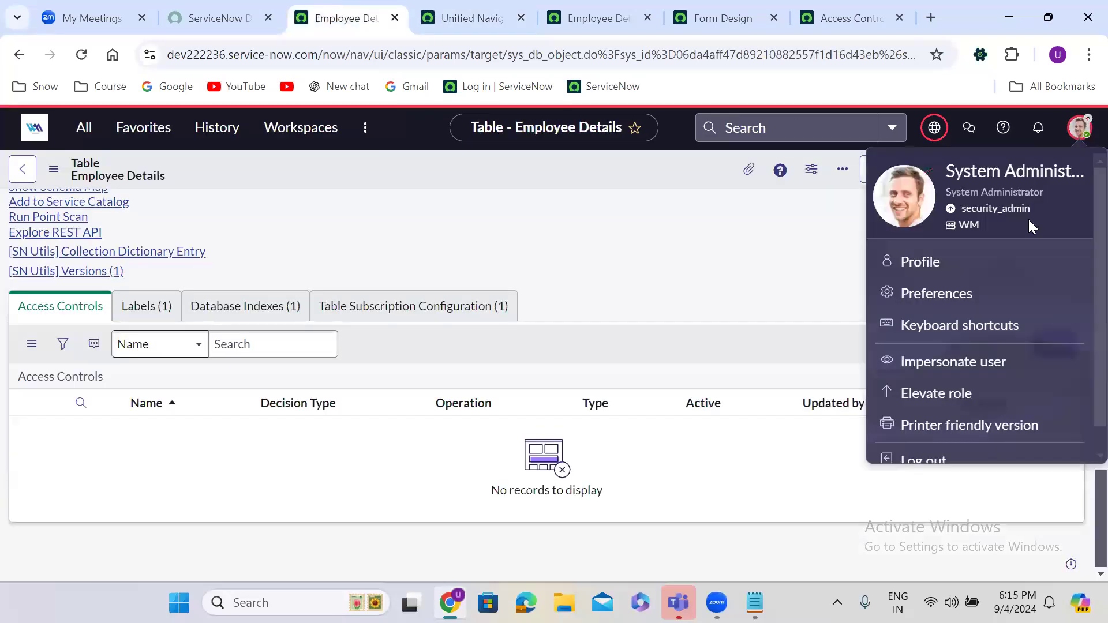
pyautogui.click(953, 362)
pyautogui.click(462, 364)
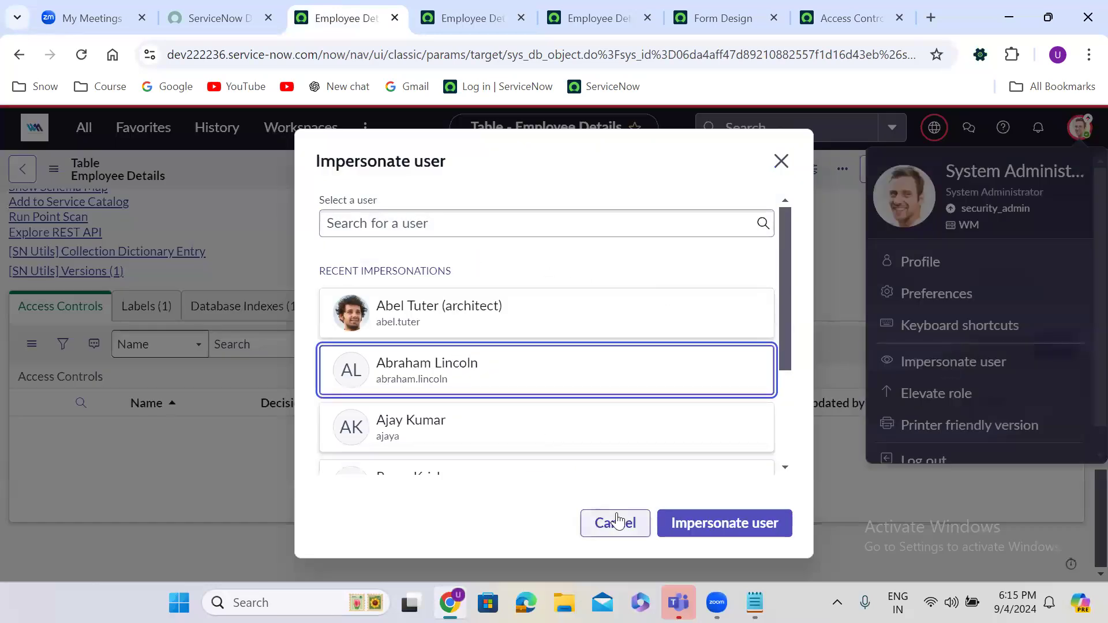
pyautogui.click(711, 522)
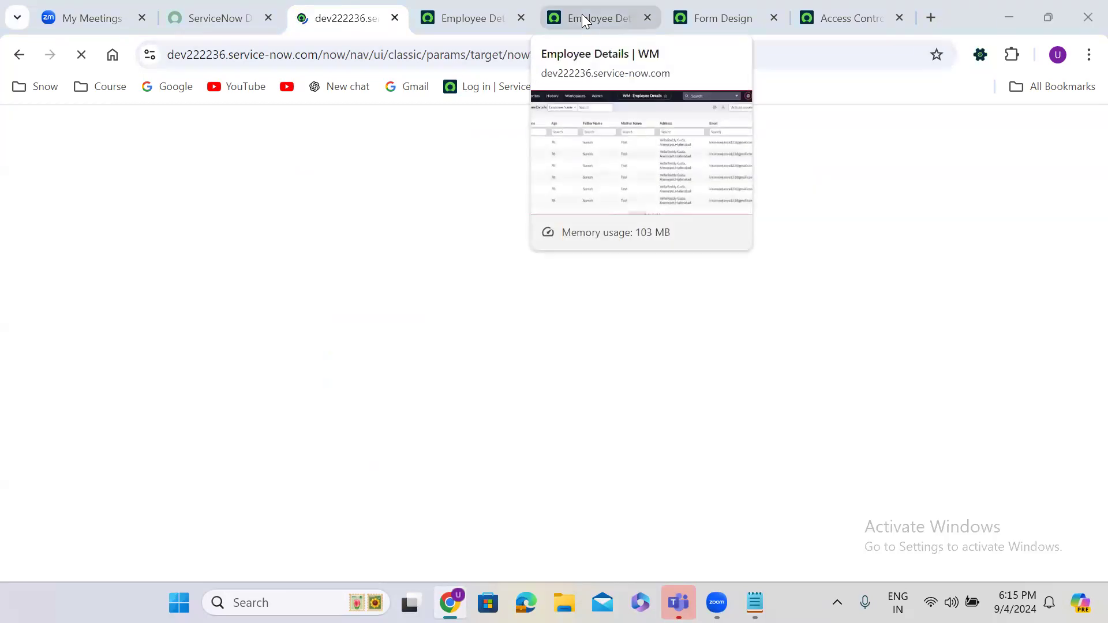
# Step: Reload the Employee Details list as that user to see the security-constraints block, then close chat
pyautogui.click(581, 13)
pyautogui.click(81, 54)
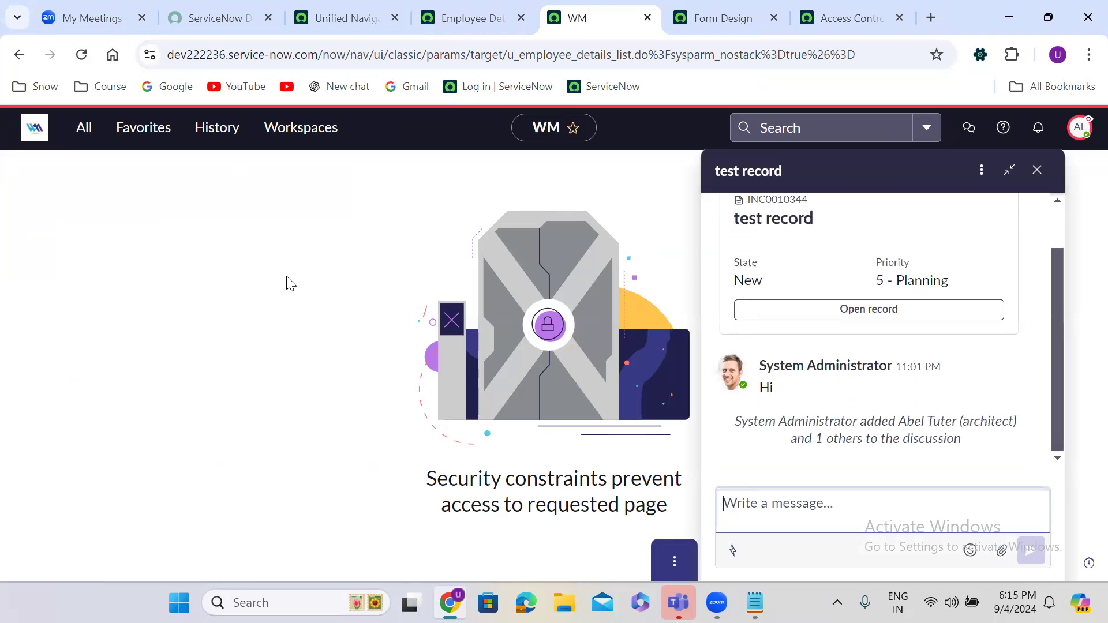
pyautogui.click(1037, 171)
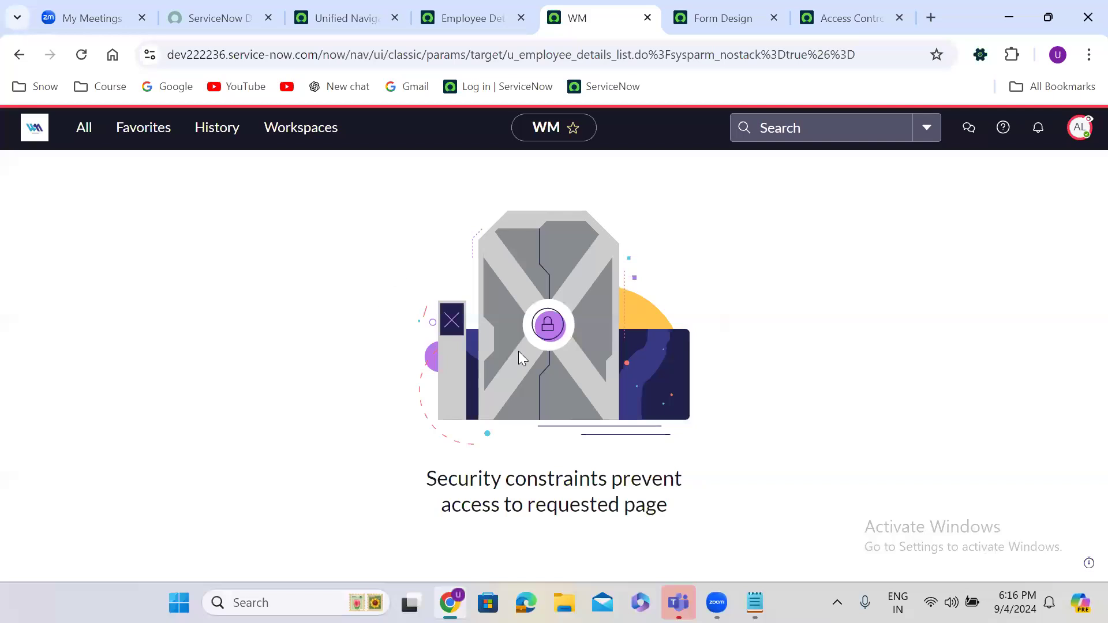
# Step: Switch the impersonation to a different test user
pyautogui.click(1080, 129)
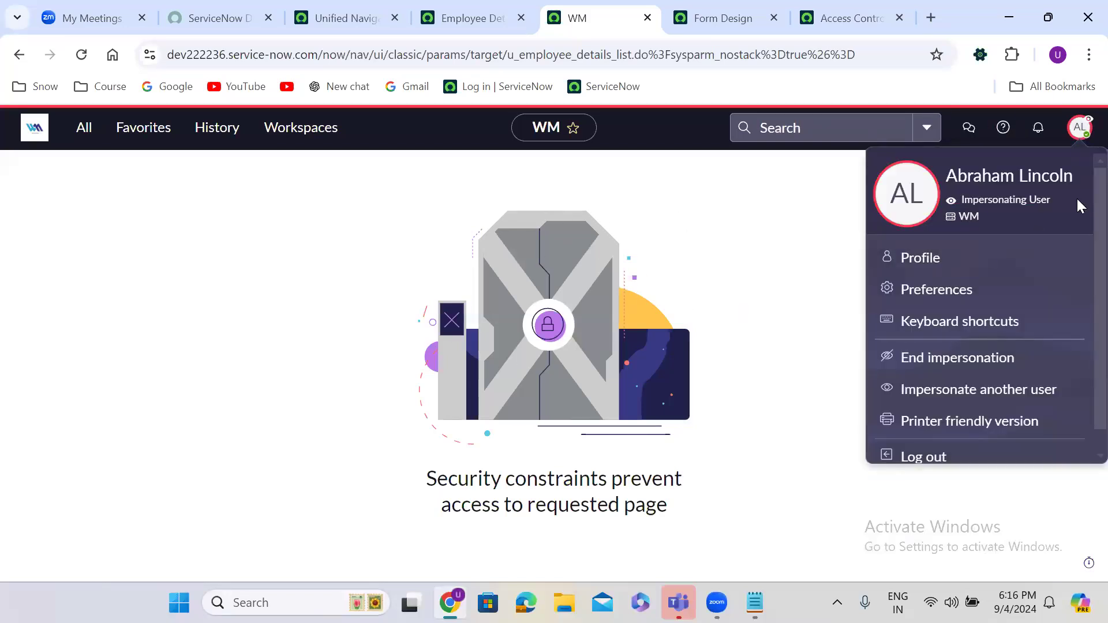
pyautogui.click(962, 395)
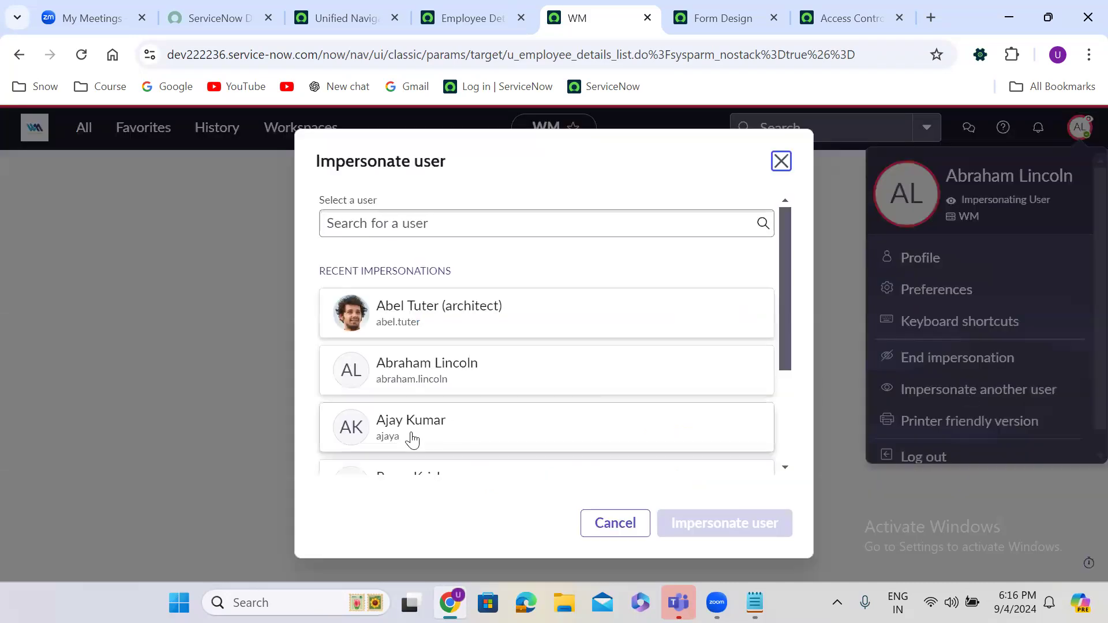
pyautogui.click(434, 431)
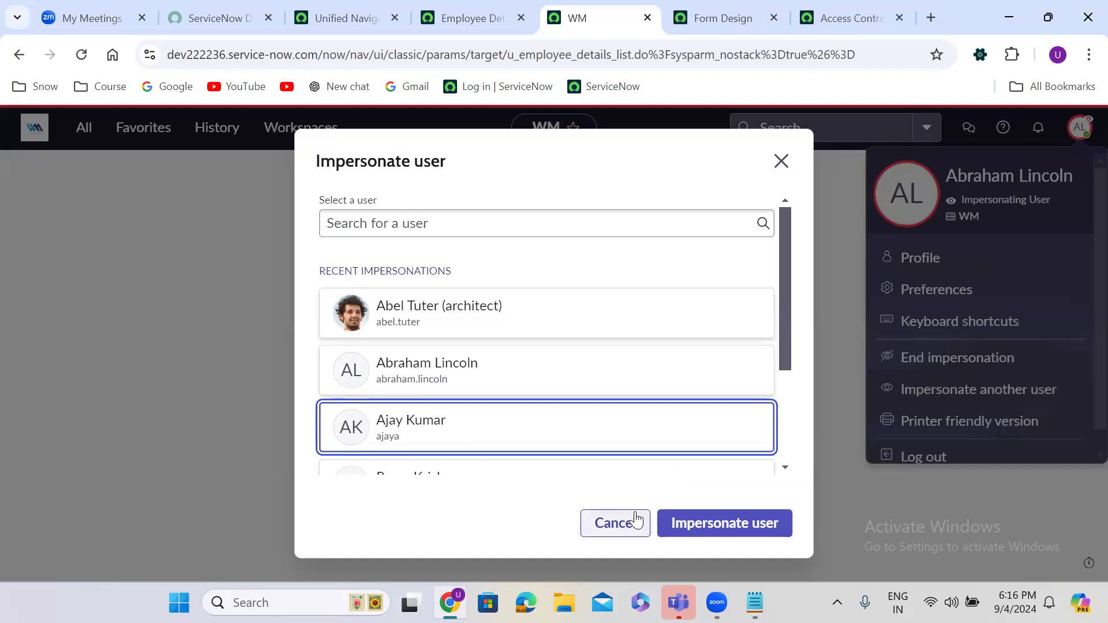
pyautogui.click(712, 521)
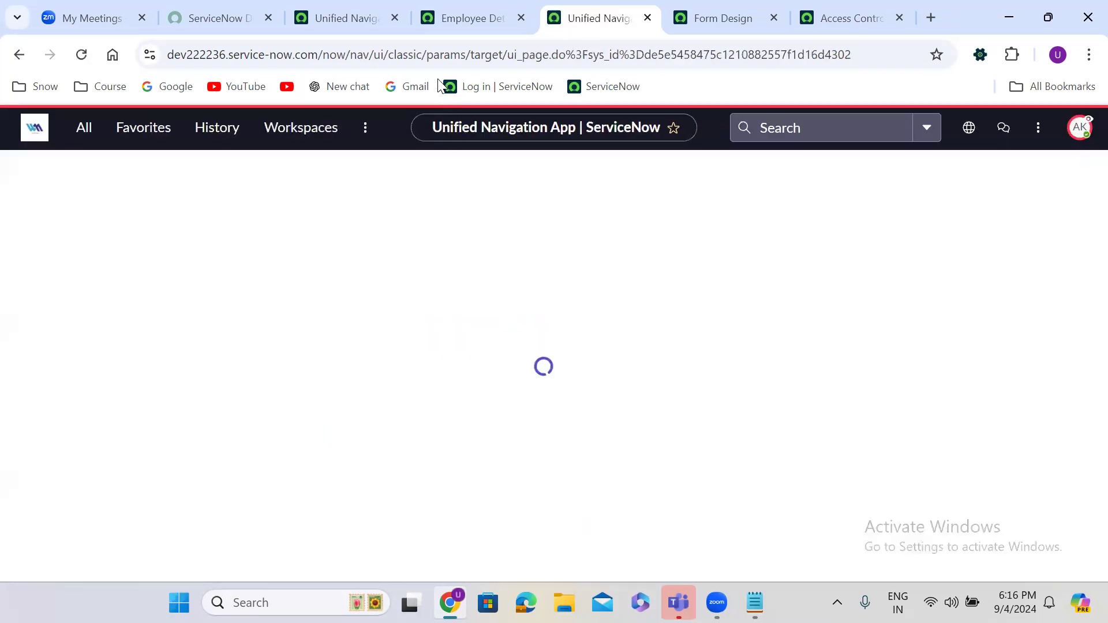
# Step: Return to the Employee Details table definition and select the table name u_employee_details
pyautogui.click(479, 12)
pyautogui.click(574, 9)
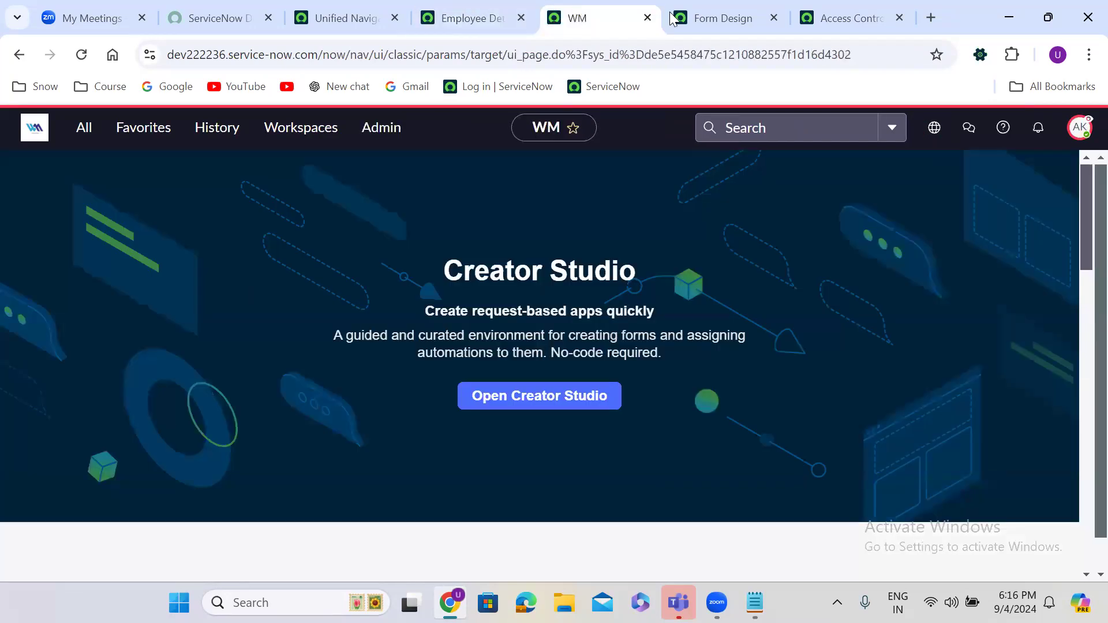
pyautogui.click(713, 12)
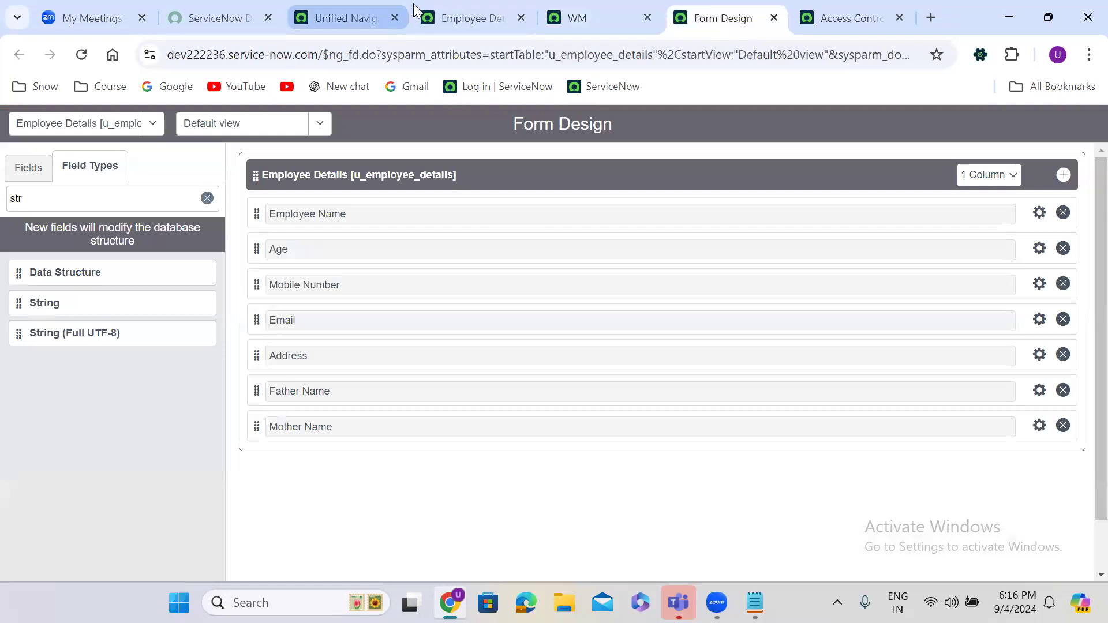
pyautogui.click(445, 14)
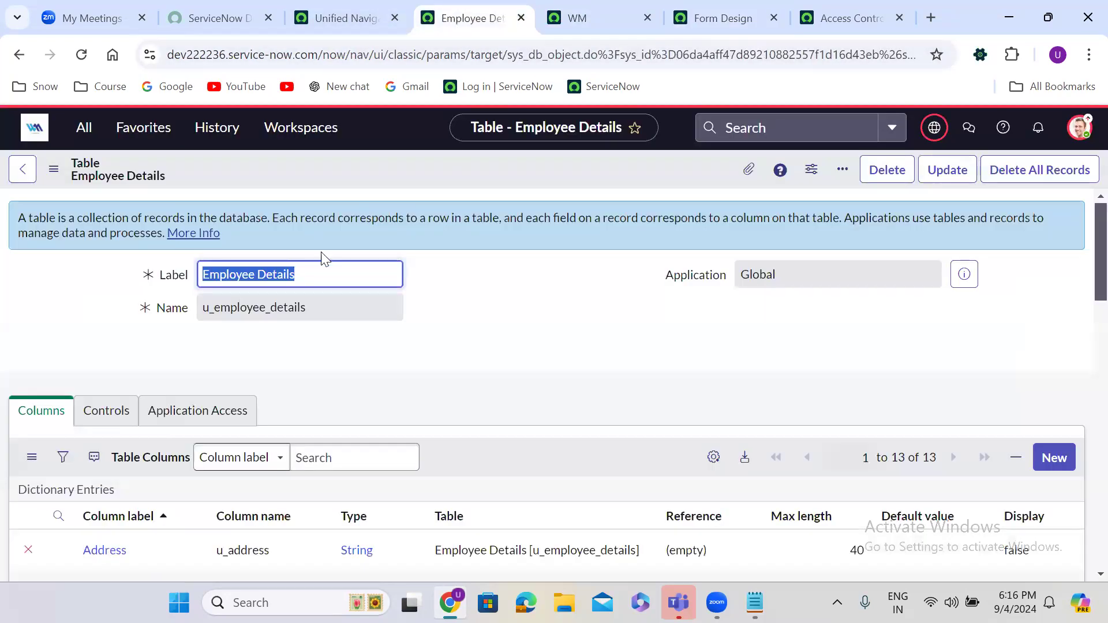
pyautogui.doubleClick(247, 306)
pyautogui.hotkey('ctrl', 'c')
pyautogui.click(331, 18)
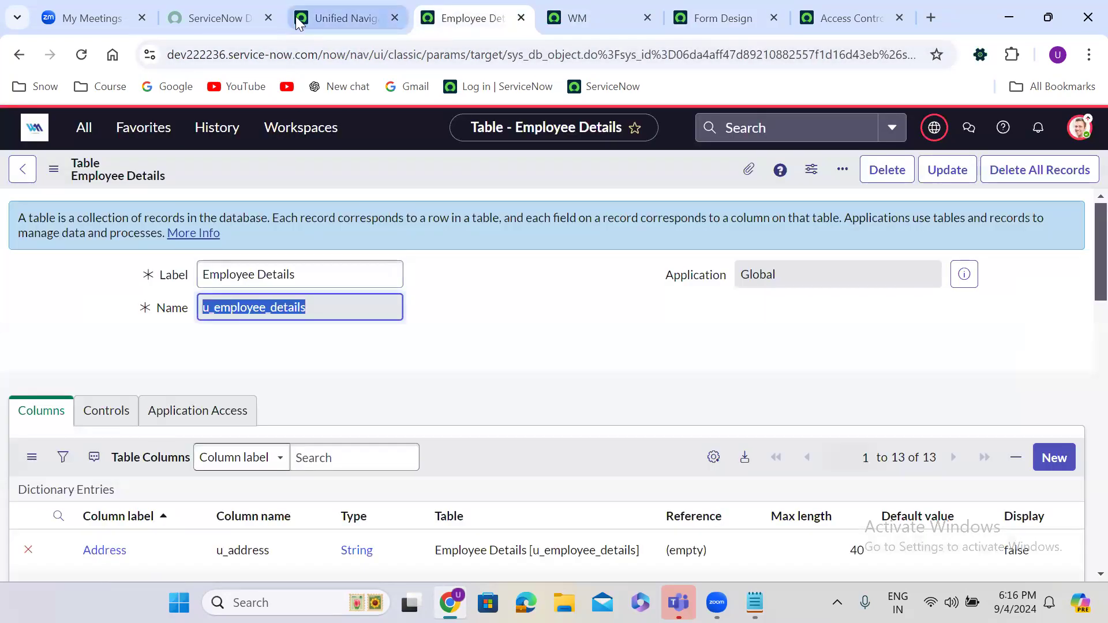
# Step: Open u_employee_details.LIST in a new tab, showing all 6 records to the impersonated user
pyautogui.click(83, 129)
pyautogui.hotkey('ctrl', 'v')
pyautogui.write('.LIST')
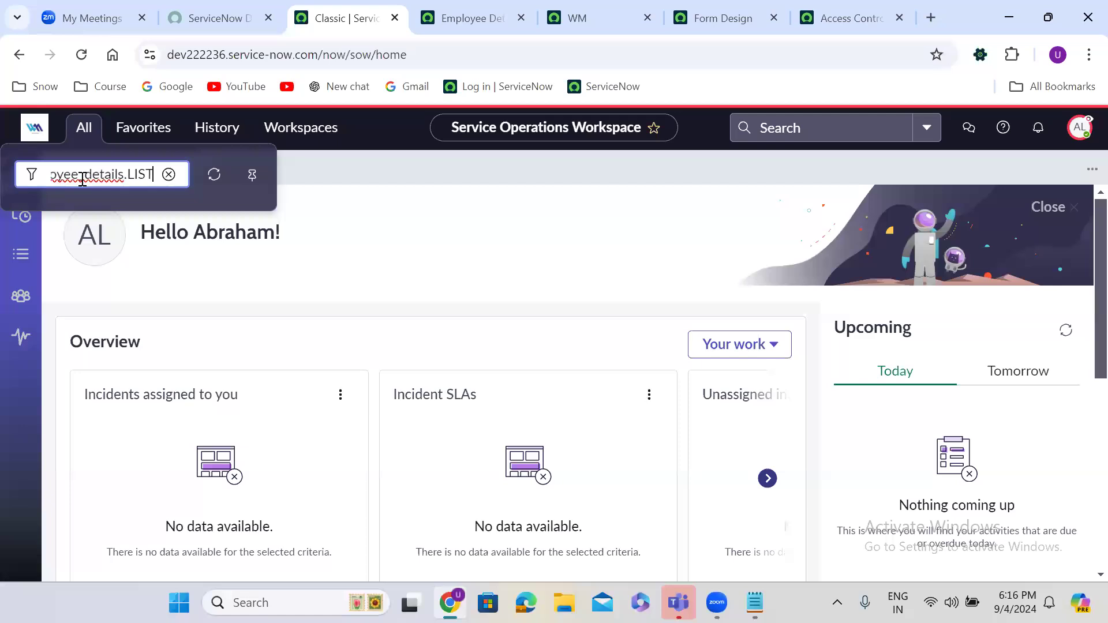
pyautogui.press('Return')
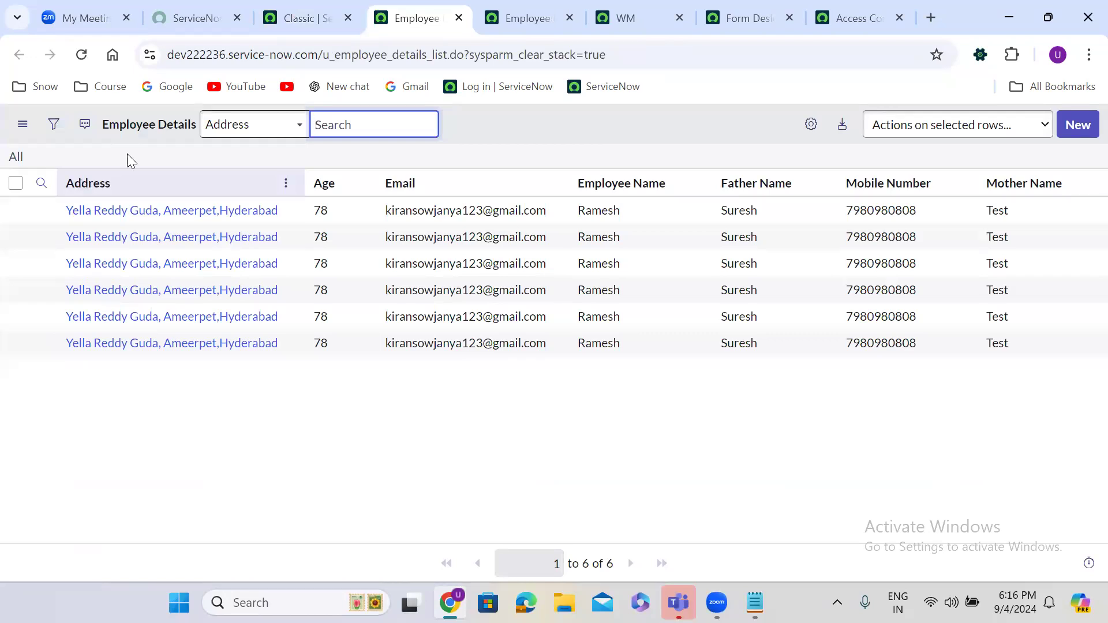
pyautogui.click(284, 8)
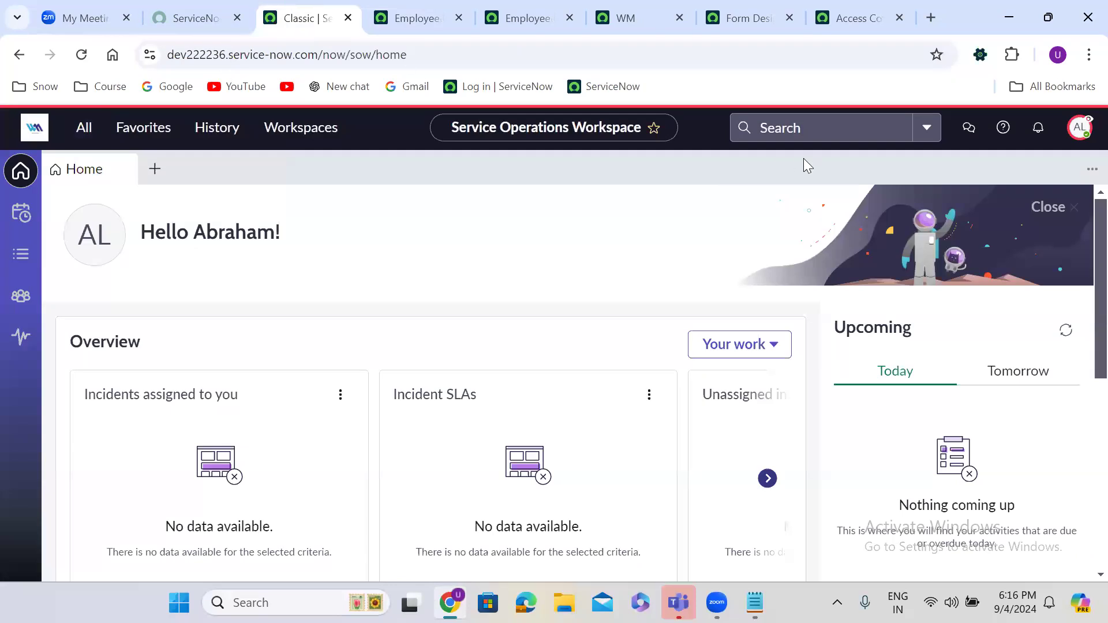
# Step: End the impersonation and open the Users list under User Administration
pyautogui.click(1079, 129)
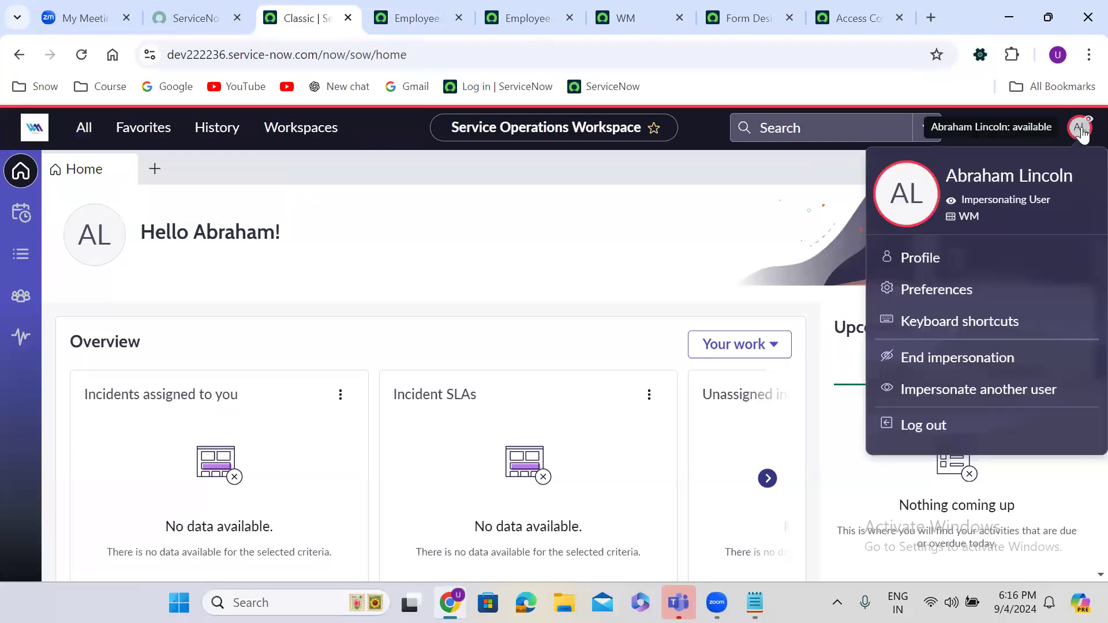
pyautogui.click(940, 358)
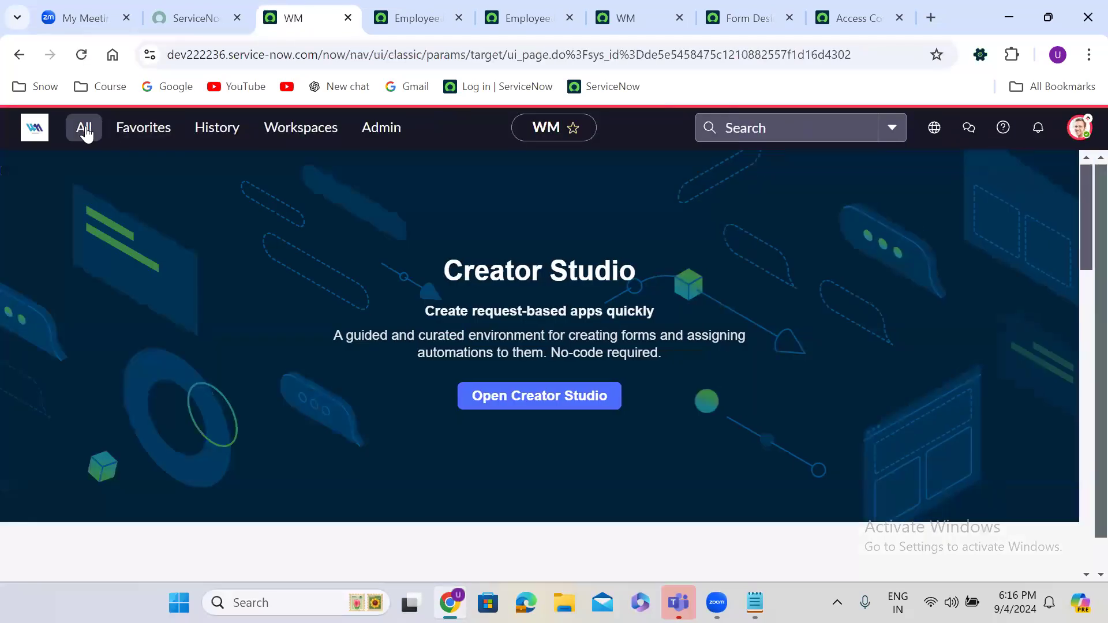
pyautogui.click(85, 131)
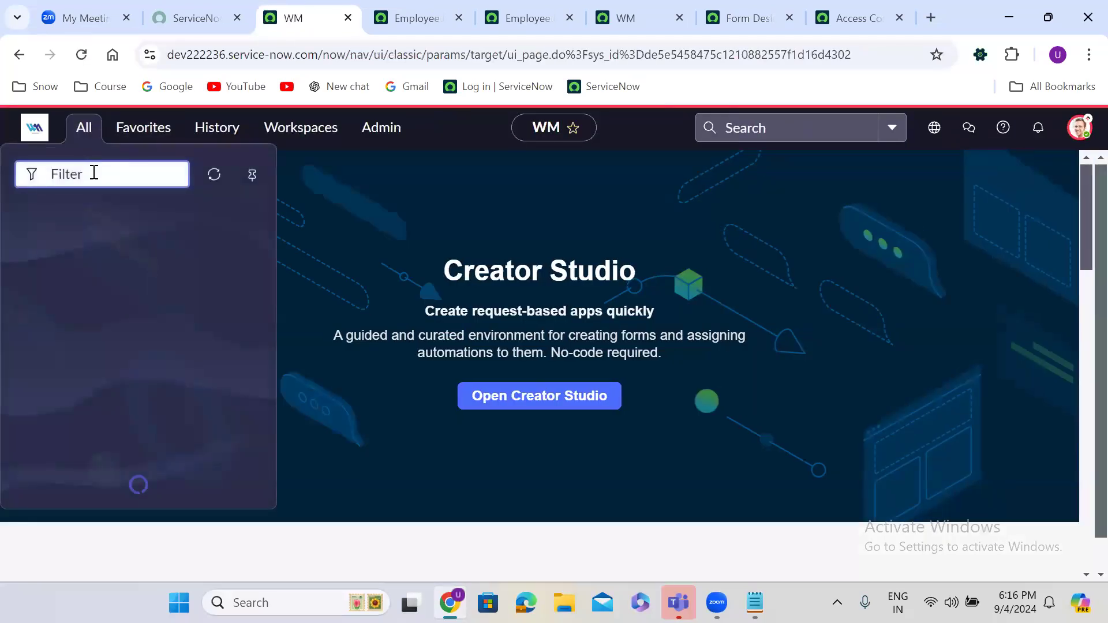
pyautogui.write('user ad')
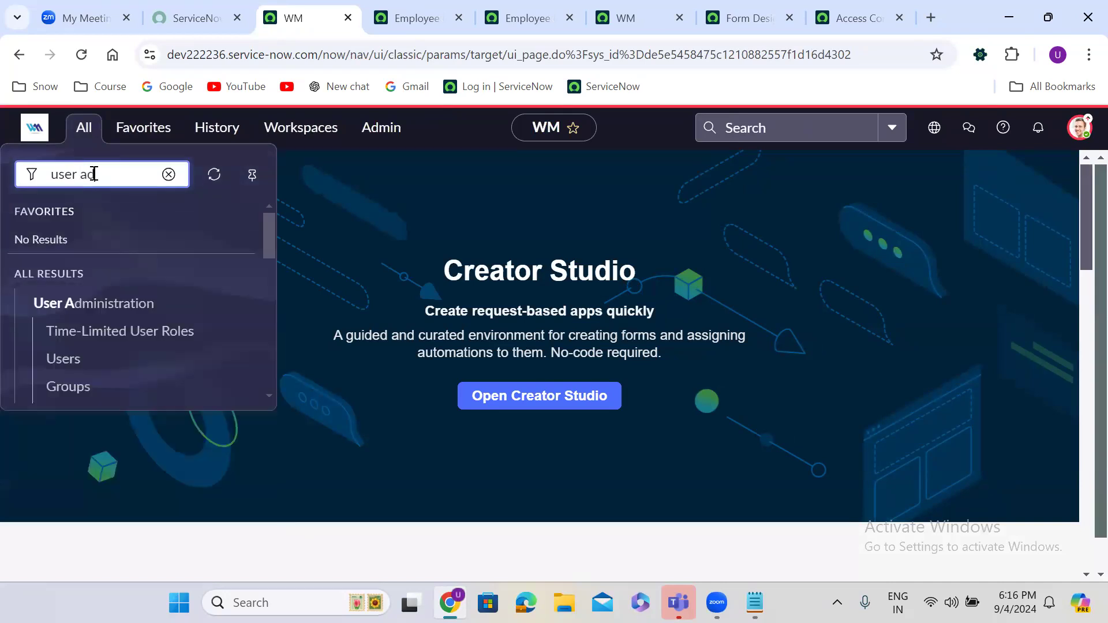
pyautogui.write('min')
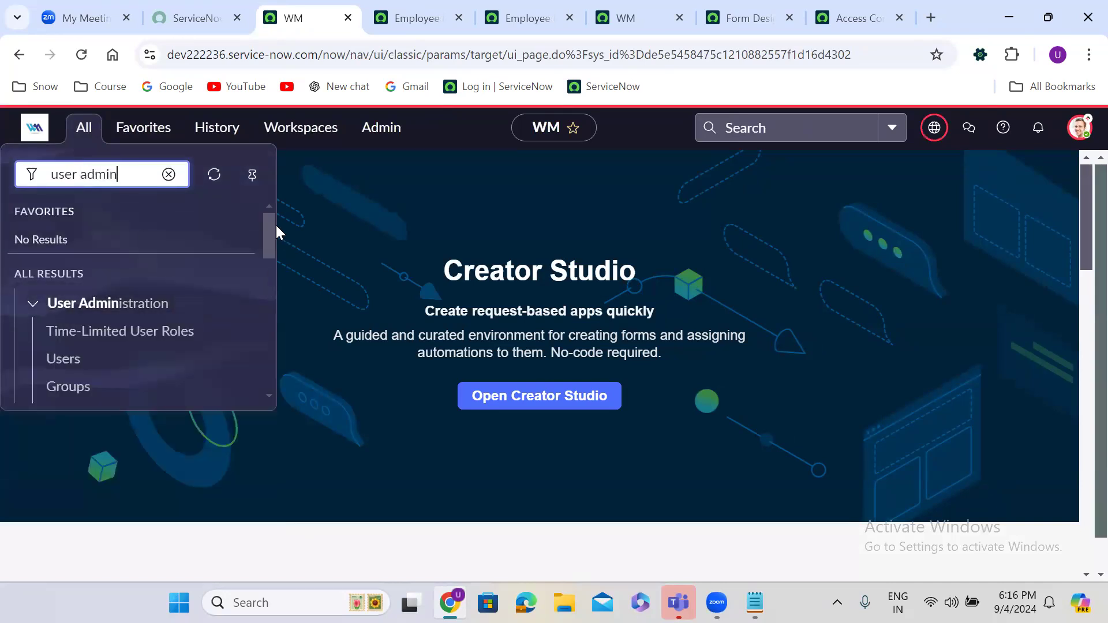
pyautogui.moveTo(266, 227)
pyautogui.mouseDown()
pyautogui.moveTo(269, 366)
pyautogui.moveTo(274, 214)
pyautogui.mouseUp()
pyautogui.scroll(-1, 272, 237)
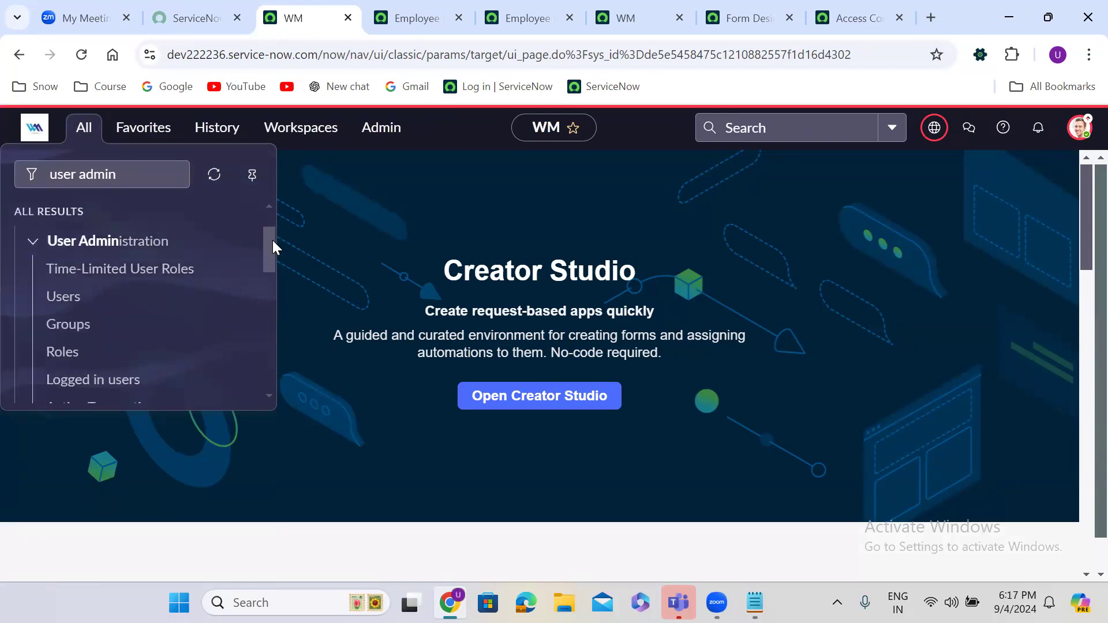
pyautogui.click(78, 299)
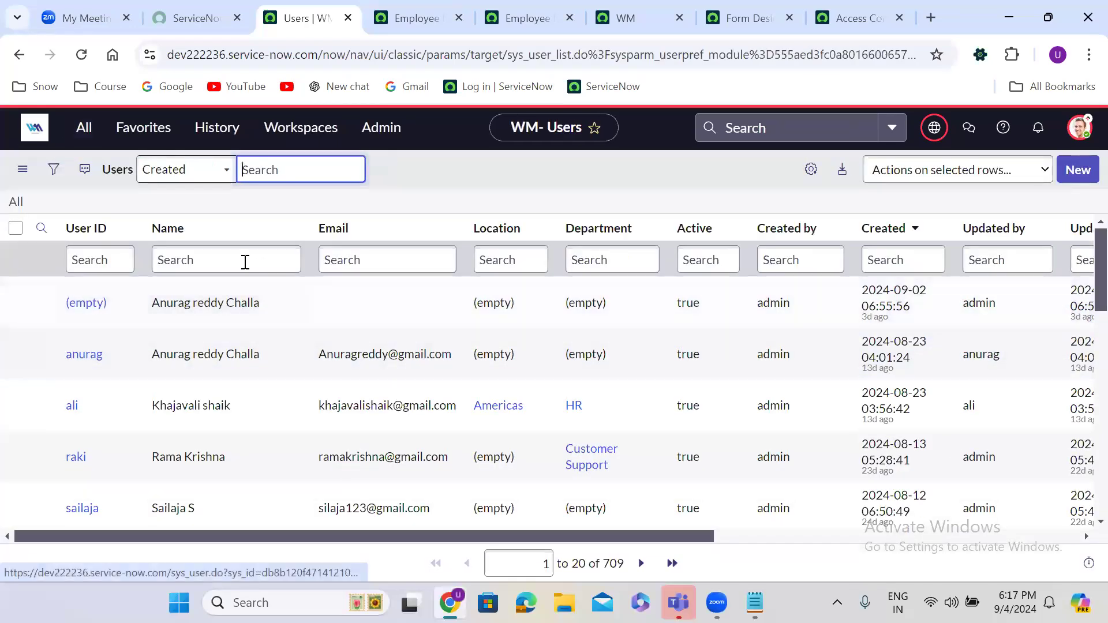
# Step: Filter the Users list by name down to the single test user
pyautogui.click(213, 257)
pyautogui.write('aj')
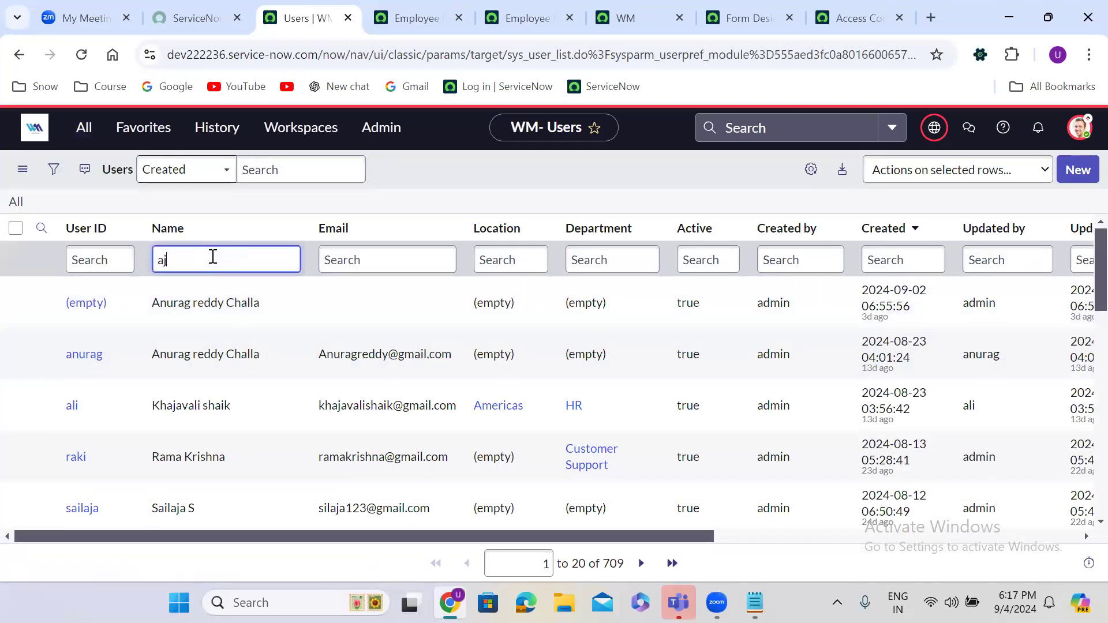
pyautogui.press('Return')
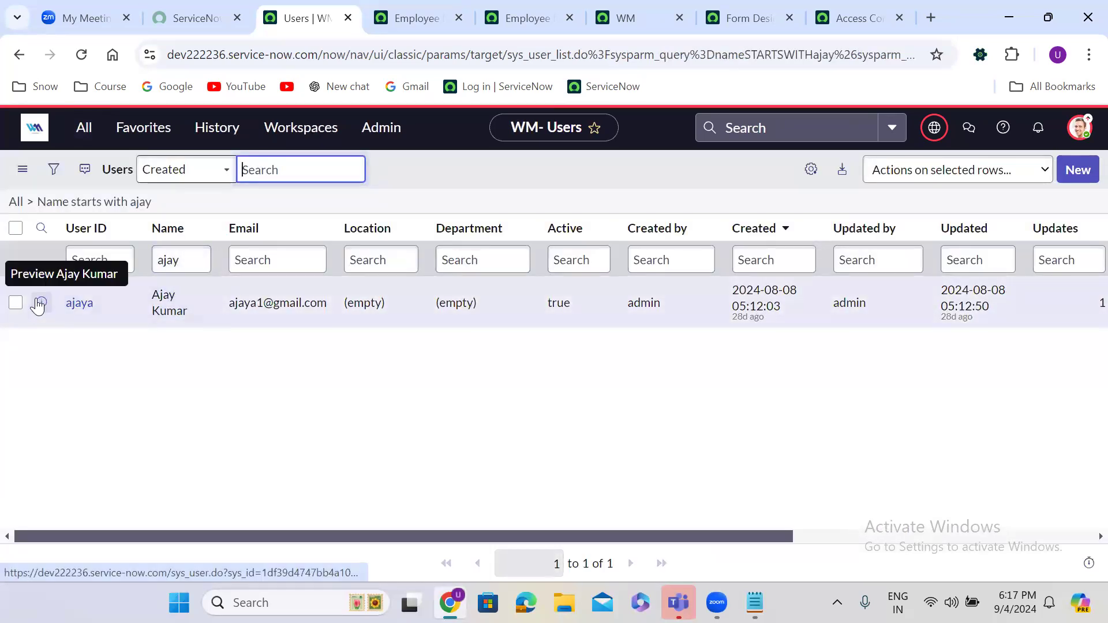
pyautogui.rightClick(40, 302)
# Step: Open the test user's record in a new tab
pyautogui.click(128, 319)
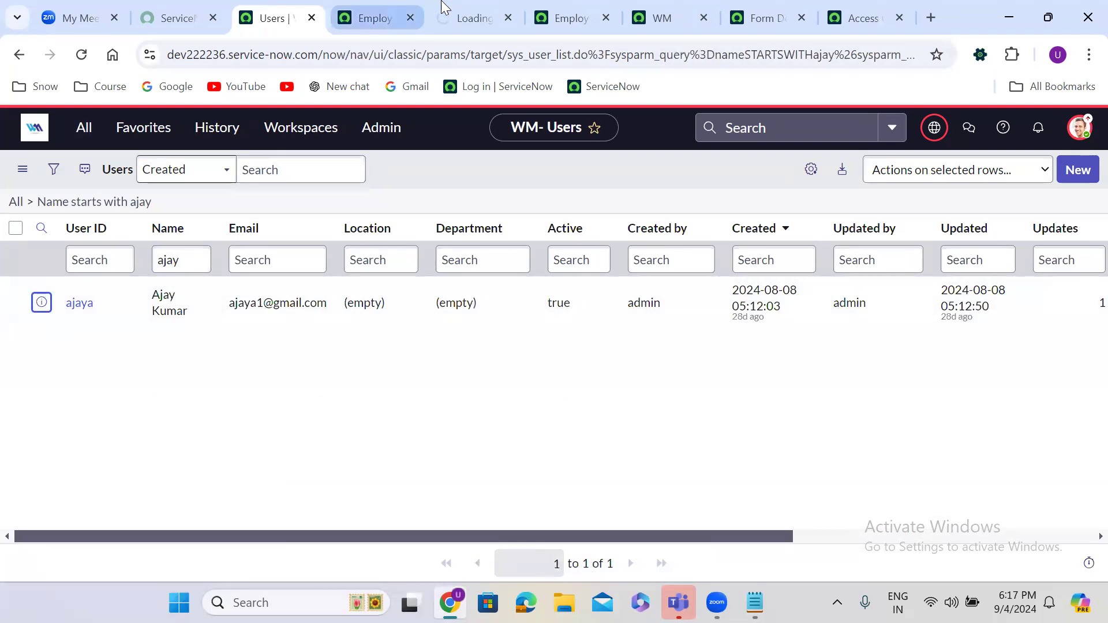
pyautogui.click(459, 18)
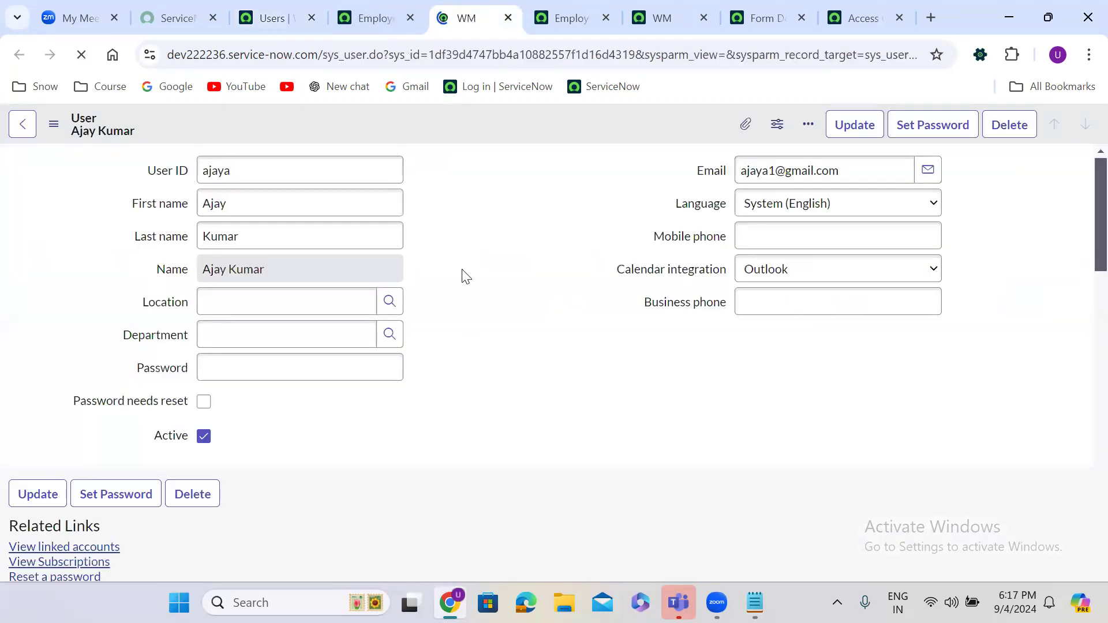
pyautogui.scroll(-5, 465, 275)
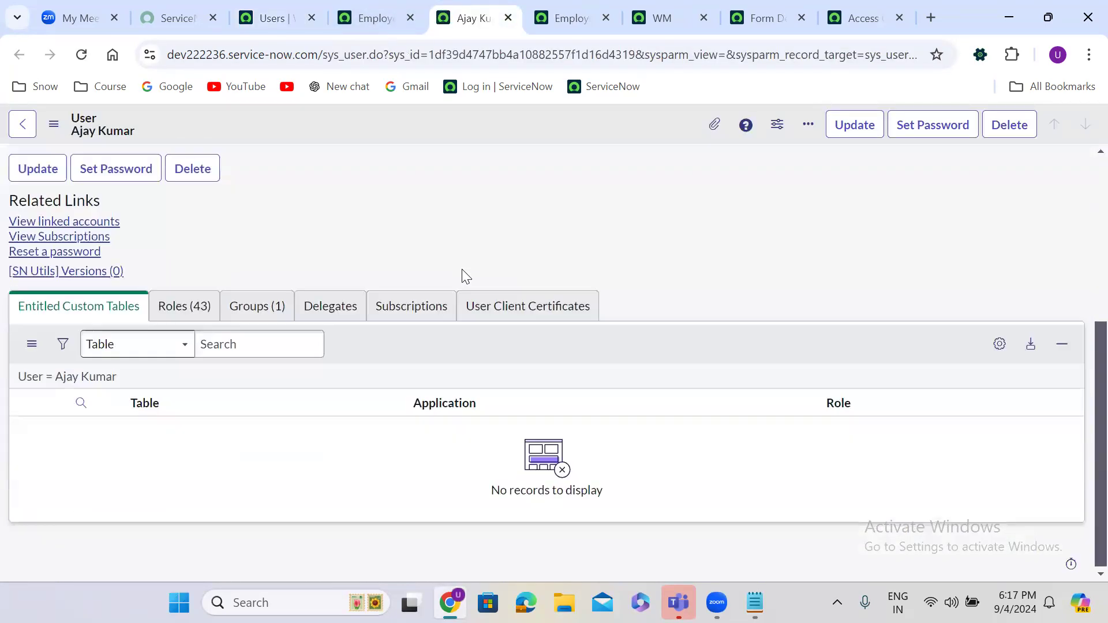
# Step: Review the user's roles, including admin, and the ServiceNow Level1 Support group membership
pyautogui.click(207, 312)
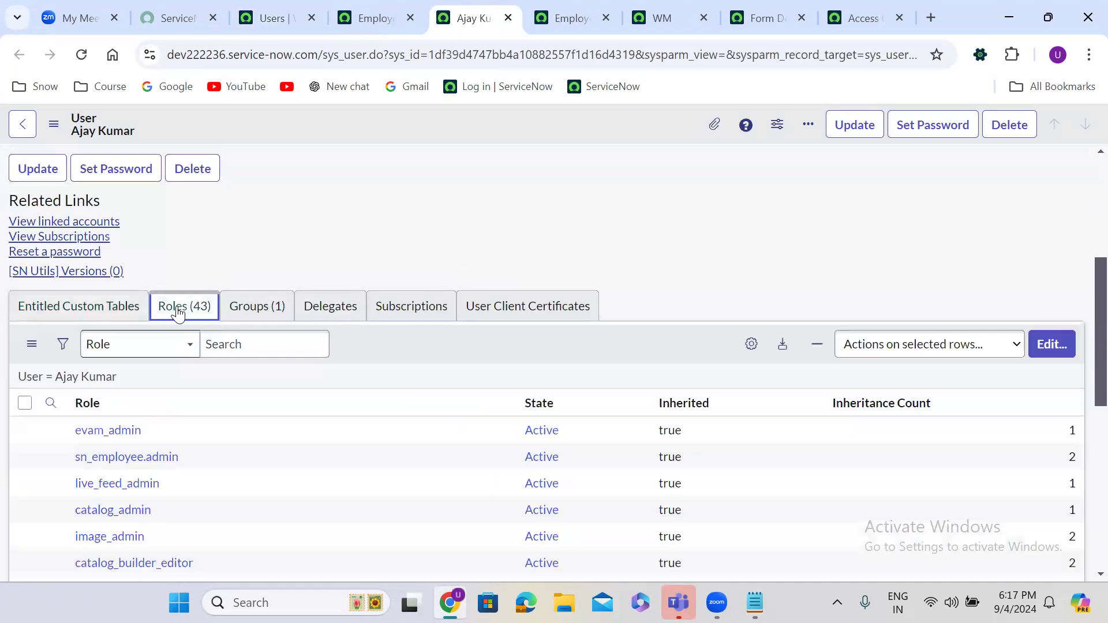
pyautogui.scroll(-7, 384, 228)
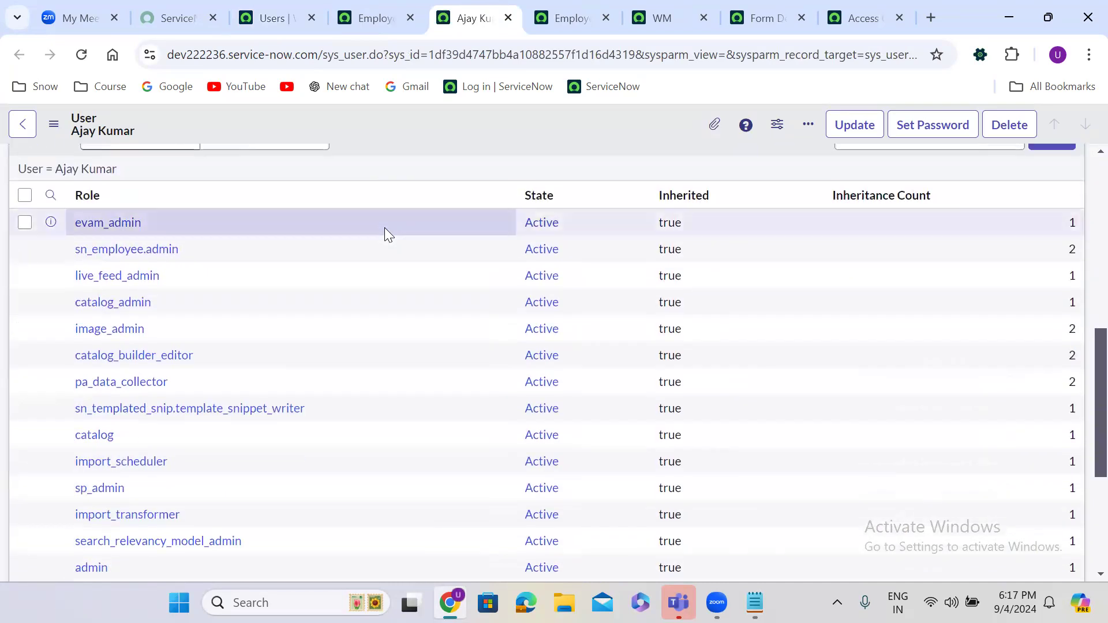
pyautogui.scroll(-1, 385, 227)
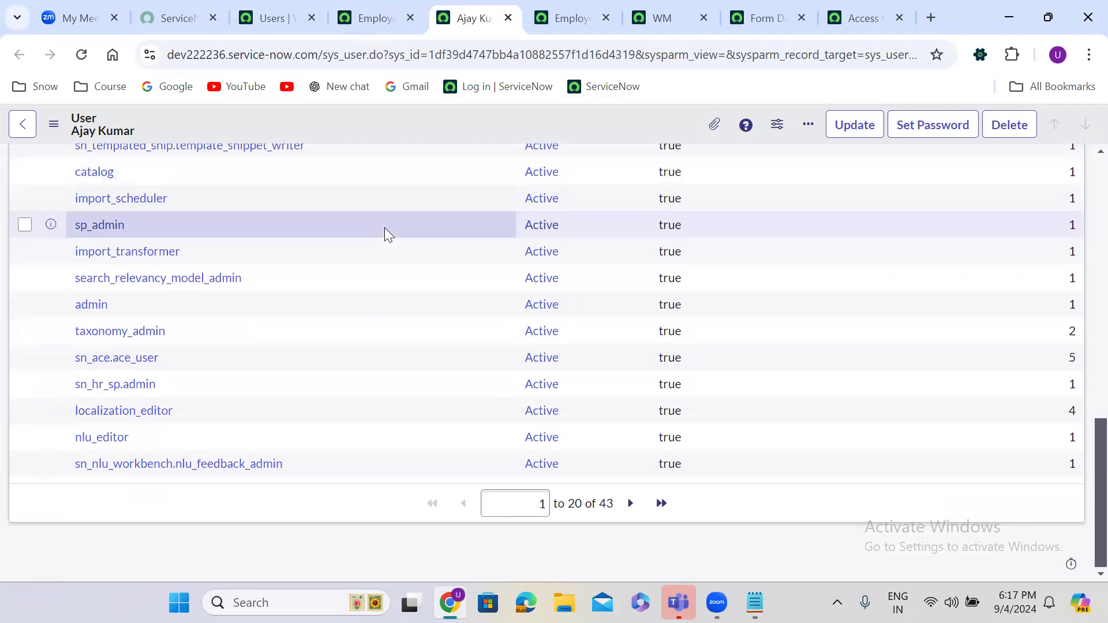
pyautogui.scroll(8, 102, 311)
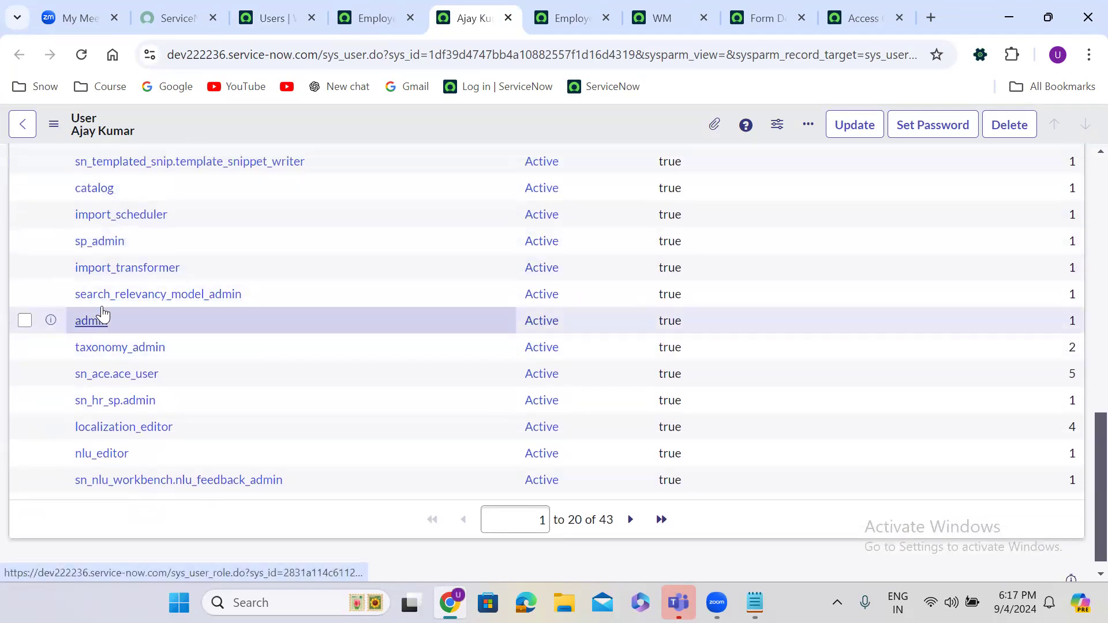
pyautogui.click(254, 326)
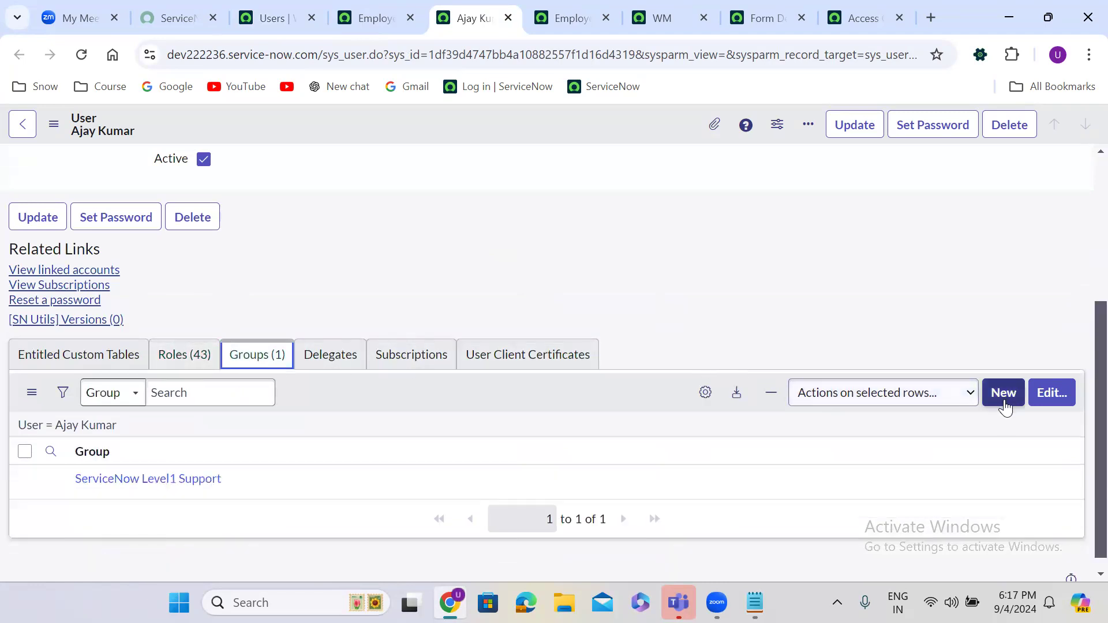
pyautogui.click(1046, 395)
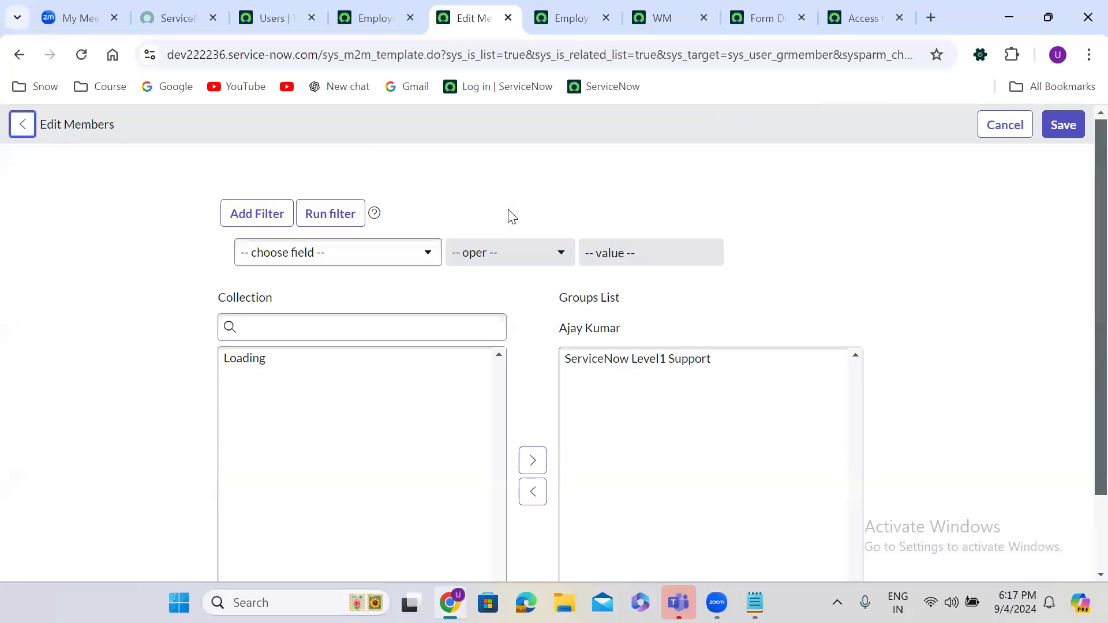
# Step: Remove ServiceNow Level1 Support from the user's groups and save
pyautogui.click(611, 361)
pyautogui.doubleClick(615, 370)
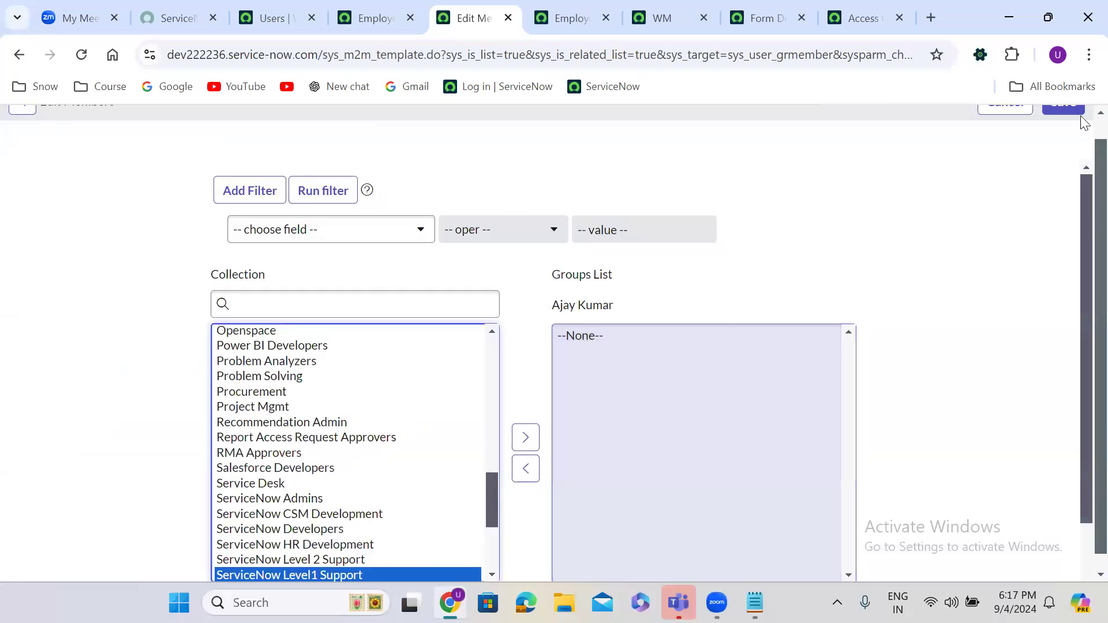
pyautogui.scroll(1, 1083, 132)
pyautogui.click(1079, 128)
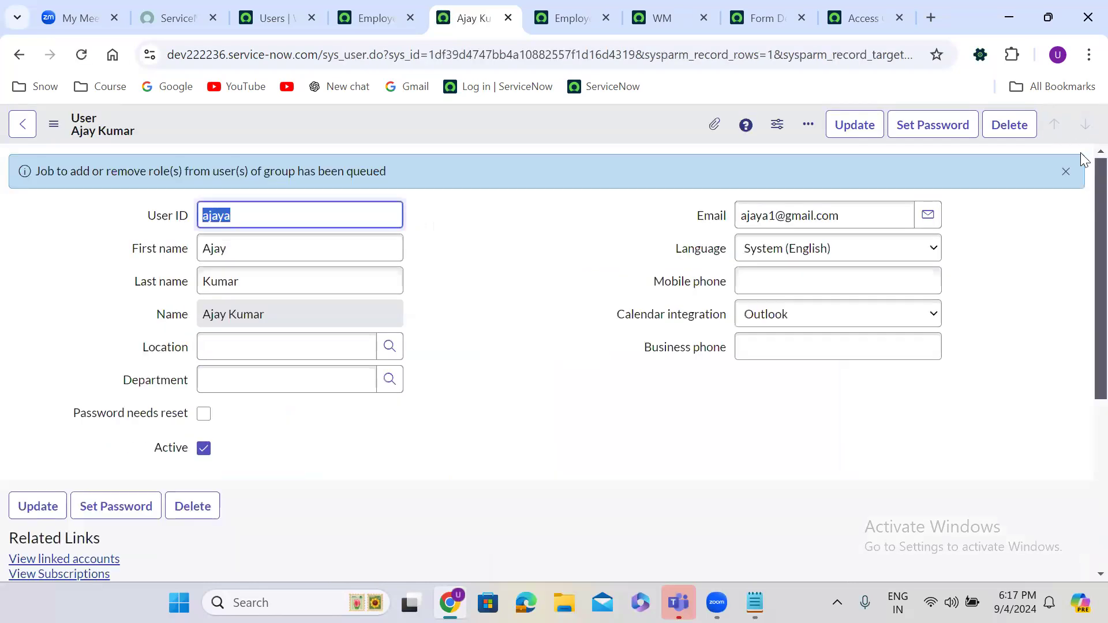
pyautogui.click(1065, 173)
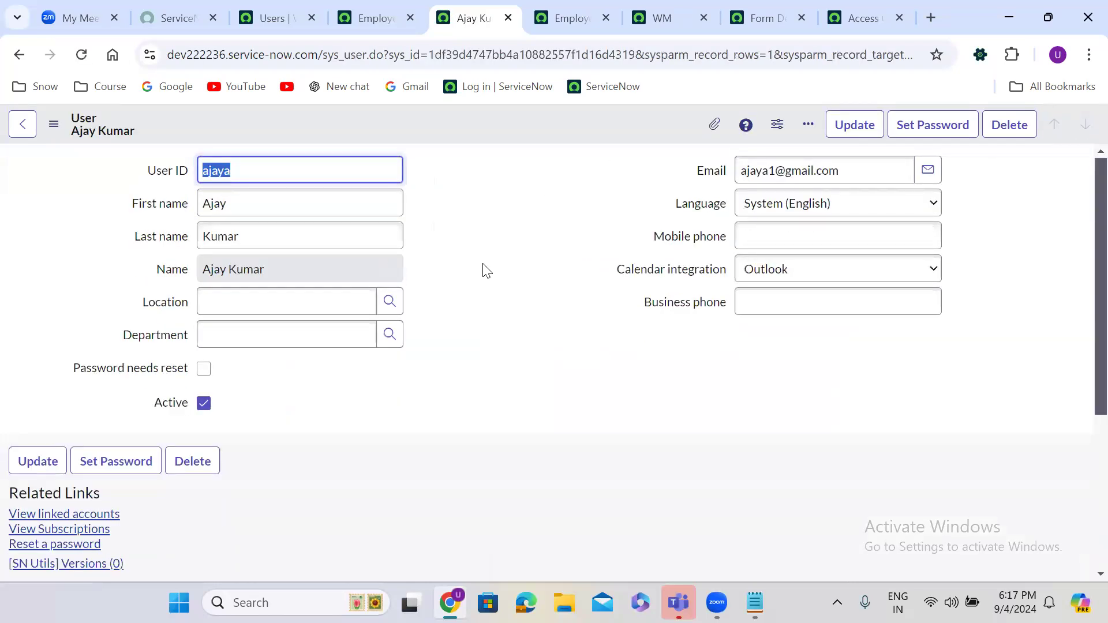
# Step: Refresh the Groups and Roles lists, confirming only u_hr_case_user remains, then return to Users
pyautogui.scroll(-1, 479, 259)
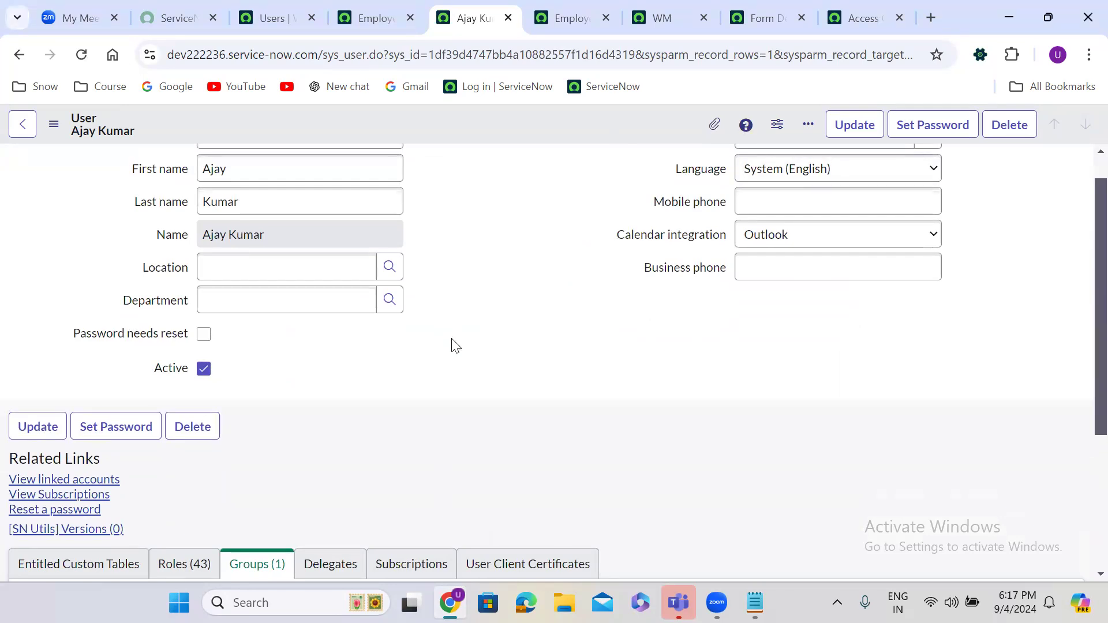
pyautogui.scroll(-1, 453, 342)
pyautogui.scroll(-3, 453, 343)
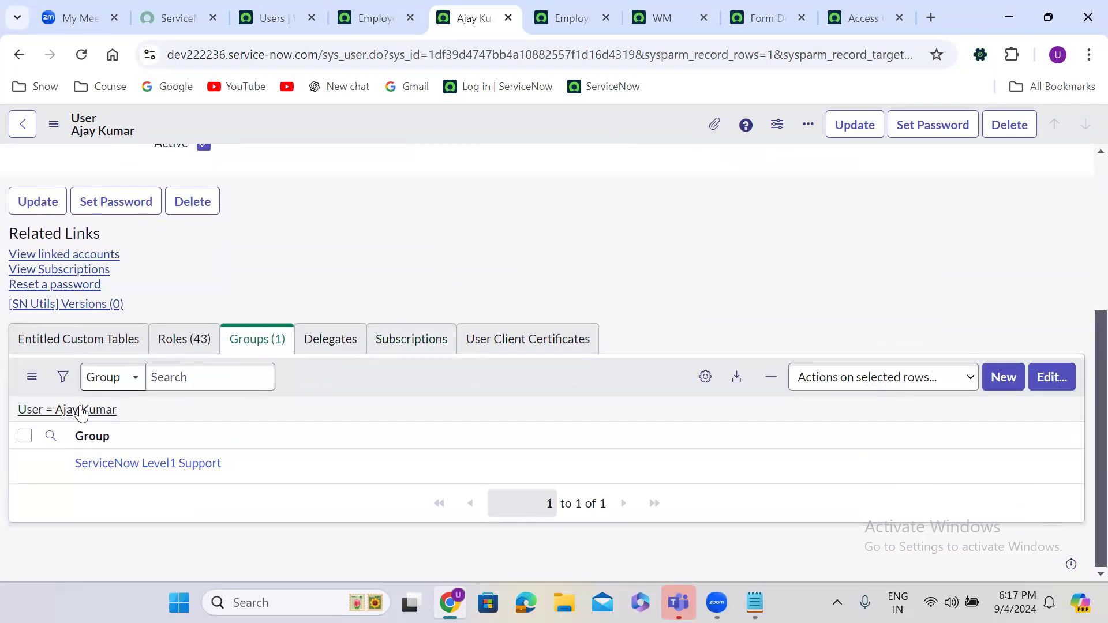
pyautogui.click(81, 411)
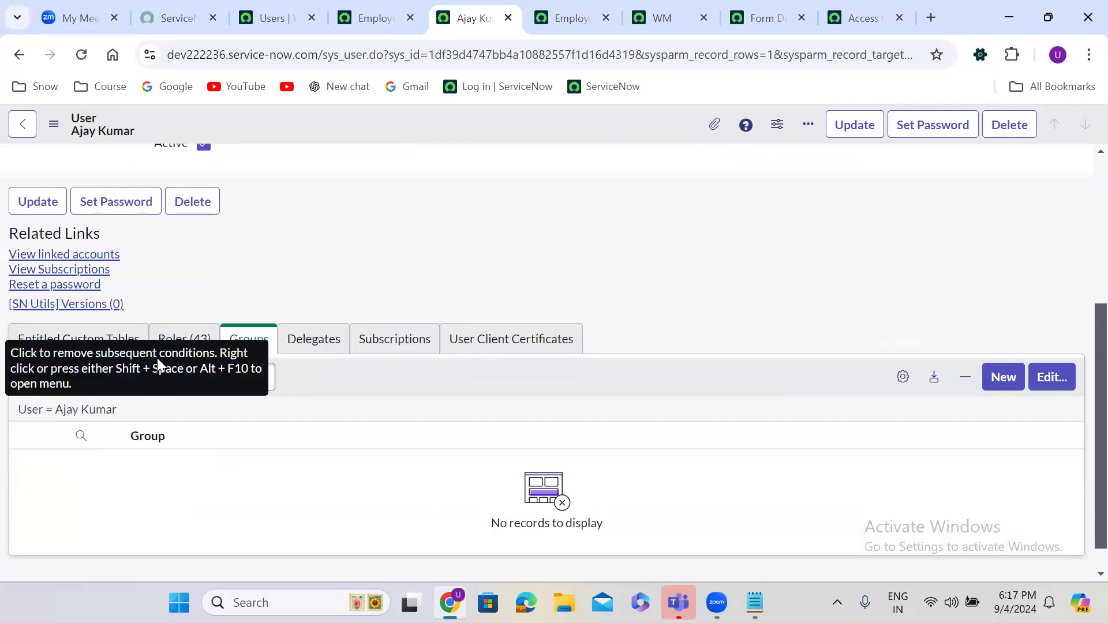
pyautogui.click(167, 340)
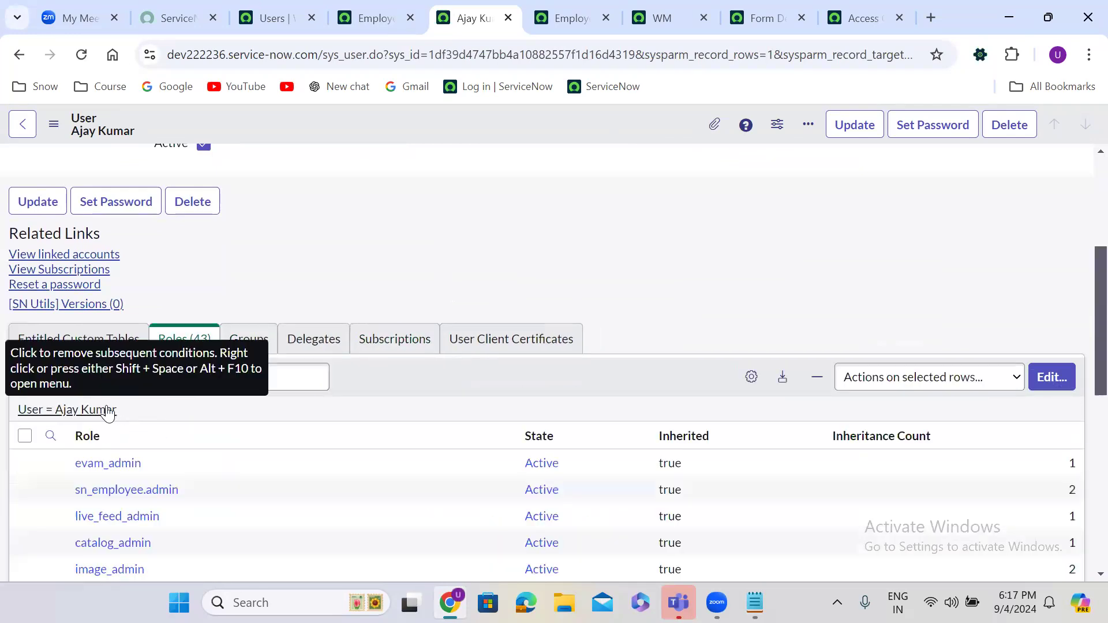
pyautogui.click(108, 411)
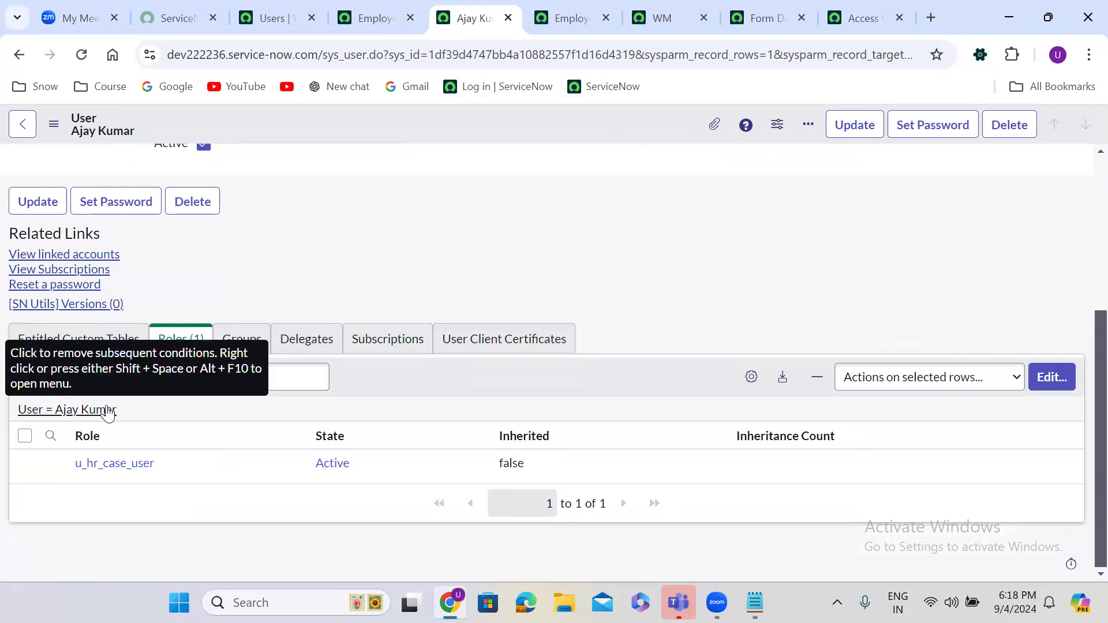
pyautogui.click(279, 19)
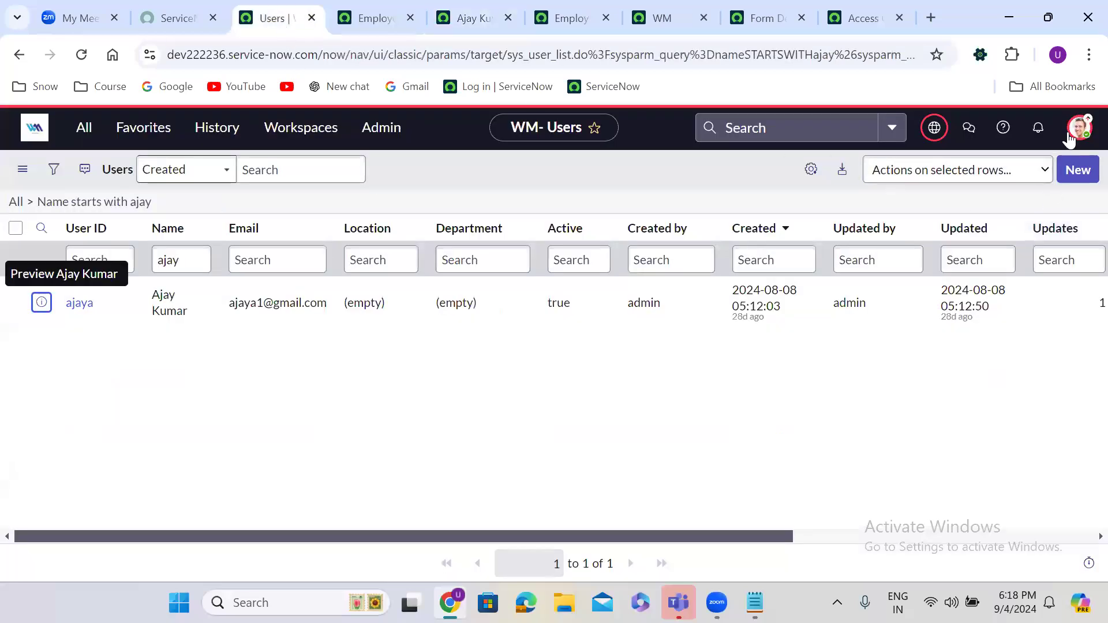
# Step: Impersonate the test user from the account menu
pyautogui.click(1075, 132)
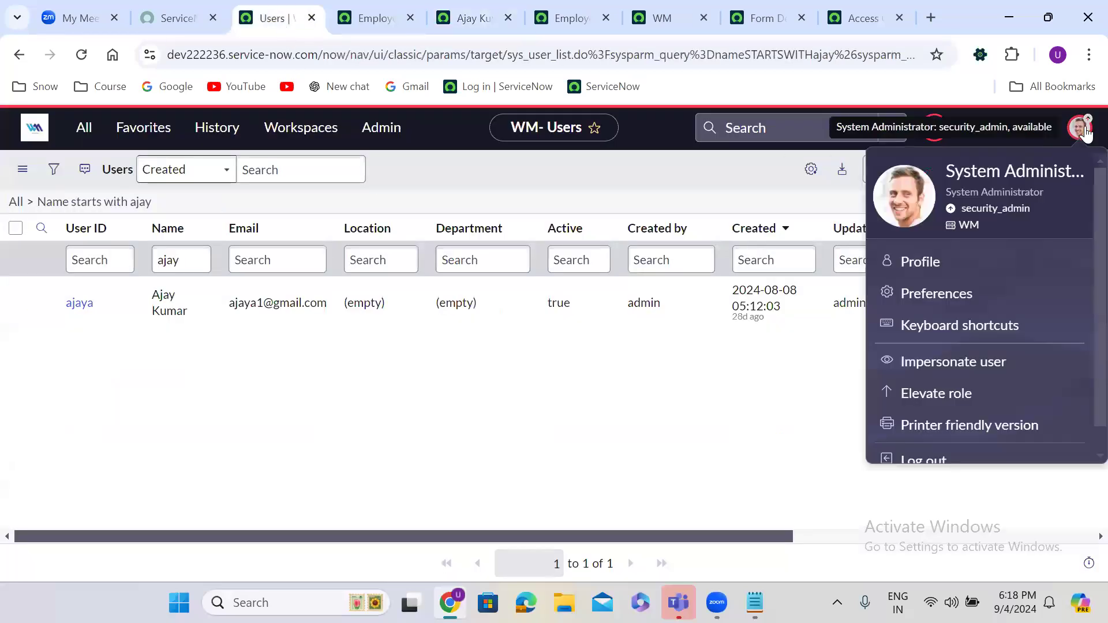
pyautogui.click(954, 364)
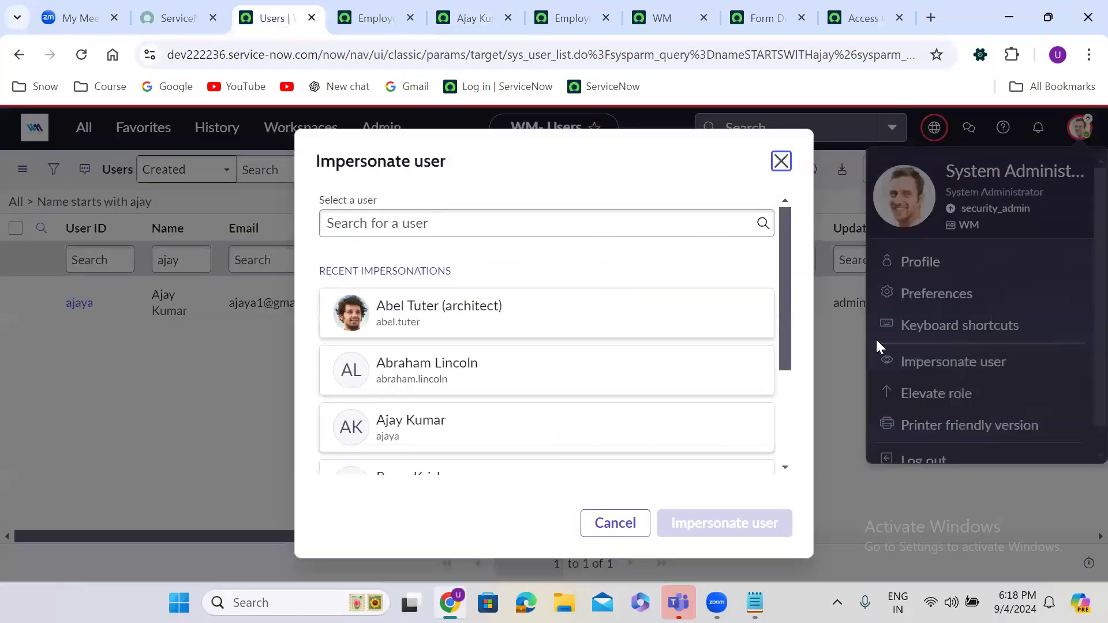
pyautogui.click(472, 427)
pyautogui.click(697, 522)
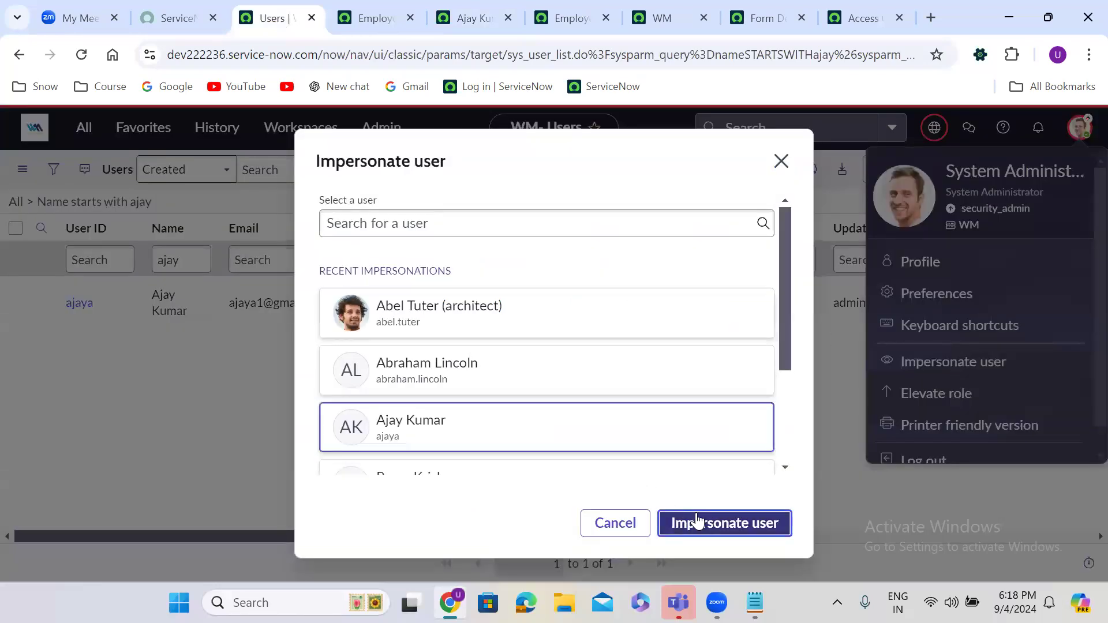
# Step: Reload the Employee Details list, now blocked by security constraints, and return to Creator Studio home
pyautogui.click(560, 8)
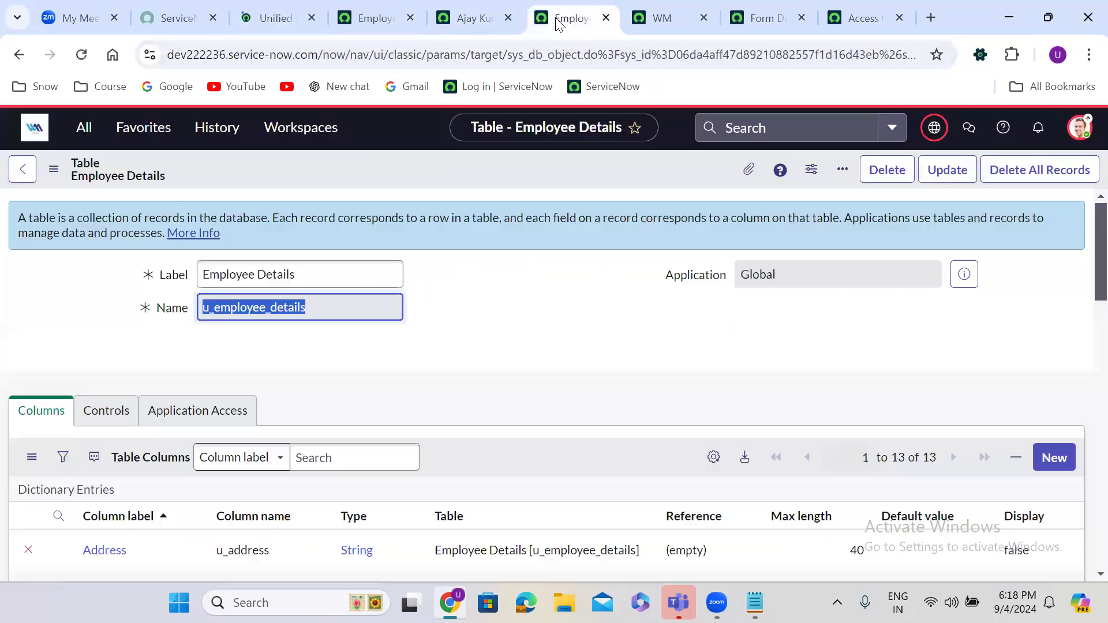
pyautogui.click(359, 12)
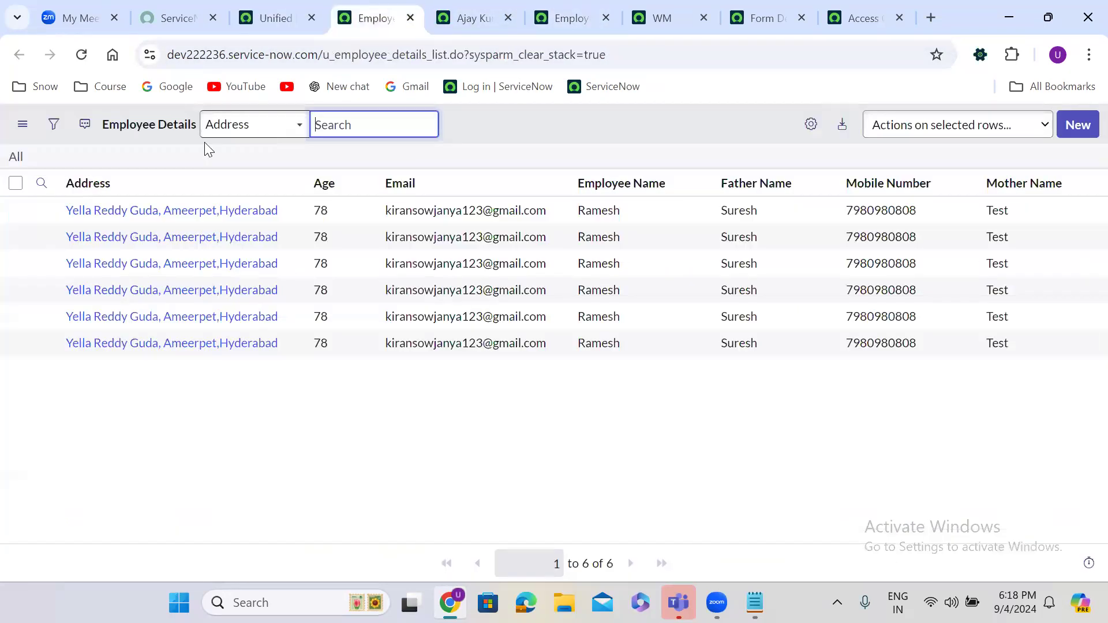
pyautogui.click(80, 55)
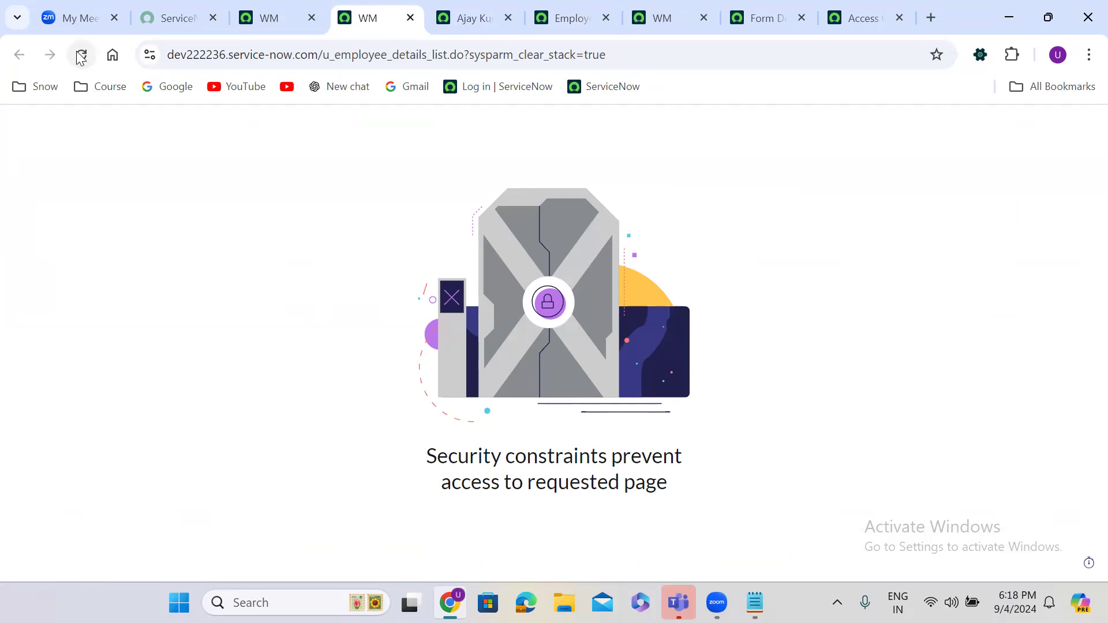
pyautogui.click(266, 17)
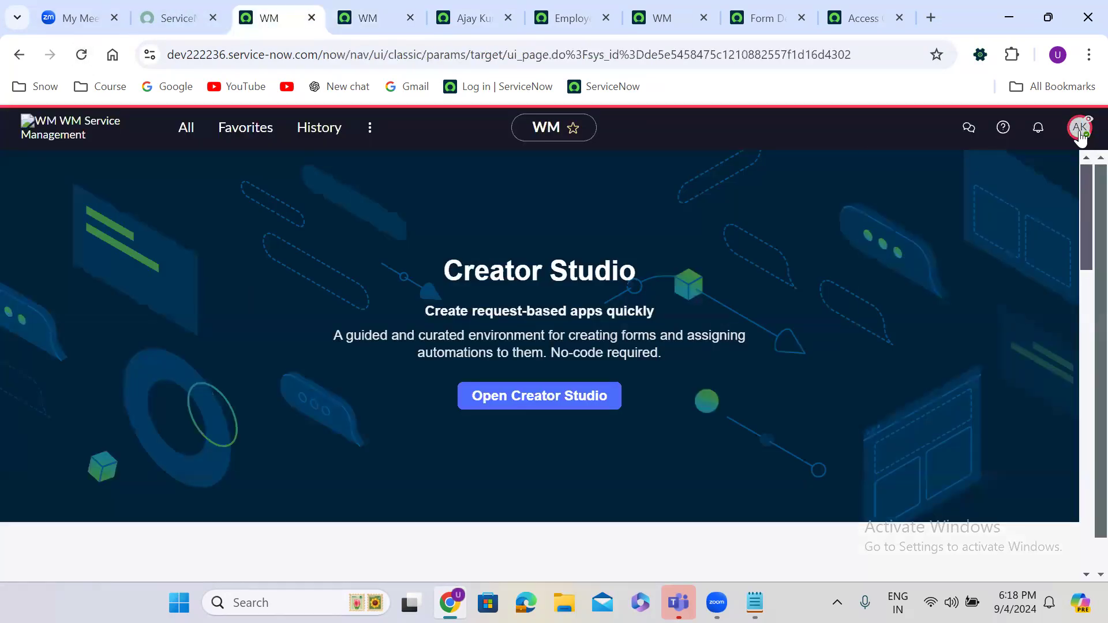
# Step: End the impersonation and return to the Employee Details table definition
pyautogui.click(1080, 129)
pyautogui.click(946, 359)
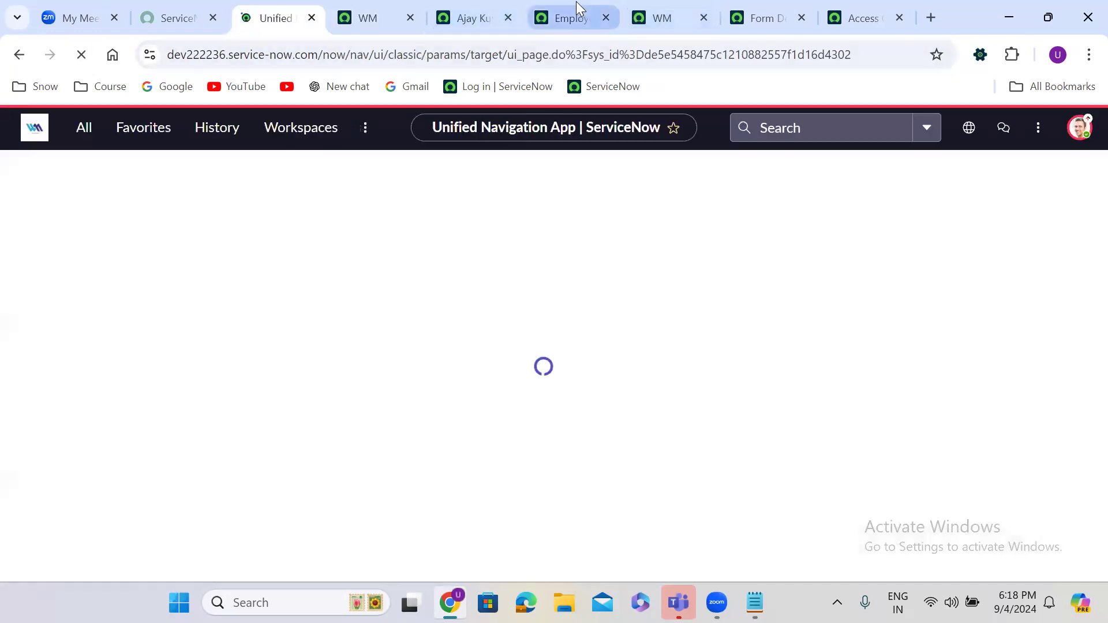
pyautogui.click(579, 9)
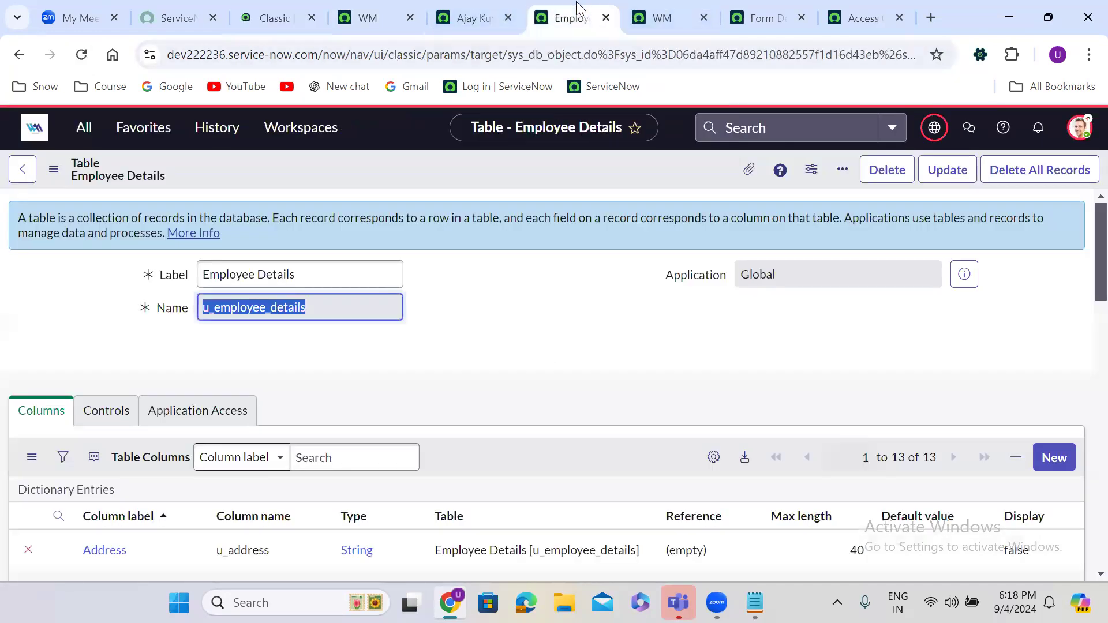
pyautogui.click(479, 290)
pyautogui.scroll(-15, 479, 290)
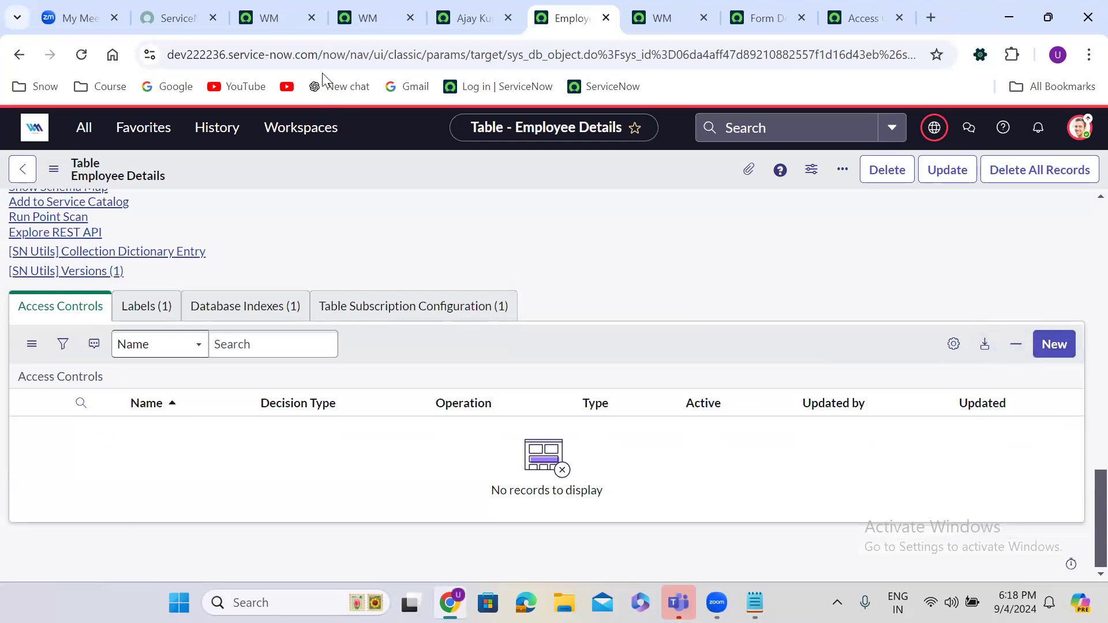
# Step: Confirm the admin account is active and reload the Employee Details list successfully
pyautogui.click(278, 30)
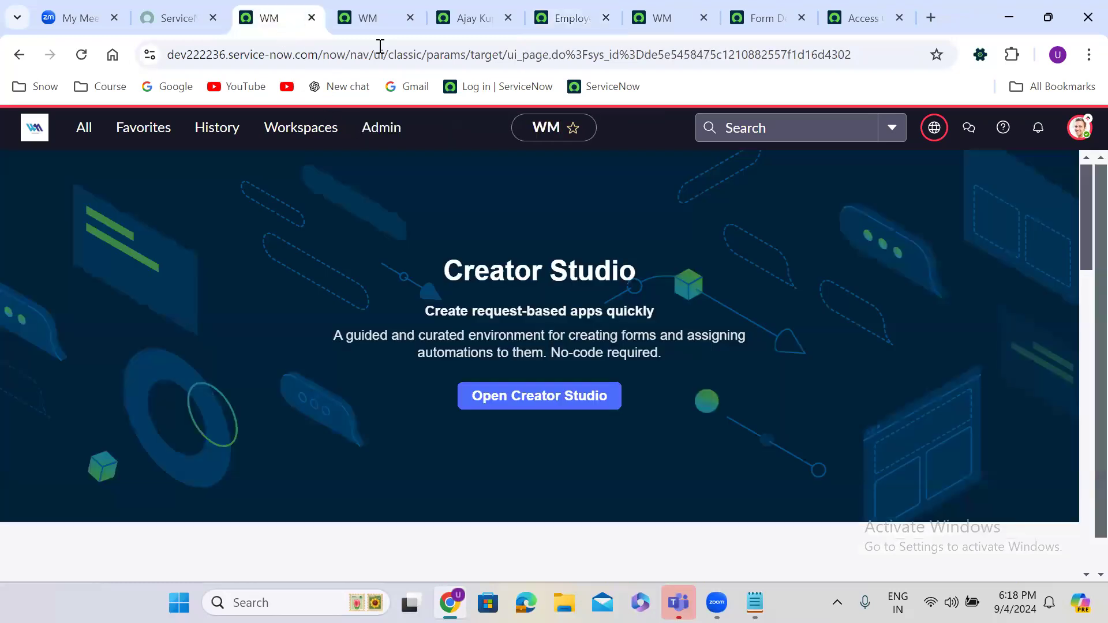
pyautogui.click(1080, 128)
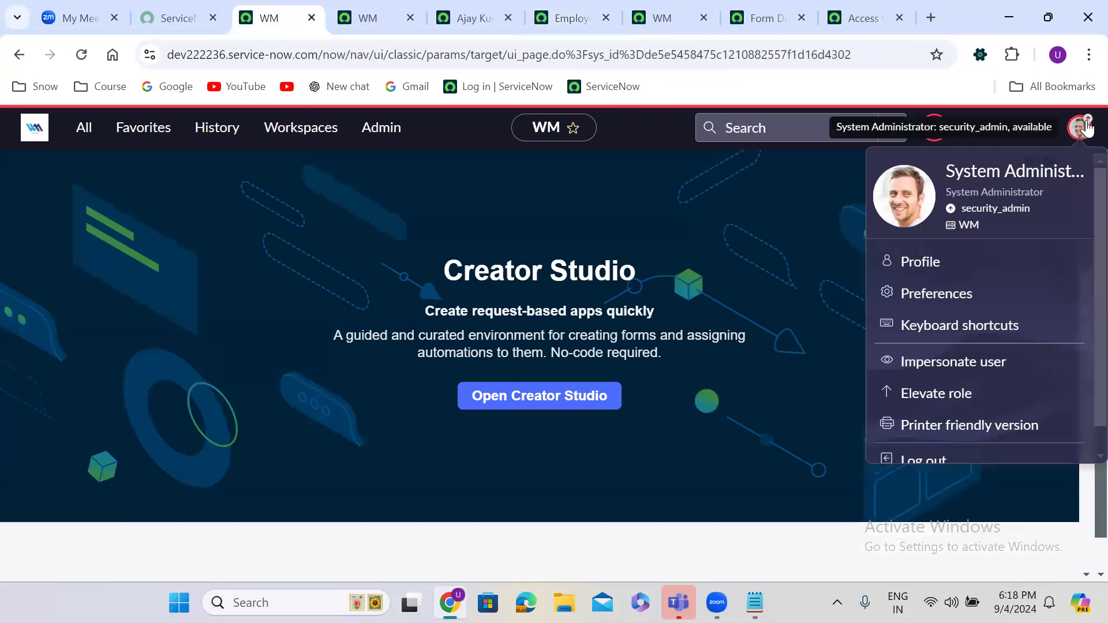
pyautogui.click(642, 241)
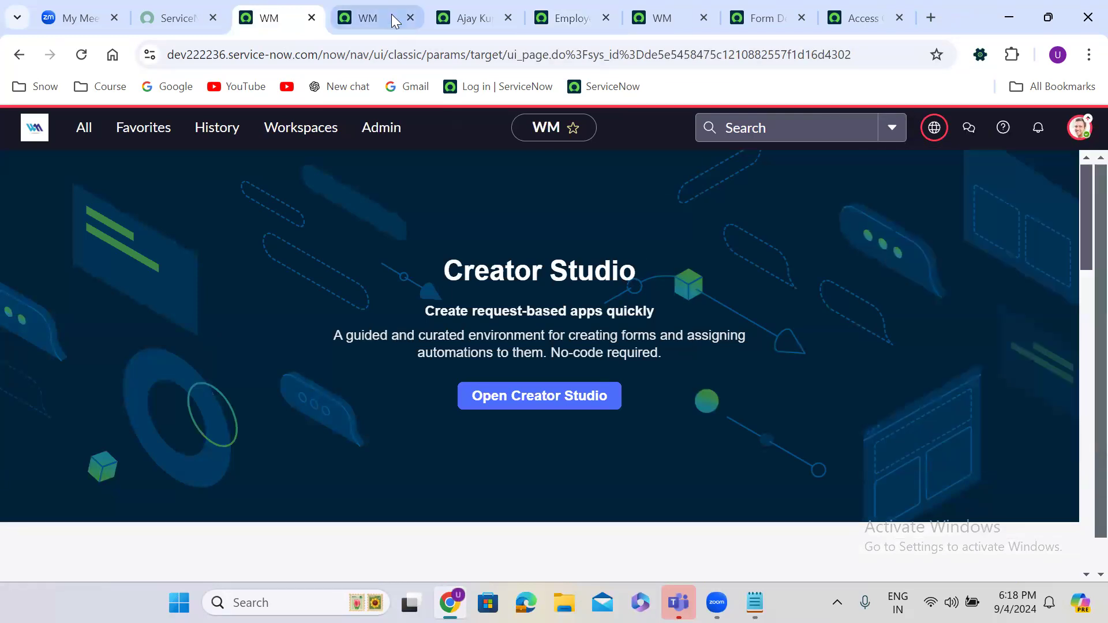
pyautogui.click(371, 17)
pyautogui.click(81, 55)
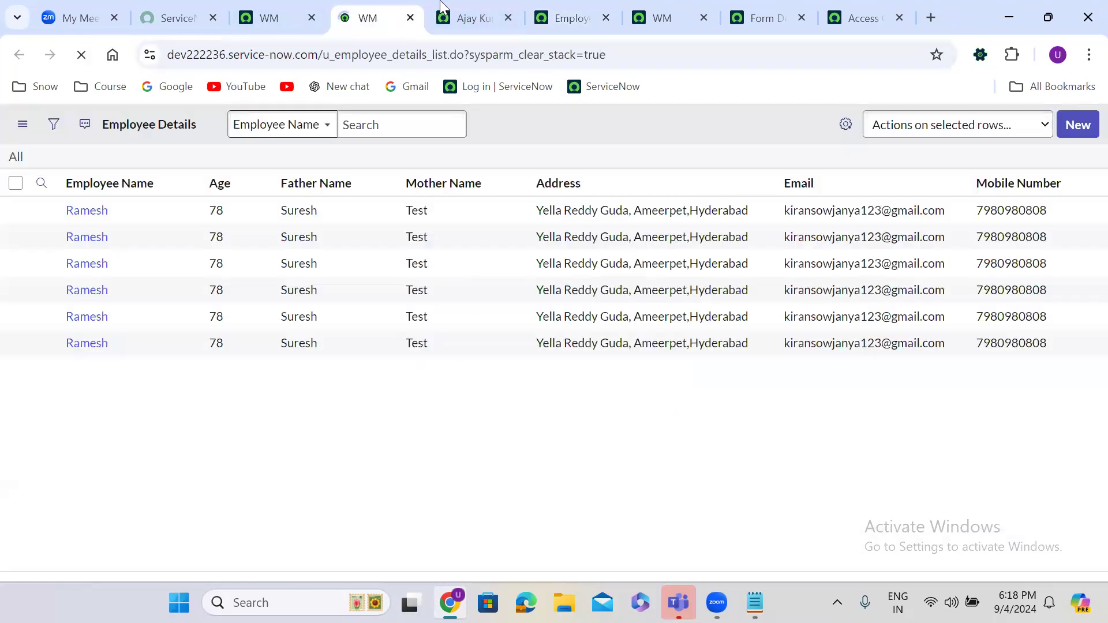
# Step: Close the test user's record tab and bring up the table's empty Access Controls list
pyautogui.click(504, 18)
pyautogui.click(508, 18)
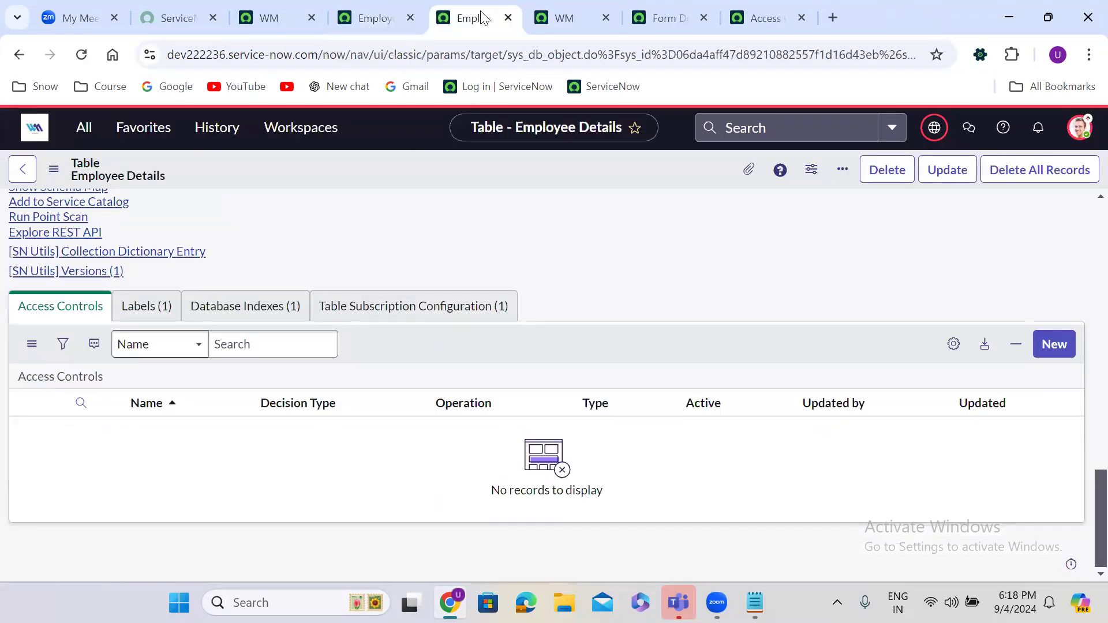
pyautogui.click(48, 314)
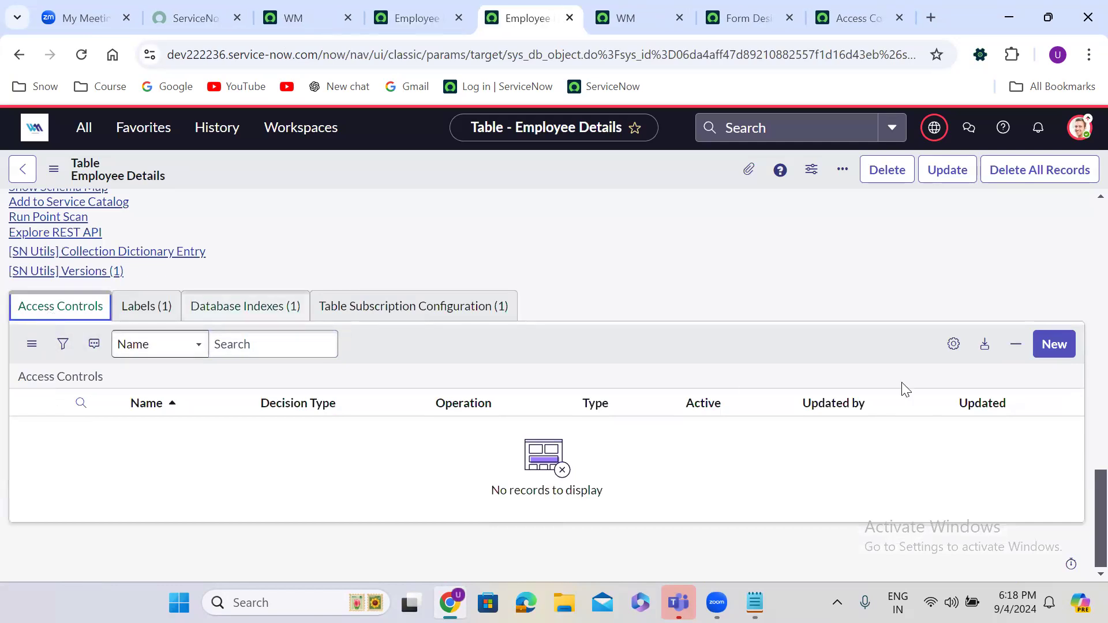
pyautogui.click(1052, 346)
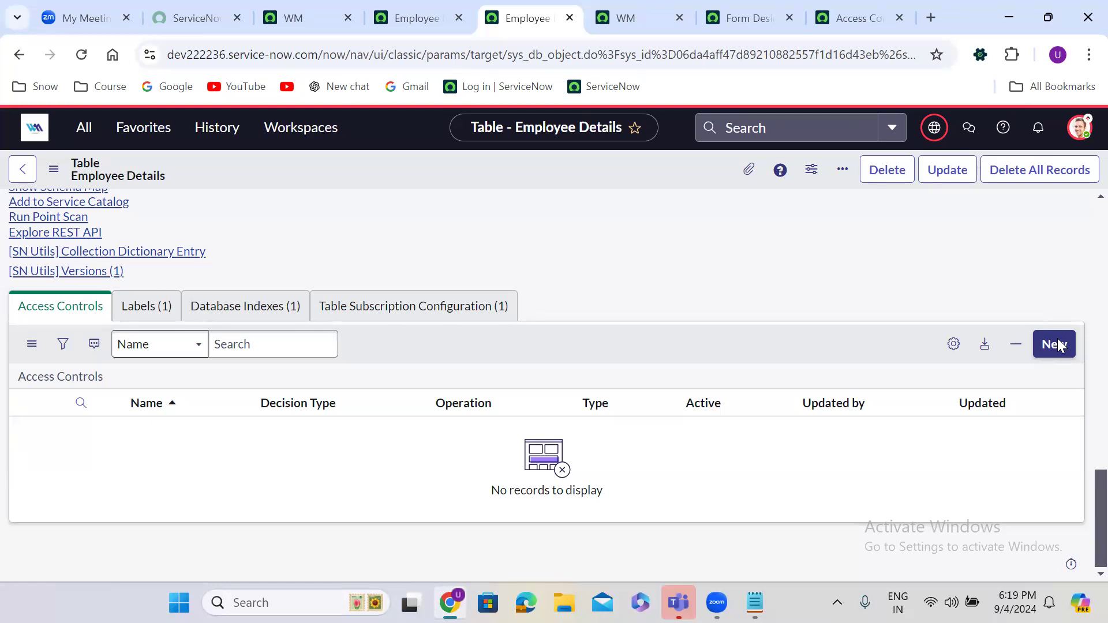
# Step: Create a new access control of type record with the read operation
pyautogui.click(1059, 345)
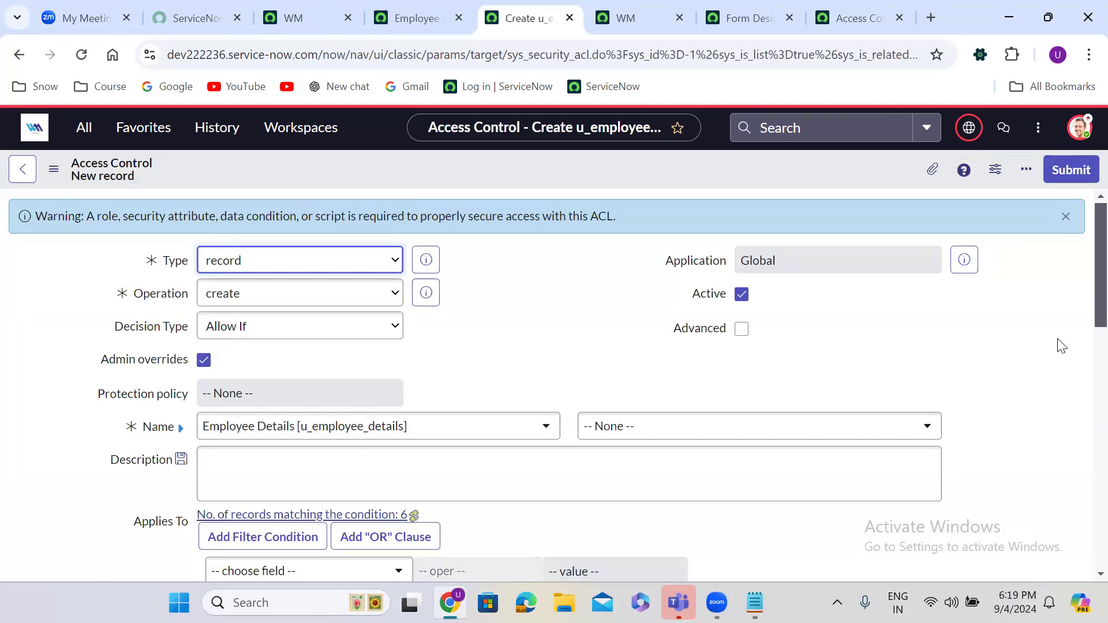
pyautogui.click(298, 261)
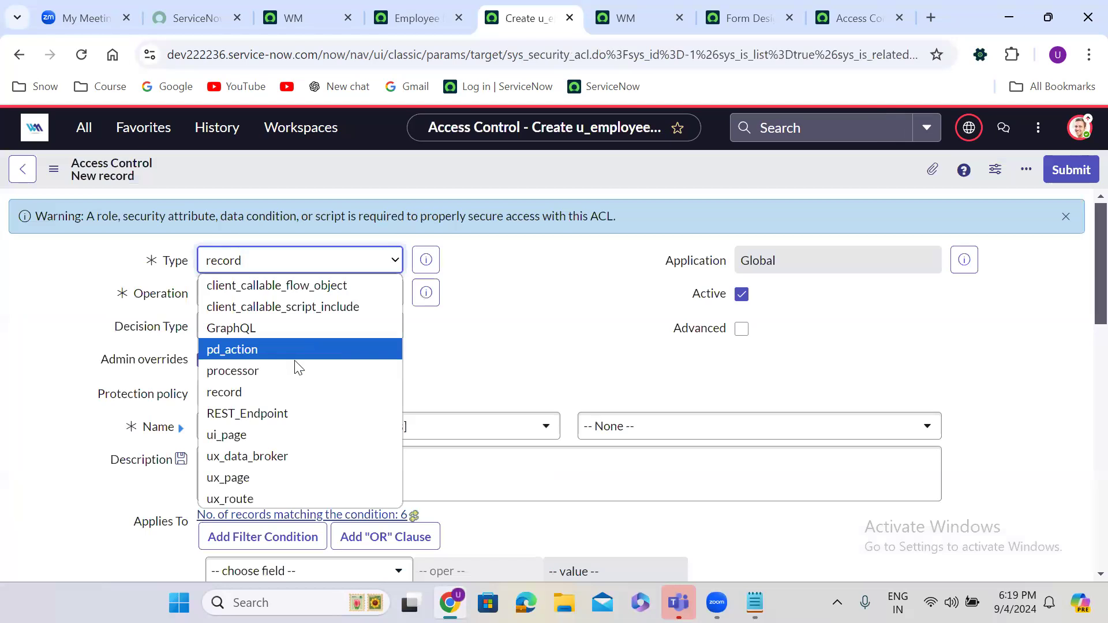
pyautogui.click(259, 392)
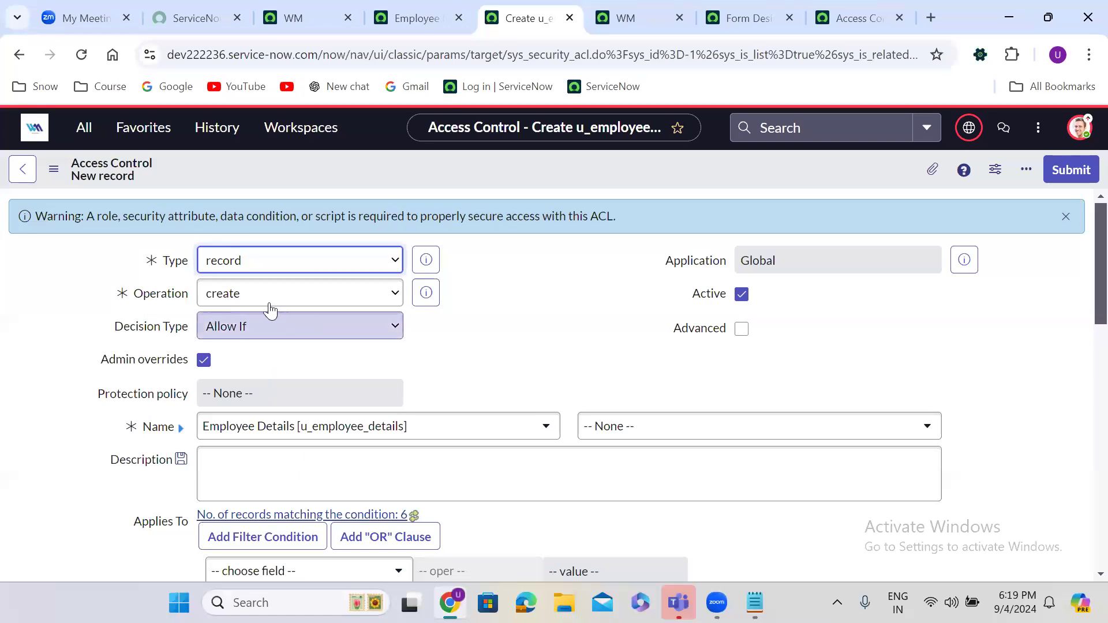
pyautogui.click(242, 300)
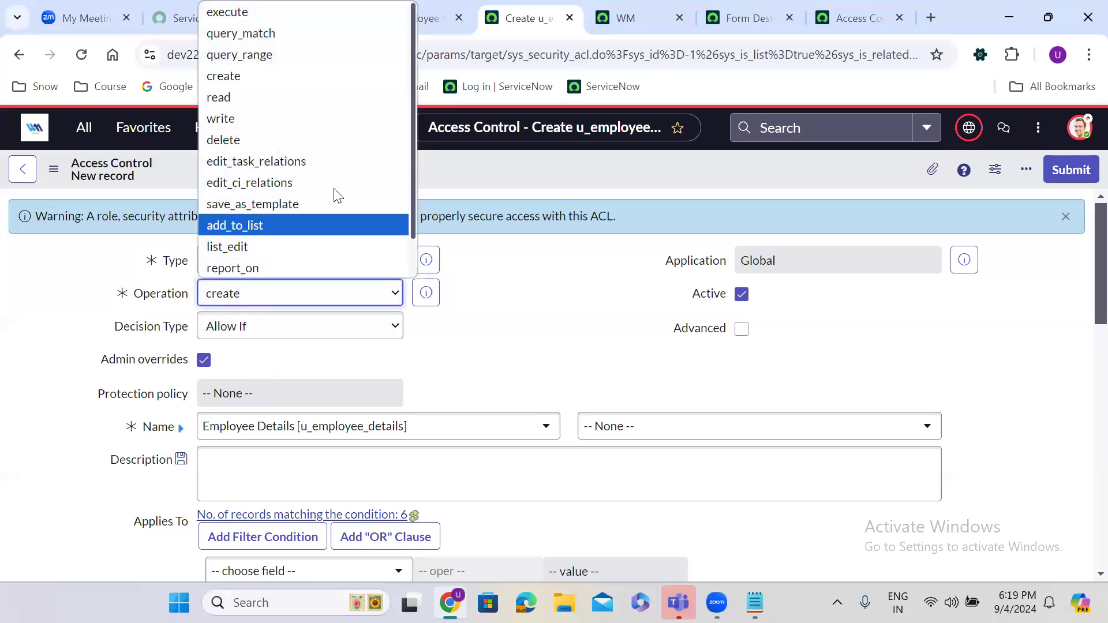
pyautogui.click(238, 98)
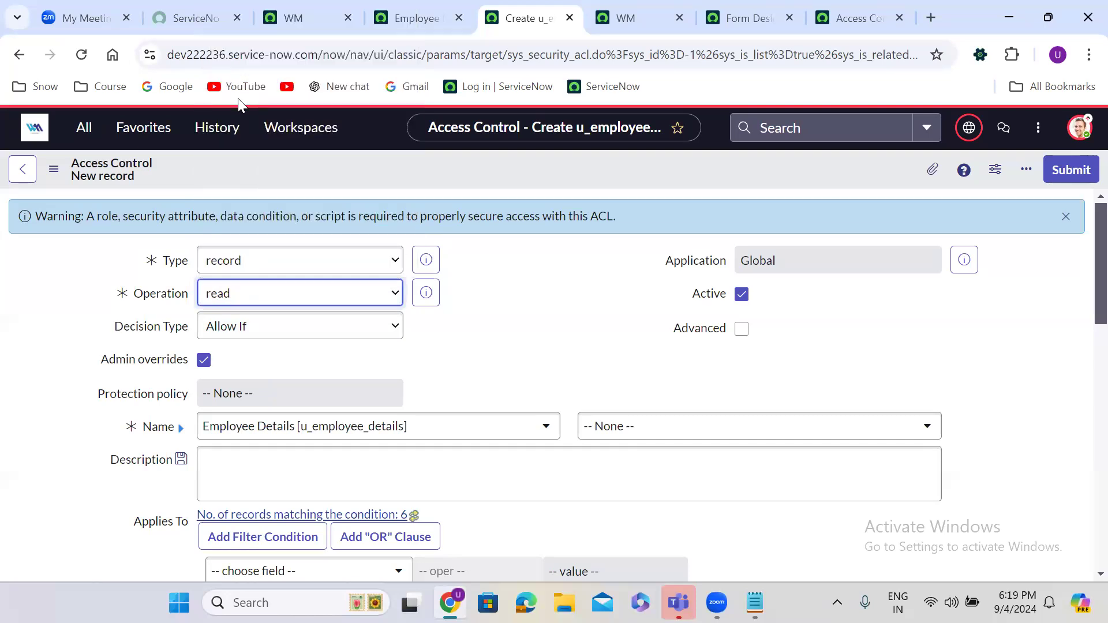
pyautogui.click(493, 348)
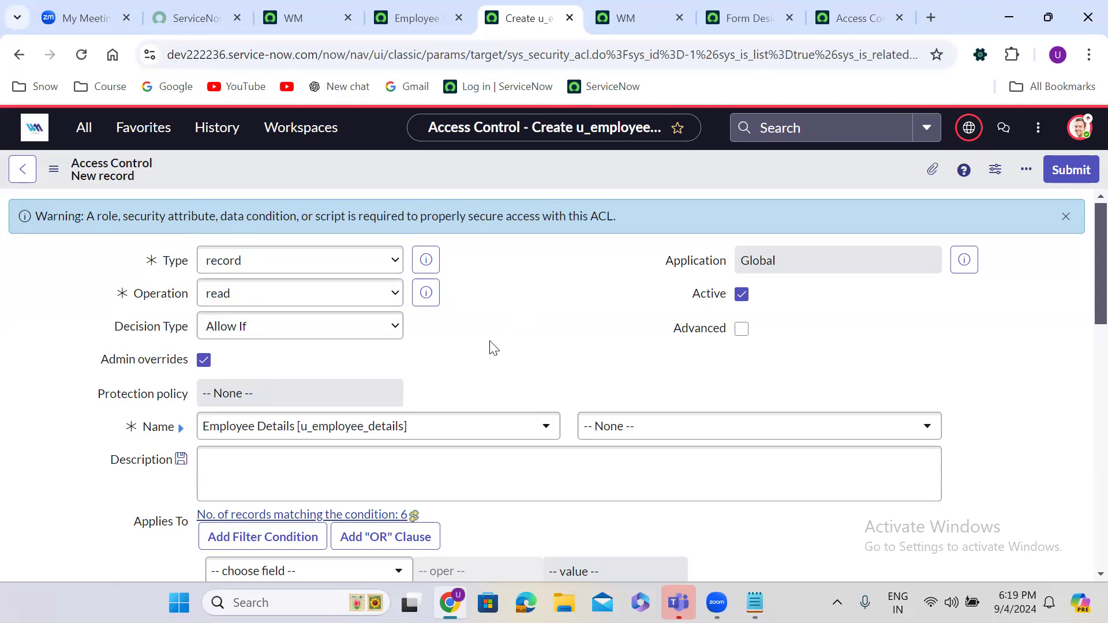
# Step: Keep the Allow If decision type and leave the field empty
pyautogui.click(263, 338)
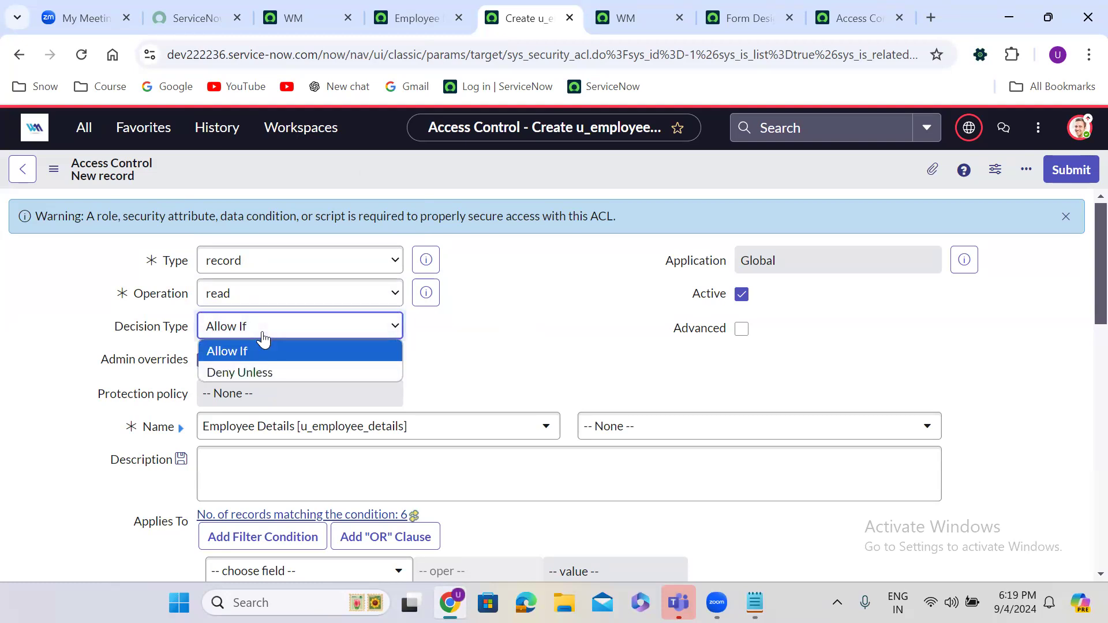
pyautogui.click(264, 338)
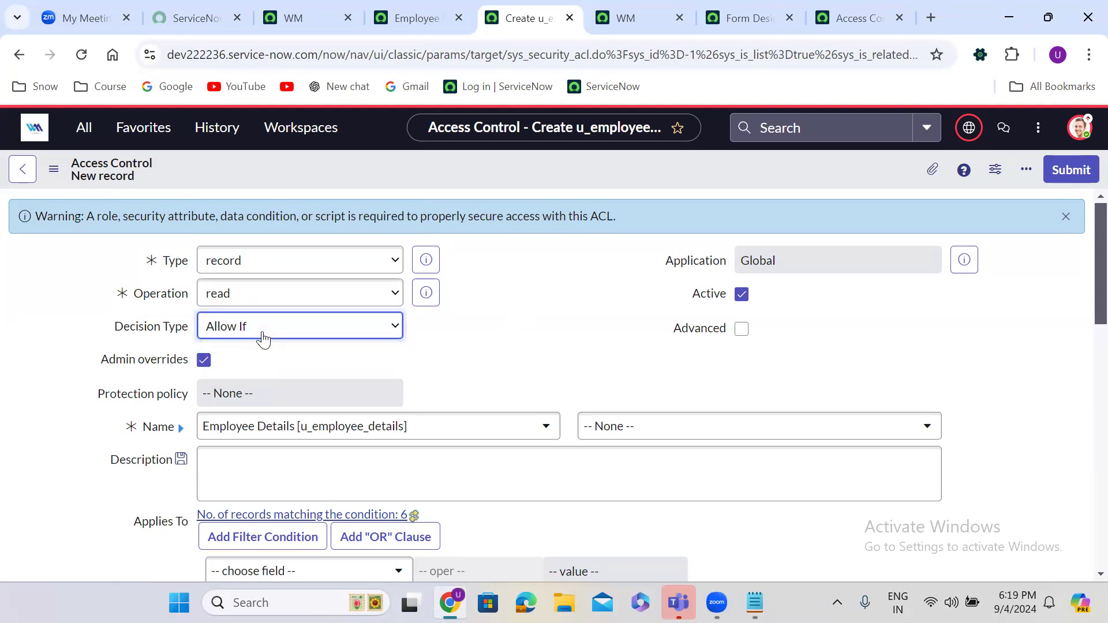
pyautogui.click(577, 362)
pyautogui.scroll(-1, 577, 363)
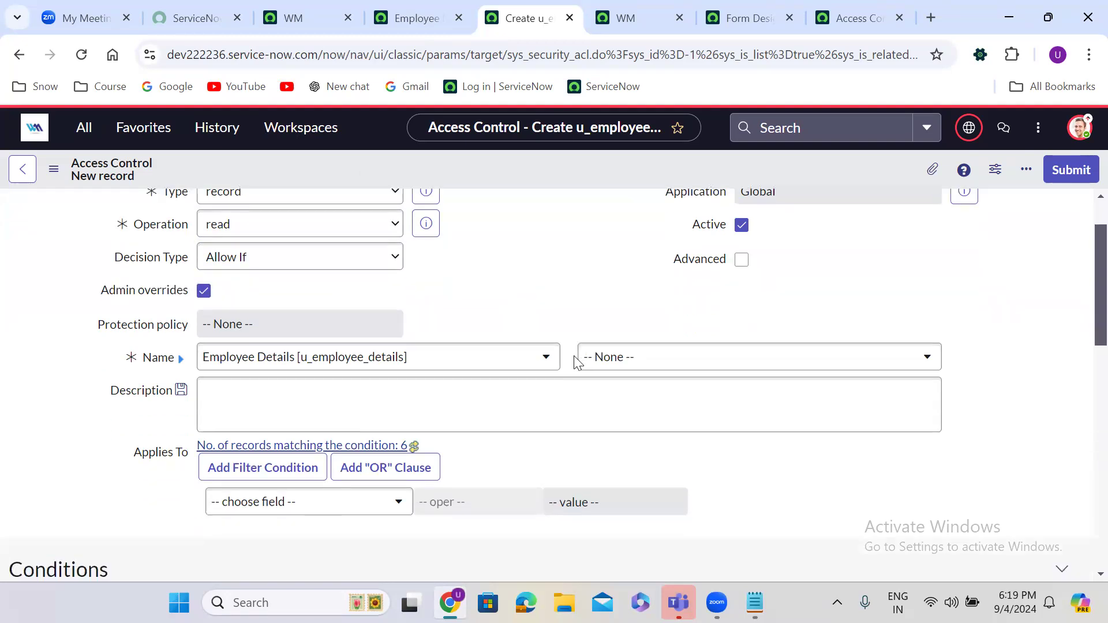
pyautogui.click(666, 364)
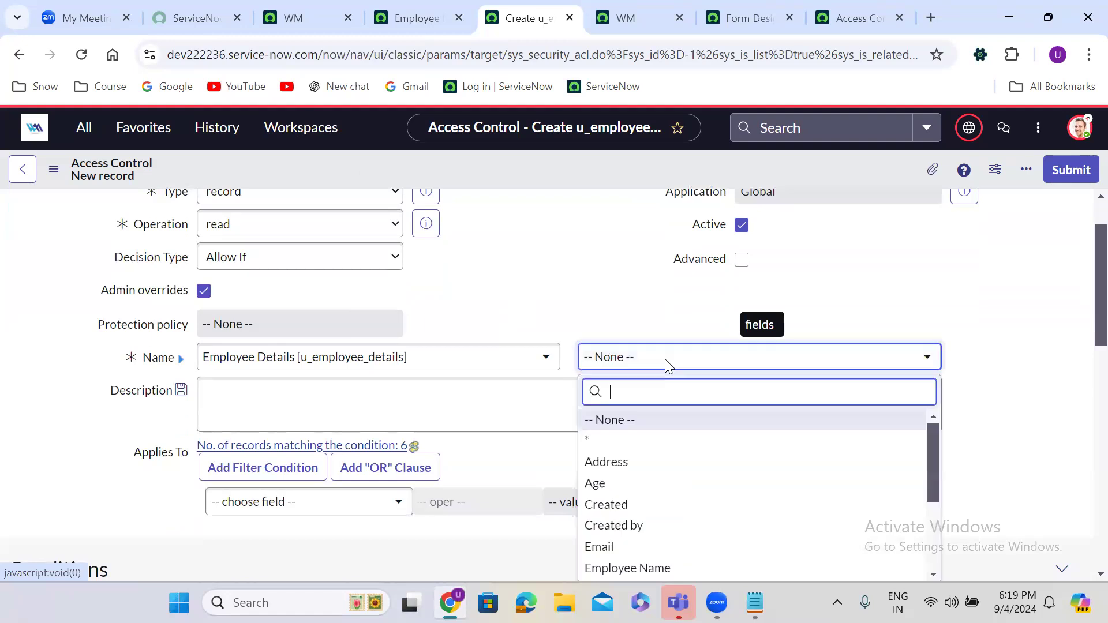
pyautogui.click(632, 430)
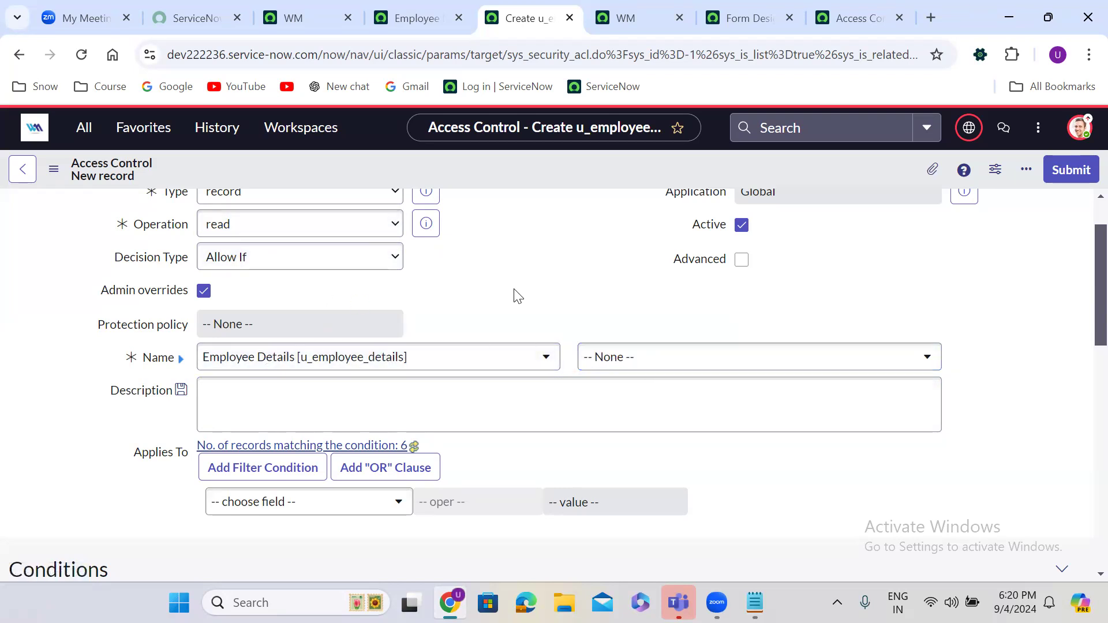
pyautogui.scroll(-3, 518, 296)
pyautogui.scroll(-7, 515, 296)
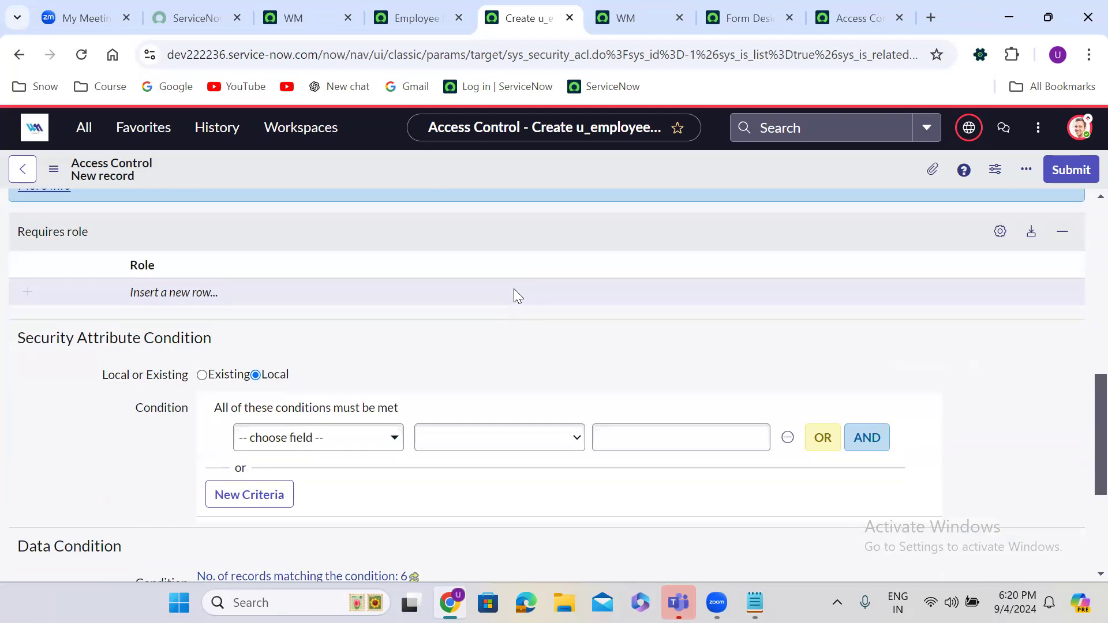
# Step: Start adding a required role, cancel it, and bring up the form's context menu
pyautogui.click(166, 296)
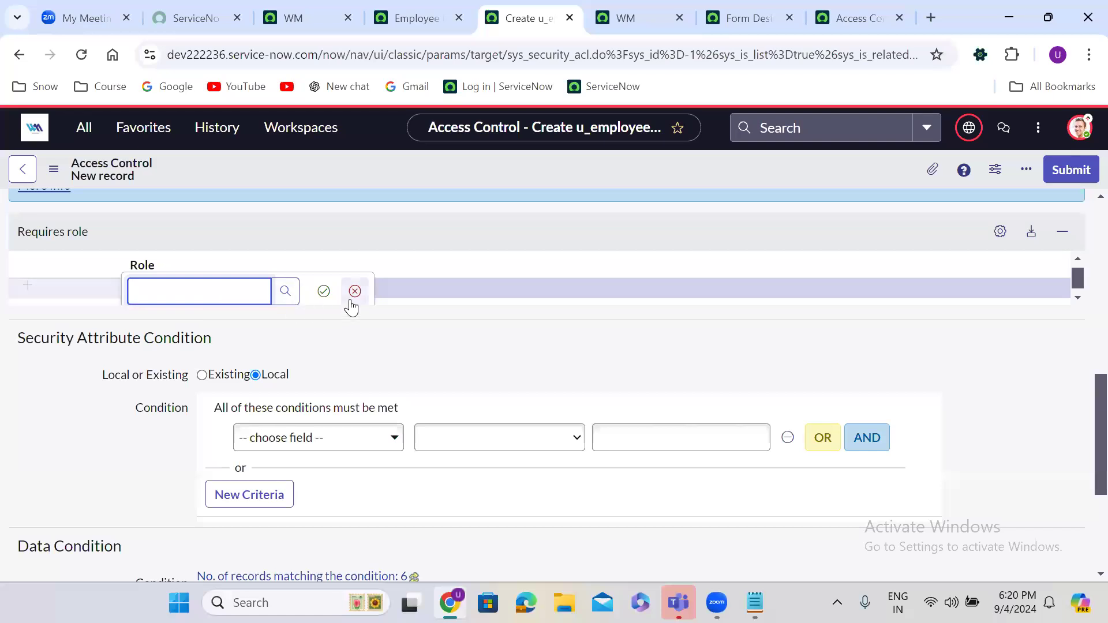
pyautogui.click(354, 292)
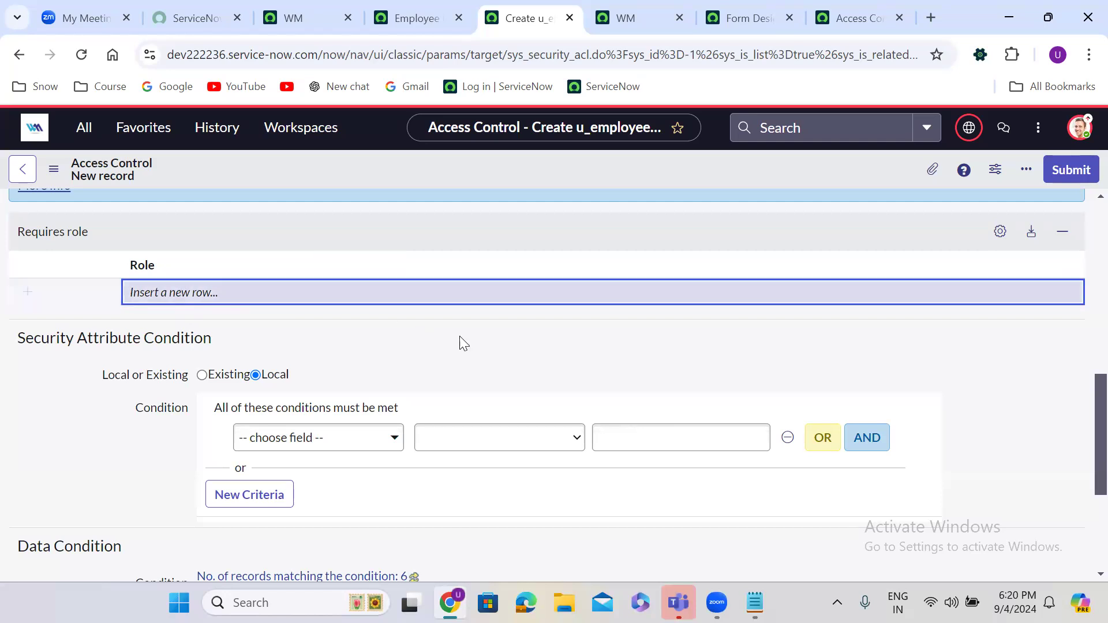
pyautogui.click(498, 341)
pyautogui.scroll(1, 498, 340)
pyautogui.scroll(9, 498, 340)
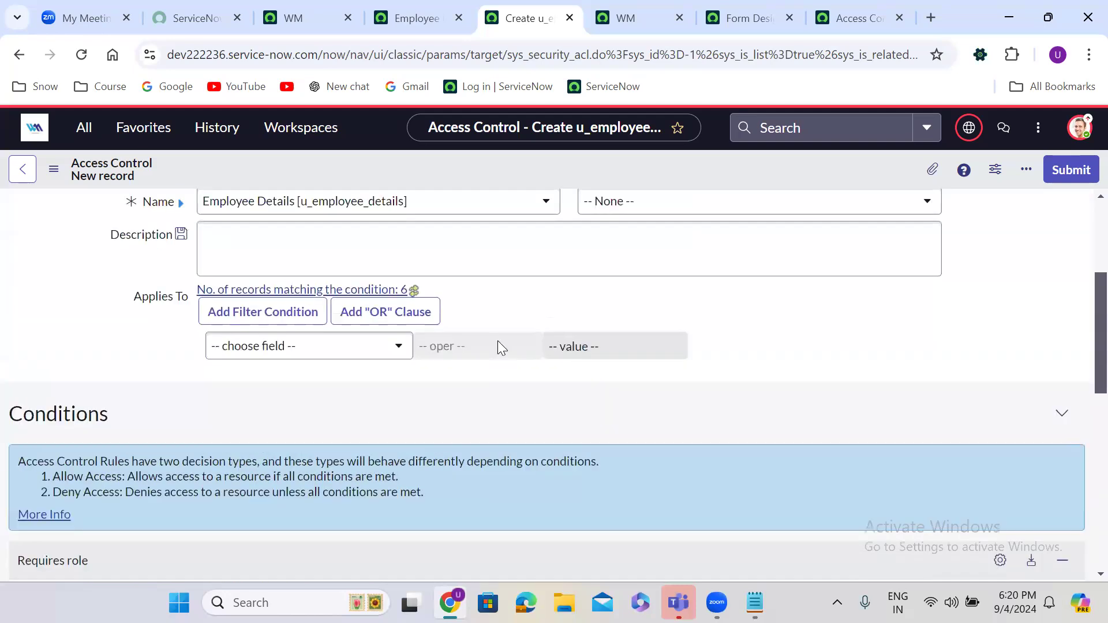
pyautogui.rightClick(506, 158)
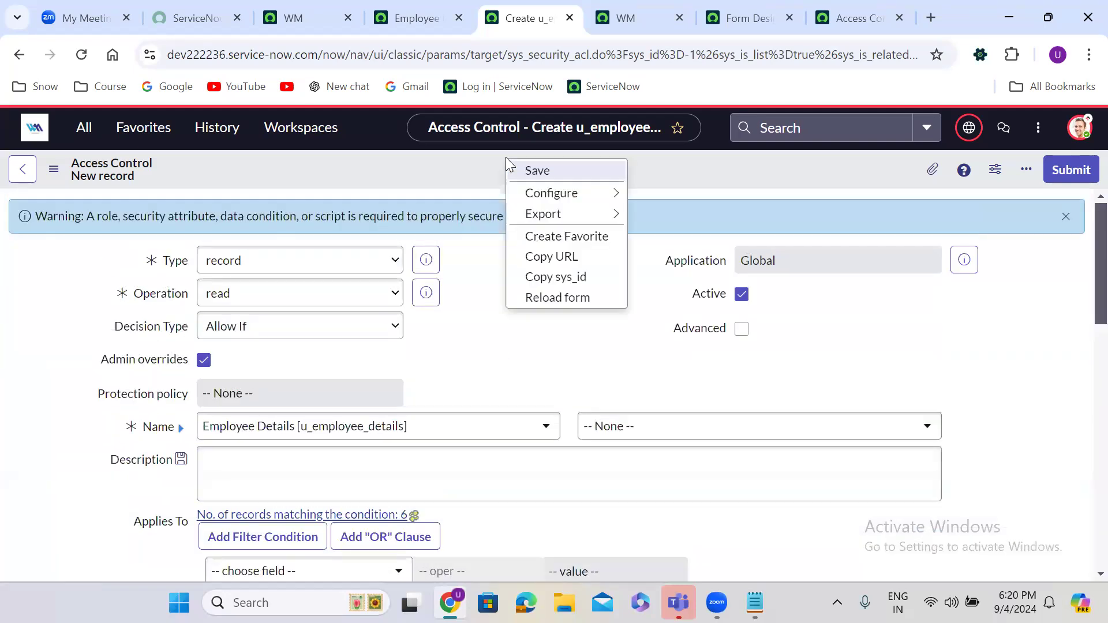
# Step: Try saving the ACL, then open and dismiss the security attribute picker
pyautogui.click(541, 172)
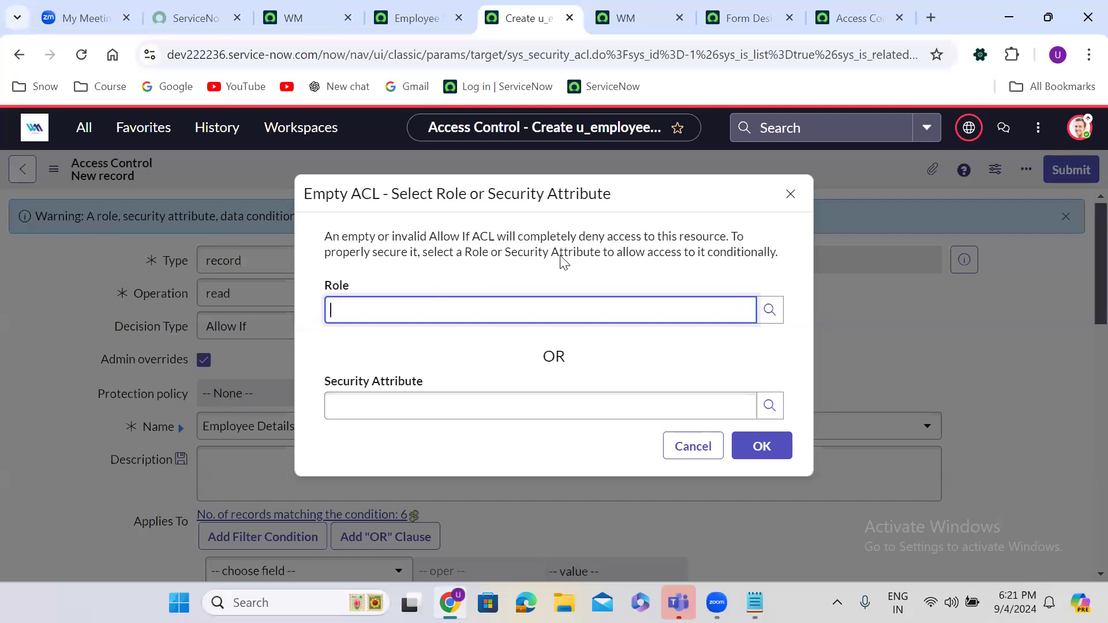
pyautogui.click(769, 404)
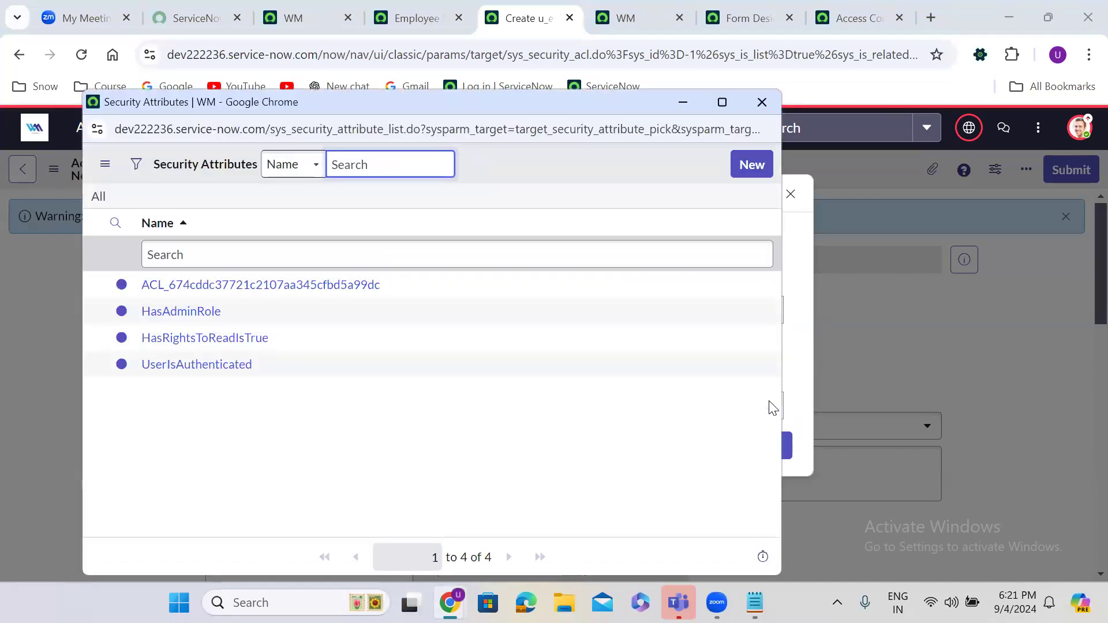
pyautogui.click(762, 103)
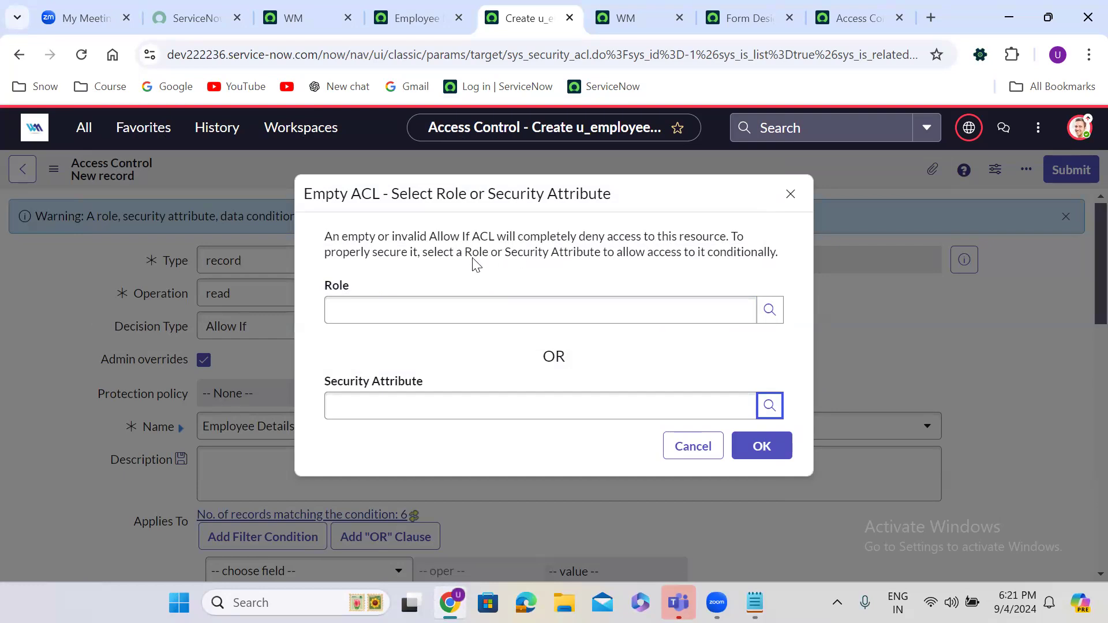
# Step: Set admin as the ACL's required role from the Roles list
pyautogui.click(771, 312)
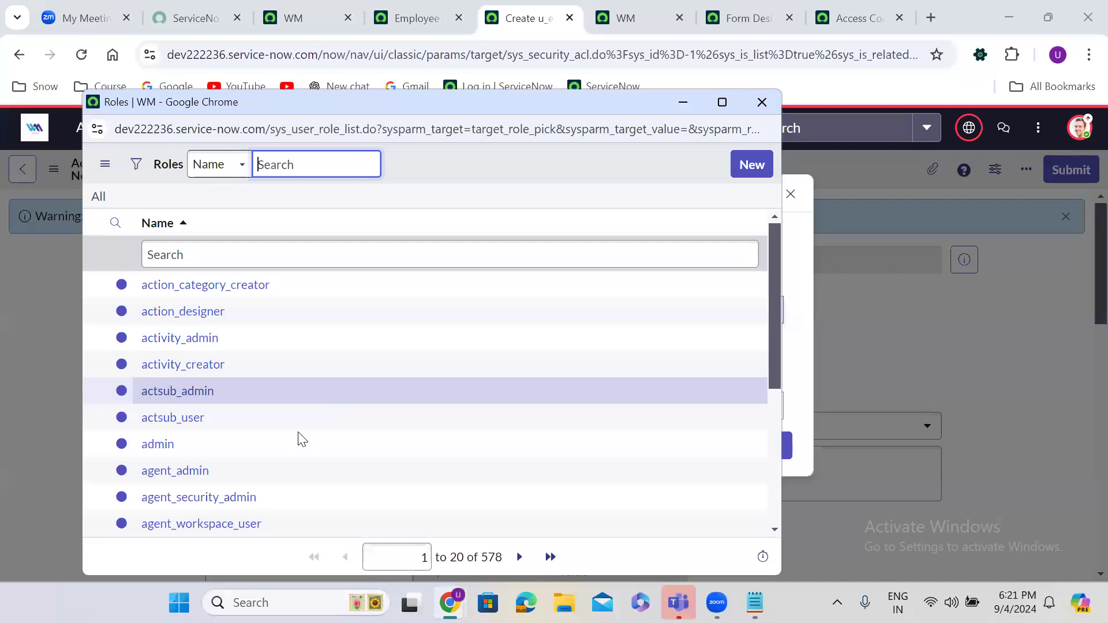
pyautogui.click(165, 444)
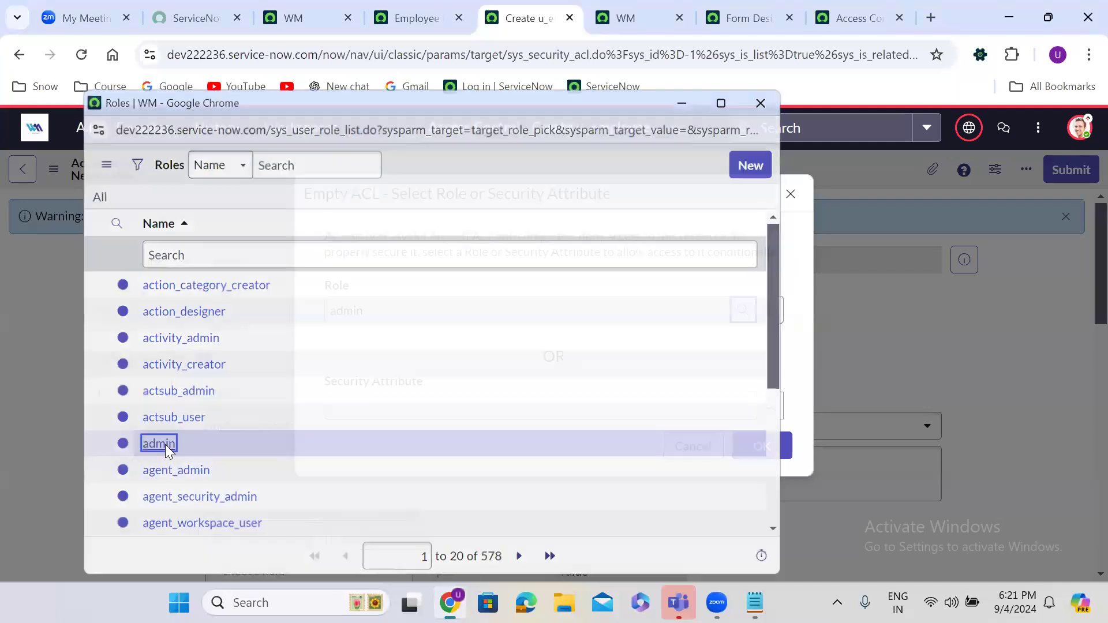
pyautogui.click(762, 447)
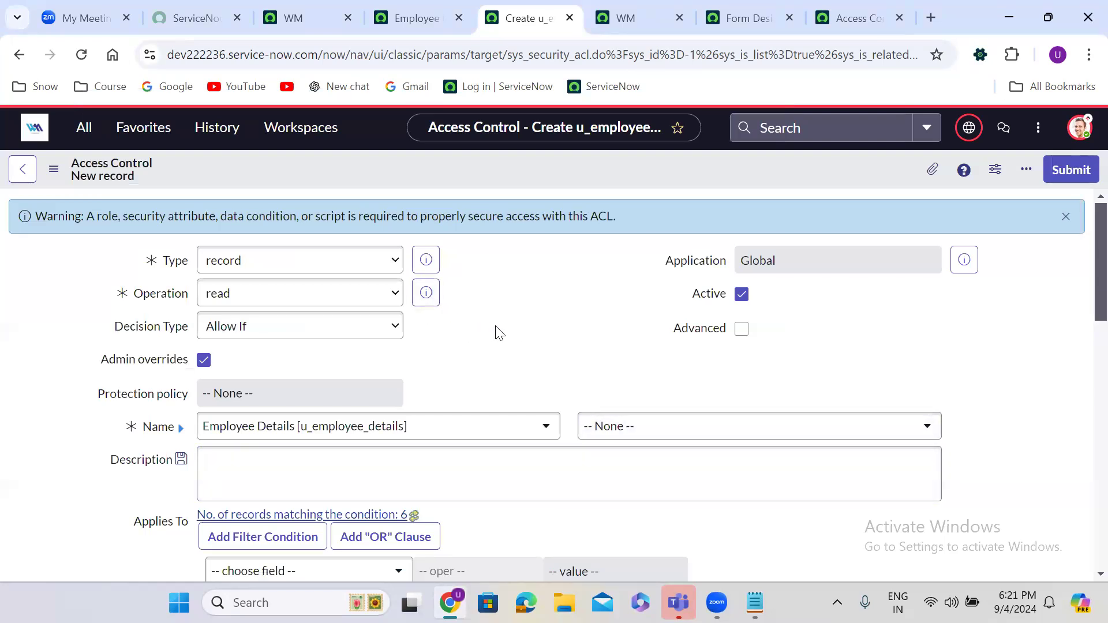
# Step: Save the new Employee Details read ACL, accepting the security rule verification
pyautogui.rightClick(505, 168)
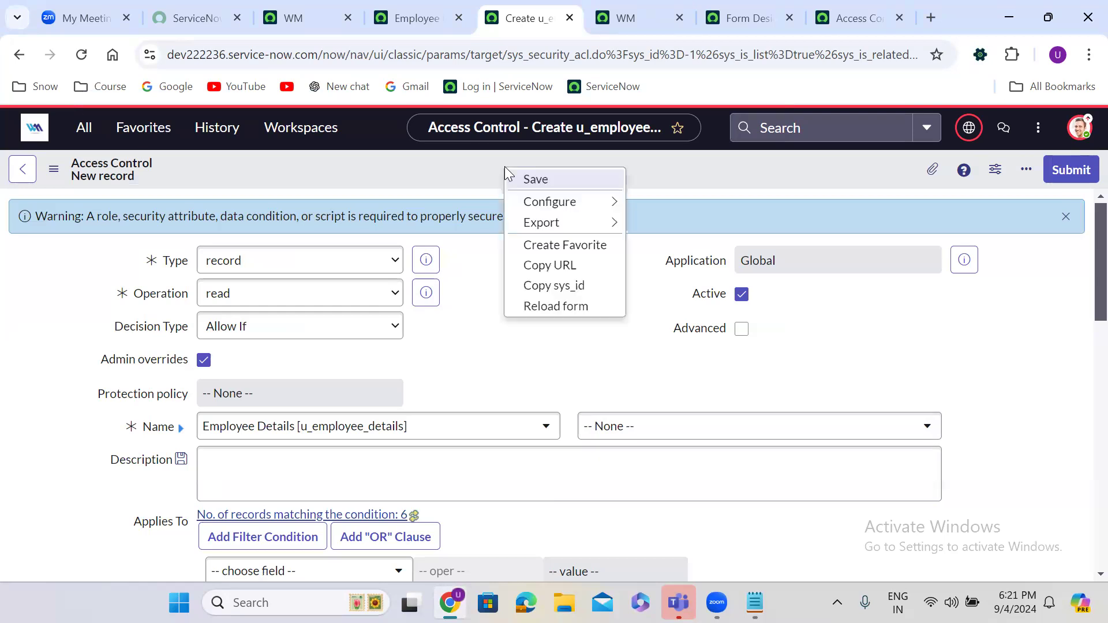
pyautogui.click(552, 179)
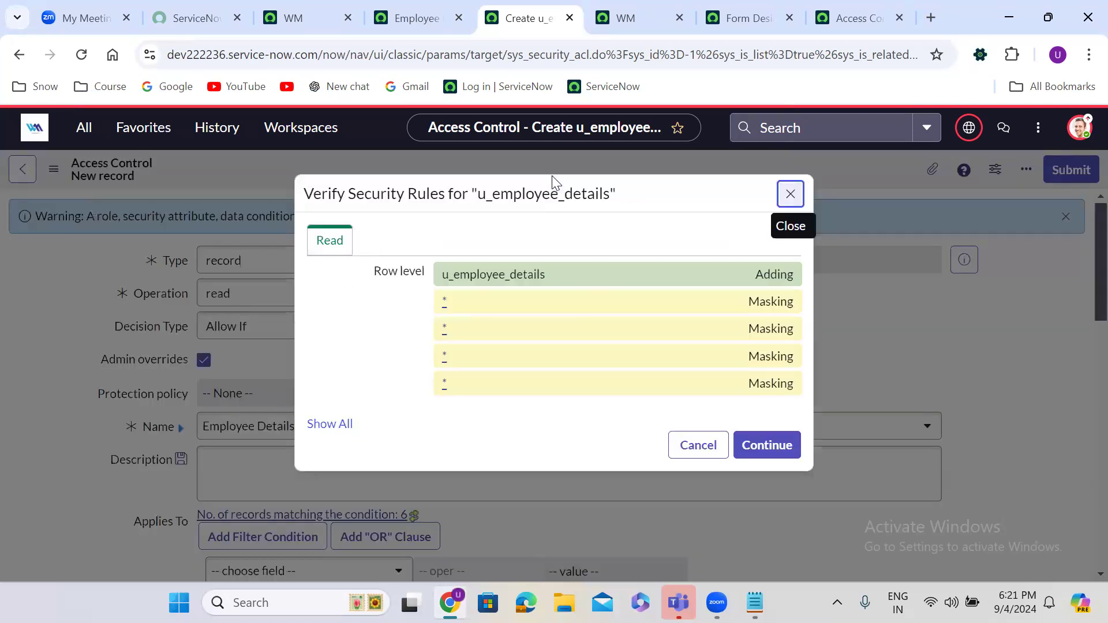
pyautogui.click(774, 446)
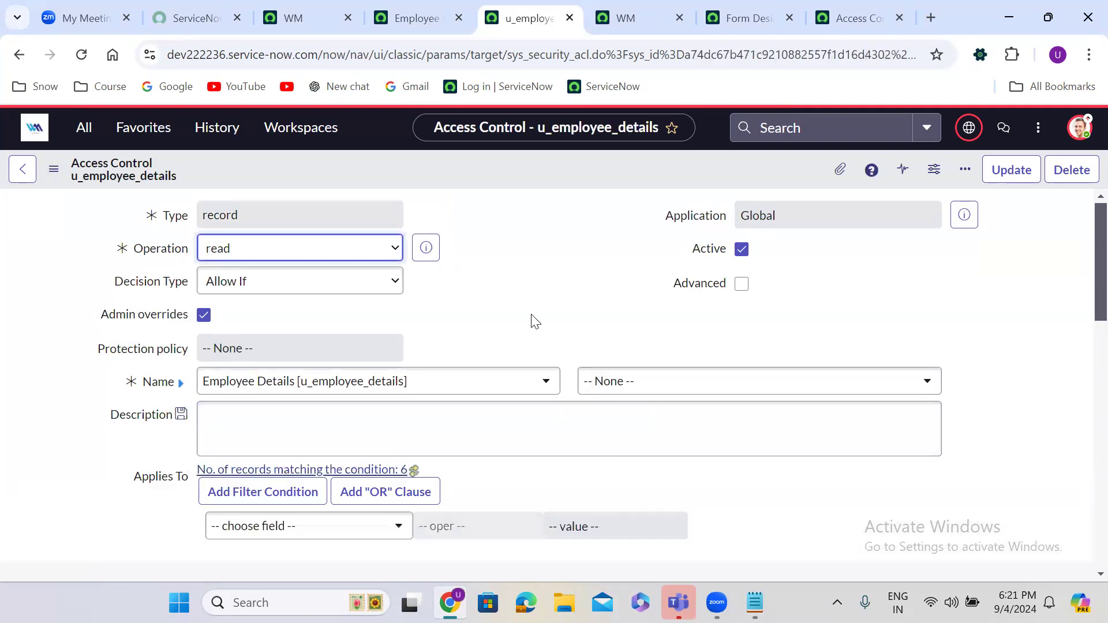
# Step: Mark the admin required-role entry for deletion
pyautogui.scroll(-10, 522, 309)
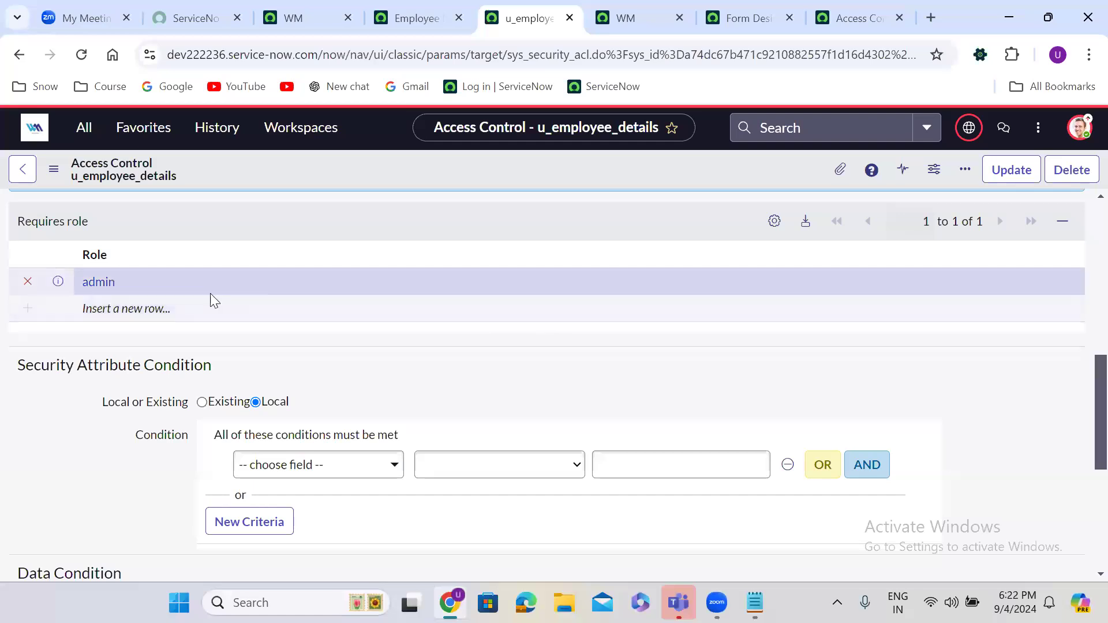
pyautogui.click(27, 282)
pyautogui.click(145, 282)
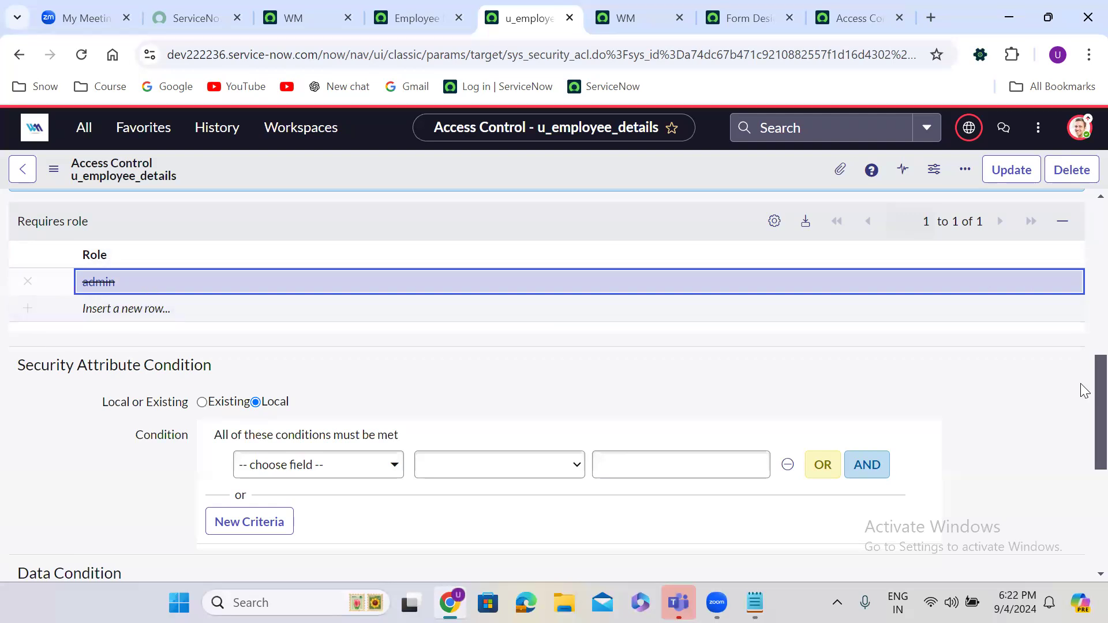
pyautogui.scroll(3, 1082, 404)
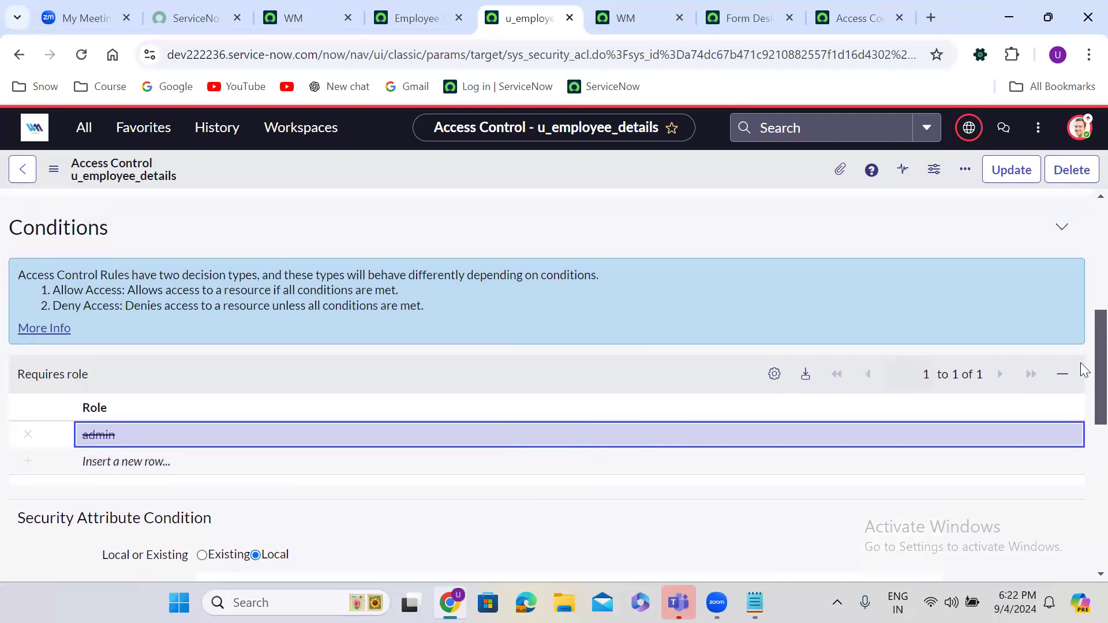
pyautogui.scroll(-1, 1080, 368)
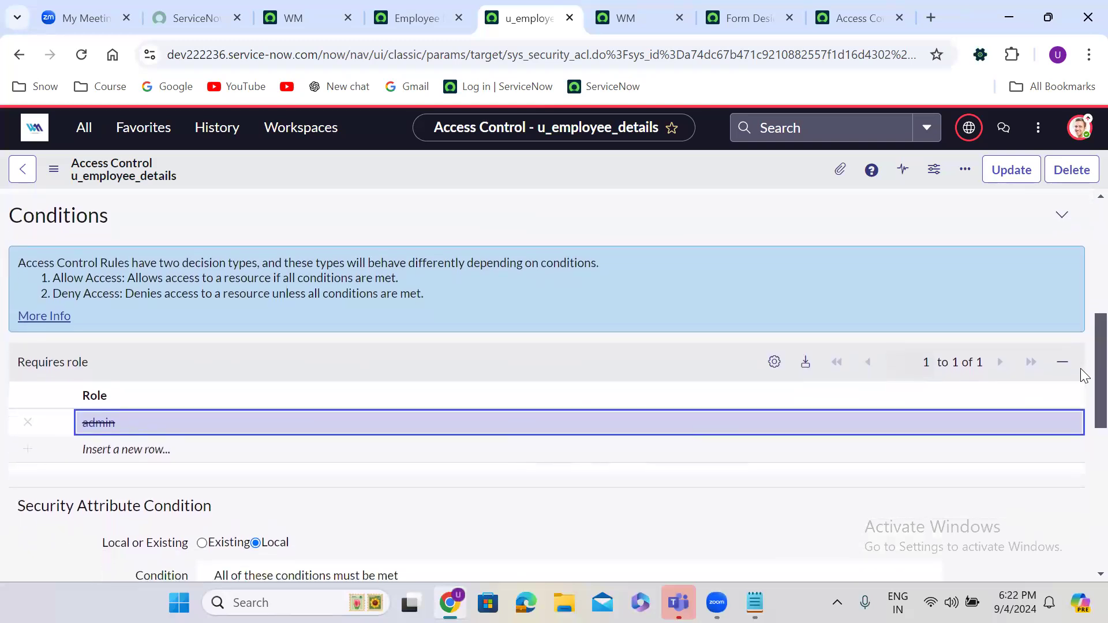
# Step: Set the ACL's security attribute to HasRightsToReadIsTrue instead of the admin role and save
pyautogui.rightClick(510, 168)
pyautogui.click(547, 179)
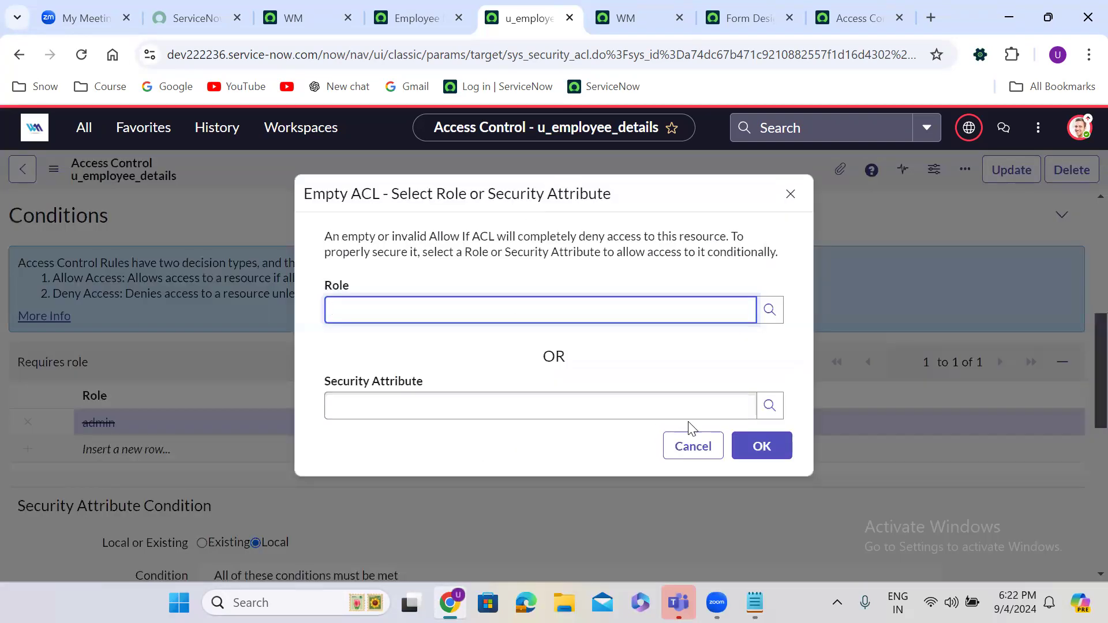
pyautogui.click(768, 405)
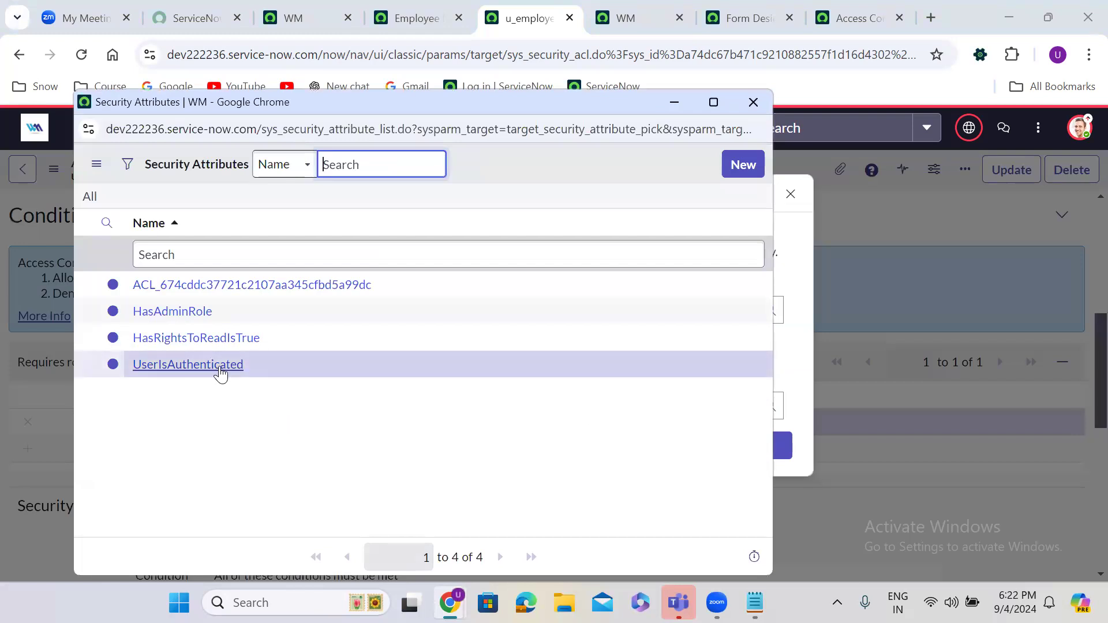
pyautogui.click(209, 343)
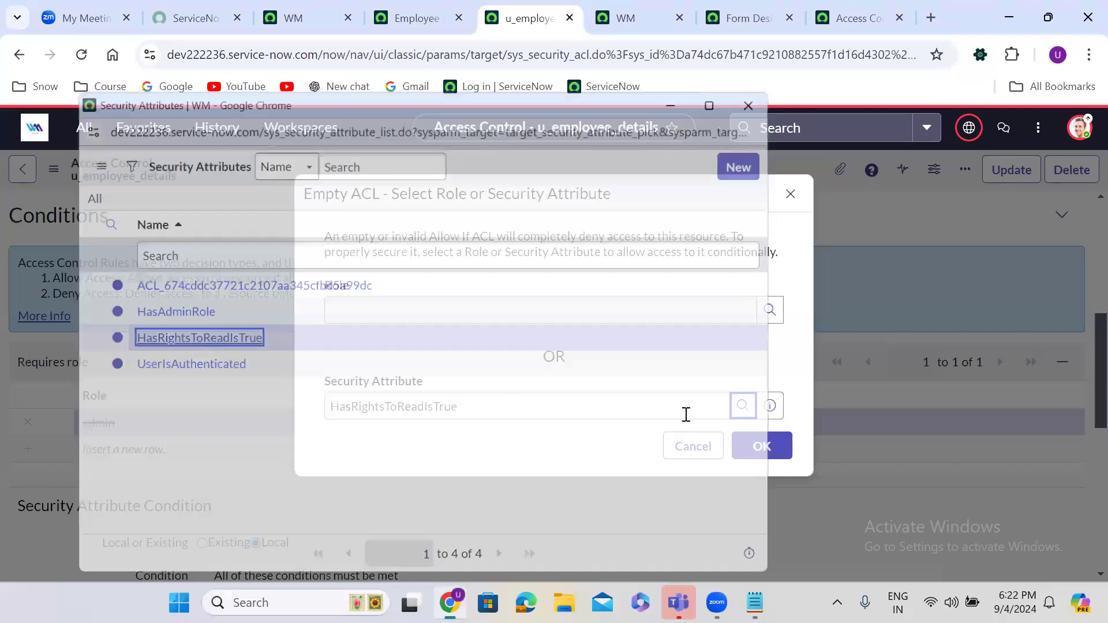
pyautogui.click(761, 446)
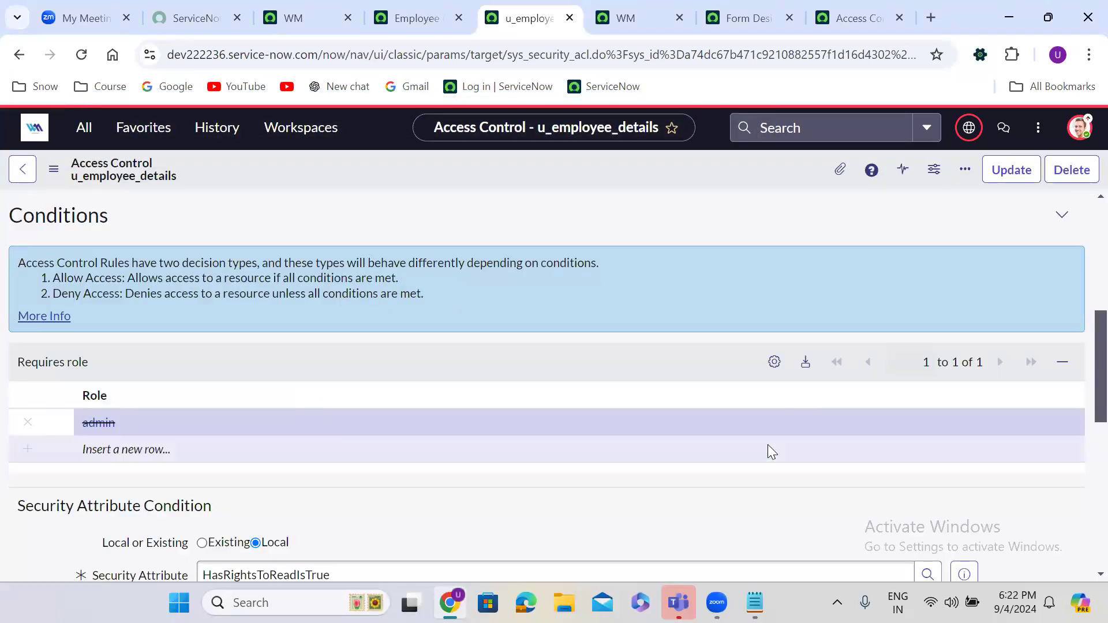
pyautogui.rightClick(497, 162)
pyautogui.click(530, 174)
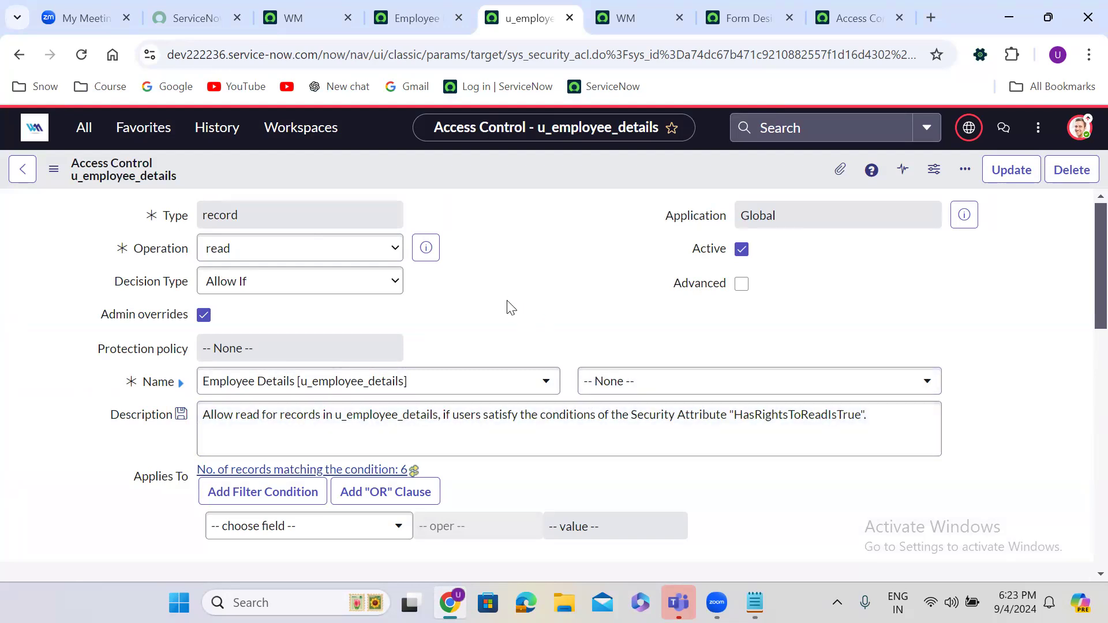
# Step: Change the Security Attribute from HasRightsToReadIsTrue to UserIsAuthenticated and save the ACL
pyautogui.scroll(-10, 511, 308)
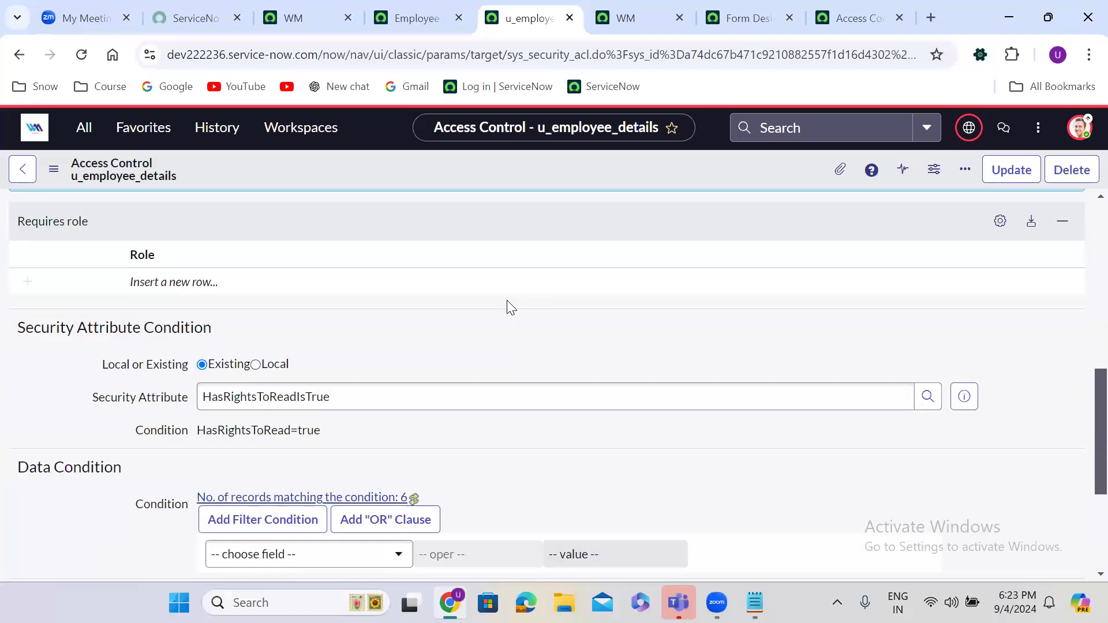
pyautogui.scroll(-1, 507, 302)
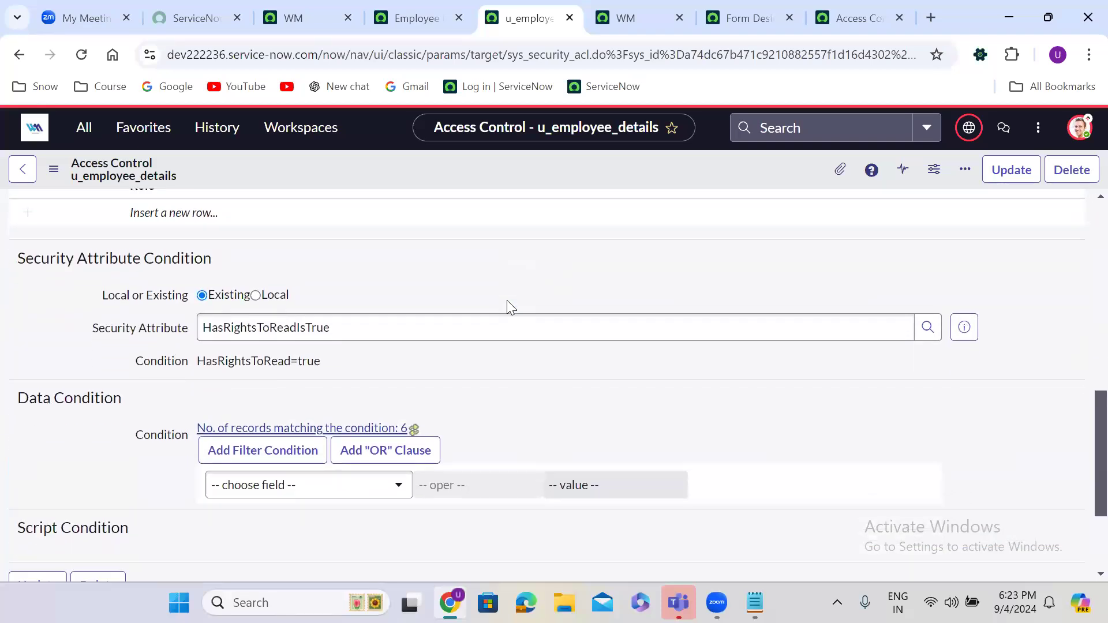
pyautogui.scroll(-1, 507, 301)
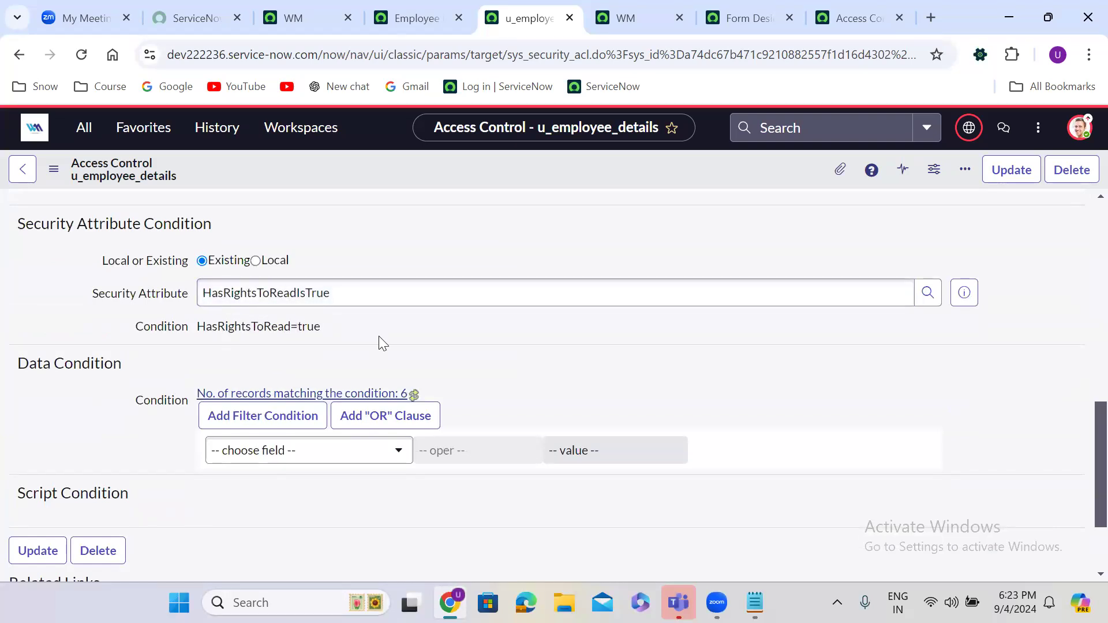
pyautogui.scroll(-2, 379, 341)
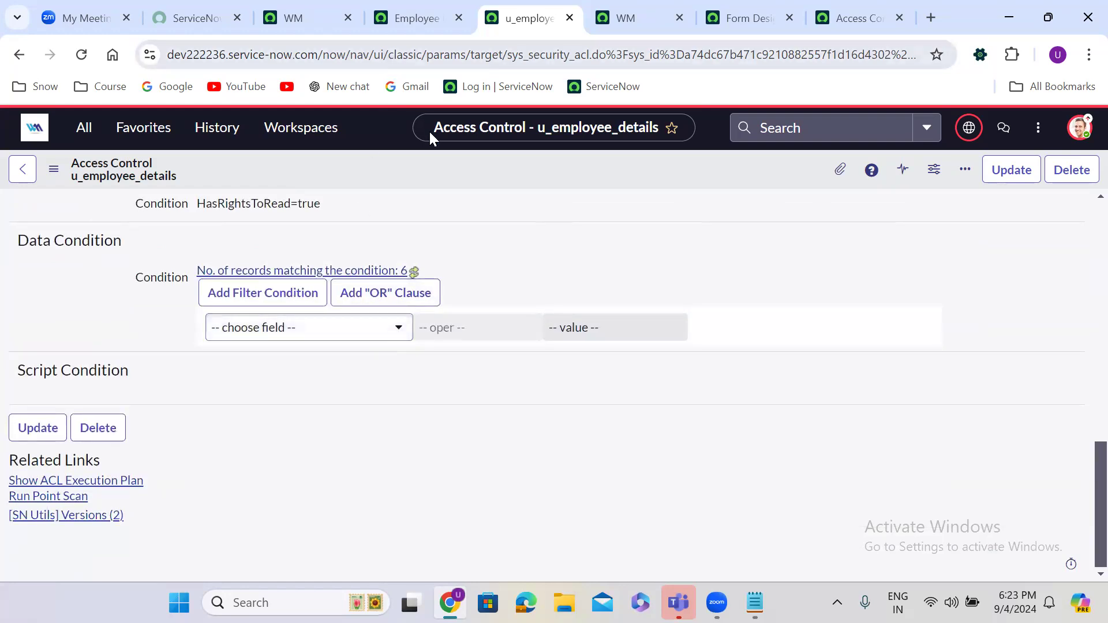
pyautogui.scroll(5, 602, 269)
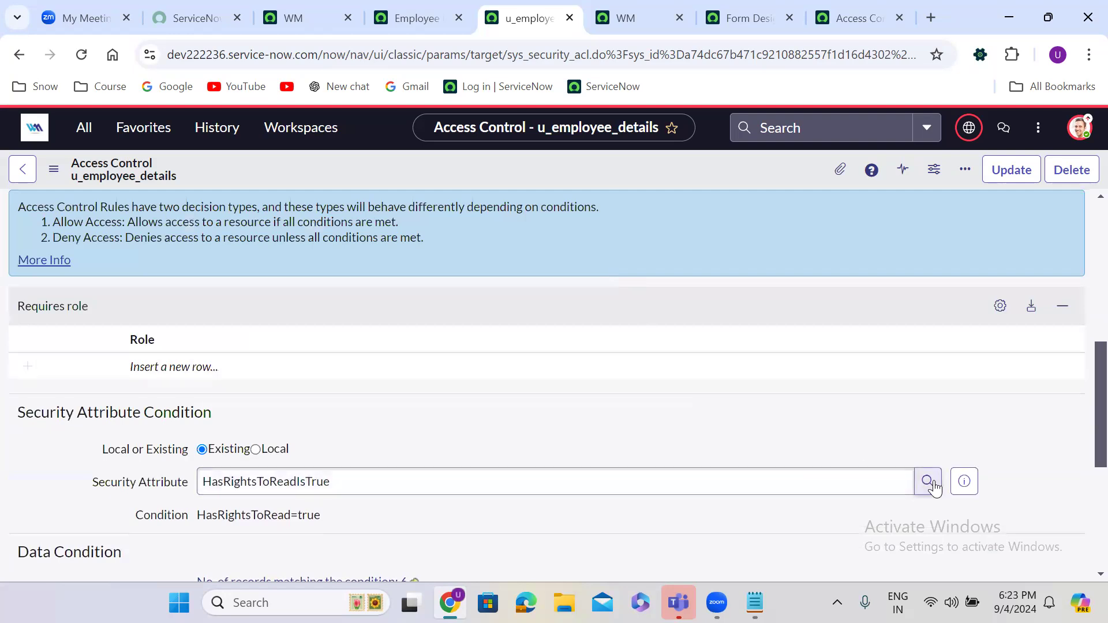
pyautogui.click(928, 481)
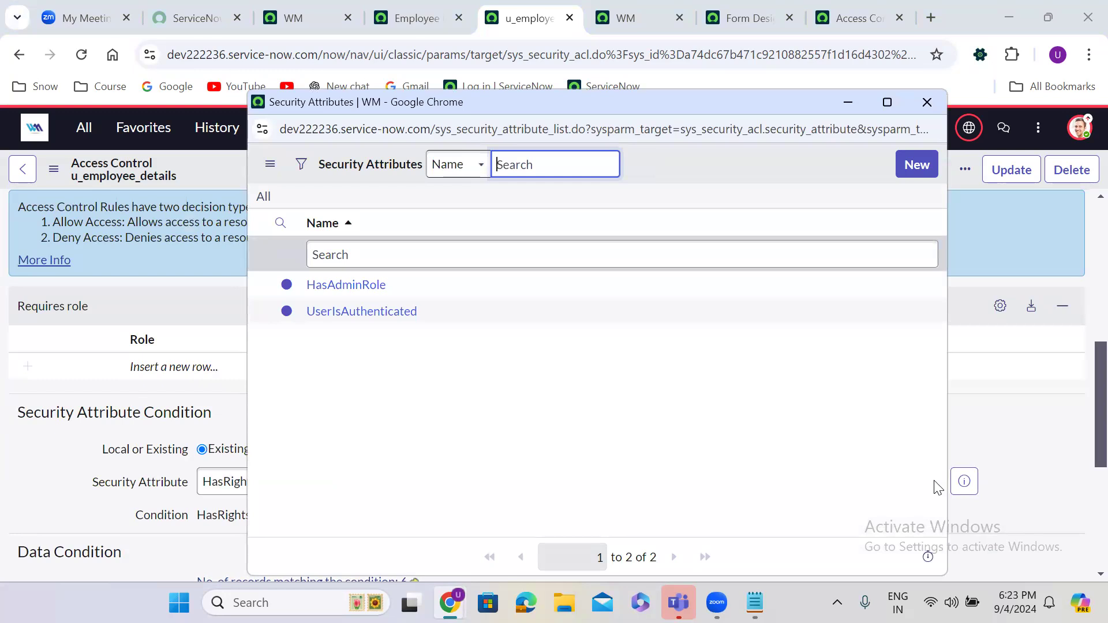
pyautogui.click(386, 312)
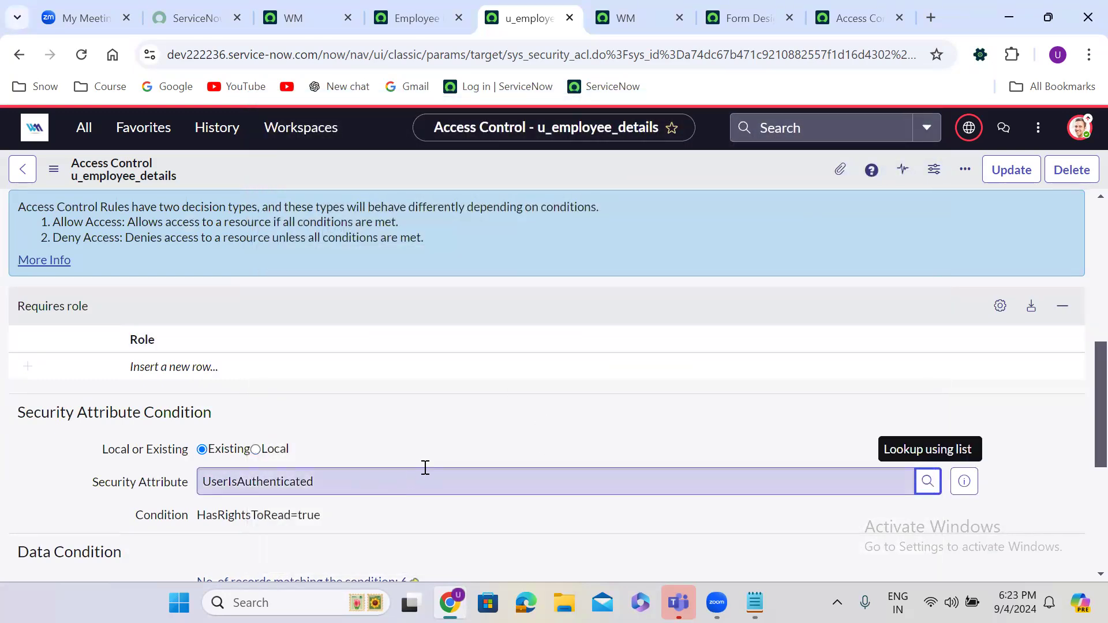
pyautogui.rightClick(464, 169)
pyautogui.click(507, 174)
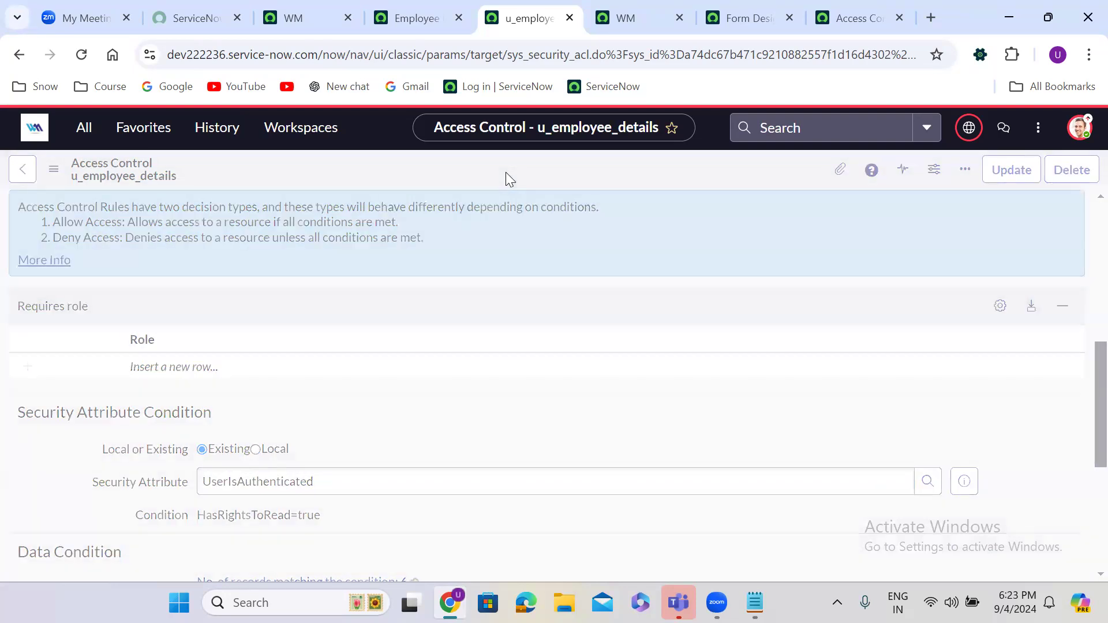
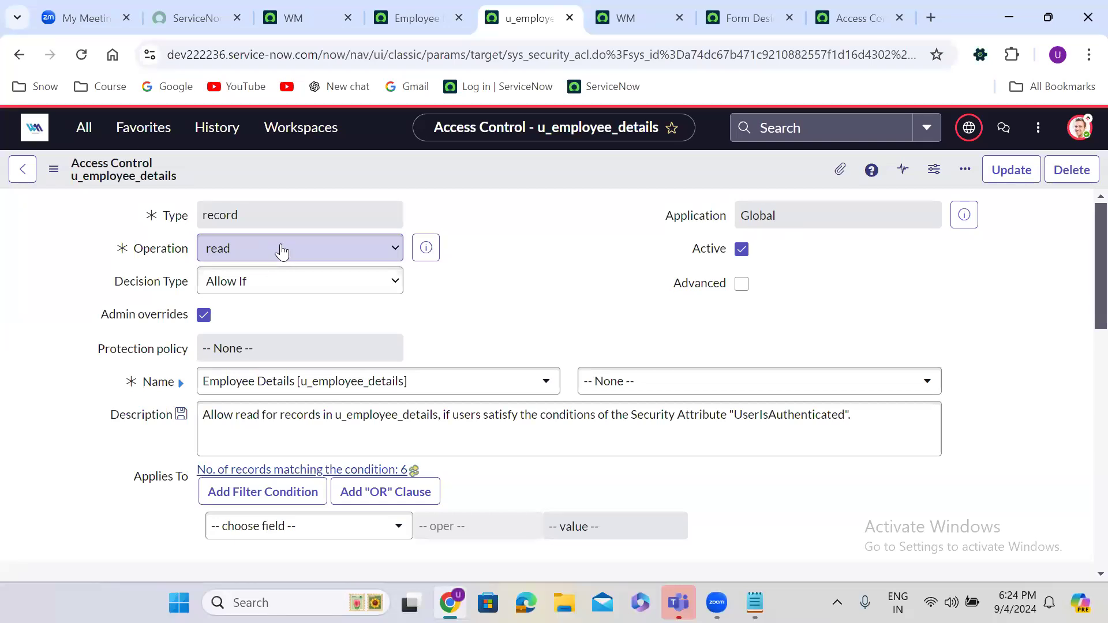
# Step: Impersonate the test user from the Creator Studio avatar menu
pyautogui.click(289, 14)
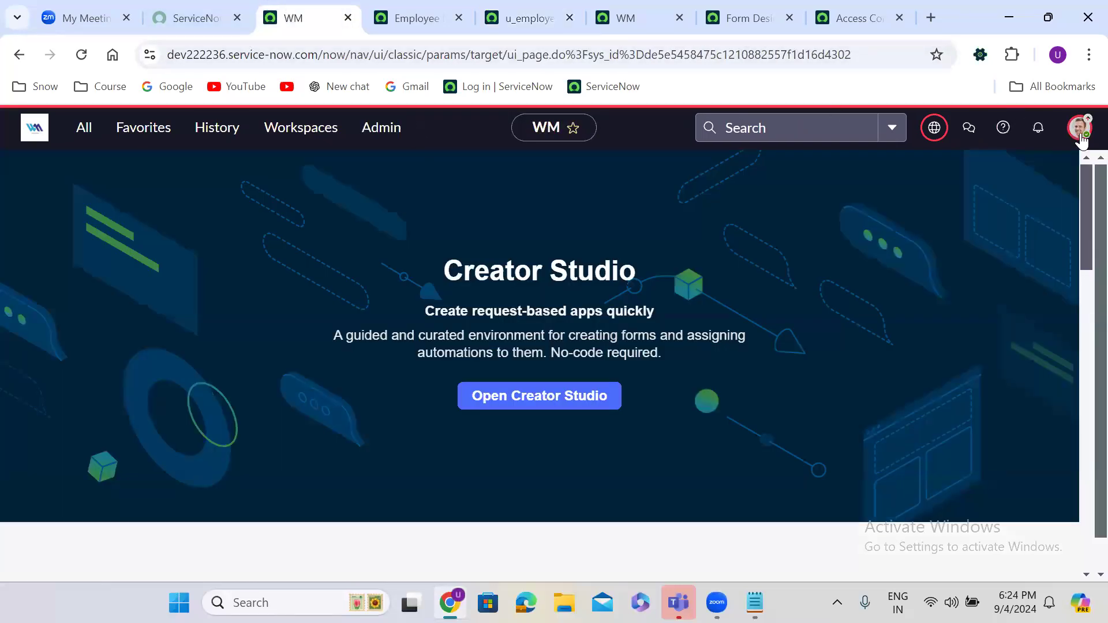
pyautogui.click(1080, 129)
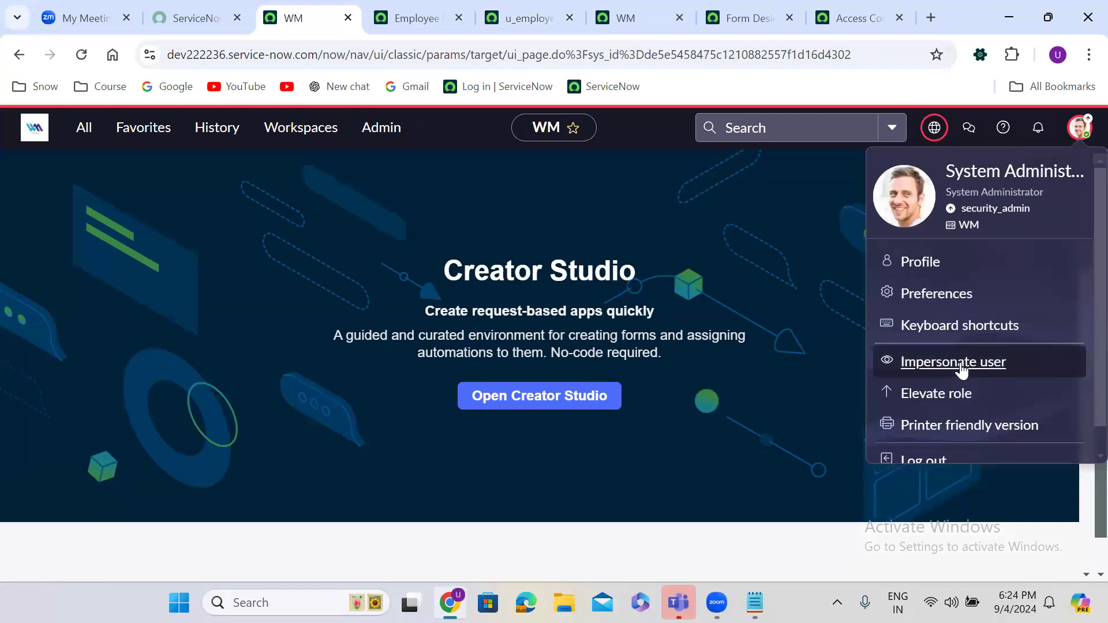
pyautogui.click(960, 362)
pyautogui.click(410, 376)
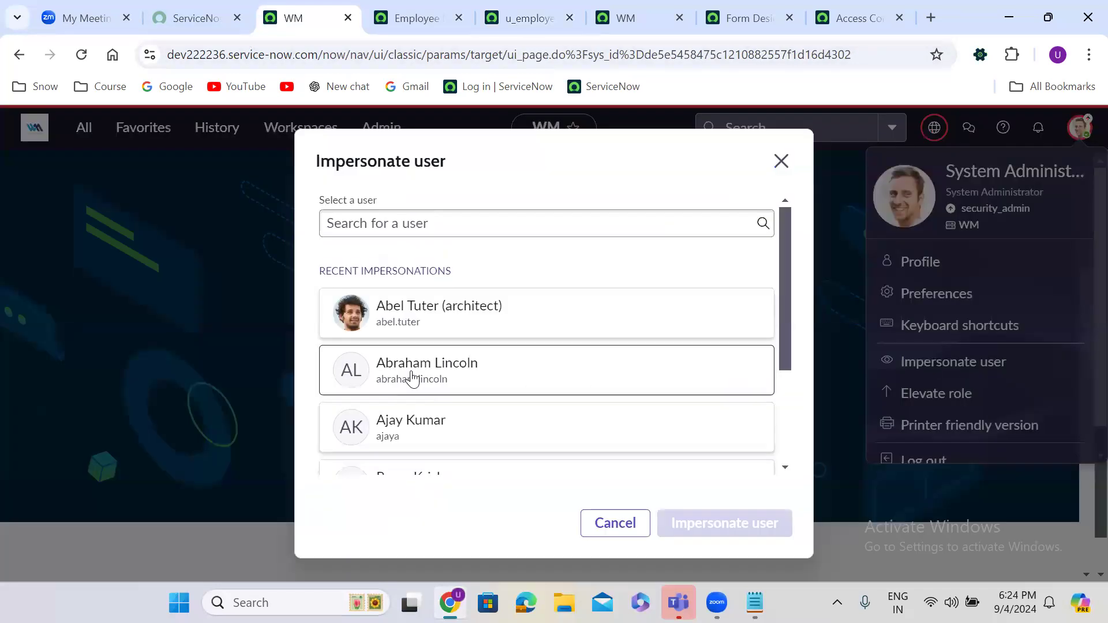
pyautogui.click(710, 521)
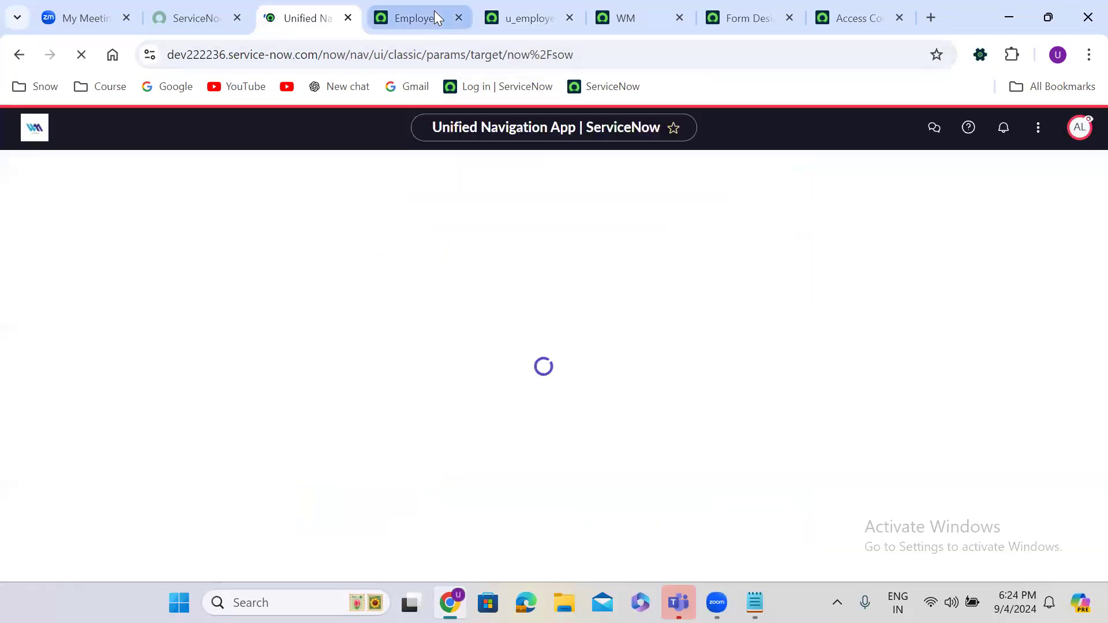
# Step: As the test user, reload the Employee Details list, open the first record, and return to the list
pyautogui.click(434, 13)
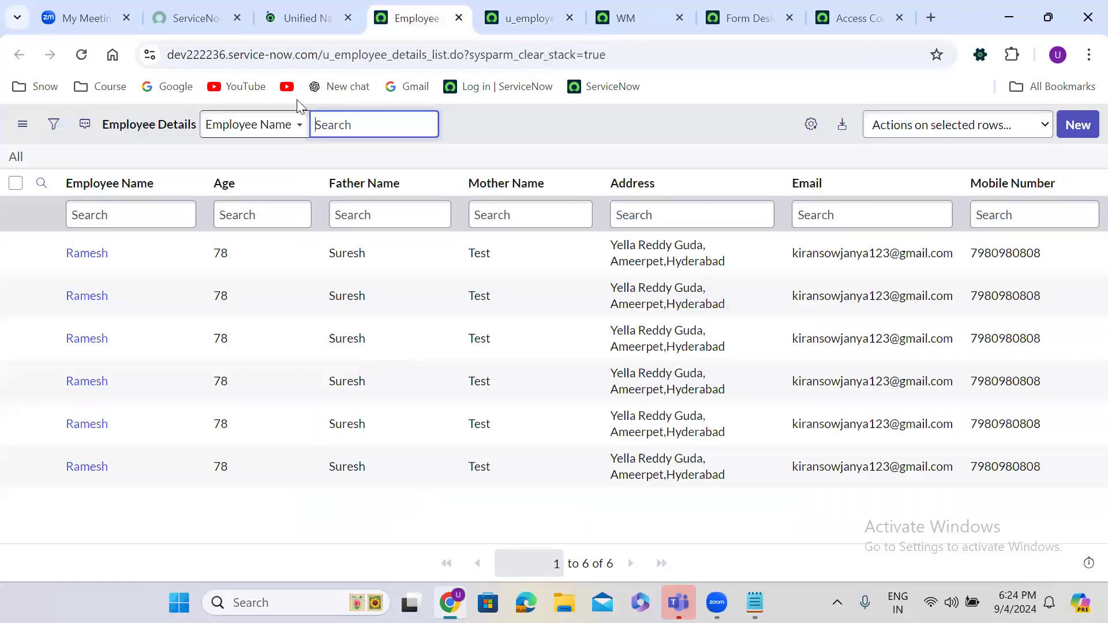
pyautogui.click(77, 50)
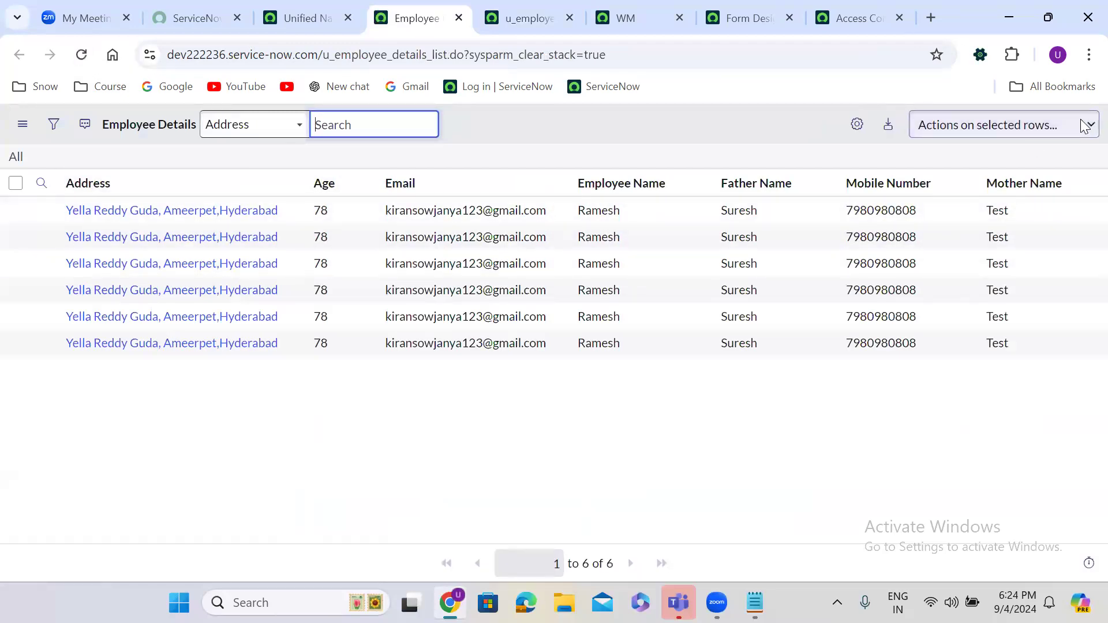
pyautogui.click(130, 211)
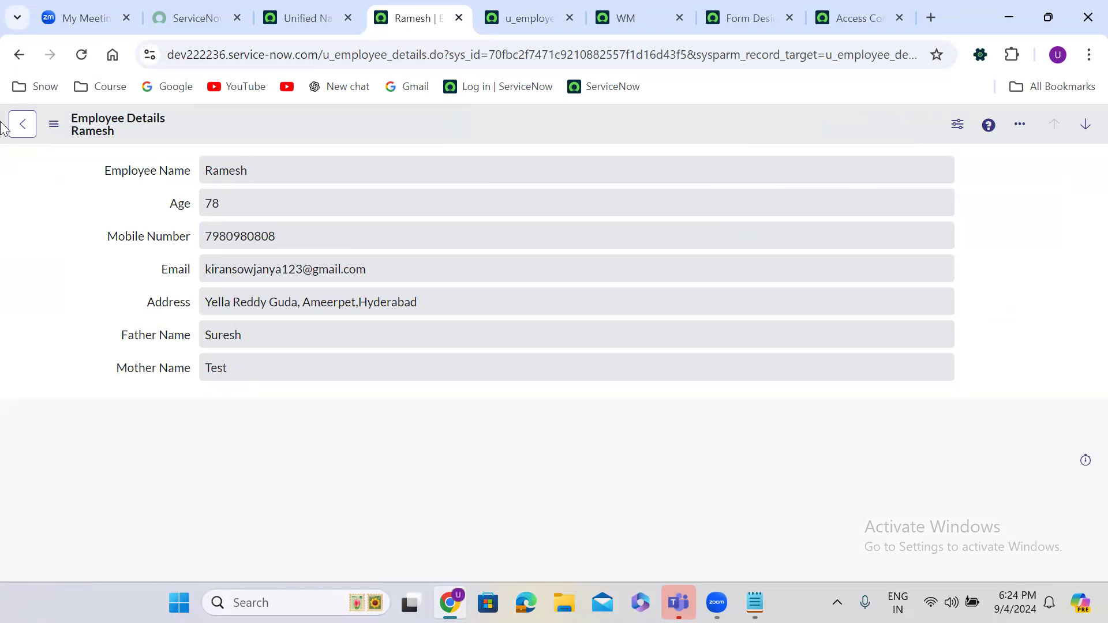
pyautogui.click(20, 54)
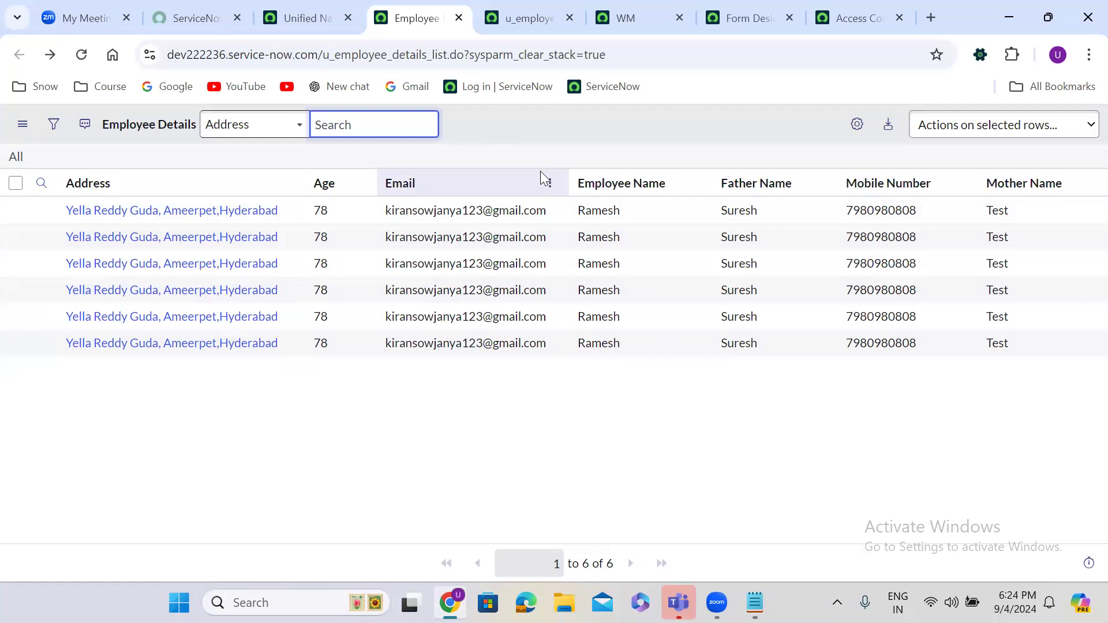
pyautogui.click(521, 20)
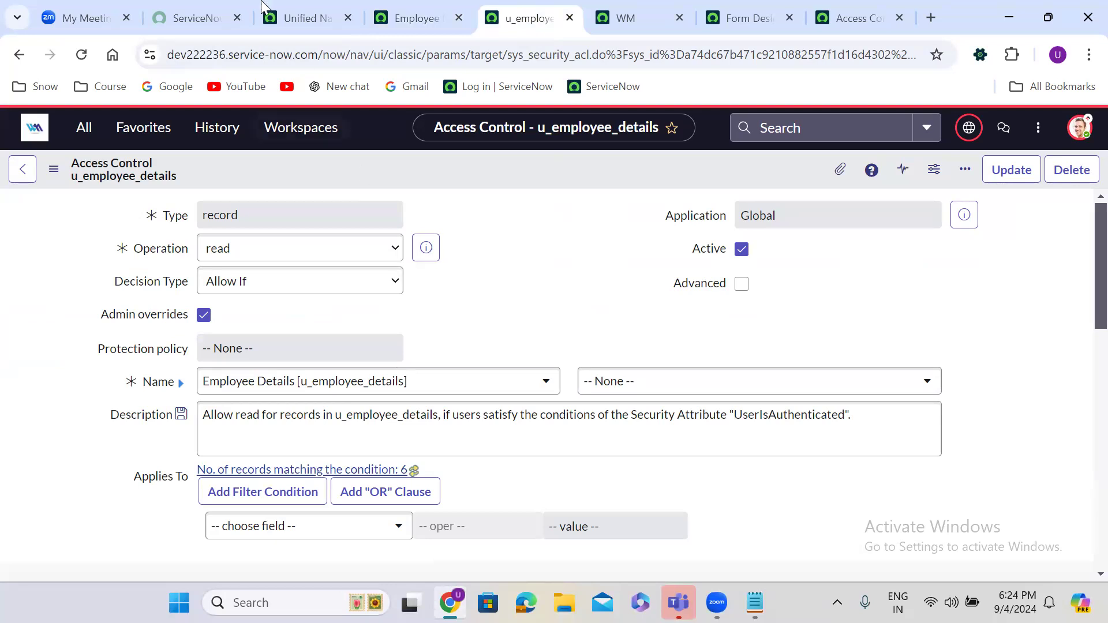
# Step: Switch impersonation to the second test user
pyautogui.click(285, 19)
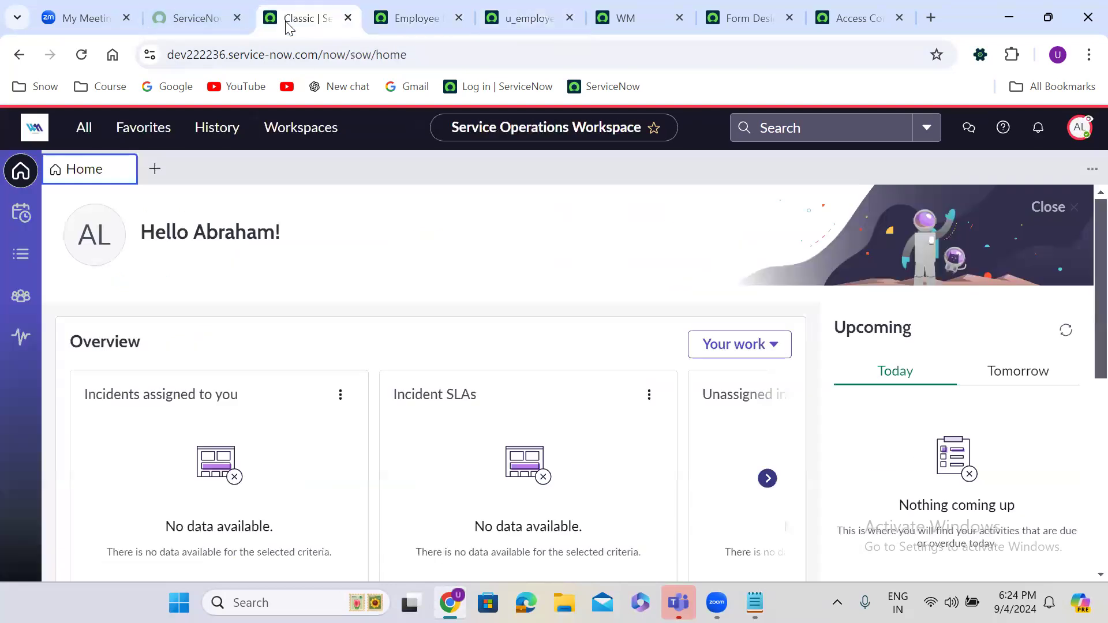
pyautogui.click(1080, 127)
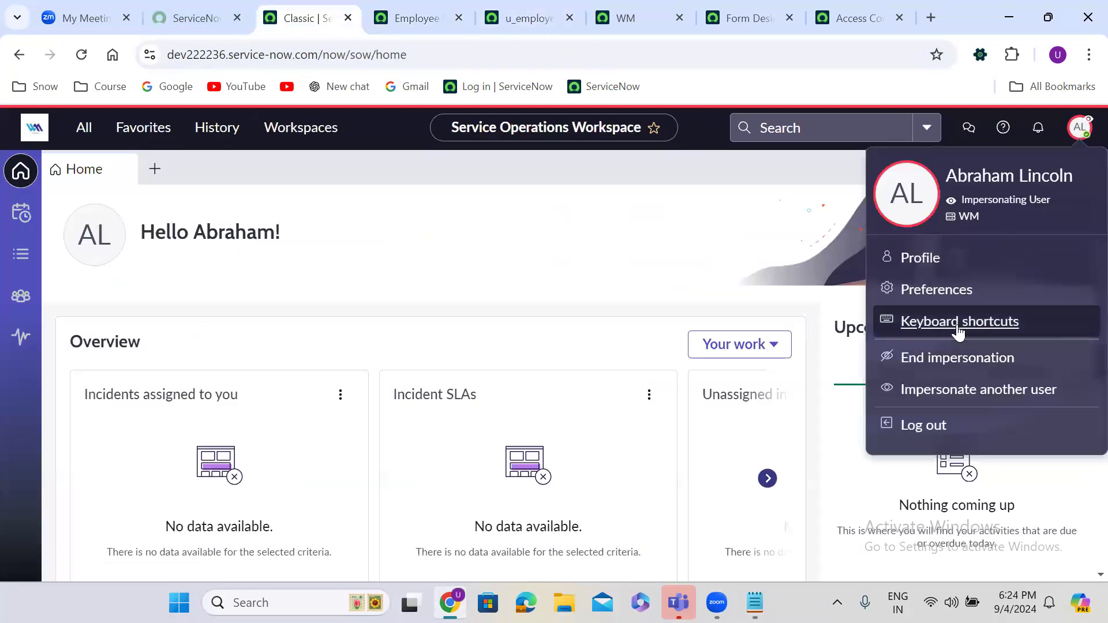
pyautogui.click(958, 392)
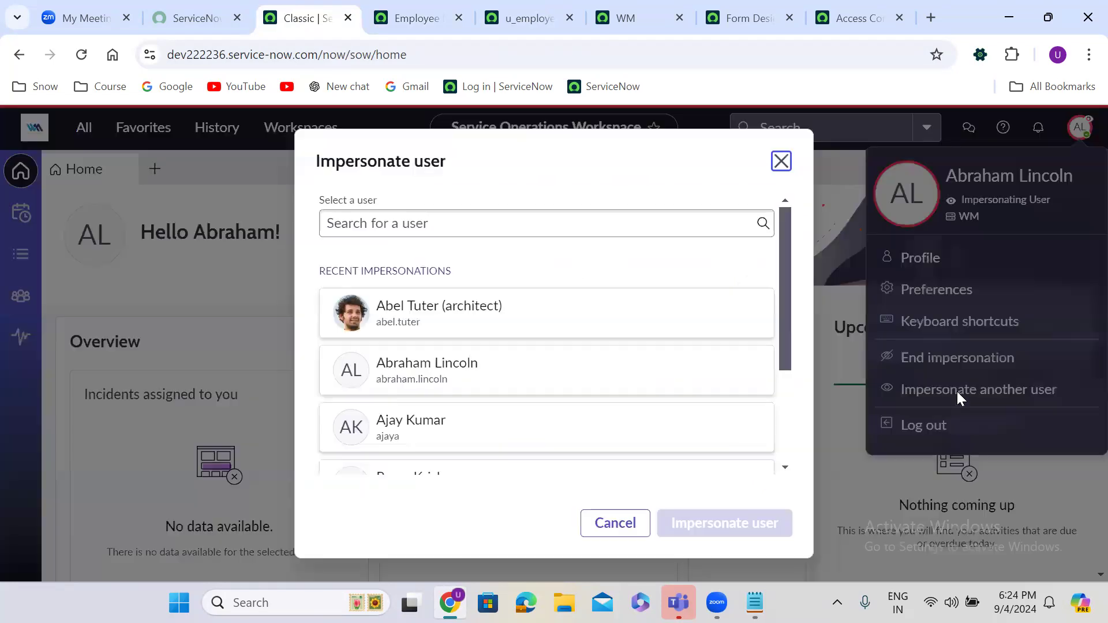
pyautogui.click(437, 427)
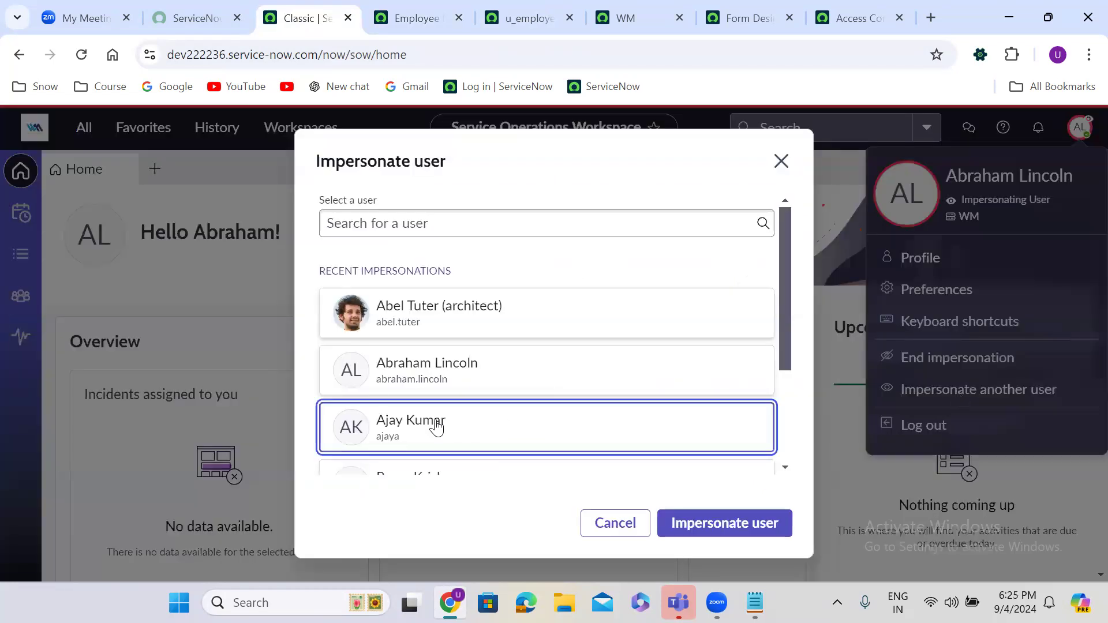
pyautogui.click(731, 524)
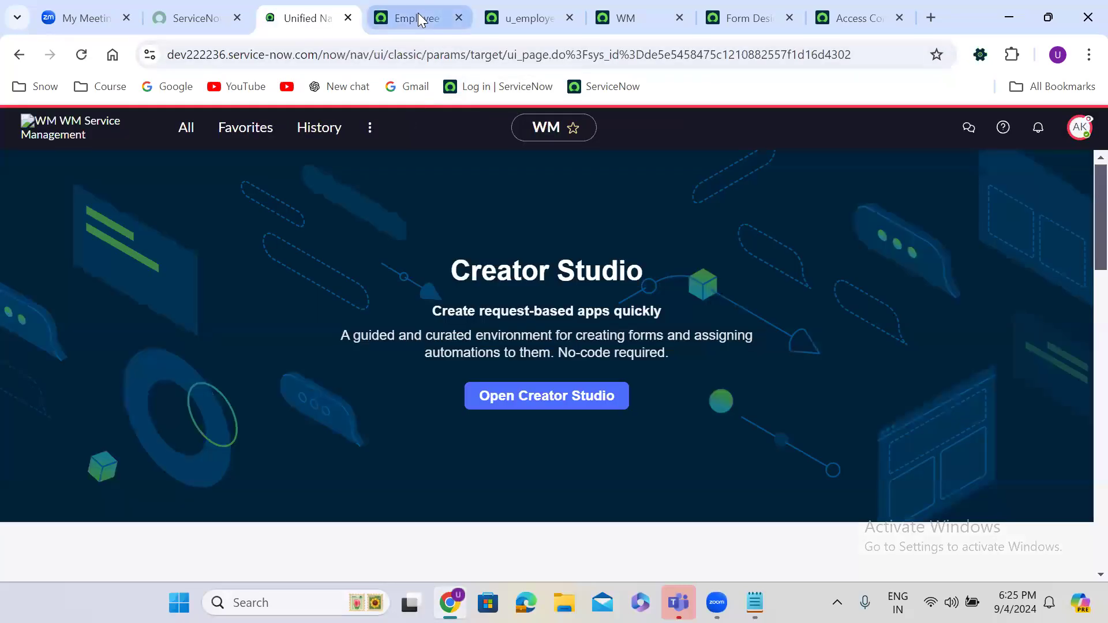
# Step: Reload the Employee Details list as the second user and open the first record
pyautogui.click(418, 18)
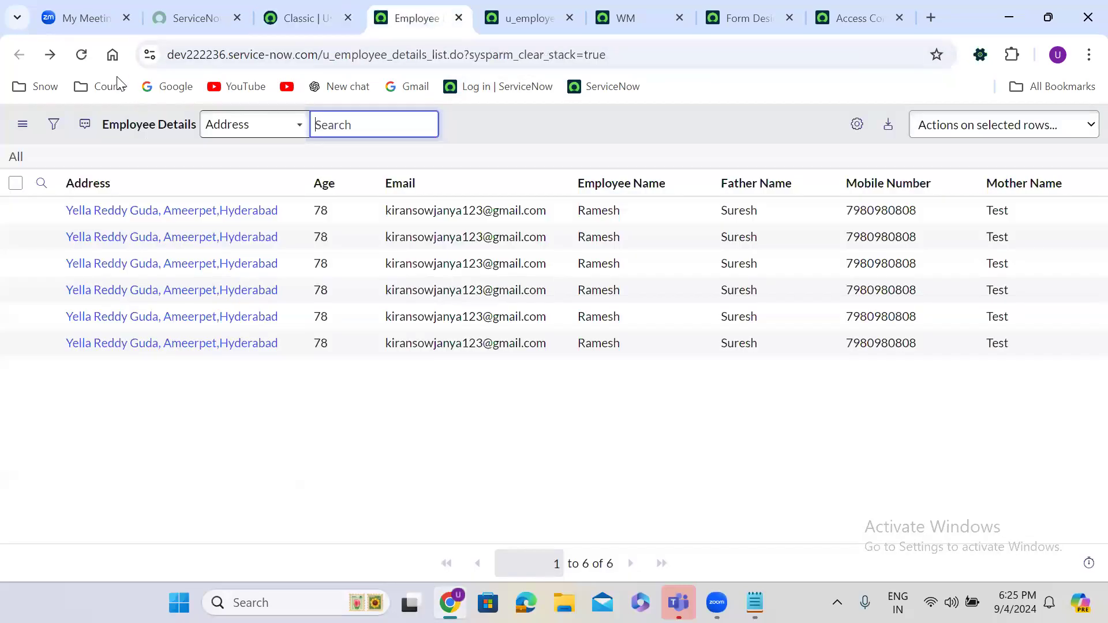
pyautogui.click(81, 55)
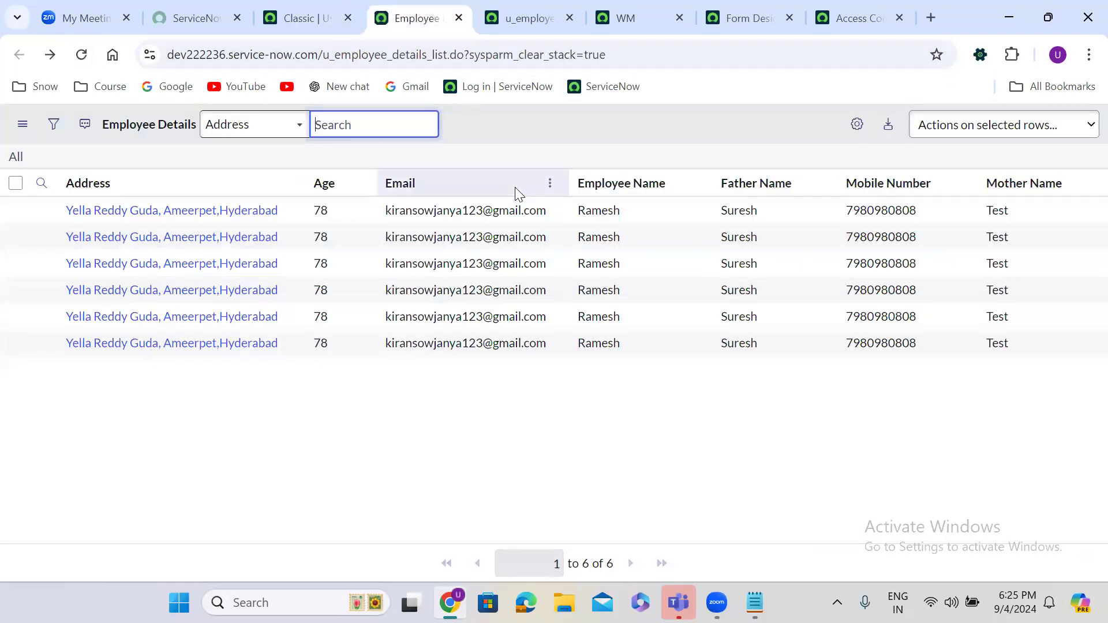
pyautogui.click(154, 210)
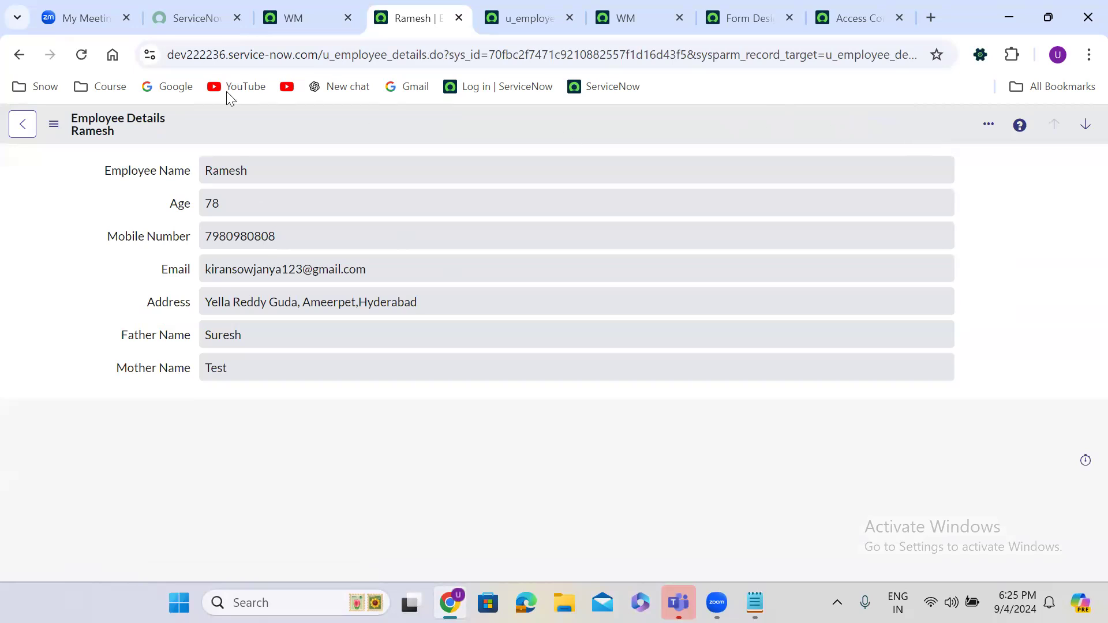
pyautogui.click(19, 54)
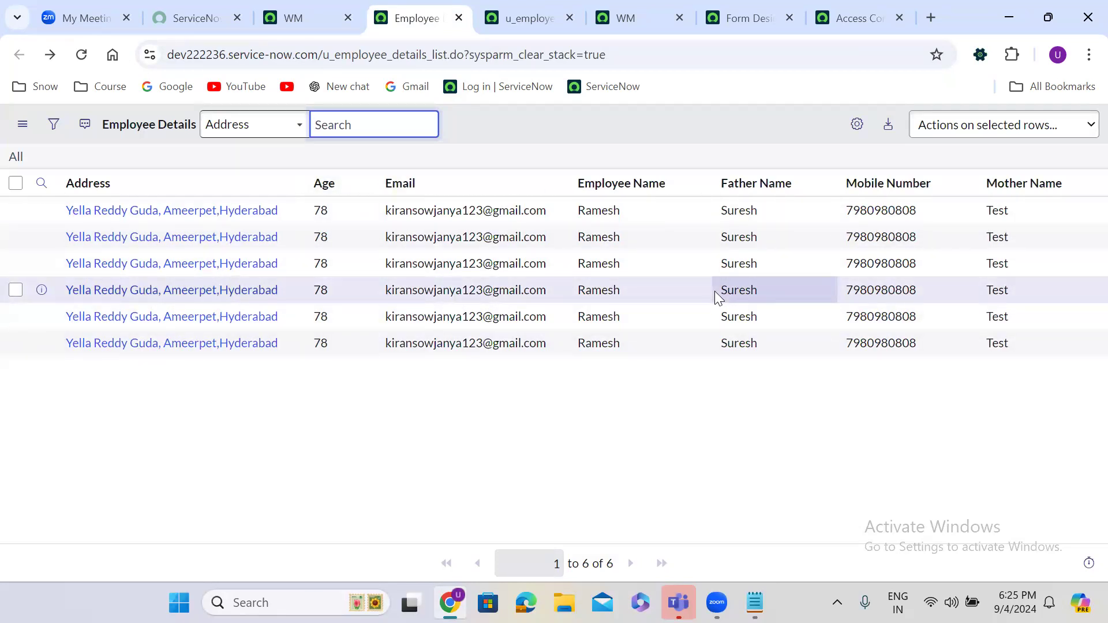
# Step: End the impersonation and return to the Employee Details read access rule
pyautogui.click(305, 18)
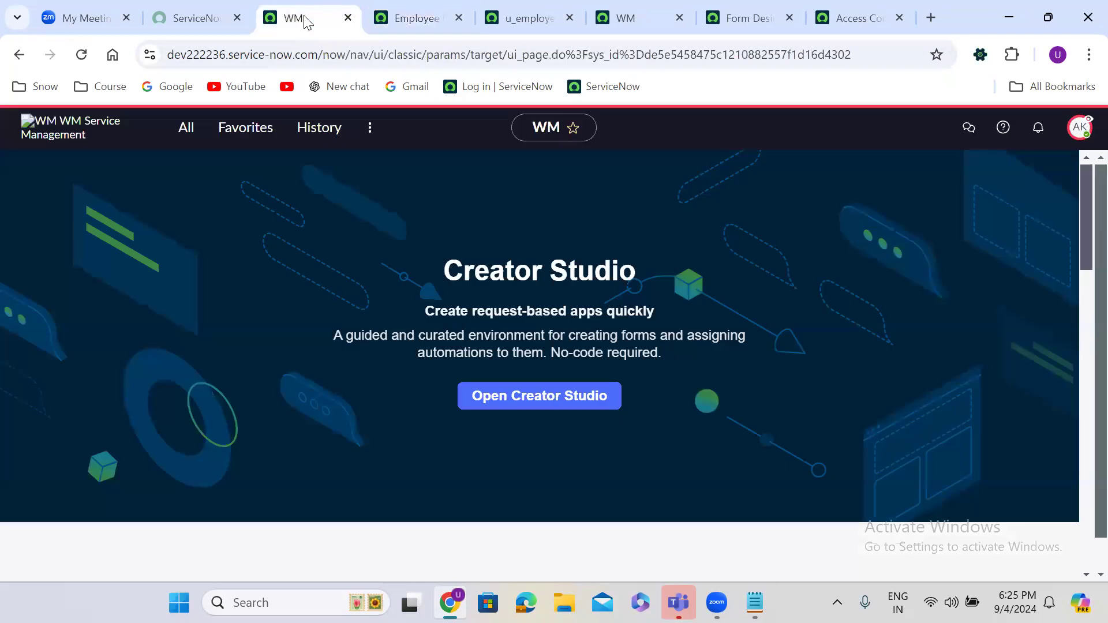
pyautogui.click(1080, 127)
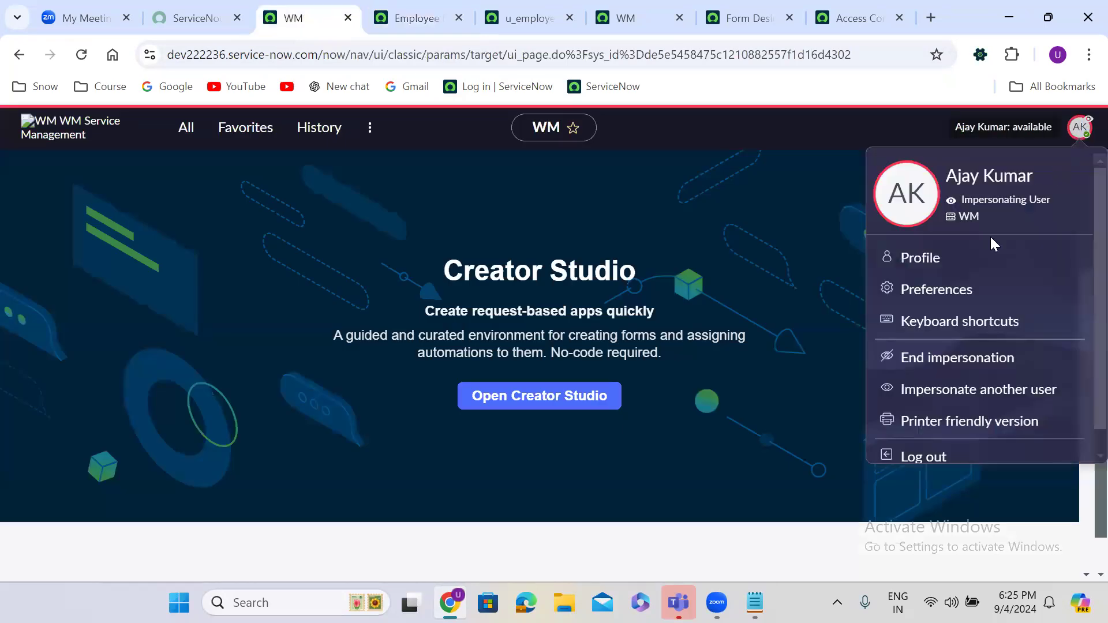
pyautogui.click(959, 359)
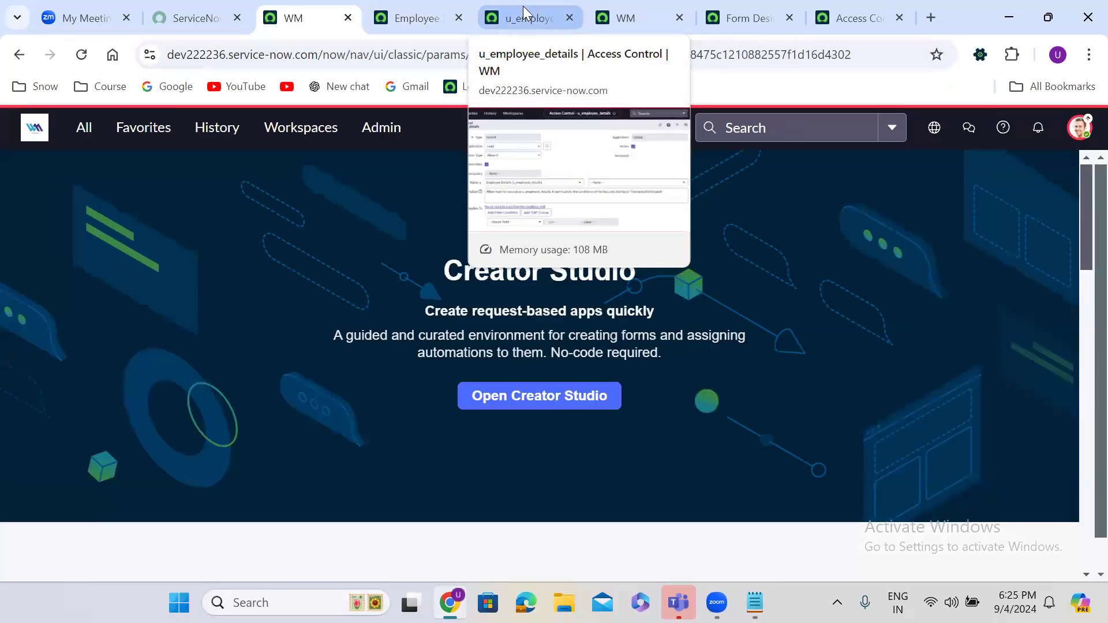
pyautogui.click(524, 13)
pyautogui.click(379, 4)
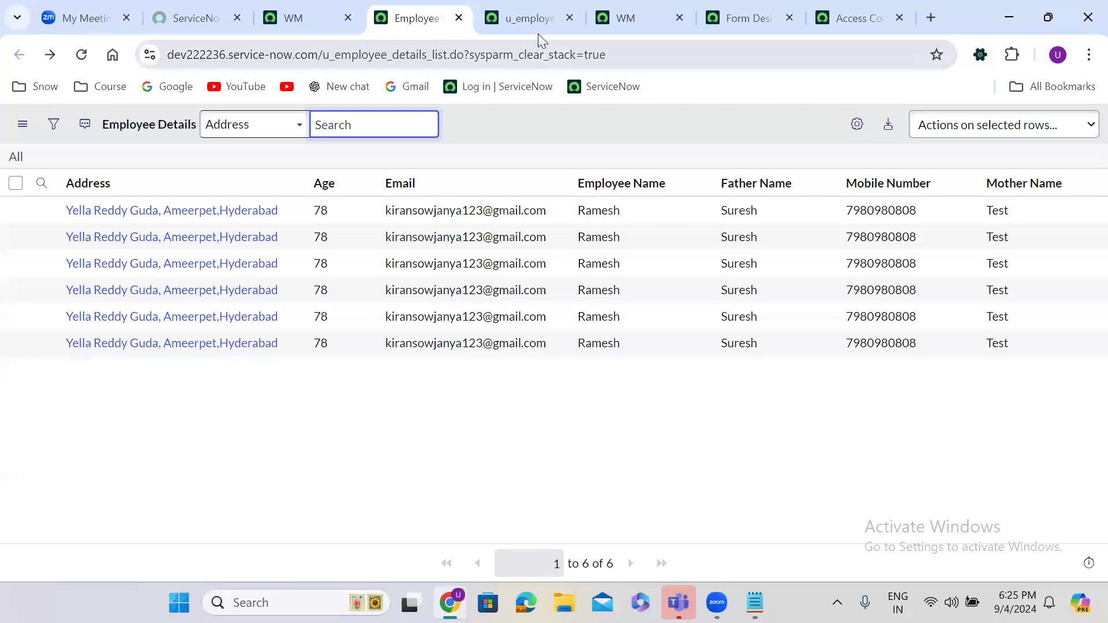
pyautogui.click(532, 13)
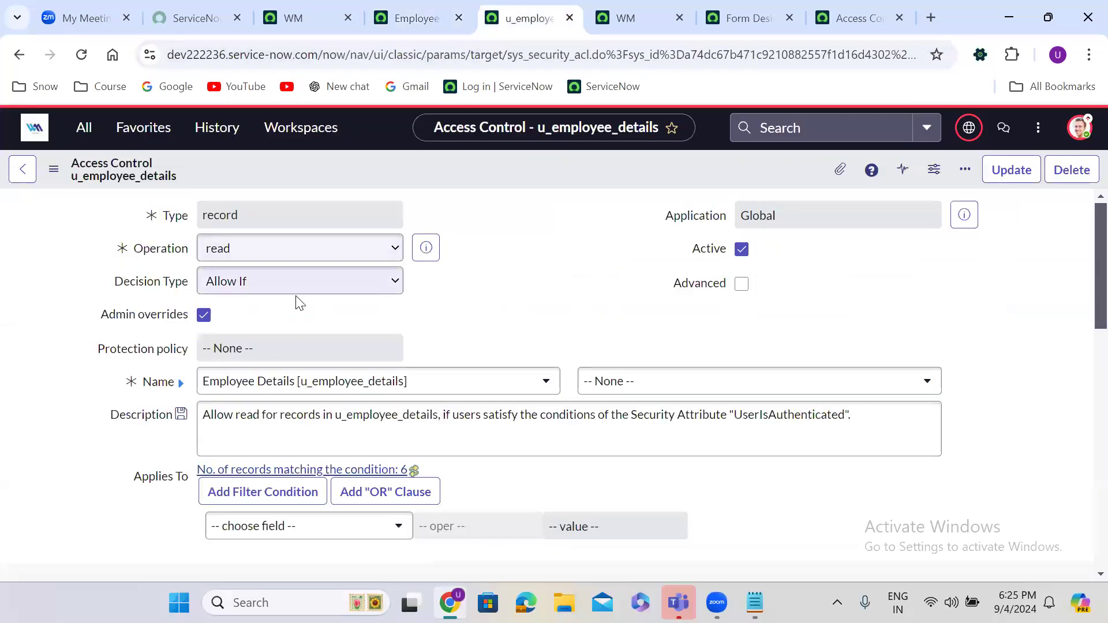
# Step: Change the rule's operation to write and Insert and Stay it as a new u_employee_details ACL
pyautogui.click(245, 252)
pyautogui.click(248, 379)
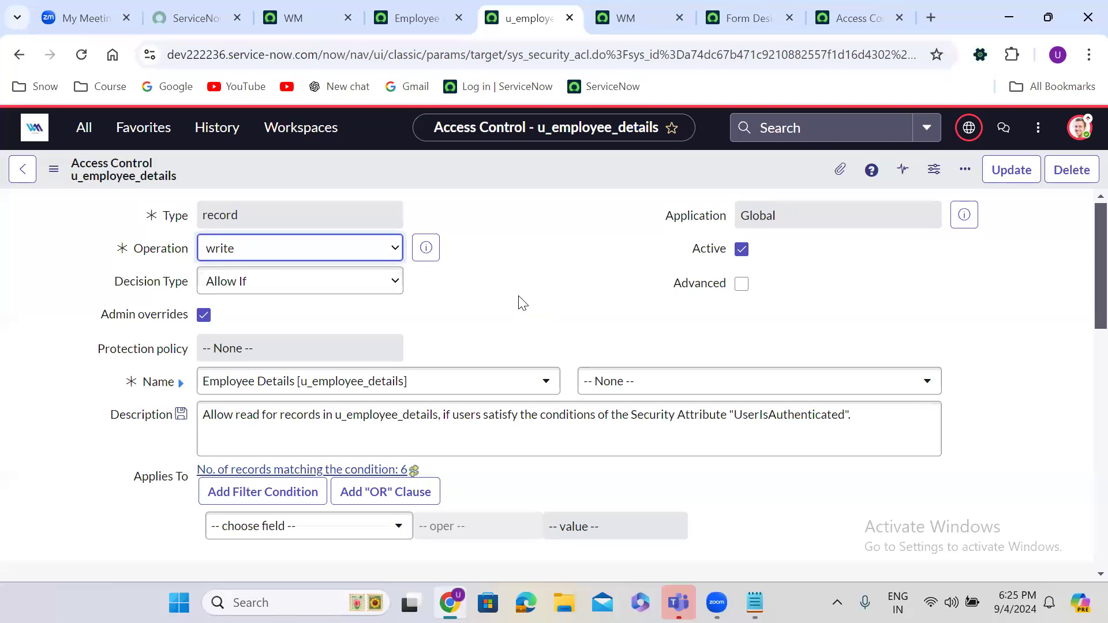
pyautogui.rightClick(471, 167)
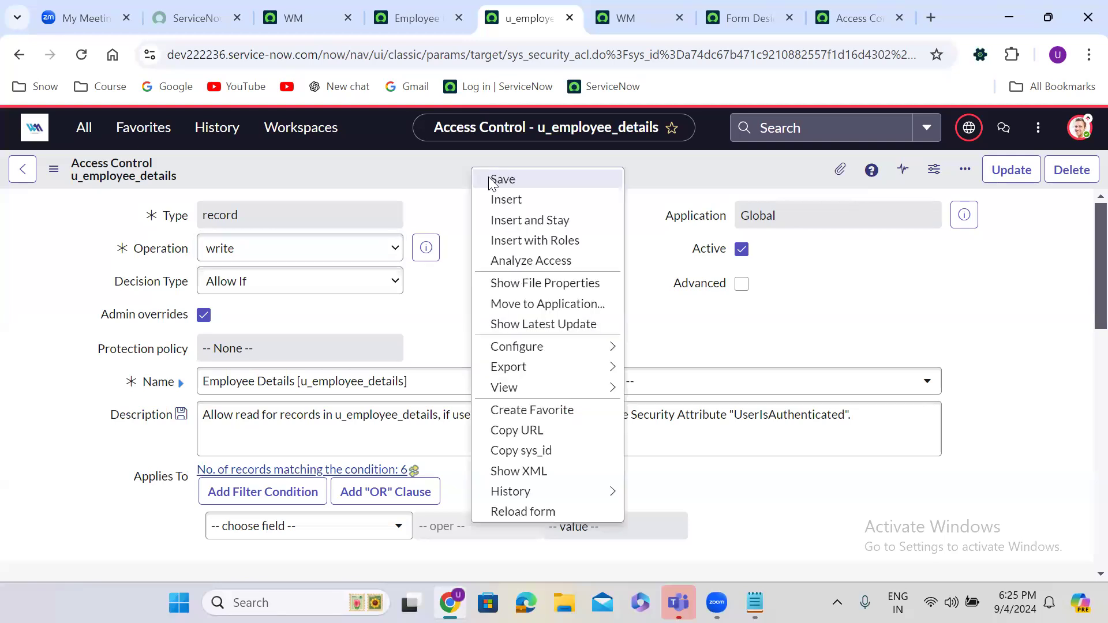
pyautogui.click(526, 221)
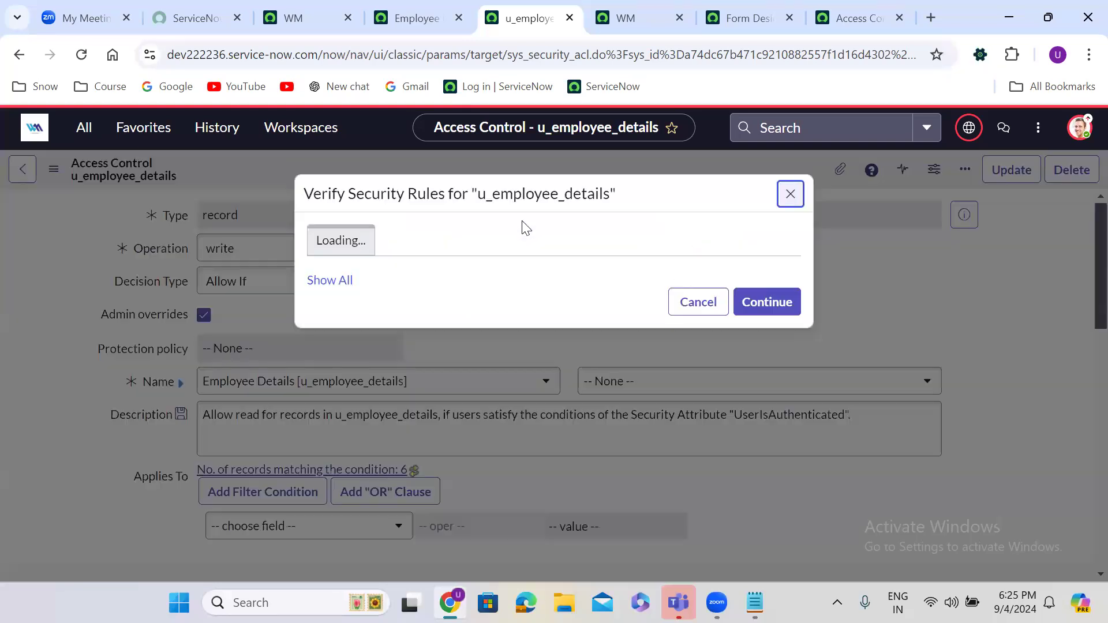
pyautogui.click(774, 418)
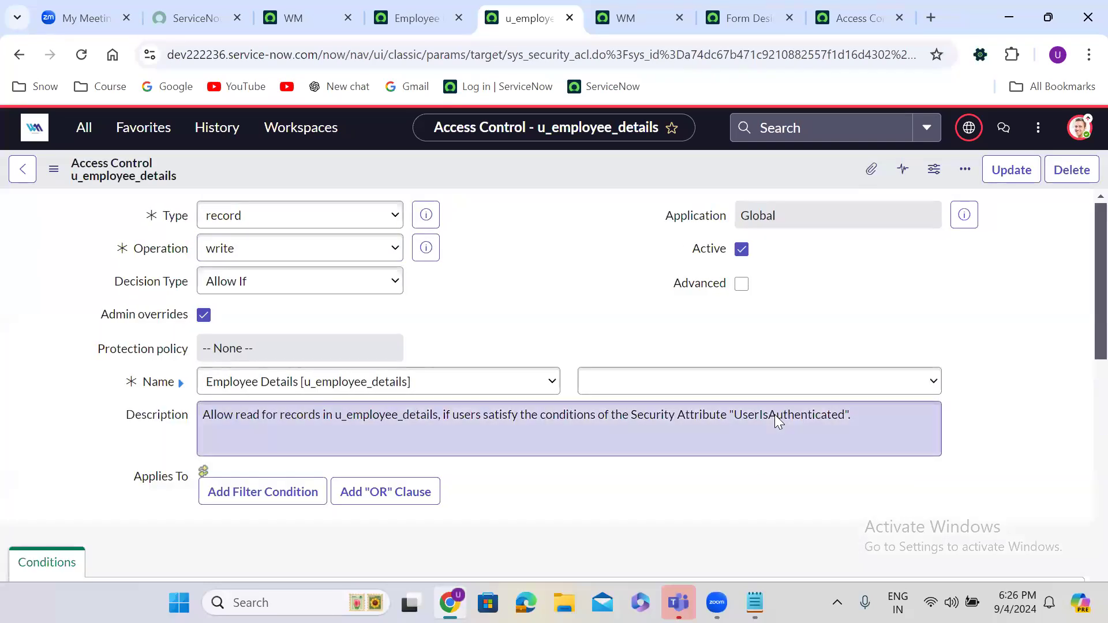
pyautogui.click(309, 13)
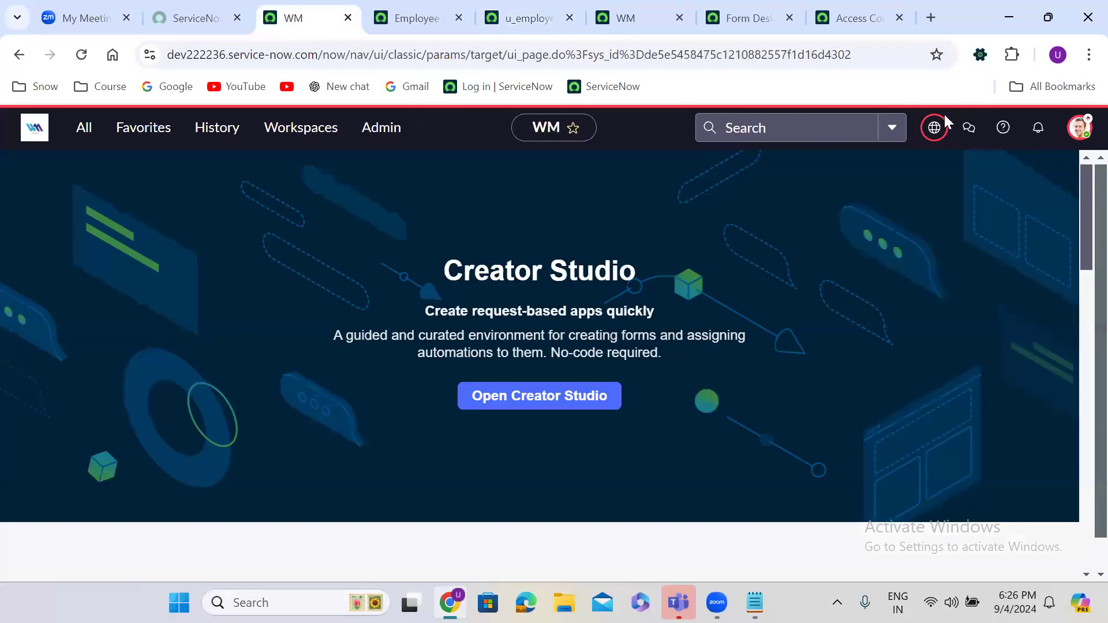
# Step: Impersonate the test user from the avatar menu
pyautogui.click(1078, 130)
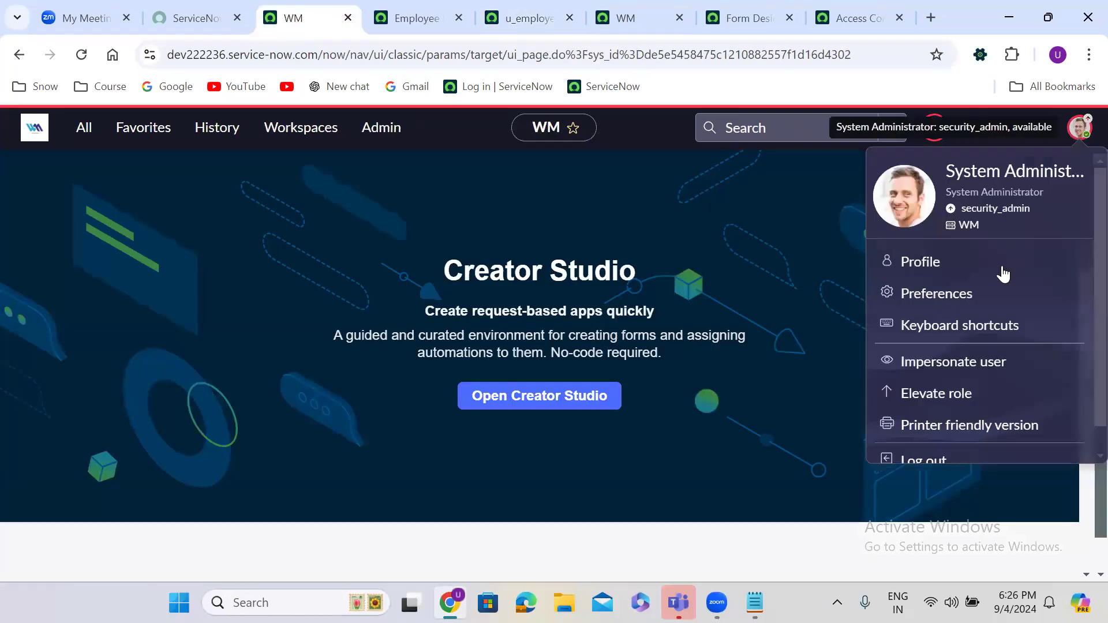
pyautogui.click(957, 361)
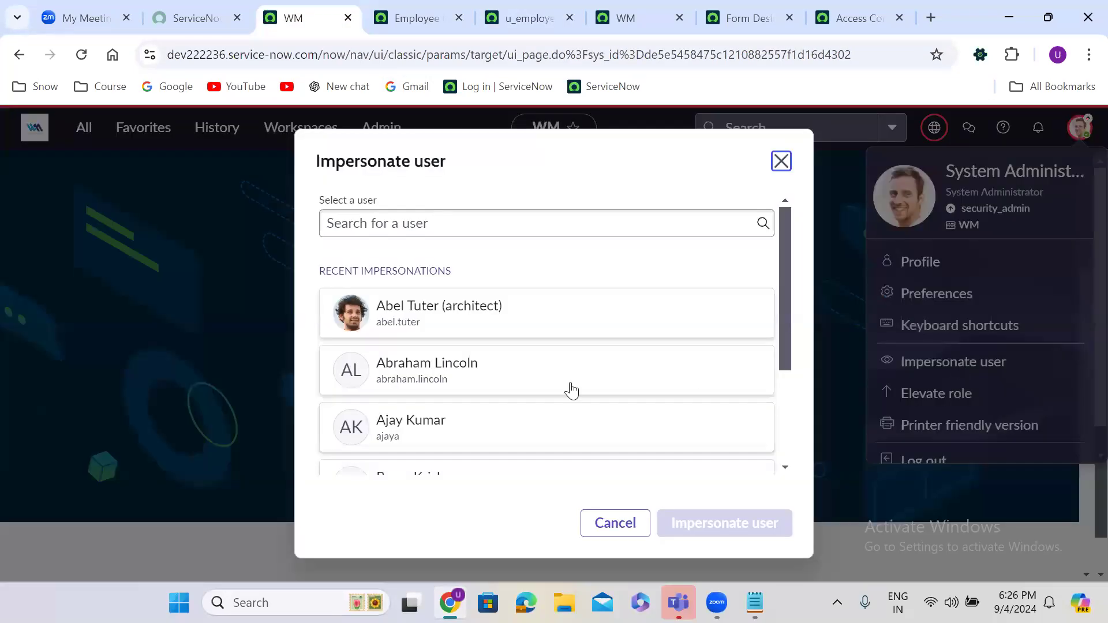
pyautogui.click(564, 383)
pyautogui.click(762, 521)
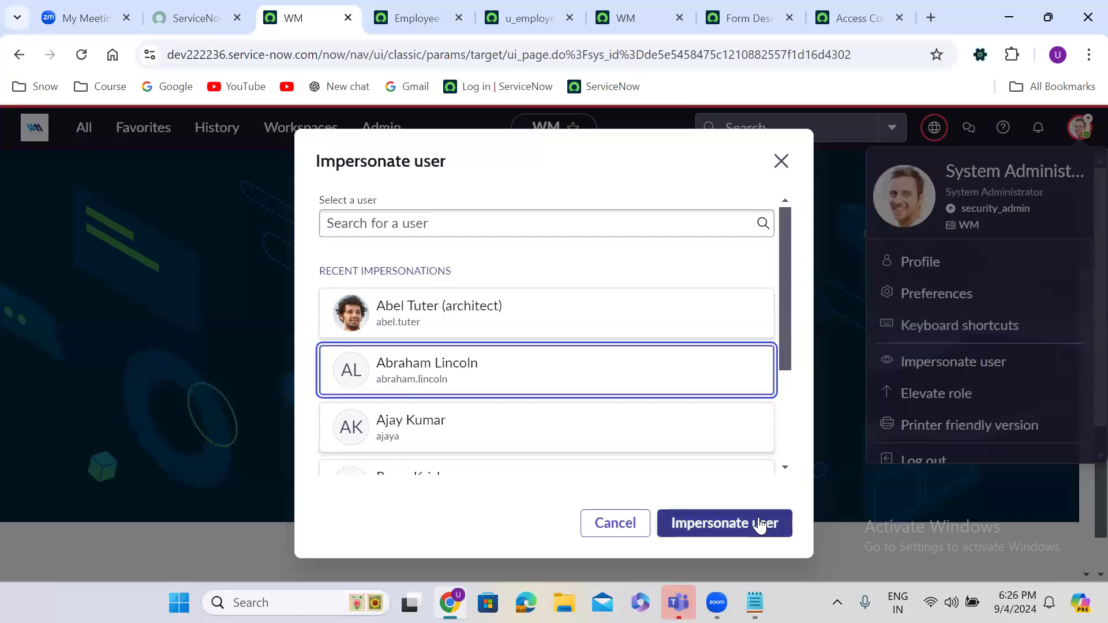
# Step: Change the first Employee Details record's Age from 78 to 67 and save it
pyautogui.click(416, 14)
pyautogui.click(81, 55)
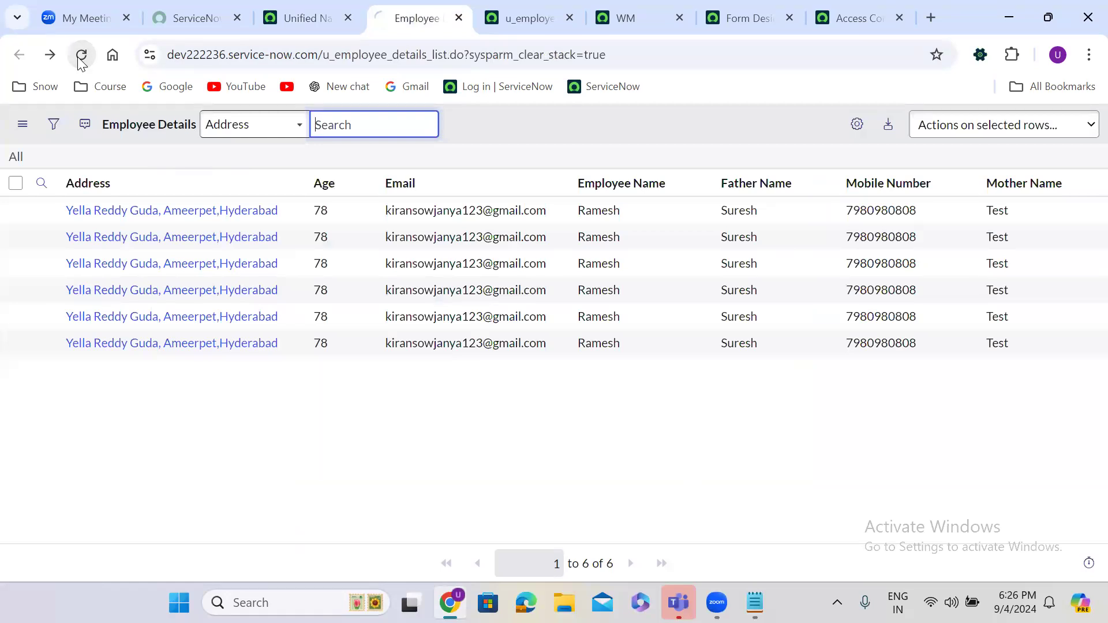
pyautogui.click(134, 211)
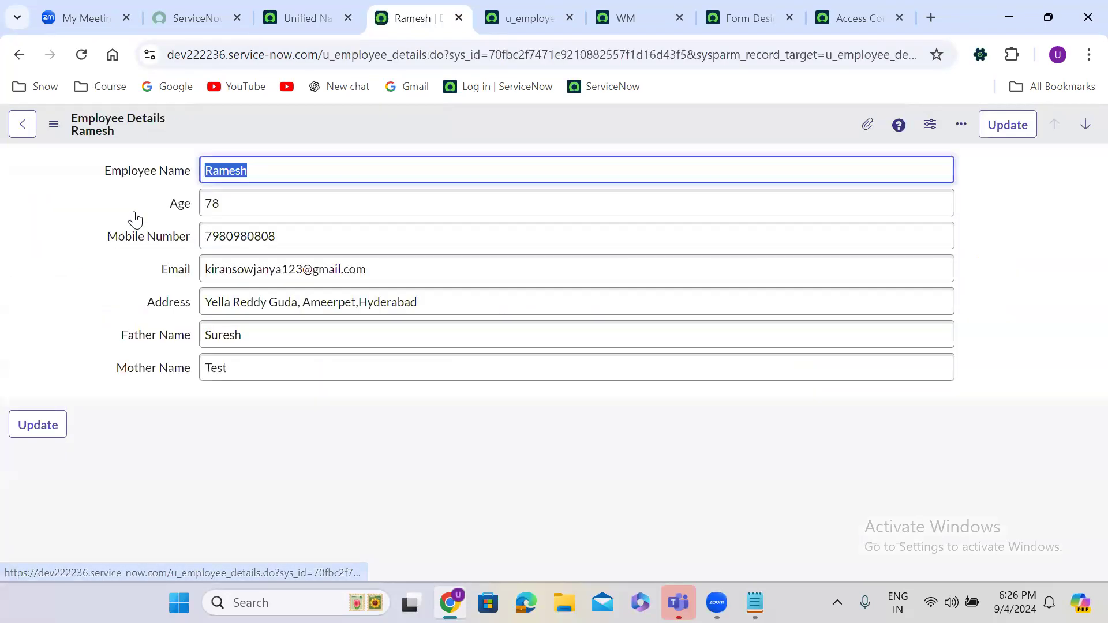
pyautogui.click(409, 204)
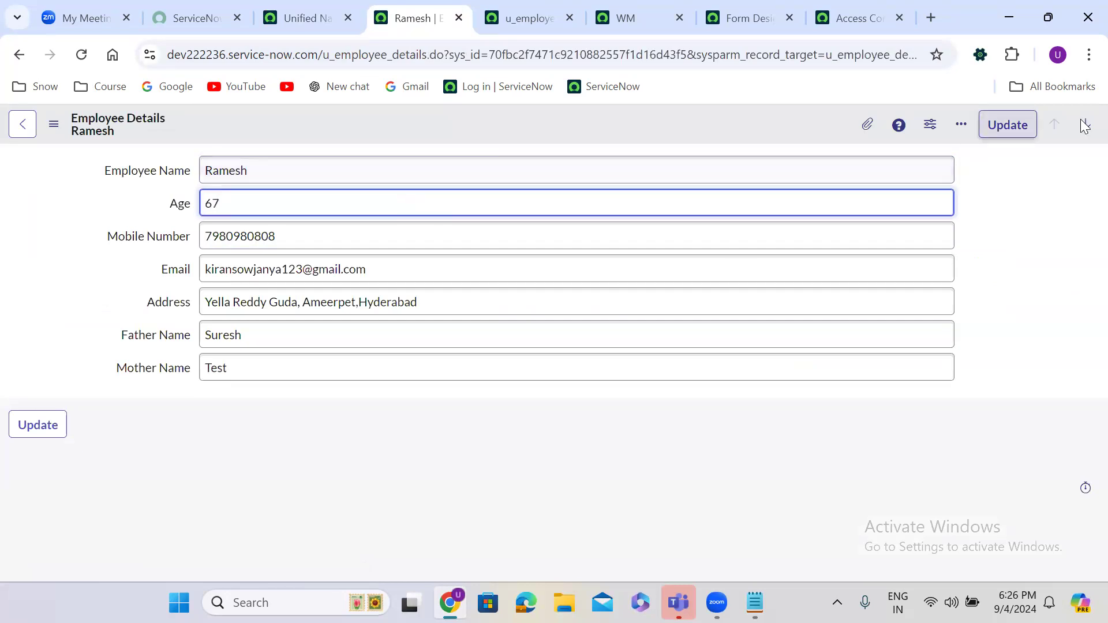
pyautogui.rightClick(774, 123)
pyautogui.click(807, 137)
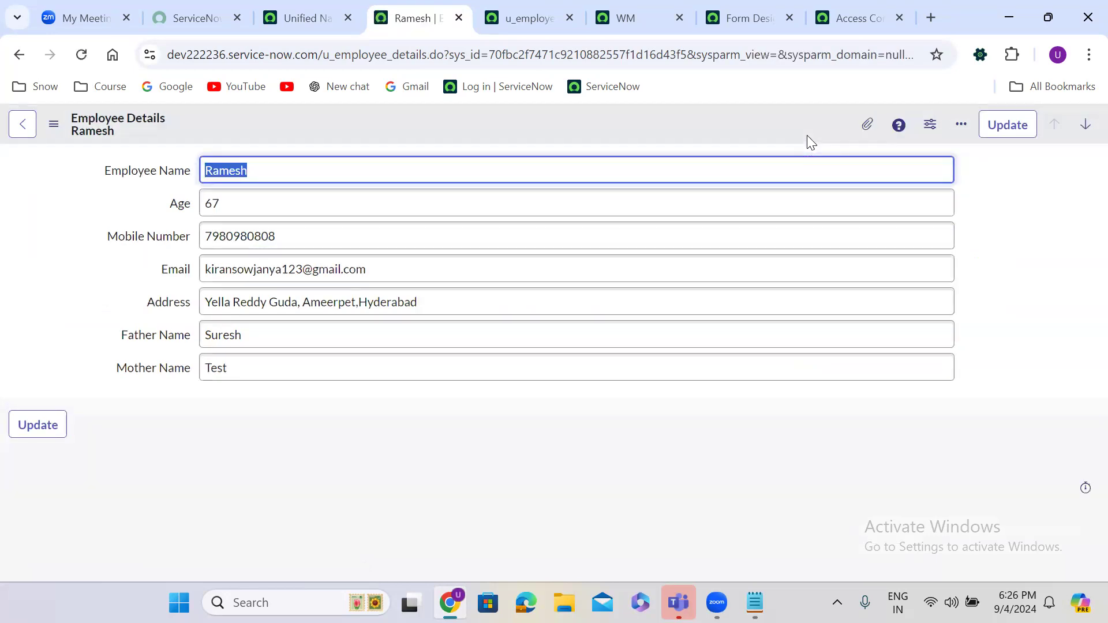
pyautogui.click(17, 55)
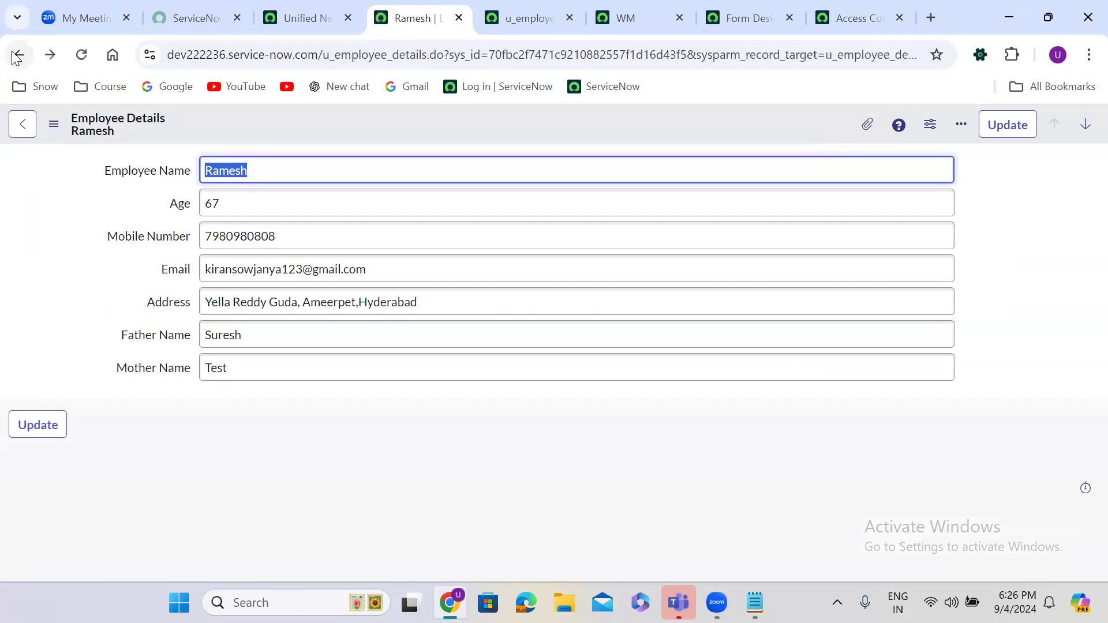
pyautogui.click(17, 56)
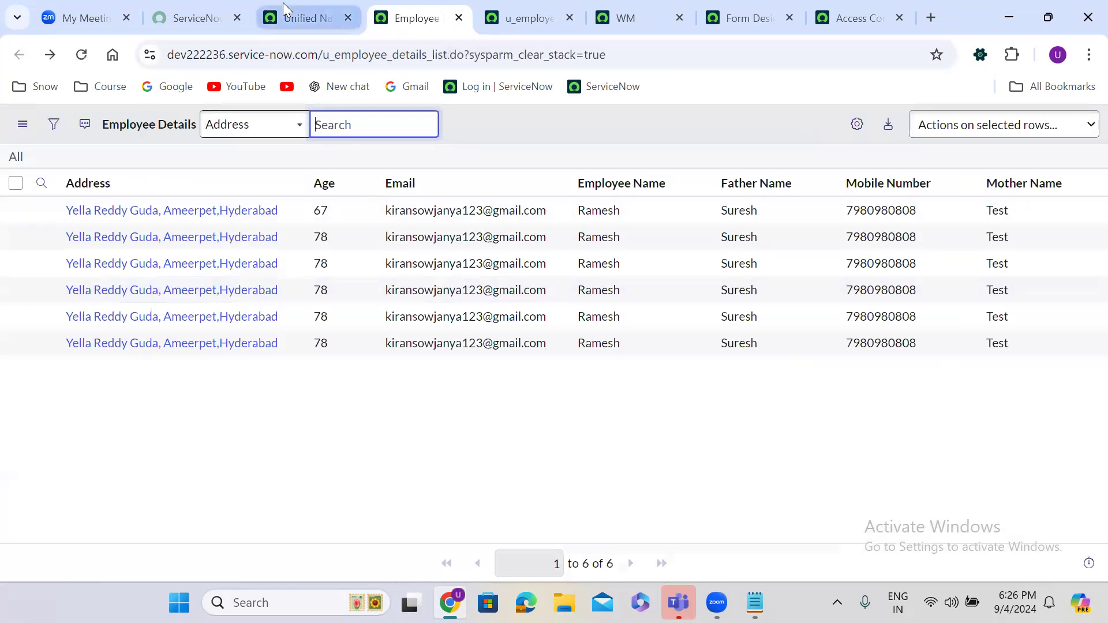
pyautogui.click(283, 8)
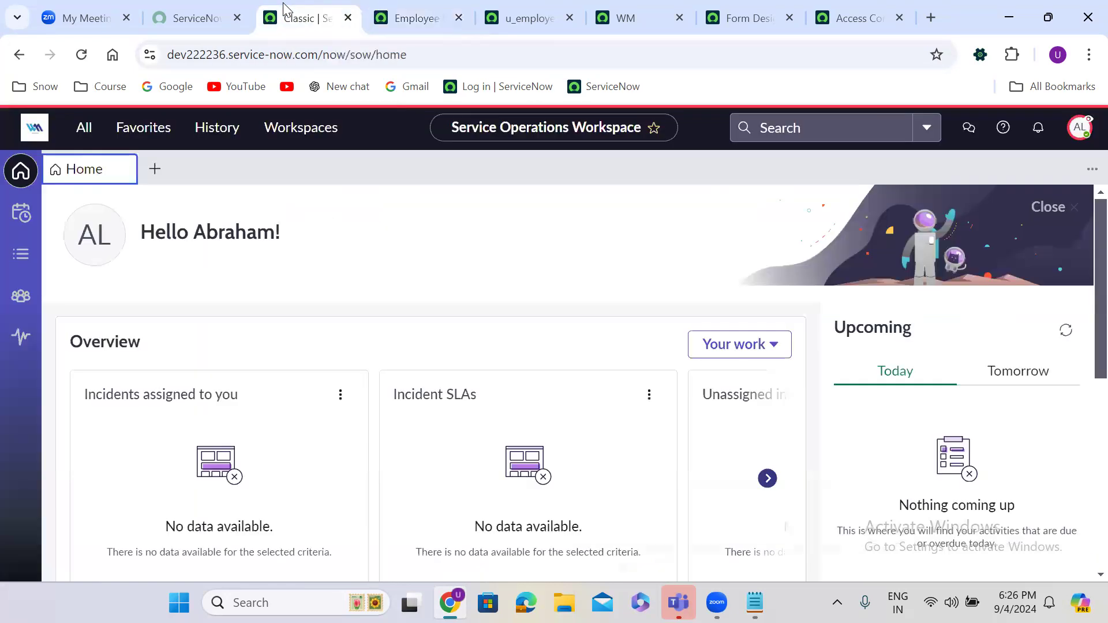
# Step: End the impersonation and return to the u_employee_details access rule
pyautogui.click(1080, 130)
pyautogui.click(952, 359)
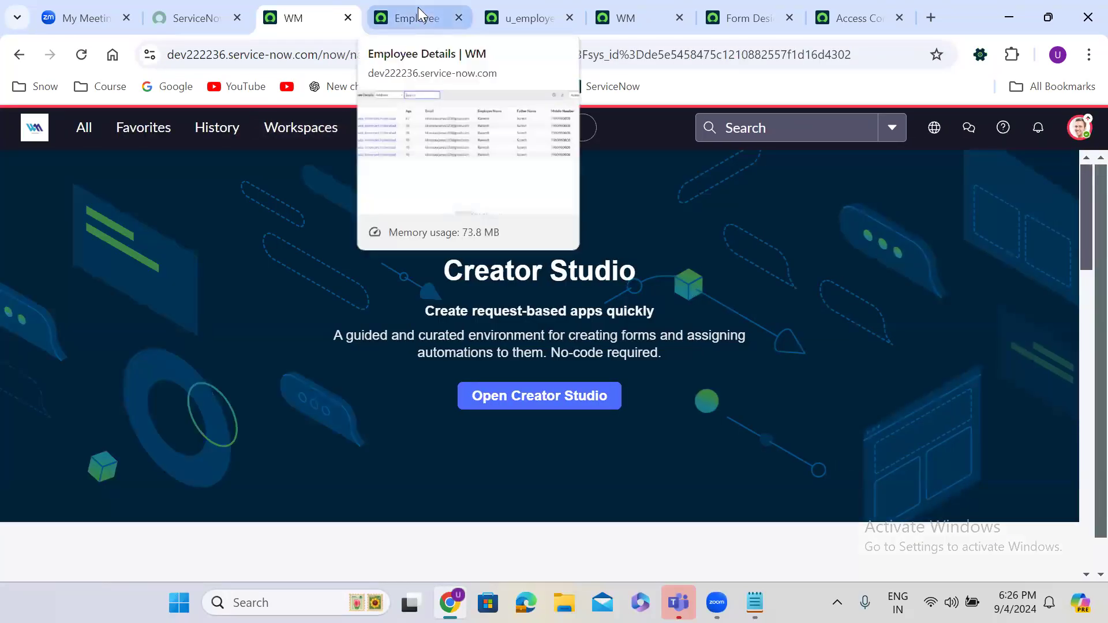
pyautogui.click(524, 12)
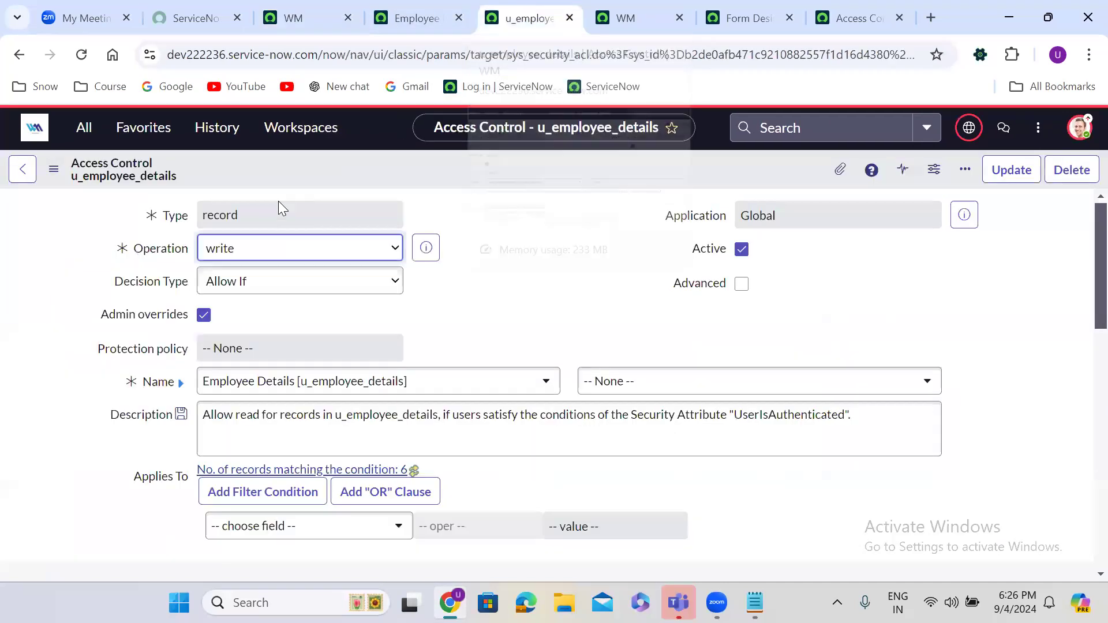
# Step: Set the rule's operation to delete and Insert and Stay it as a new ACL
pyautogui.click(243, 254)
pyautogui.click(243, 397)
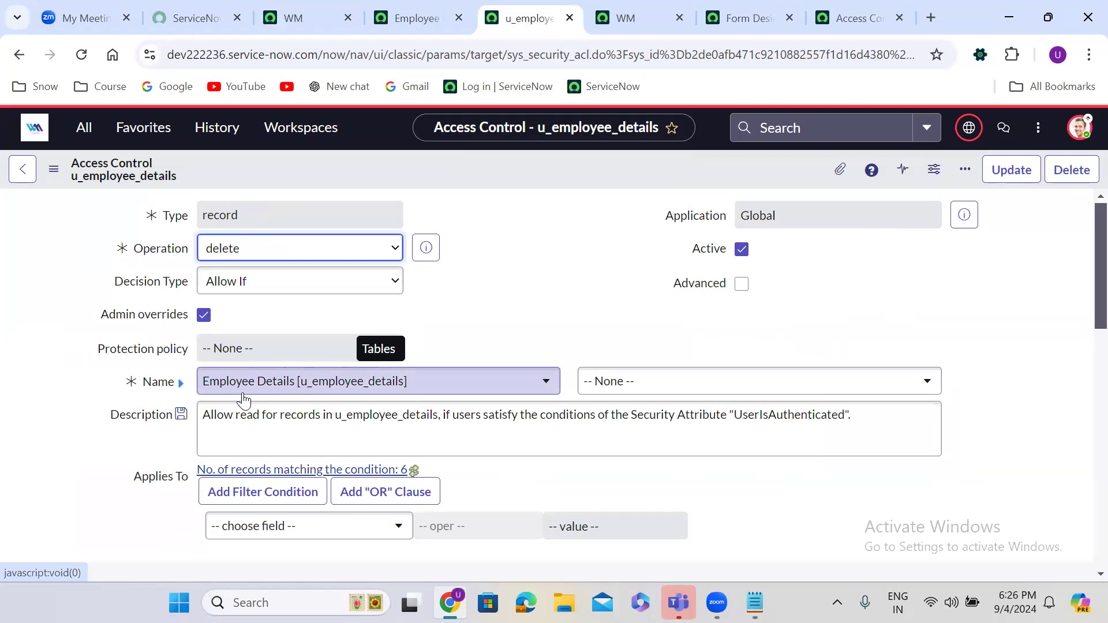
pyautogui.rightClick(495, 161)
pyautogui.click(539, 215)
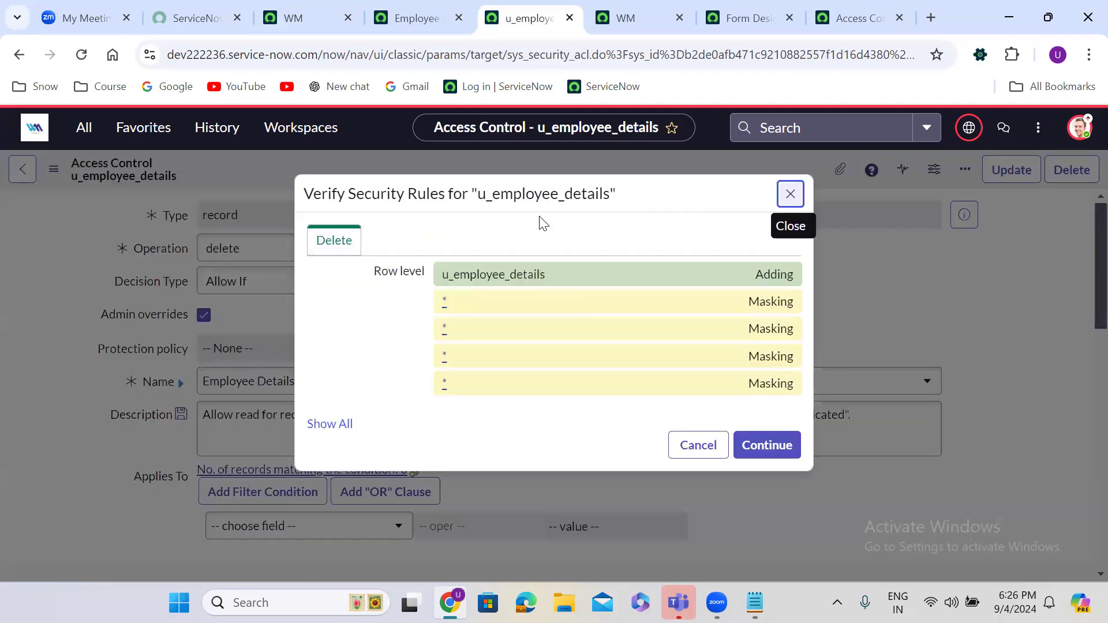
pyautogui.click(768, 452)
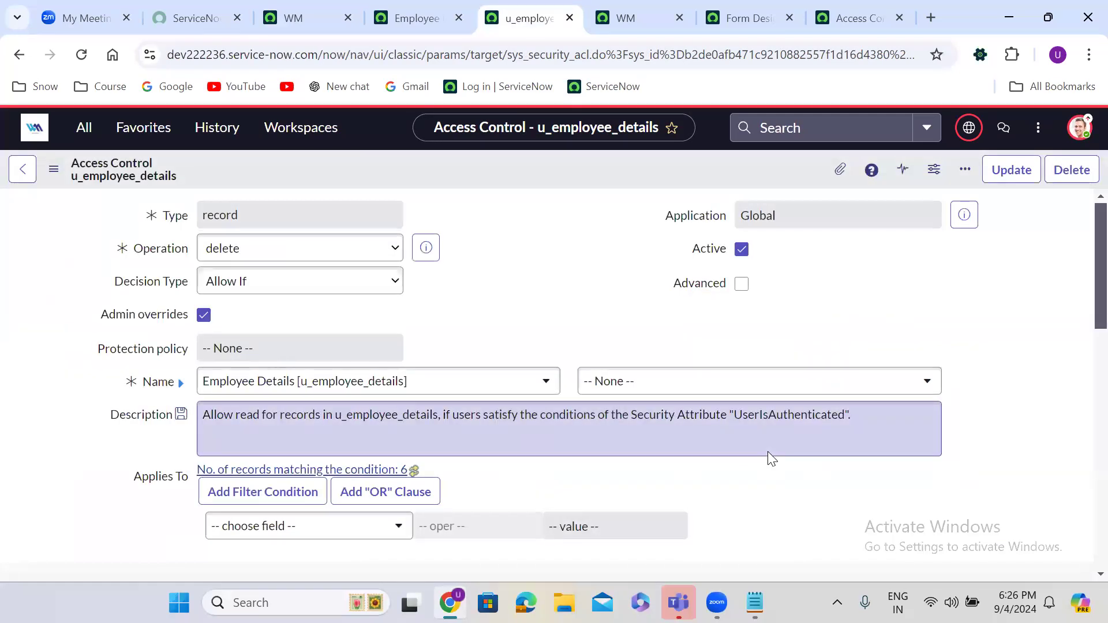
pyautogui.click(295, 17)
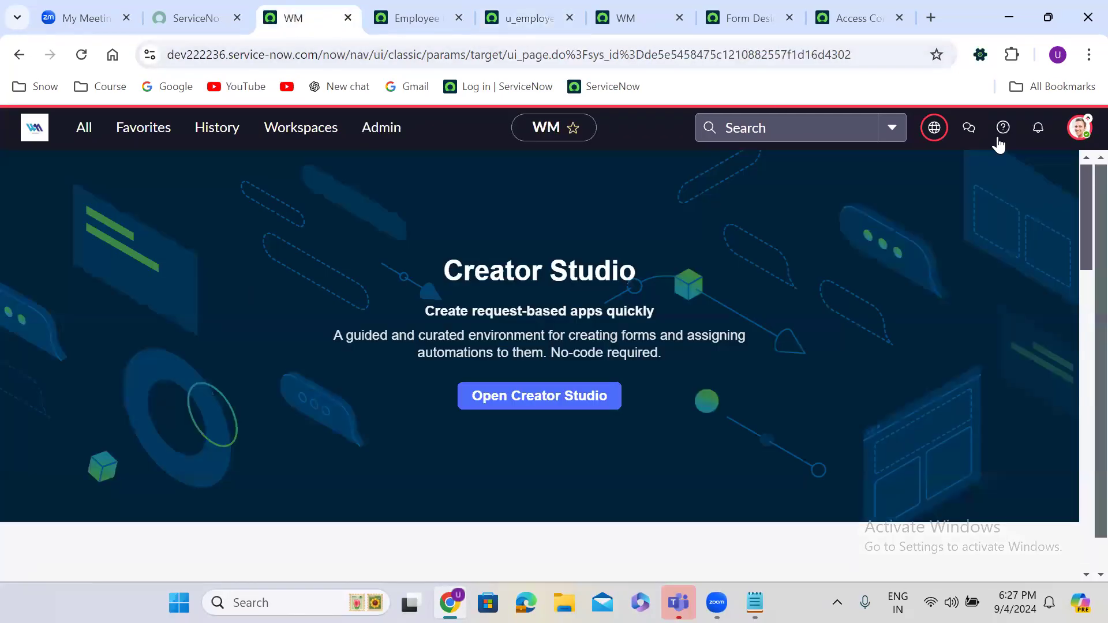
pyautogui.click(1079, 127)
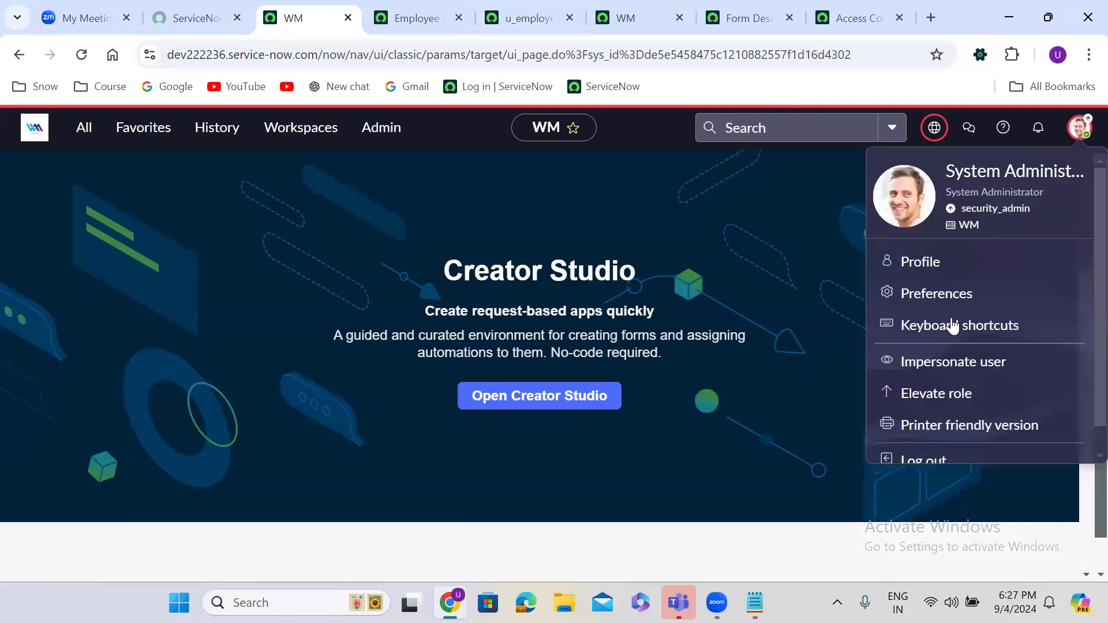
# Step: Impersonate the test user again
pyautogui.click(939, 361)
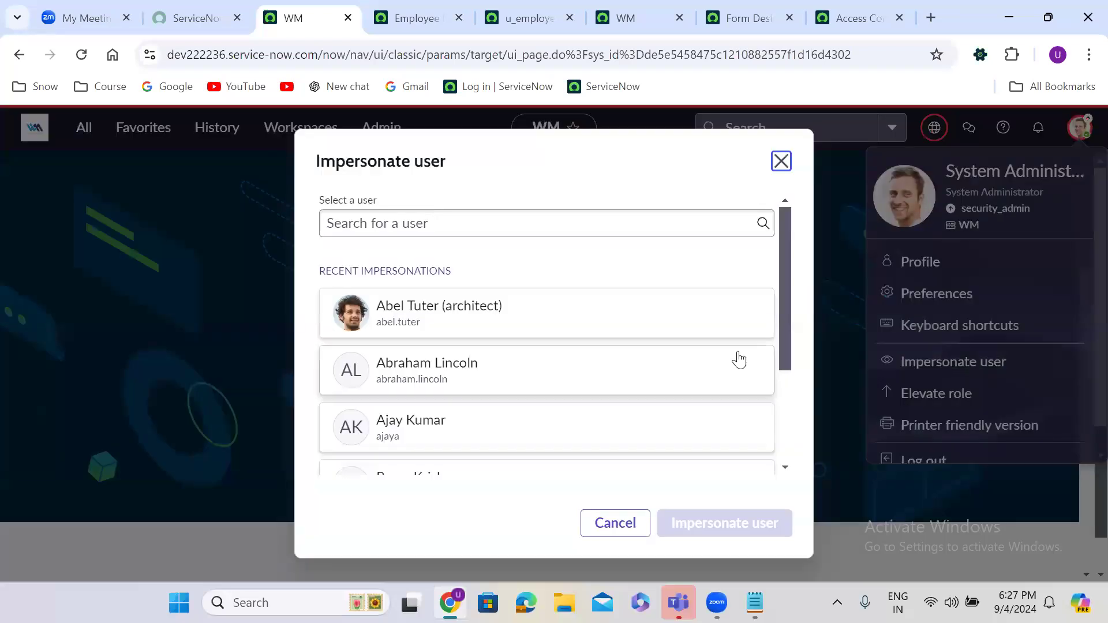
pyautogui.click(664, 374)
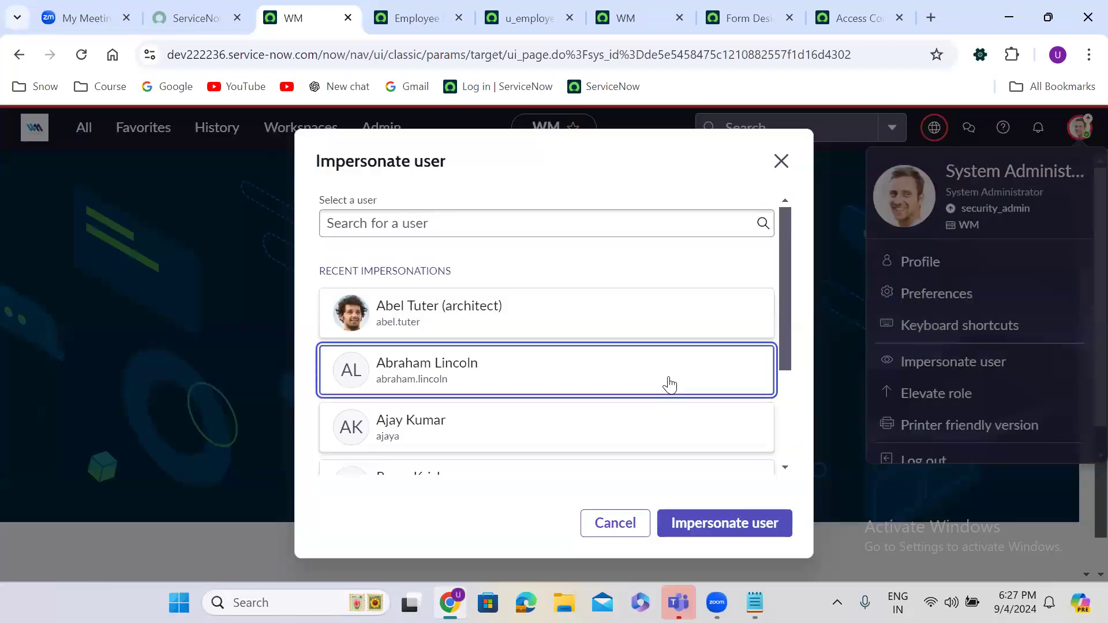
pyautogui.click(685, 526)
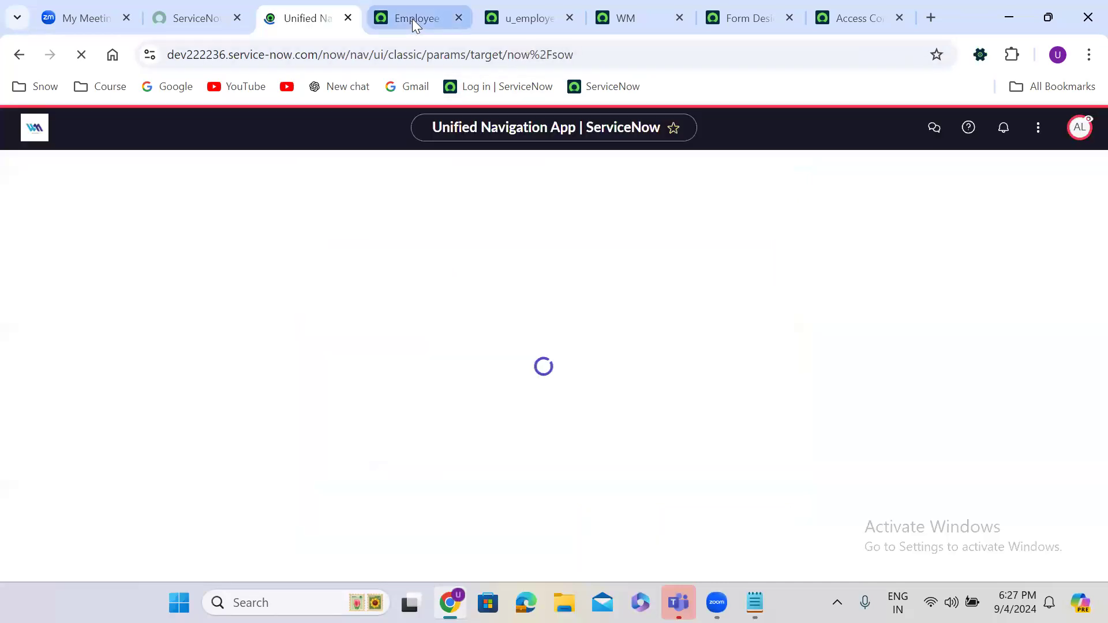
# Step: Delete the first Employee Details record, the one with age 67
pyautogui.click(412, 18)
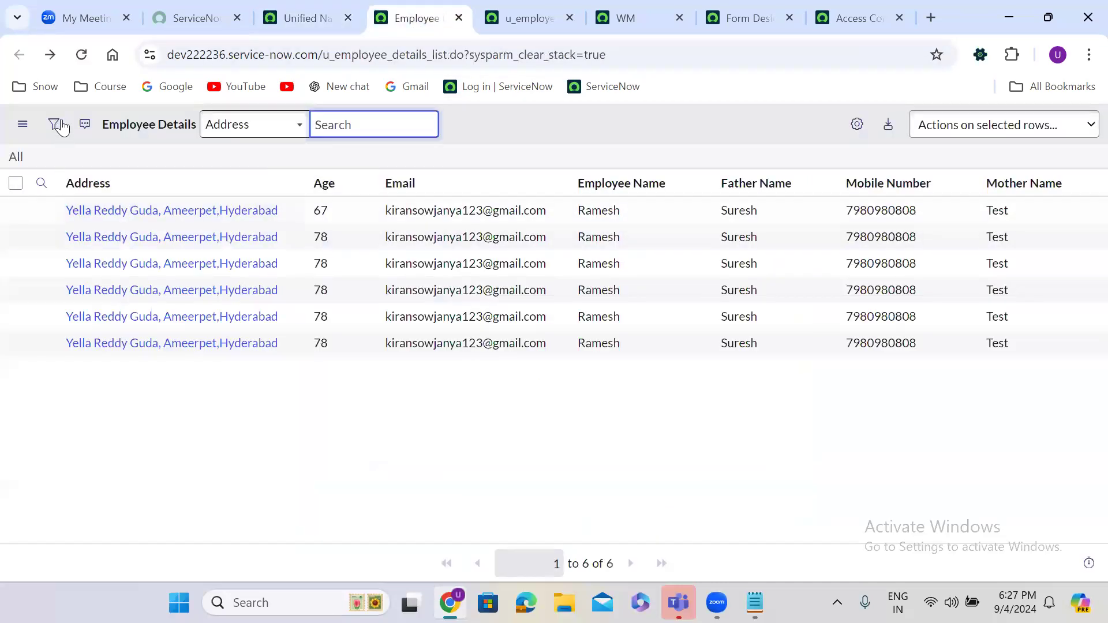
pyautogui.click(81, 54)
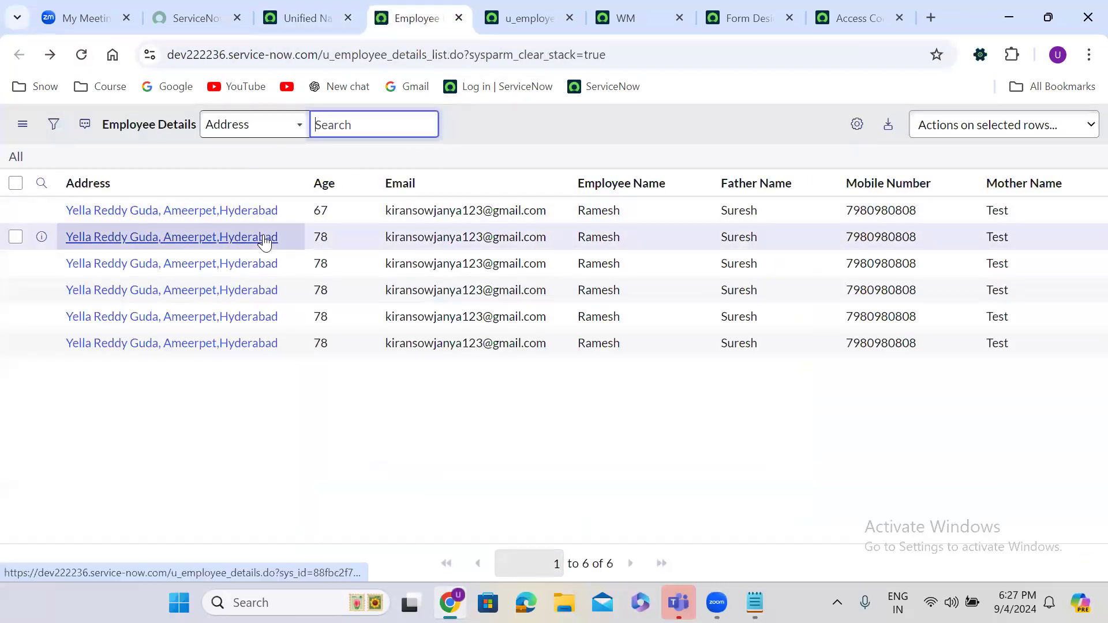
pyautogui.click(155, 210)
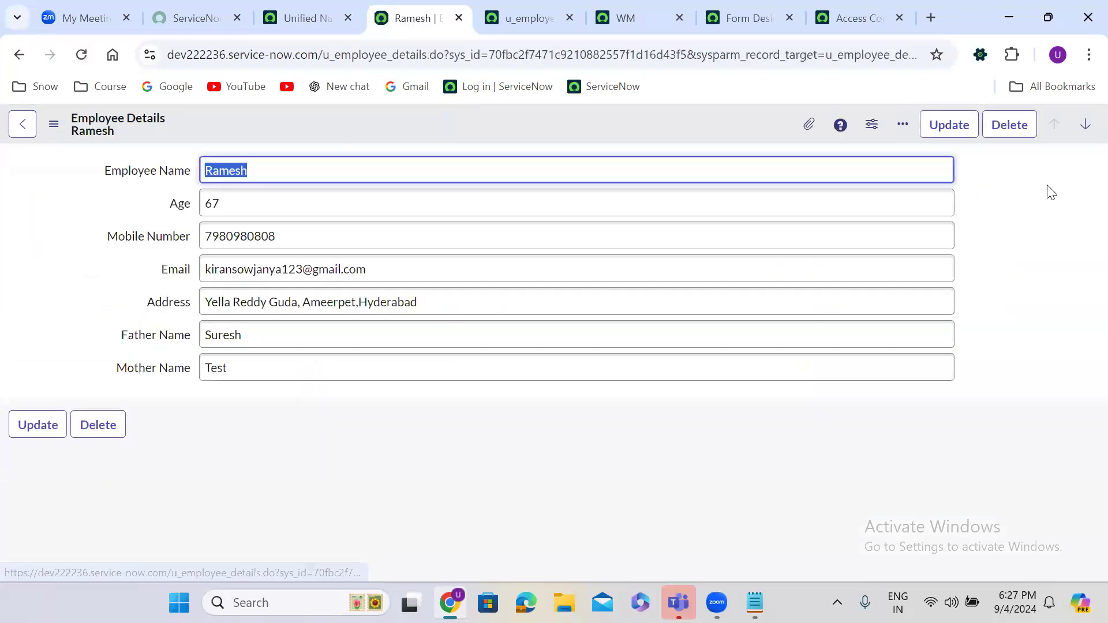
pyautogui.click(1008, 127)
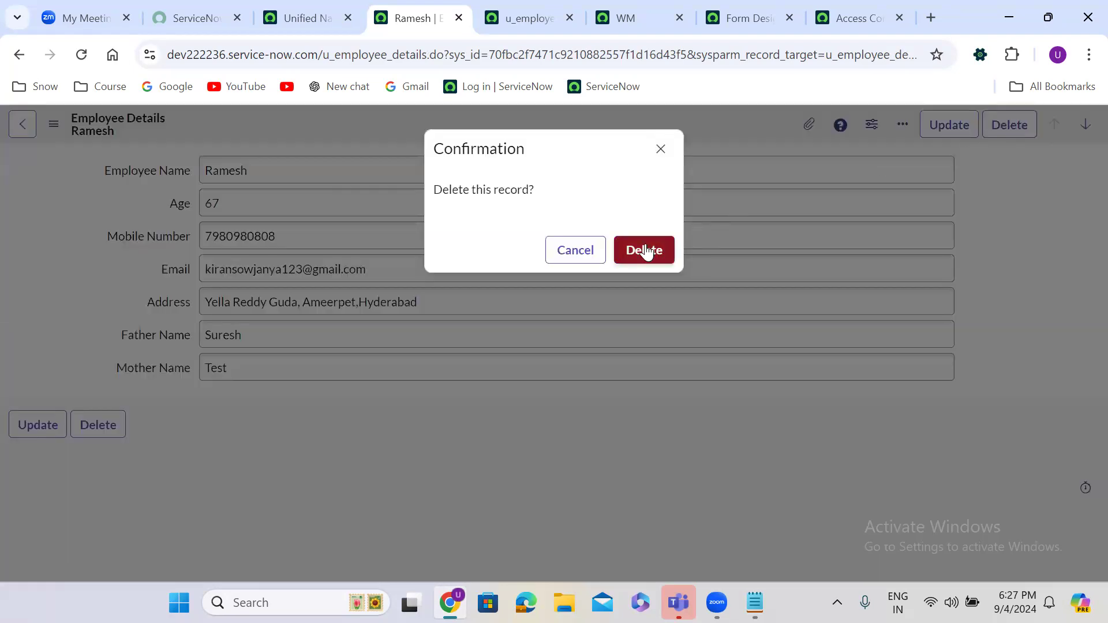
pyautogui.click(645, 251)
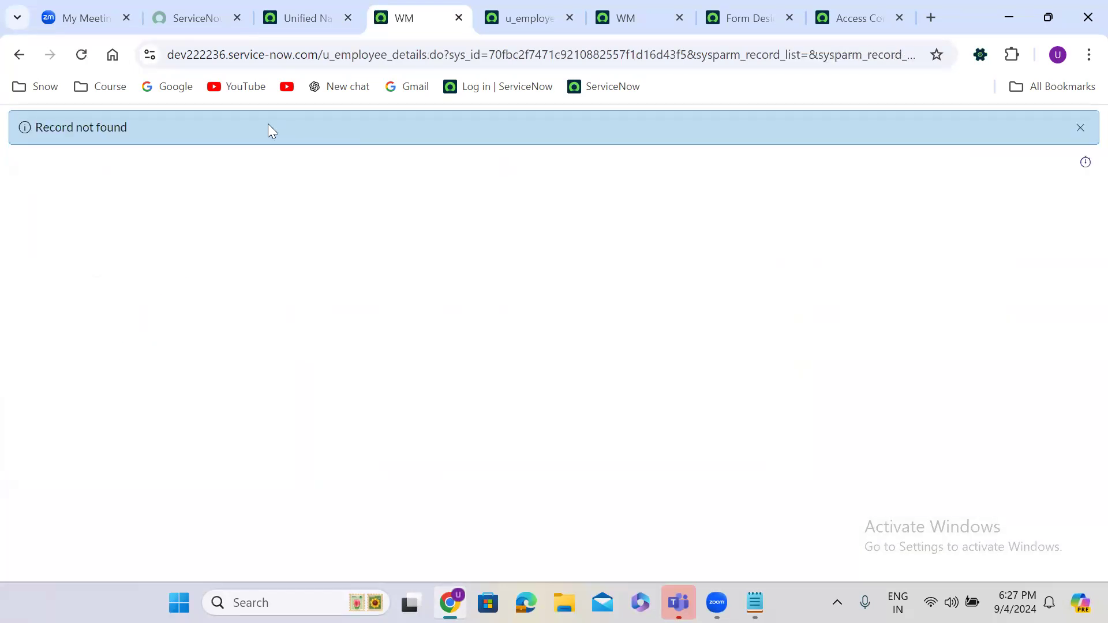
pyautogui.click(317, 11)
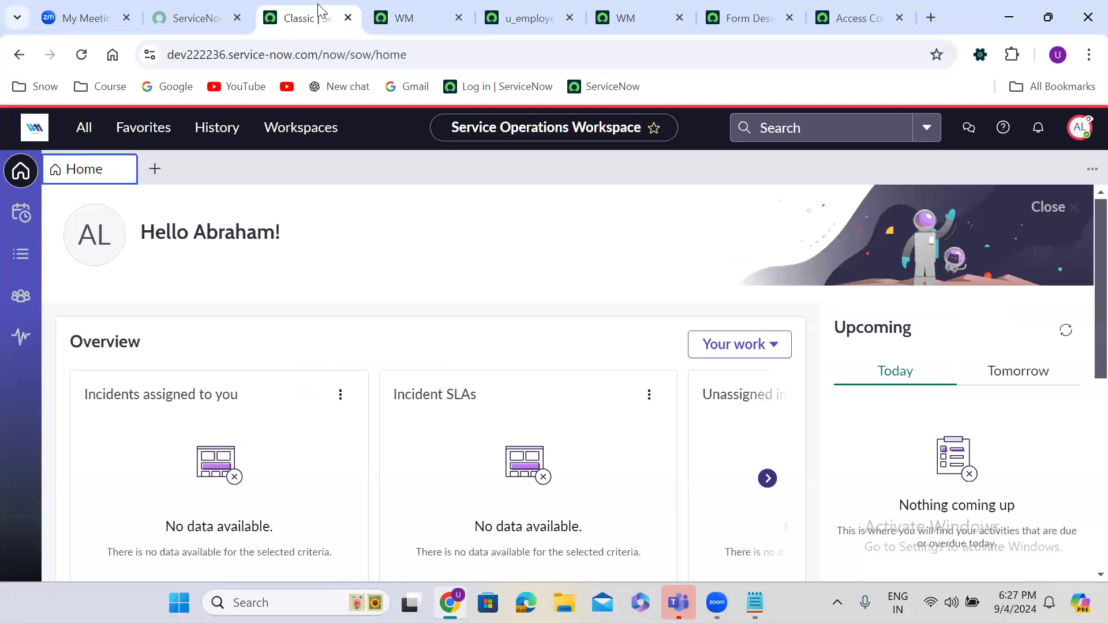
# Step: End the impersonation and return to the u_employee_details access rule
pyautogui.click(1079, 127)
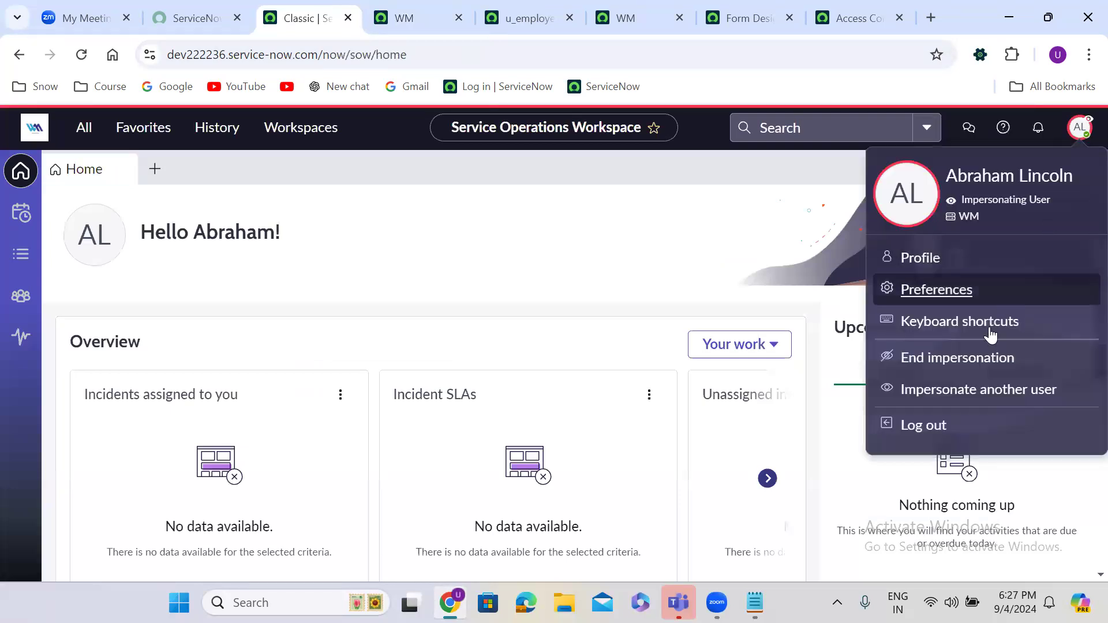
pyautogui.click(958, 363)
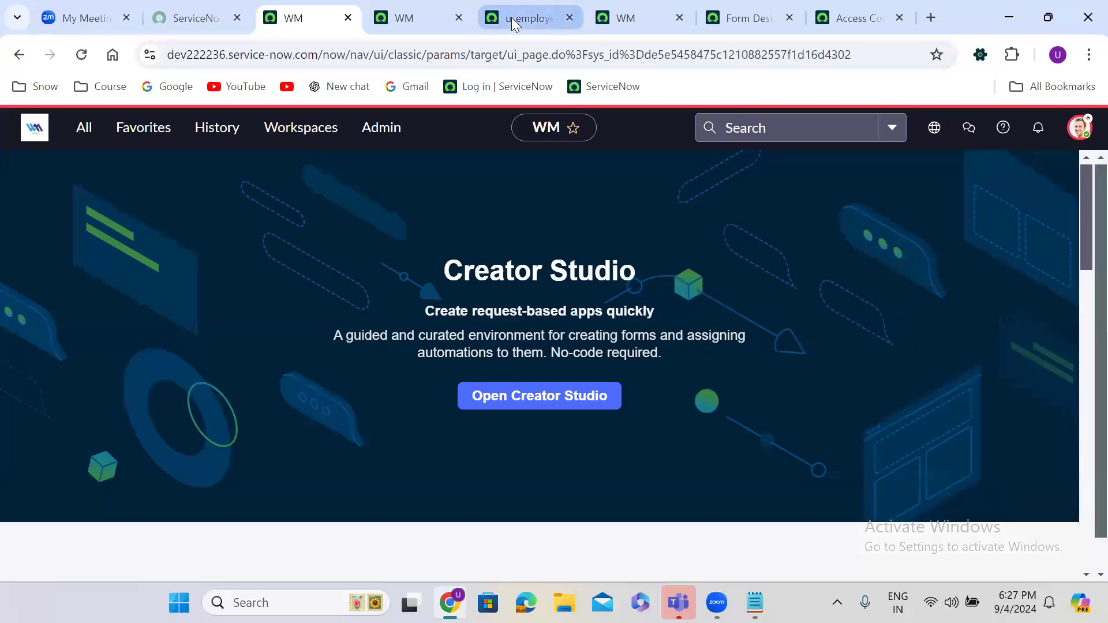
pyautogui.click(511, 17)
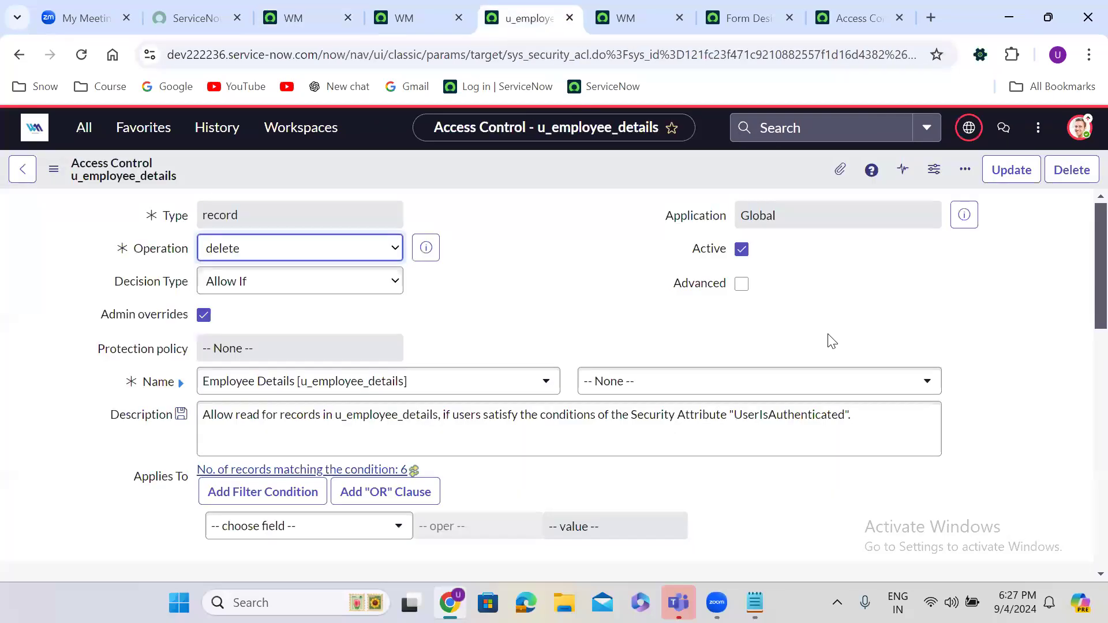
# Step: Set the rule's operation to create and Insert and Stay it as a new ACL
pyautogui.click(233, 248)
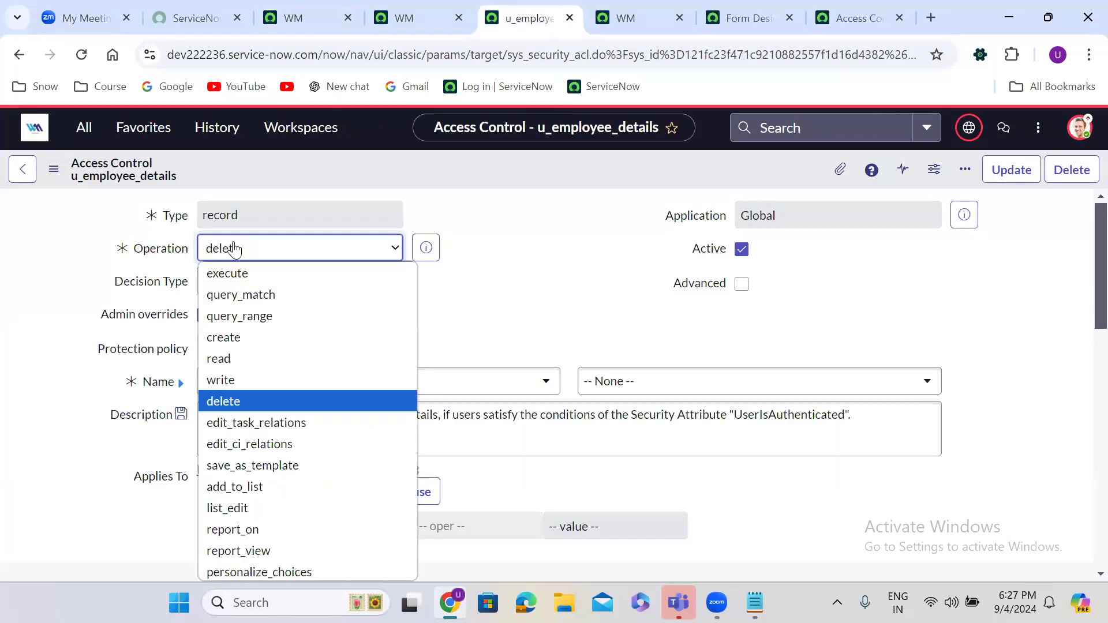
pyautogui.click(247, 338)
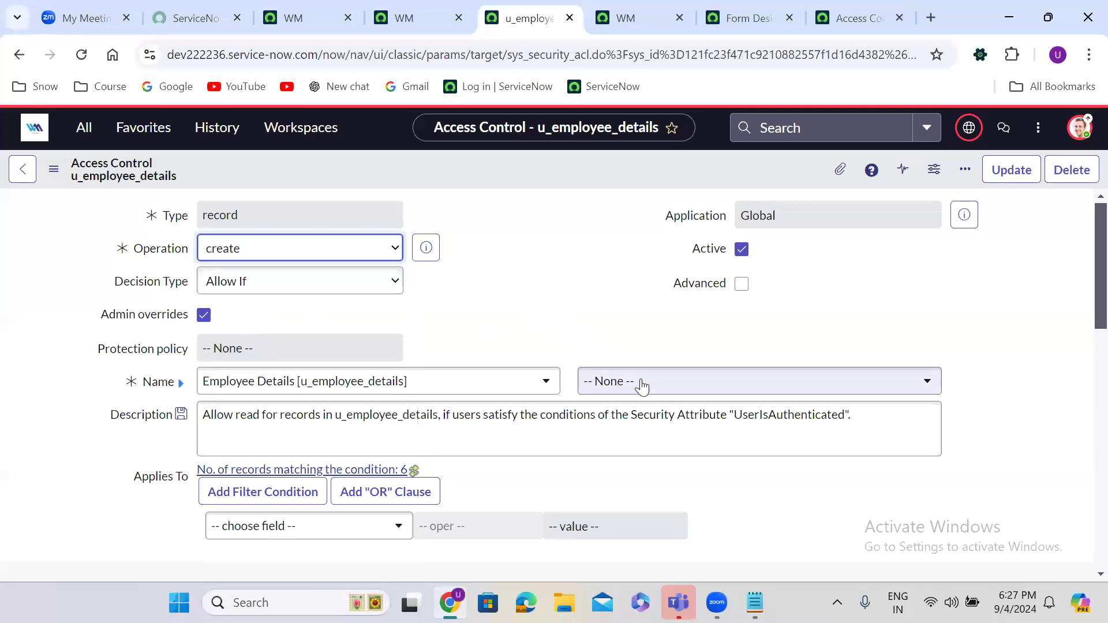
pyautogui.rightClick(475, 161)
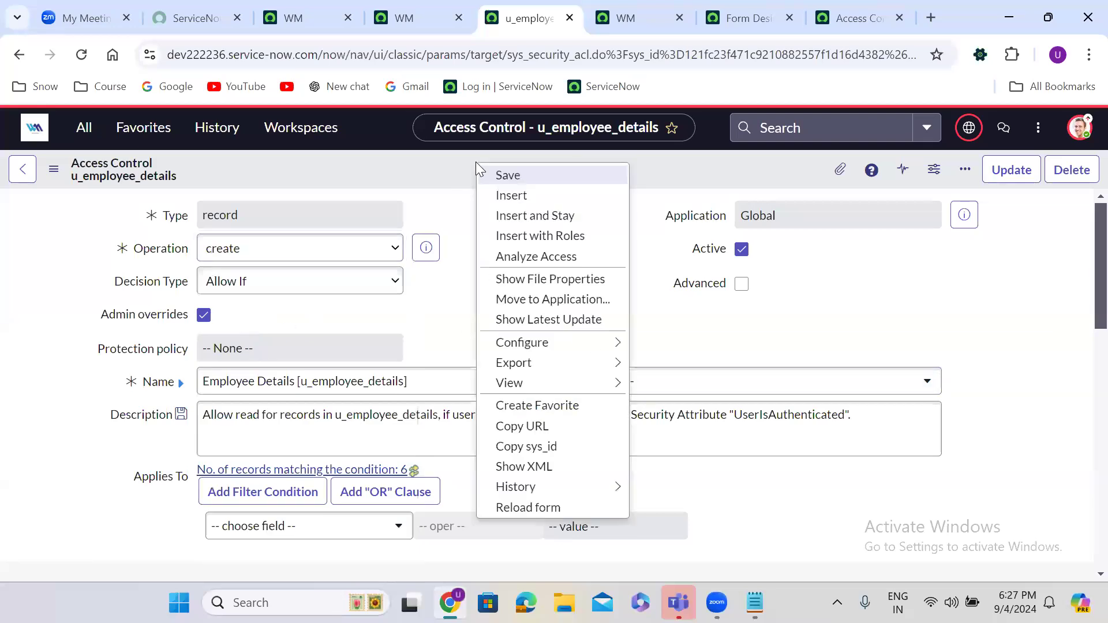
pyautogui.click(525, 218)
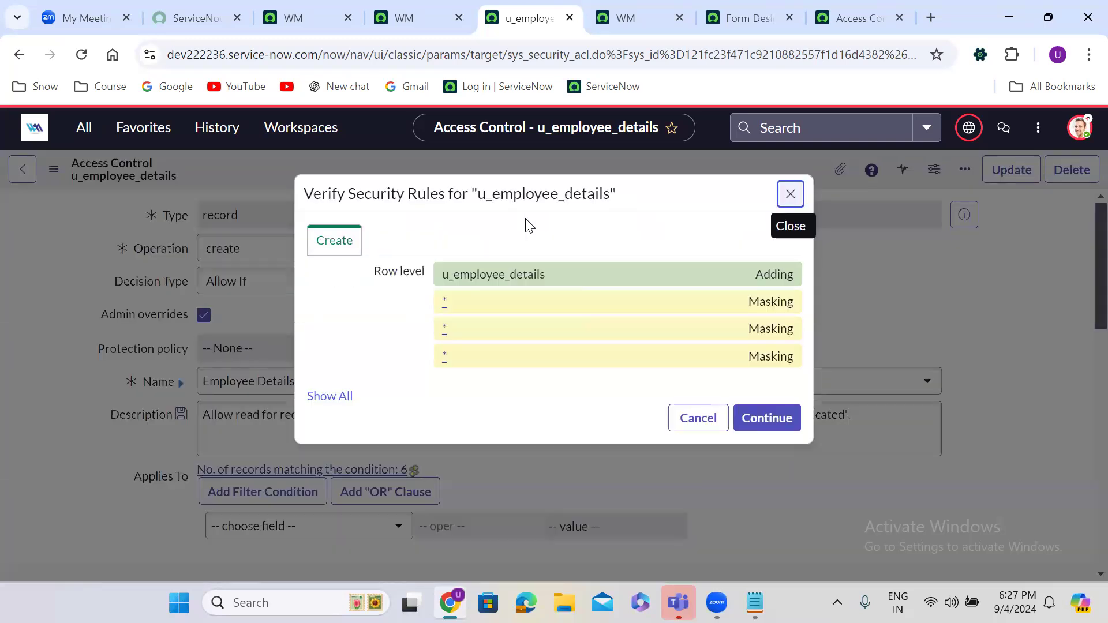
pyautogui.click(776, 418)
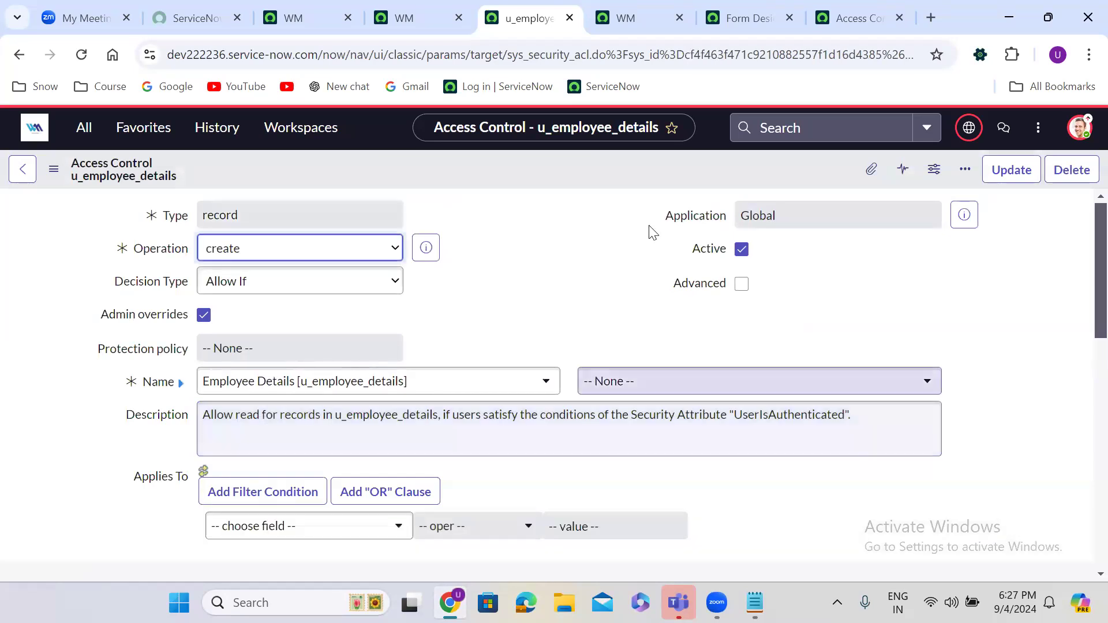
pyautogui.click(300, 17)
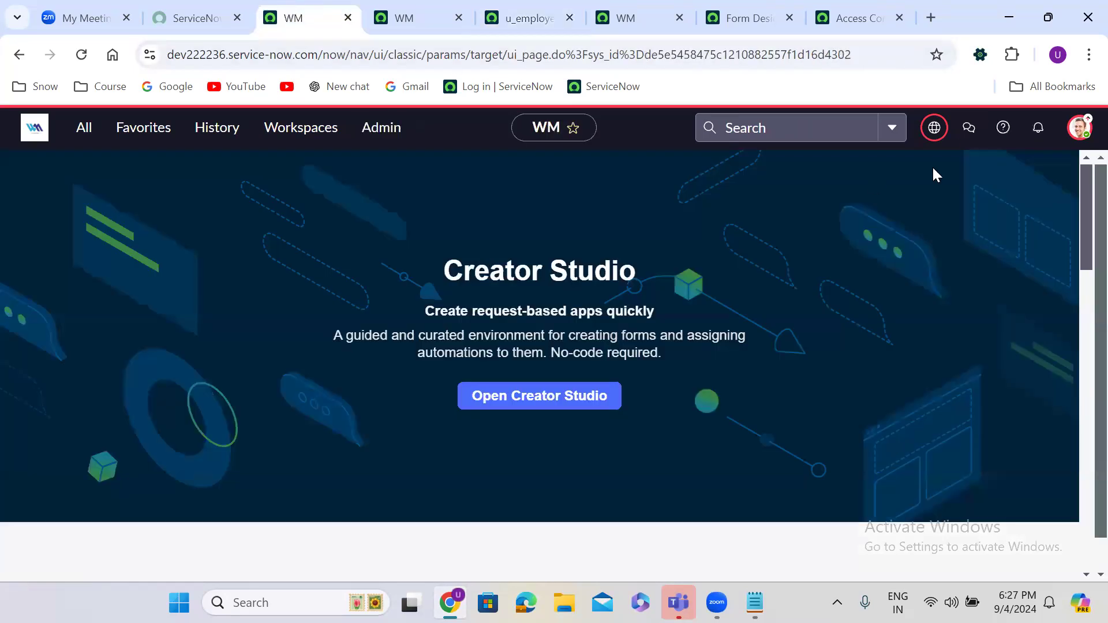
# Step: Impersonate a different test user from the avatar menu
pyautogui.click(1079, 127)
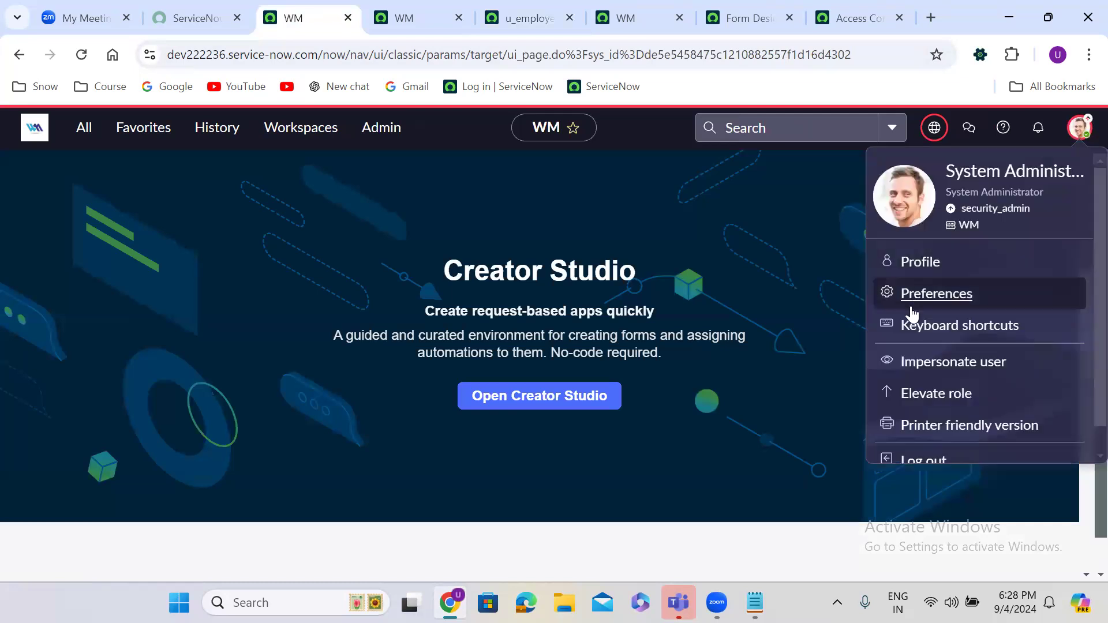
pyautogui.click(951, 363)
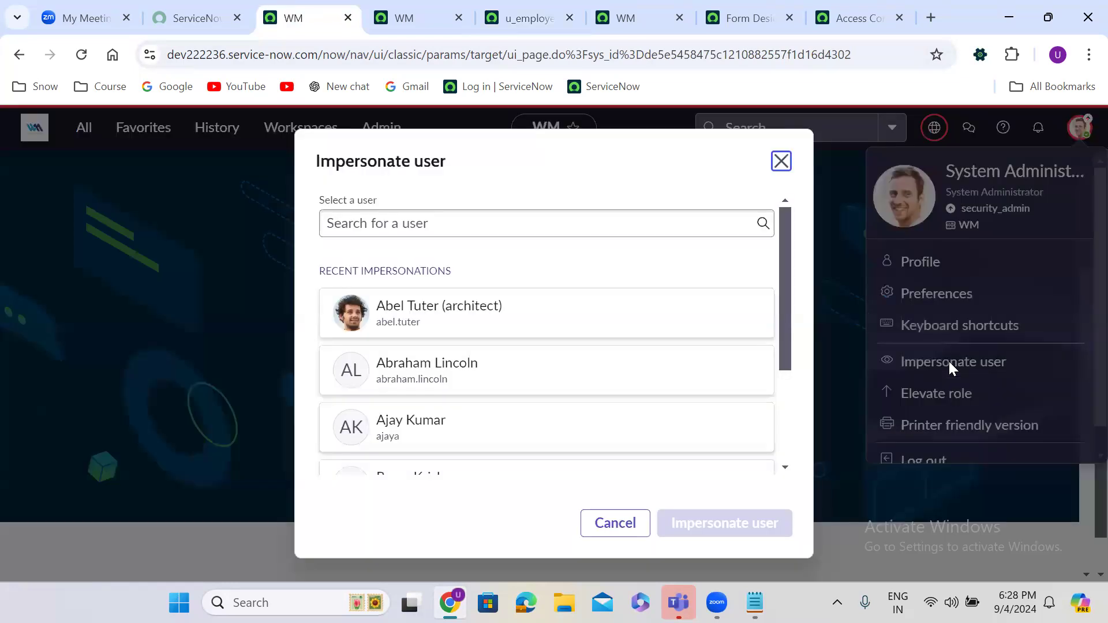
pyautogui.click(421, 361)
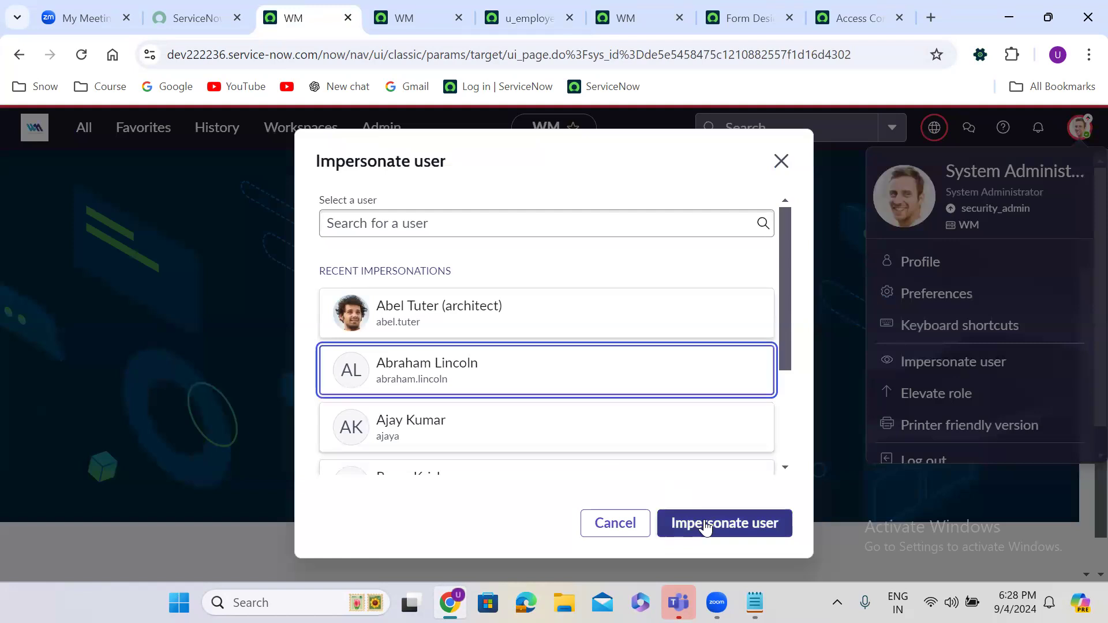
pyautogui.click(473, 422)
pyautogui.click(724, 527)
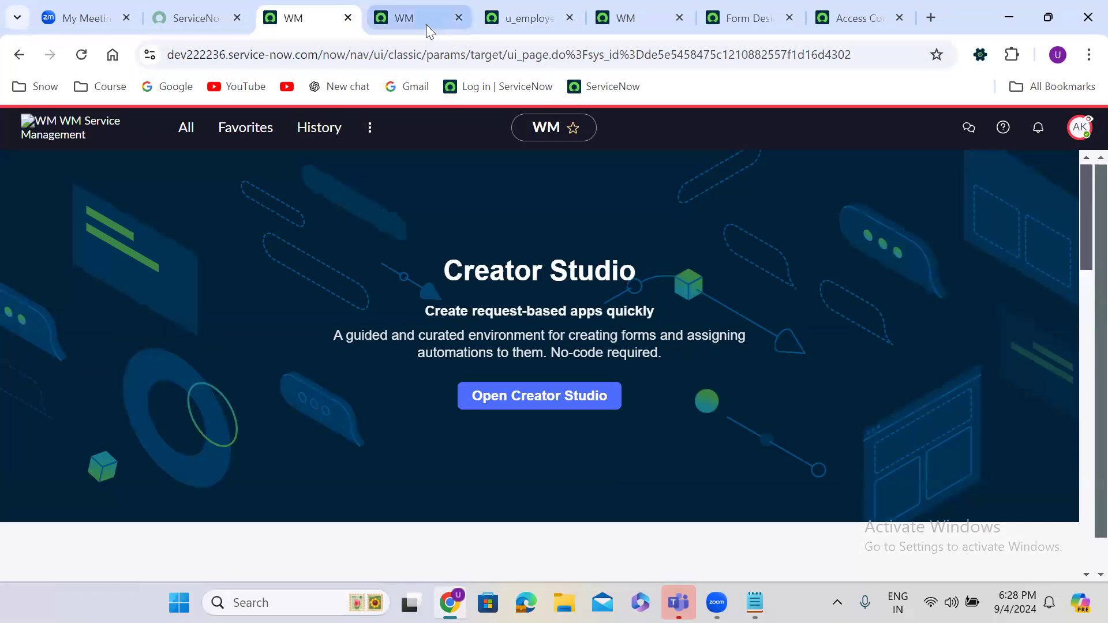
# Step: As that user, open the Employee Details list, a New record form, and the first record
pyautogui.click(405, 19)
pyautogui.click(15, 55)
pyautogui.click(8, 56)
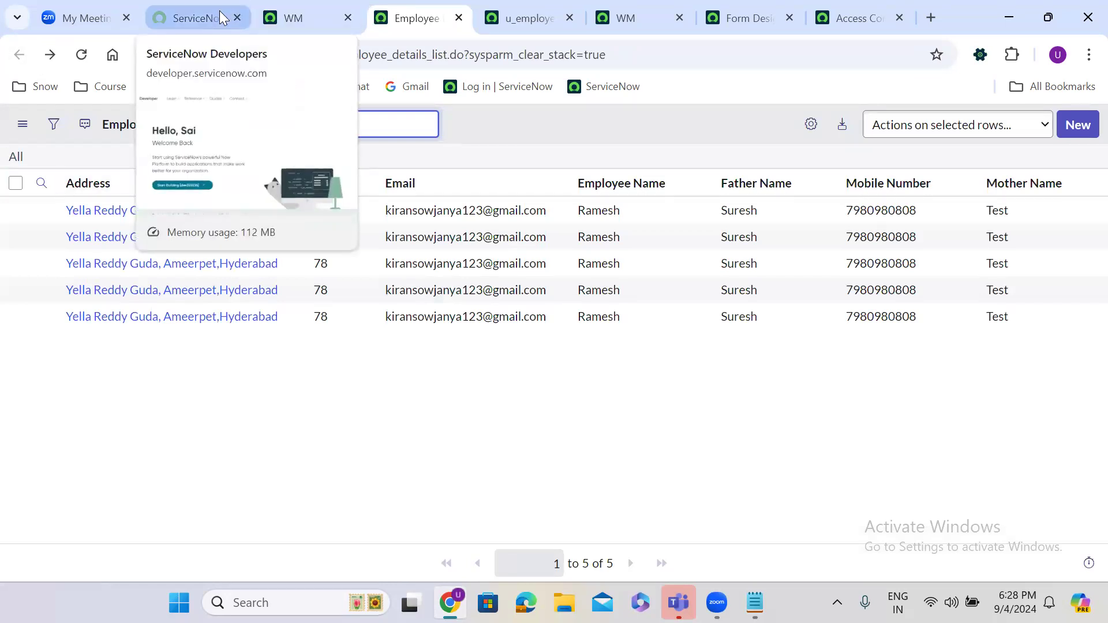
pyautogui.click(1078, 122)
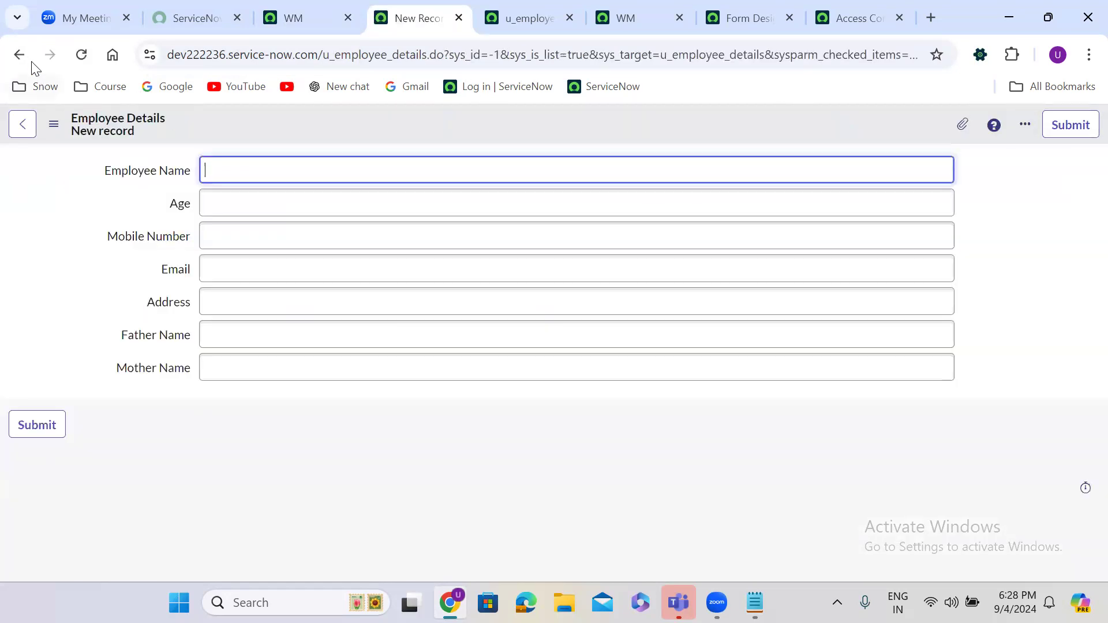
pyautogui.click(19, 56)
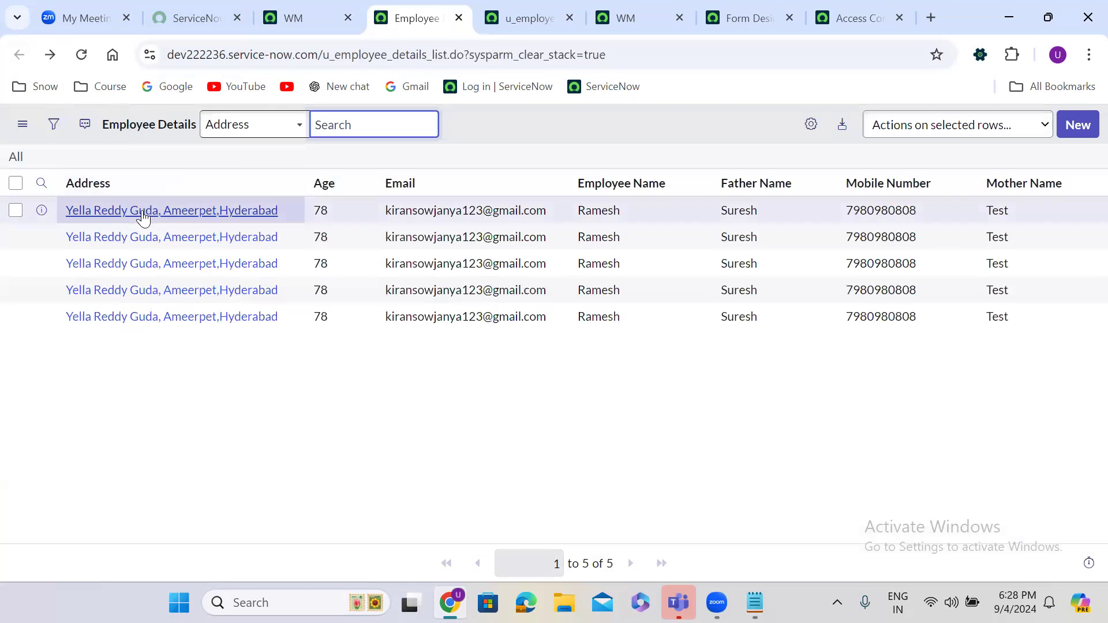
pyautogui.click(143, 216)
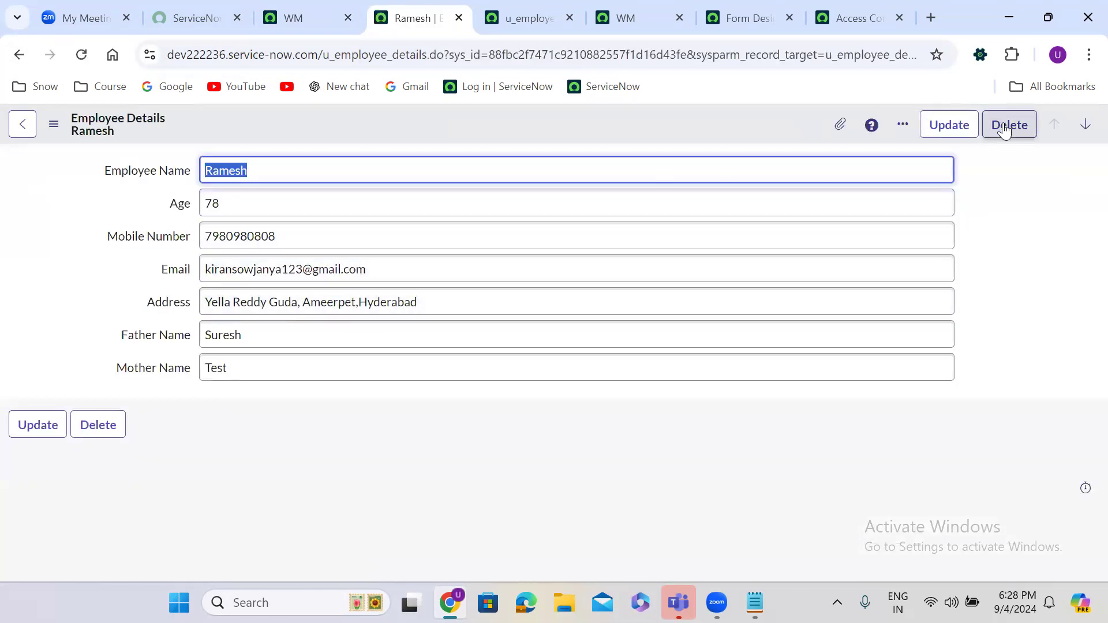
pyautogui.click(18, 58)
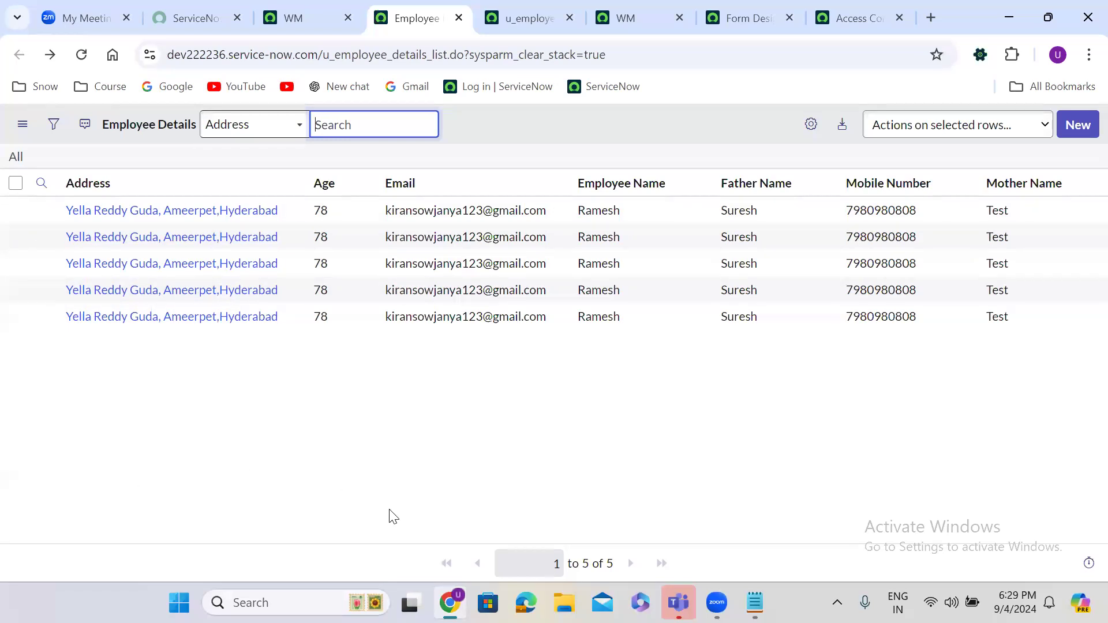
pyautogui.hotkey('alt', 'Tab')
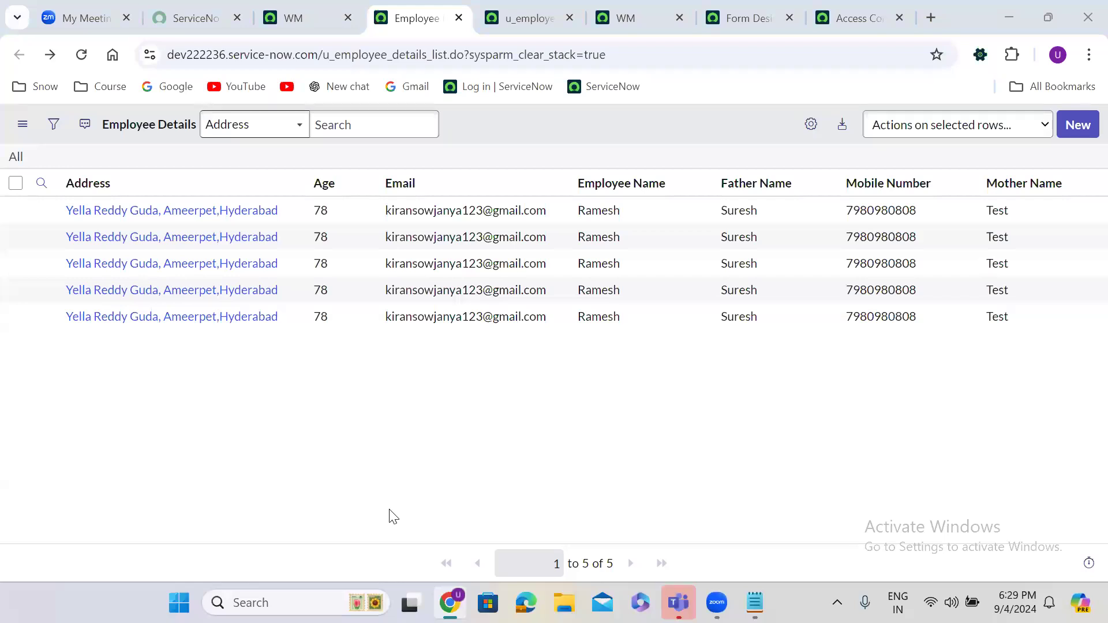
pyautogui.click(432, 512)
# Step: Under security_admin in the notes, add 'itil --- read, create, update,' and an 'itil_admin' line for delete
pyautogui.hotkey('alt', 'Tab')
pyautogui.press('Return')
pyautogui.press('Return')
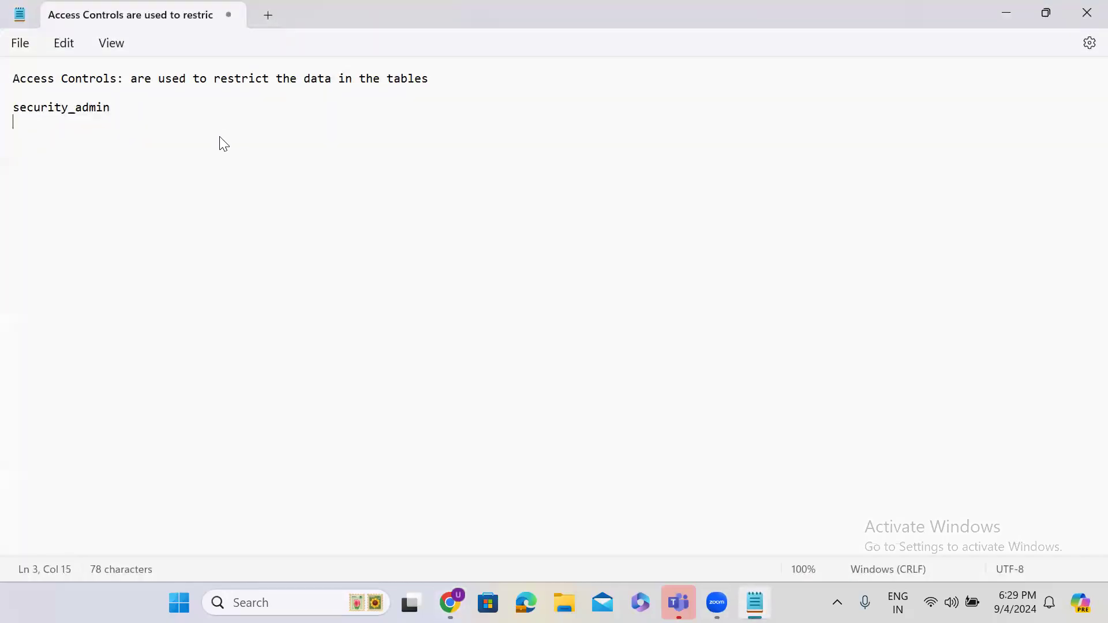
pyautogui.write('itil')
pyautogui.doubleClick(27, 141)
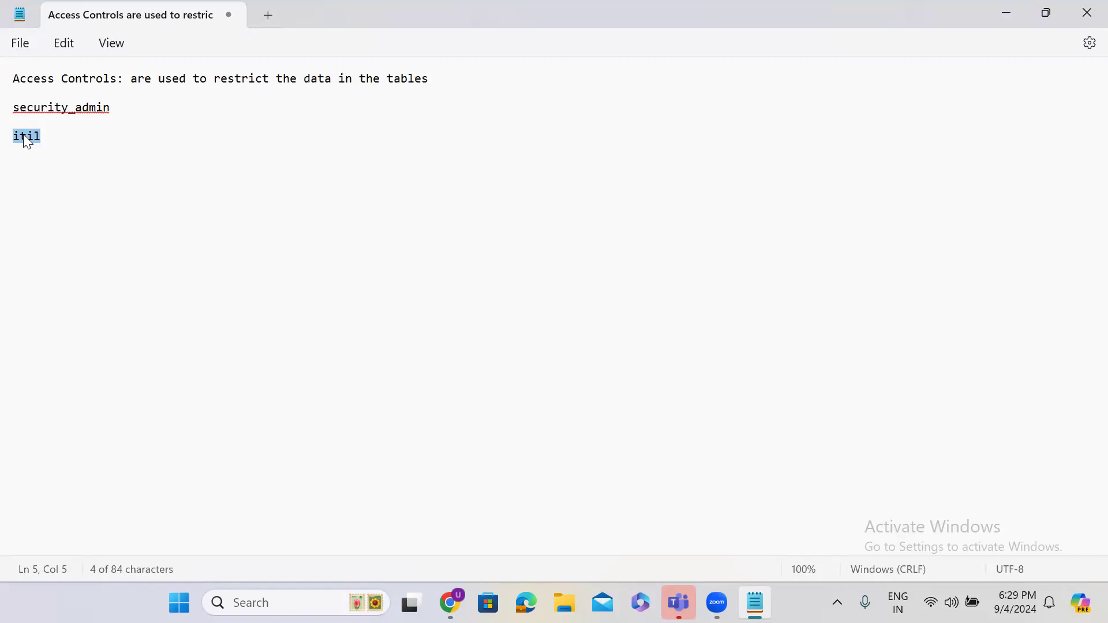
pyautogui.click(48, 136)
pyautogui.press('Return')
pyautogui.press('Return')
pyautogui.write('itil_admin')
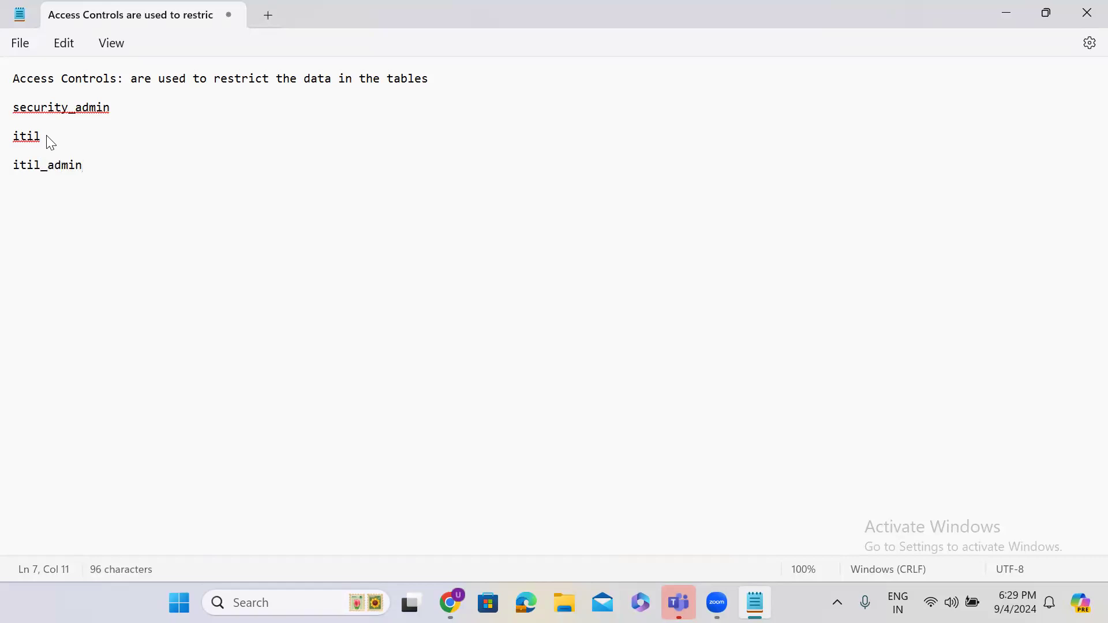
pyautogui.click(50, 137)
pyautogui.write('---- ')
pyautogui.write('creat')
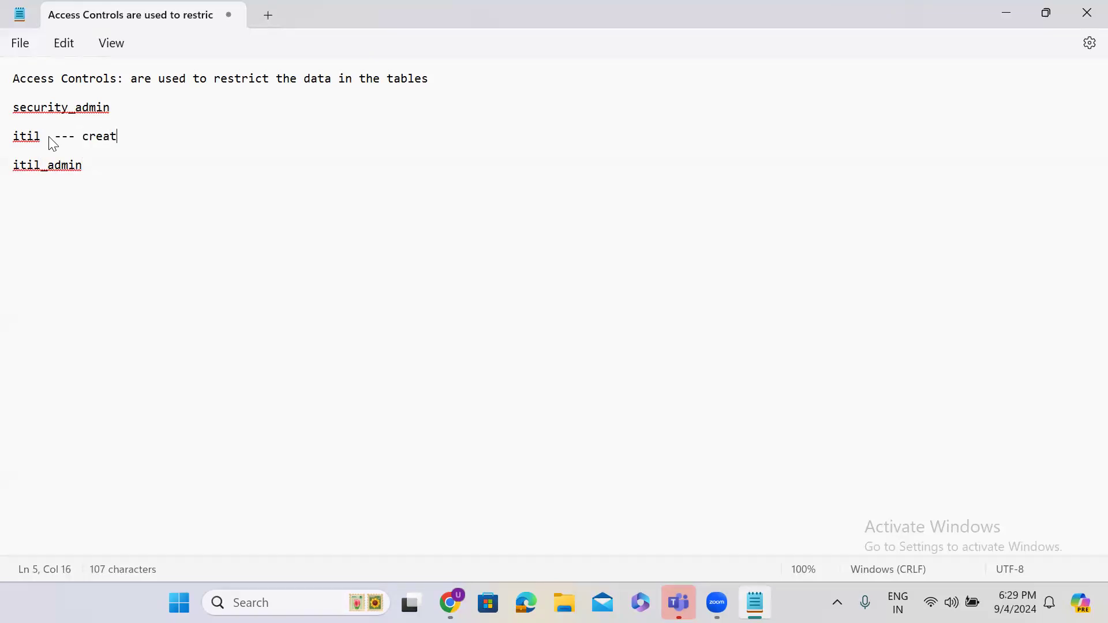
pyautogui.write('e, update,')
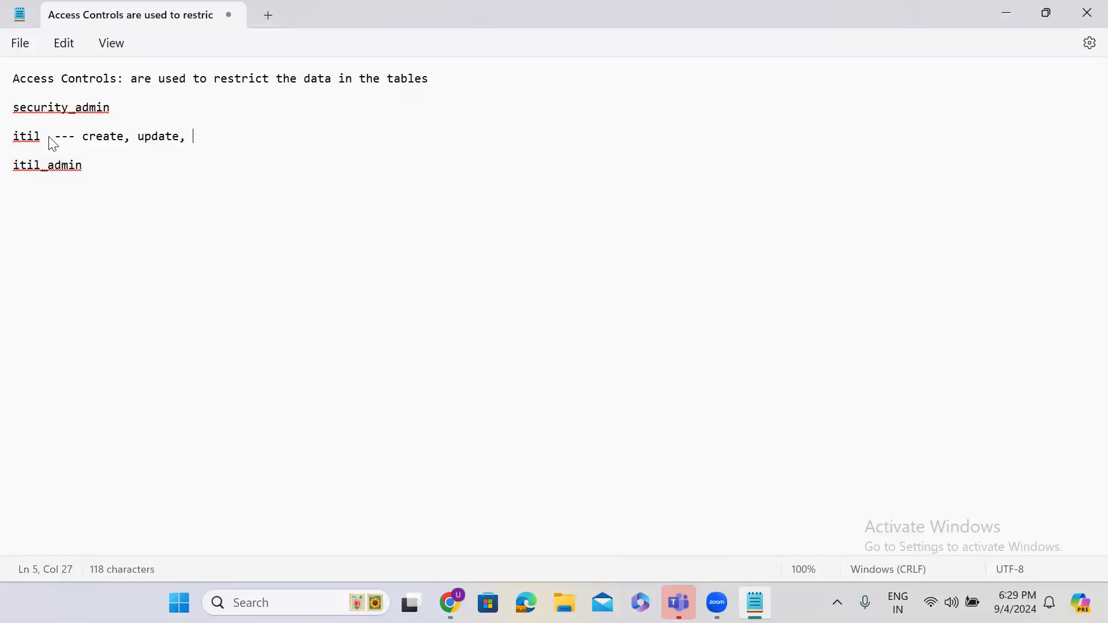
pyautogui.click(82, 136)
pyautogui.write('read')
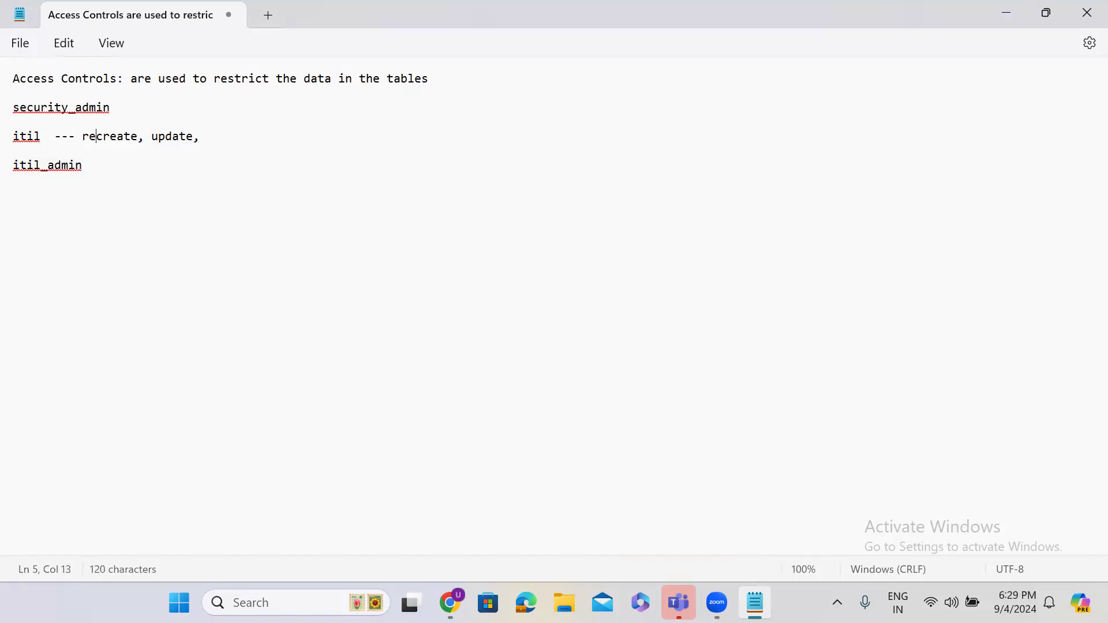
pyautogui.write(', ')
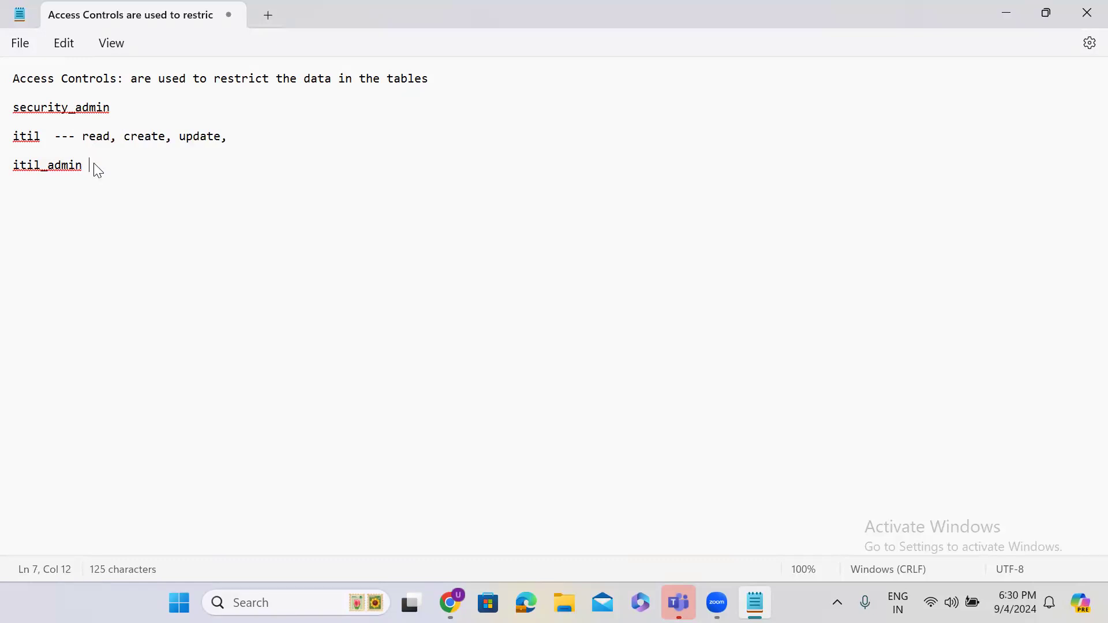
pyautogui.write('lete')
# Step: Return to the browser and end the impersonation
pyautogui.click(1007, 17)
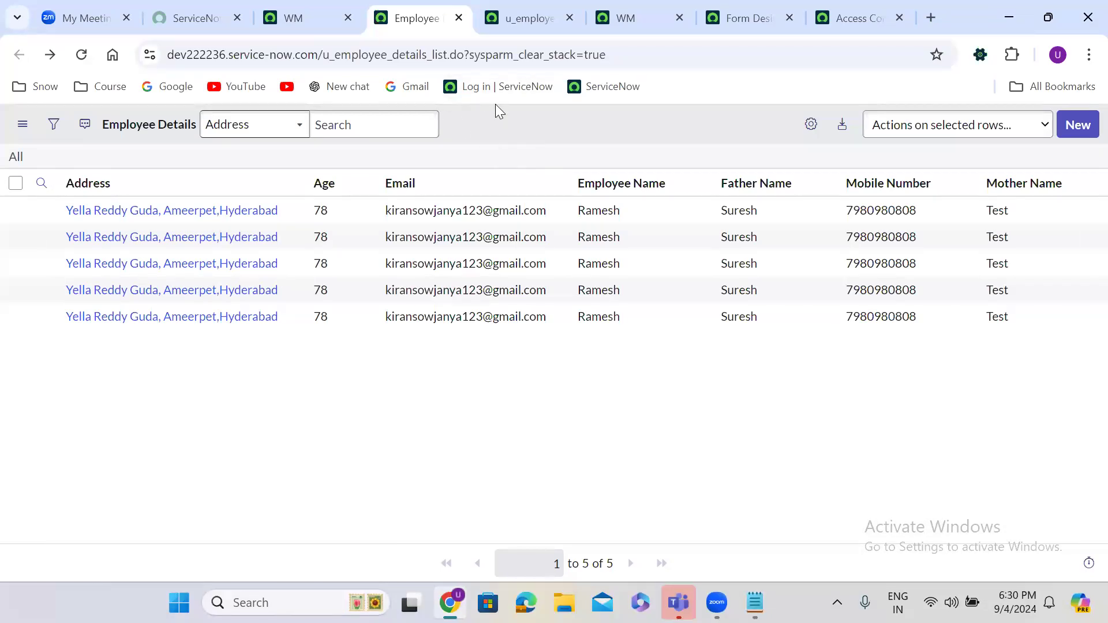
pyautogui.click(521, 12)
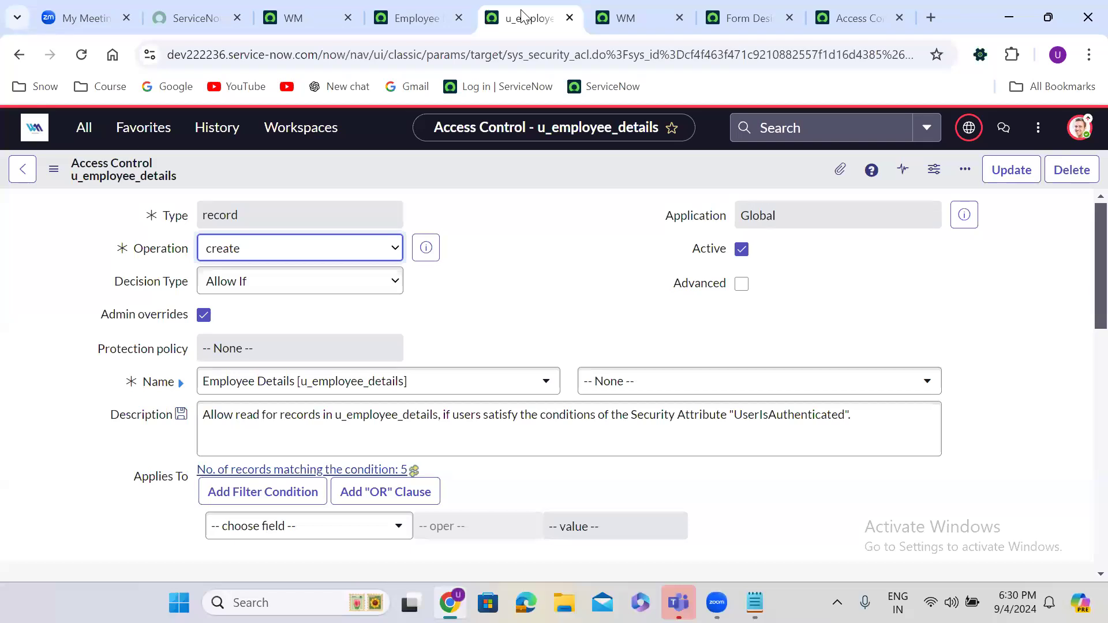
pyautogui.click(303, 17)
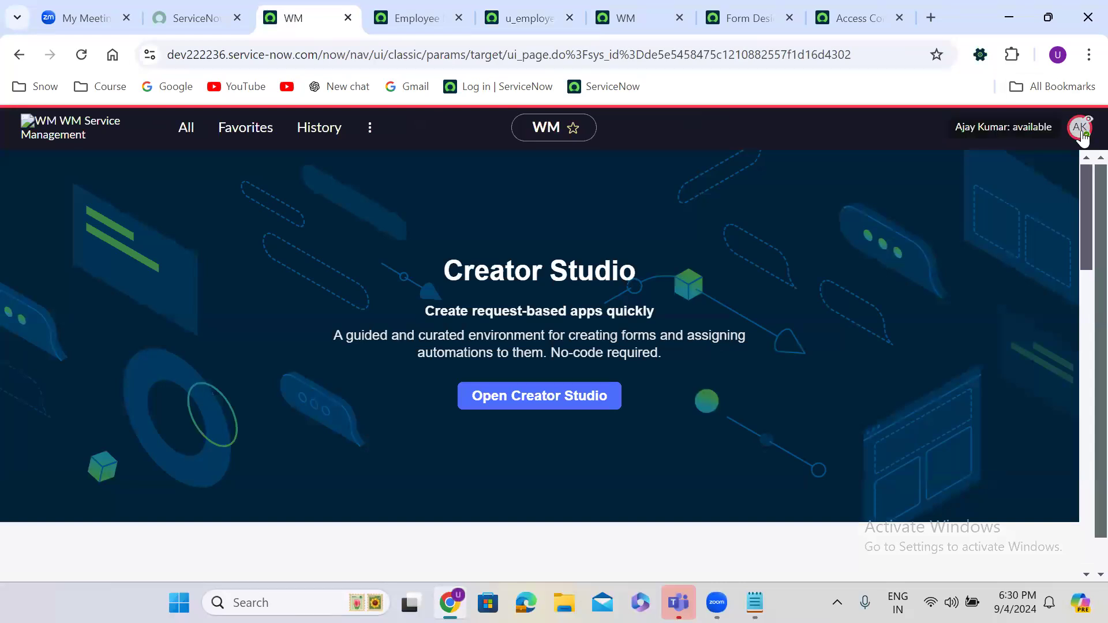
pyautogui.click(1079, 129)
pyautogui.click(938, 362)
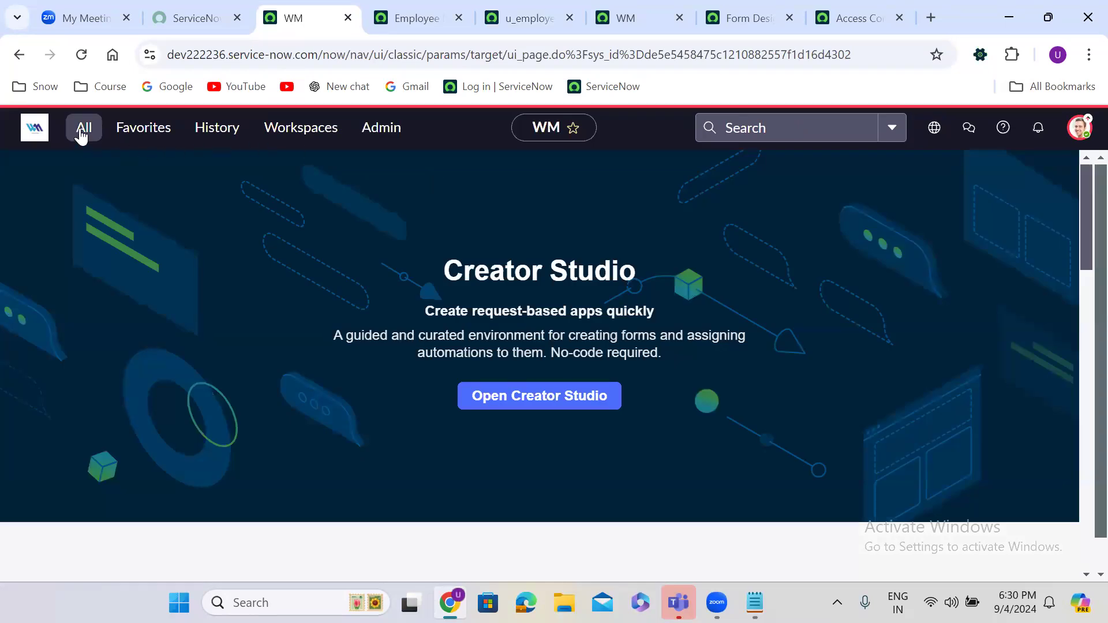
# Step: Filter the navigator for 'access control' and open Access Control (ACL) in a new tab
pyautogui.click(81, 133)
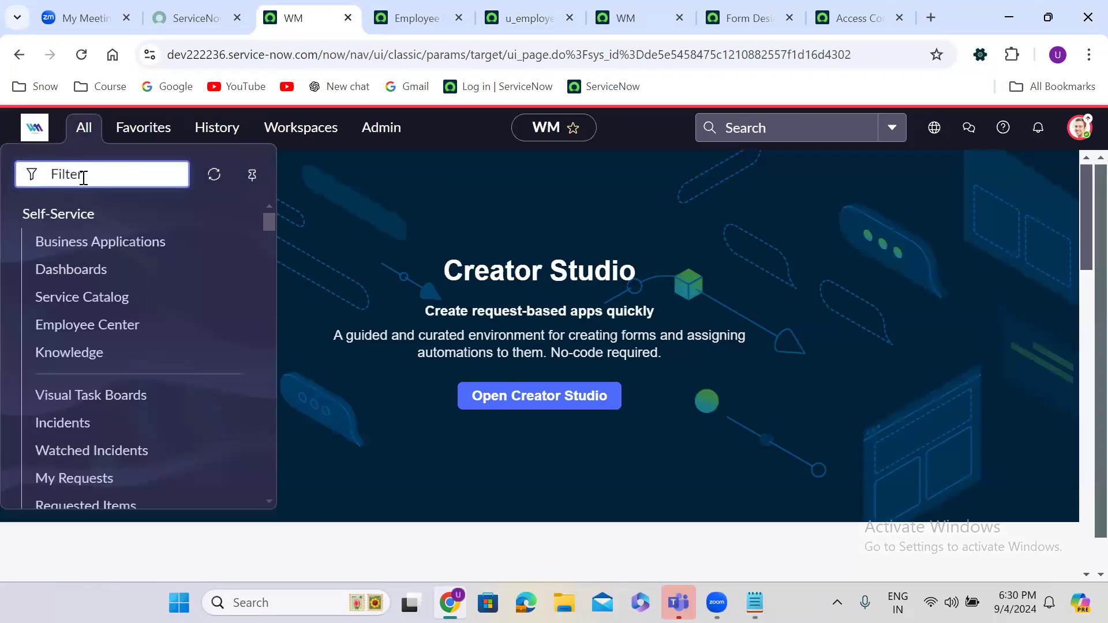
pyautogui.click(428, 20)
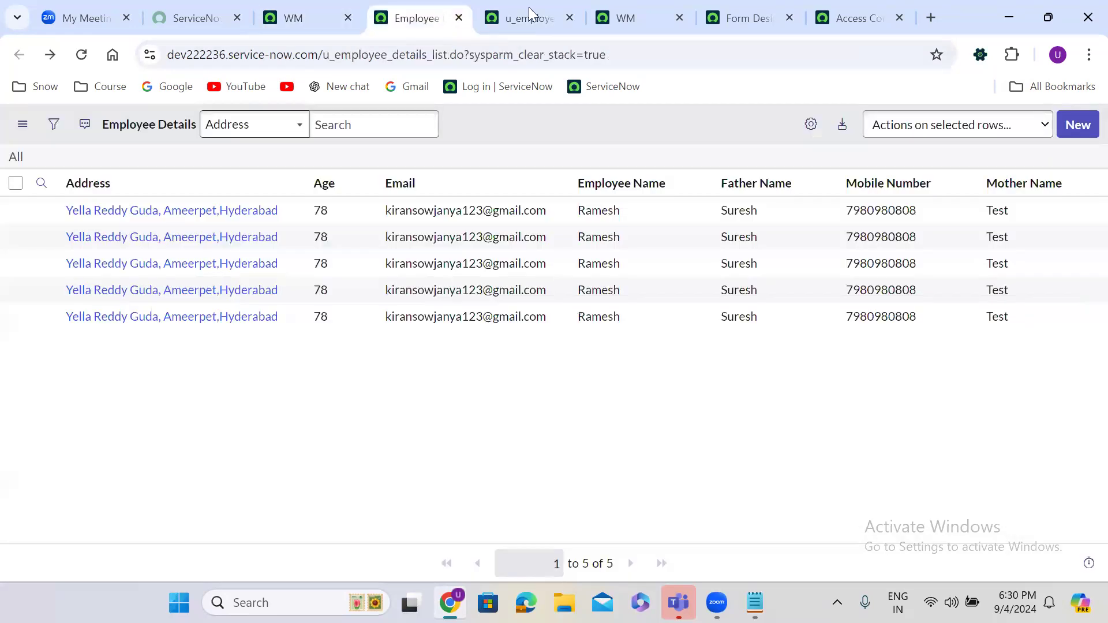
pyautogui.click(529, 10)
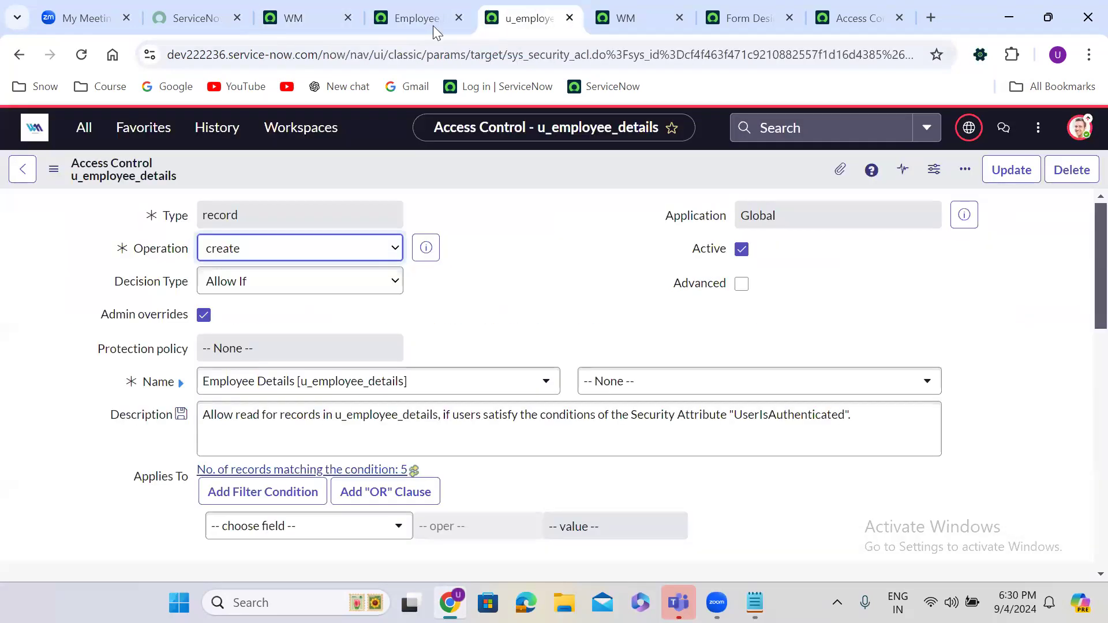
pyautogui.click(311, 13)
pyautogui.click(85, 139)
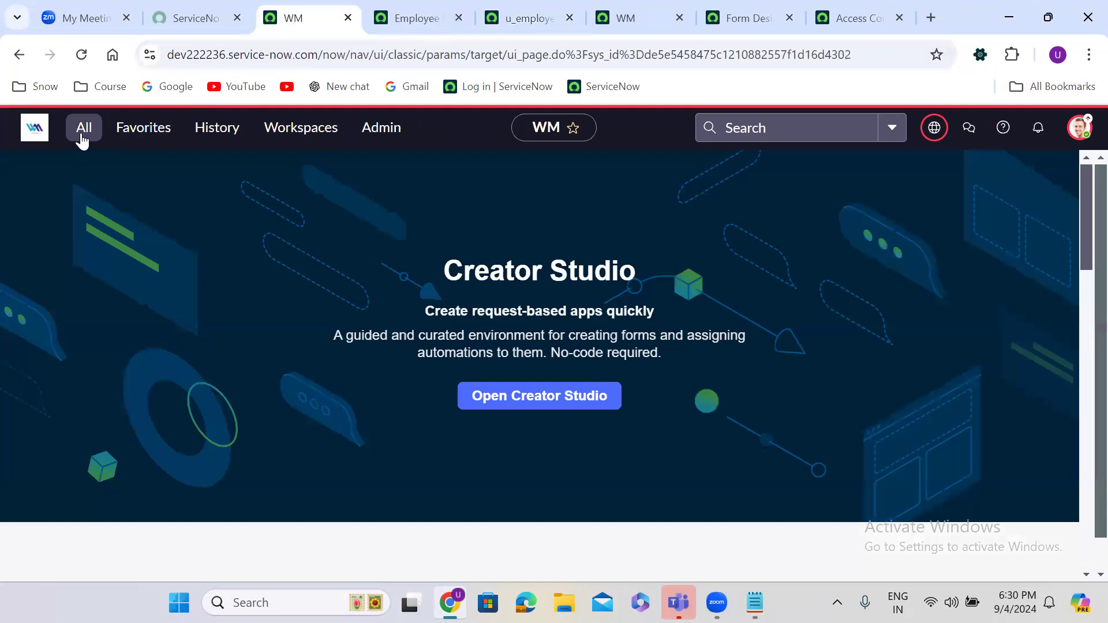
pyautogui.write('access c')
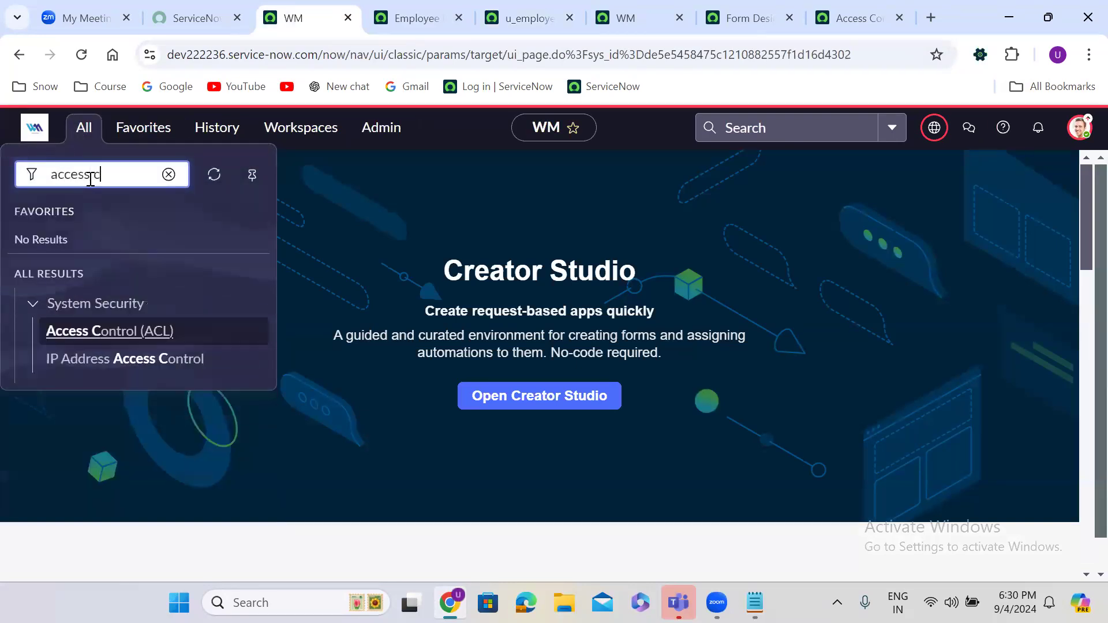
pyautogui.write('ontrols')
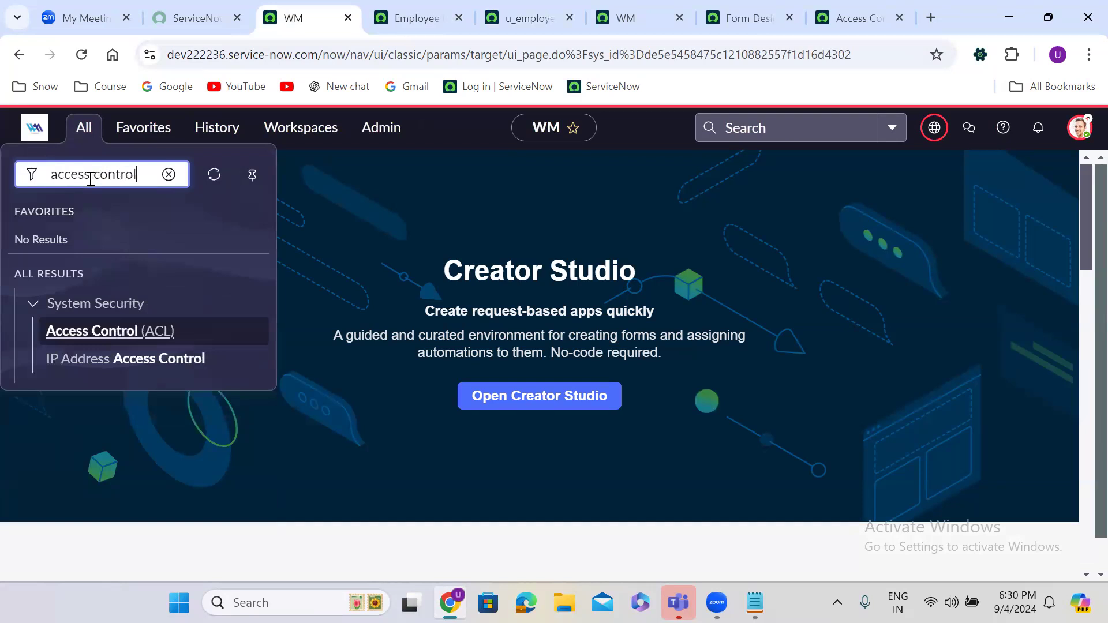
pyautogui.press('BackSpace')
pyautogui.click(104, 330)
pyautogui.rightClick(104, 328)
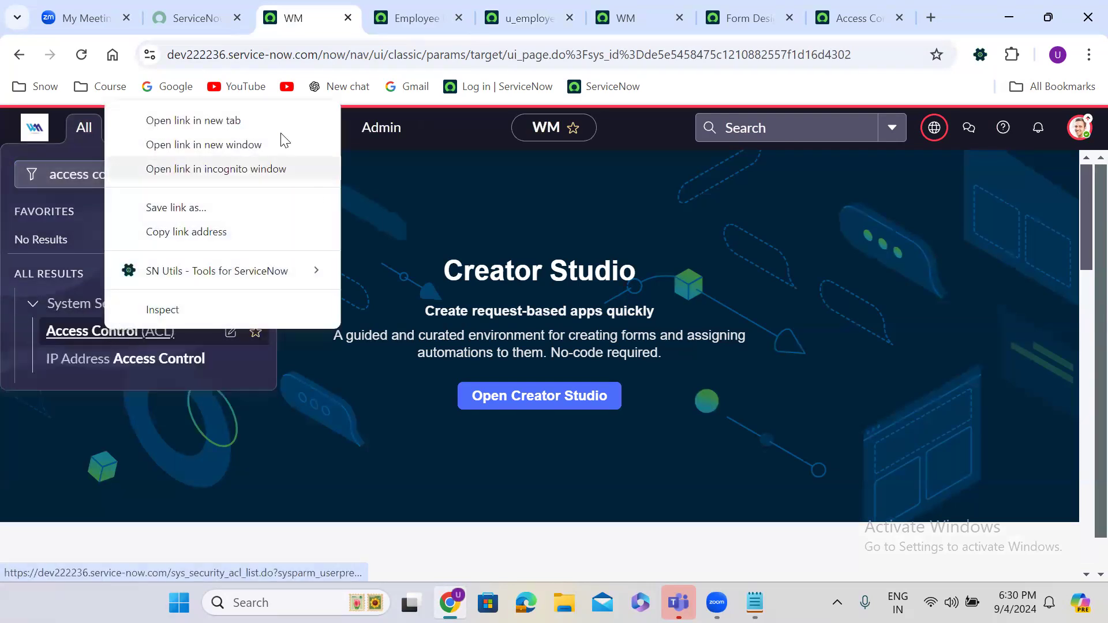
pyautogui.click(233, 122)
pyautogui.click(397, 7)
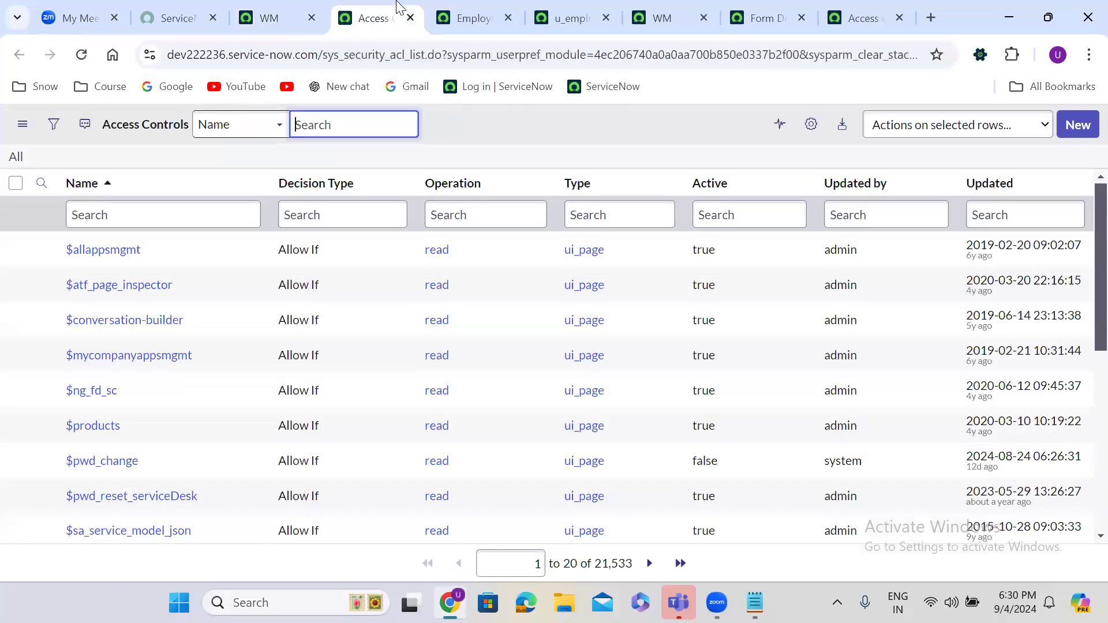
# Step: Sort ACLs by Updated newest first and open the read, write, delete and create u_employee_details ACLs in new tabs
pyautogui.click(1000, 184)
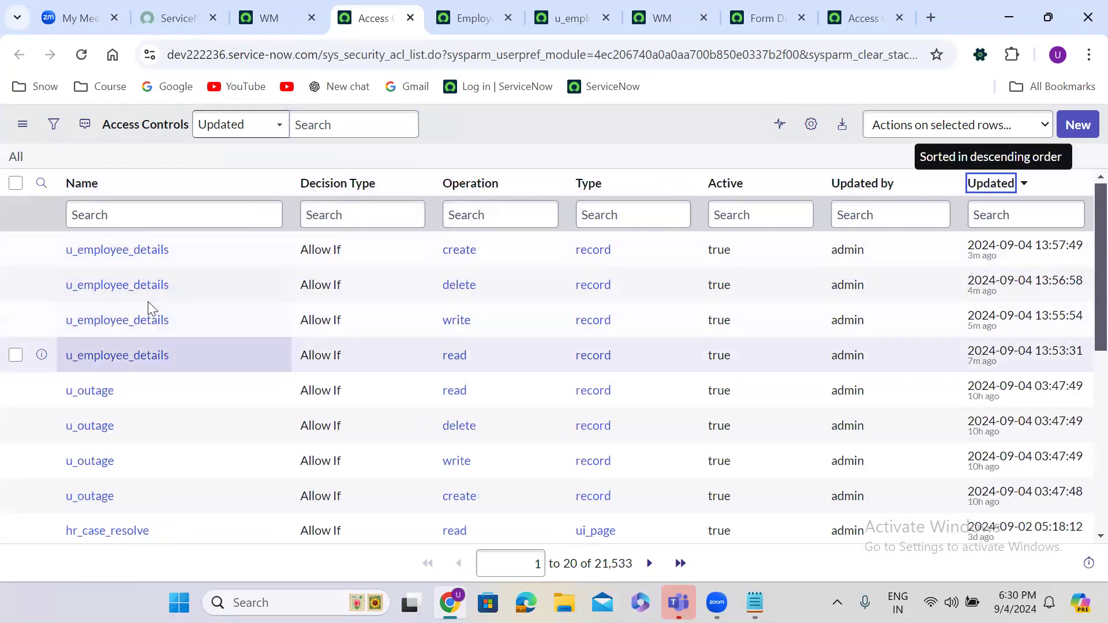
pyautogui.rightClick(42, 354)
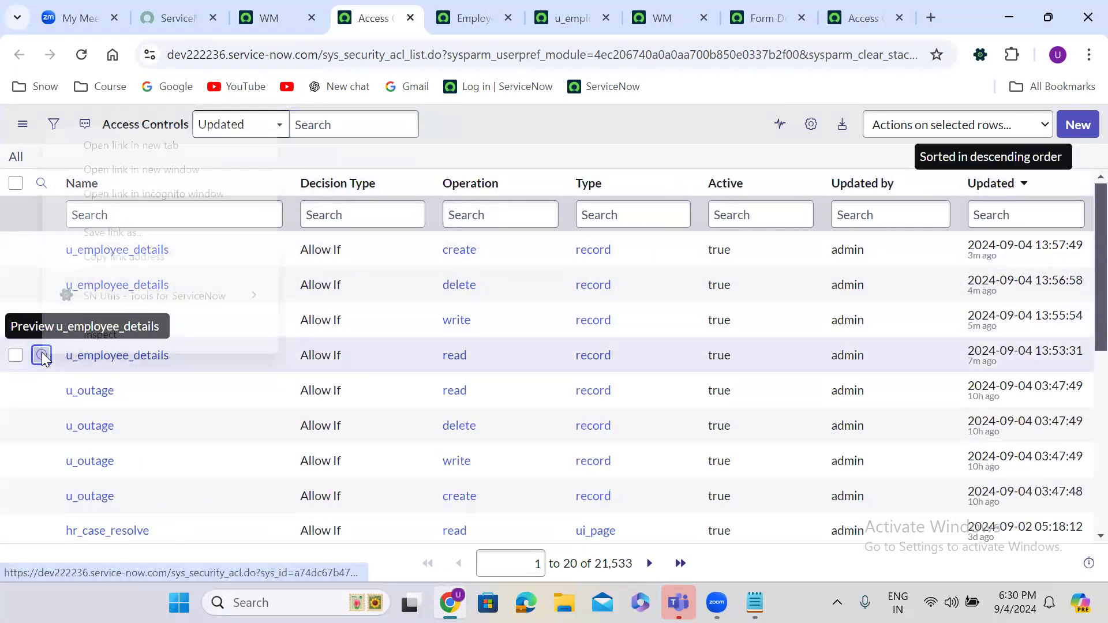
pyautogui.click(145, 148)
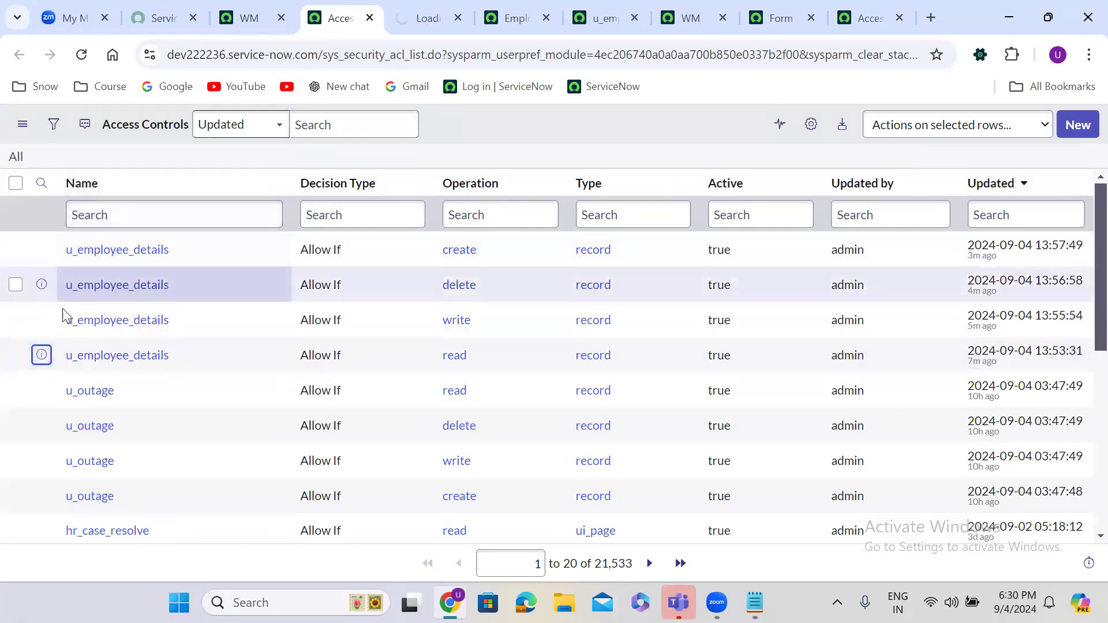
pyautogui.rightClick(41, 322)
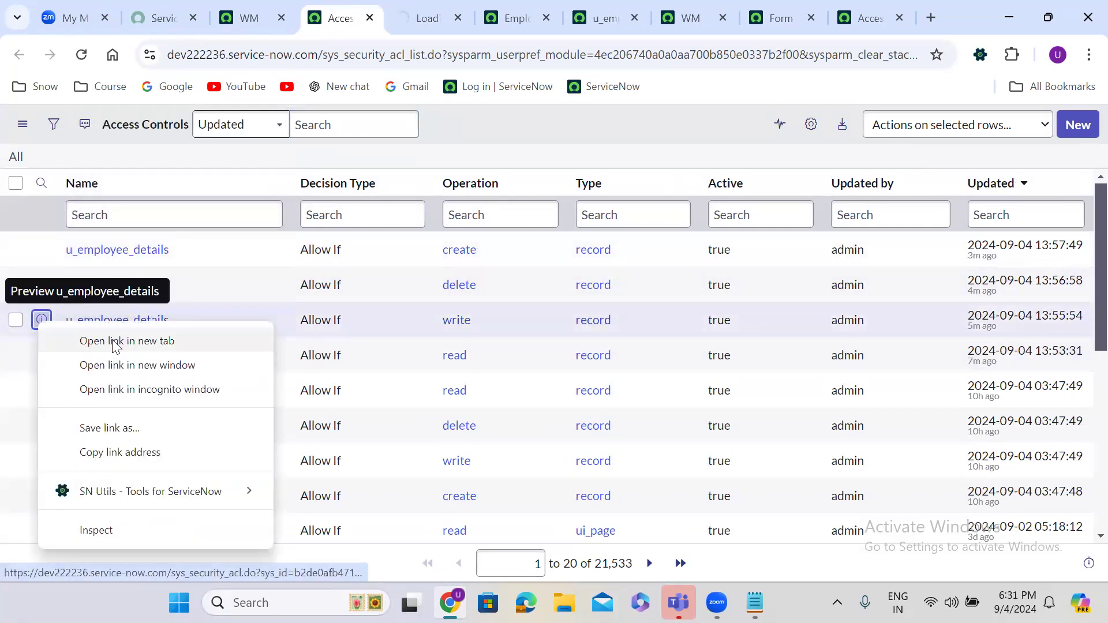
pyautogui.click(114, 342)
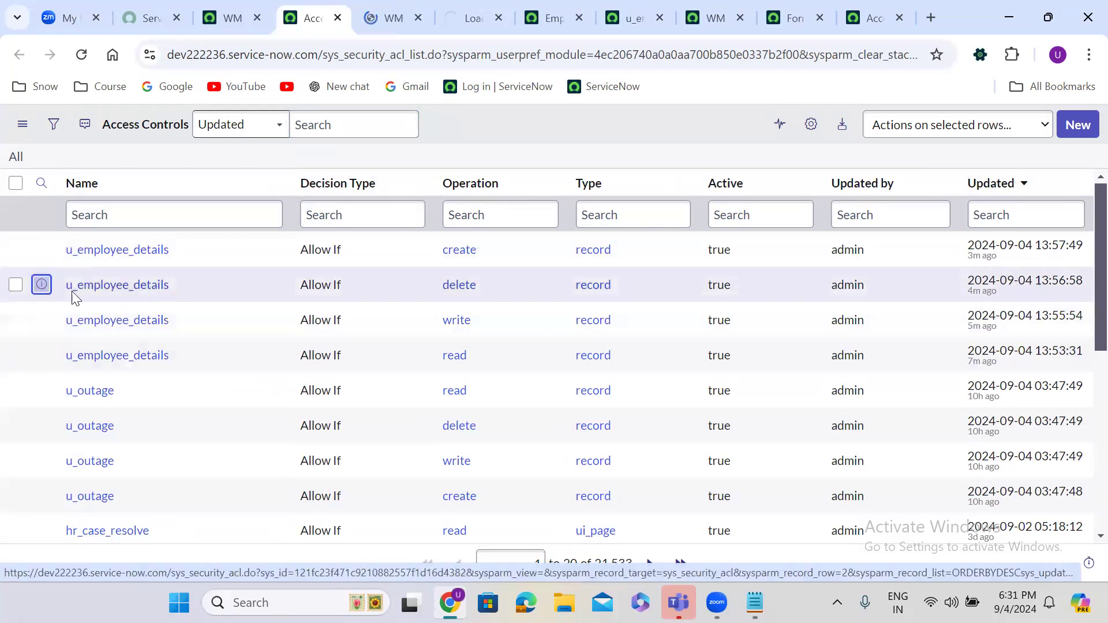
pyautogui.rightClick(40, 284)
pyautogui.click(127, 300)
pyautogui.rightClick(41, 250)
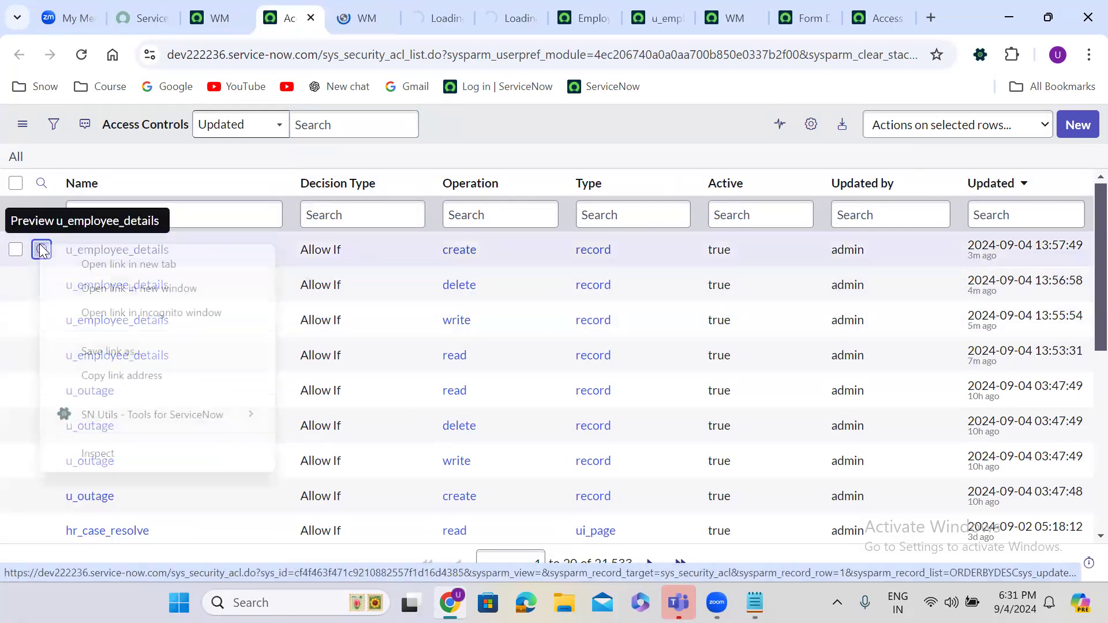
pyautogui.click(124, 264)
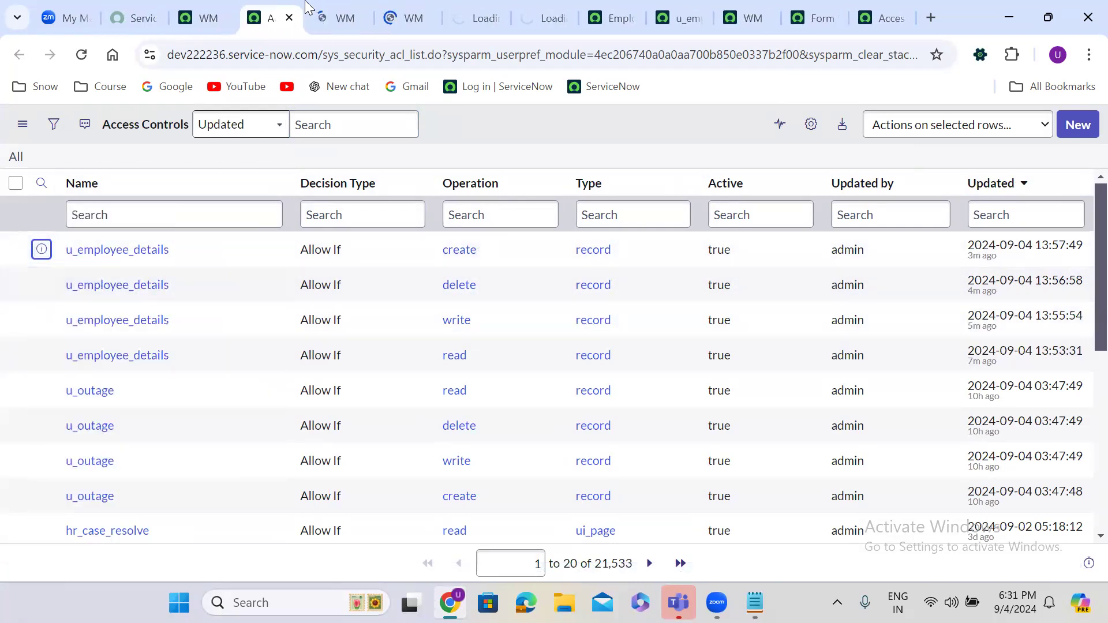
pyautogui.click(323, 4)
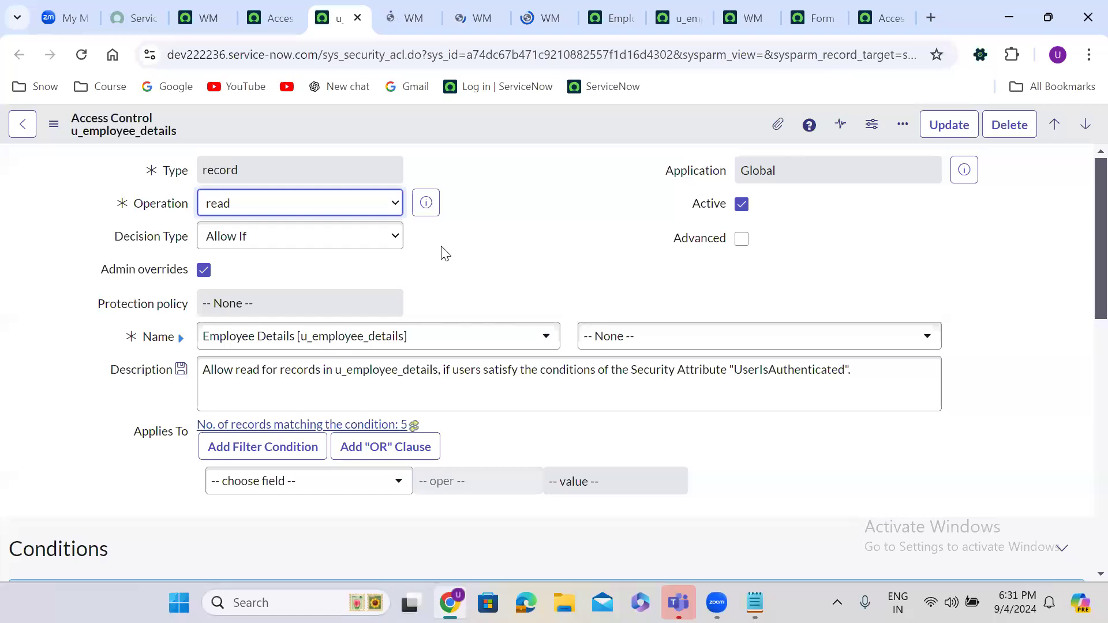
# Step: Add itil under Requires role on the read ACL and save it
pyautogui.scroll(-2, 506, 286)
pyautogui.scroll(1, 507, 285)
pyautogui.scroll(-5, 507, 286)
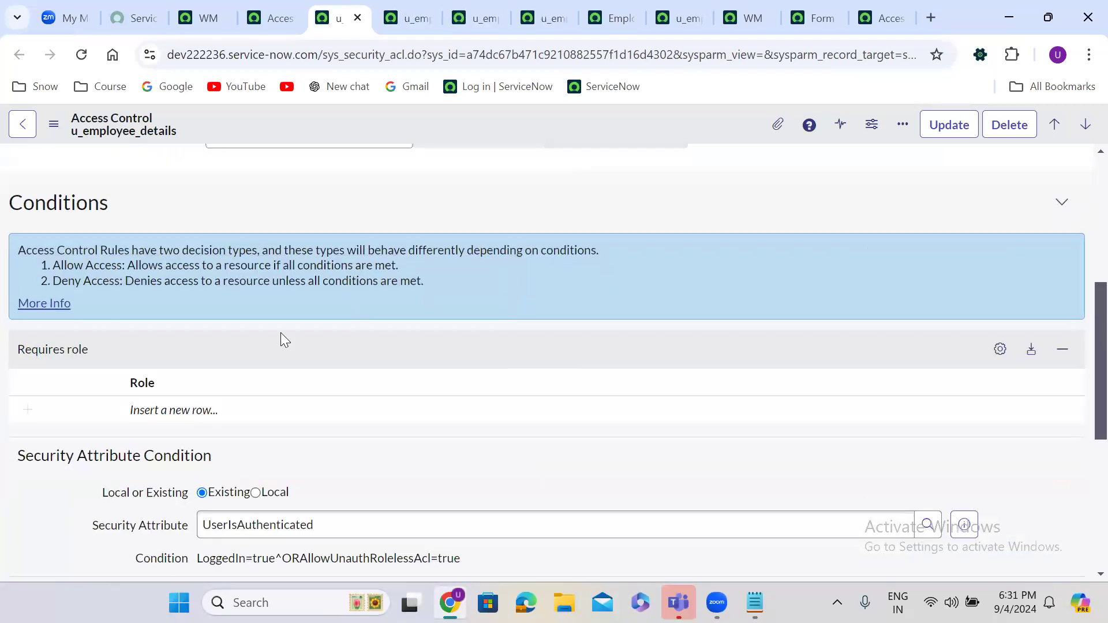
pyautogui.click(176, 408)
pyautogui.click(176, 408)
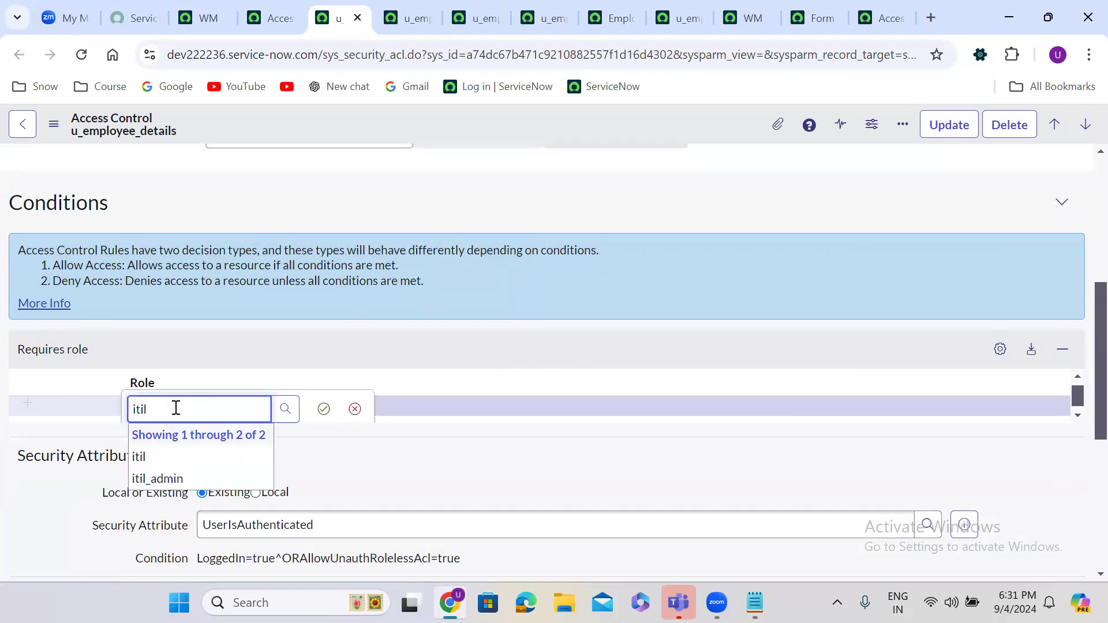
pyautogui.click(166, 456)
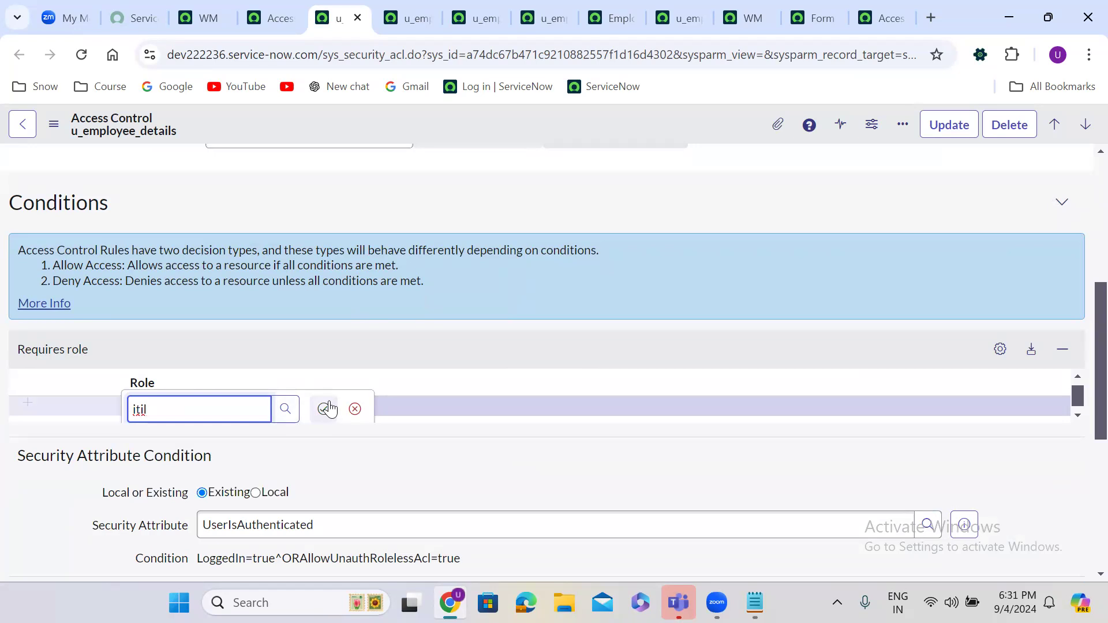
pyautogui.click(324, 409)
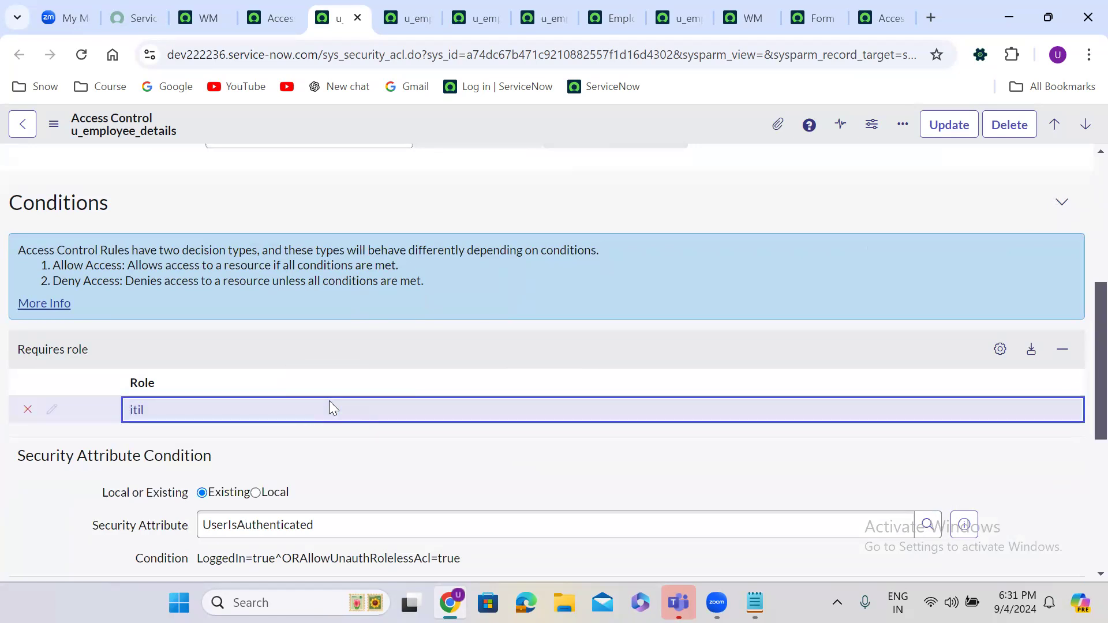
pyautogui.rightClick(463, 126)
pyautogui.click(495, 135)
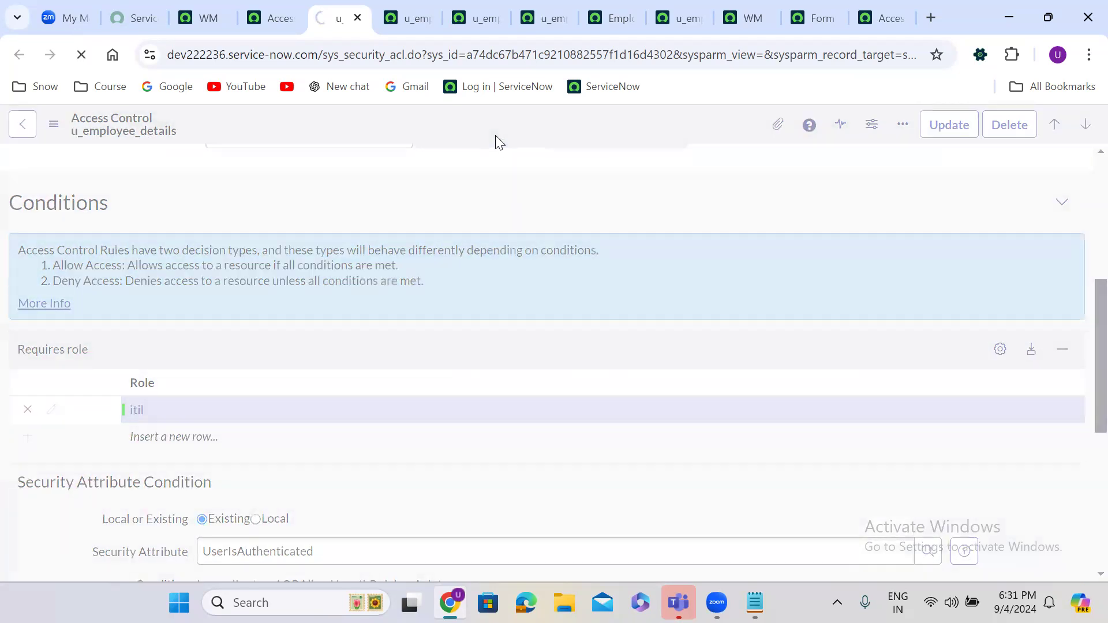
# Step: On the write ACL, replace the first-picked itil_admin role with itil and save
pyautogui.click(407, 8)
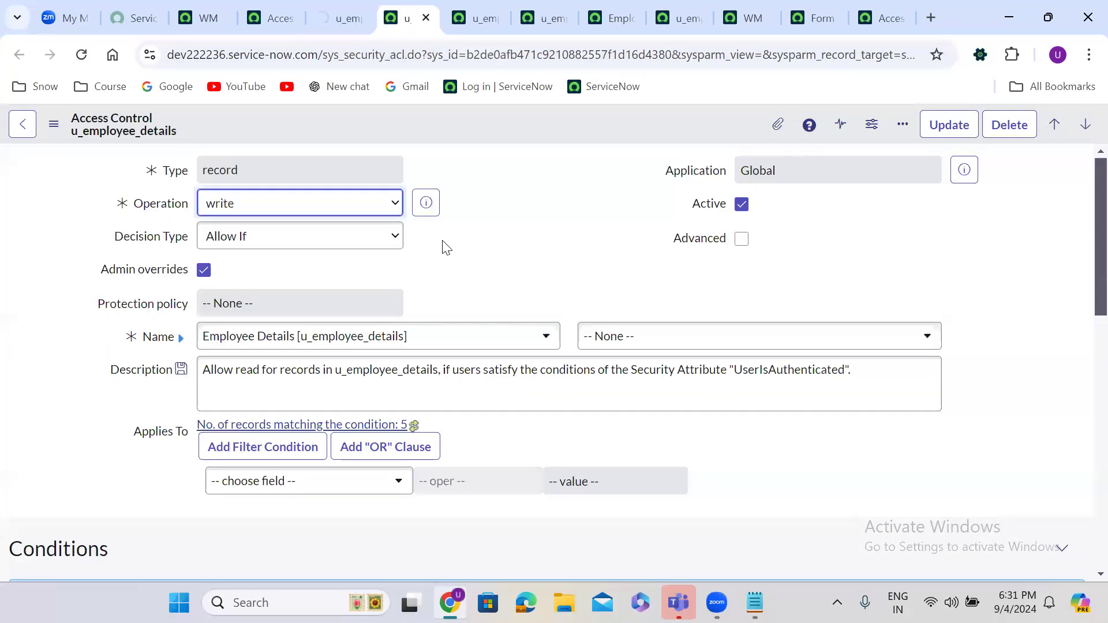
pyautogui.scroll(-7, 447, 258)
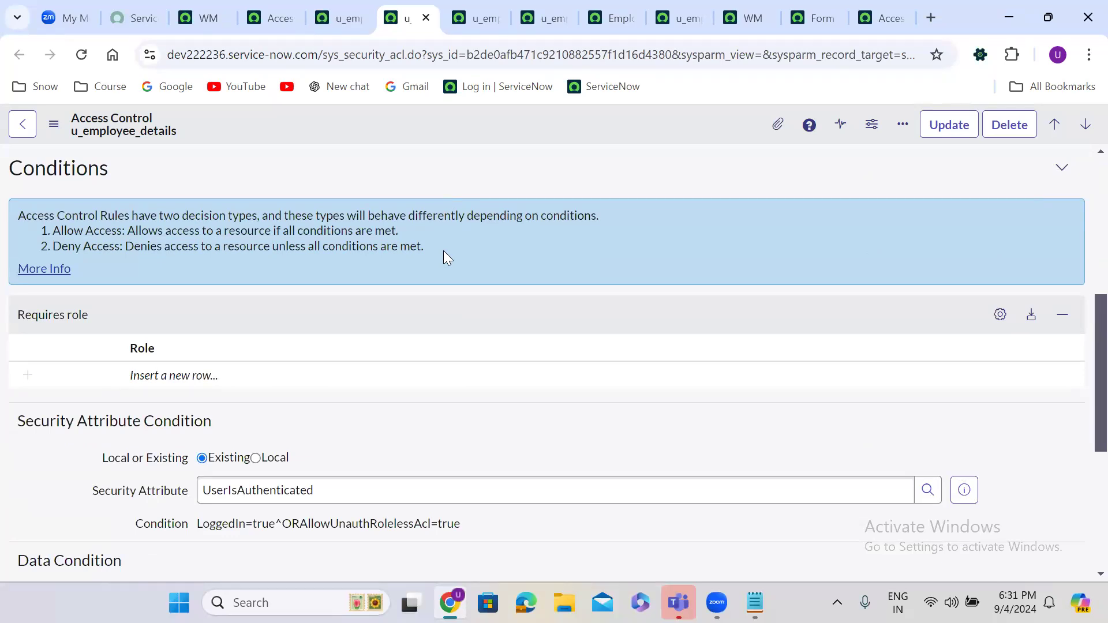
pyautogui.doubleClick(176, 376)
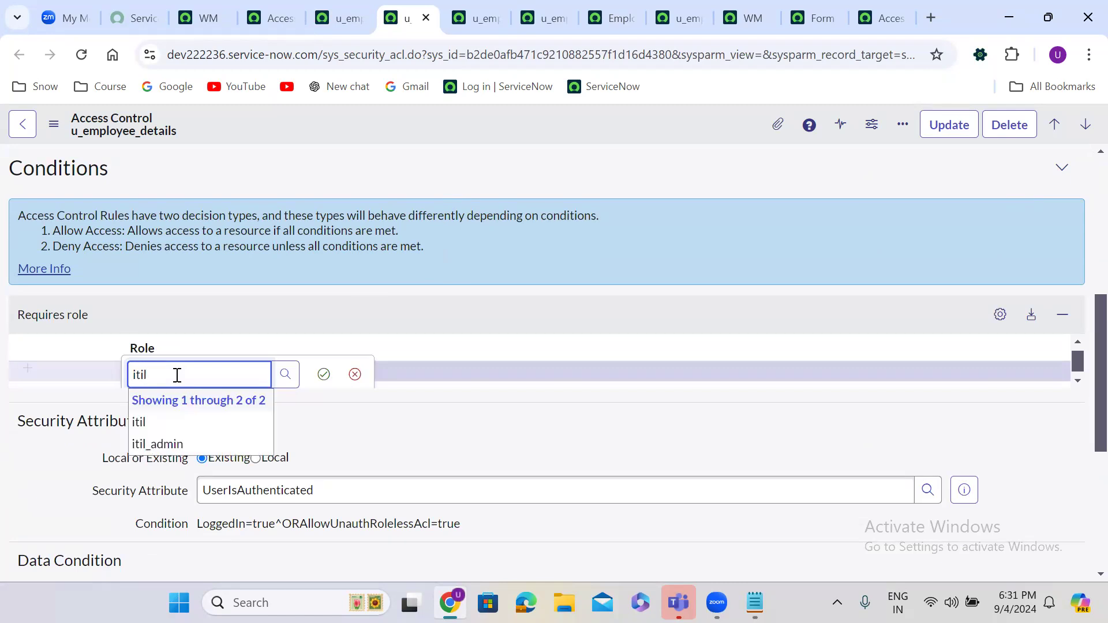
pyautogui.click(186, 441)
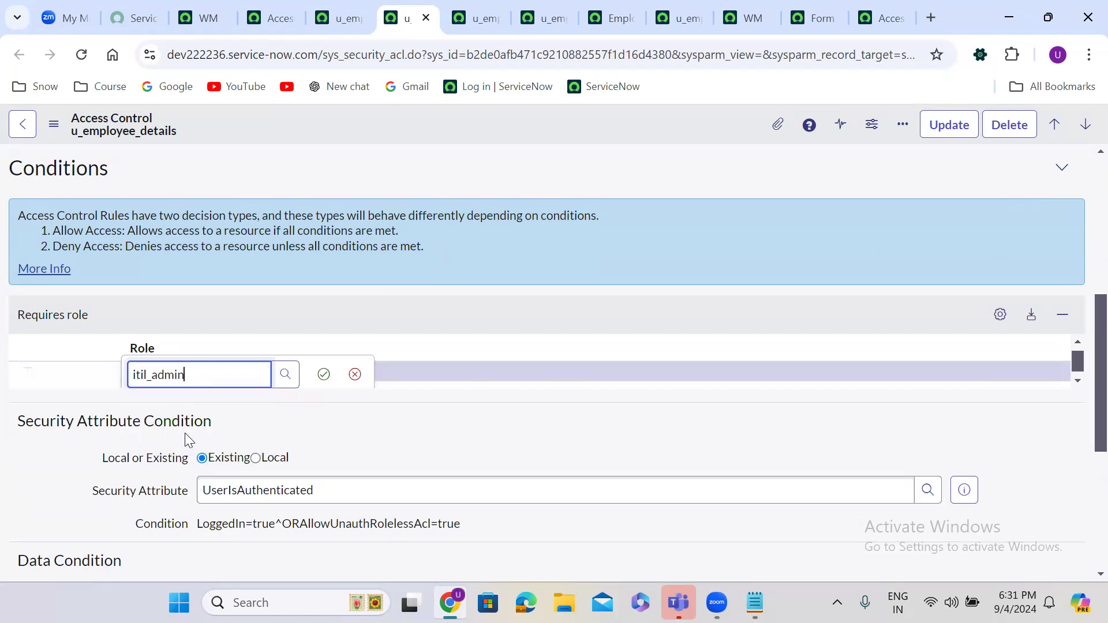
pyautogui.click(323, 373)
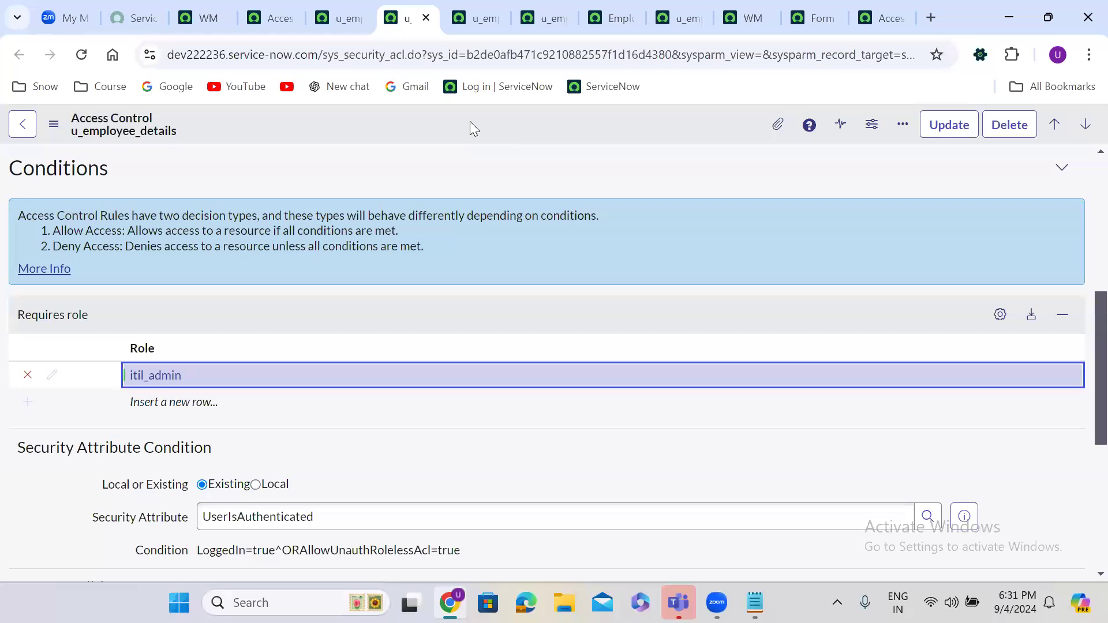
pyautogui.doubleClick(200, 376)
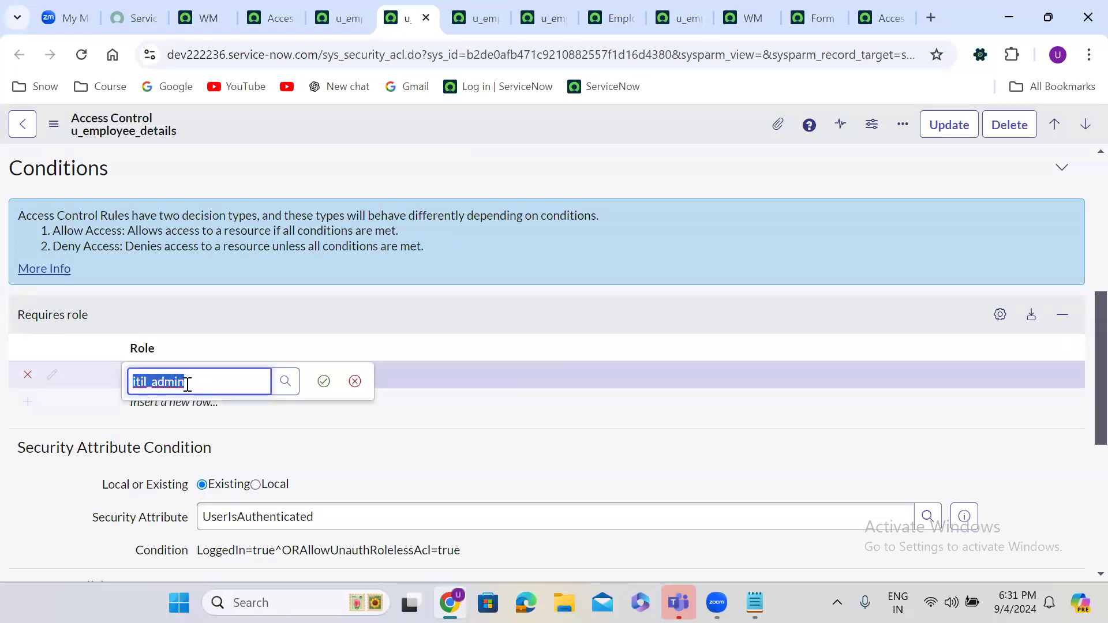
pyautogui.click(187, 384)
pyautogui.press('BackSpace')
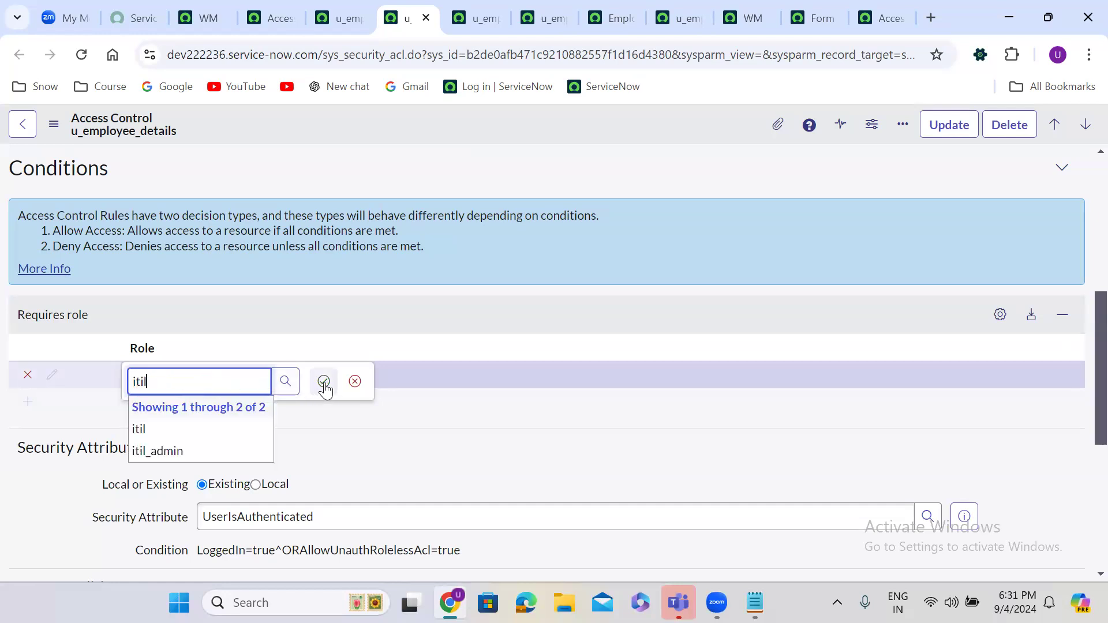
pyautogui.click(184, 424)
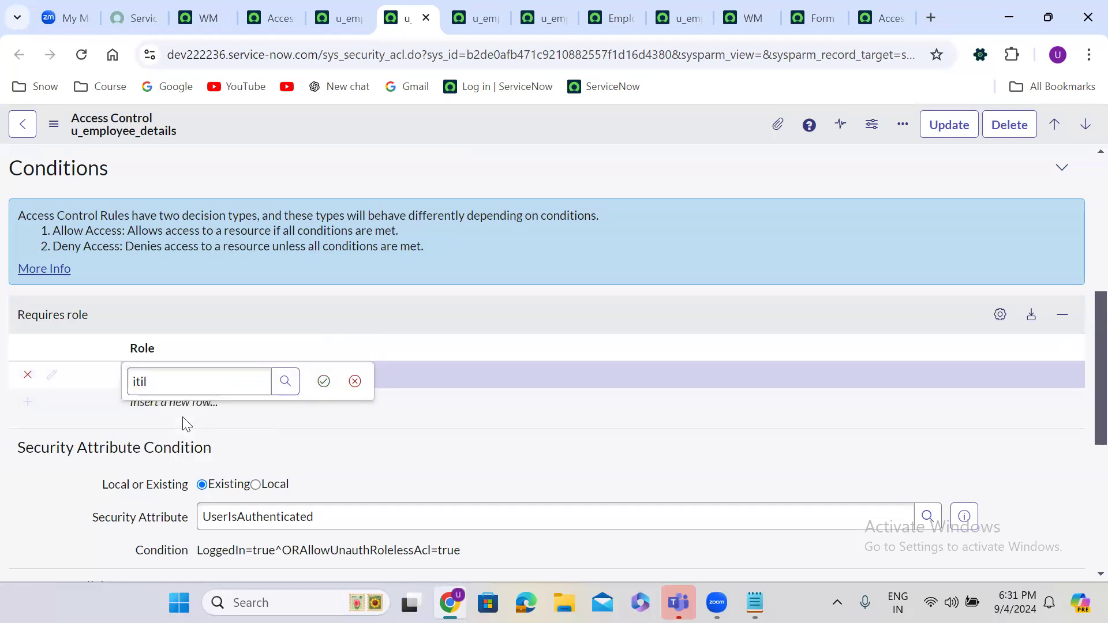
pyautogui.click(324, 381)
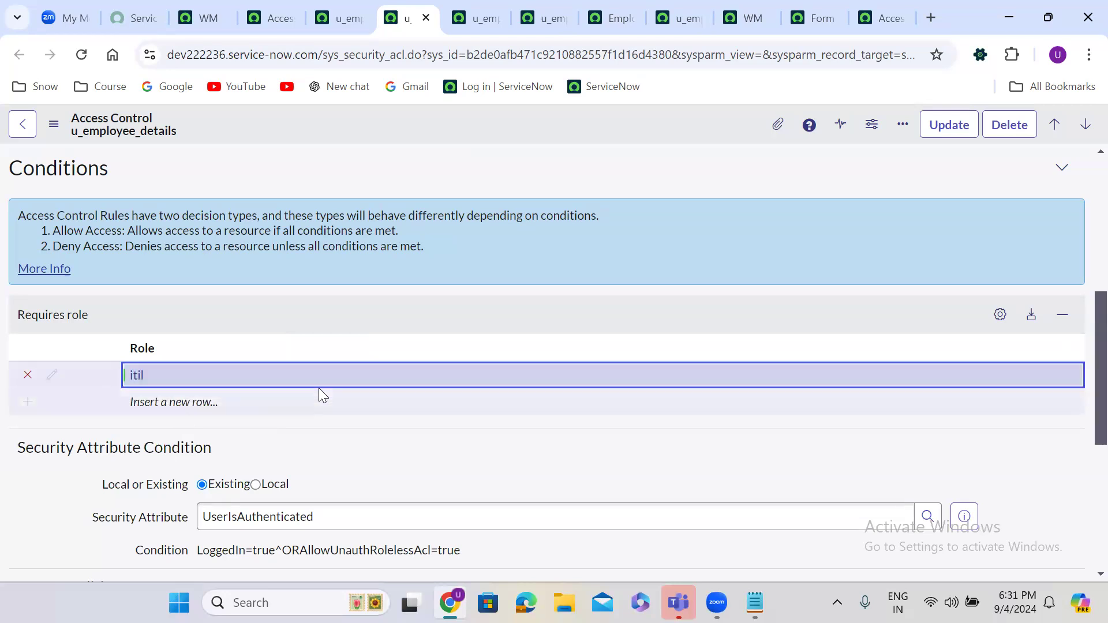
pyautogui.rightClick(495, 113)
pyautogui.click(529, 126)
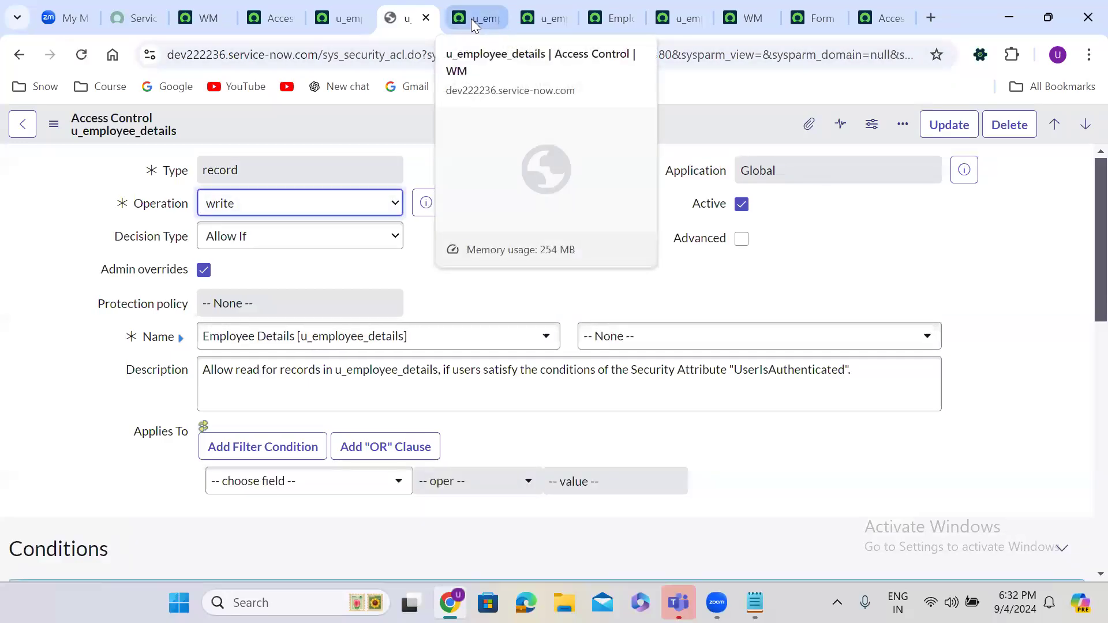
# Step: Add itil_admin as a required role on the delete ACL and save it
pyautogui.click(471, 7)
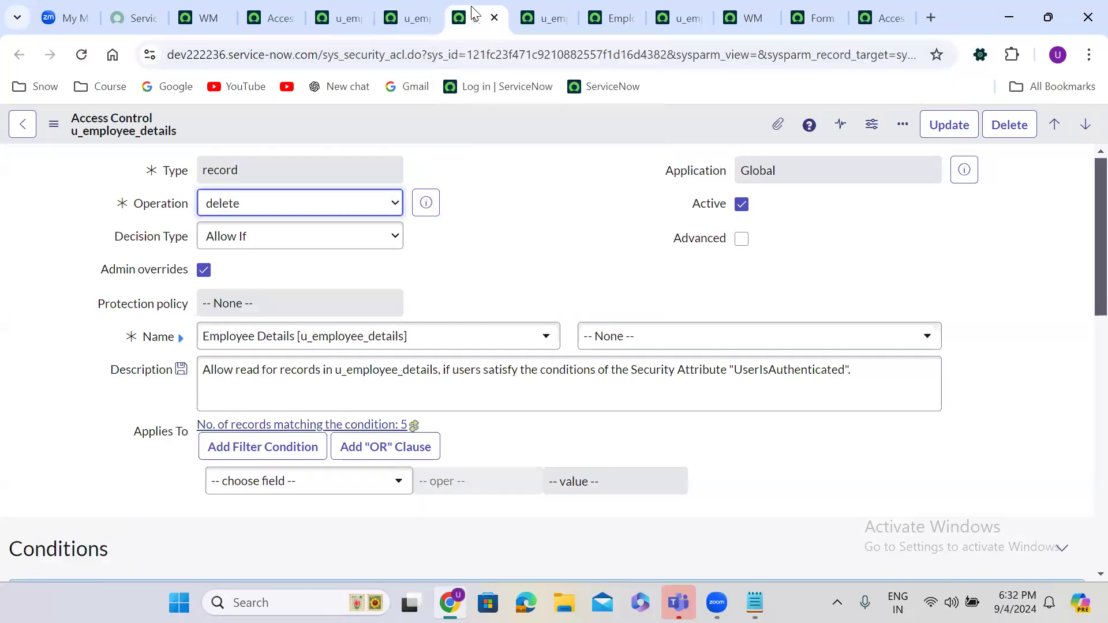
pyautogui.scroll(-6, 478, 225)
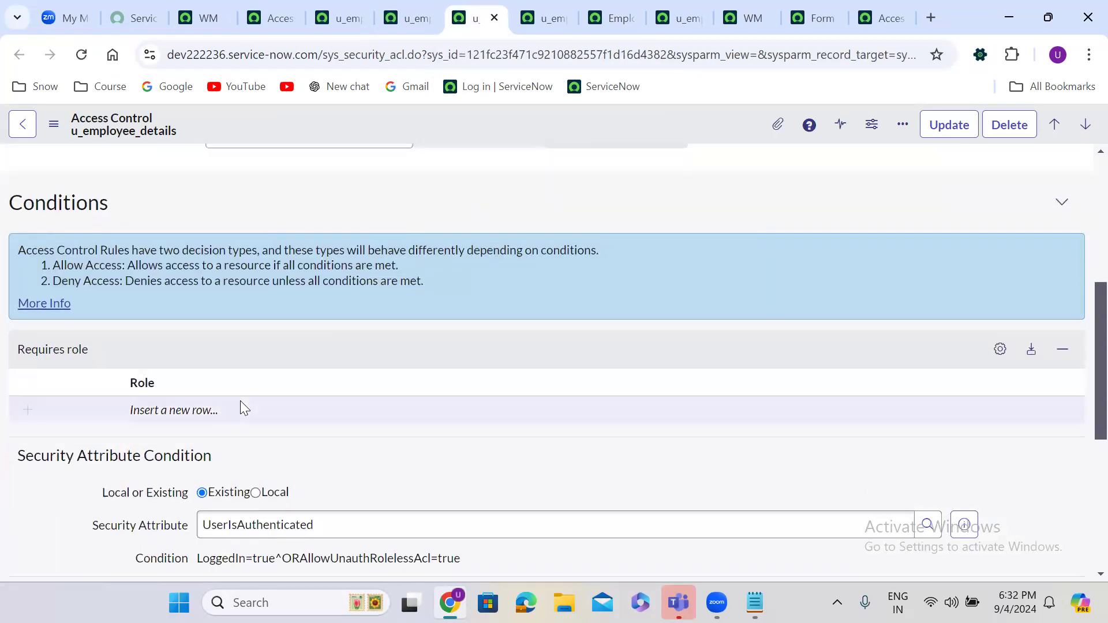
pyautogui.doubleClick(195, 408)
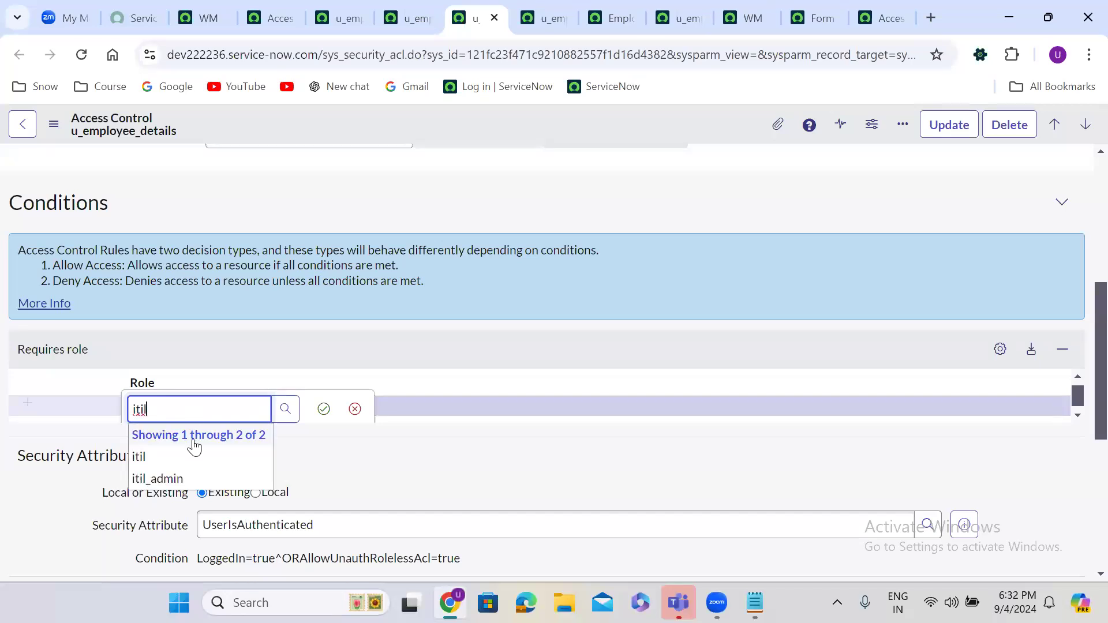
pyautogui.click(187, 478)
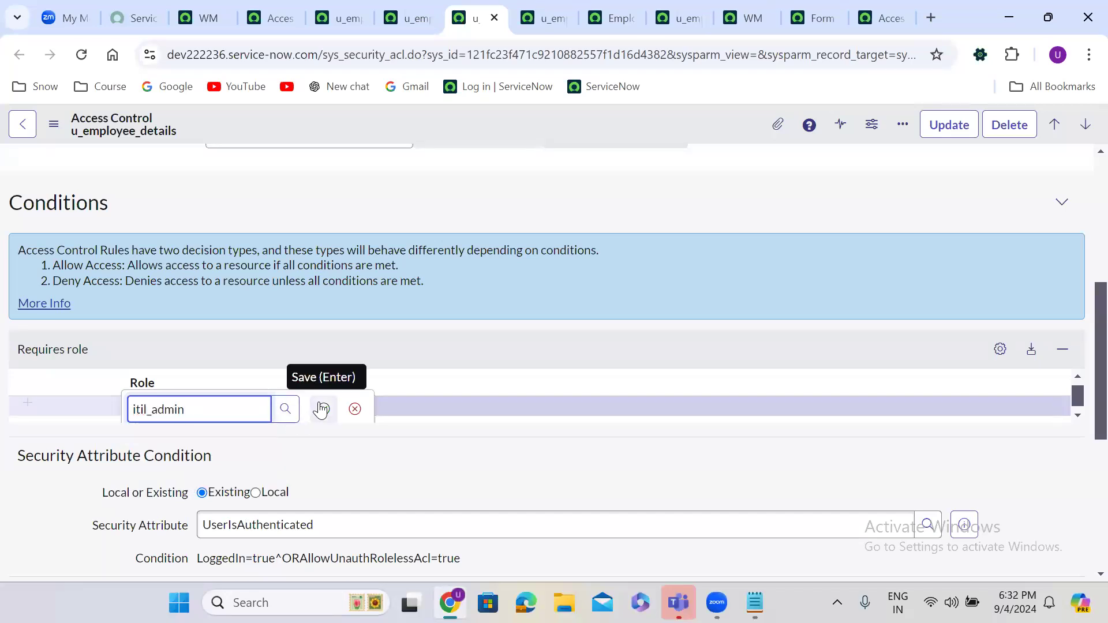
pyautogui.click(321, 407)
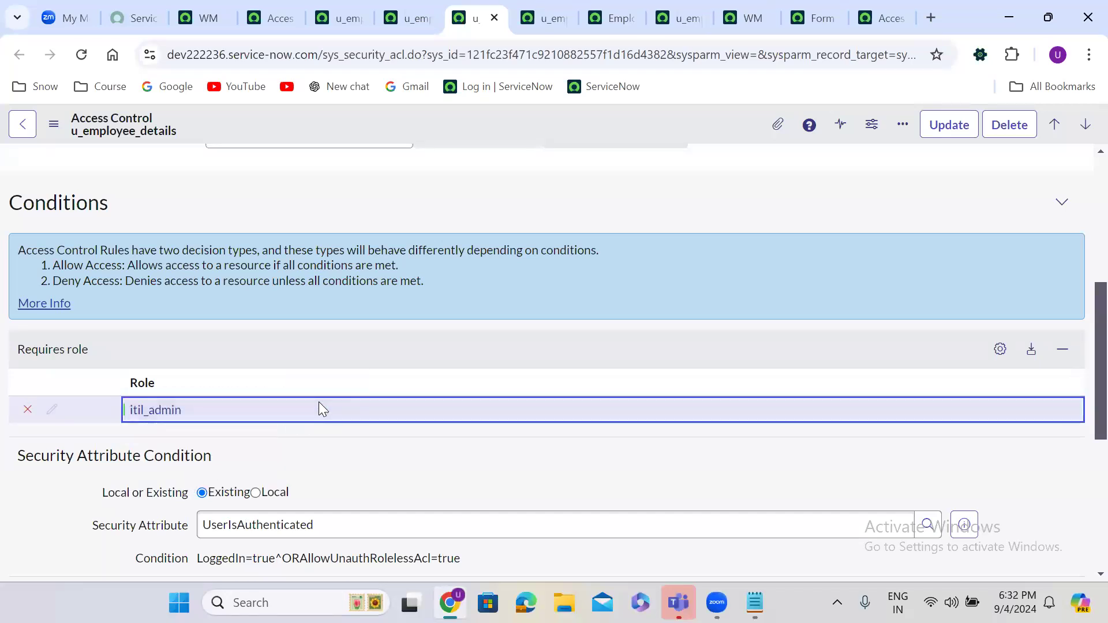
pyautogui.rightClick(504, 124)
pyautogui.click(539, 134)
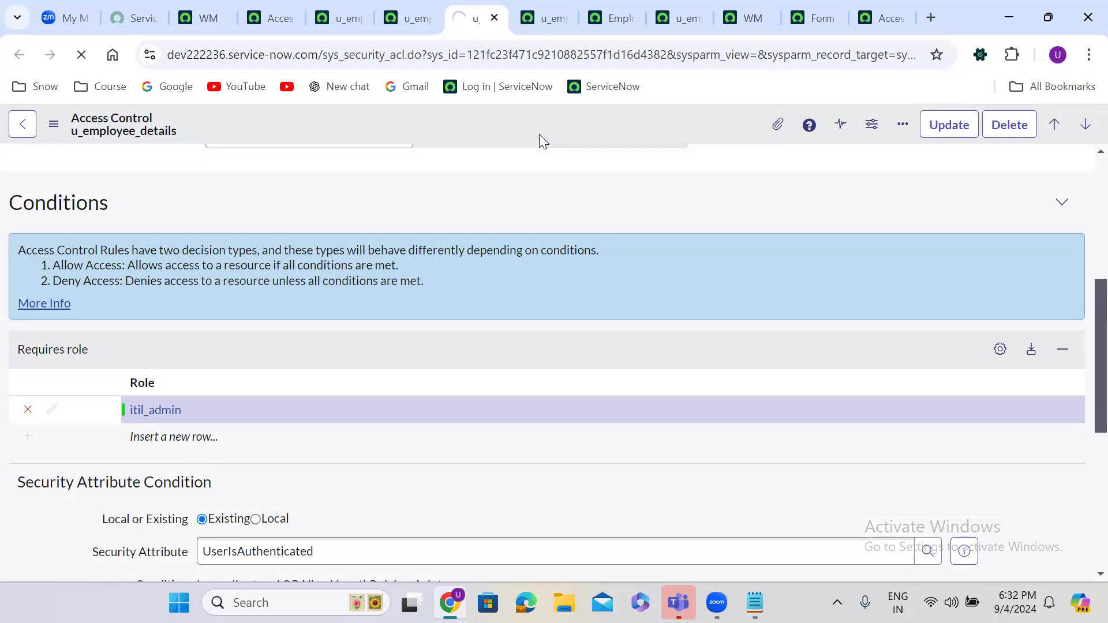
# Step: Add itil as a required role on the create ACL and save it
pyautogui.click(529, 5)
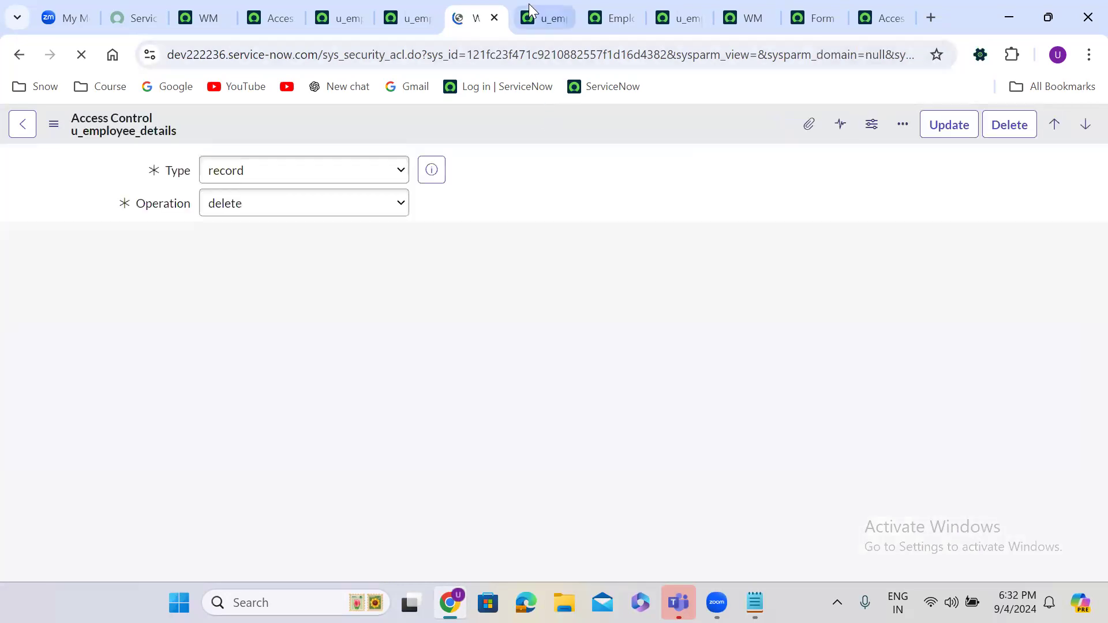
pyautogui.scroll(-6, 441, 262)
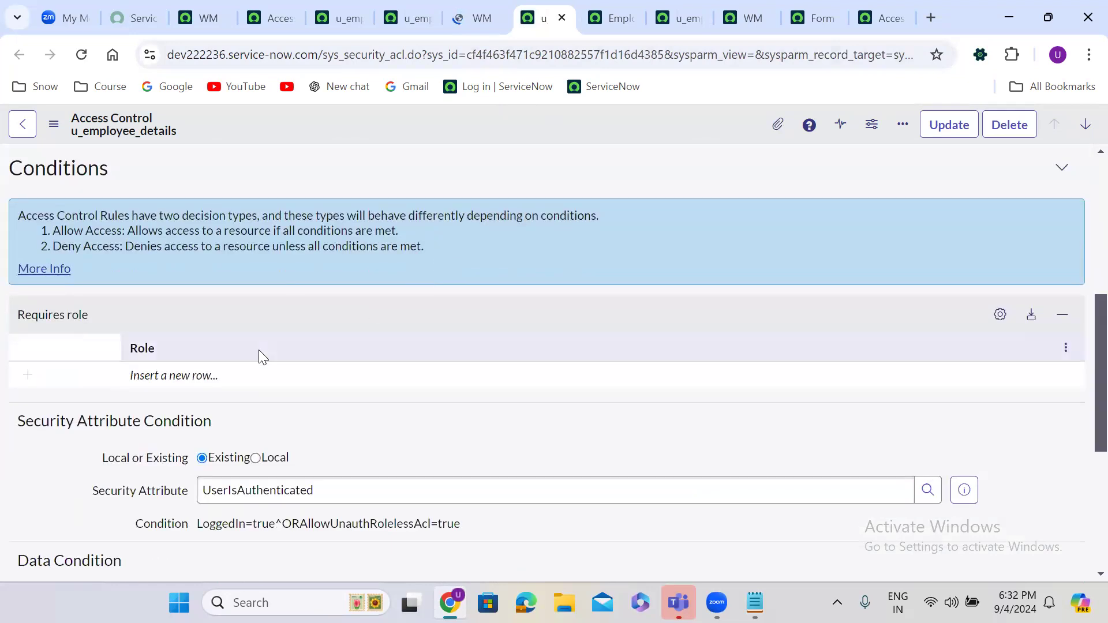
pyautogui.click(187, 369)
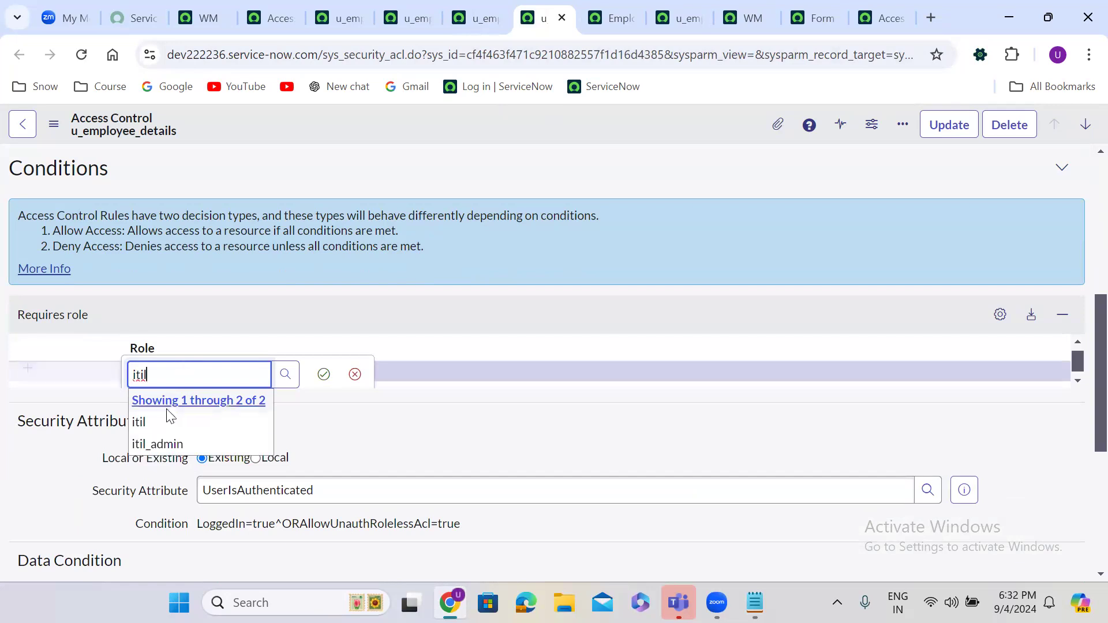
pyautogui.click(163, 428)
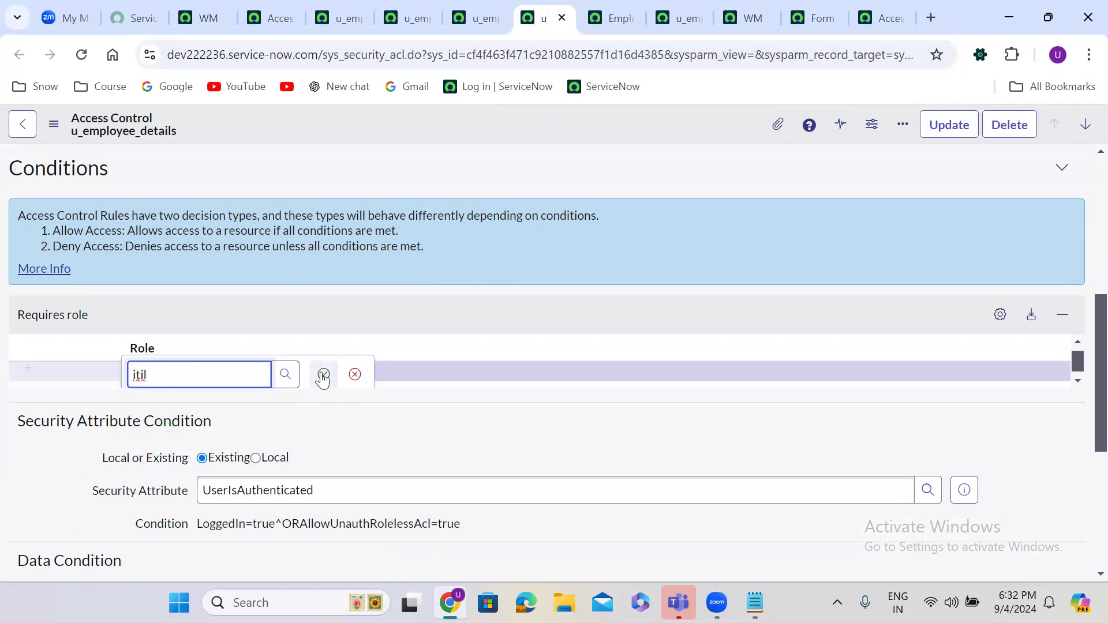
pyautogui.click(324, 374)
pyautogui.rightClick(503, 115)
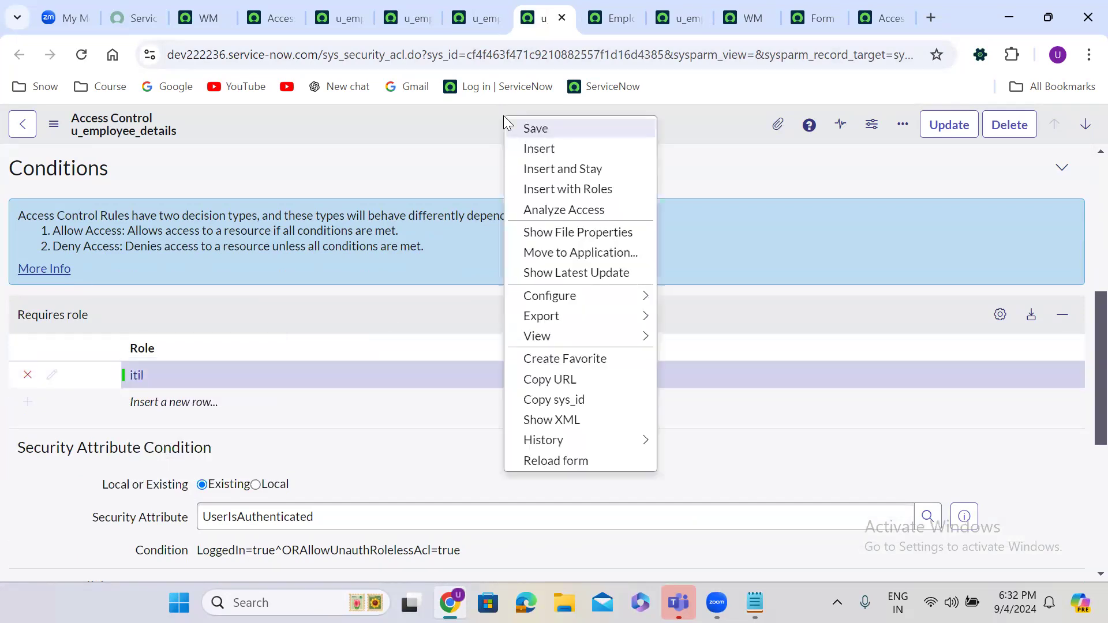
pyautogui.click(564, 129)
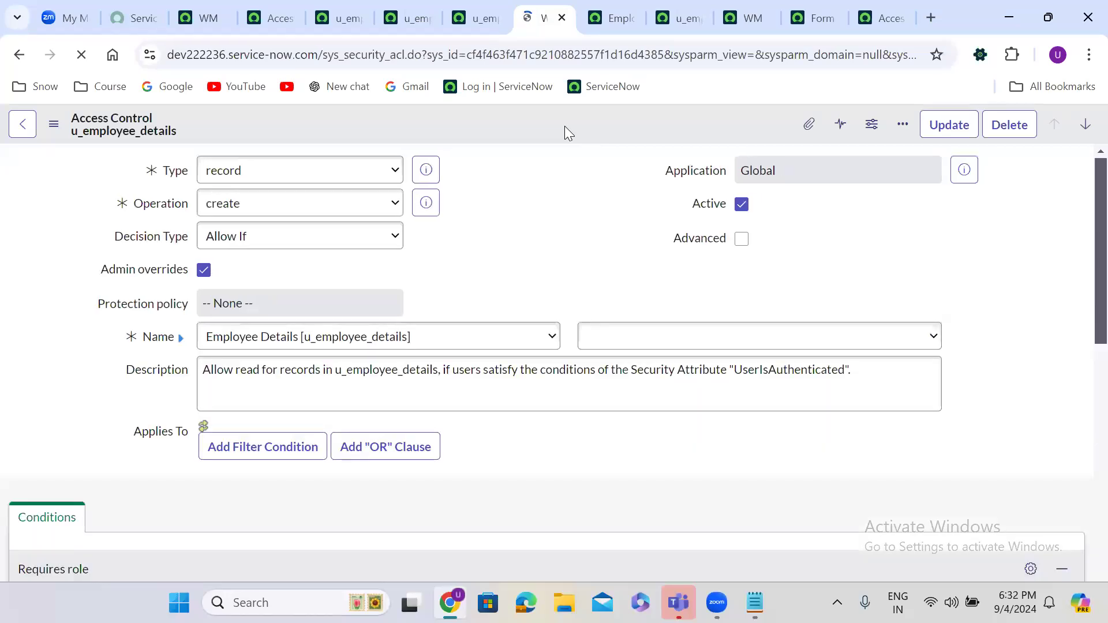
# Step: Add itil_admin as a second required role on the read ACL and save it
pyautogui.click(333, 13)
pyautogui.scroll(-6, 471, 243)
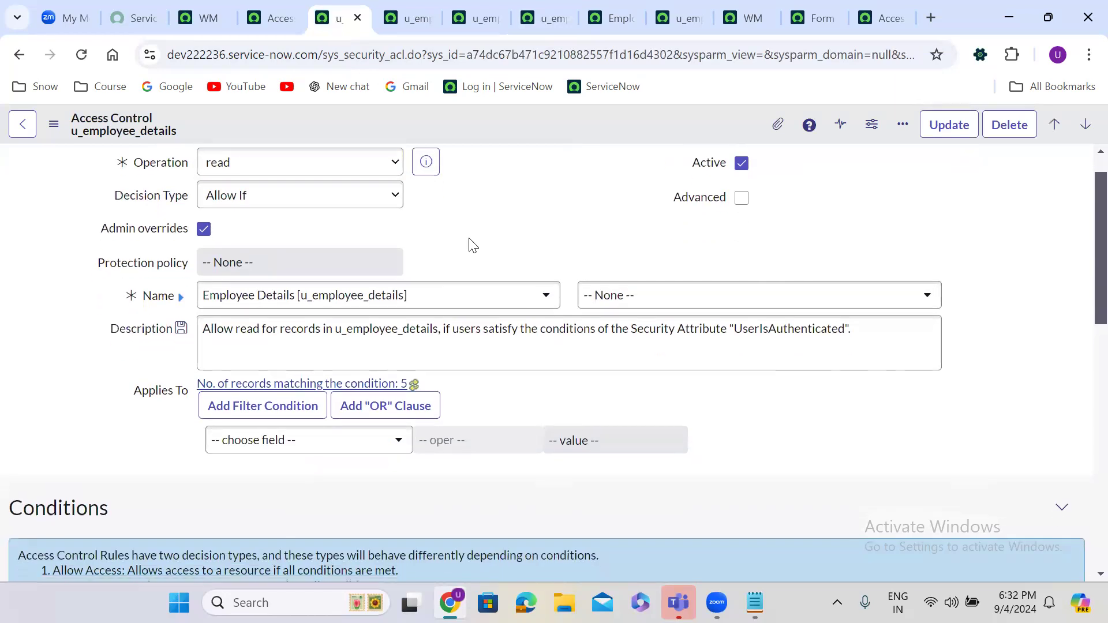
pyautogui.doubleClick(104, 404)
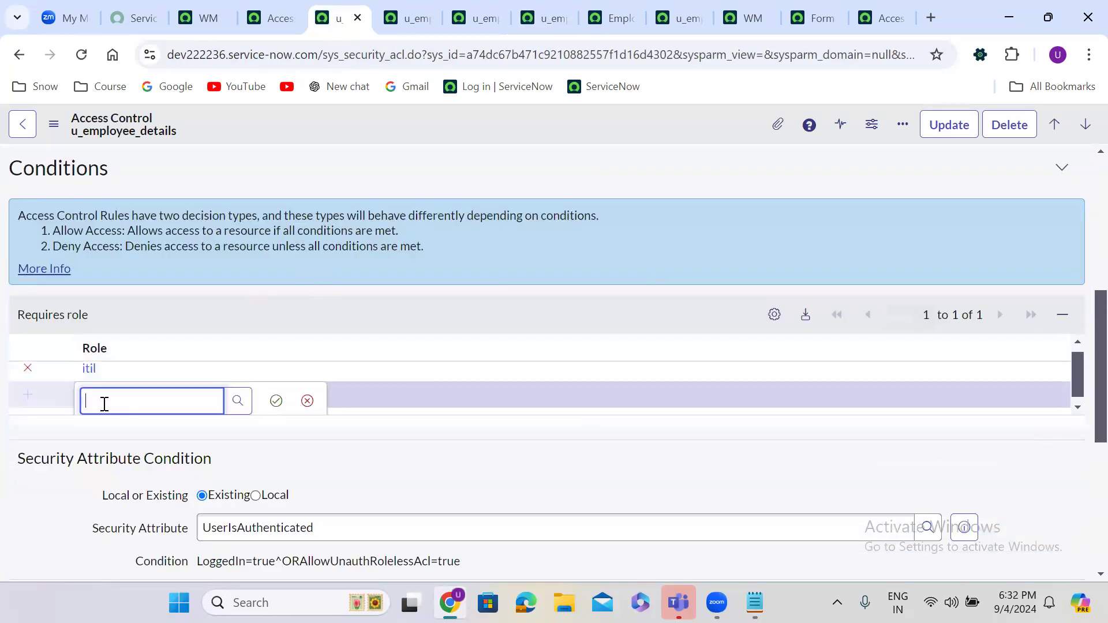
pyautogui.write('itil')
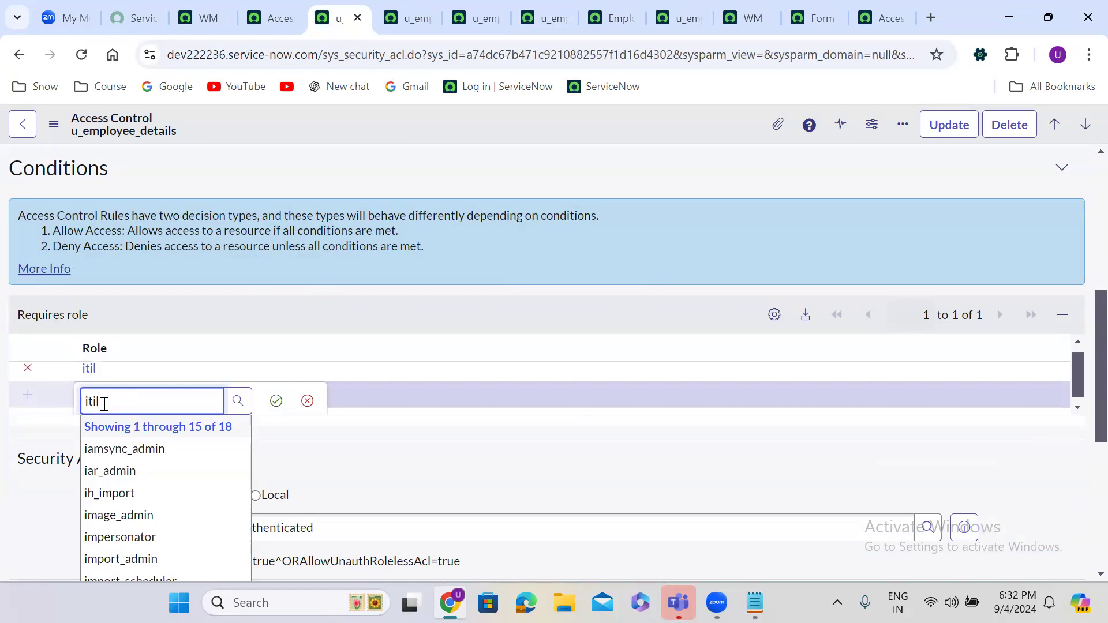
pyautogui.click(127, 470)
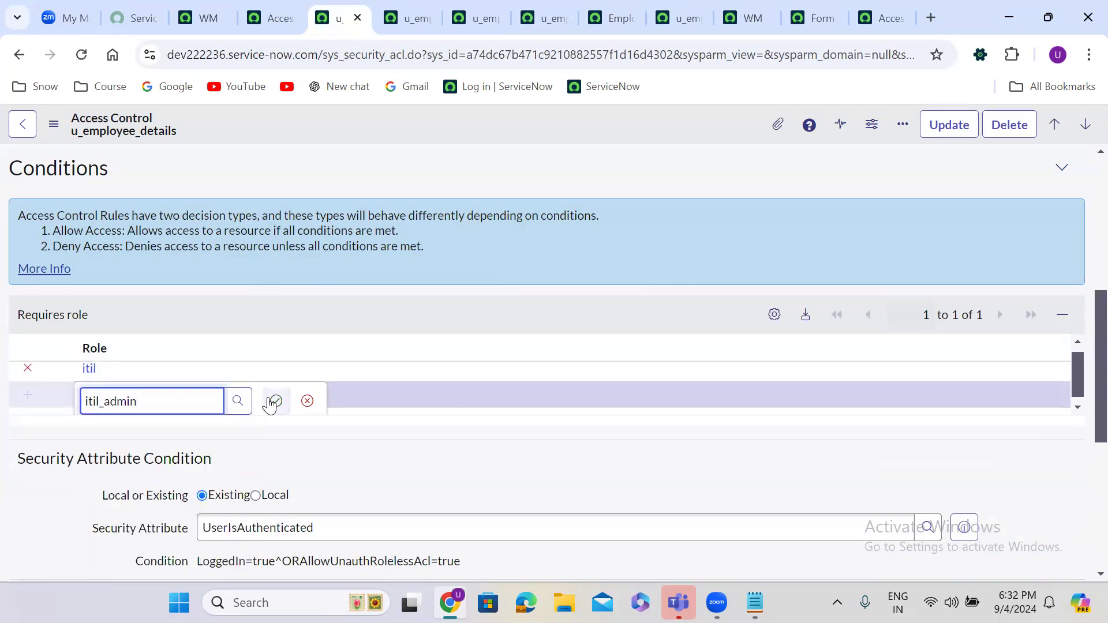
pyautogui.click(273, 401)
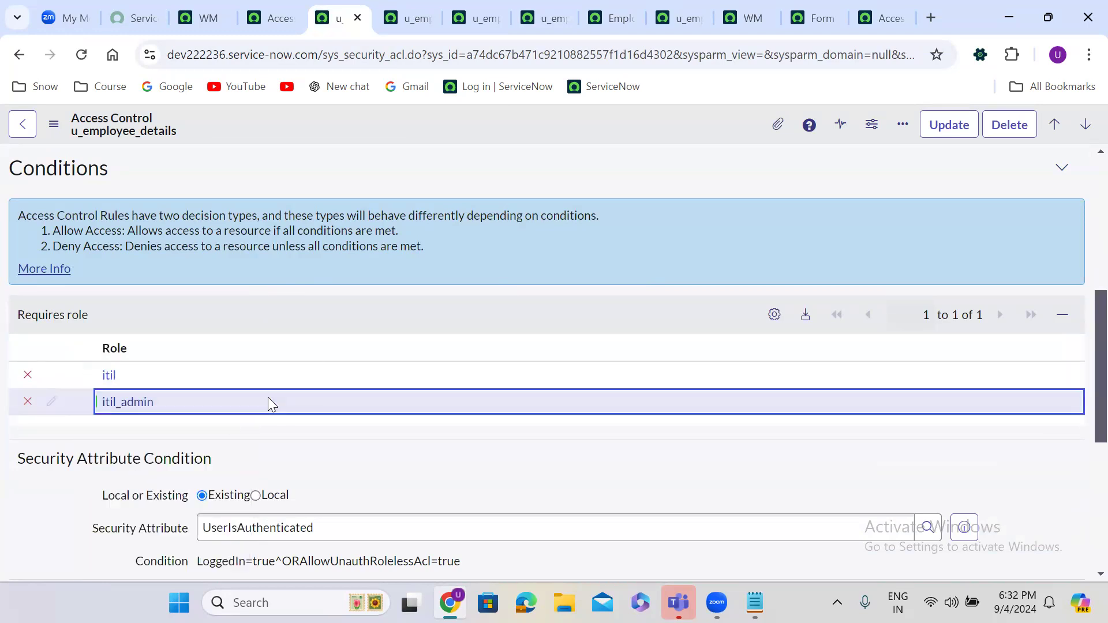
pyautogui.rightClick(469, 112)
pyautogui.click(508, 127)
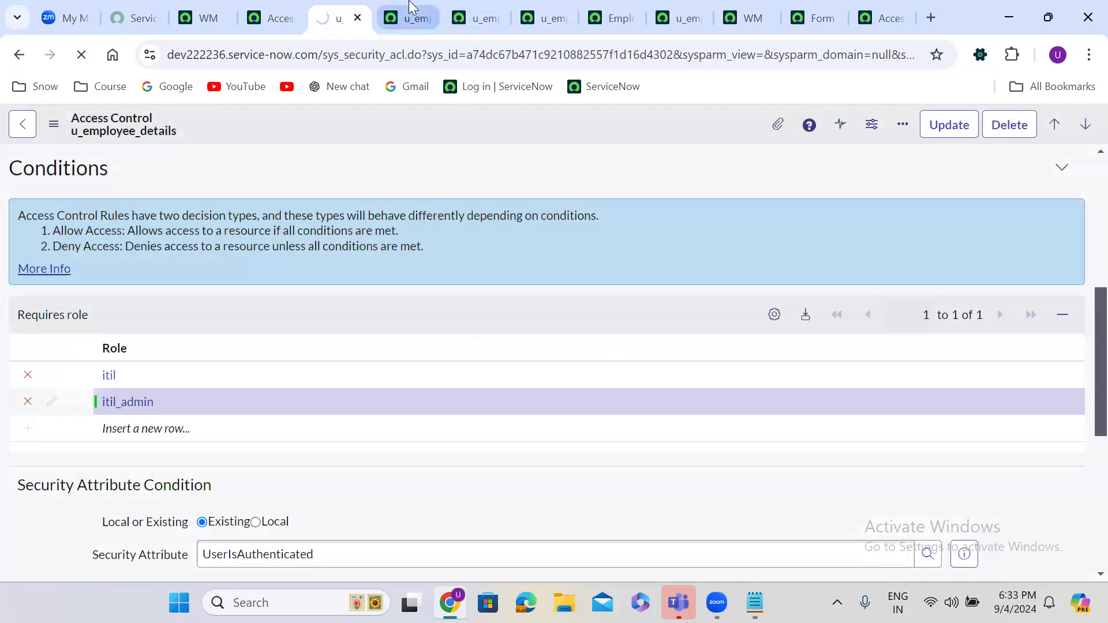
# Step: Add itil_admin as a second required role on the write ACL and save it
pyautogui.click(407, 18)
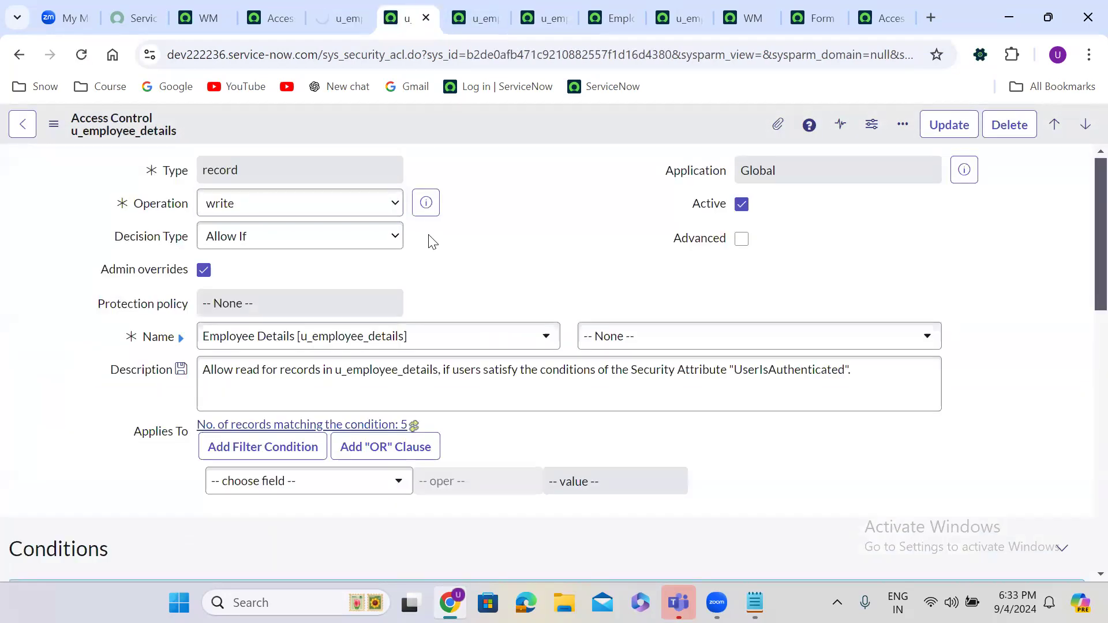
pyautogui.scroll(-7, 428, 234)
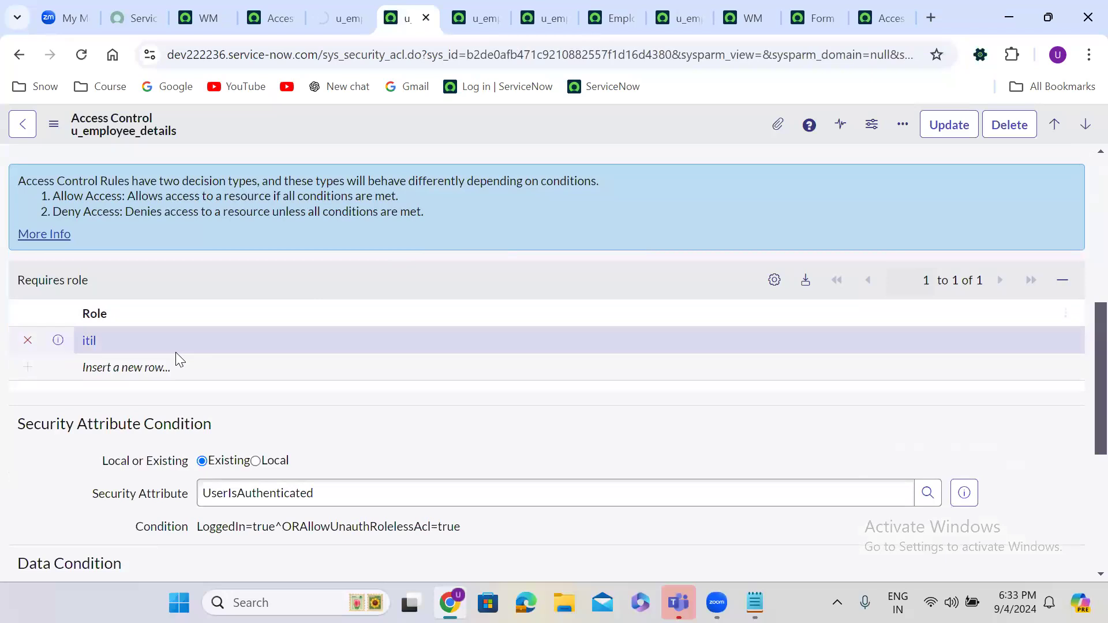
pyautogui.doubleClick(136, 367)
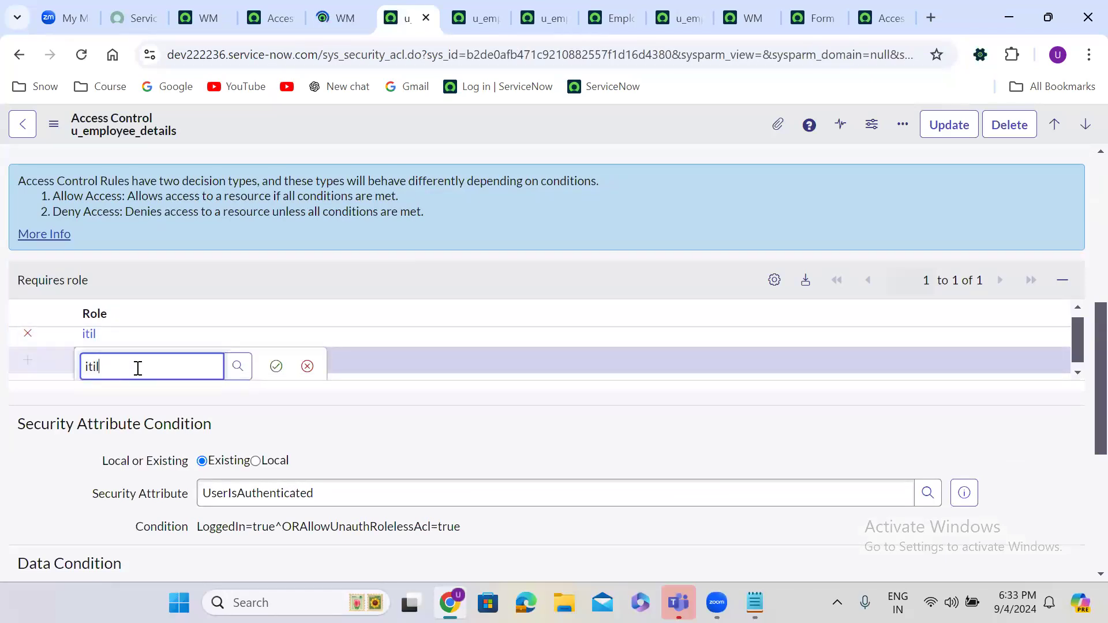
pyautogui.write('itil')
pyautogui.click(148, 433)
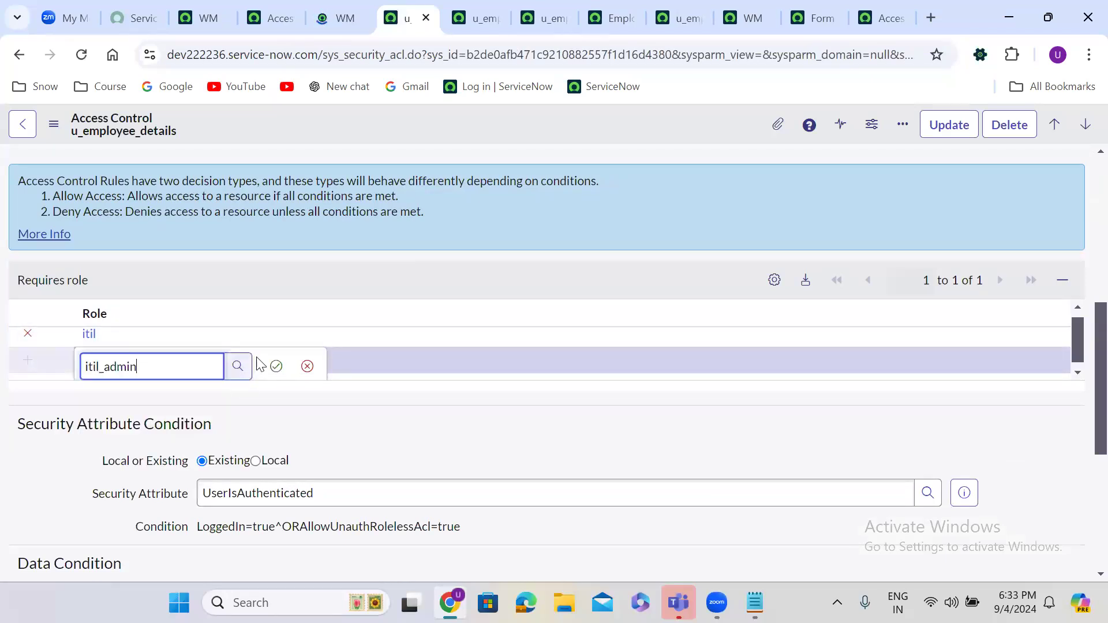
pyautogui.click(277, 365)
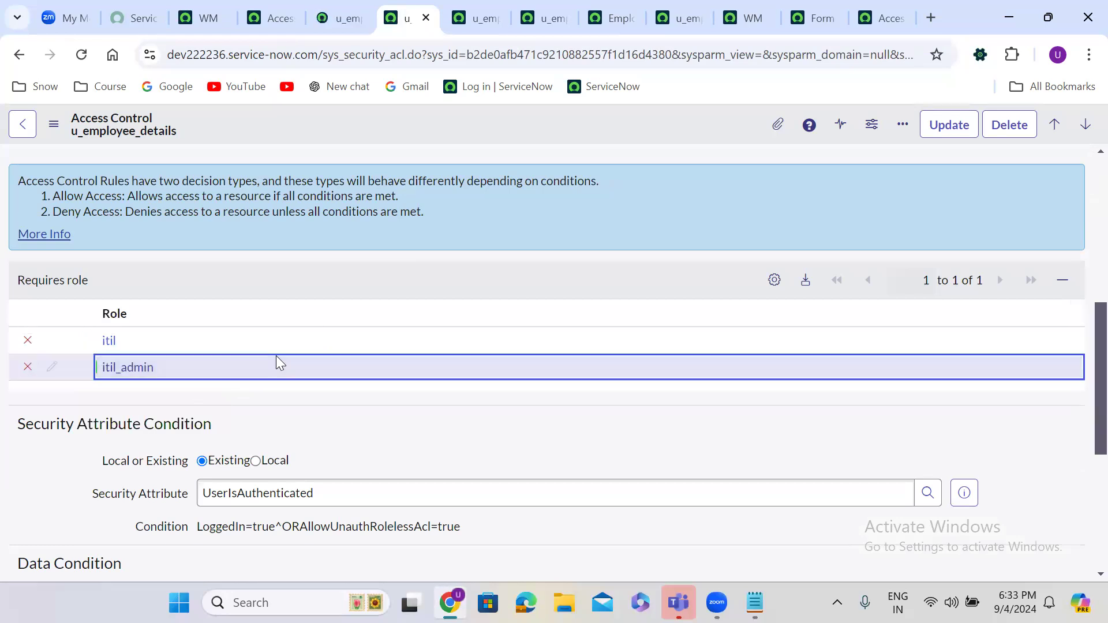
pyautogui.rightClick(464, 127)
pyautogui.click(497, 140)
pyautogui.click(473, 18)
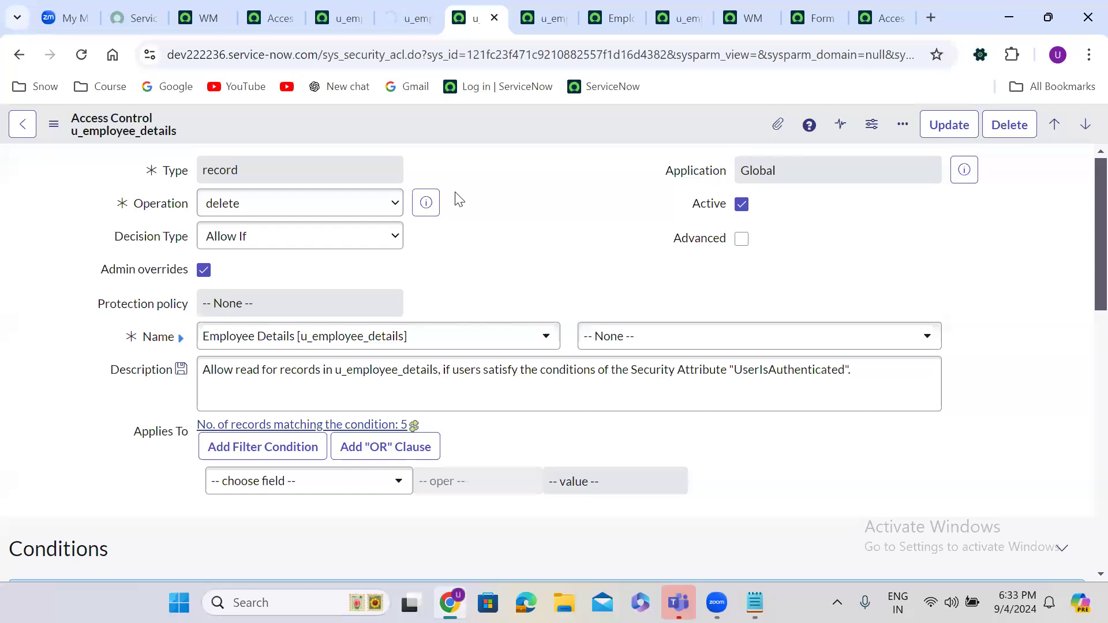
# Step: On the create ACL, add itil_admin below itil as a required role and save
pyautogui.scroll(-8, 455, 193)
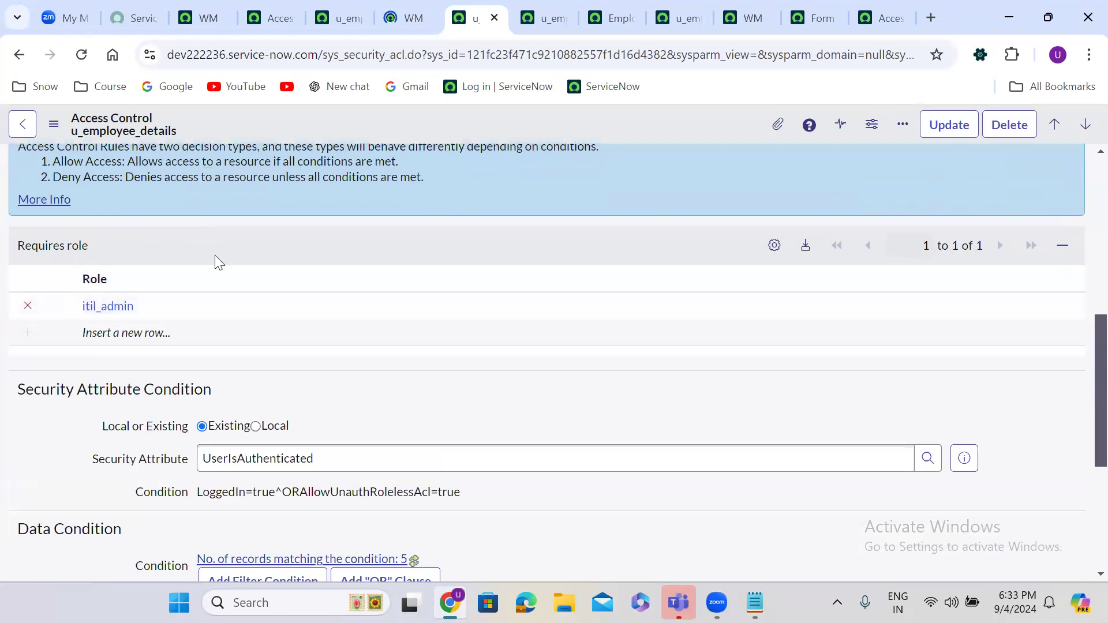
pyautogui.click(553, 10)
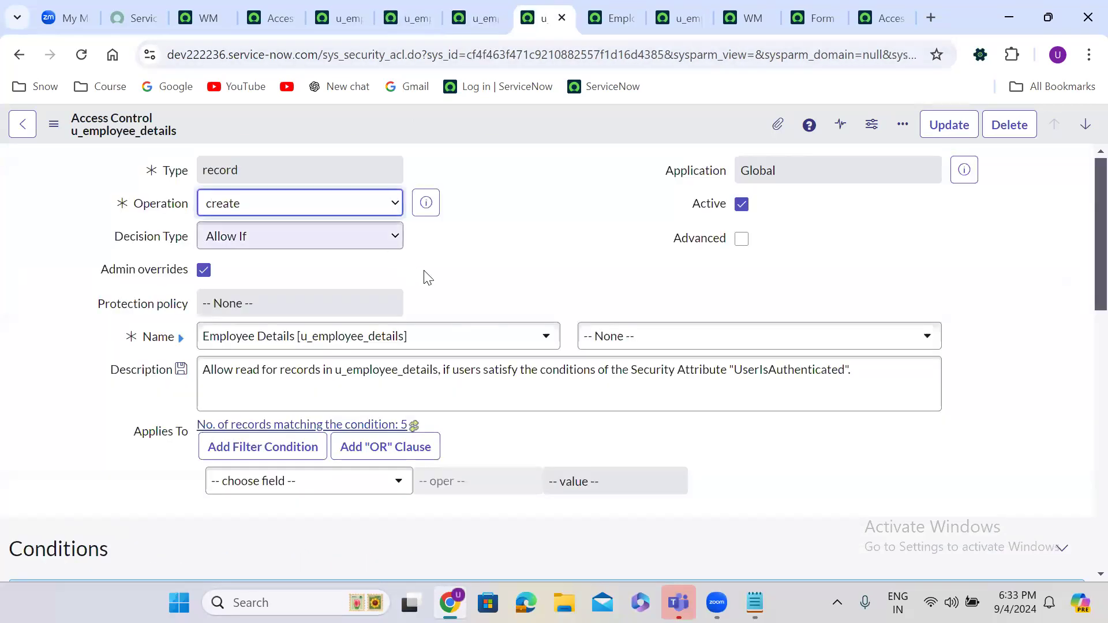
pyautogui.scroll(-2, 474, 270)
pyautogui.scroll(-6, 473, 262)
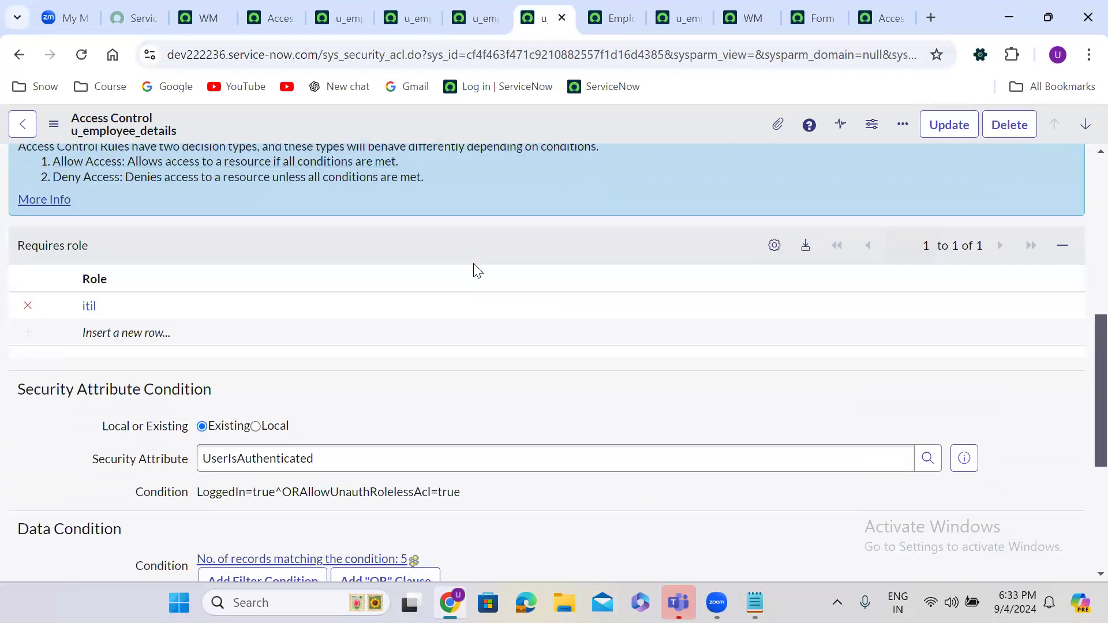
pyautogui.doubleClick(104, 332)
pyautogui.write('itil')
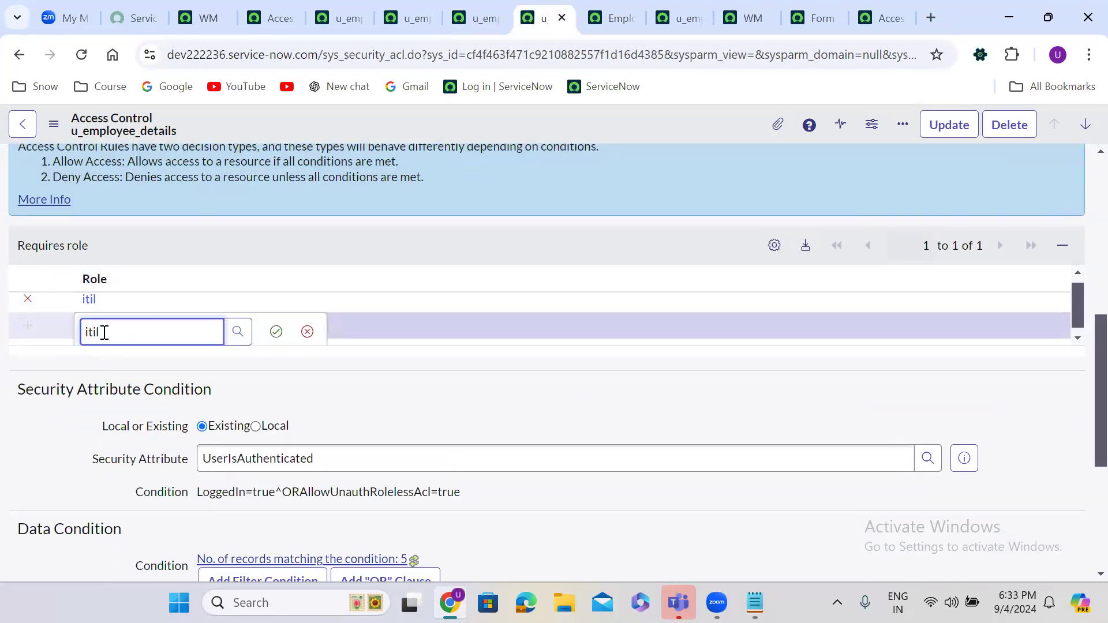
pyautogui.click(121, 399)
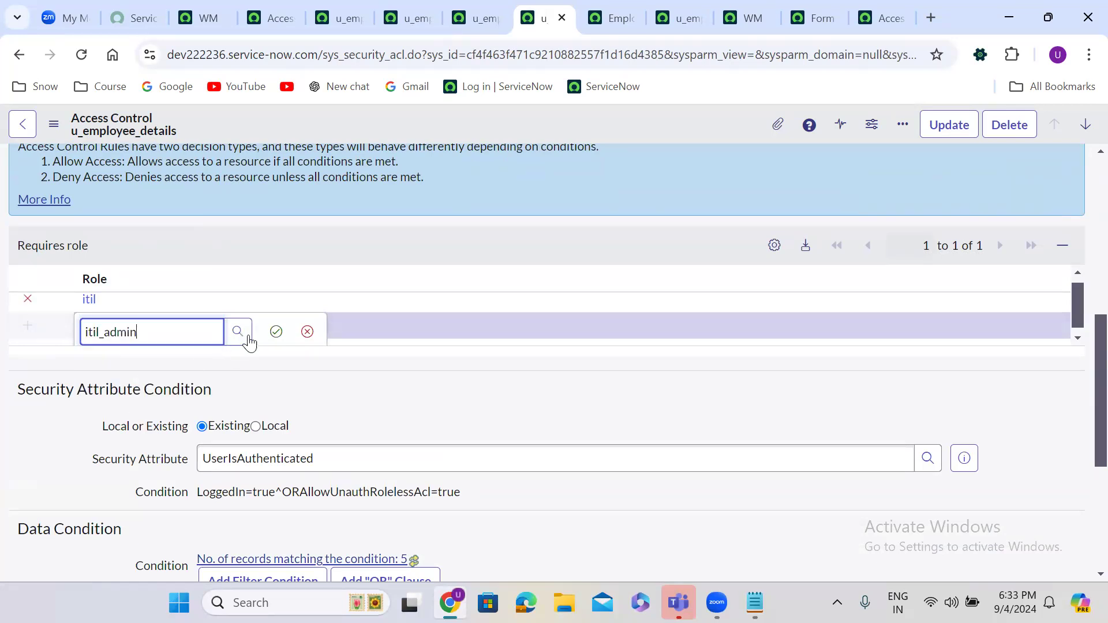
pyautogui.click(276, 330)
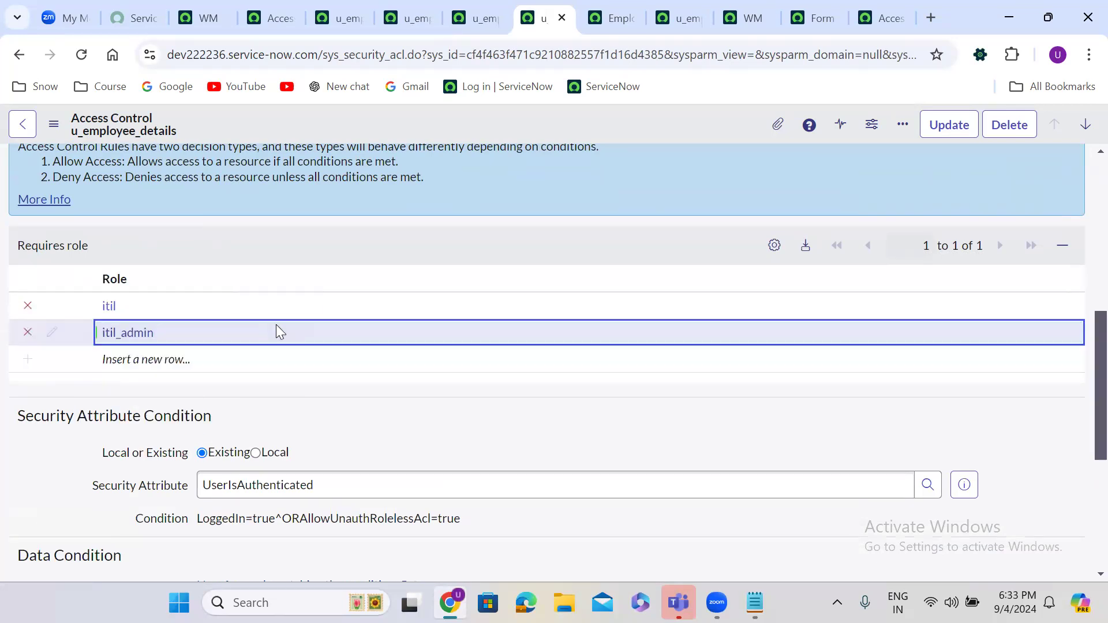
pyautogui.rightClick(511, 112)
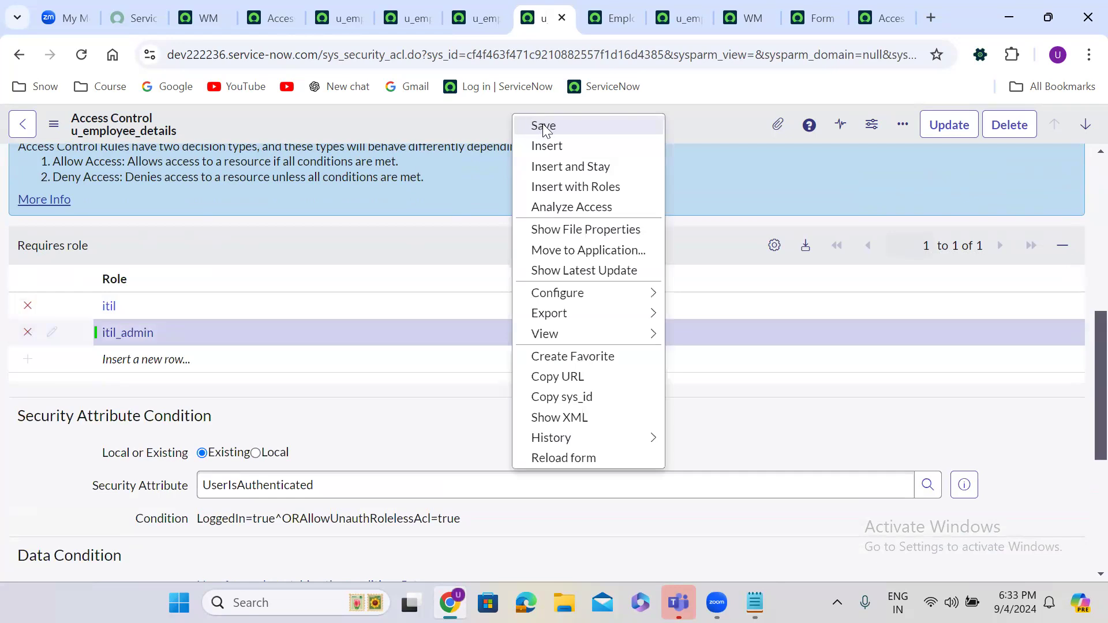
pyautogui.click(544, 125)
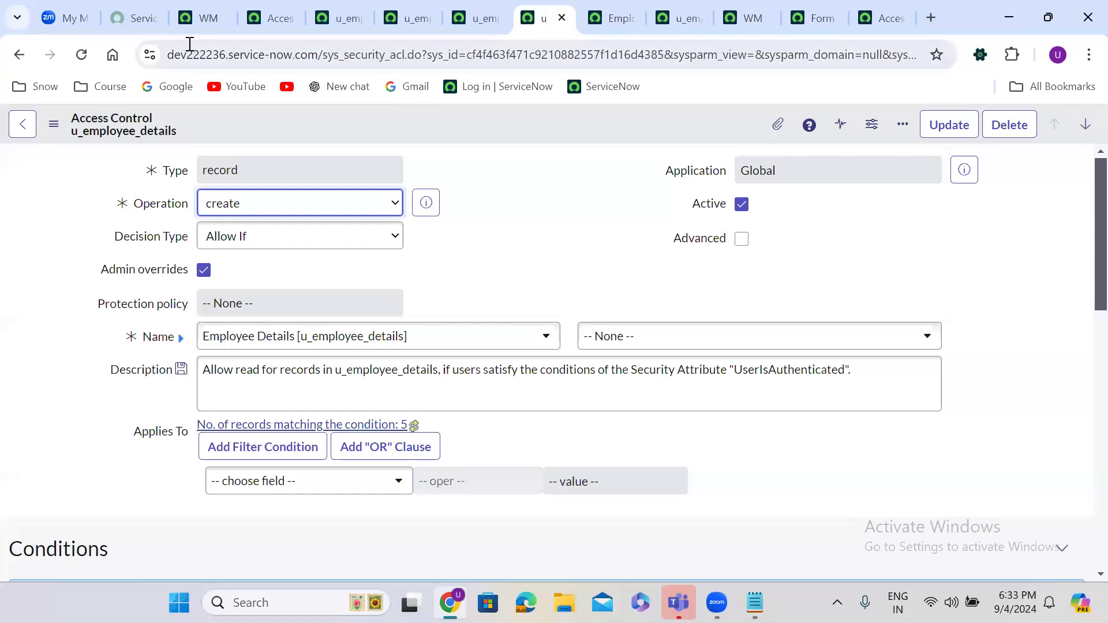
# Step: Filter the navigator for 'user ad' and open the Users list in a new tab
pyautogui.click(204, 12)
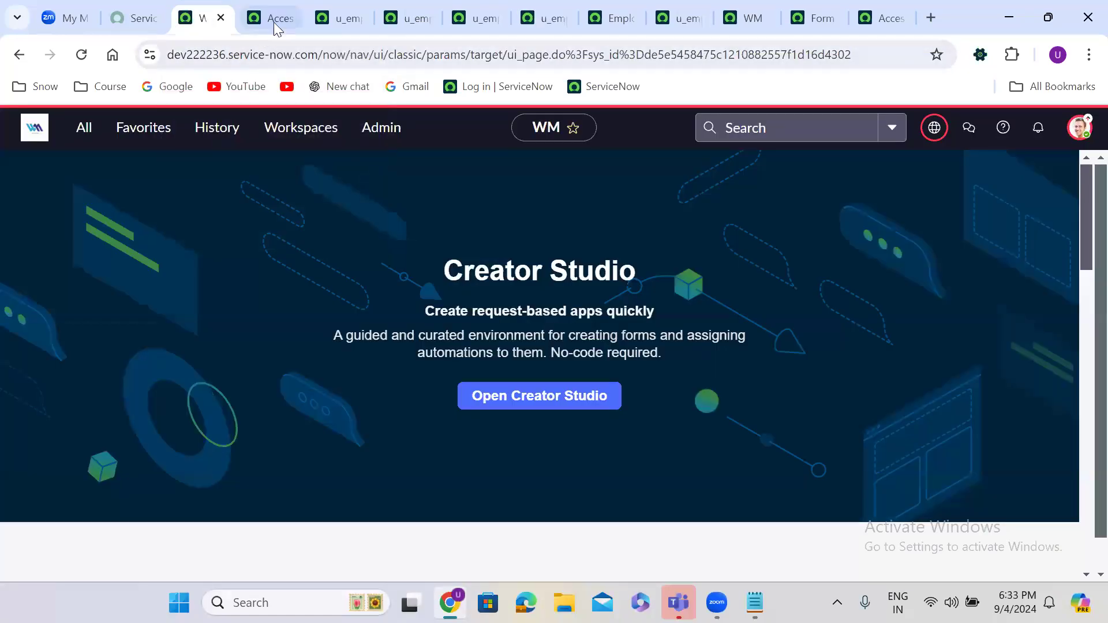
pyautogui.click(81, 132)
pyautogui.tripleClick(98, 164)
pyautogui.write('u')
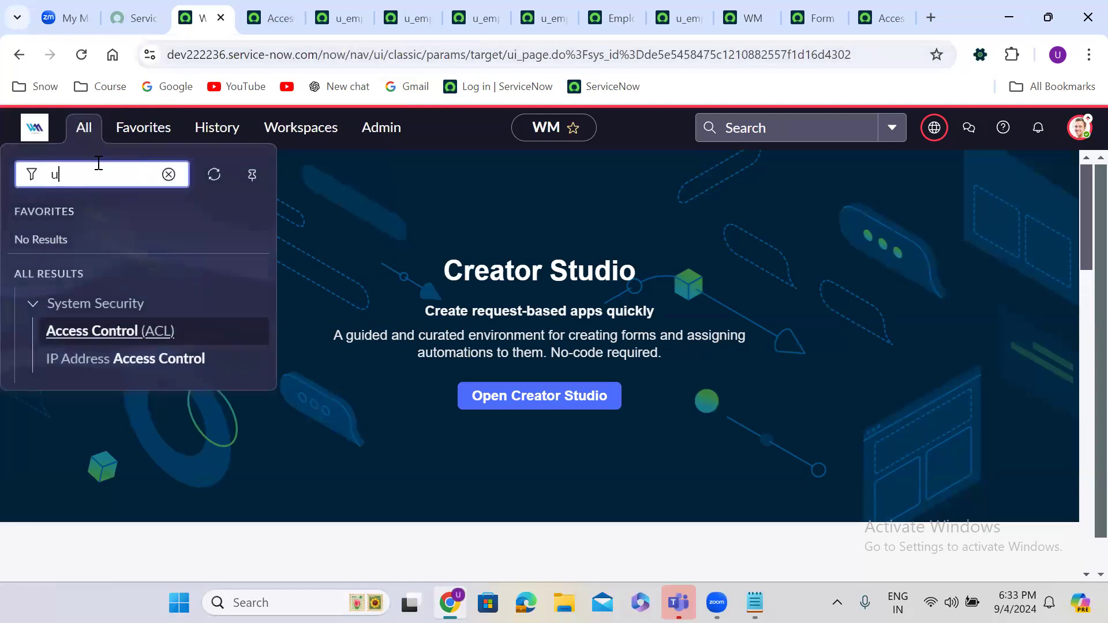
pyautogui.write('ser')
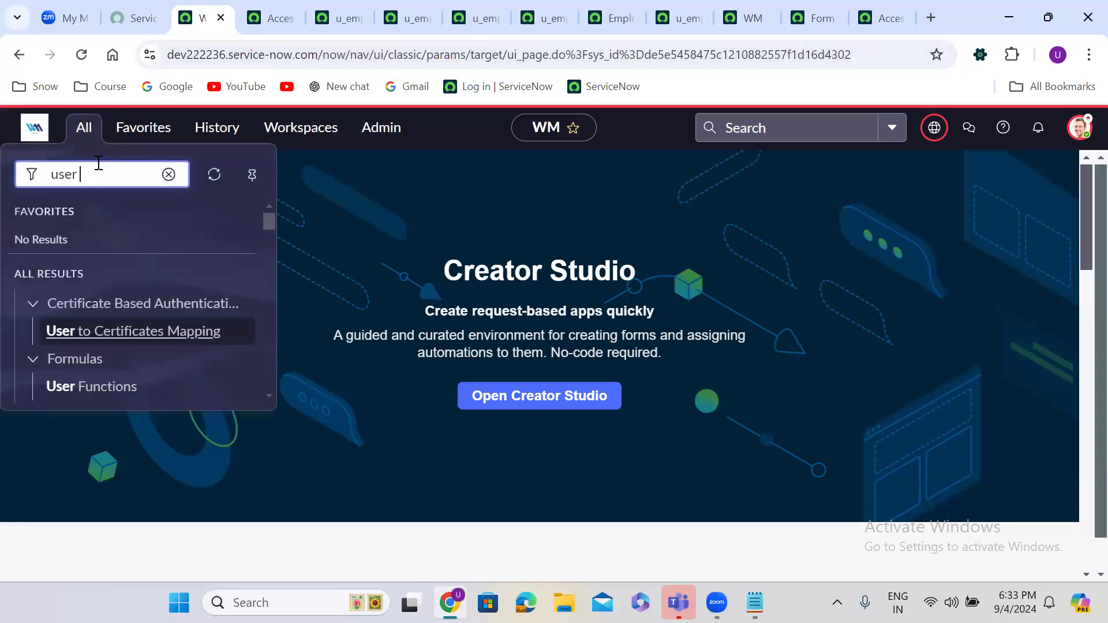
pyautogui.write(' ad')
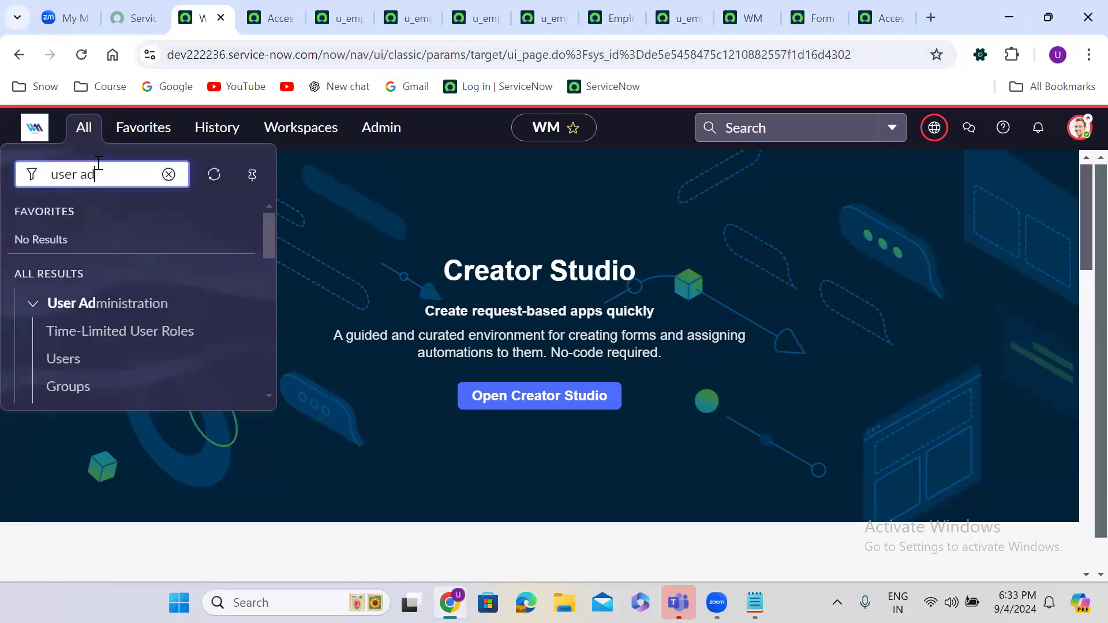
pyautogui.rightClick(57, 357)
pyautogui.click(162, 151)
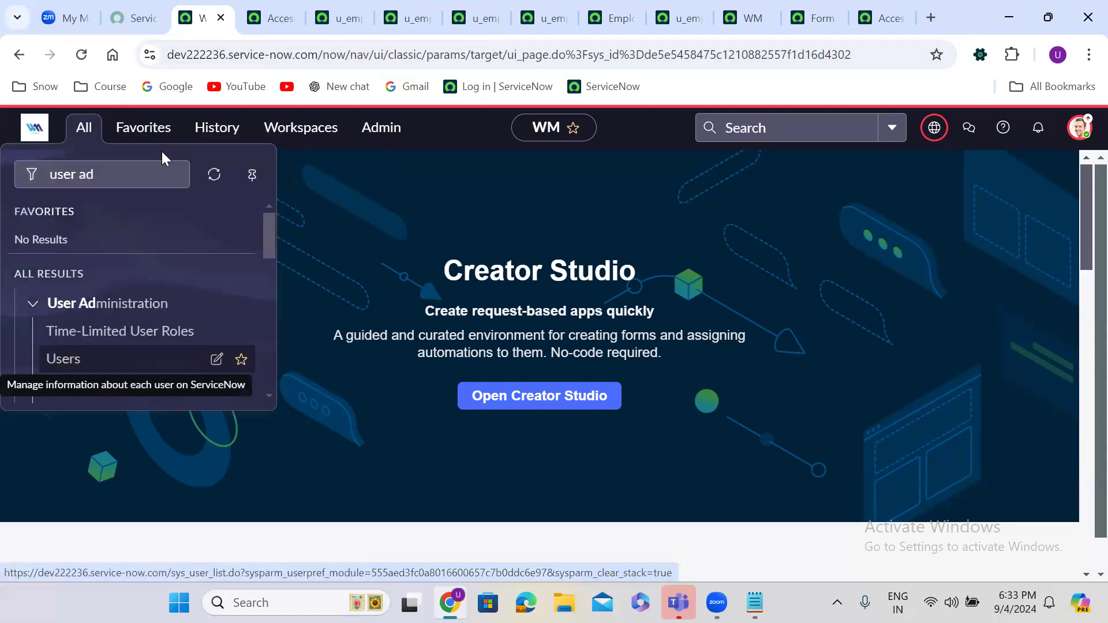
pyautogui.click(249, 5)
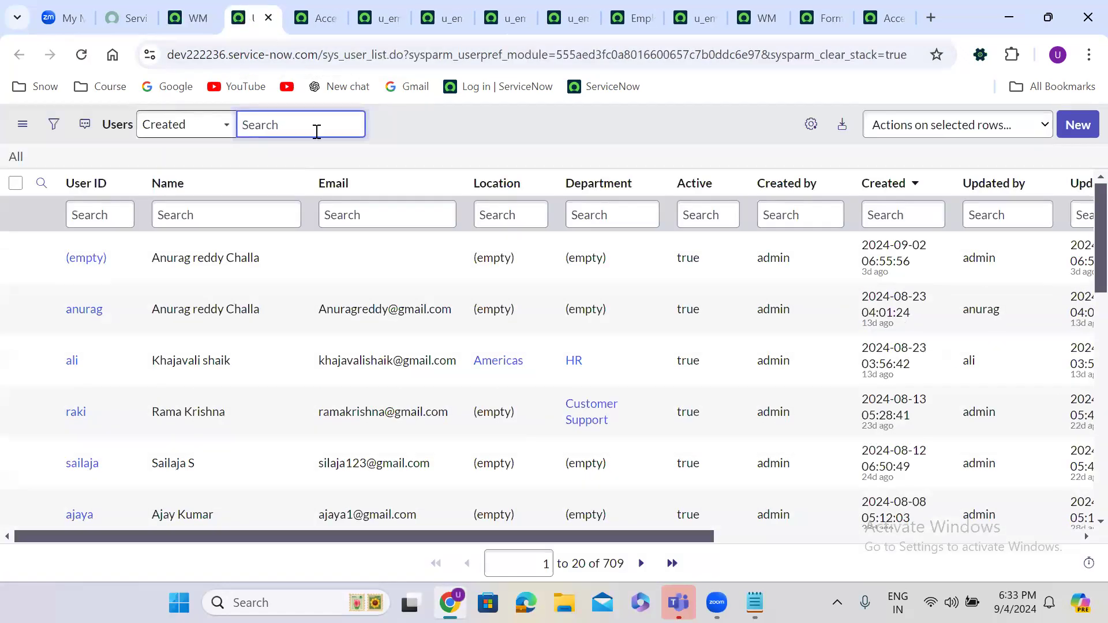
# Step: Filter Users by the test user's name and open their record in a new tab
pyautogui.click(190, 213)
pyautogui.write('abra')
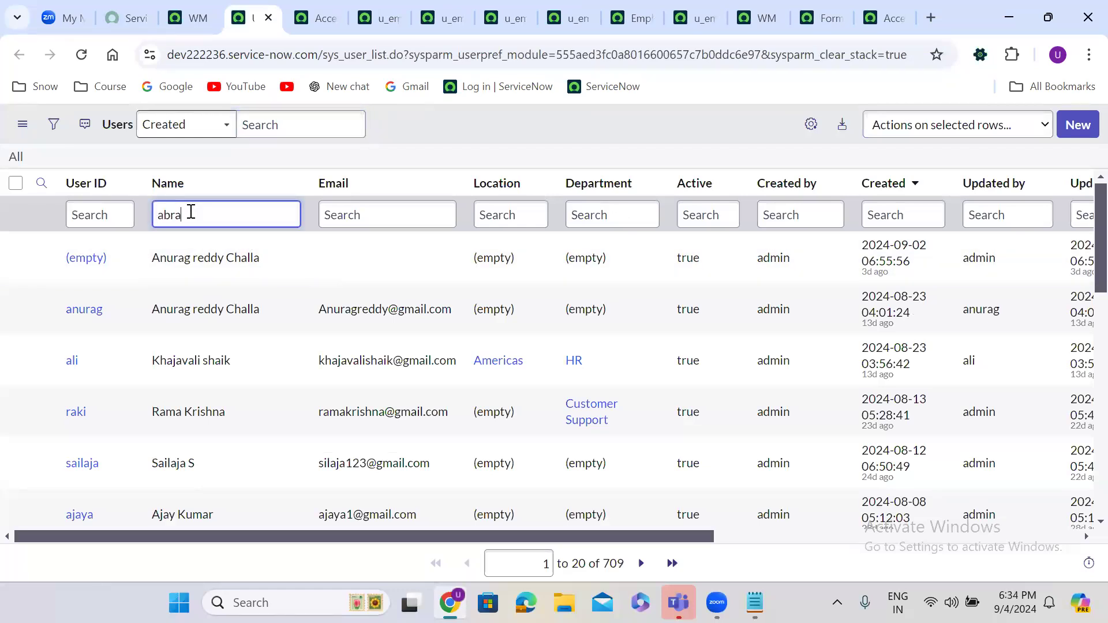
pyautogui.write('ham')
pyautogui.press('Return')
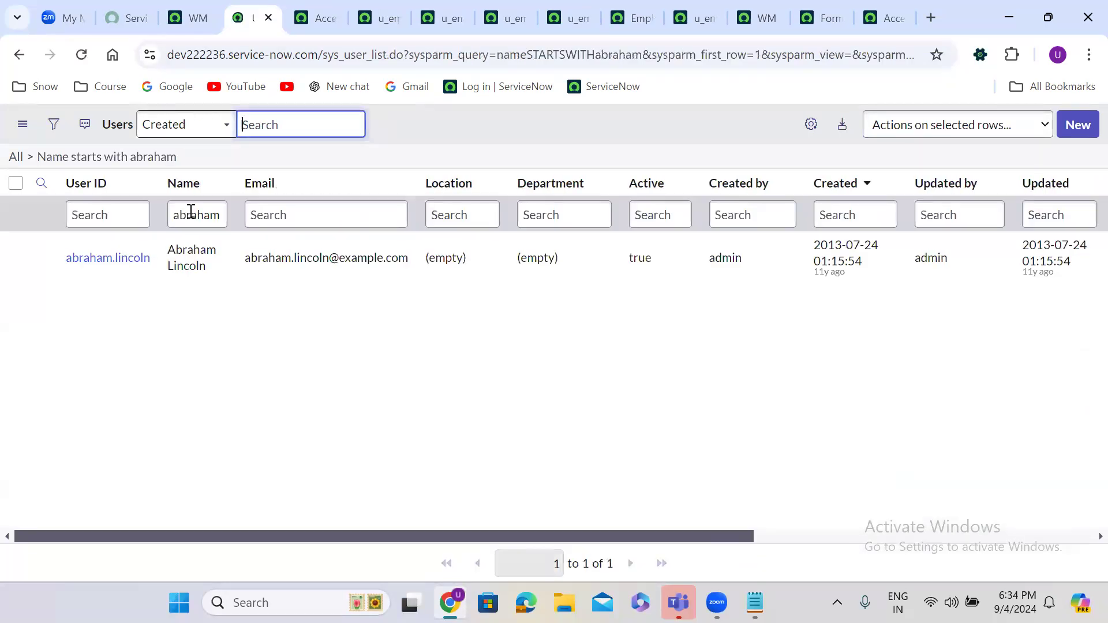
pyautogui.rightClick(42, 257)
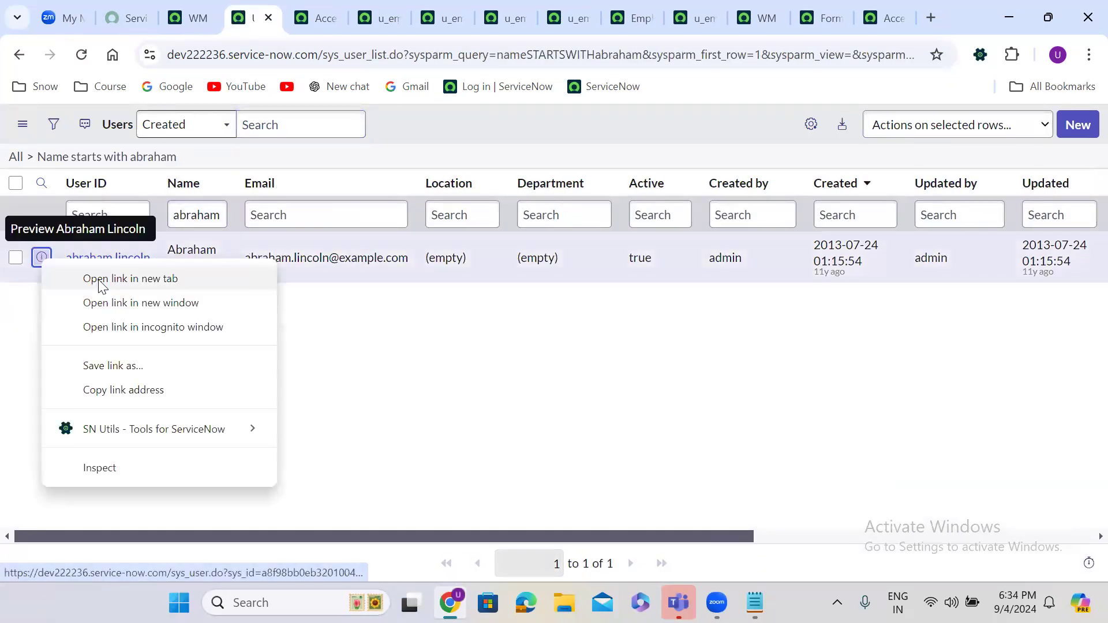
pyautogui.click(102, 278)
pyautogui.click(293, 17)
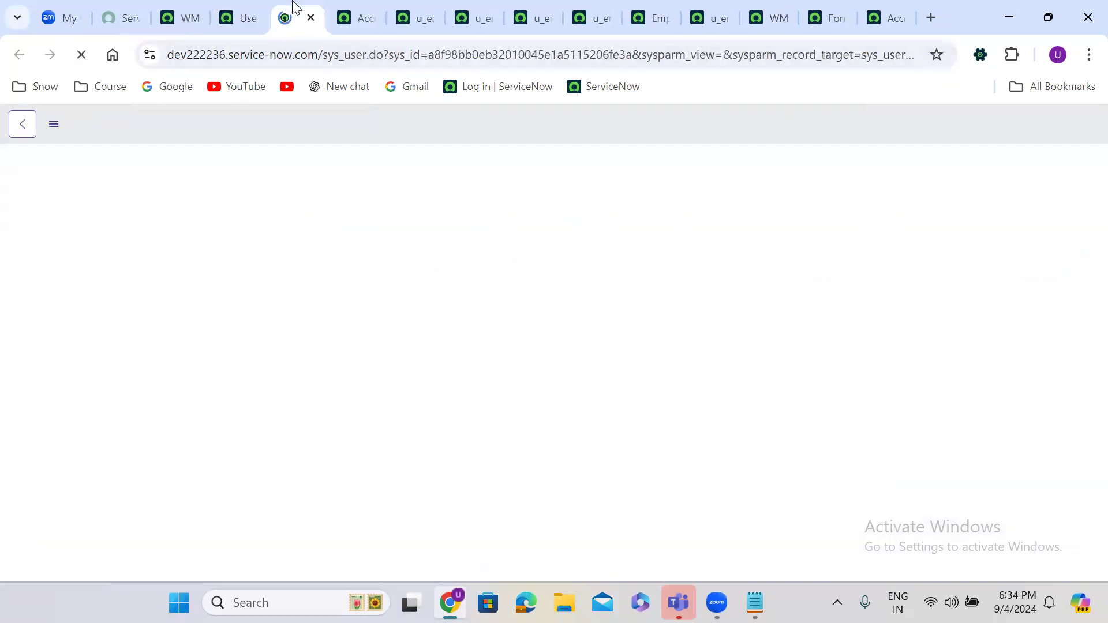
# Step: Remove all three groups from the test user's group memberships and save
pyautogui.scroll(-3, 478, 296)
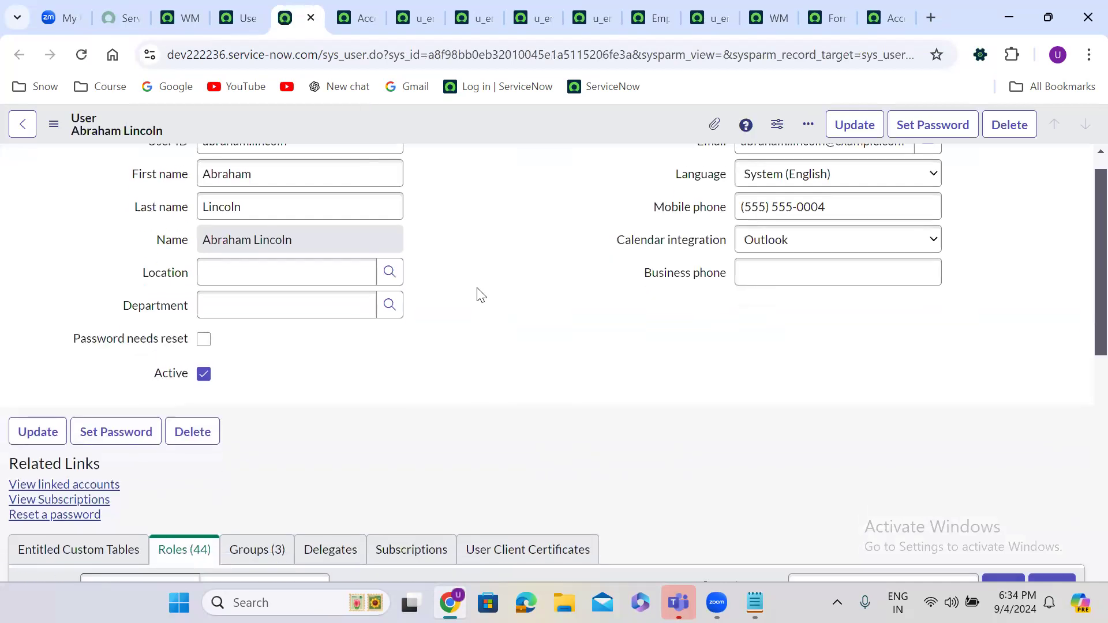
pyautogui.scroll(-5, 478, 296)
pyautogui.scroll(-1, 477, 290)
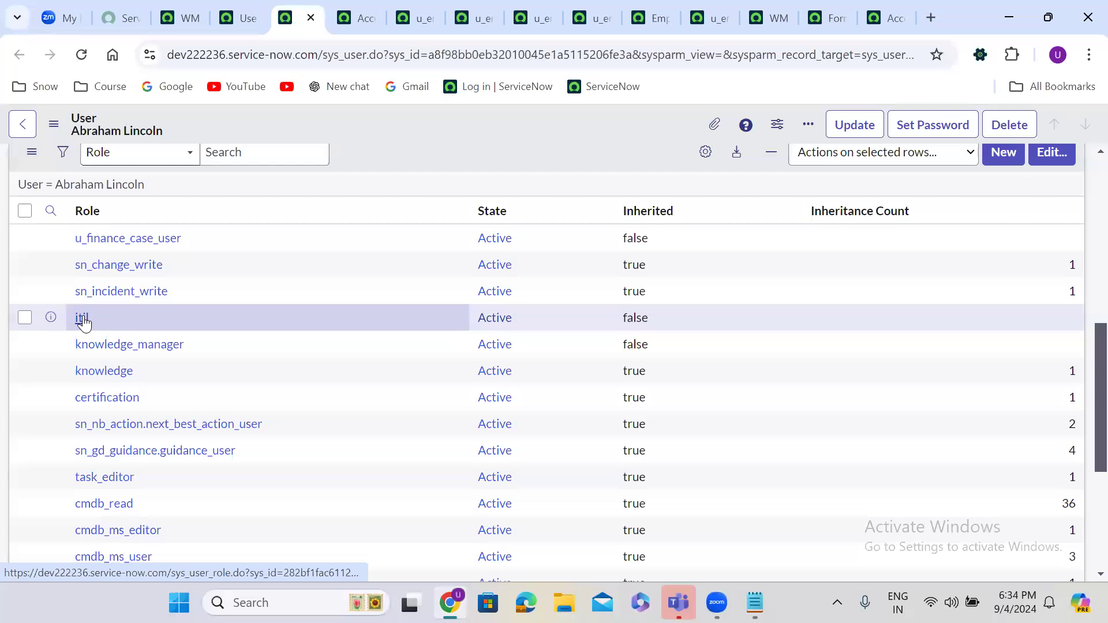
pyautogui.scroll(1, 83, 323)
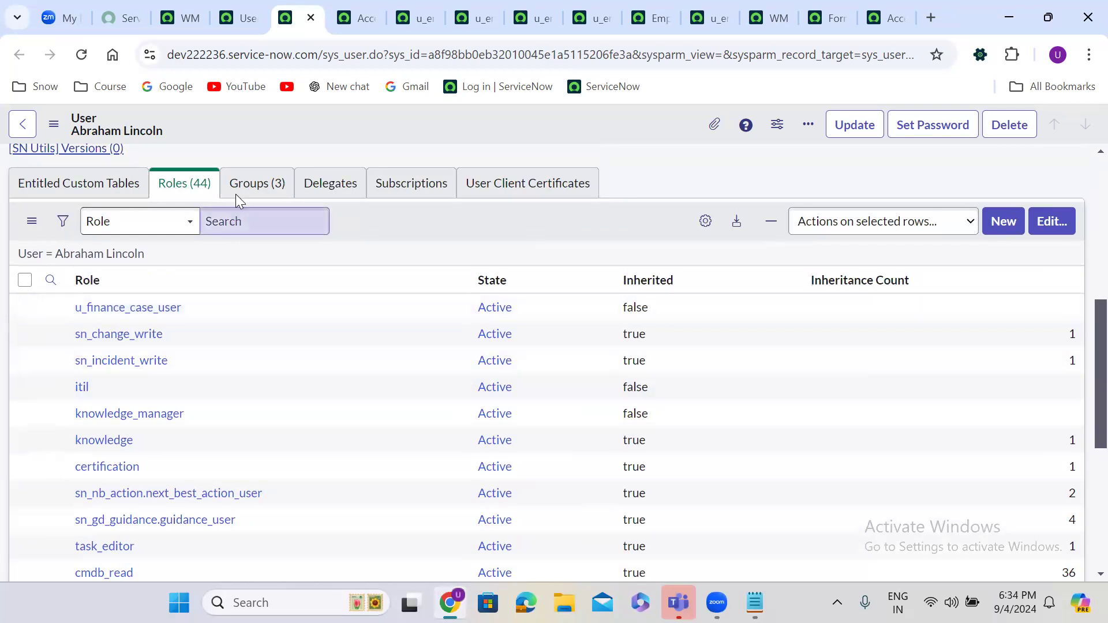
pyautogui.click(255, 184)
pyautogui.click(1056, 325)
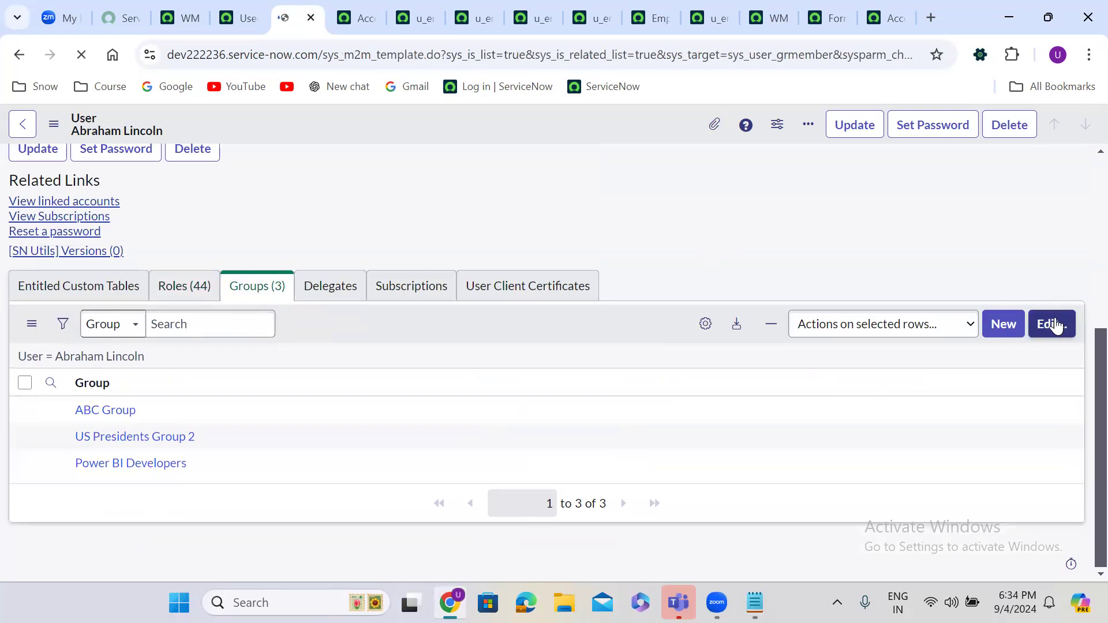
pyautogui.click(679, 394)
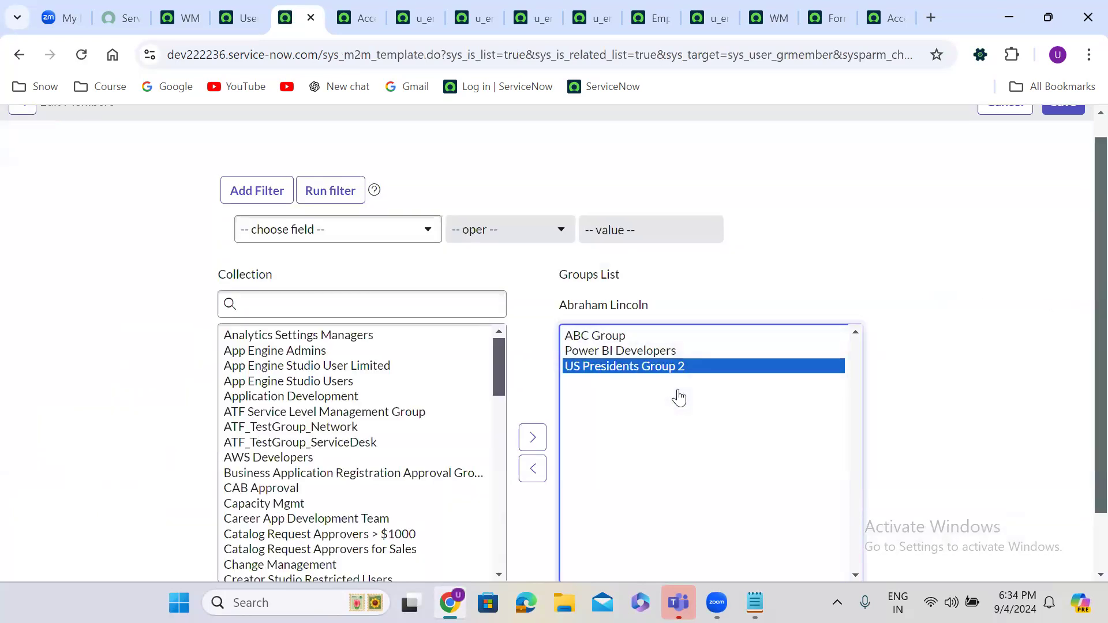
pyautogui.hotkey('ctrl', 'a')
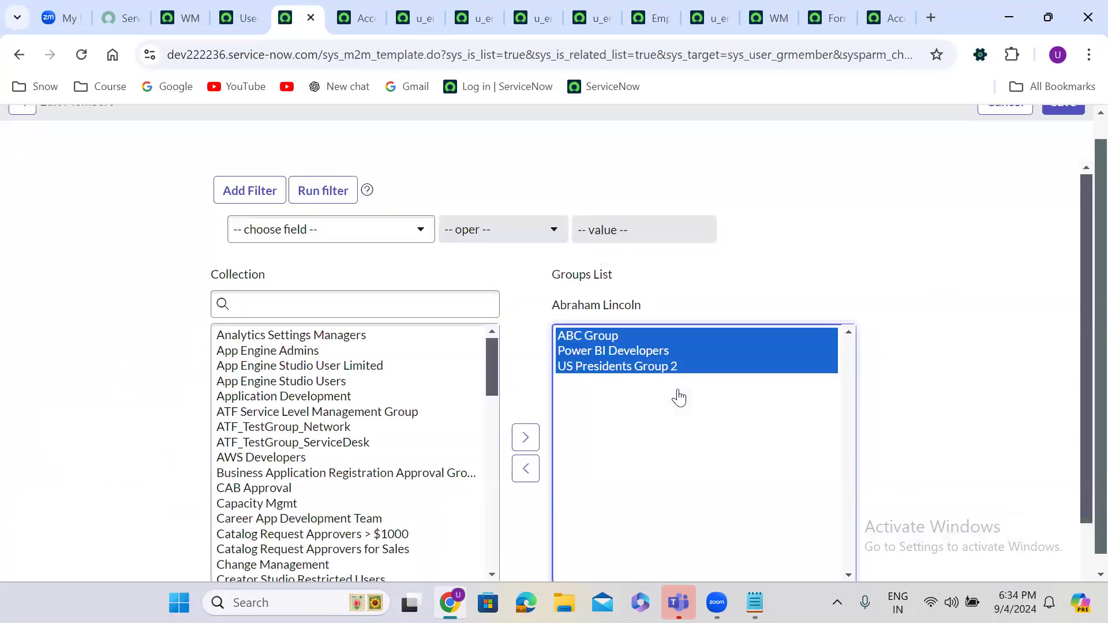
pyautogui.click(526, 468)
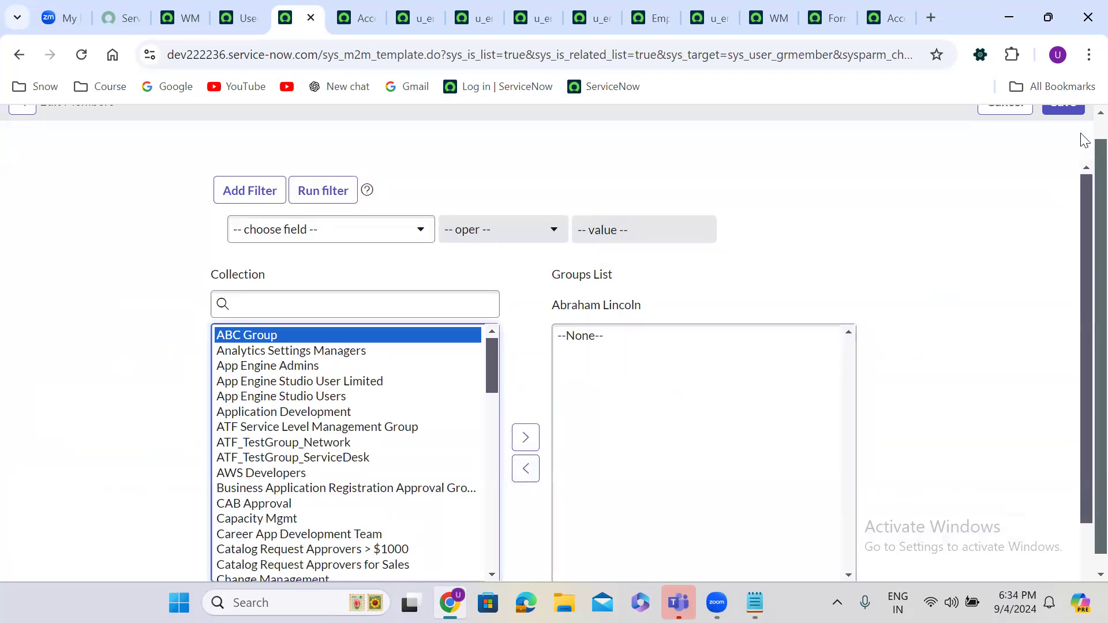
pyautogui.scroll(1, 1082, 144)
pyautogui.click(1070, 123)
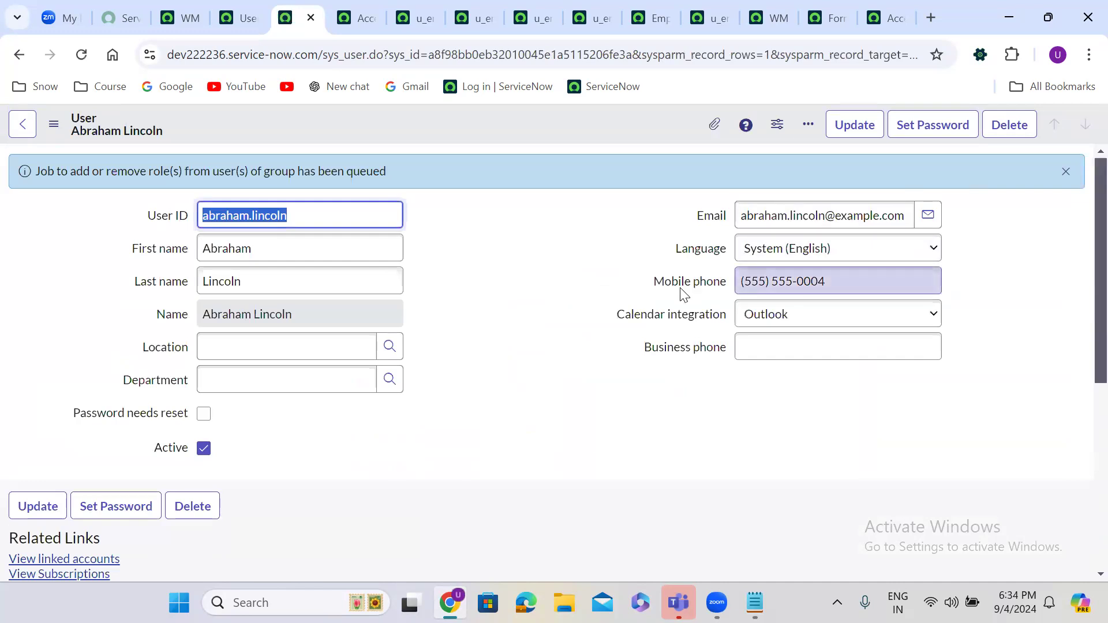
# Step: Dismiss the queued role job notice, refresh the groups list, and show the user's roles
pyautogui.click(489, 323)
pyautogui.scroll(-4, 490, 324)
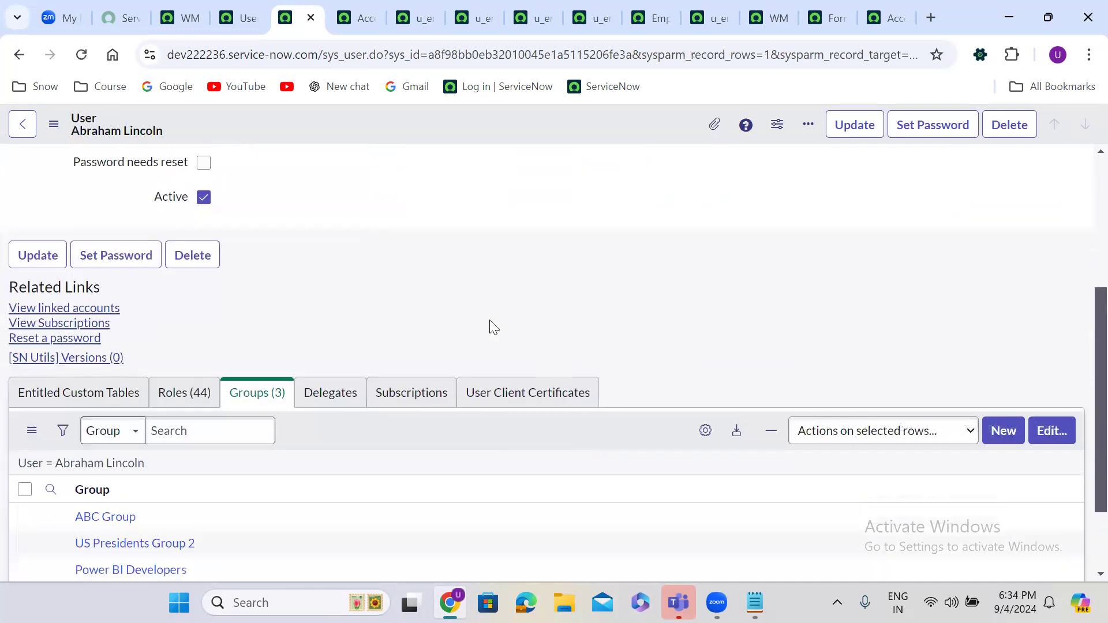
pyautogui.scroll(-2, 493, 327)
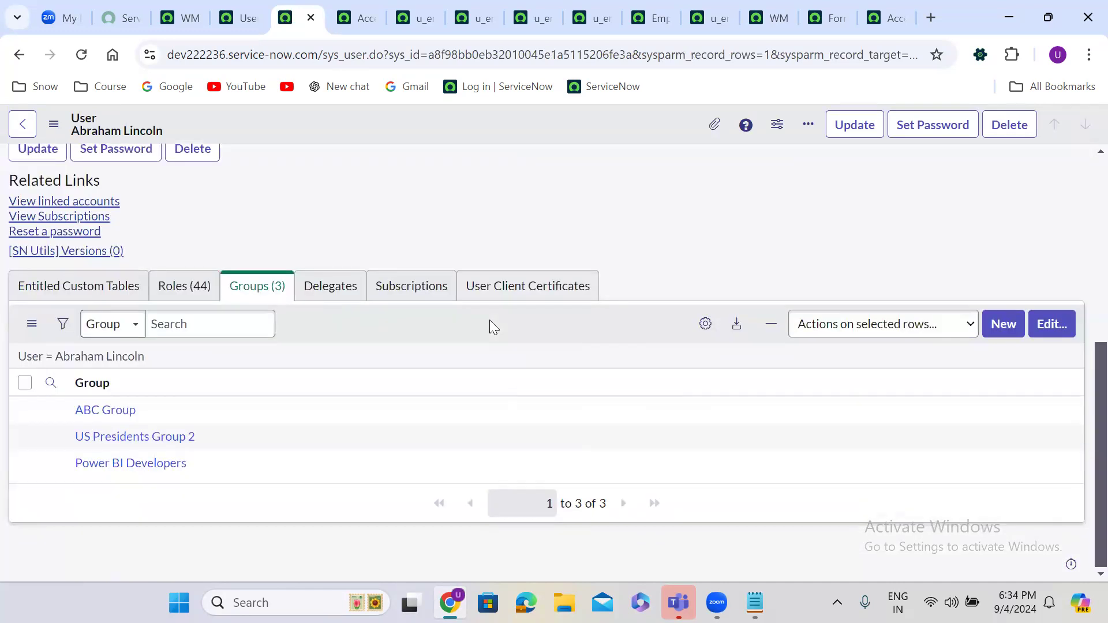
pyautogui.click(112, 357)
pyautogui.click(179, 306)
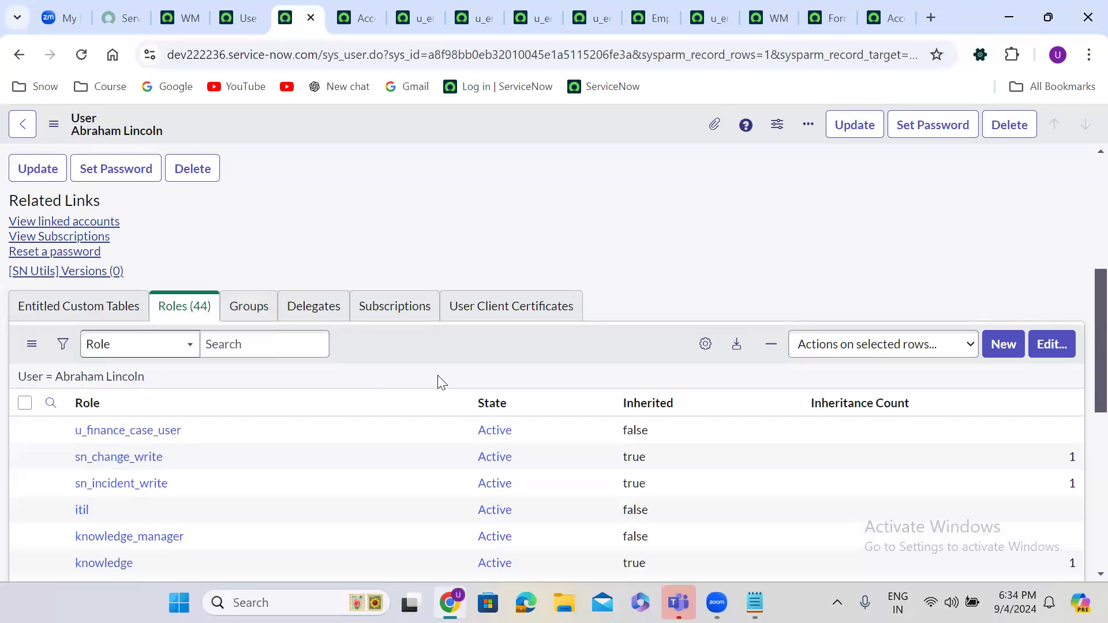
# Step: Move itil out of the user's Roles List, save, and dismiss the removal messages
pyautogui.click(1054, 346)
pyautogui.click(588, 360)
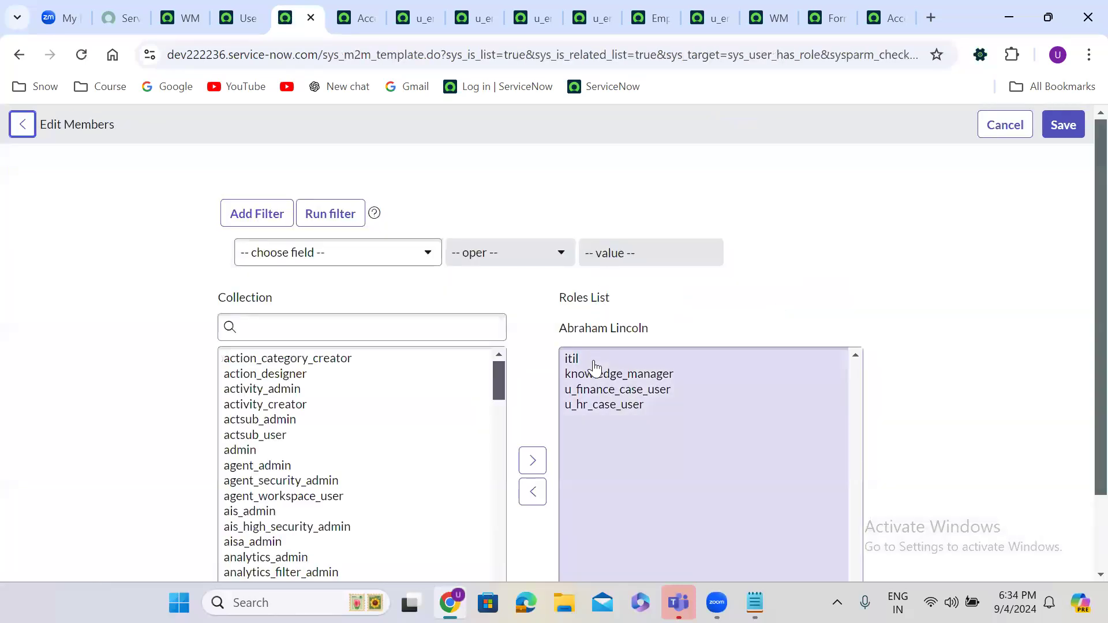
pyautogui.click(526, 468)
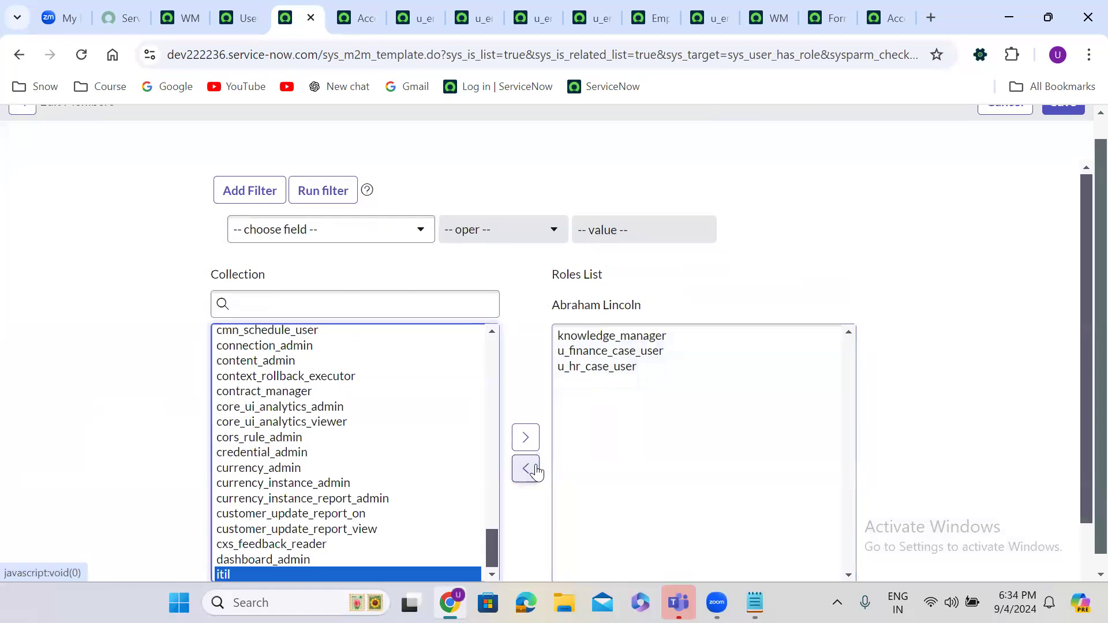
pyautogui.scroll(1, 1085, 139)
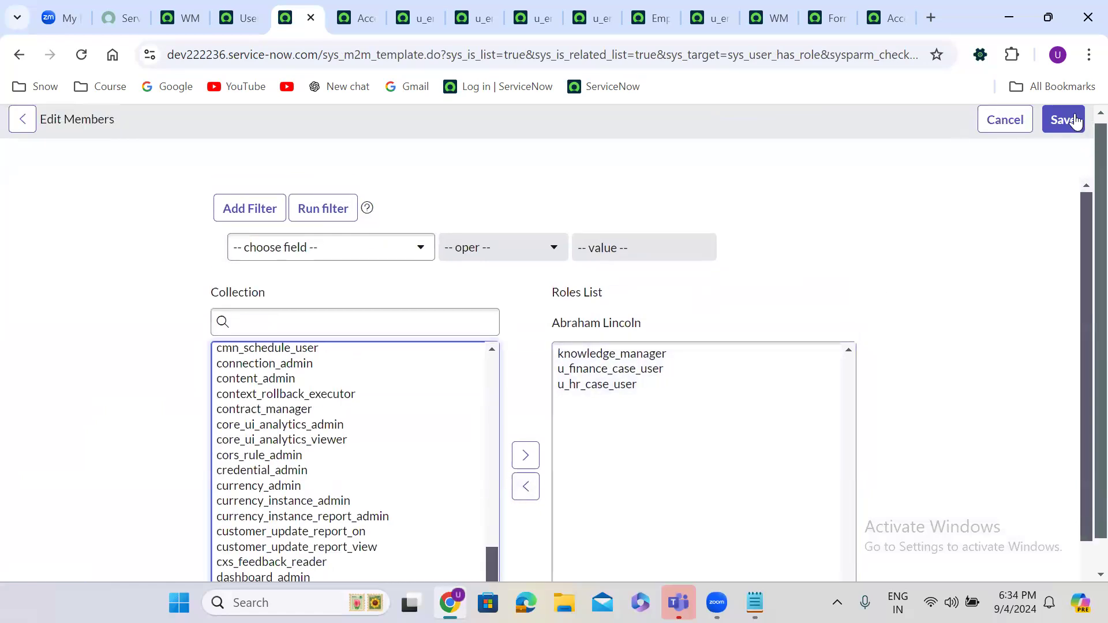
pyautogui.click(1063, 121)
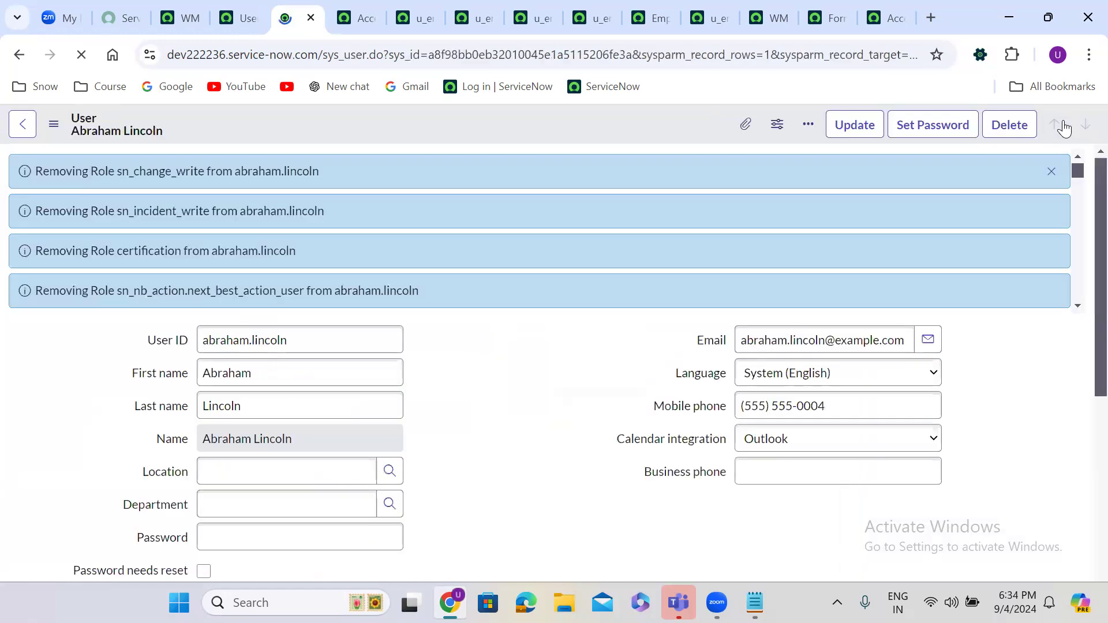
pyautogui.click(1049, 174)
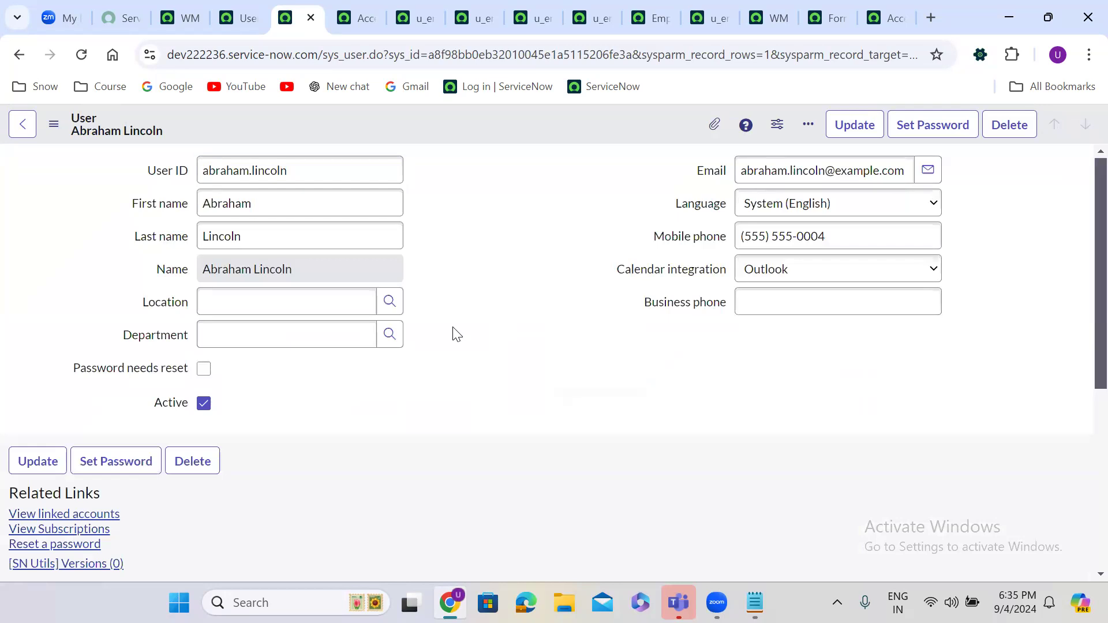
pyautogui.scroll(-5, 456, 334)
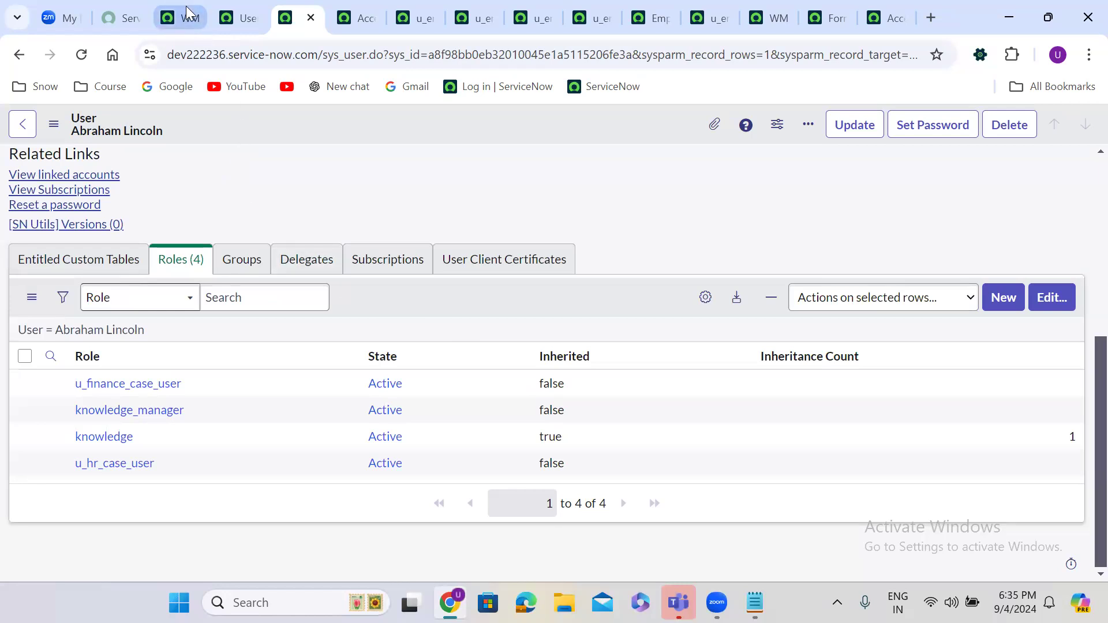
# Step: Impersonate the test user via the home page's profile menu
pyautogui.click(354, 11)
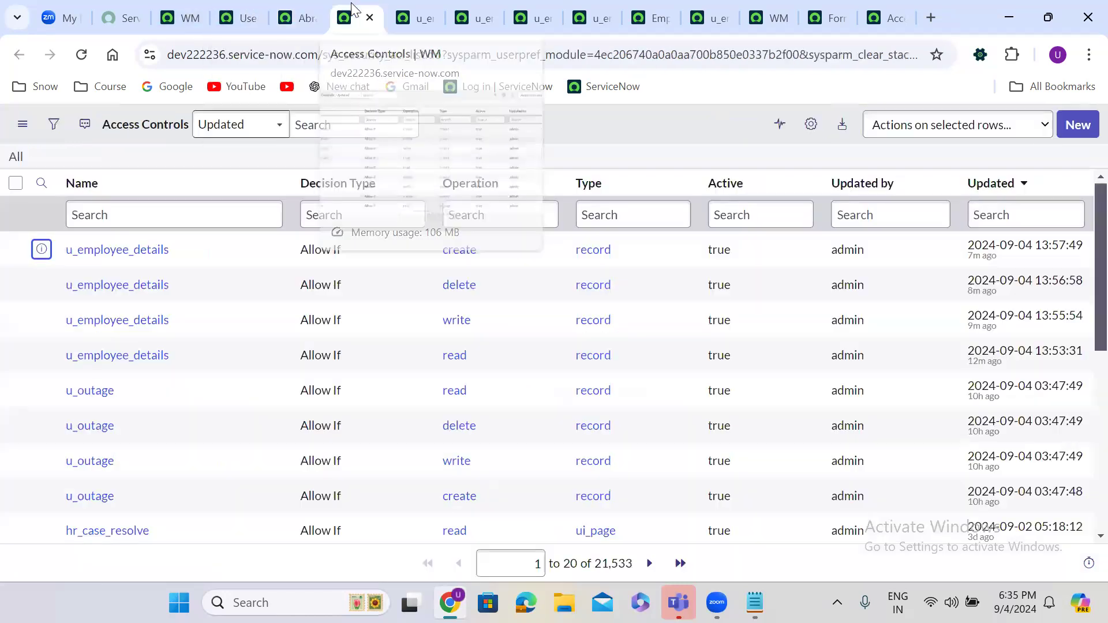
pyautogui.click(245, 14)
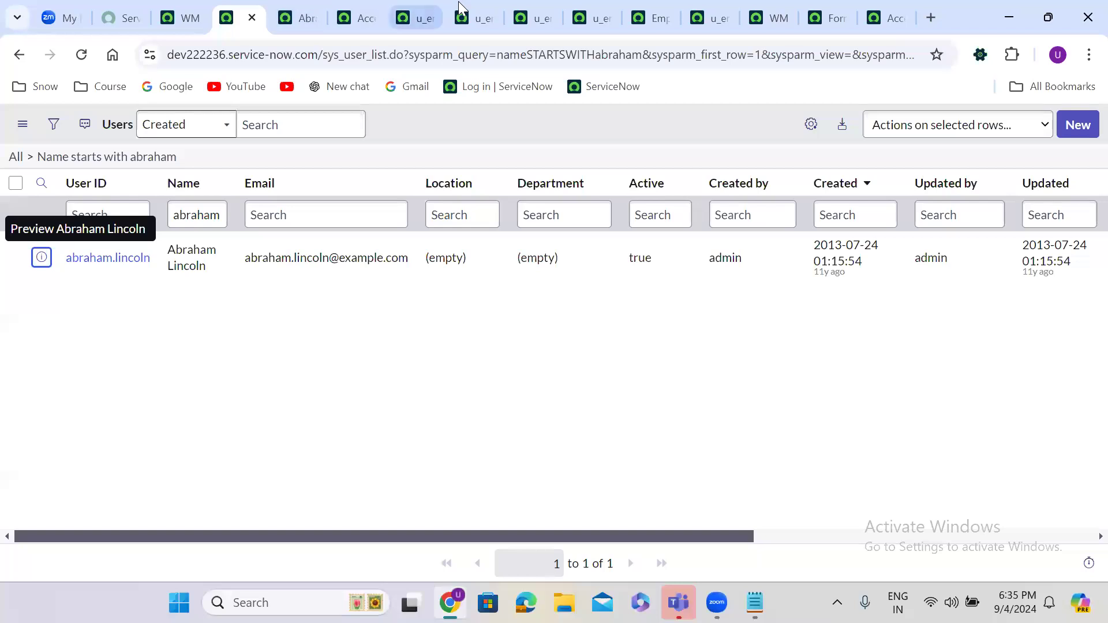
pyautogui.click(648, 5)
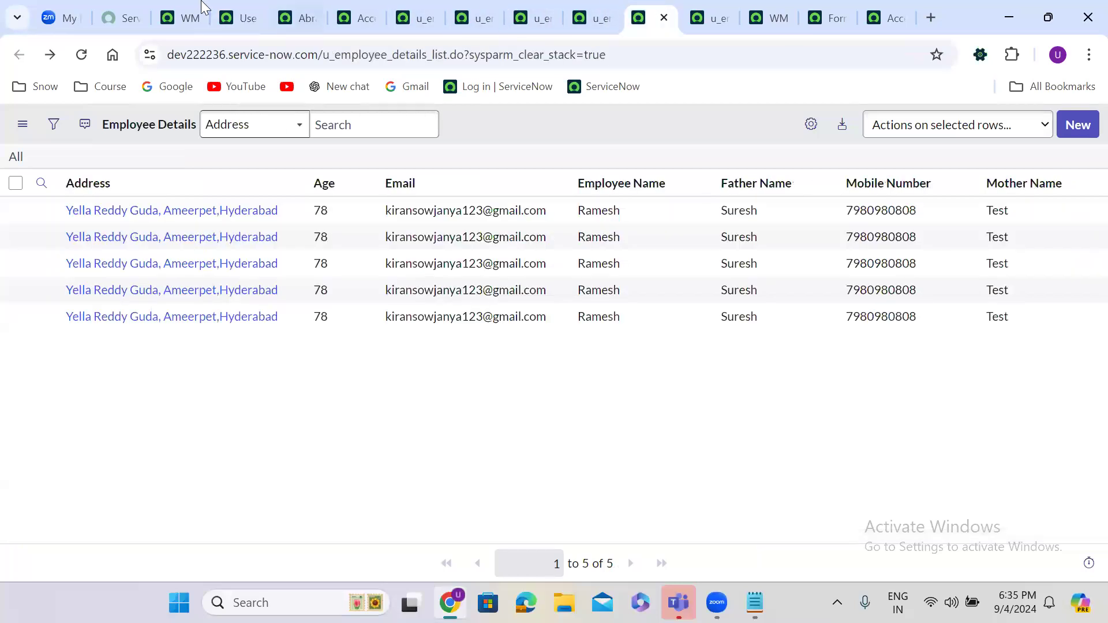
pyautogui.click(180, 9)
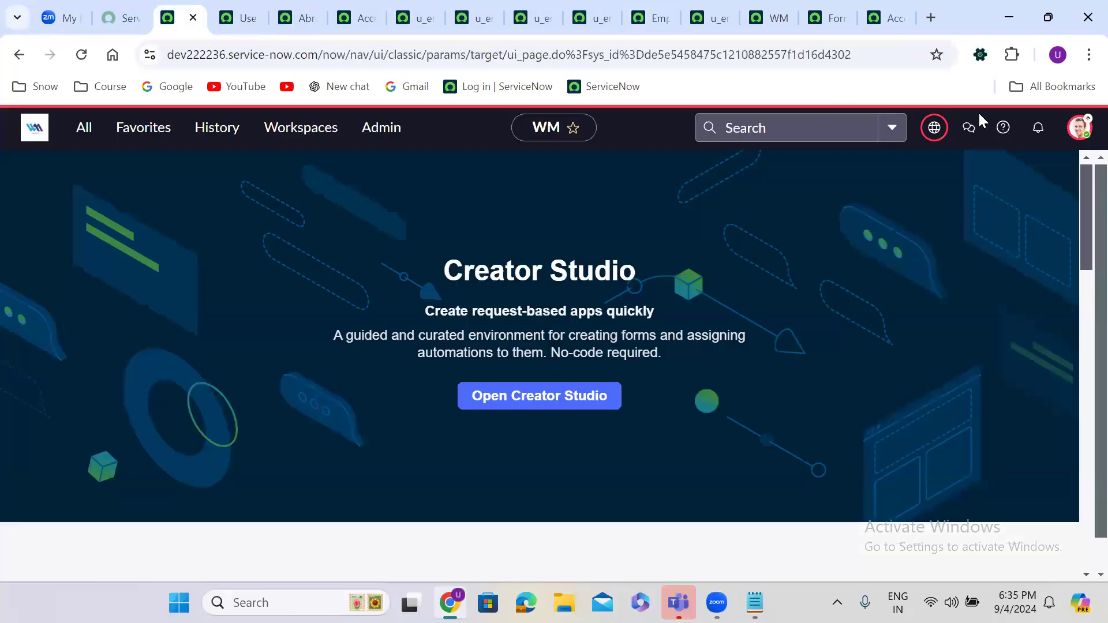
pyautogui.click(1080, 130)
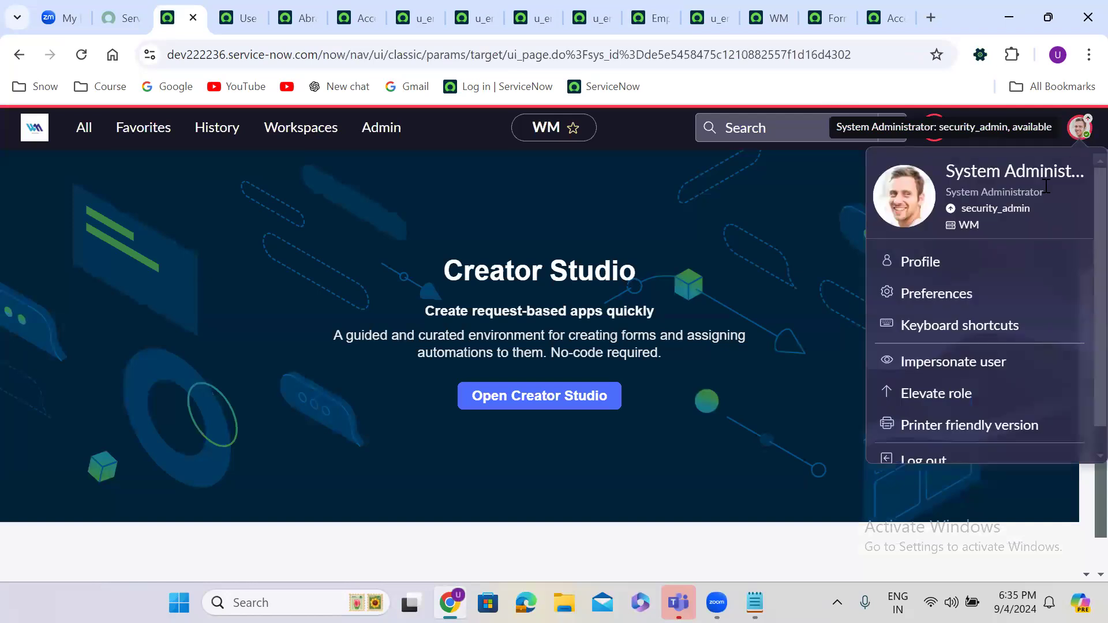
pyautogui.click(952, 362)
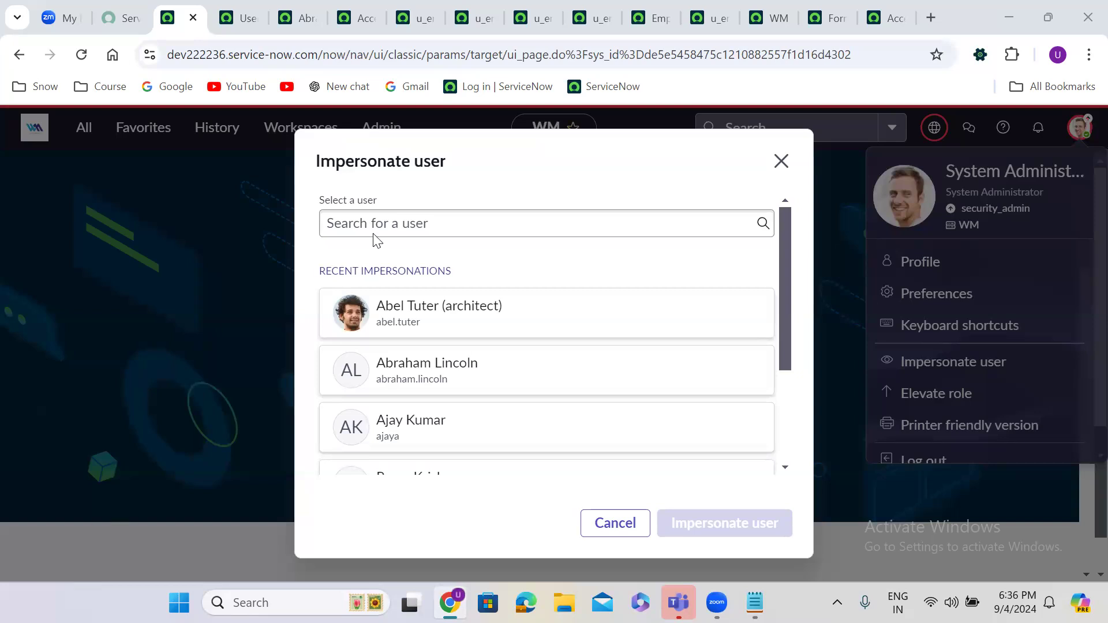
pyautogui.click(493, 386)
pyautogui.click(747, 523)
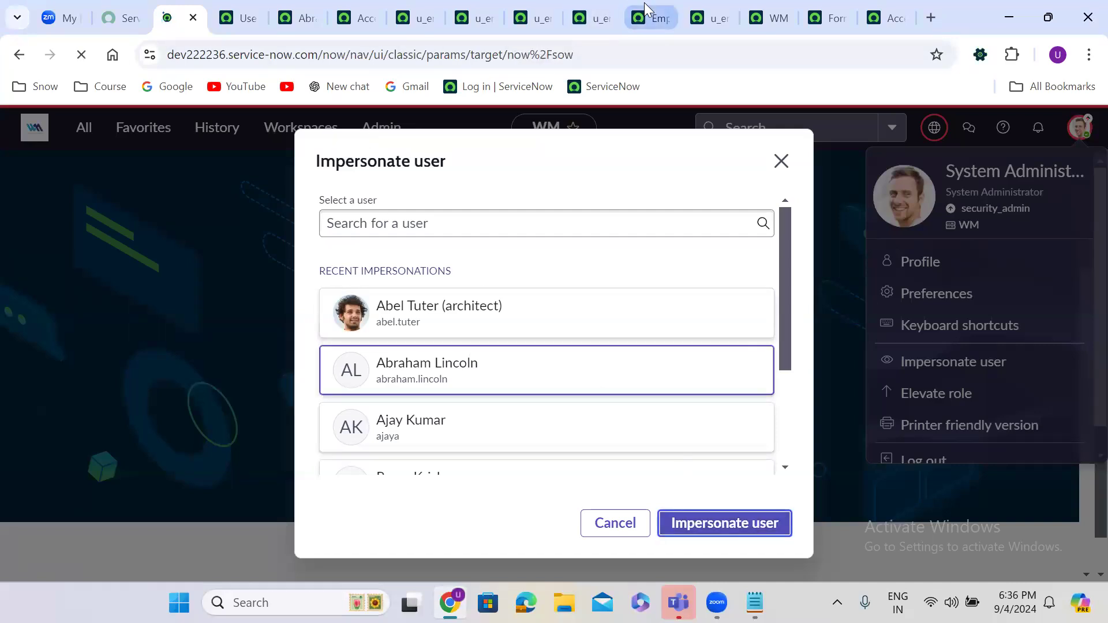
pyautogui.click(644, 4)
# Step: Reload Employee Details as the impersonated user, then end the impersonation
pyautogui.click(81, 55)
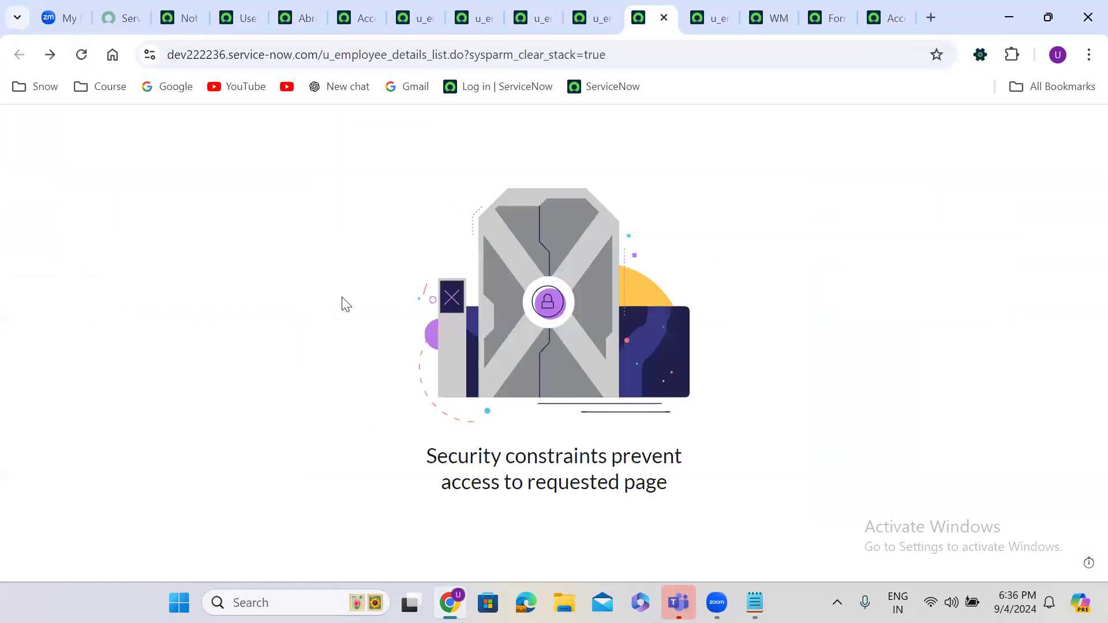
pyautogui.click(181, 8)
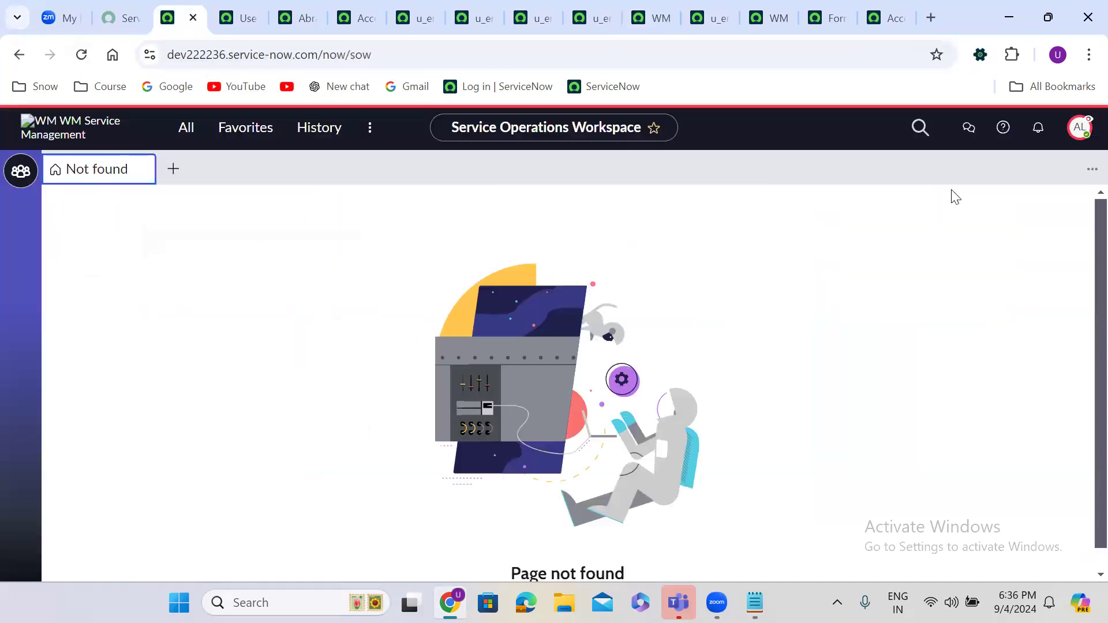
pyautogui.click(1079, 130)
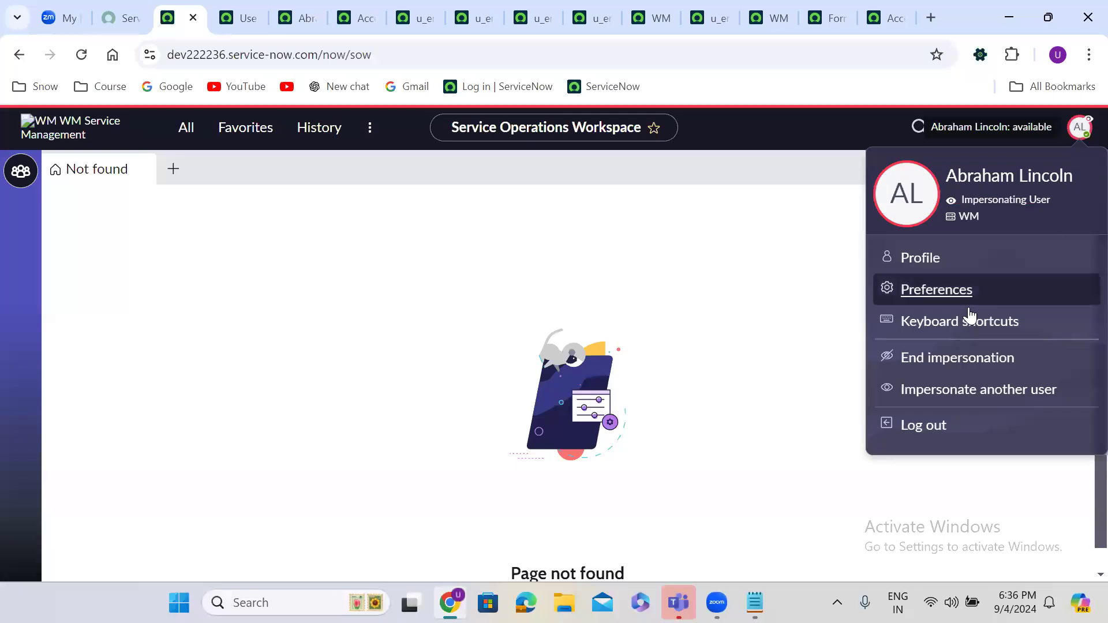
pyautogui.click(961, 363)
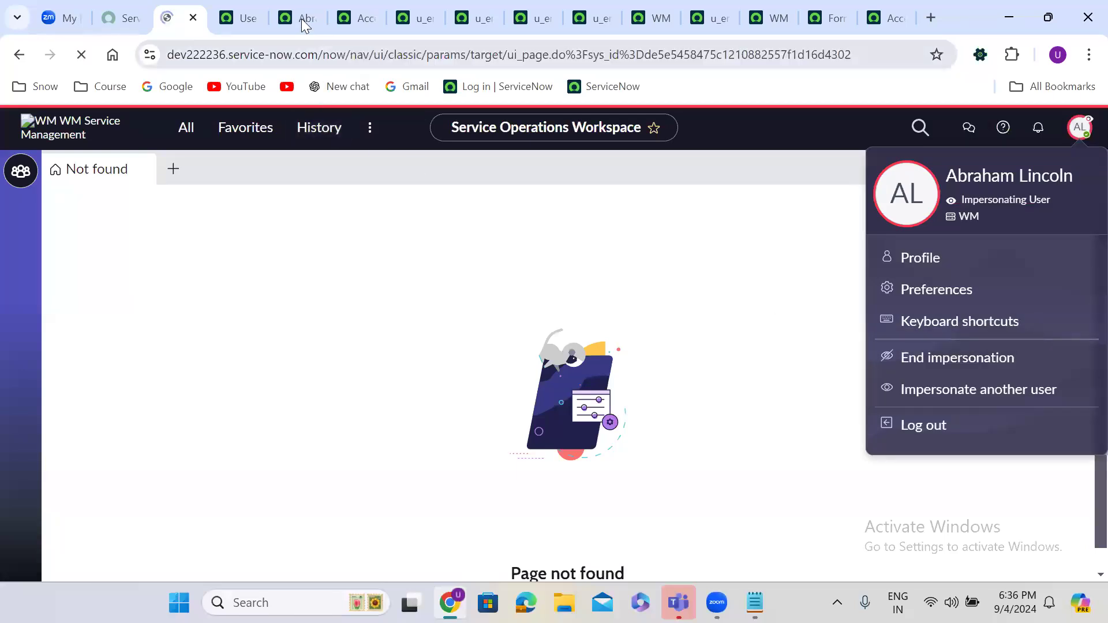
# Step: Add the itil role back to the test user's Roles List and save
pyautogui.click(300, 15)
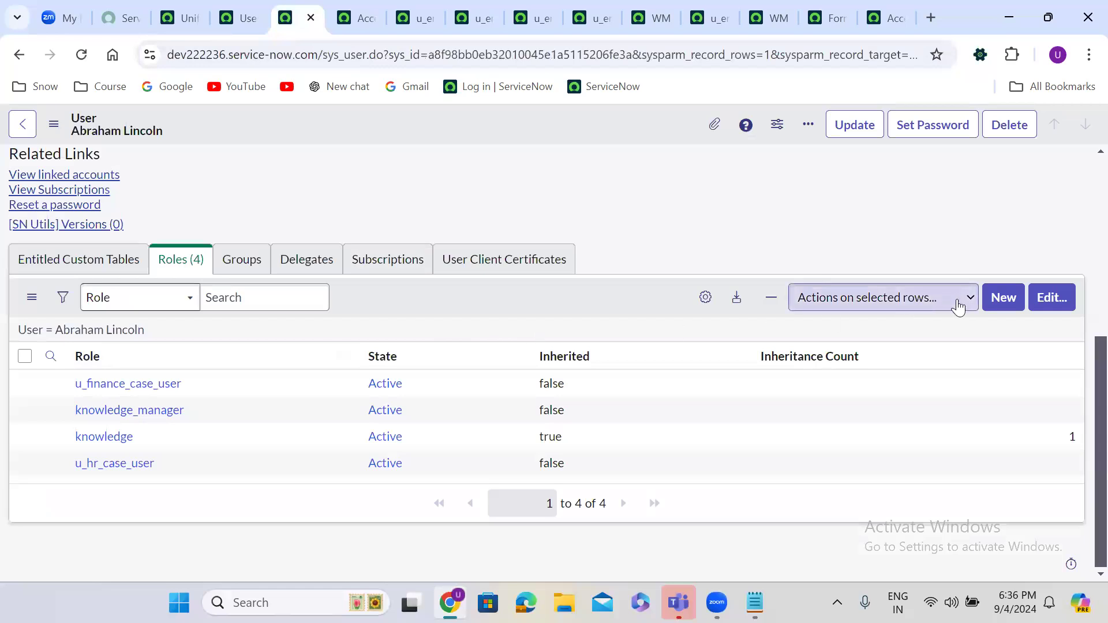
pyautogui.click(1051, 297)
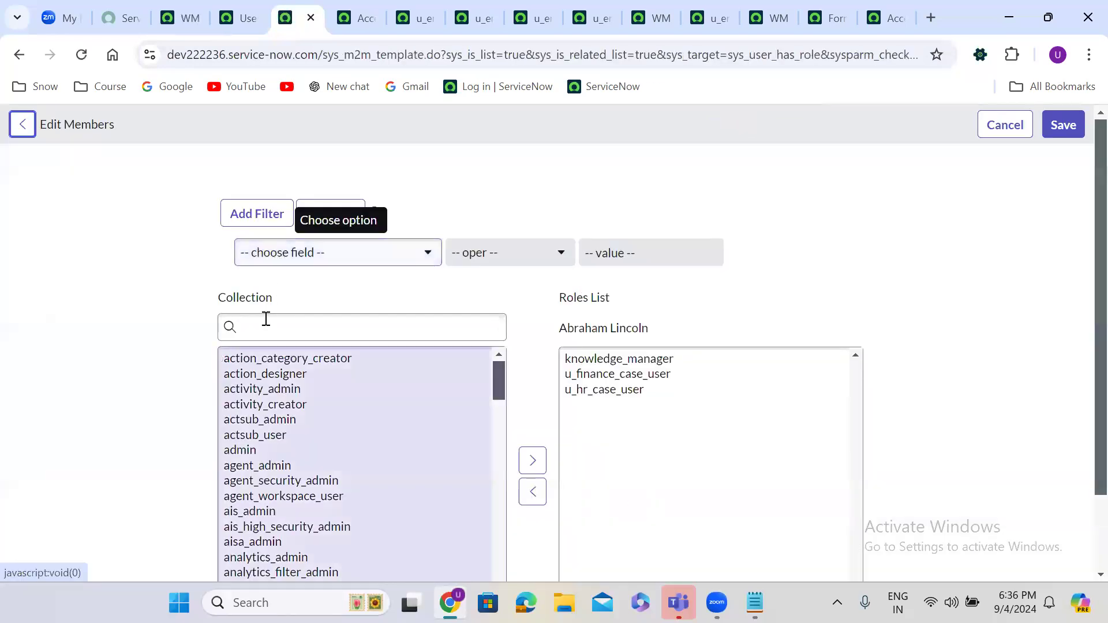
pyautogui.click(265, 325)
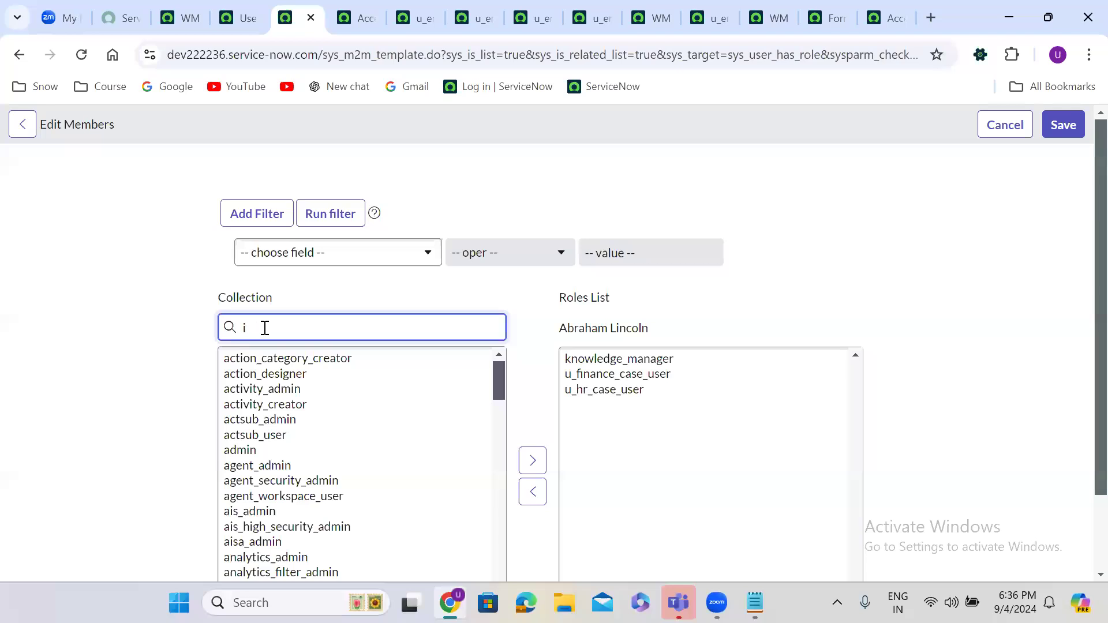
pyautogui.write('til')
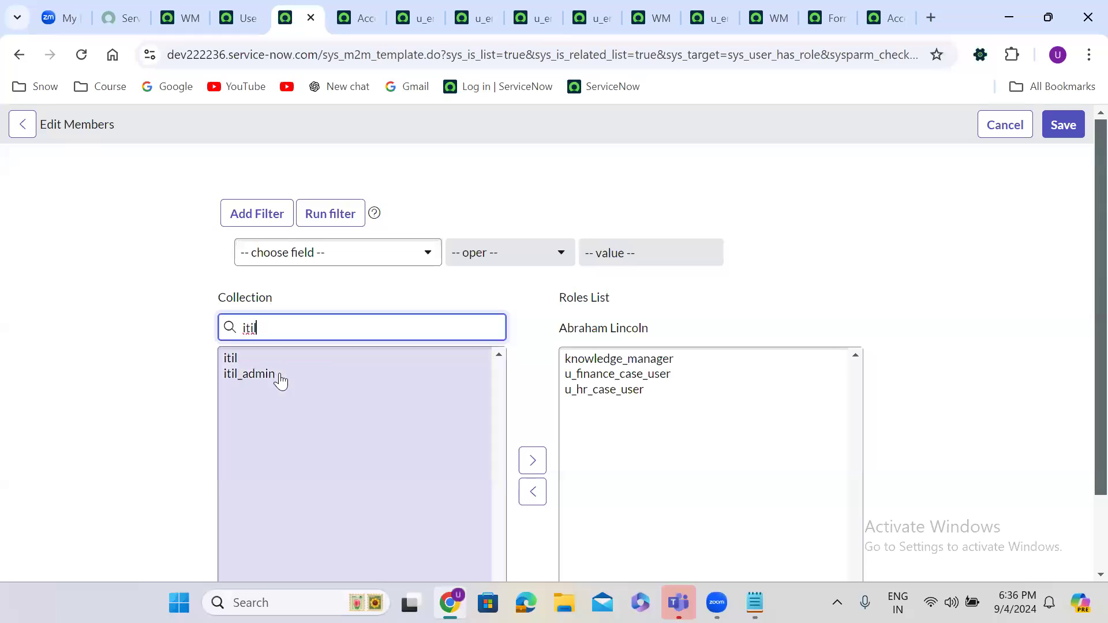
pyautogui.doubleClick(254, 369)
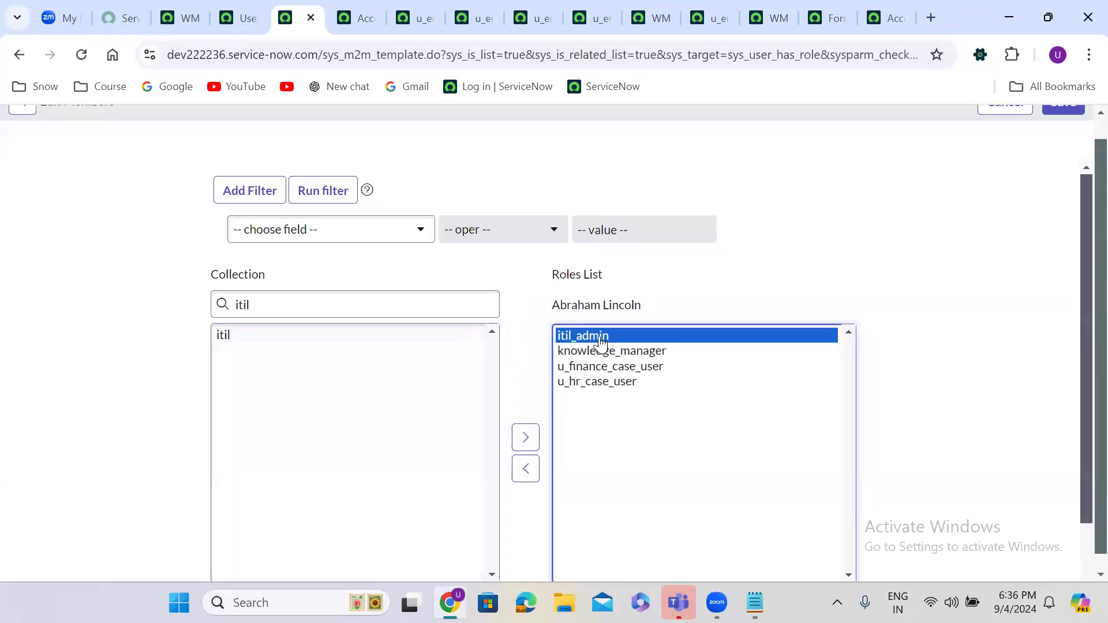
pyautogui.doubleClick(600, 341)
pyautogui.click(277, 339)
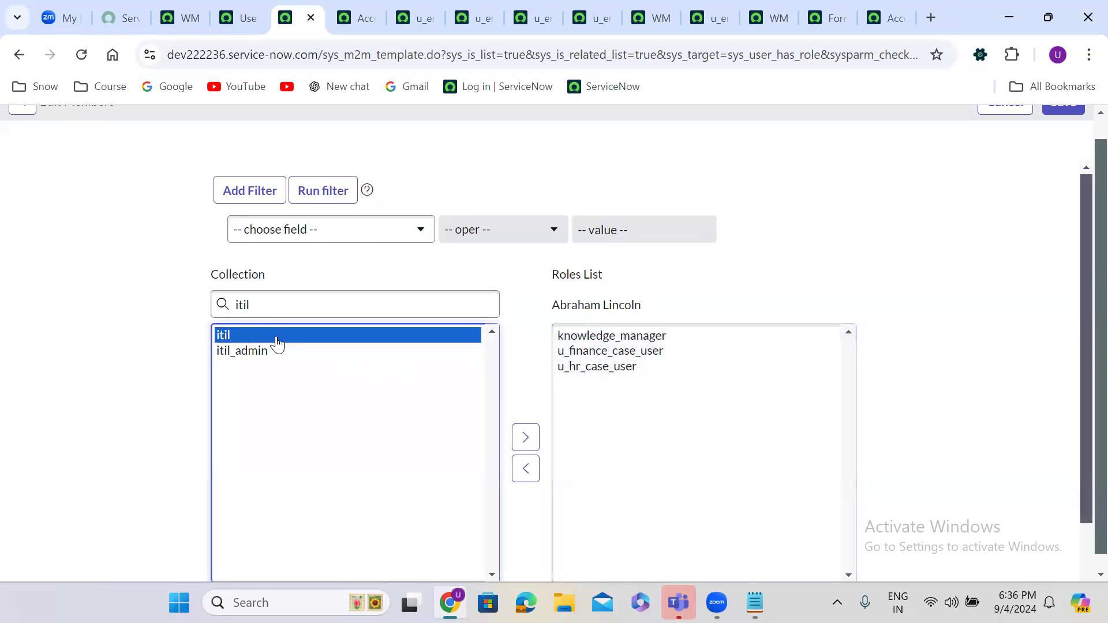
pyautogui.click(525, 437)
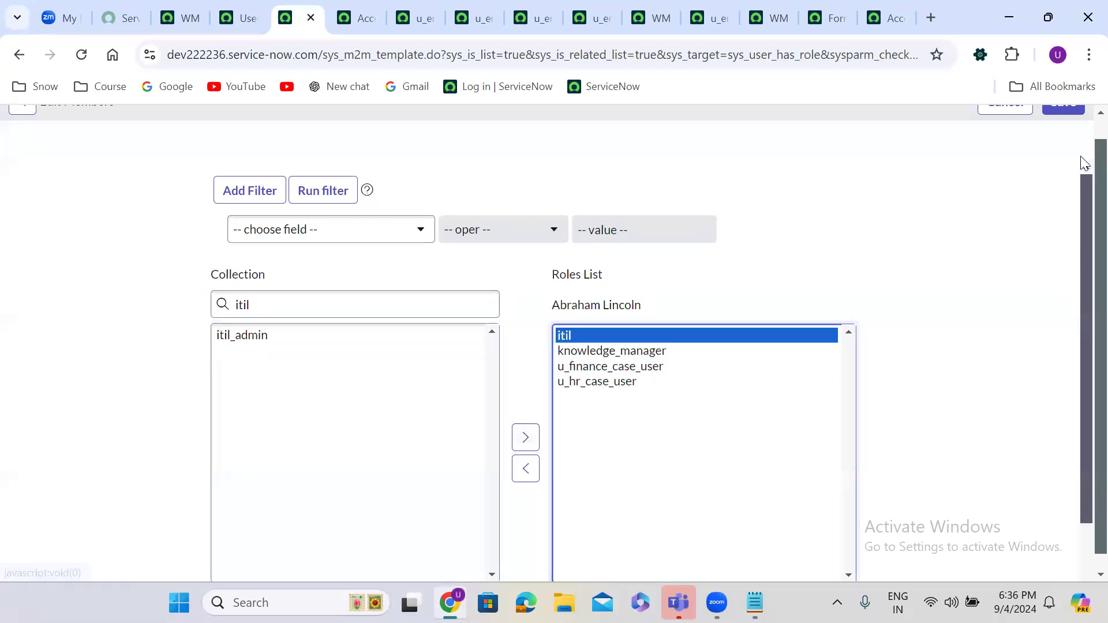
pyautogui.scroll(1, 1085, 150)
pyautogui.click(1077, 122)
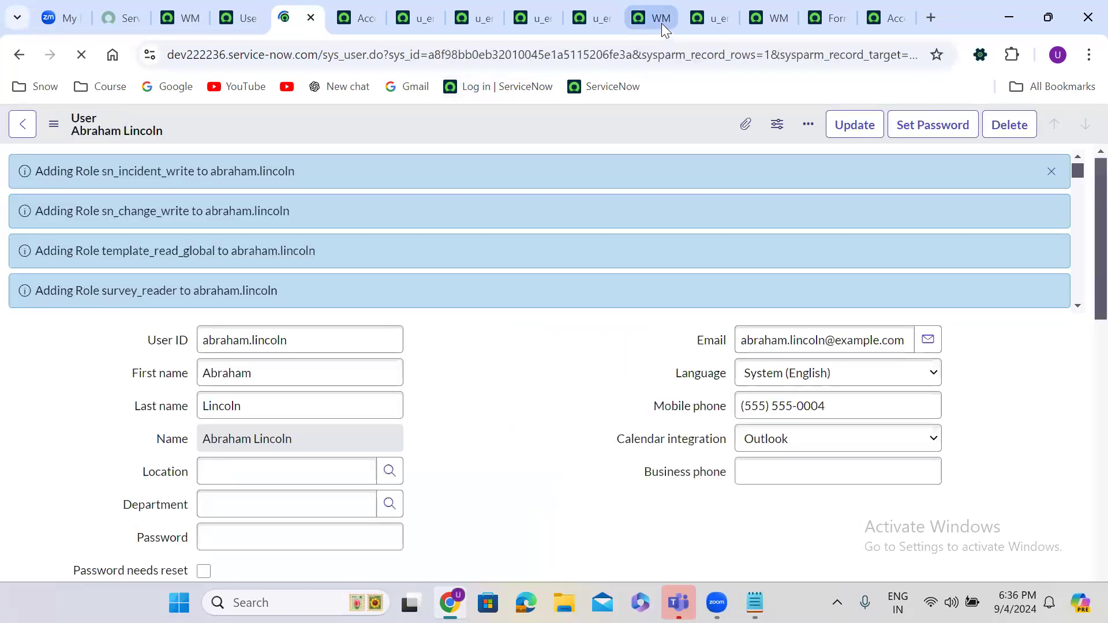
# Step: Refresh Employee Details, view the first row's employee record, then go back to Creator Studio
pyautogui.click(649, 2)
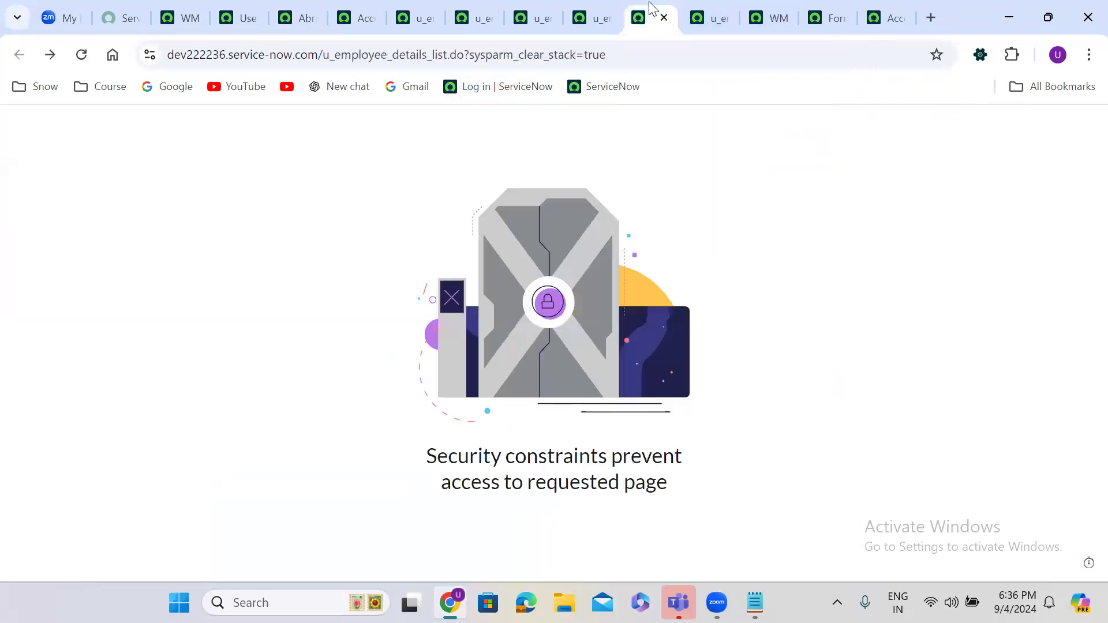
pyautogui.click(81, 55)
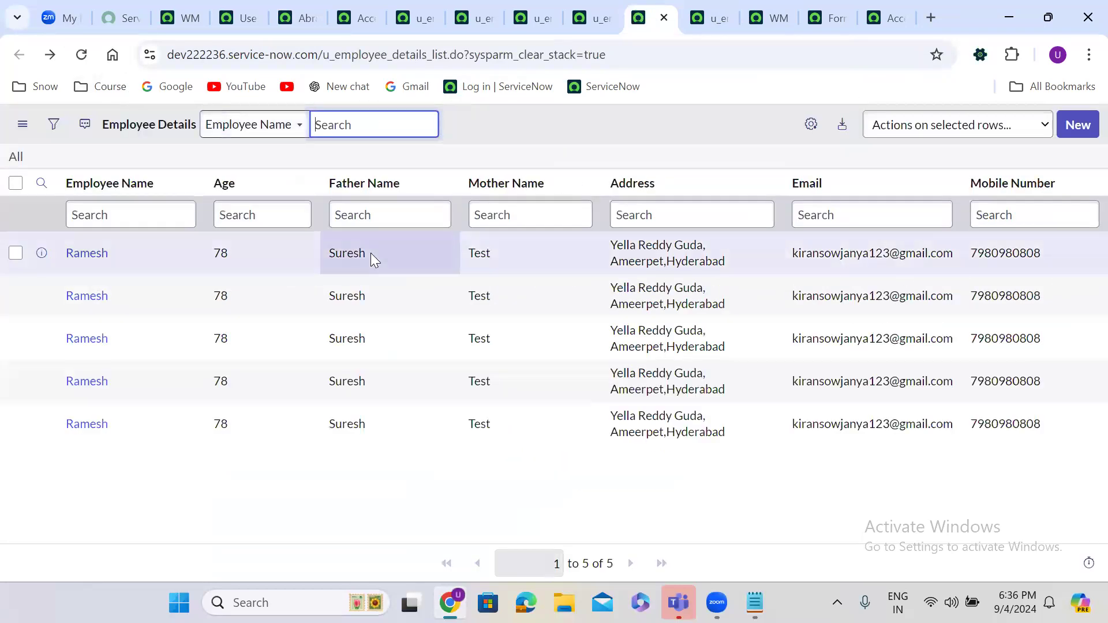
pyautogui.click(86, 259)
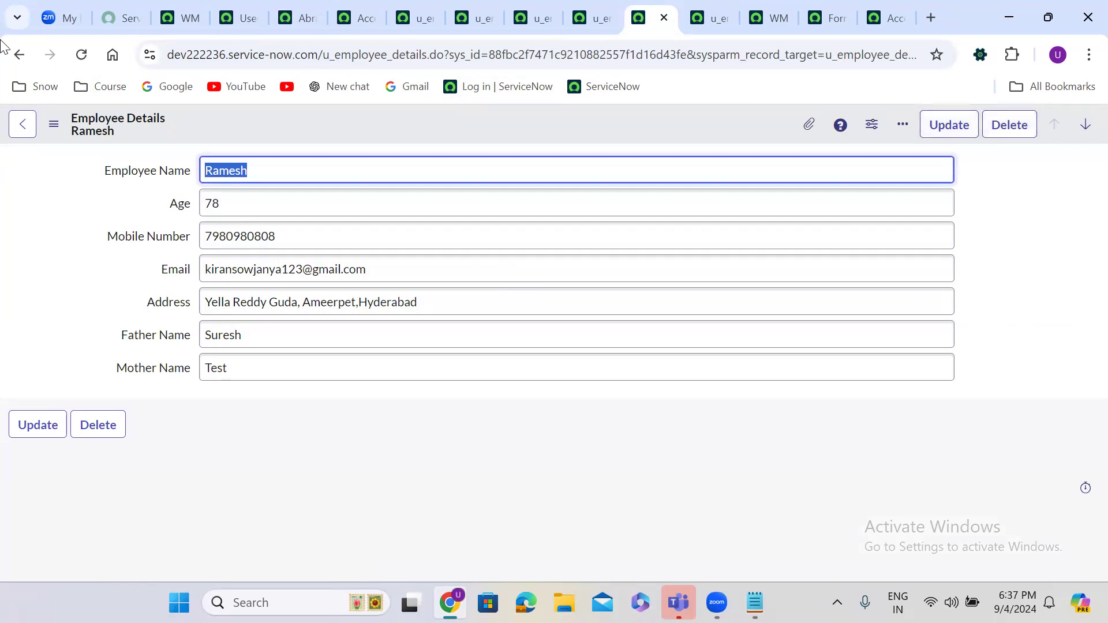
pyautogui.click(174, 7)
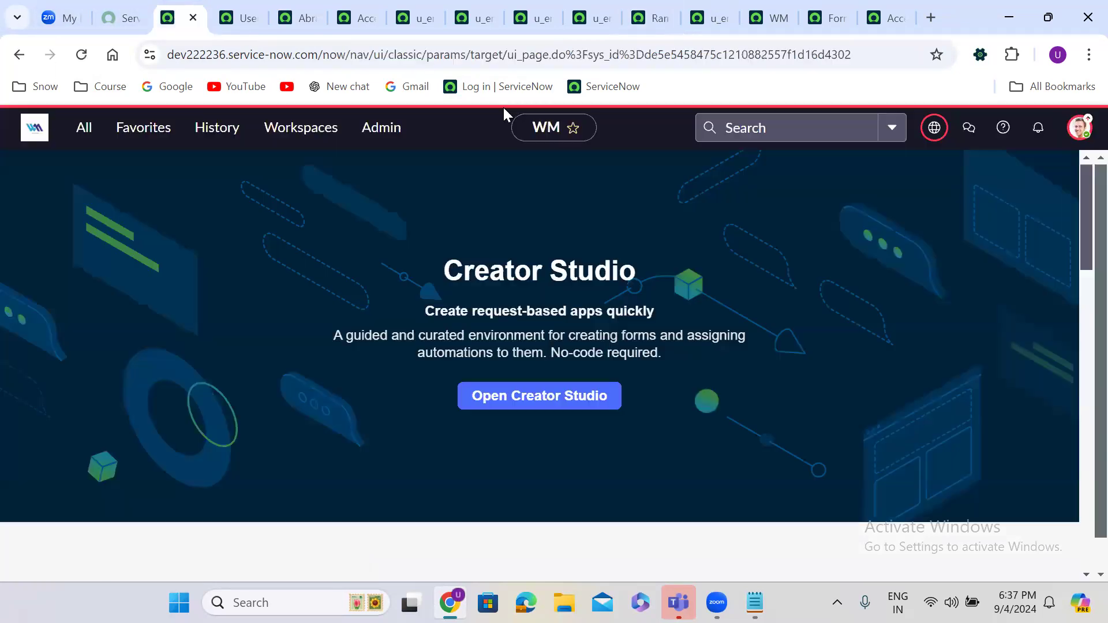
# Step: Impersonate the test user from the profile menu
pyautogui.click(1080, 130)
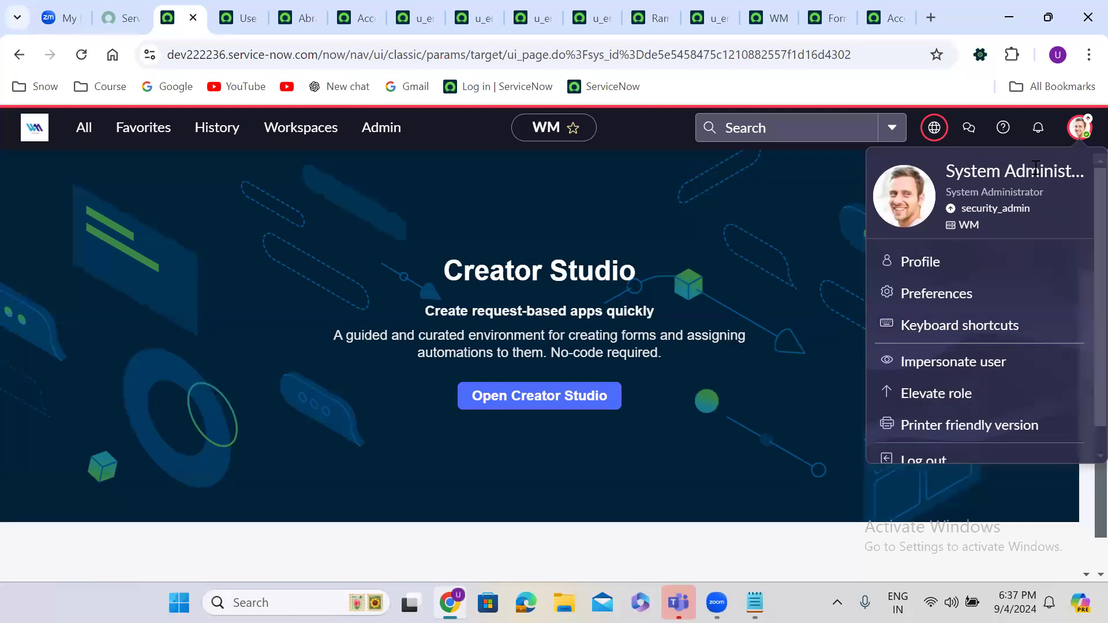
pyautogui.click(942, 362)
pyautogui.click(475, 371)
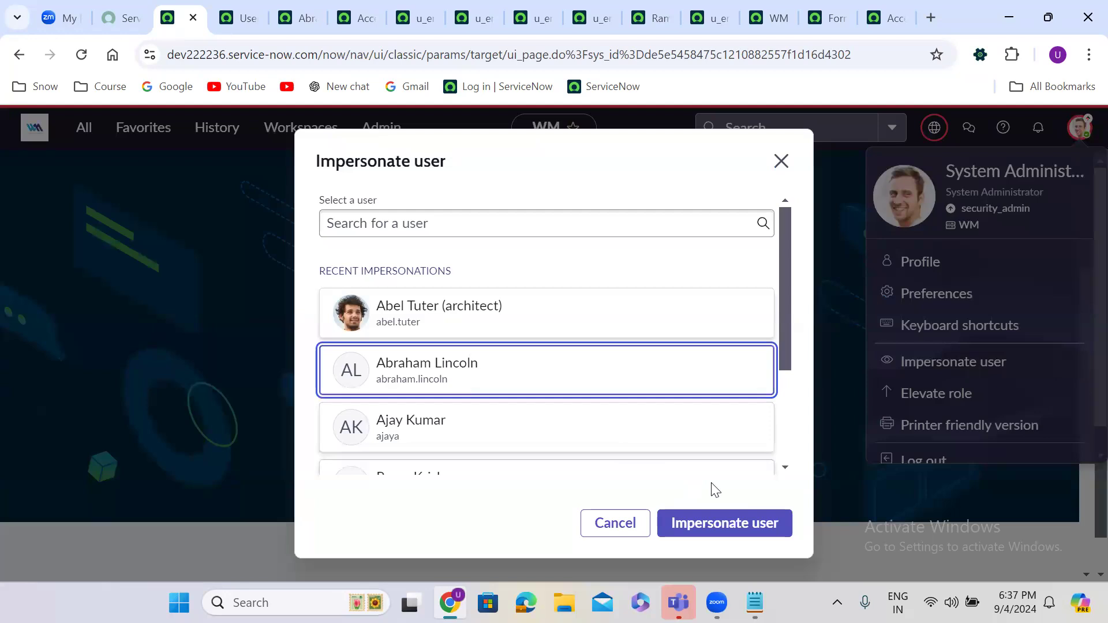
pyautogui.click(753, 523)
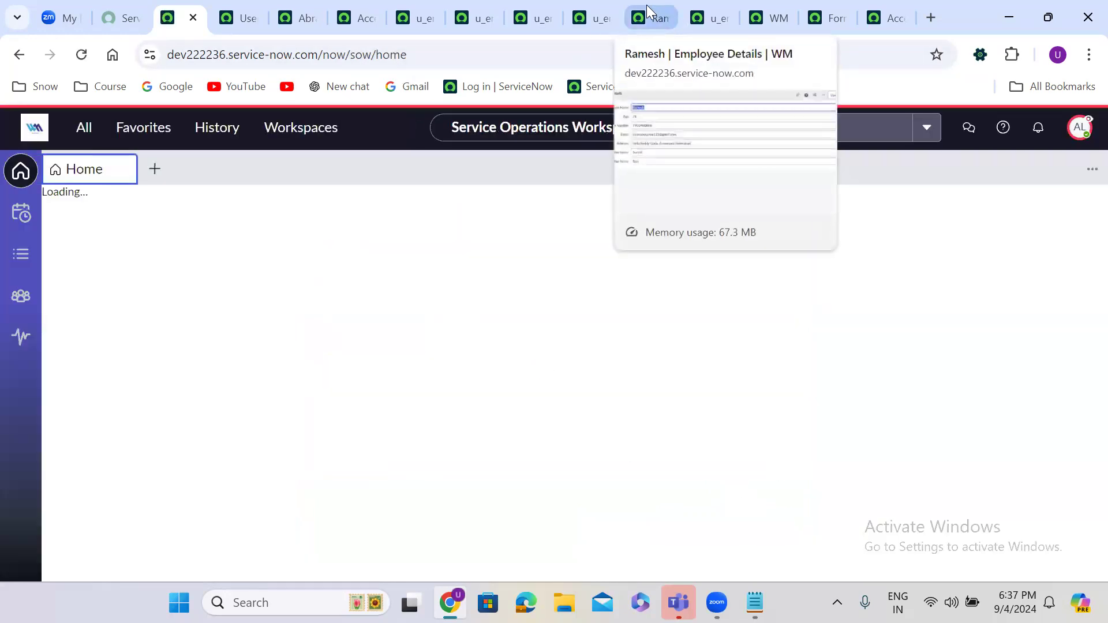
# Step: Open the first Employee Details record twice as the test user, returning to the list each time
pyautogui.click(646, 5)
pyautogui.click(19, 54)
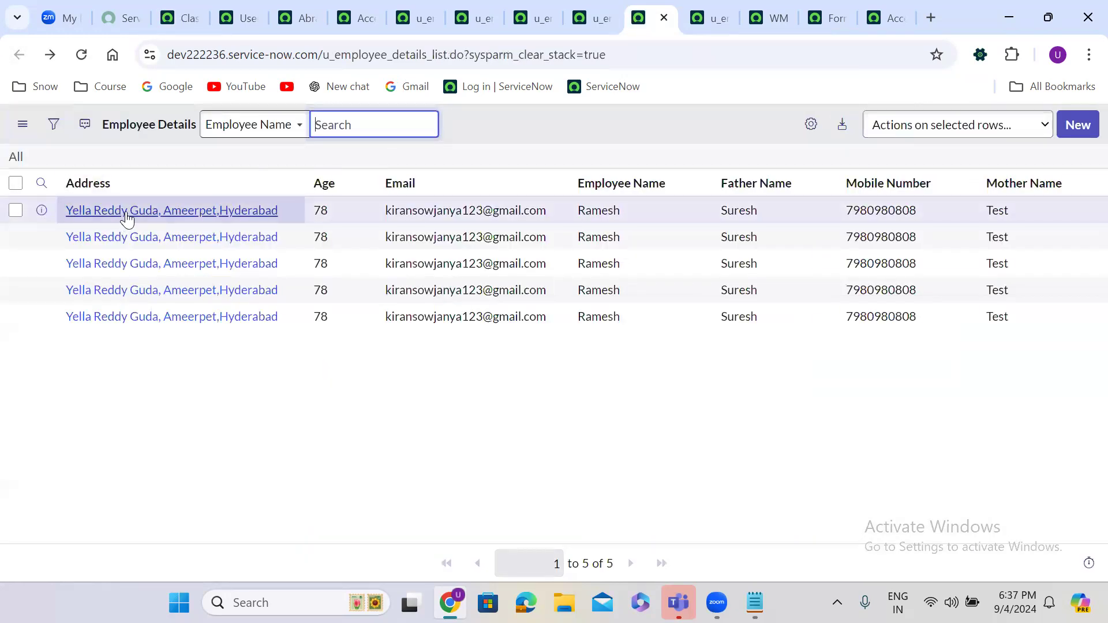
pyautogui.click(126, 211)
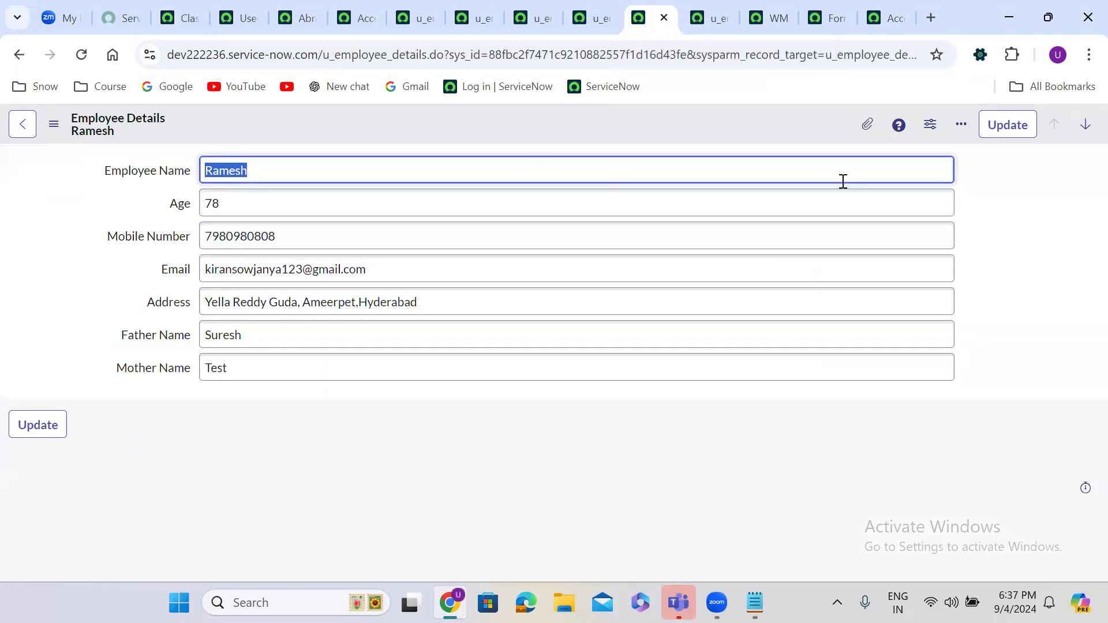
pyautogui.click(19, 54)
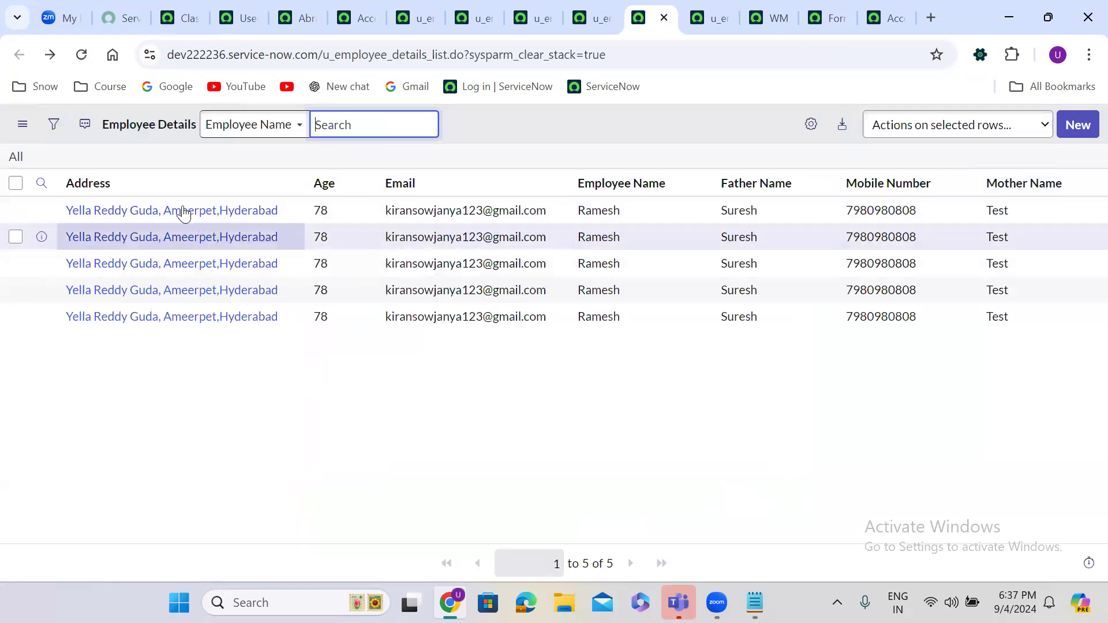
pyautogui.click(180, 208)
pyautogui.click(180, 203)
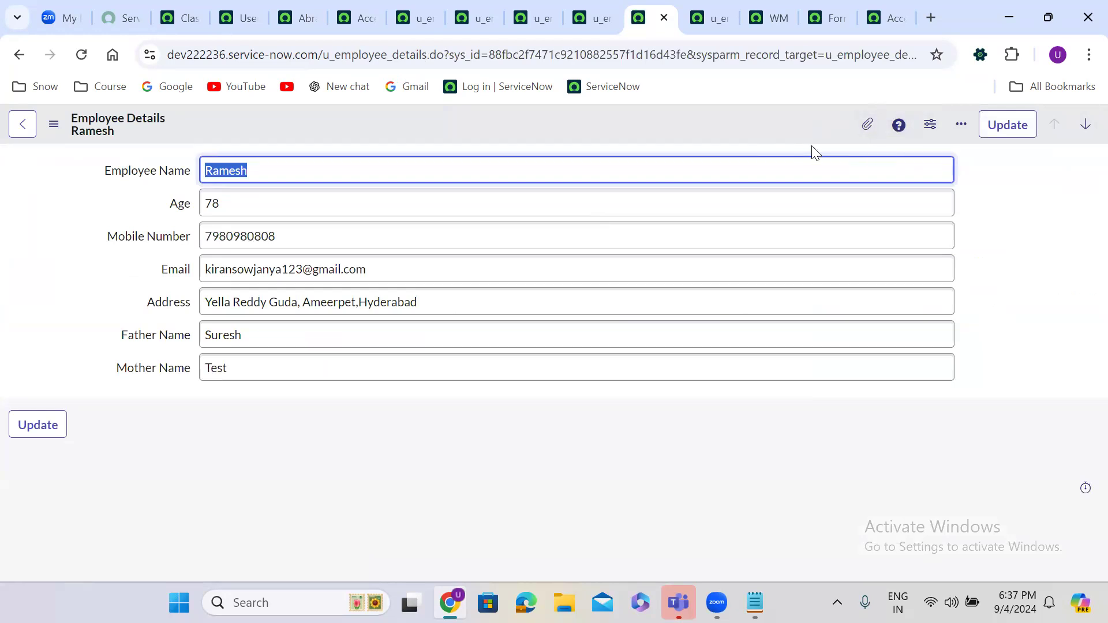
pyautogui.click(17, 53)
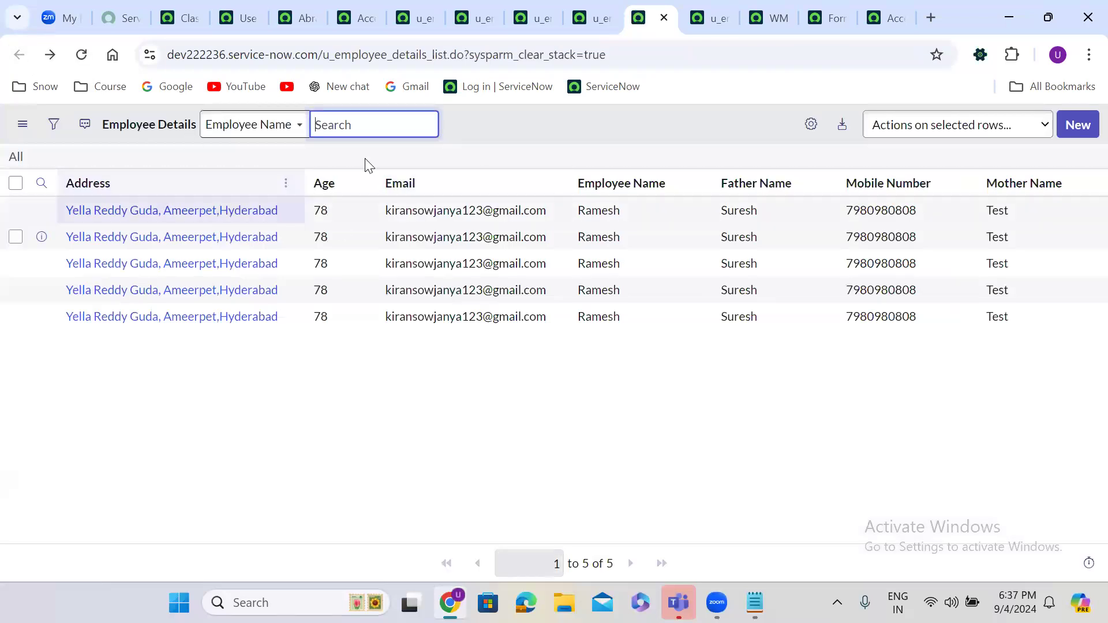
# Step: Check the itil role in the test user's Roles list, then return to the workspace tab
pyautogui.click(296, 13)
pyautogui.click(1050, 172)
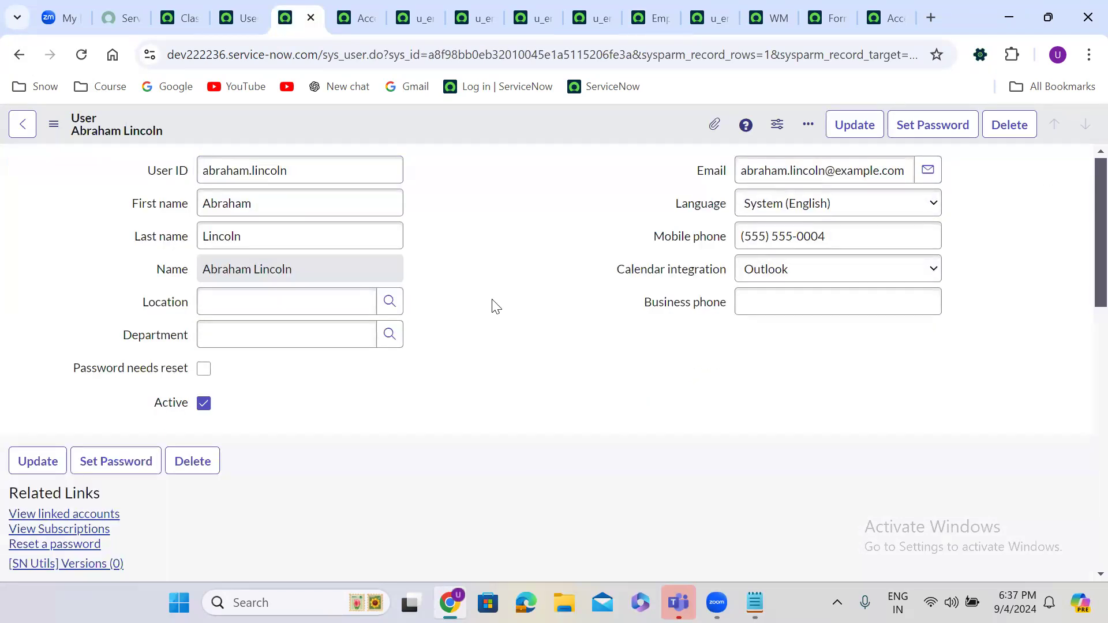
pyautogui.scroll(-8, 495, 306)
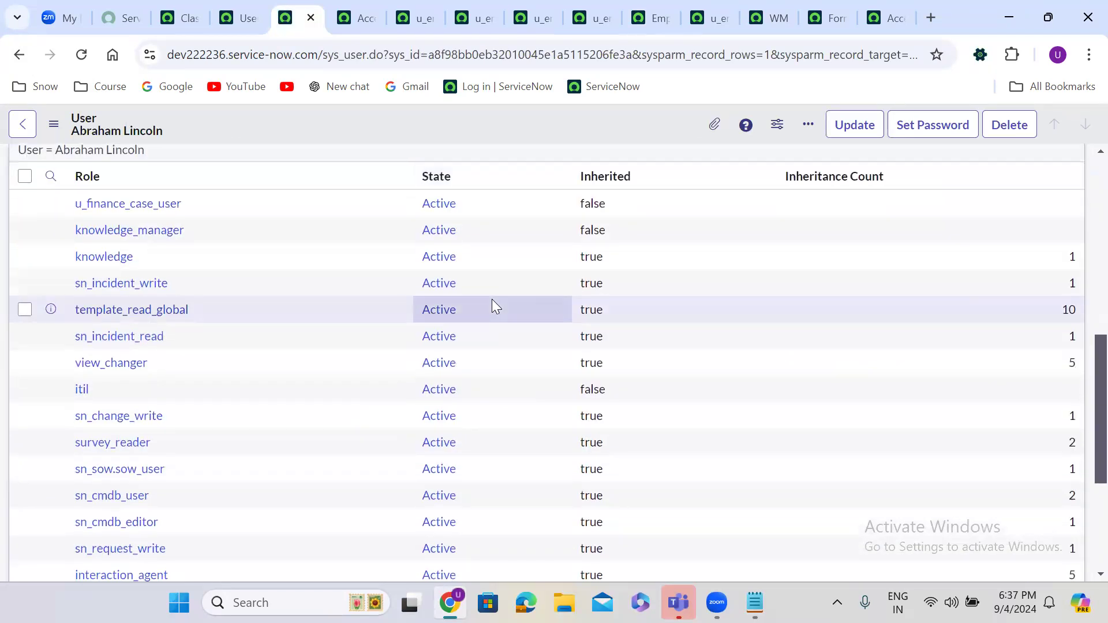
pyautogui.scroll(10, 495, 306)
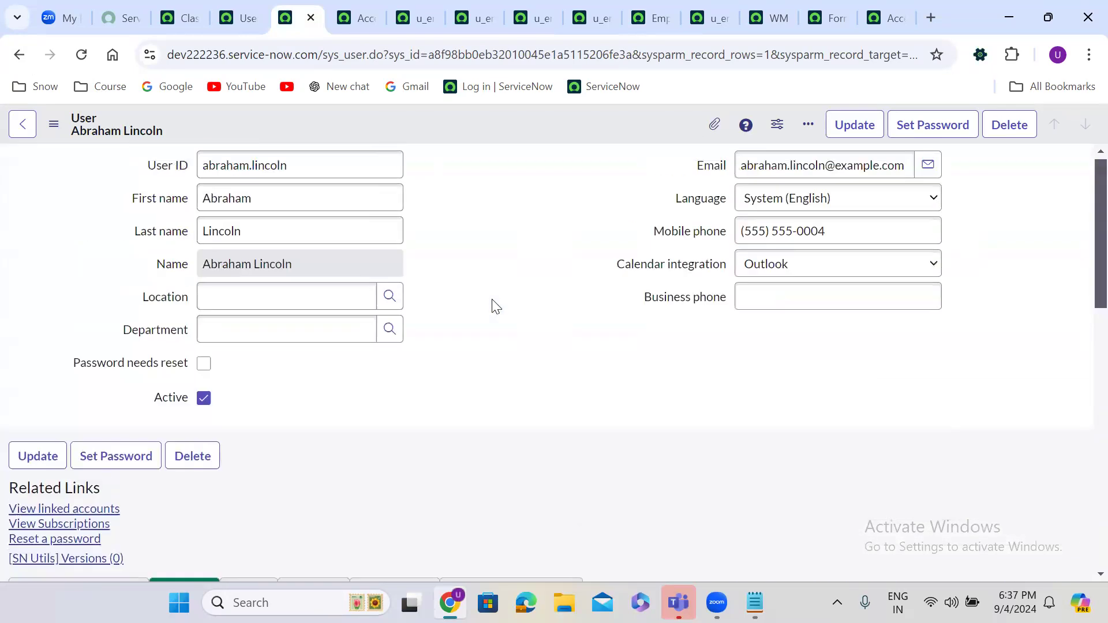
pyautogui.click(179, 5)
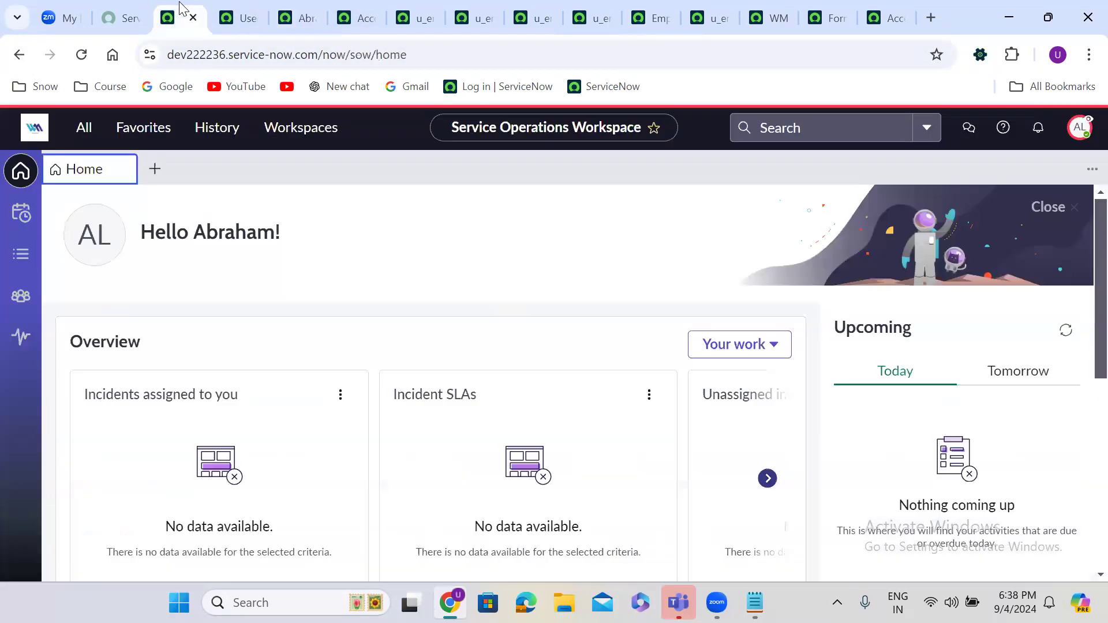
# Step: End the impersonation, close the Elevate role dialog unchanged, and scroll to the test user's Roles list
pyautogui.click(1079, 127)
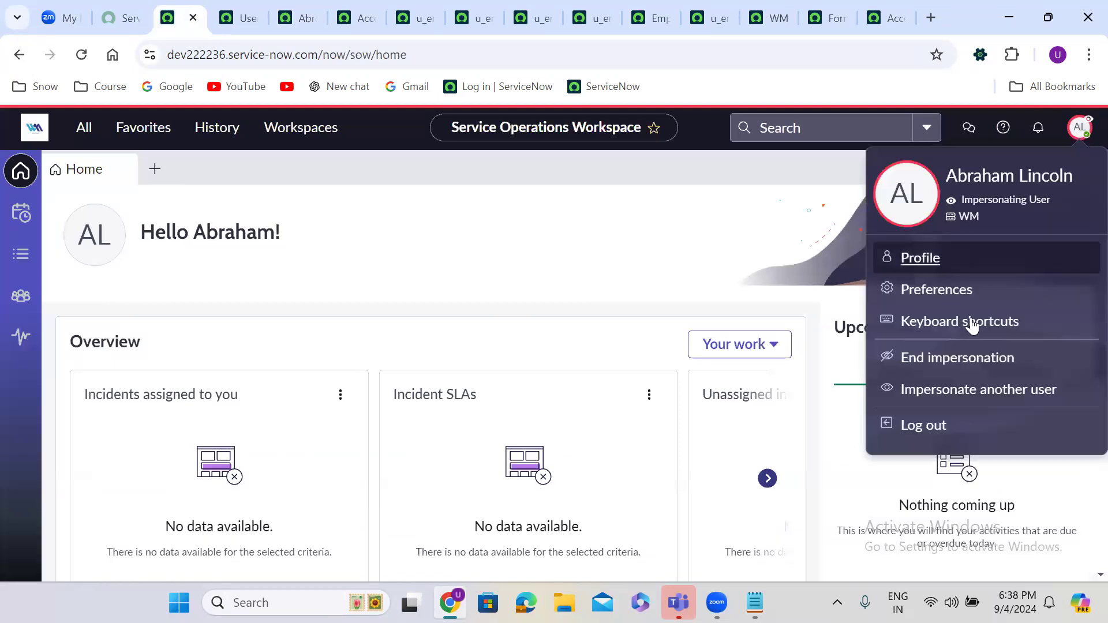
pyautogui.click(936, 357)
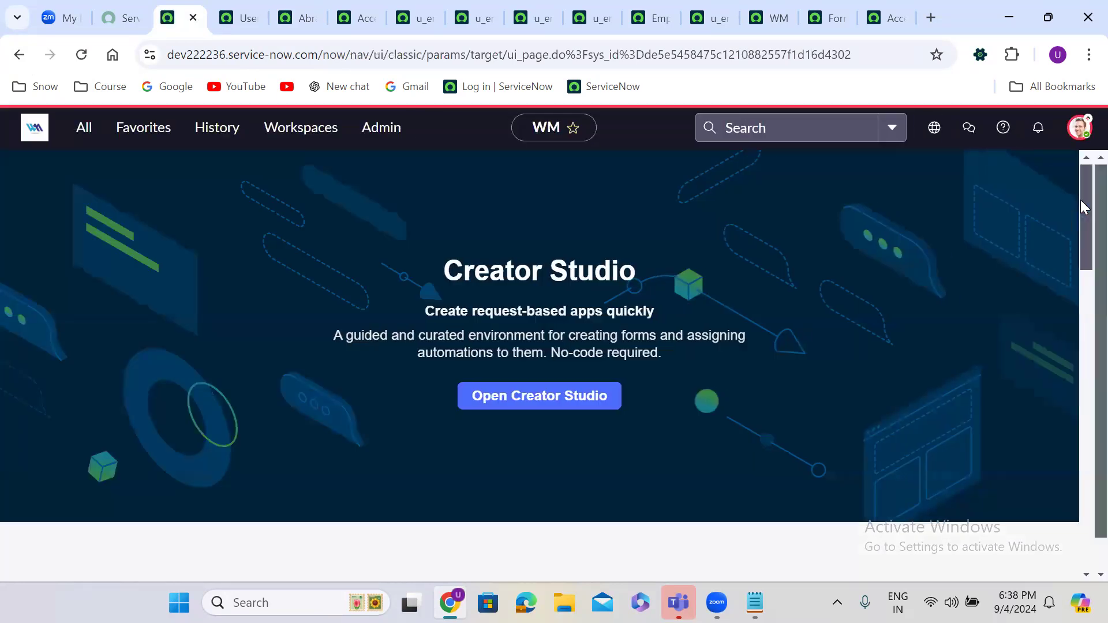
pyautogui.click(1079, 126)
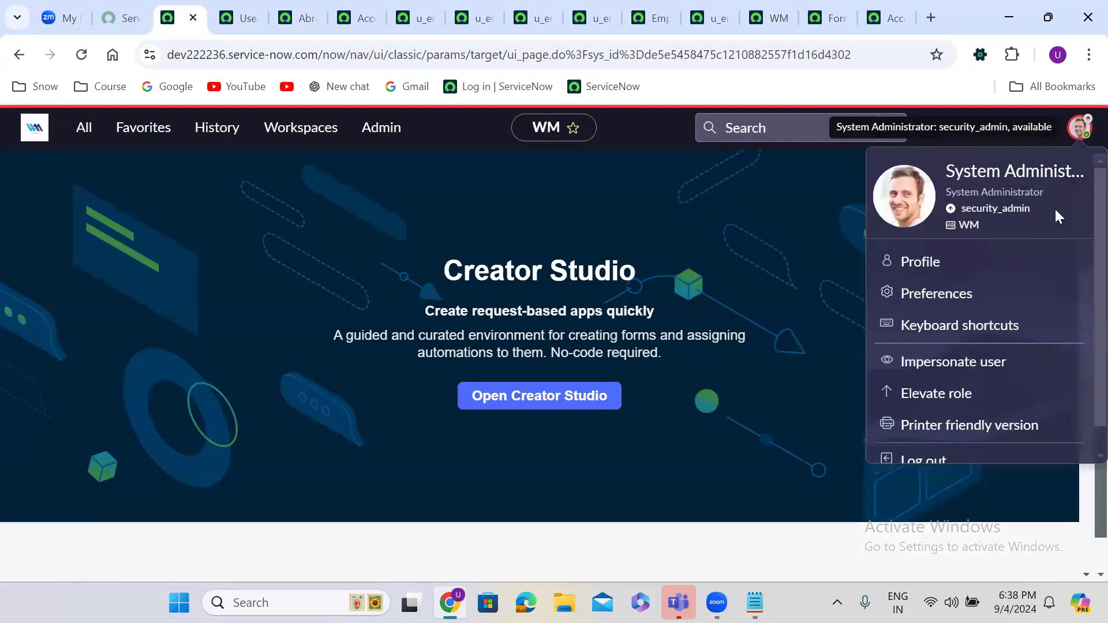
pyautogui.click(930, 388)
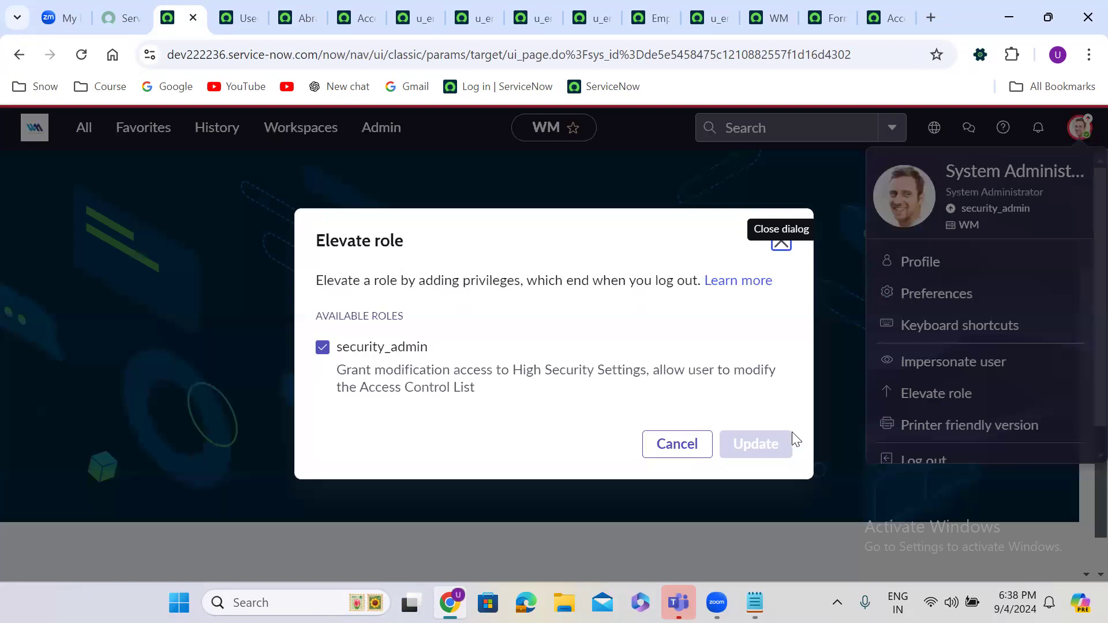
pyautogui.click(781, 242)
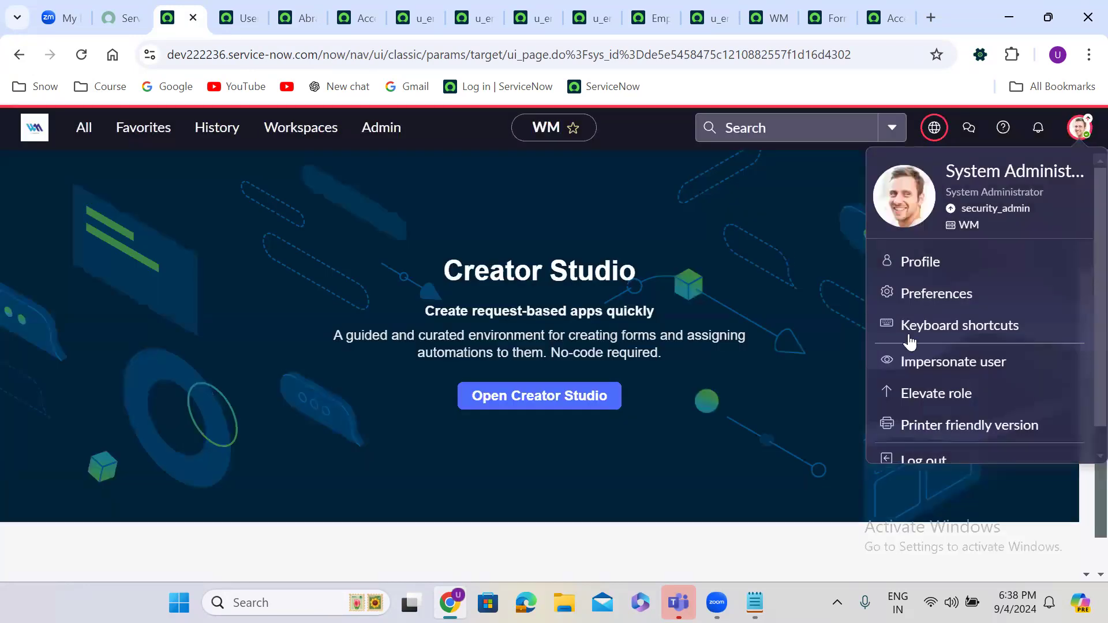
pyautogui.click(297, 18)
pyautogui.scroll(-6, 450, 303)
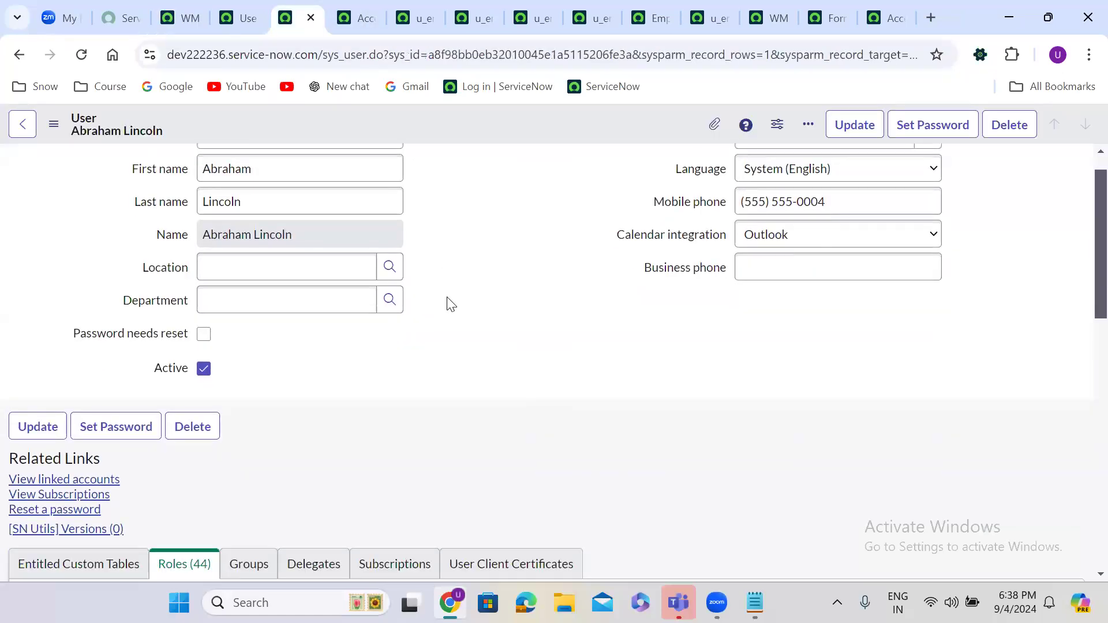
# Step: Edit the test user's roles, removing itil and adding itil_admin
pyautogui.click(1058, 229)
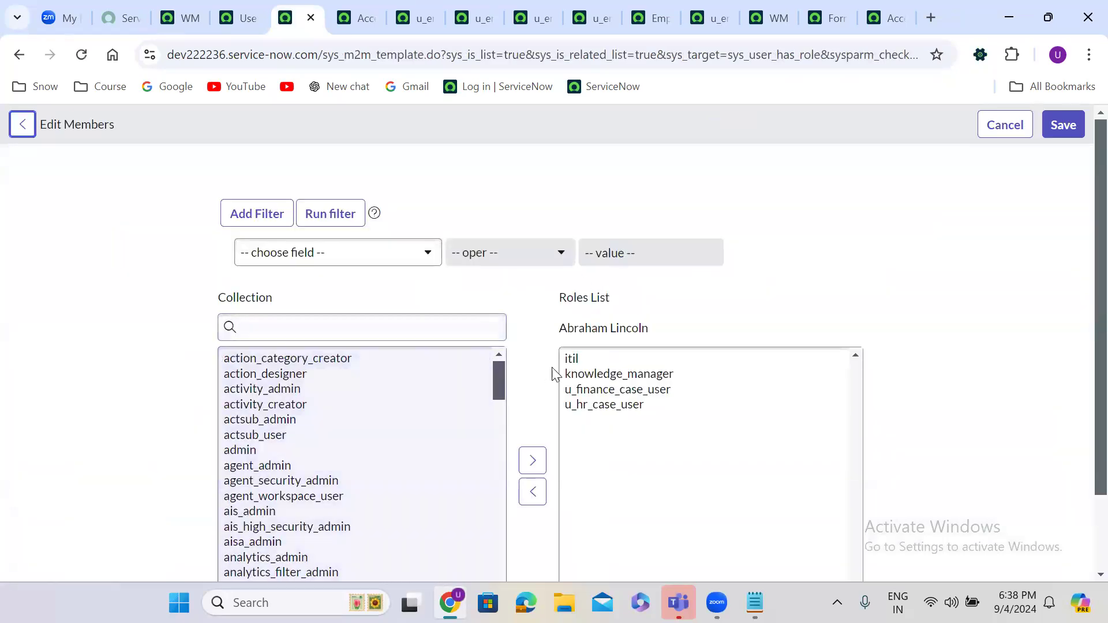
pyautogui.click(574, 372)
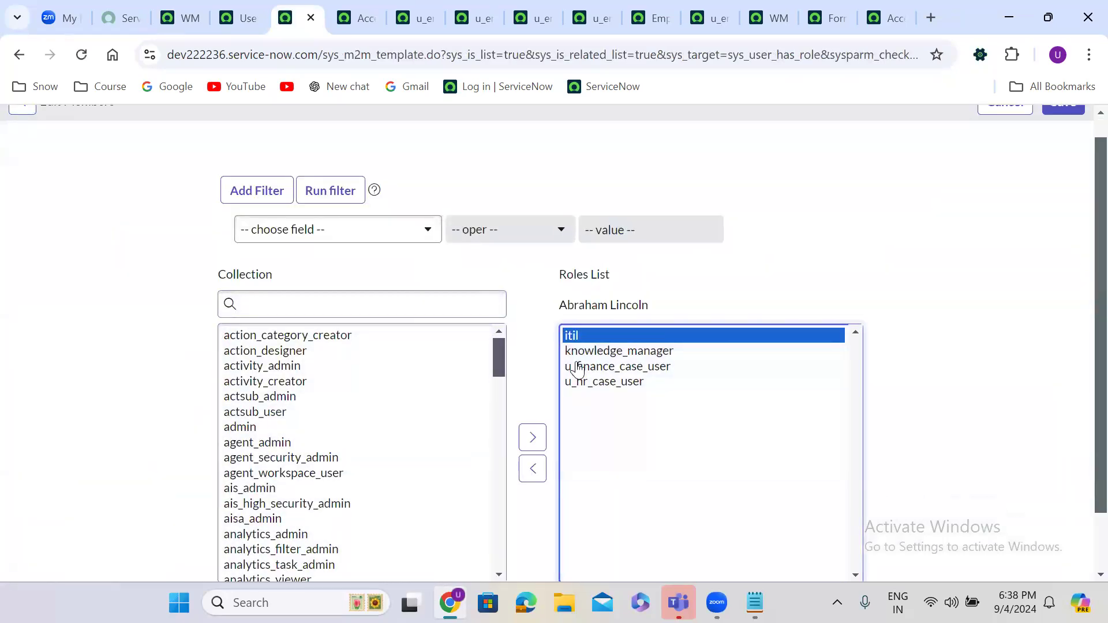
pyautogui.click(531, 468)
pyautogui.click(251, 307)
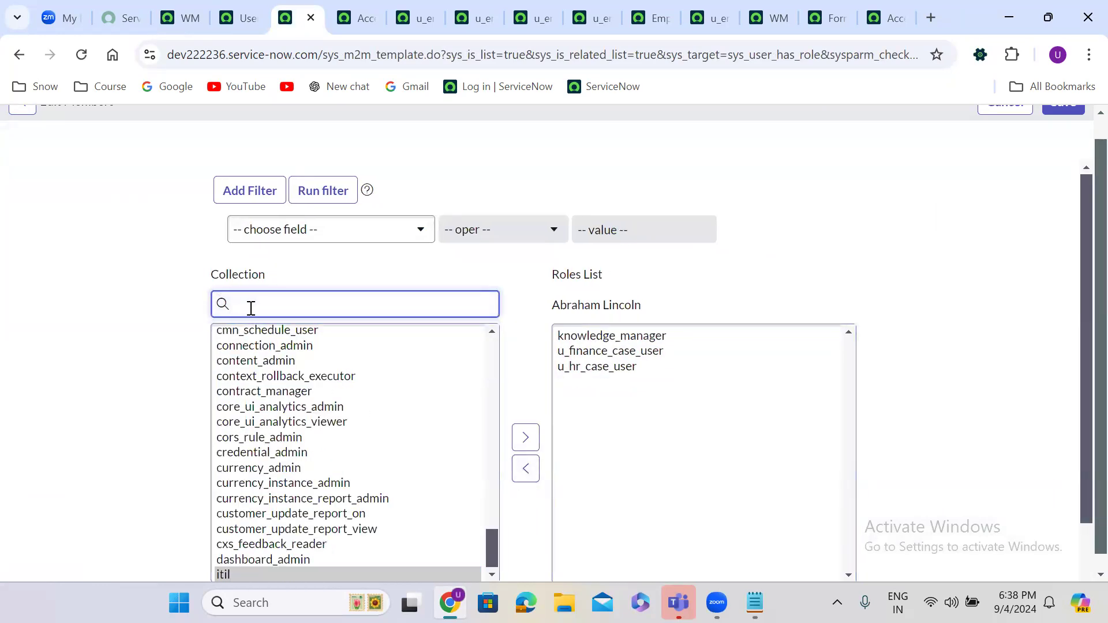
pyautogui.write('itil')
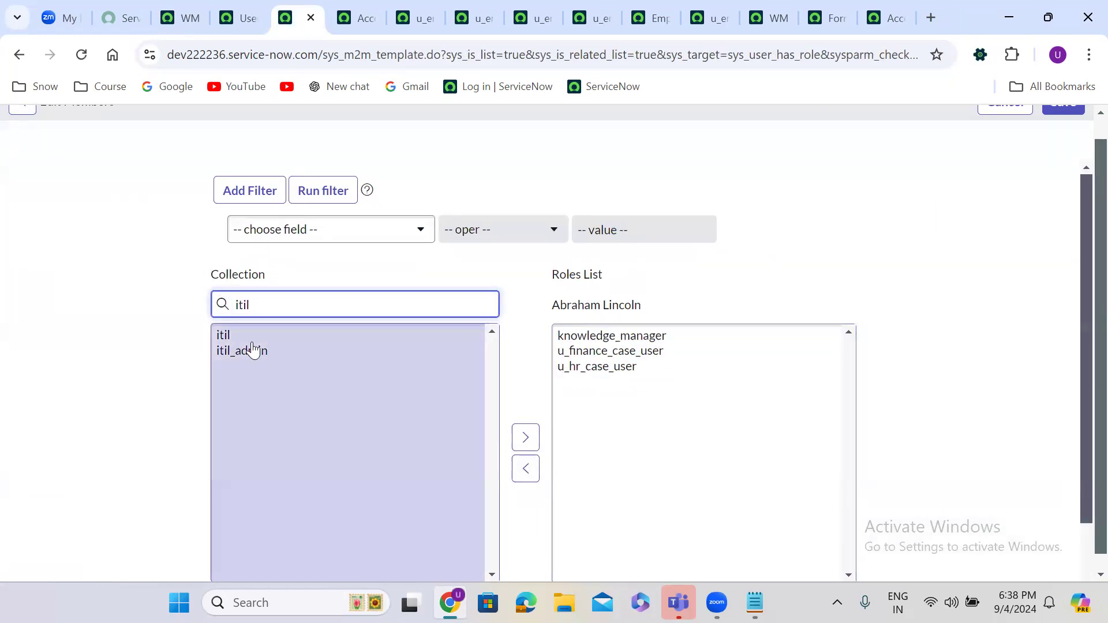
pyautogui.click(252, 349)
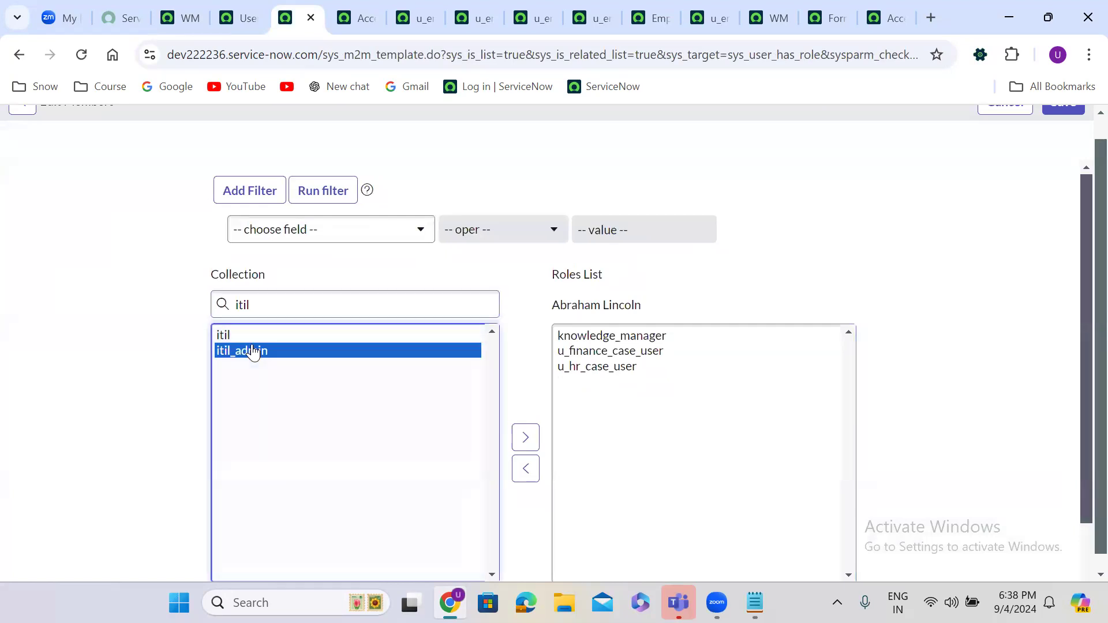
pyautogui.click(525, 437)
# Step: Save the updated role list and dismiss the role-added messages
pyautogui.scroll(1, 1085, 137)
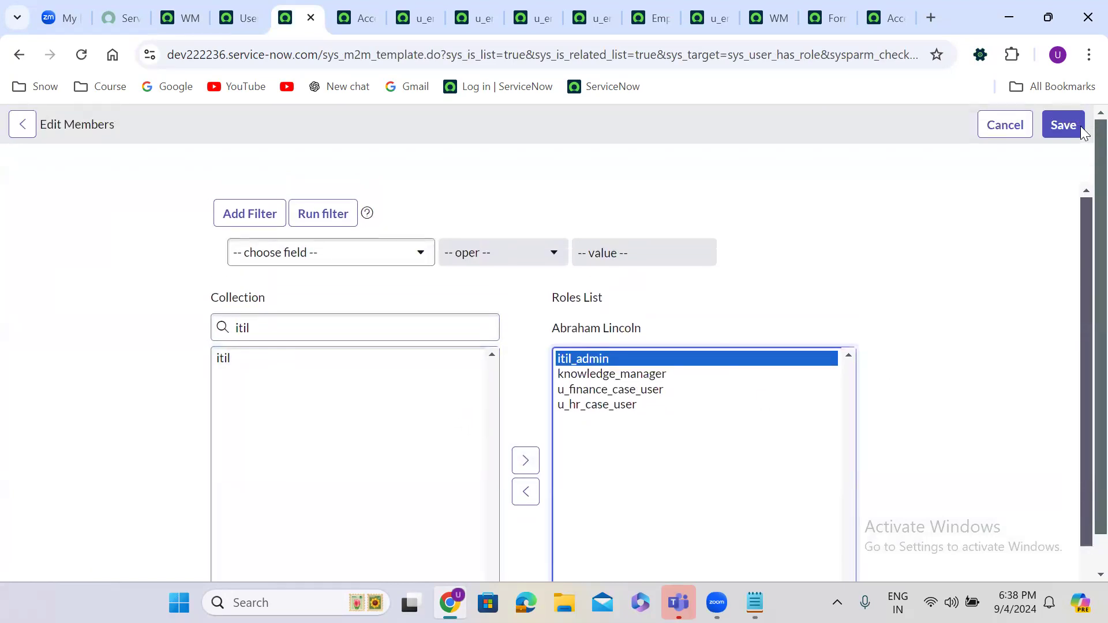
pyautogui.click(1074, 103)
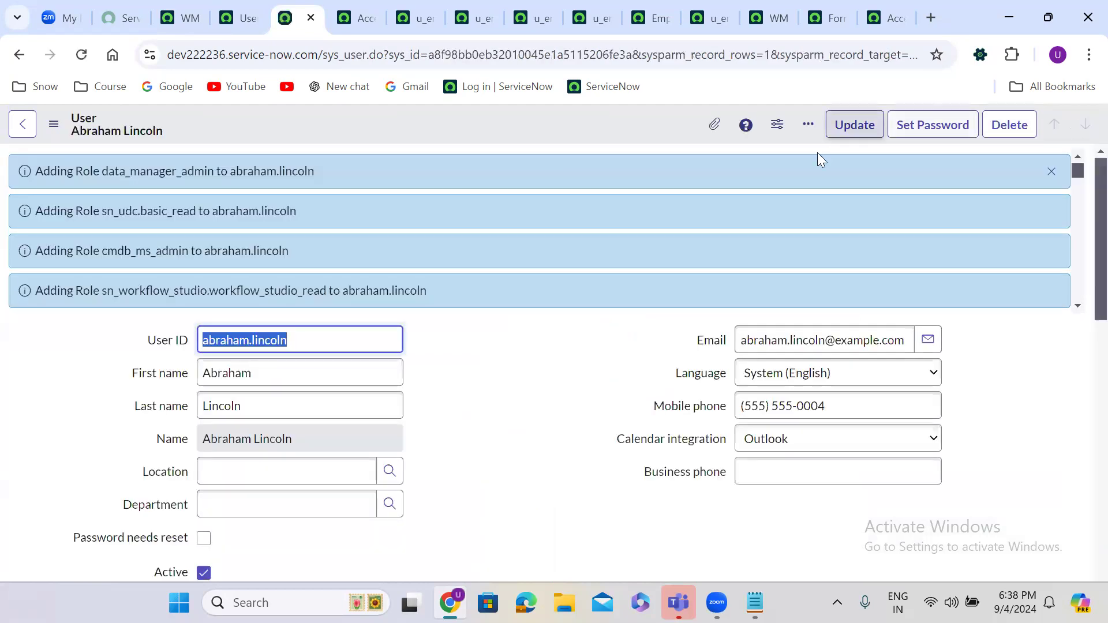
pyautogui.click(1051, 174)
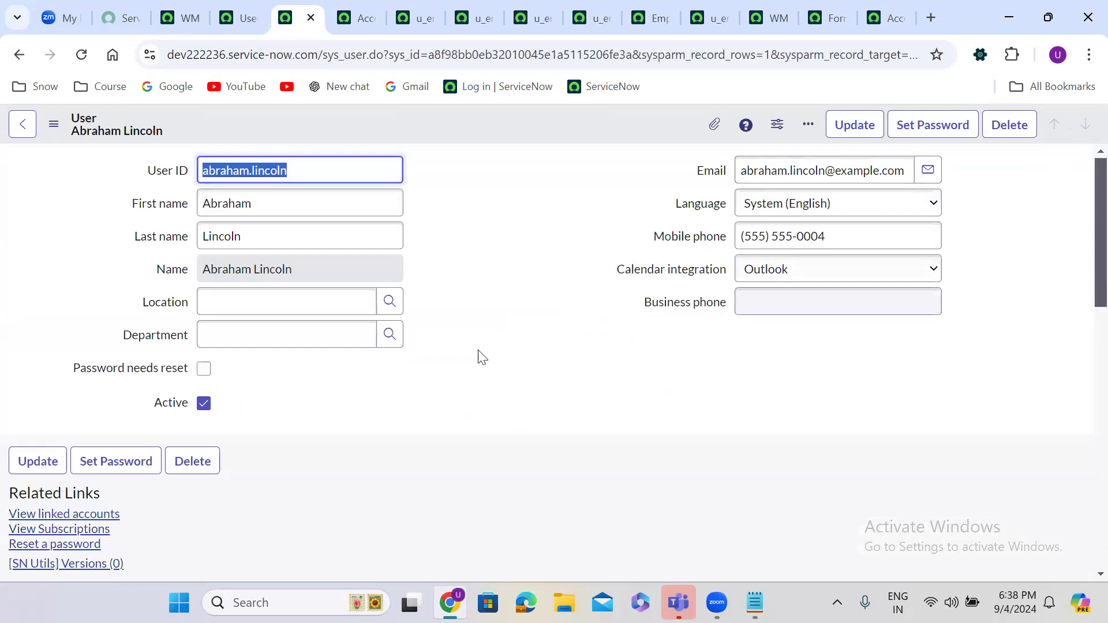
pyautogui.click(177, 17)
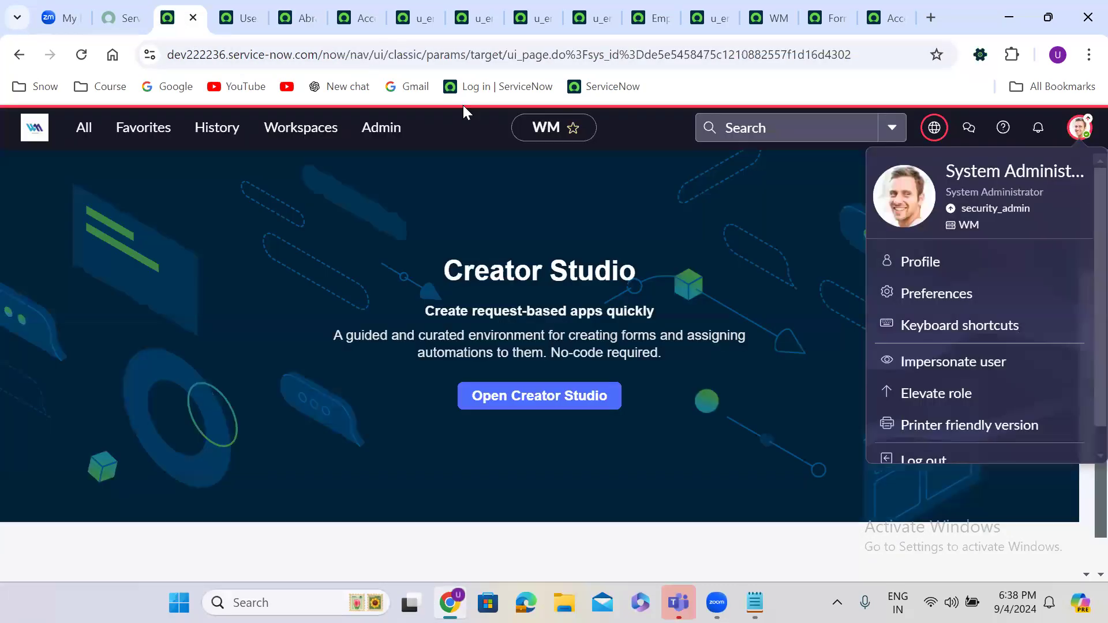
# Step: Impersonate the test user again
pyautogui.click(953, 364)
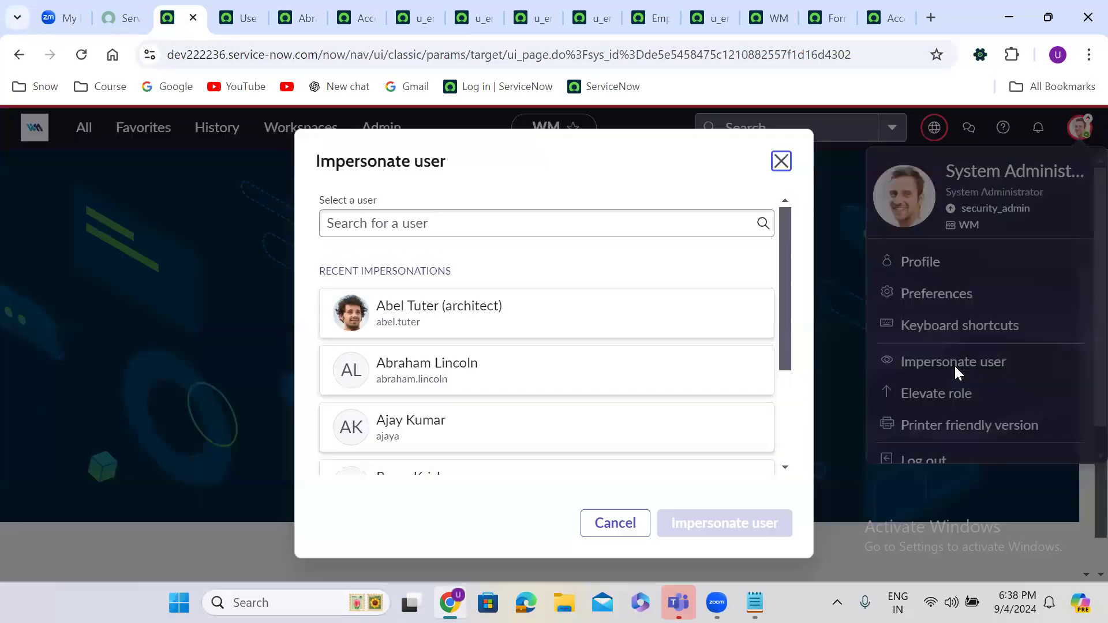
pyautogui.click(513, 381)
pyautogui.click(773, 522)
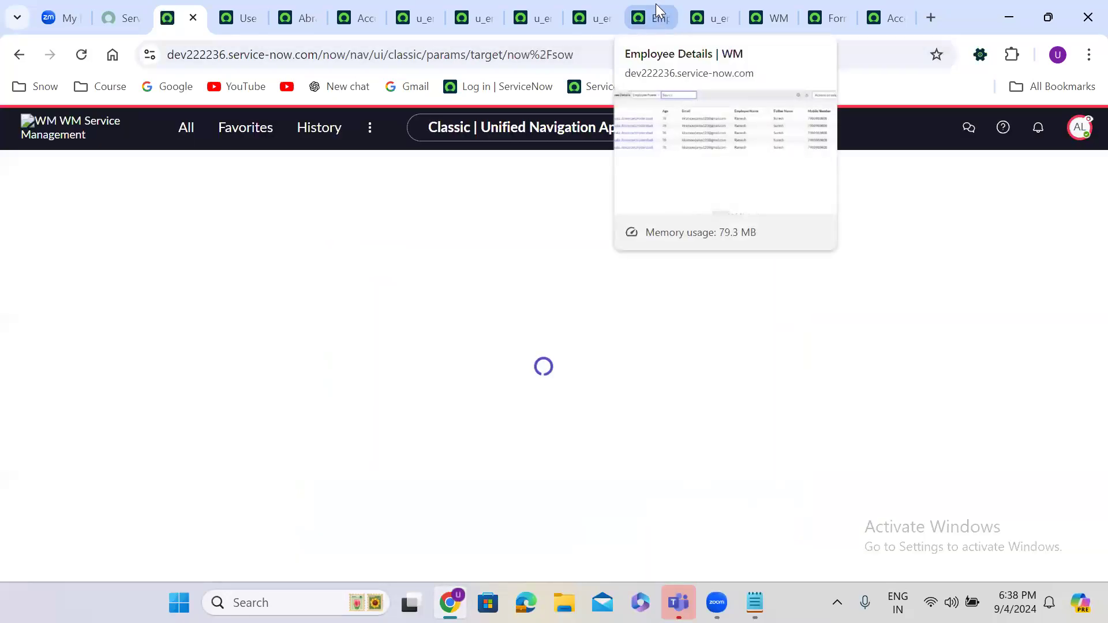
# Step: Reload Employee Details as the test user, open the first record, and go back to the list
pyautogui.click(656, 4)
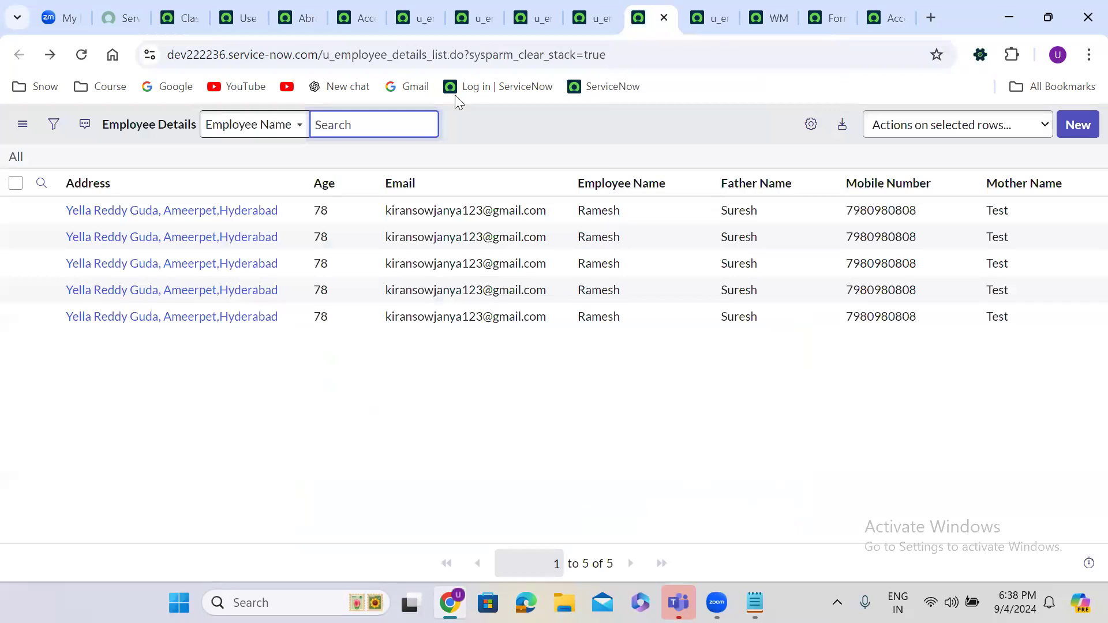
pyautogui.click(81, 54)
pyautogui.click(208, 215)
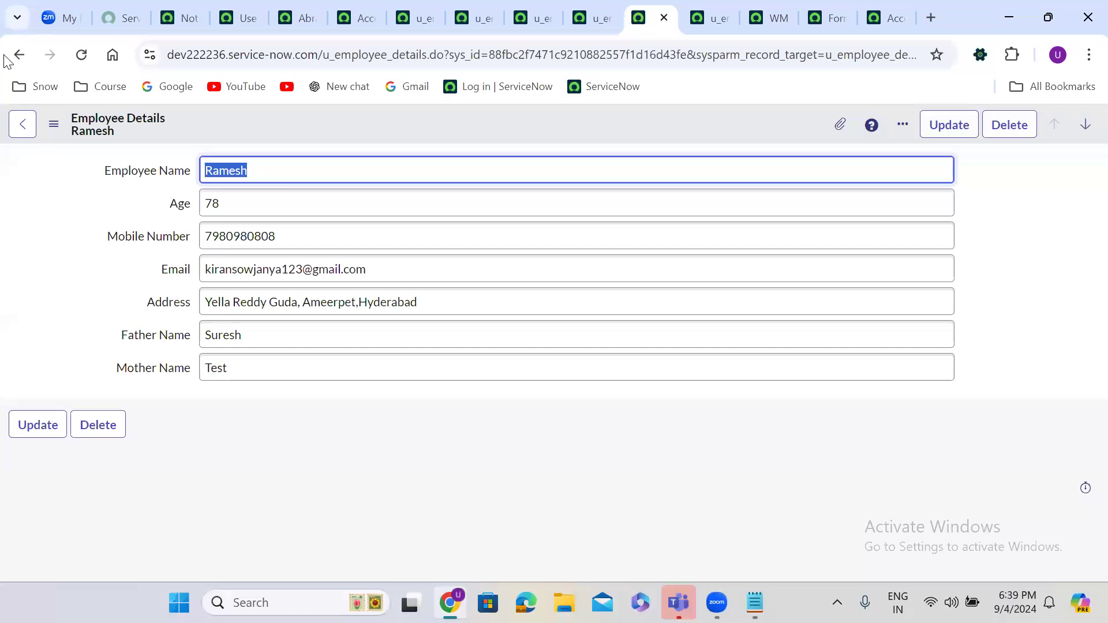
pyautogui.click(18, 56)
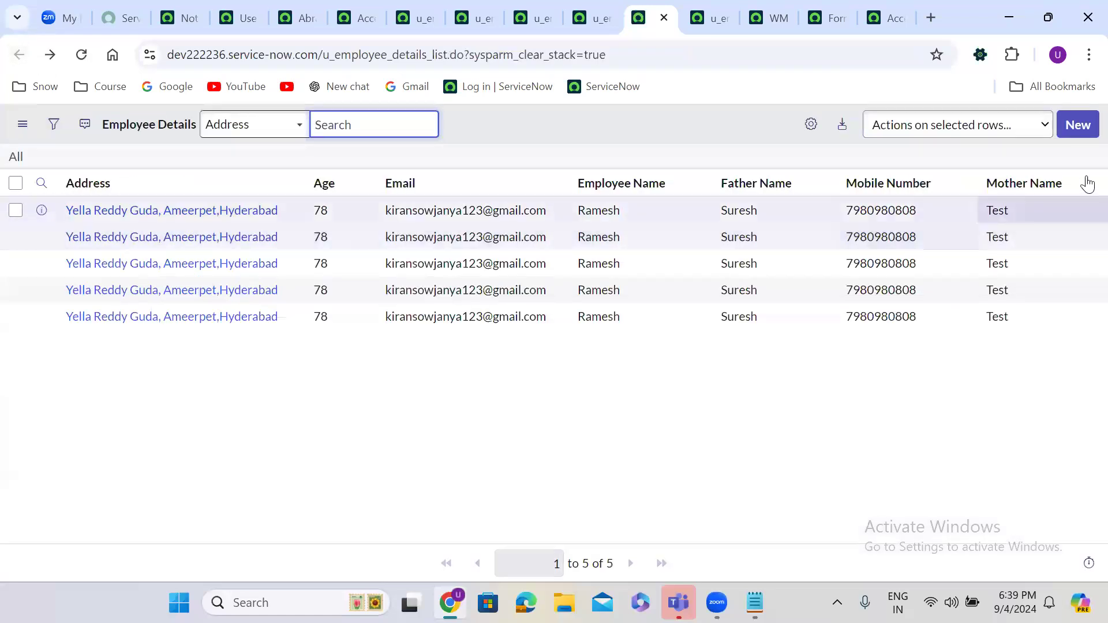
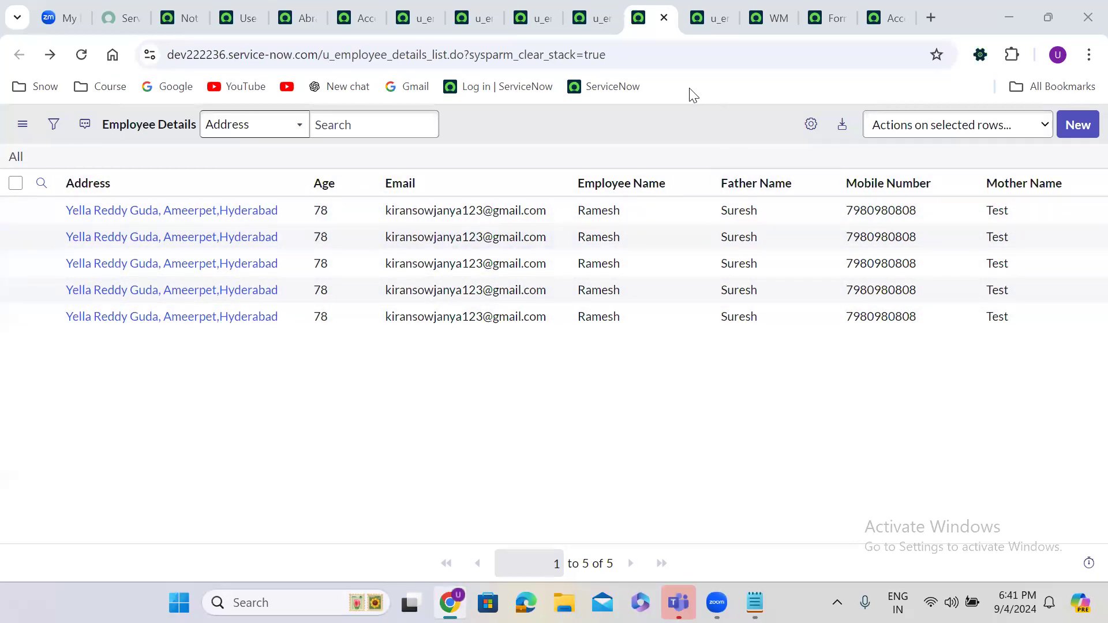
# Step: End the test user's impersonation from the Service Operations Workspace avatar menu
pyautogui.click(182, 2)
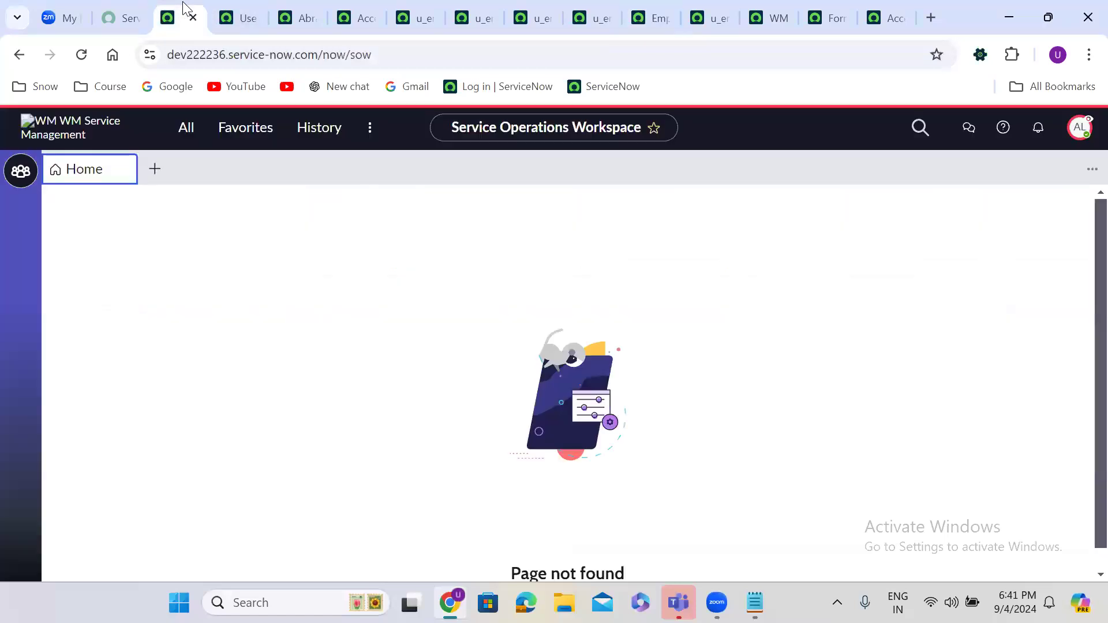
pyautogui.click(1083, 127)
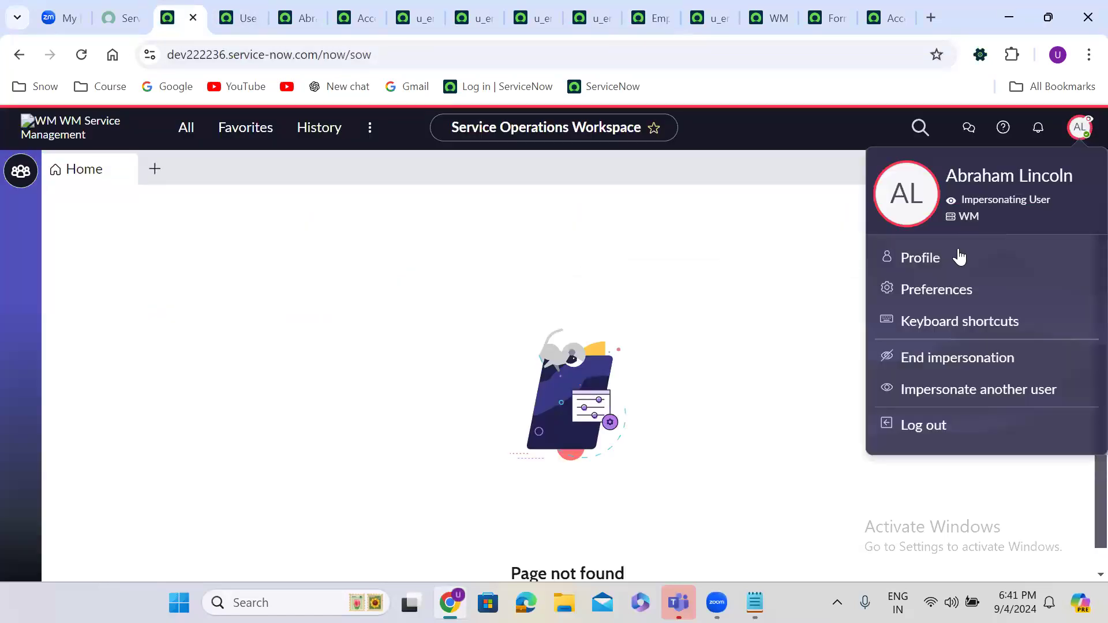
pyautogui.click(953, 361)
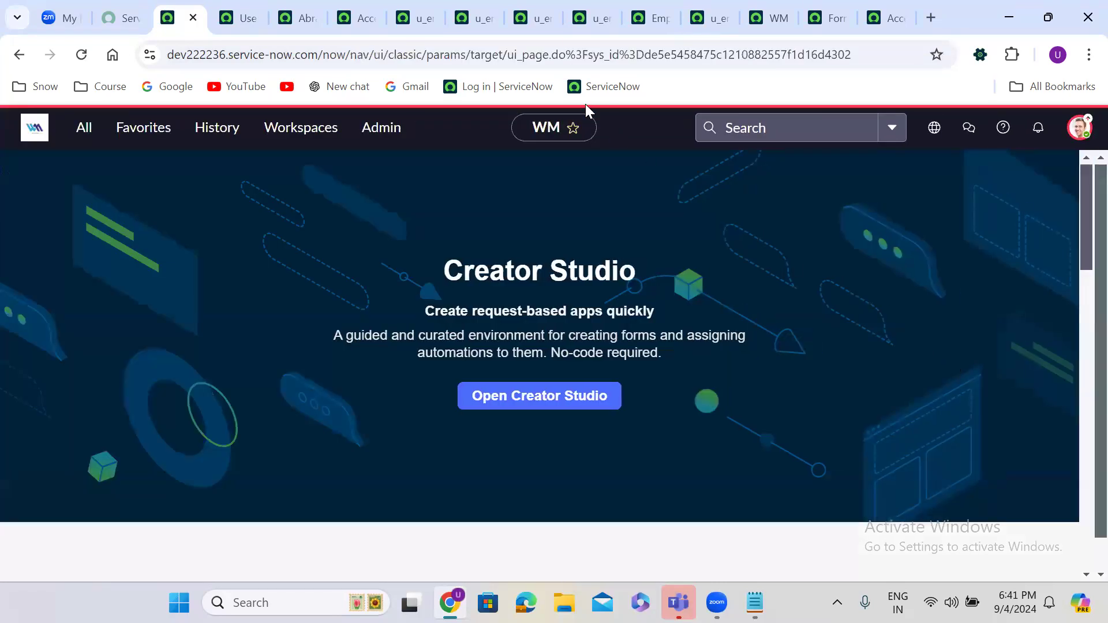
# Step: Copy the u_employee_details read ACL into a new Age field rule, removing the itil role
pyautogui.click(402, 19)
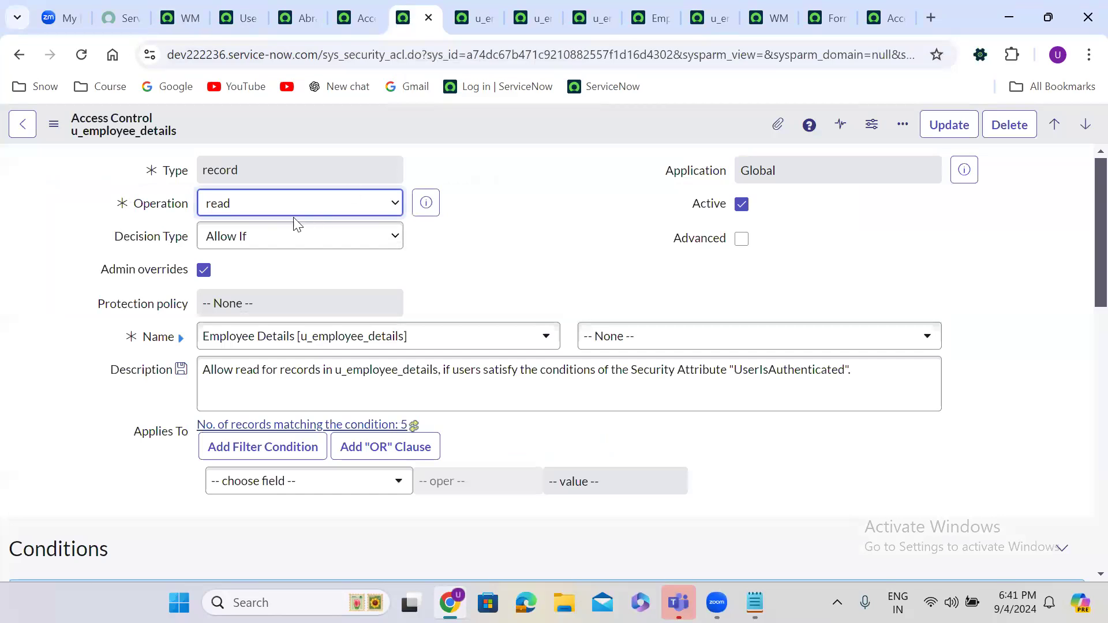
pyautogui.click(639, 340)
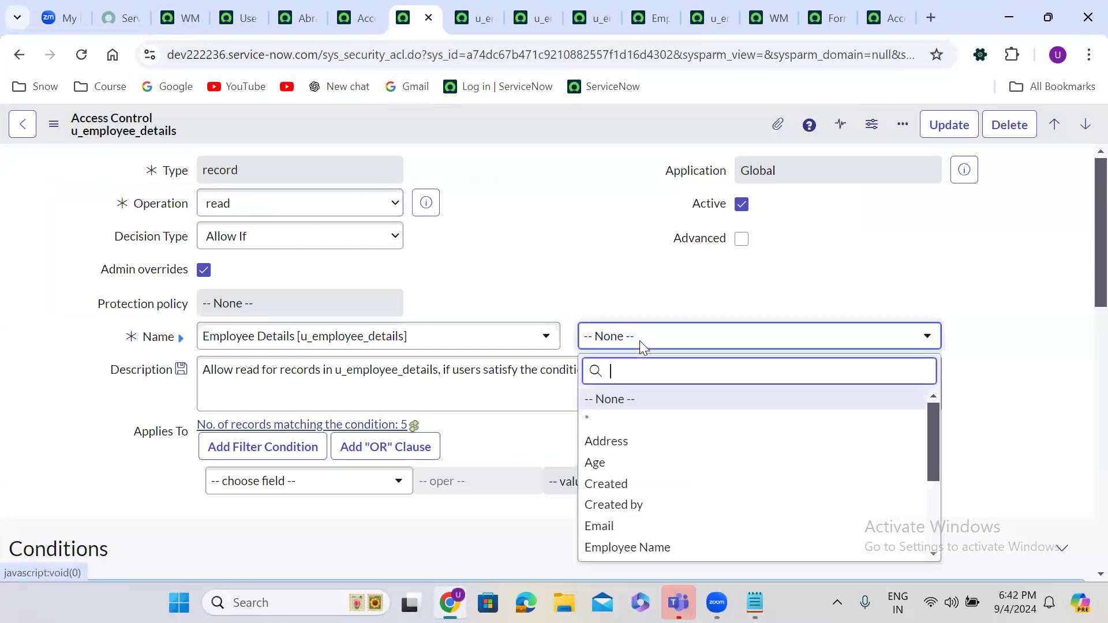
pyautogui.click(625, 463)
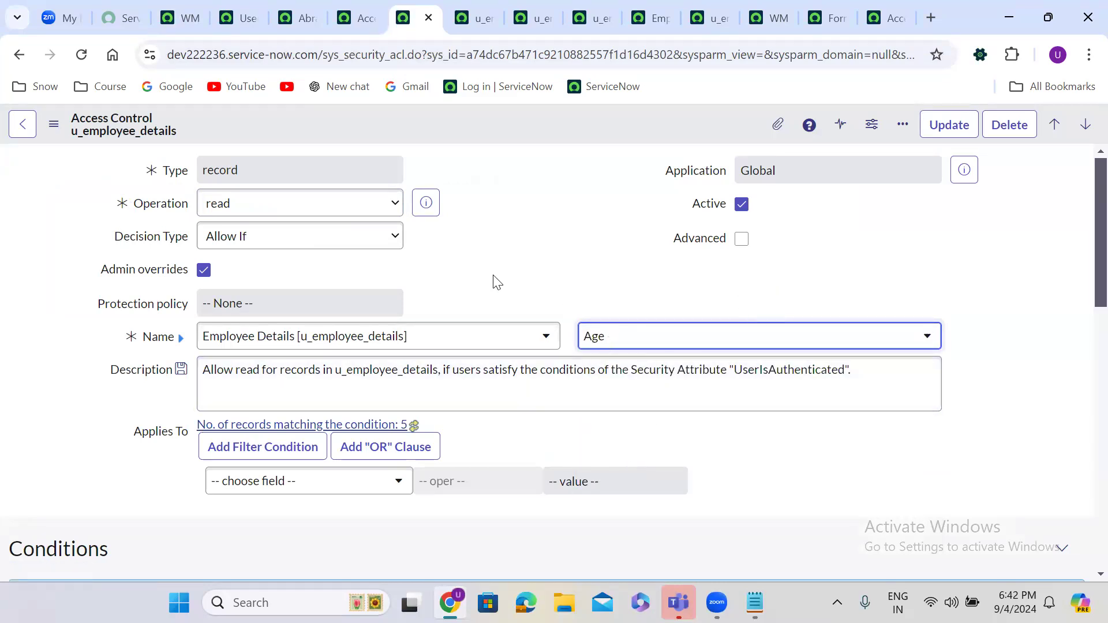
pyautogui.scroll(-1, 495, 281)
pyautogui.scroll(-5, 495, 281)
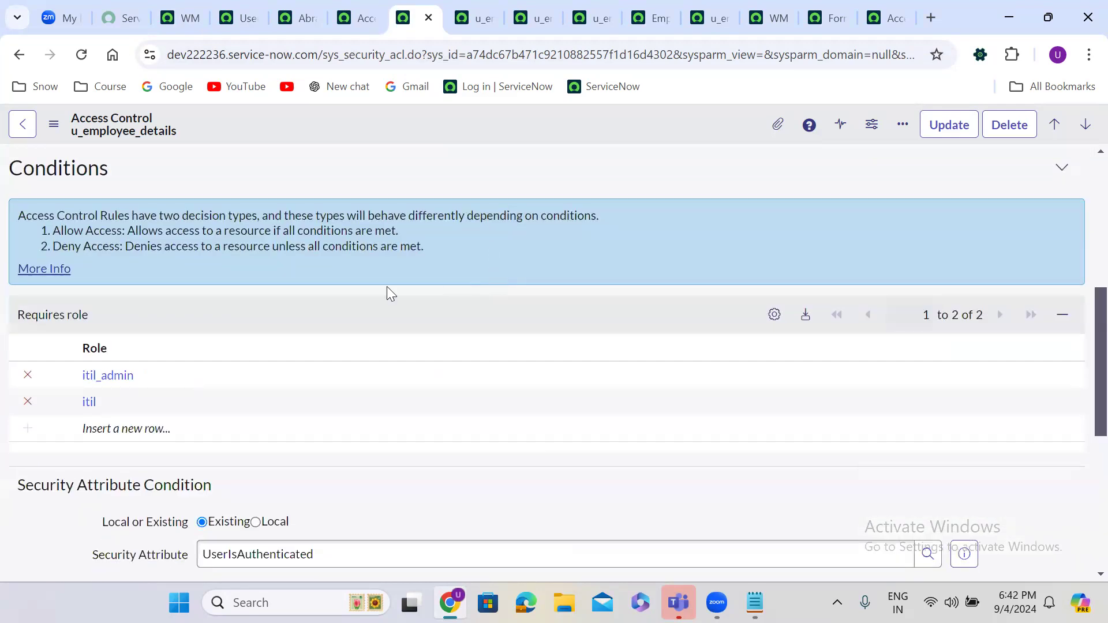
pyautogui.click(29, 402)
pyautogui.rightClick(526, 114)
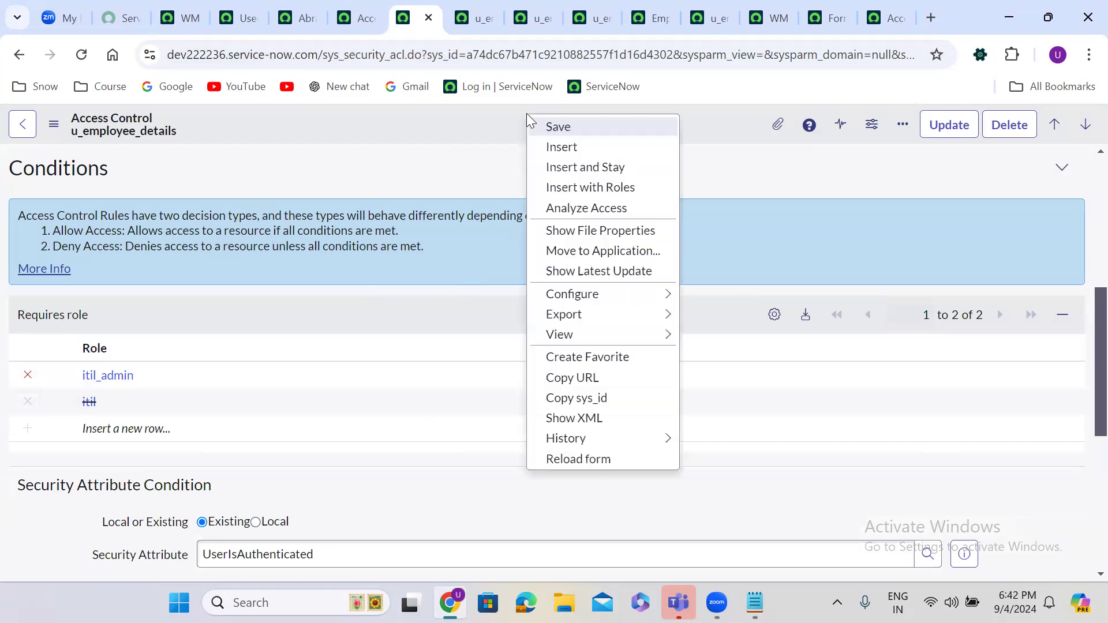
pyautogui.click(584, 167)
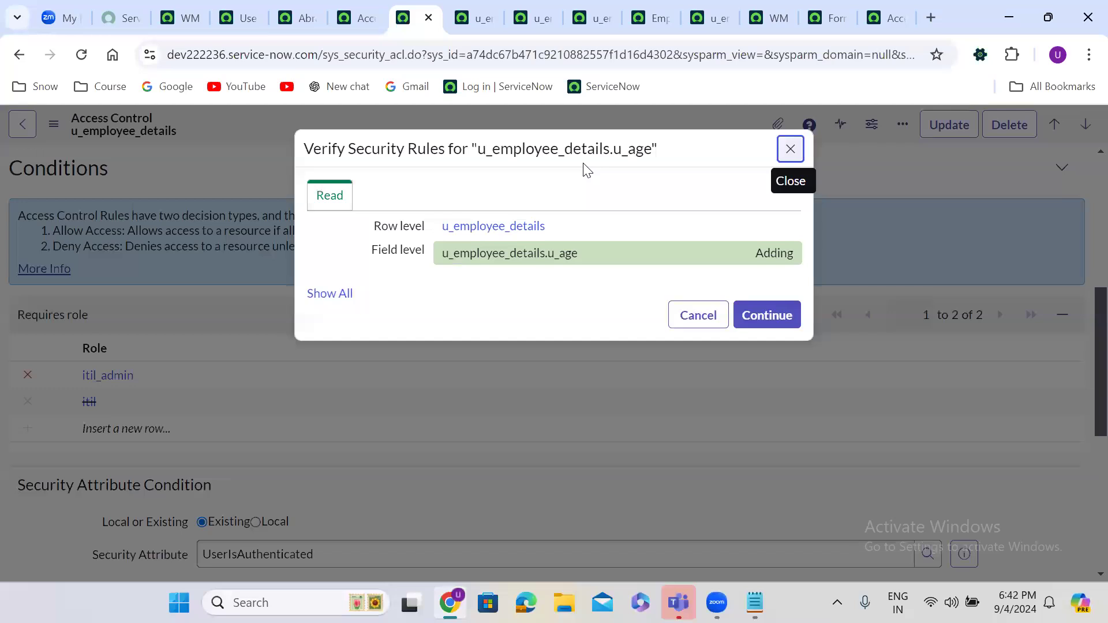
pyautogui.click(779, 316)
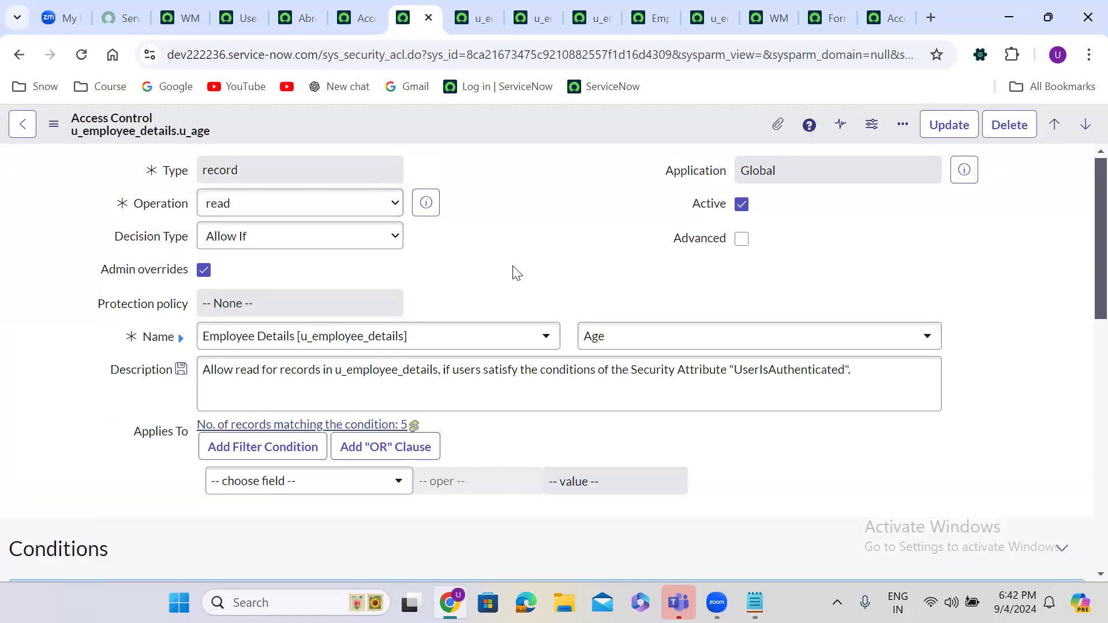
# Step: Add itil_admin as the required role on the u_age read ACL
pyautogui.scroll(-5, 512, 265)
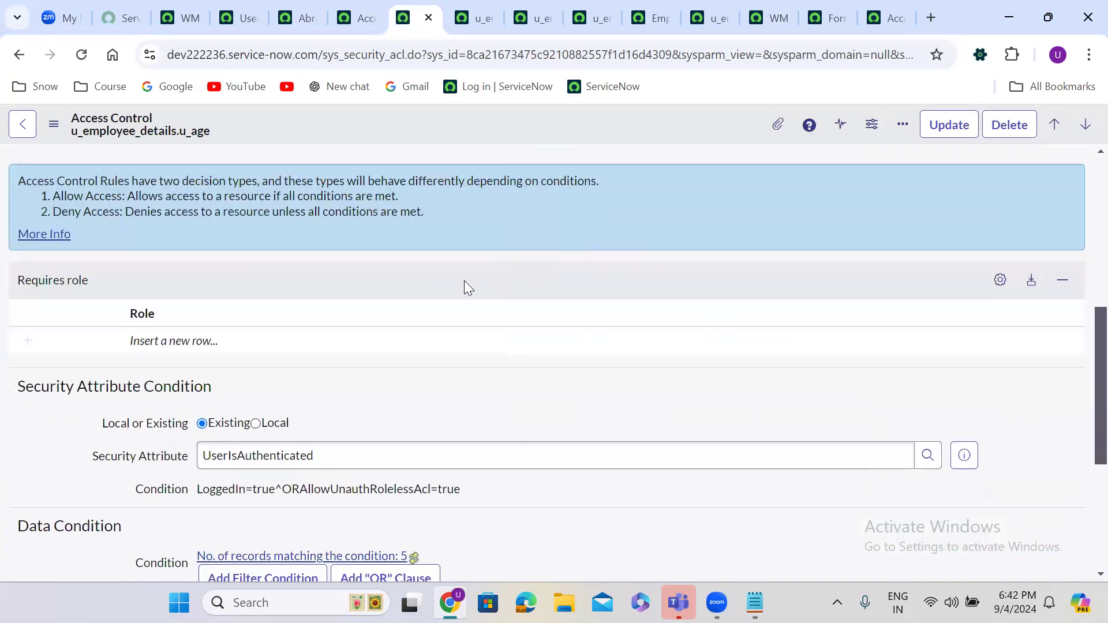
pyautogui.click(200, 341)
pyautogui.click(200, 340)
pyautogui.write('itil')
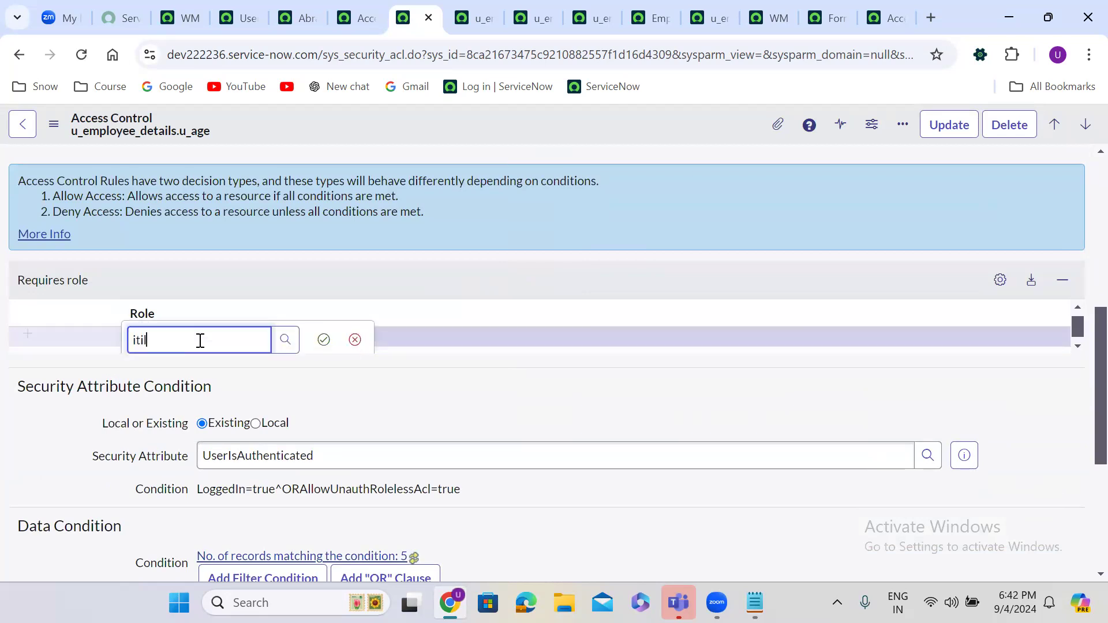
pyautogui.click(175, 404)
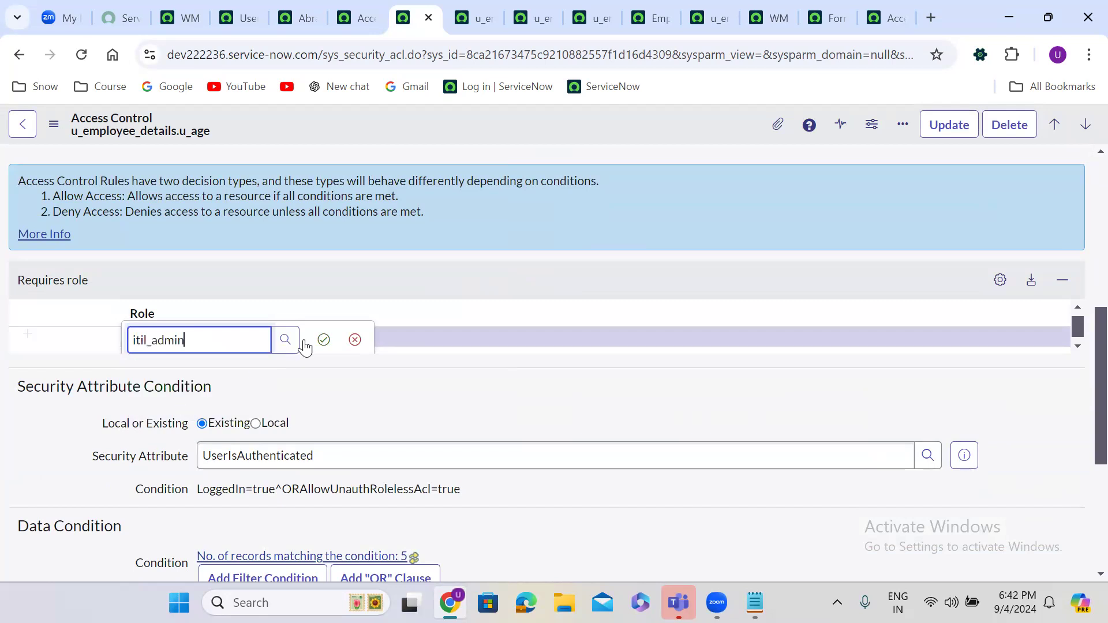
pyautogui.click(324, 339)
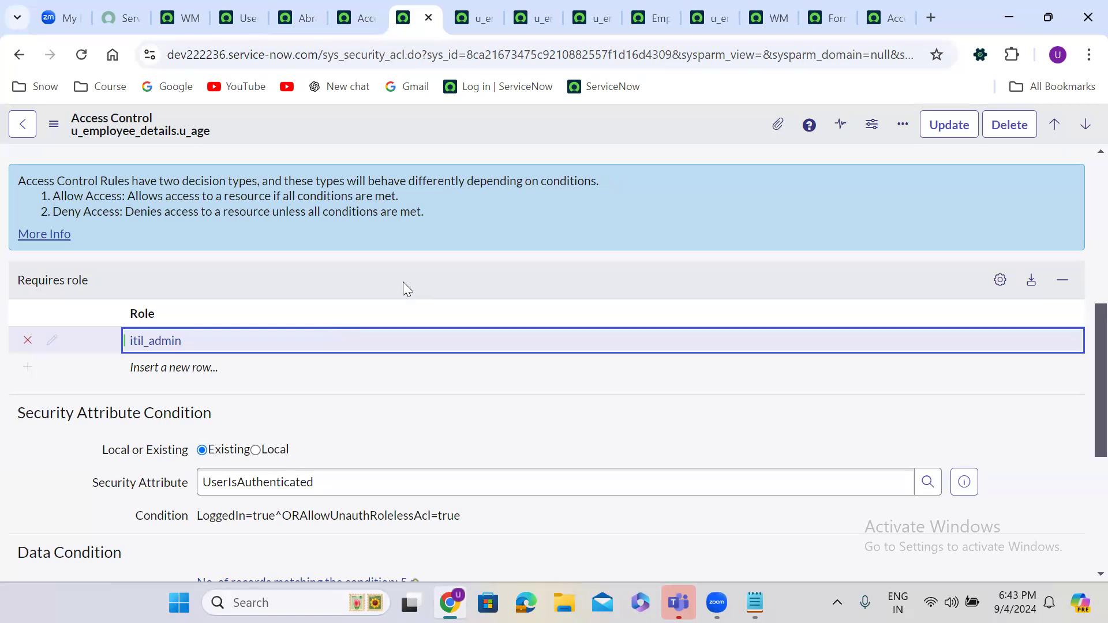
pyautogui.click(451, 235)
pyautogui.scroll(7, 452, 236)
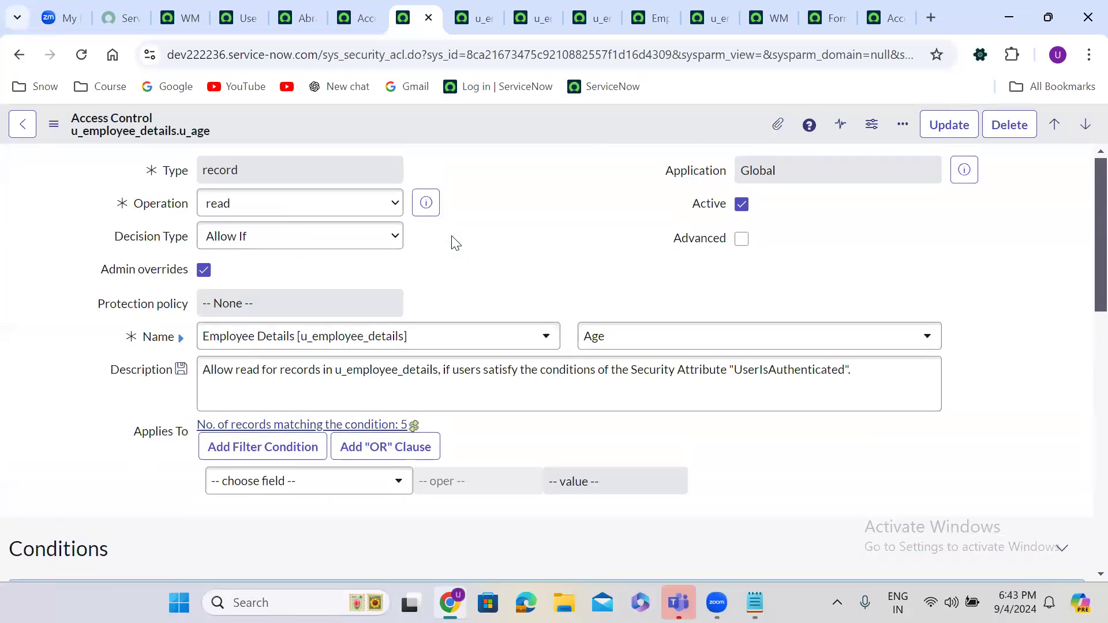
# Step: Insert a copy of the rule as a new read ACL on the Address field (u_address)
pyautogui.click(594, 331)
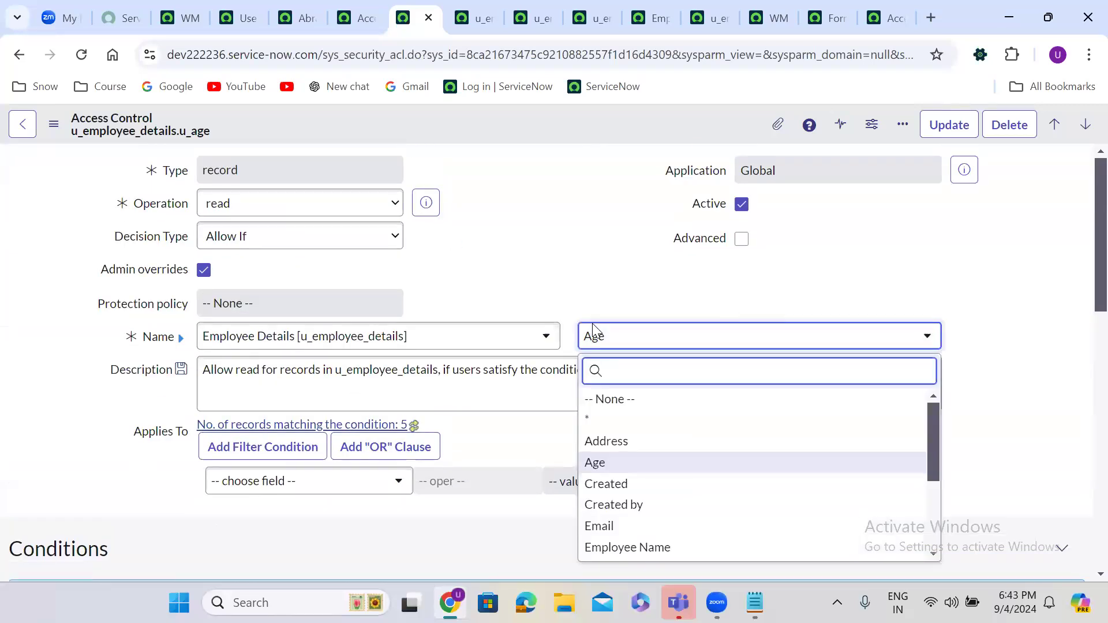
pyautogui.write('ad')
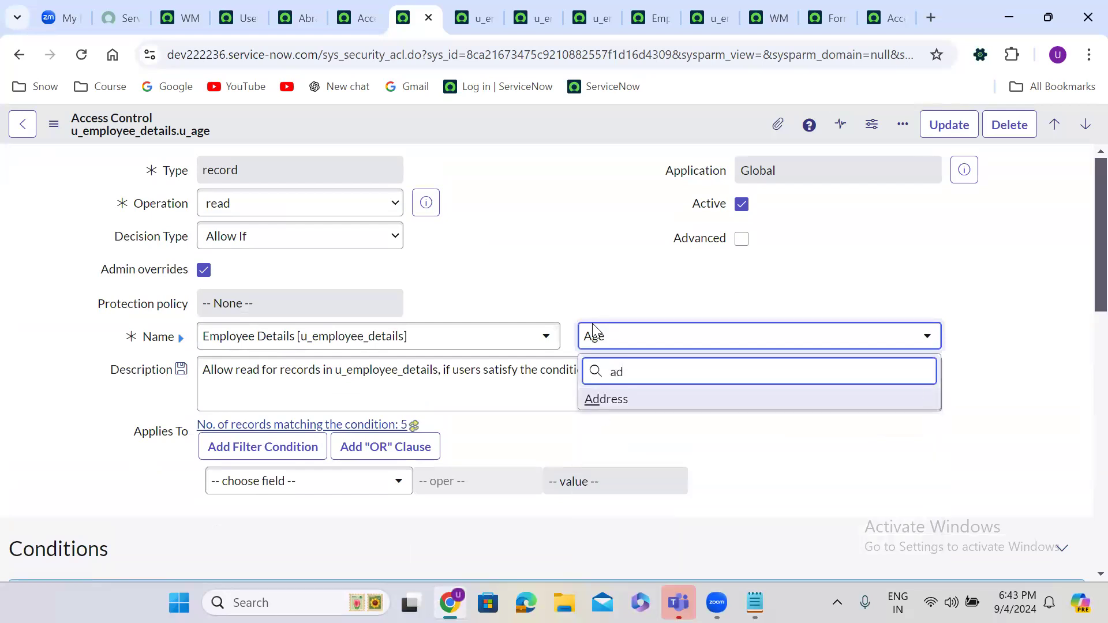
pyautogui.click(640, 399)
pyautogui.click(503, 207)
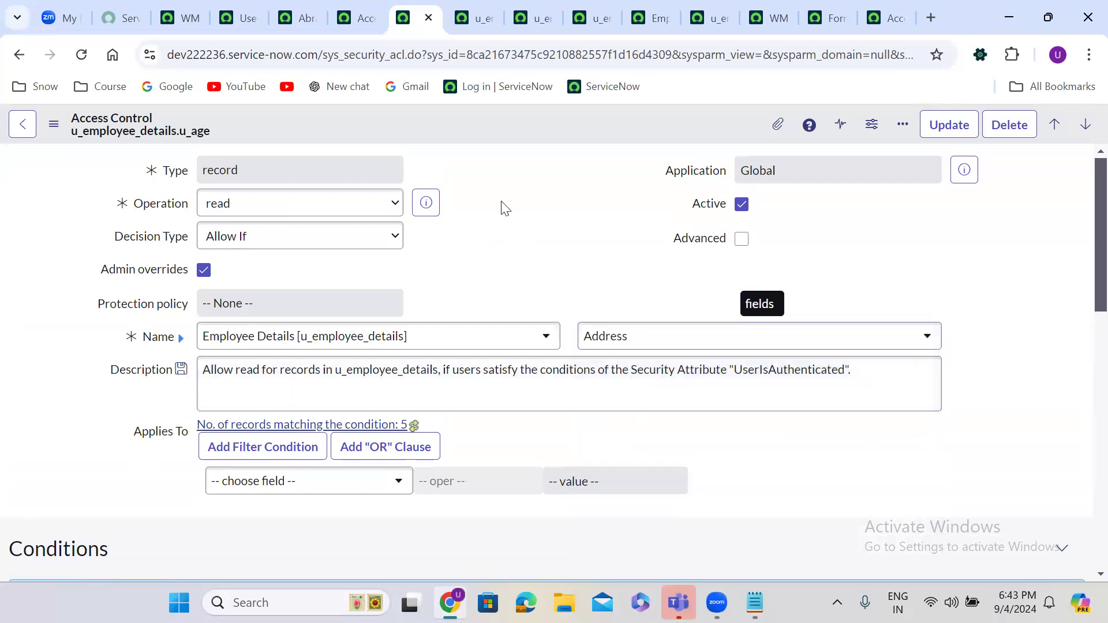
pyautogui.rightClick(468, 122)
pyautogui.click(523, 174)
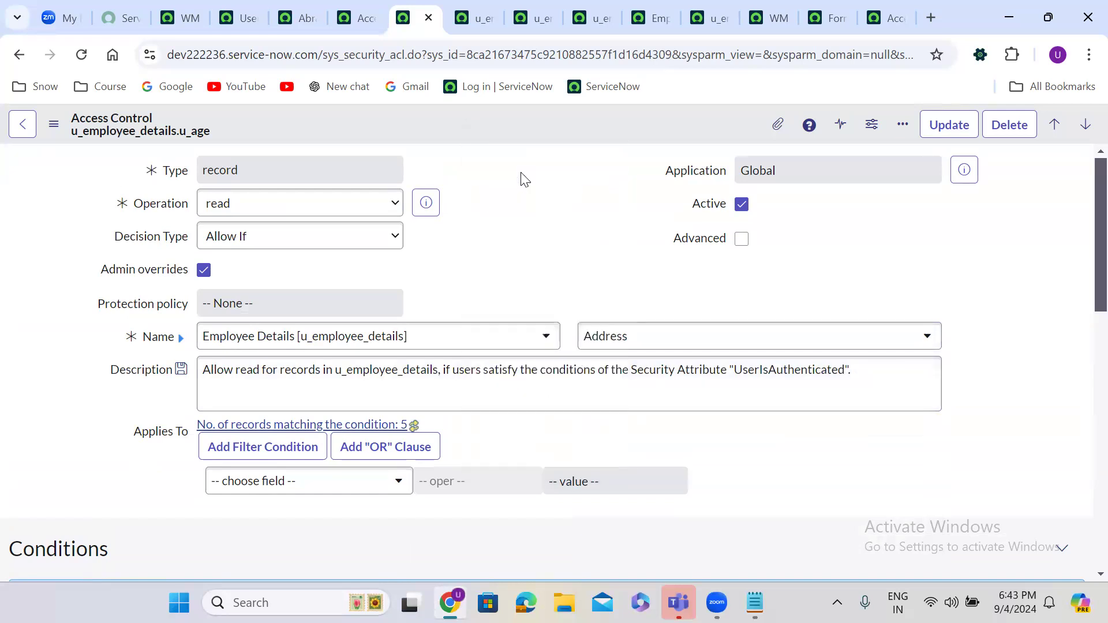
pyautogui.click(780, 321)
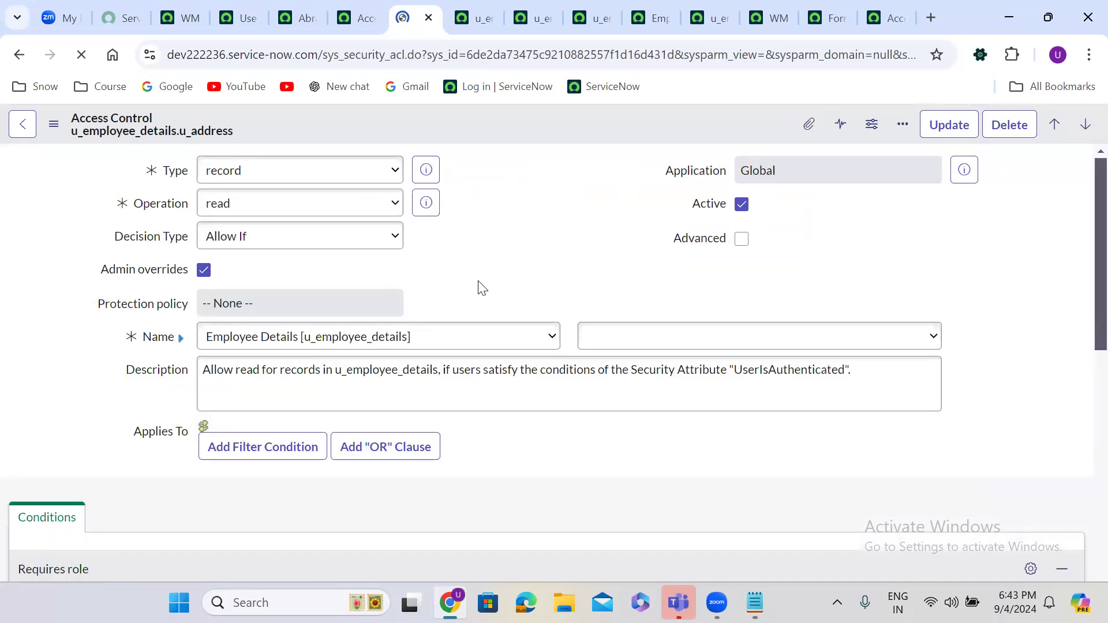
# Step: Require the itil_admin role on the Address ACL and save it
pyautogui.scroll(-10, 478, 281)
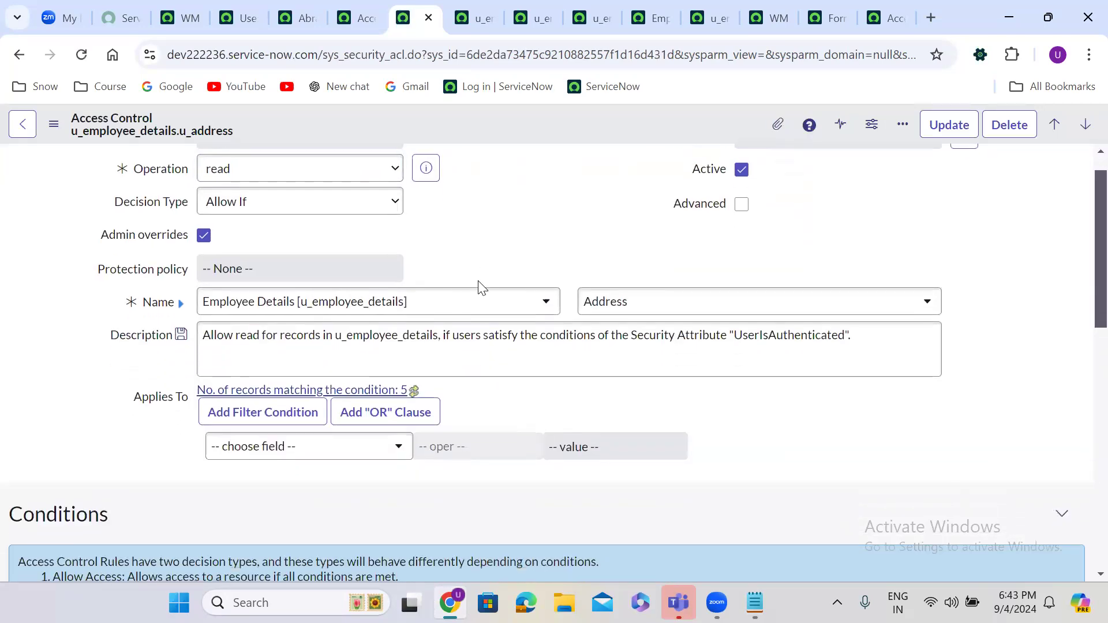
pyautogui.scroll(-1, 478, 283)
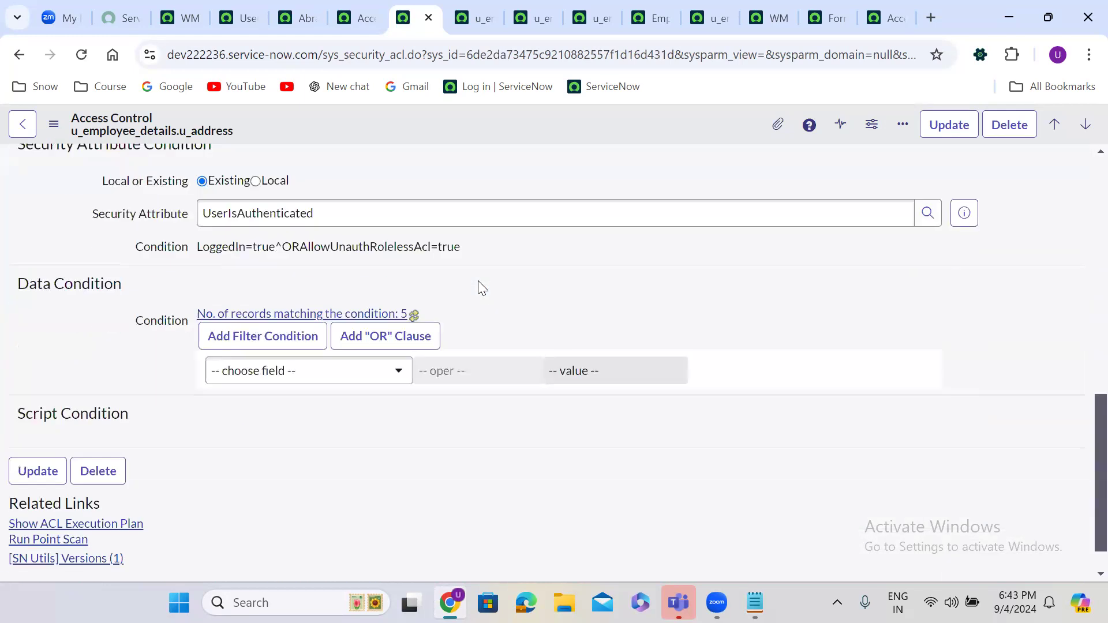
pyautogui.scroll(5, 478, 280)
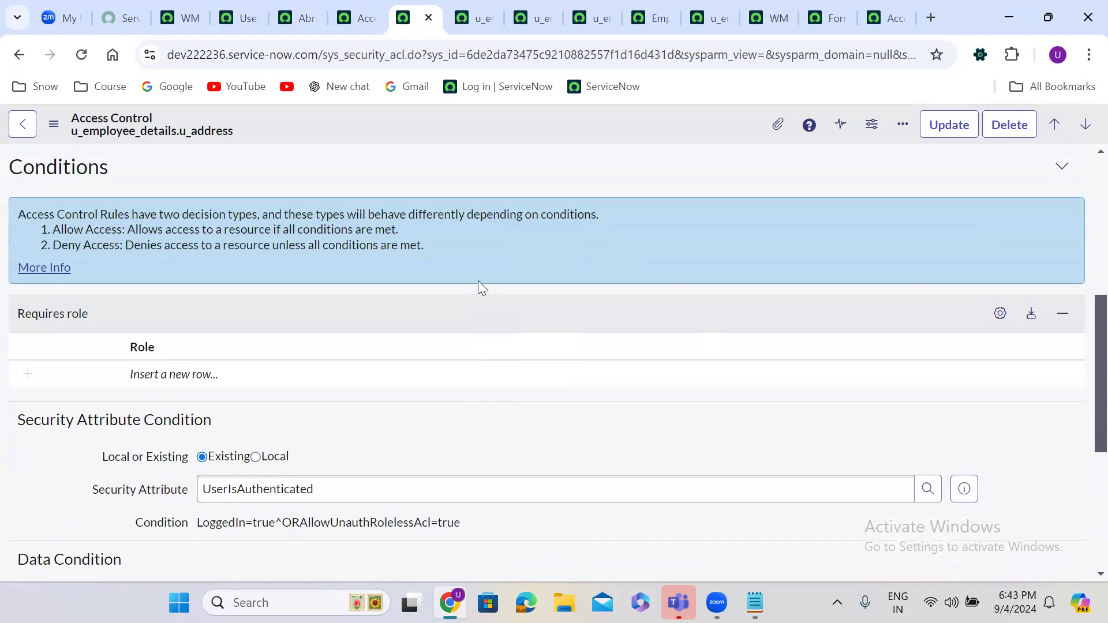
pyautogui.doubleClick(189, 375)
pyautogui.write('itil')
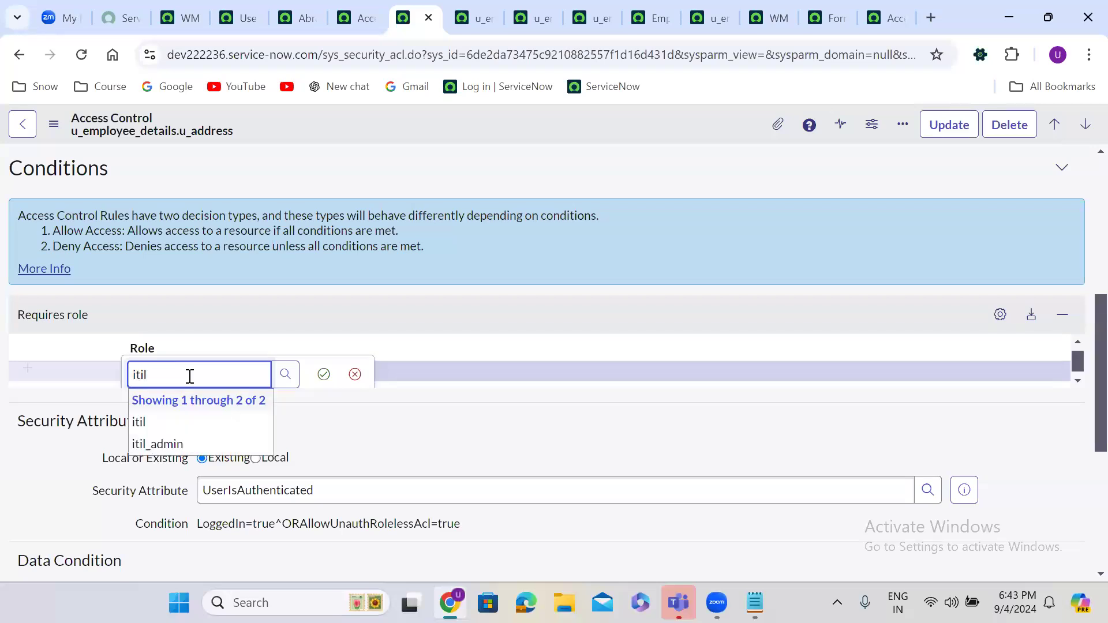
pyautogui.click(184, 444)
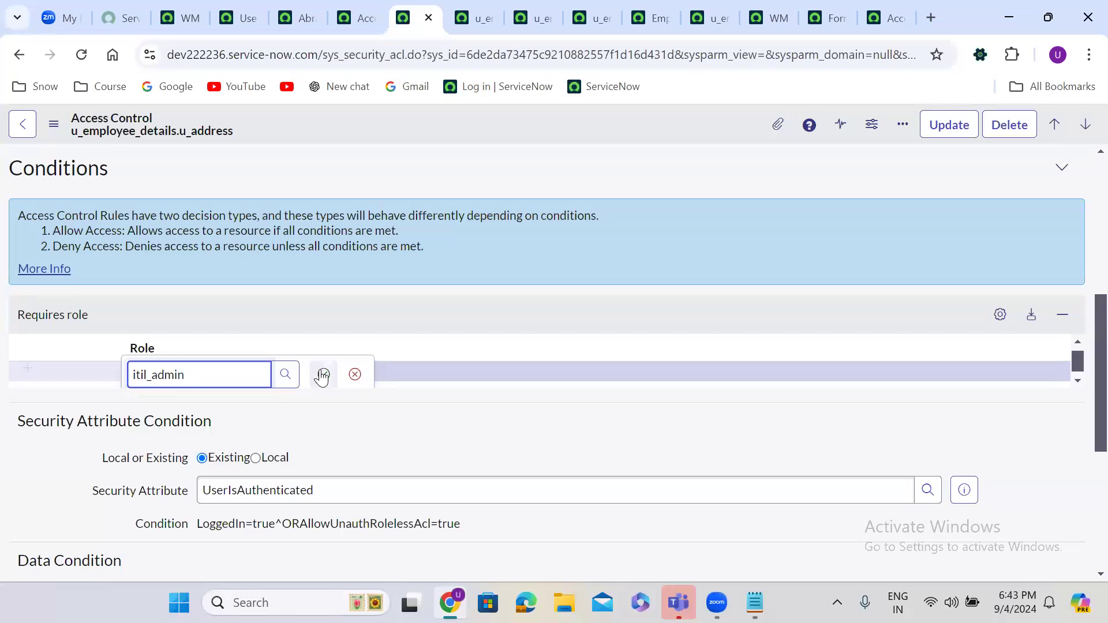
pyautogui.click(324, 376)
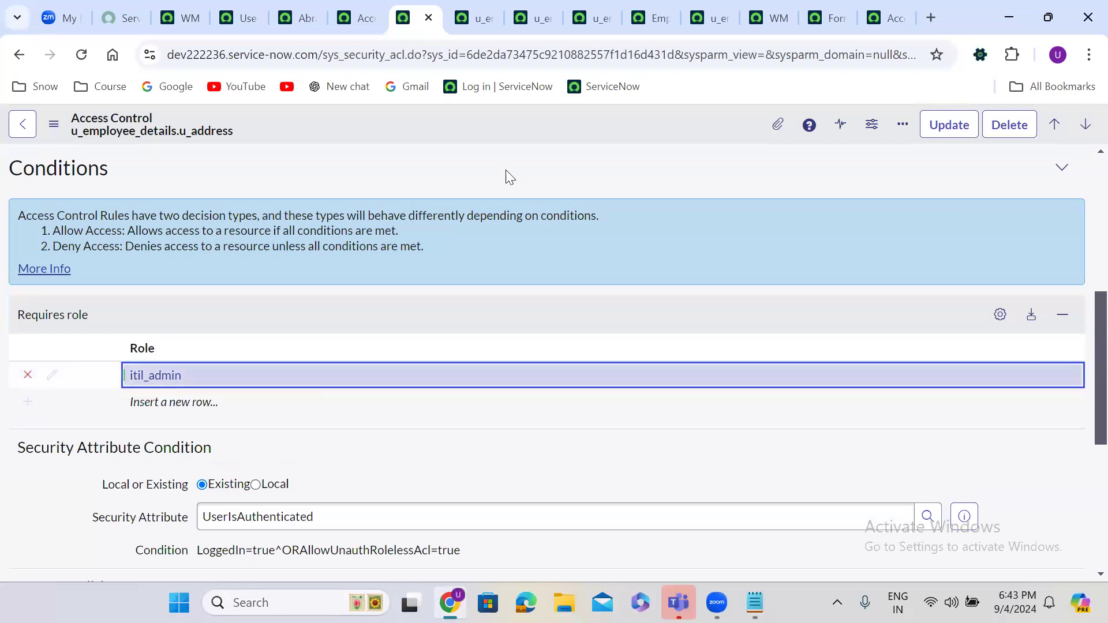
pyautogui.rightClick(466, 120)
pyautogui.click(513, 134)
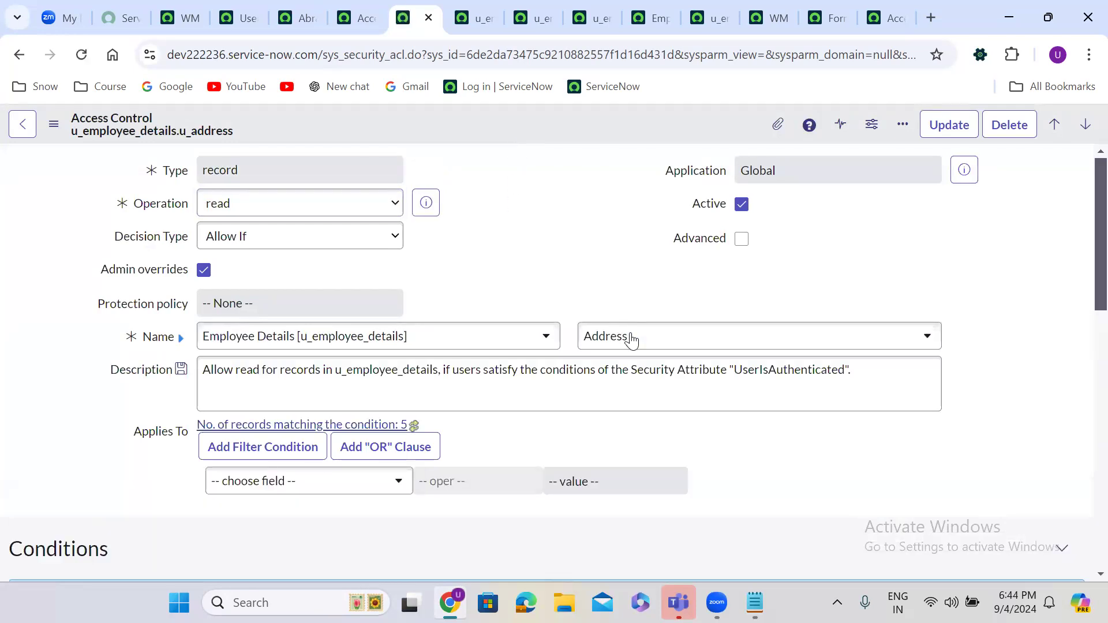
# Step: Insert a copy of the rule as a new read ACL on Mobile Number (u_mobilenumber)
pyautogui.click(633, 353)
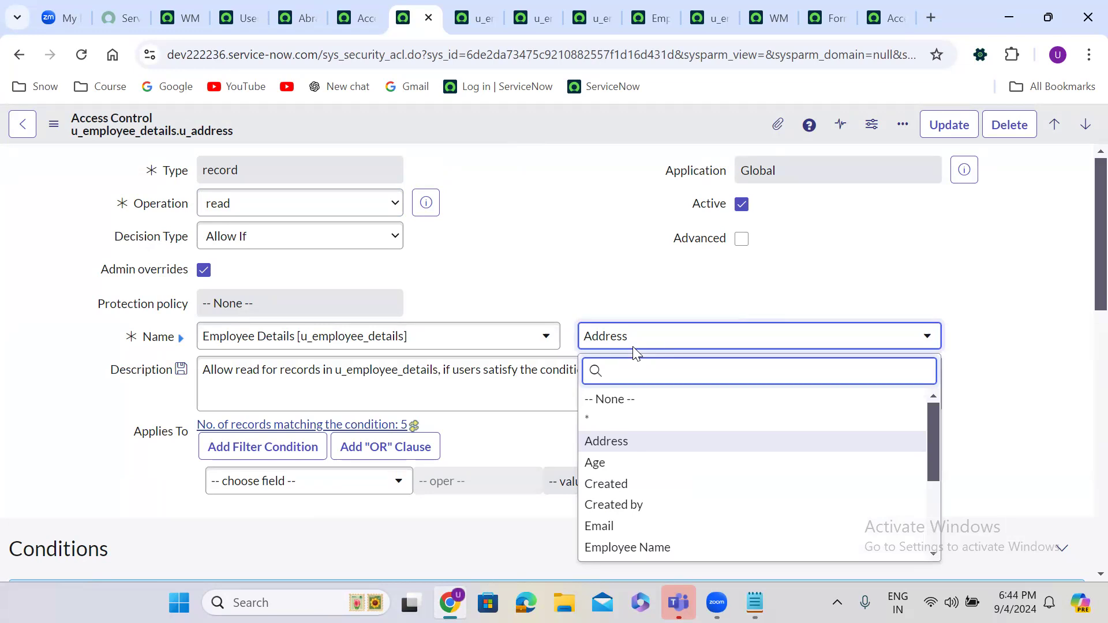
pyautogui.write('mo')
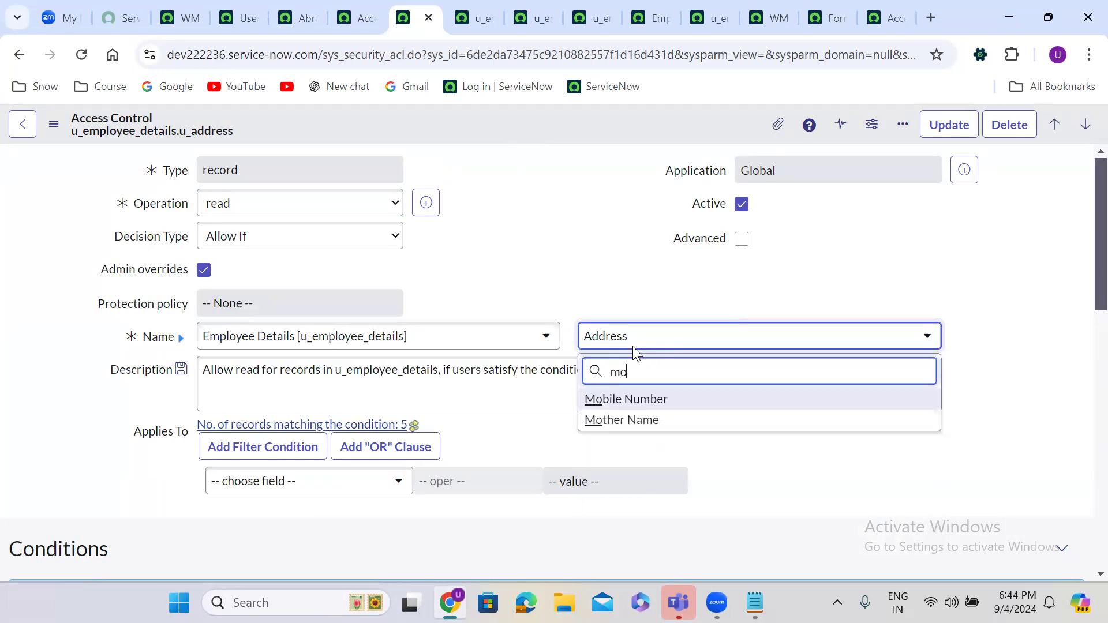
pyautogui.click(657, 404)
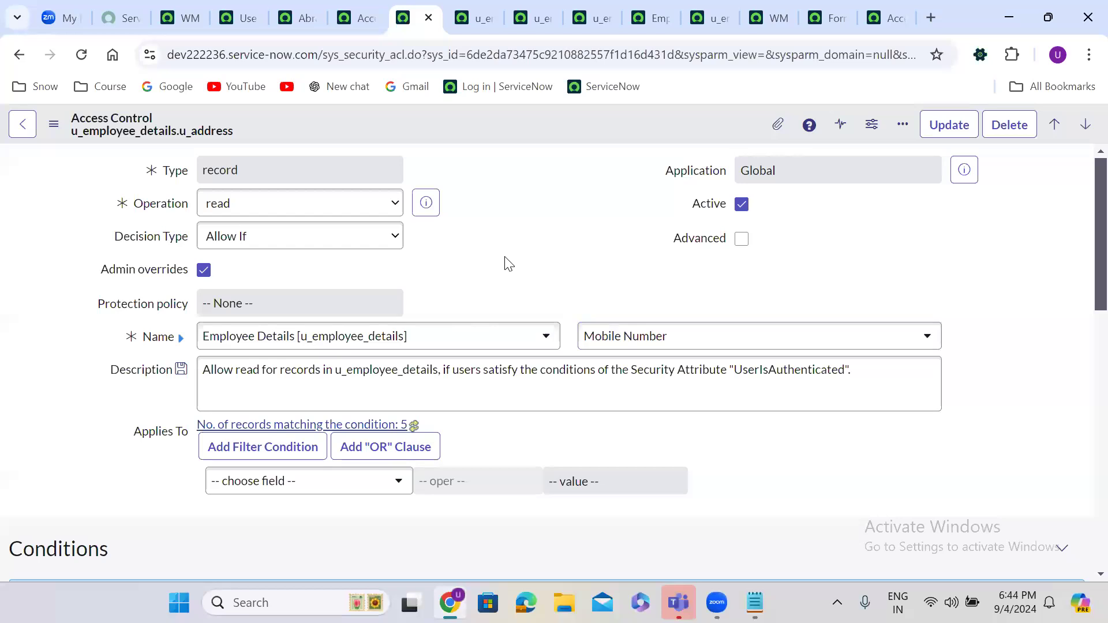
pyautogui.rightClick(476, 124)
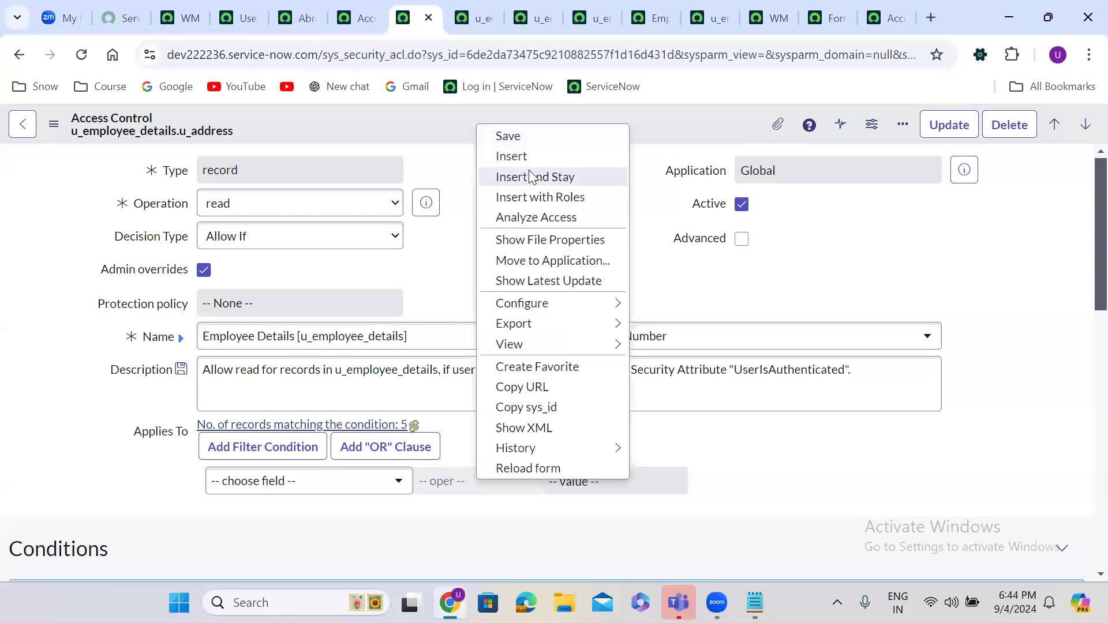
pyautogui.click(527, 176)
pyautogui.click(766, 315)
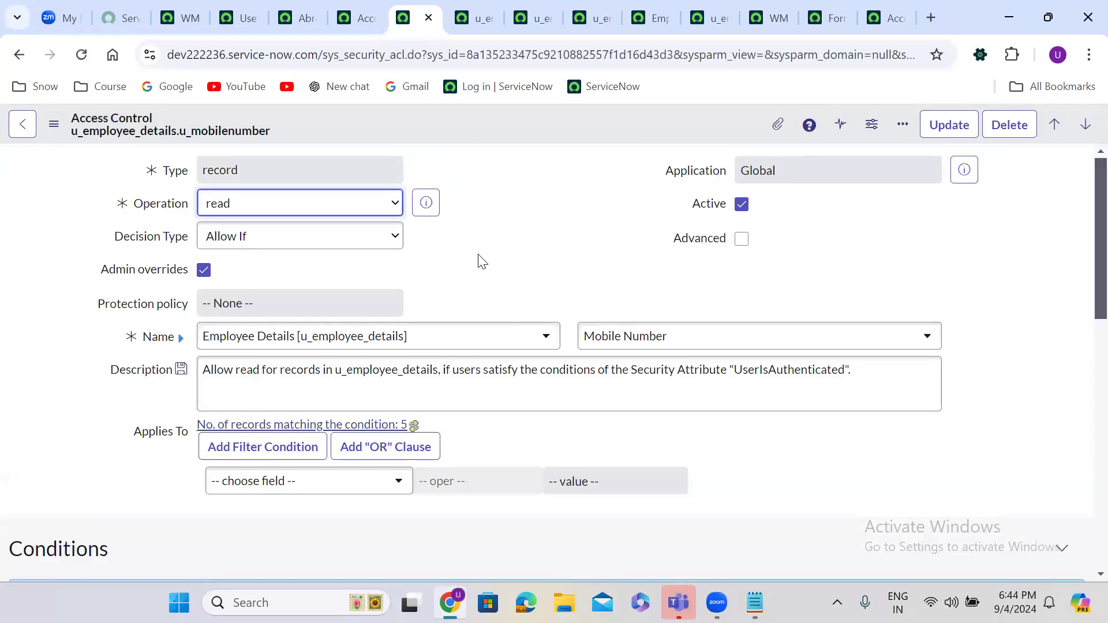
# Step: Require the itil_admin role on the Mobile Number ACL and save it
pyautogui.scroll(-10, 482, 262)
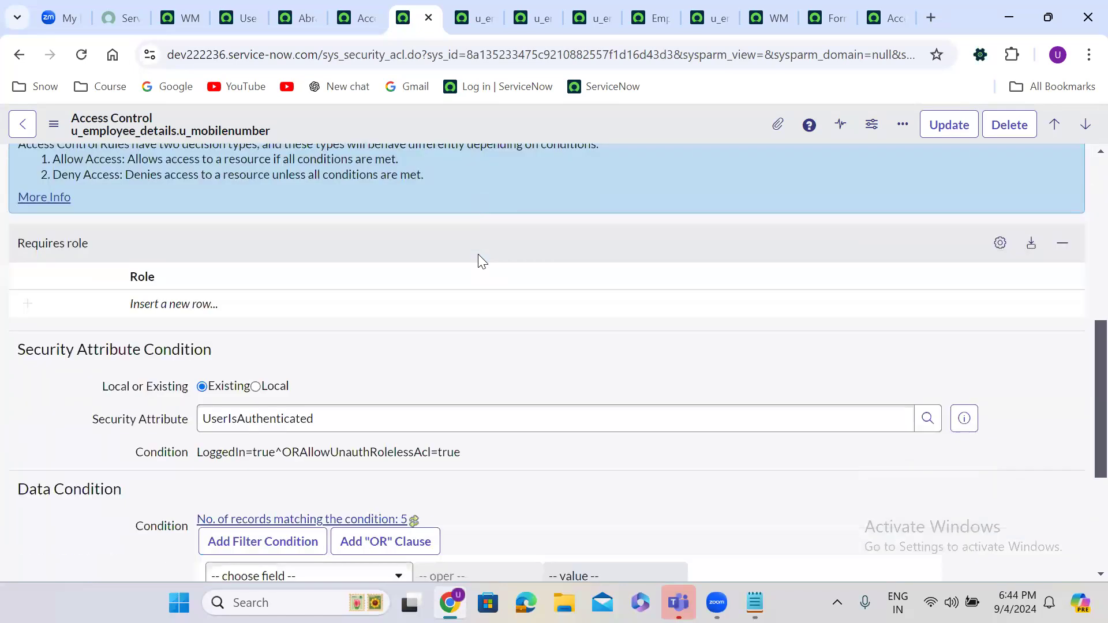
pyautogui.scroll(5, 478, 257)
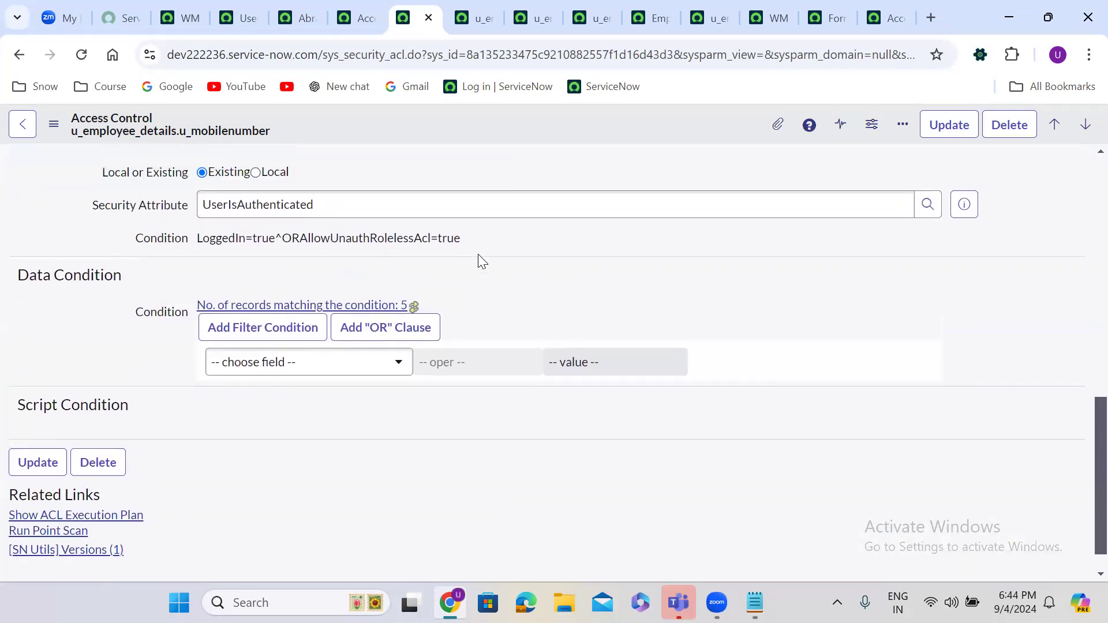
pyautogui.click(188, 330)
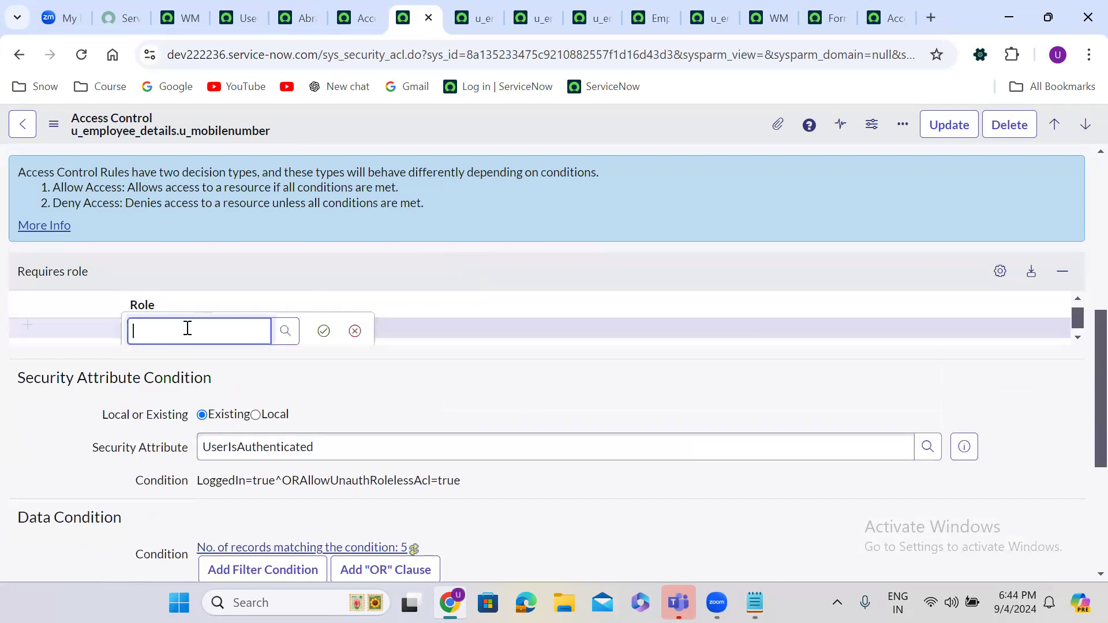
pyautogui.write('itil')
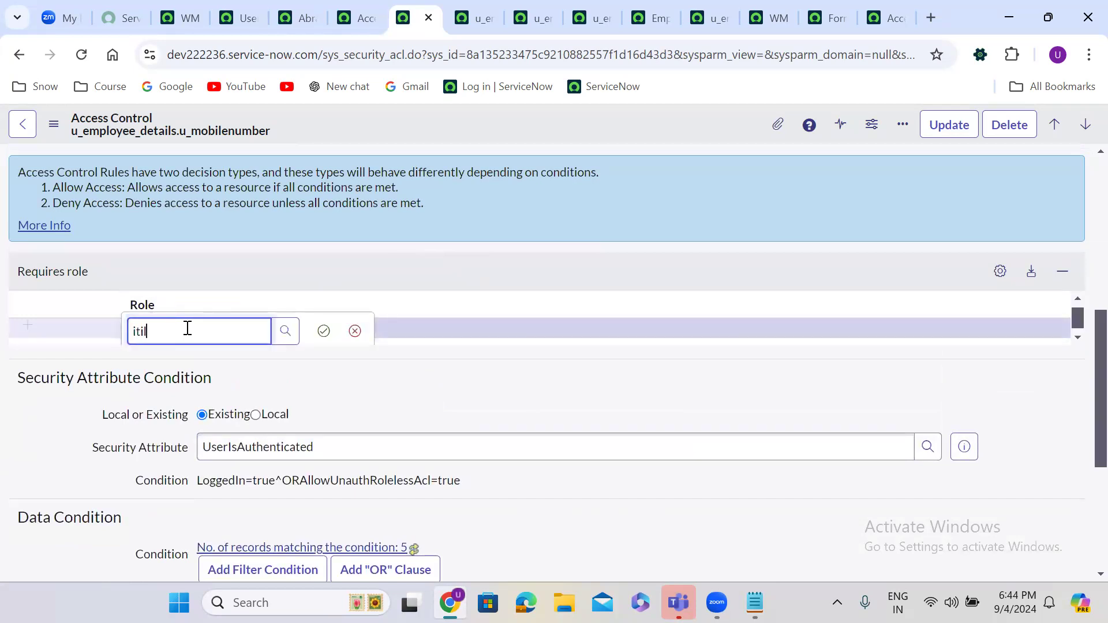
pyautogui.click(191, 400)
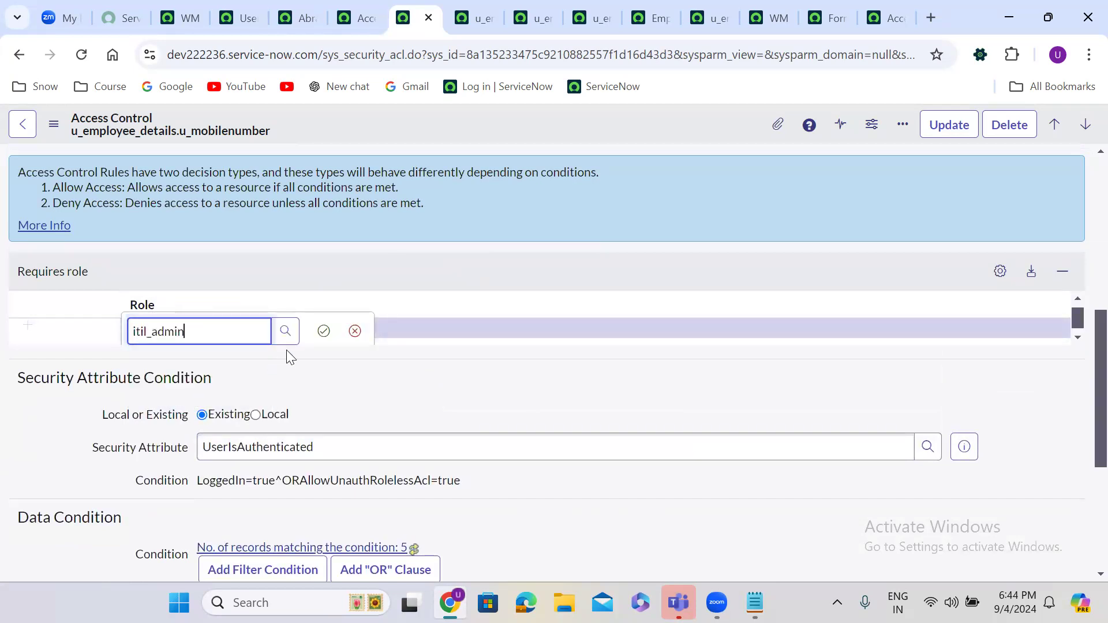
pyautogui.click(323, 330)
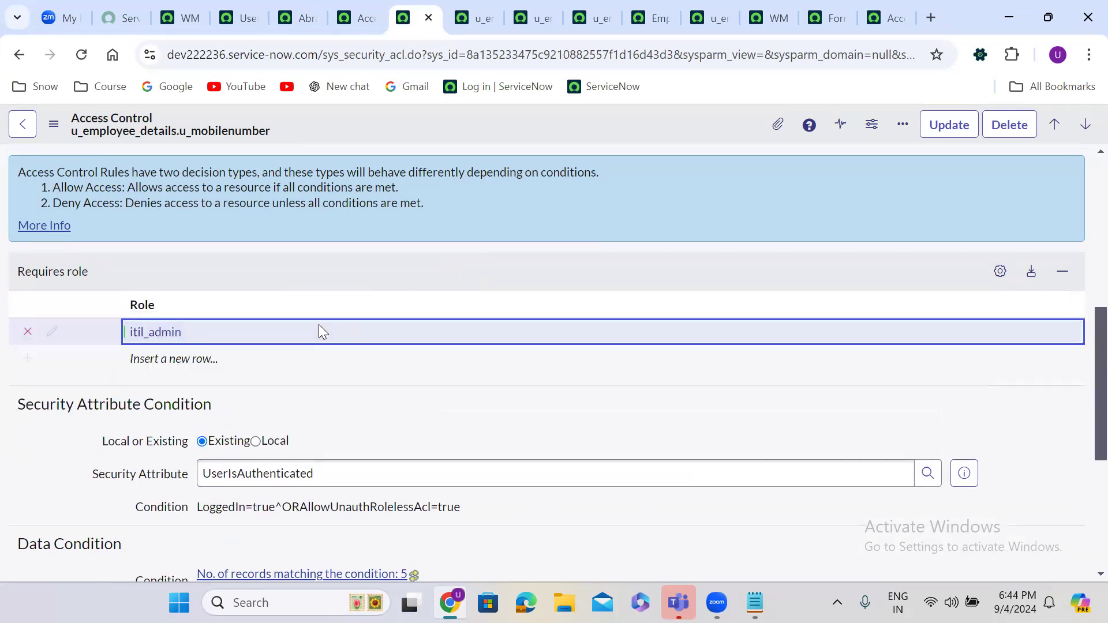
pyautogui.rightClick(509, 119)
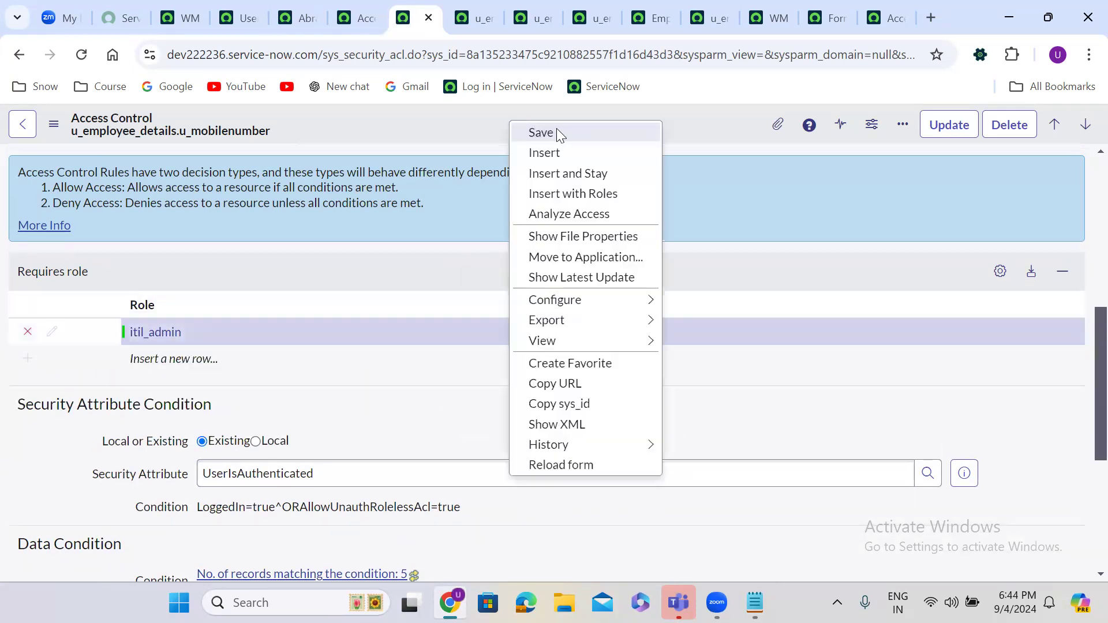
pyautogui.click(541, 133)
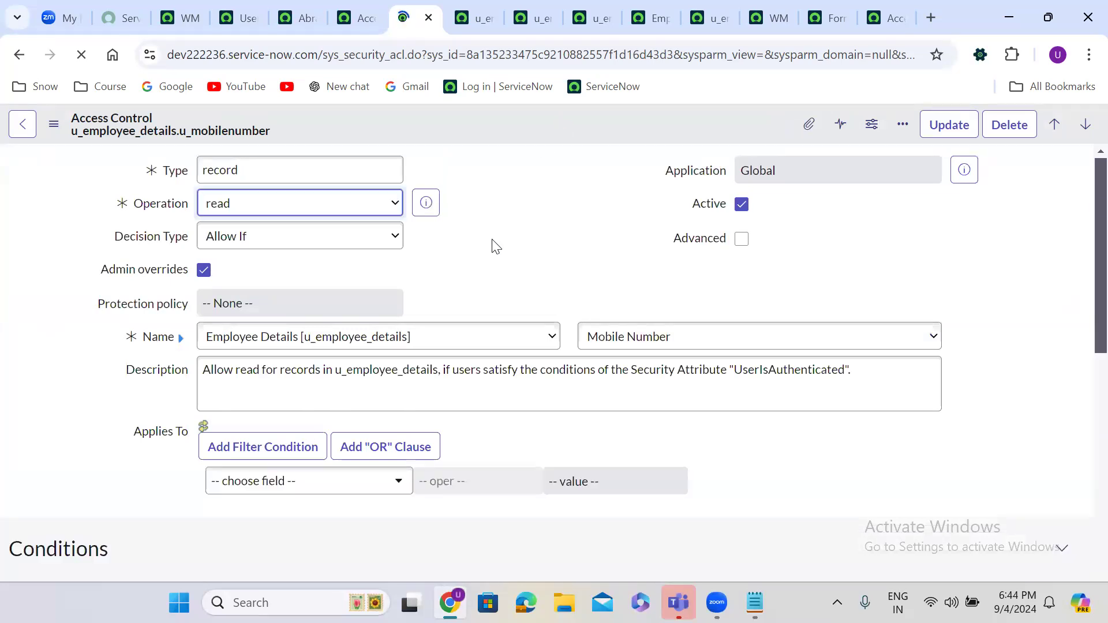
# Step: Insert a copy of the rule as a new read ACL on the Email field (u_email)
pyautogui.click(655, 341)
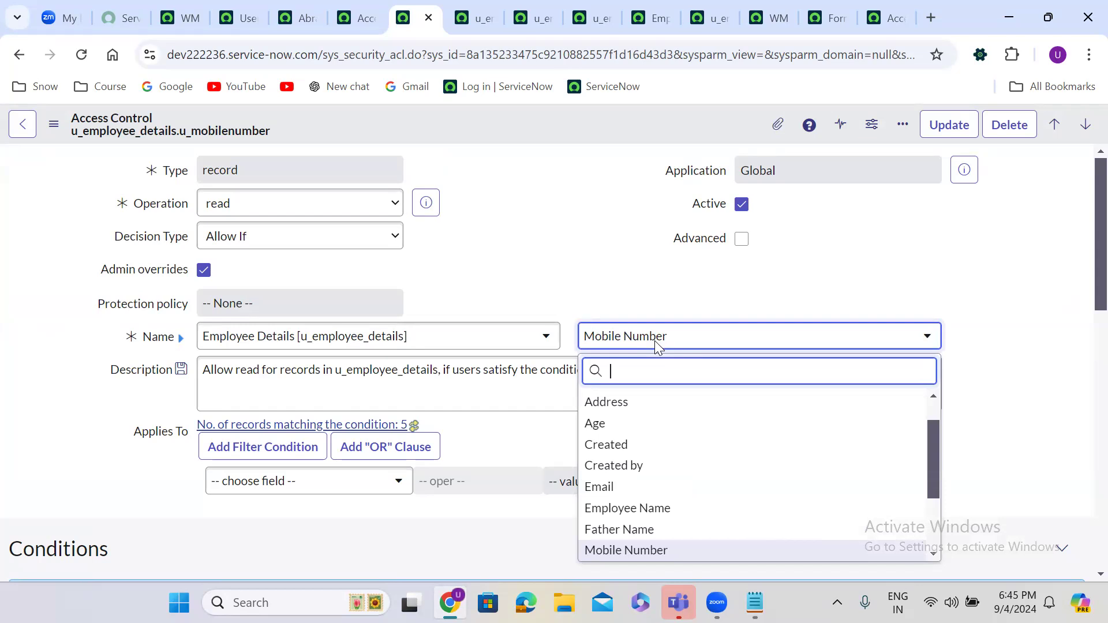
pyautogui.write('em')
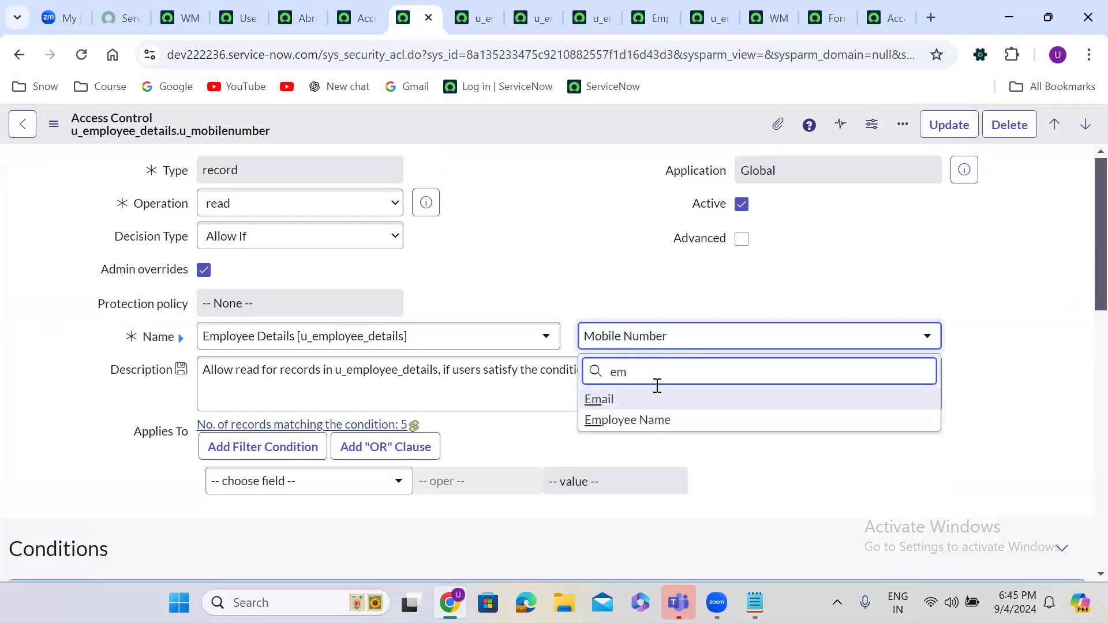
pyautogui.click(655, 404)
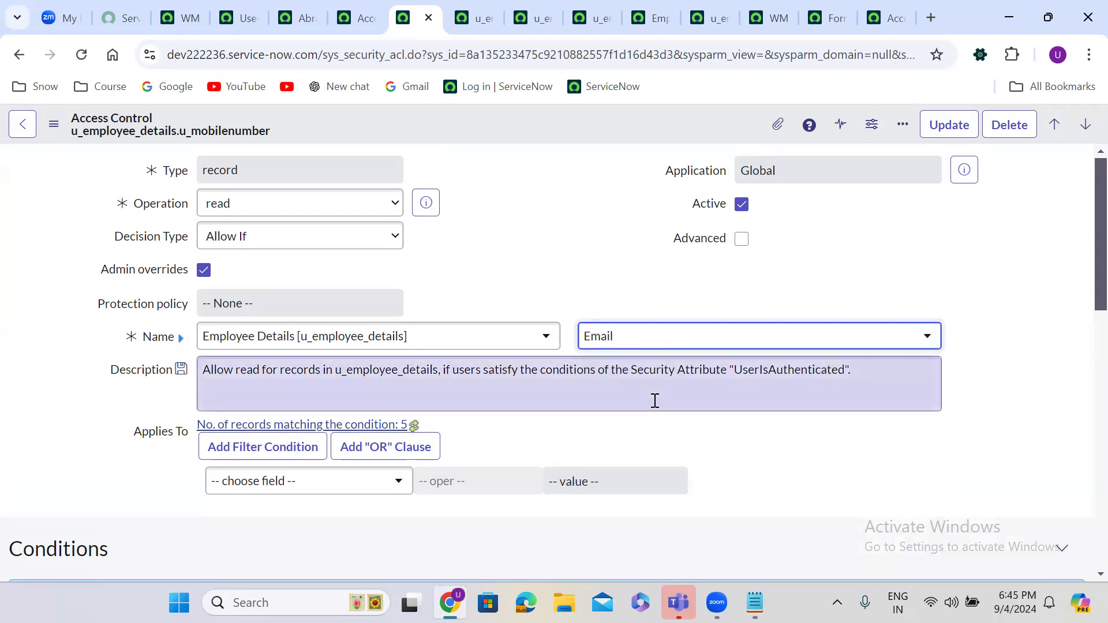
pyautogui.click(448, 236)
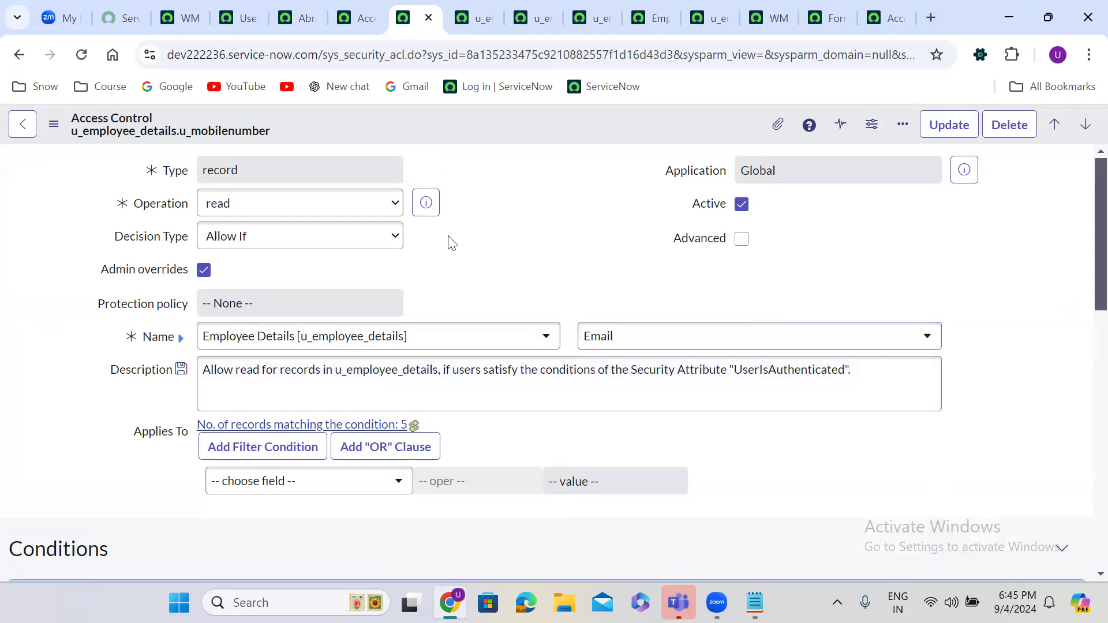
pyautogui.rightClick(471, 121)
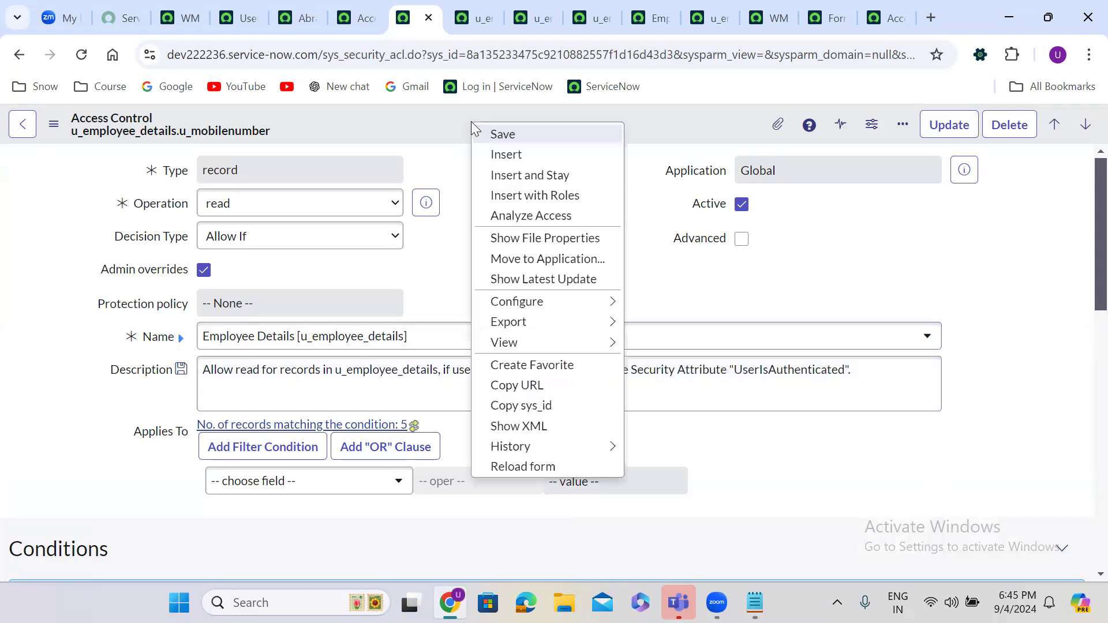
pyautogui.click(548, 175)
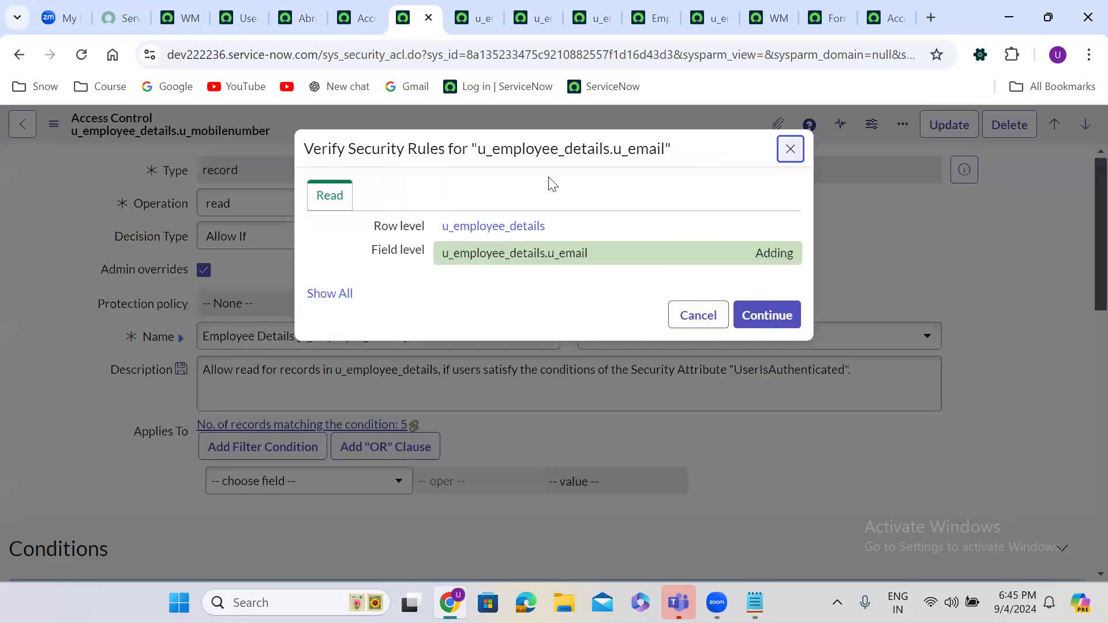
pyautogui.click(757, 312)
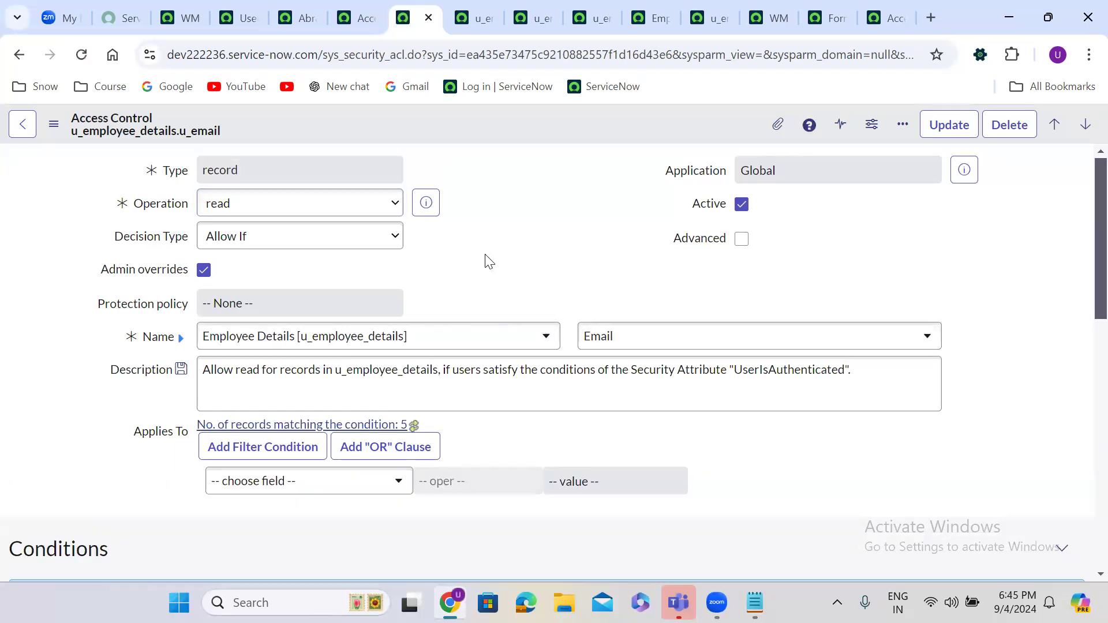
pyautogui.scroll(-8, 485, 260)
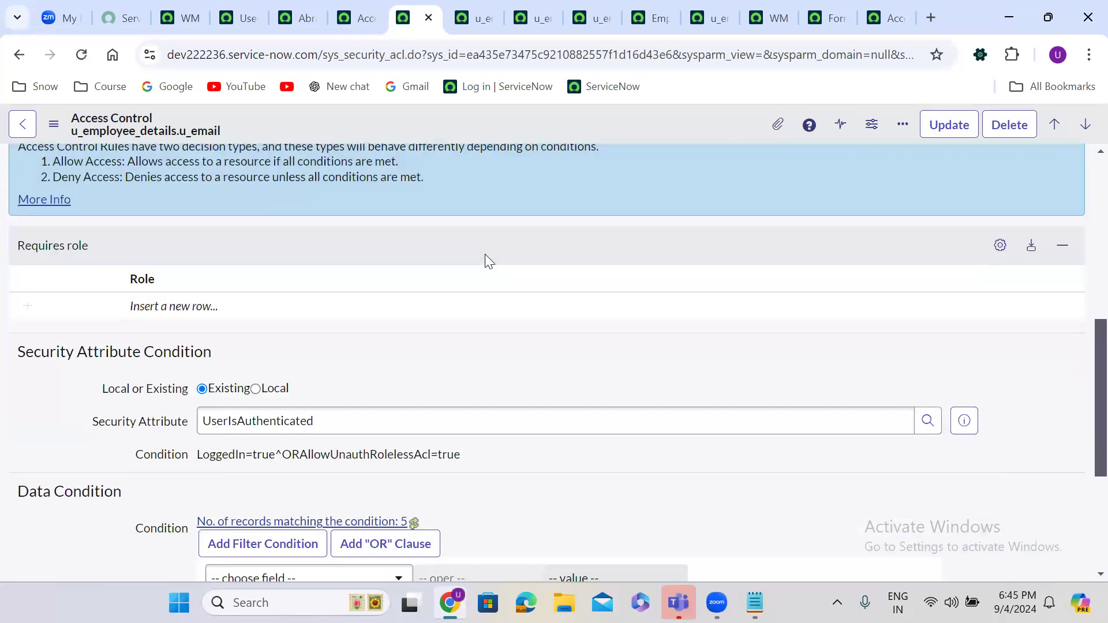
# Step: Add itil_admin as the Email ACL's required role and save the rule
pyautogui.click(192, 302)
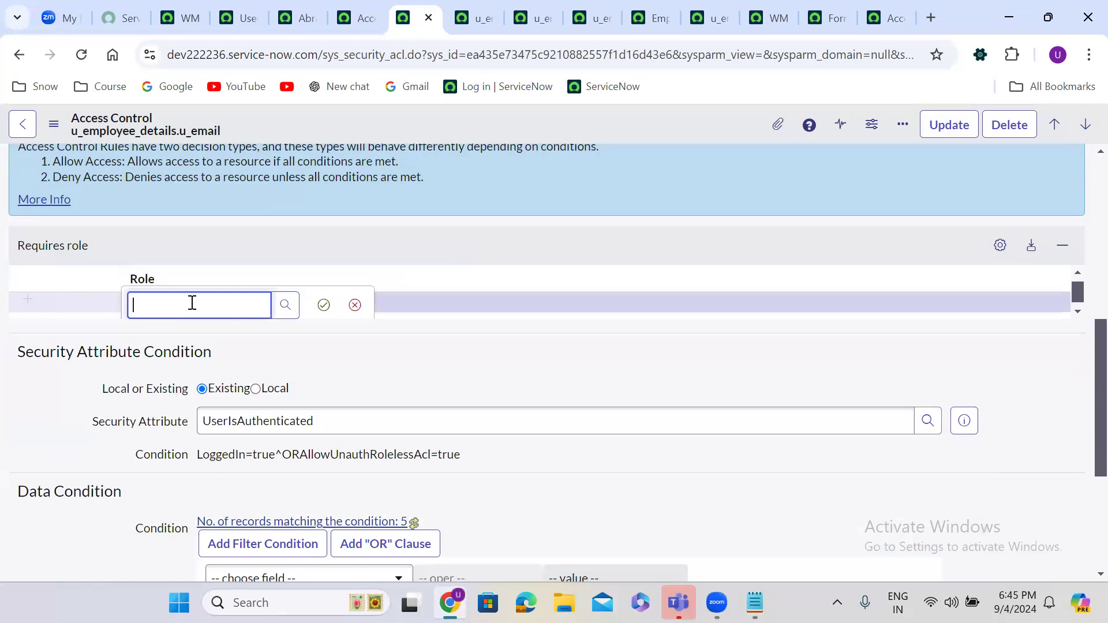
pyautogui.write('itil')
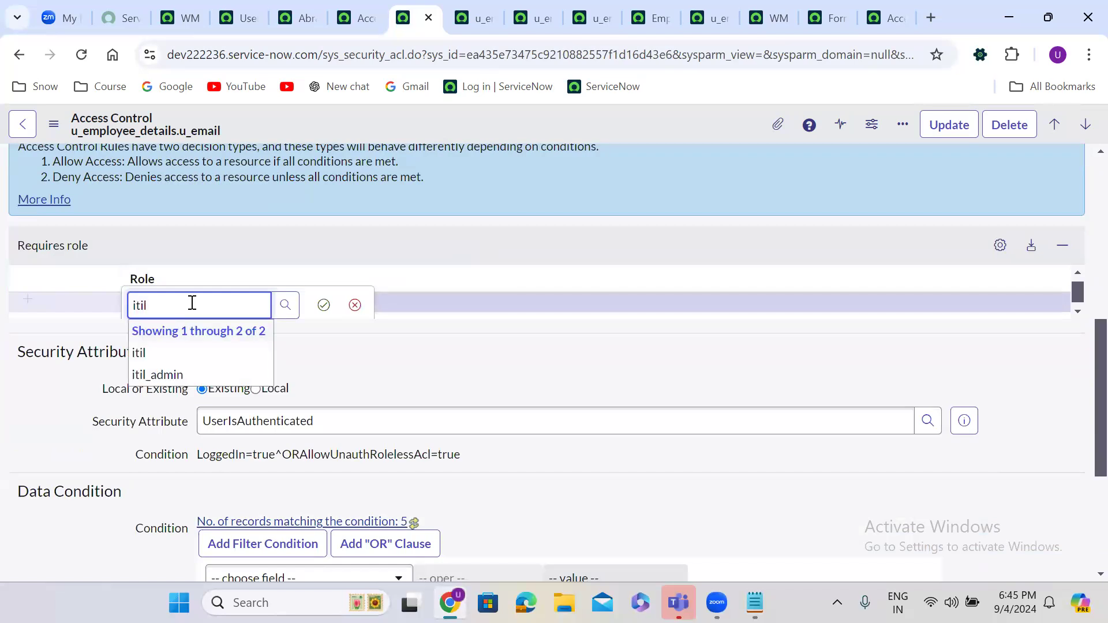
pyautogui.click(195, 376)
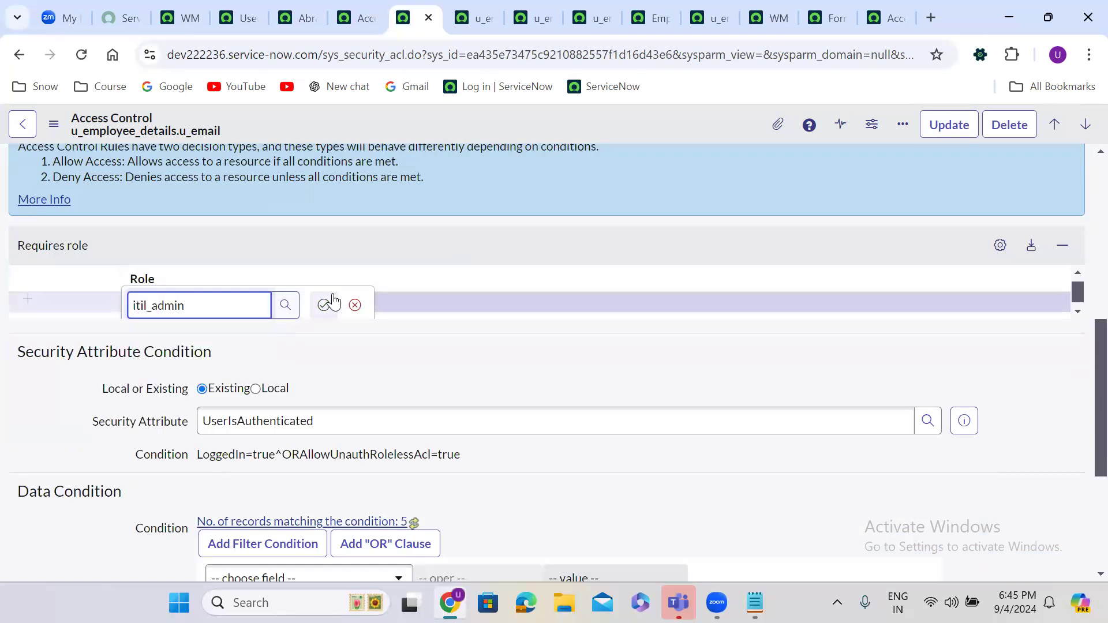
pyautogui.click(324, 305)
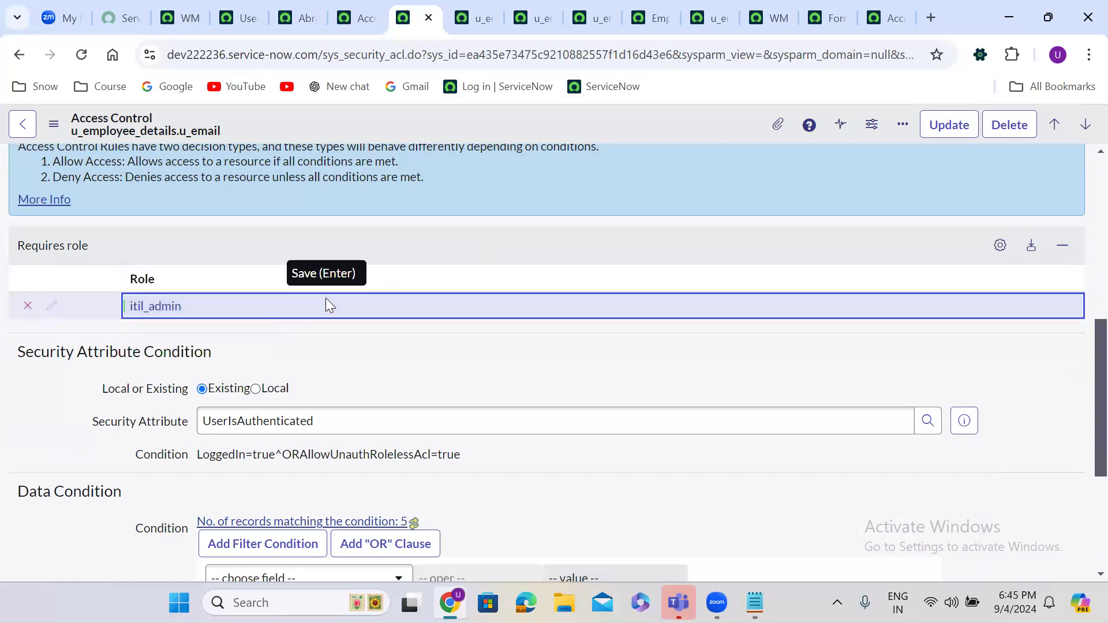
pyautogui.rightClick(536, 121)
pyautogui.click(579, 132)
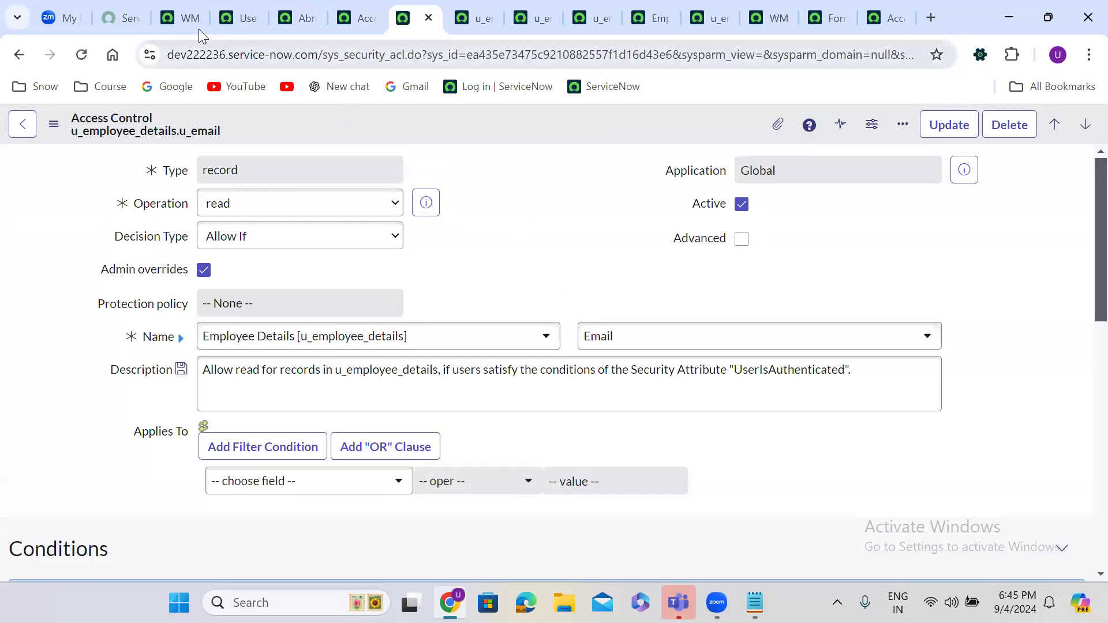
pyautogui.click(180, 18)
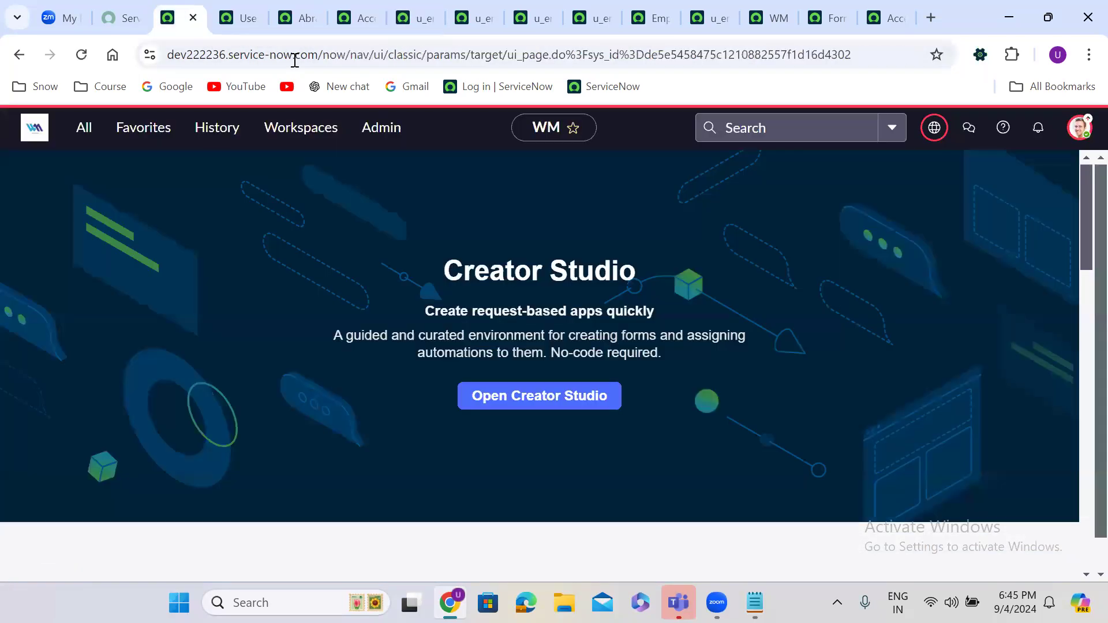
# Step: Impersonate the second recently used test user
pyautogui.click(1078, 129)
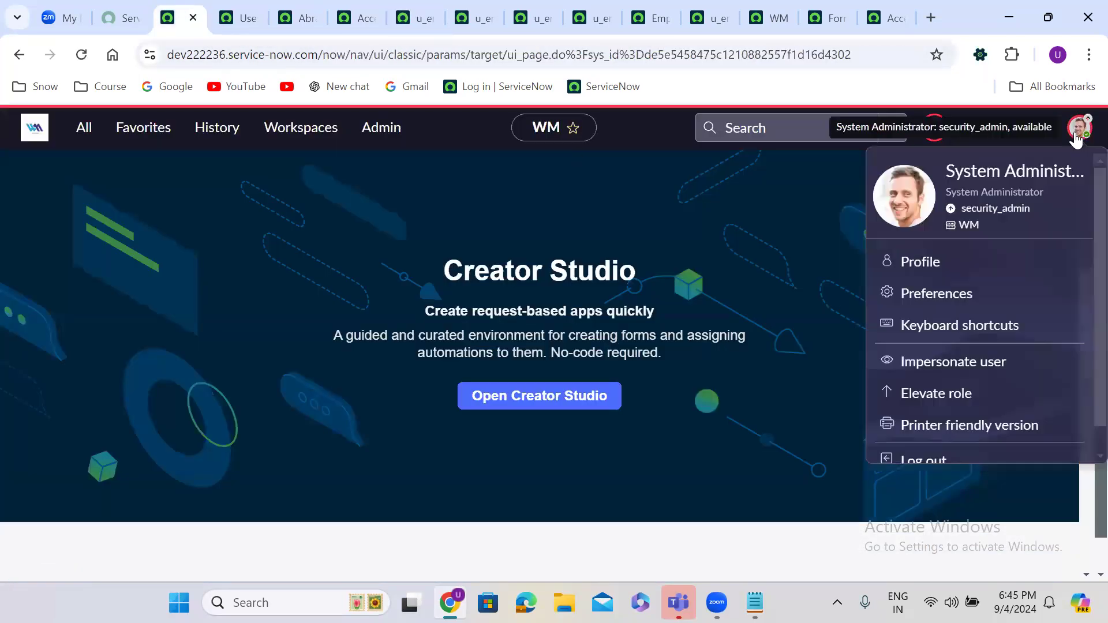
pyautogui.click(964, 363)
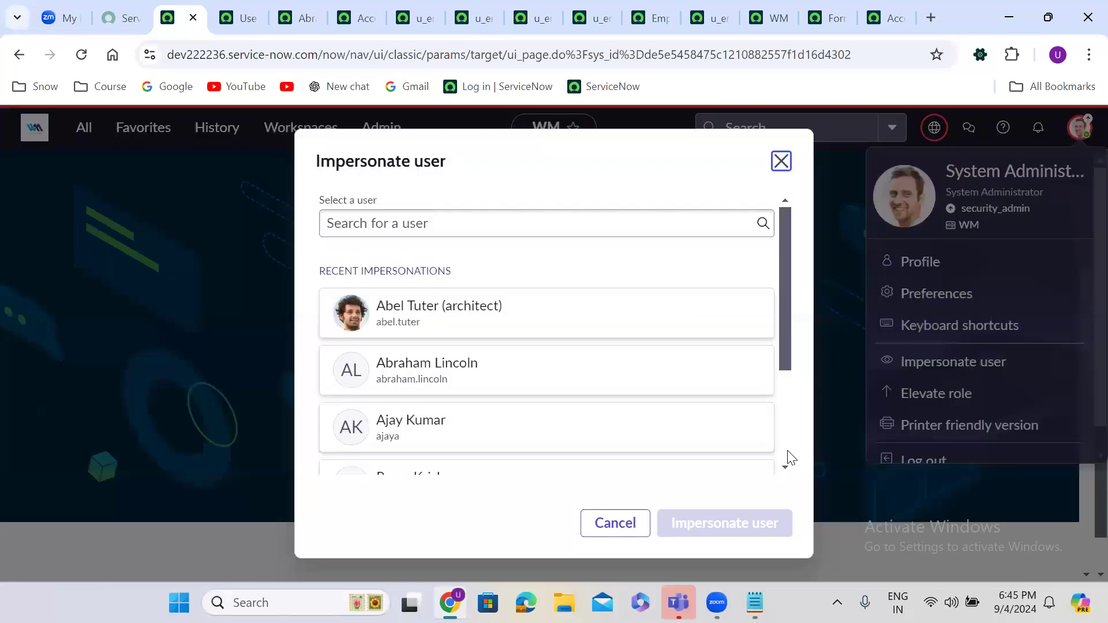
pyautogui.scroll(-3, 789, 459)
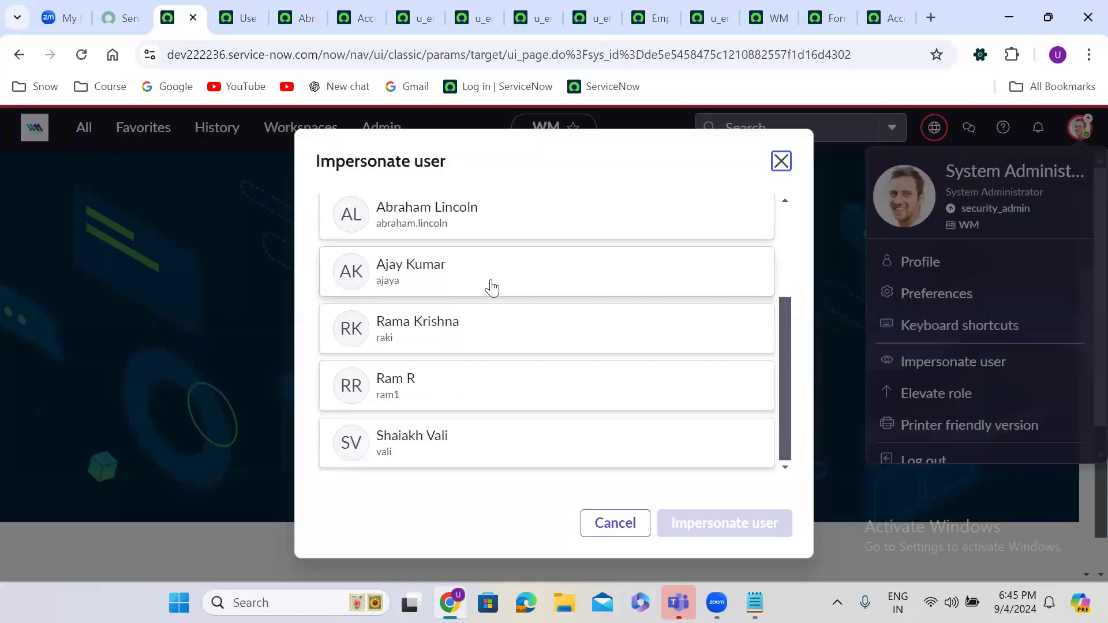
pyautogui.click(462, 225)
pyautogui.click(757, 521)
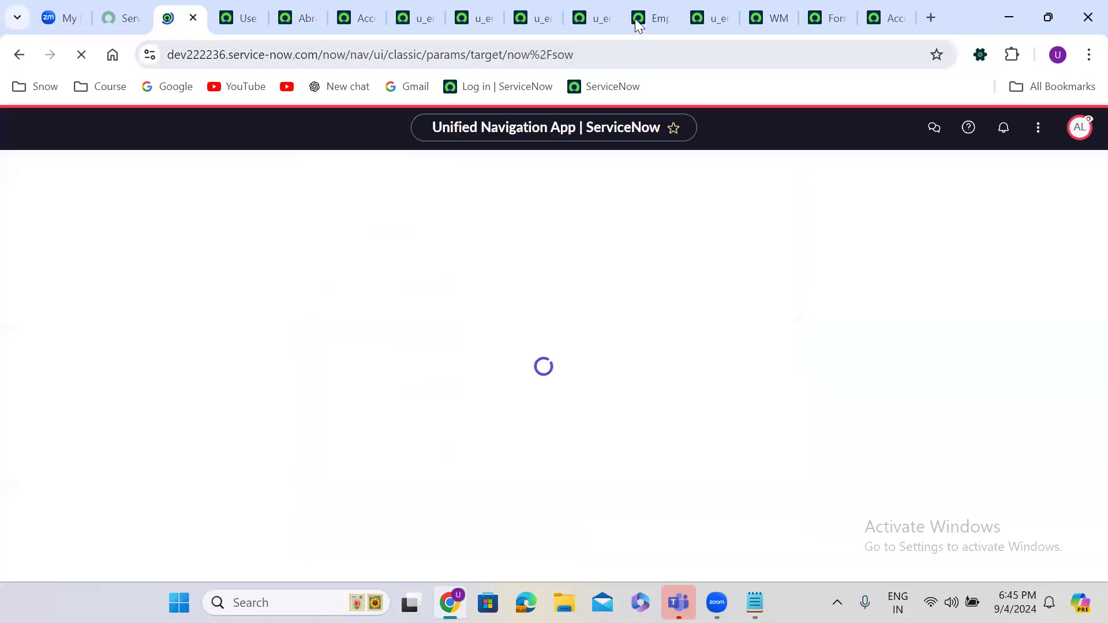
# Step: Reload the Employee Details list as the impersonated user to check field access
pyautogui.click(635, 19)
pyautogui.click(82, 55)
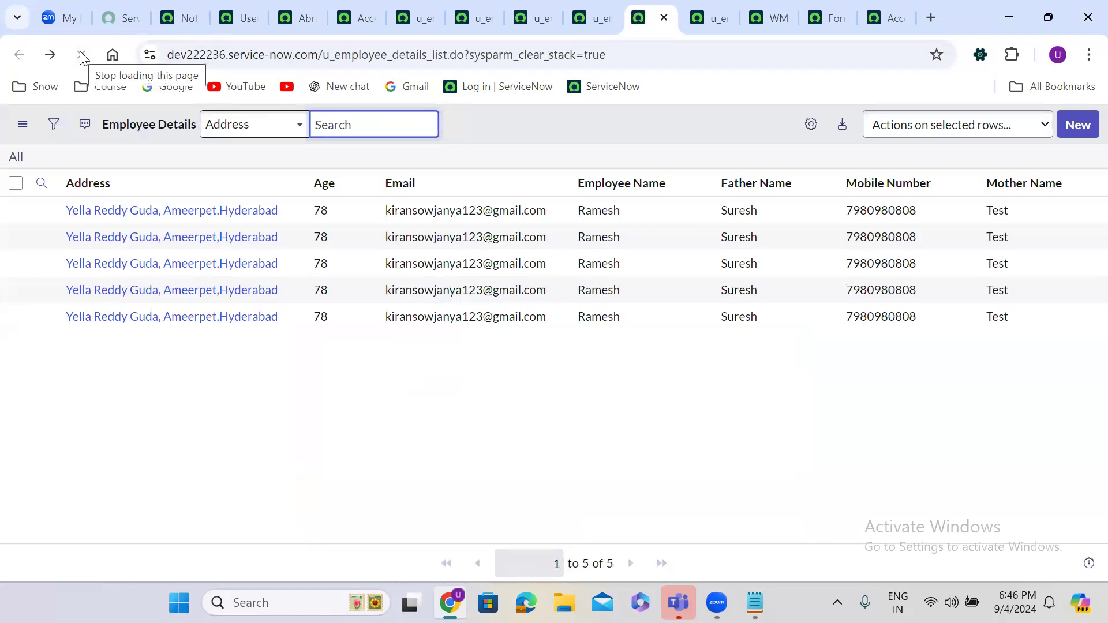
pyautogui.click(81, 53)
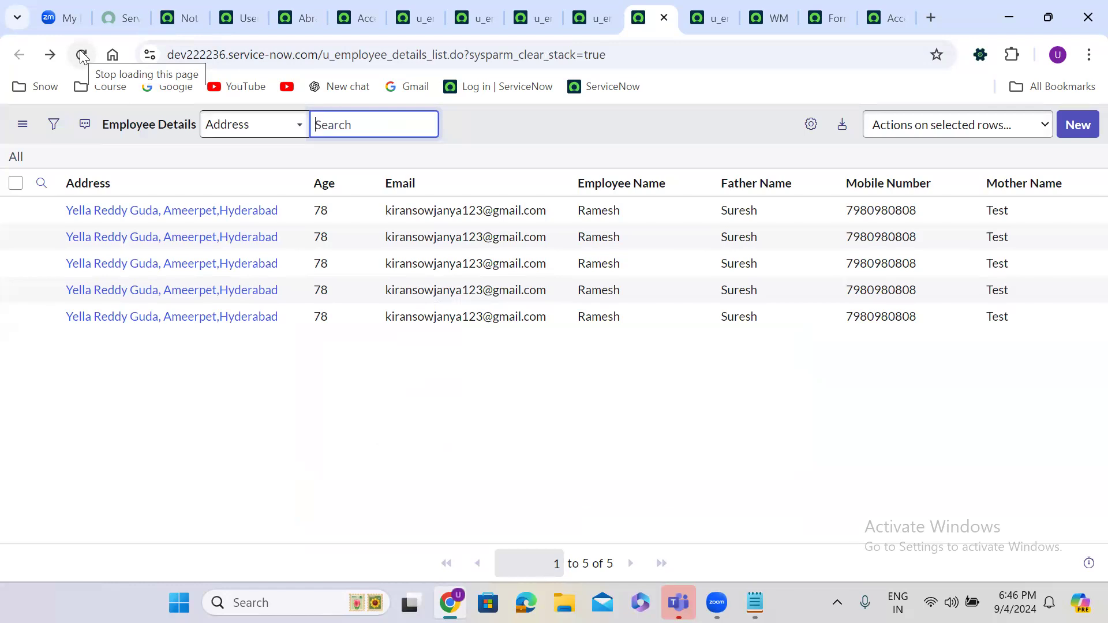
pyautogui.click(81, 53)
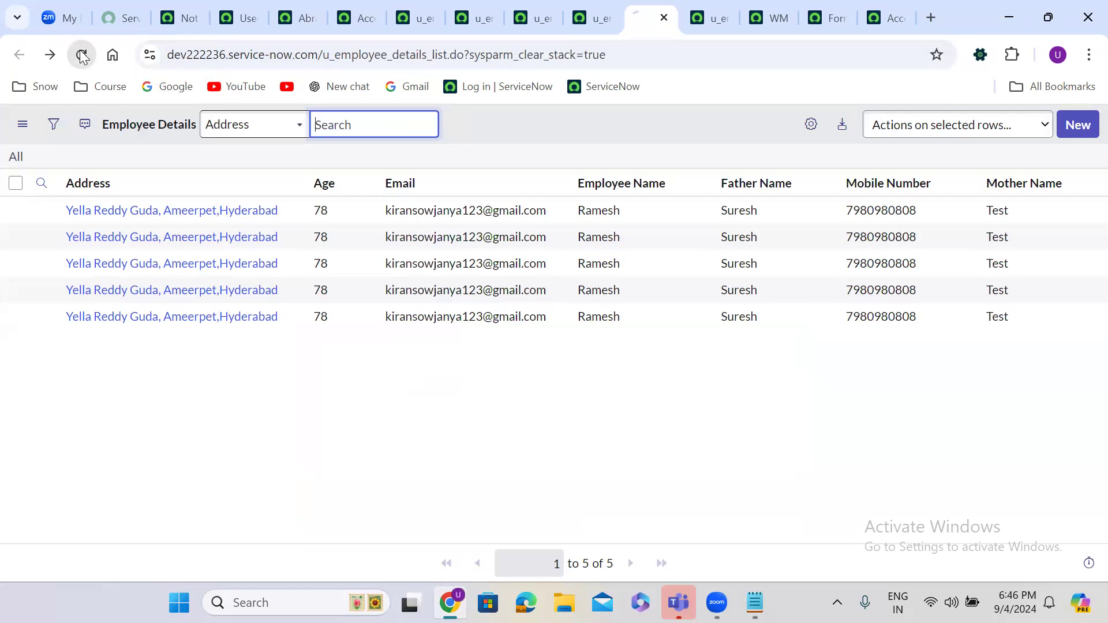
# Step: End the impersonation from the workspace avatar menu
pyautogui.click(180, 18)
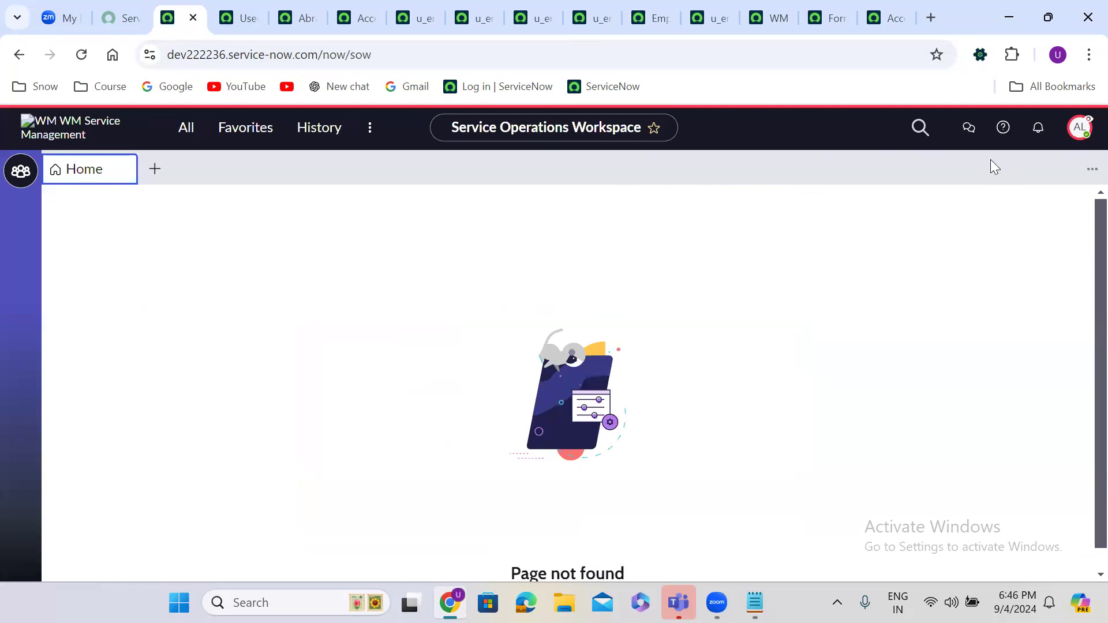
pyautogui.click(1078, 127)
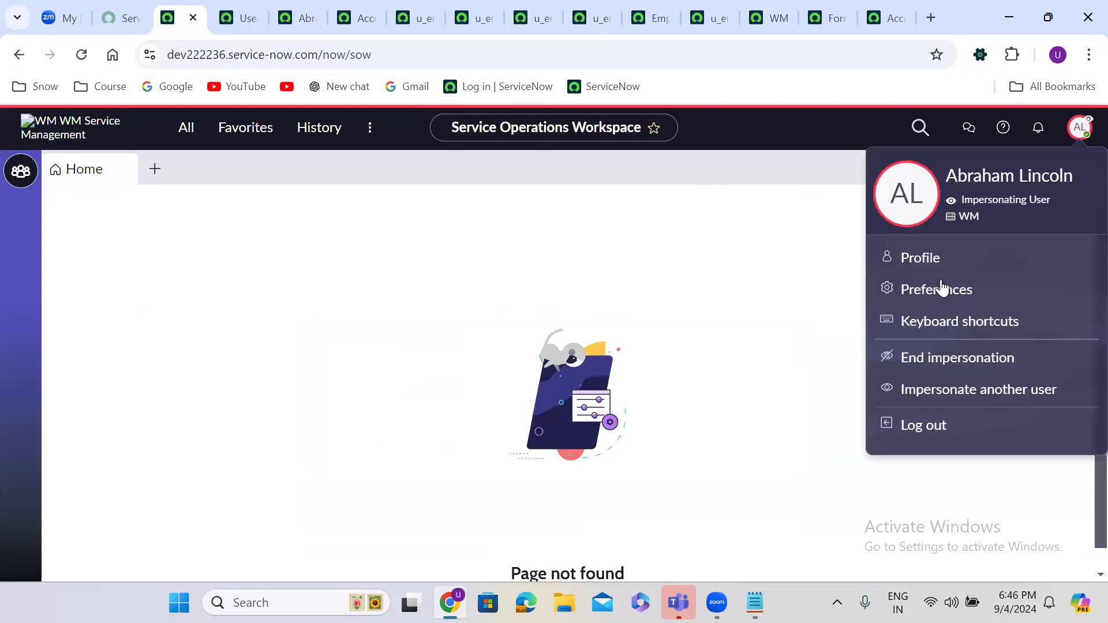
pyautogui.click(949, 356)
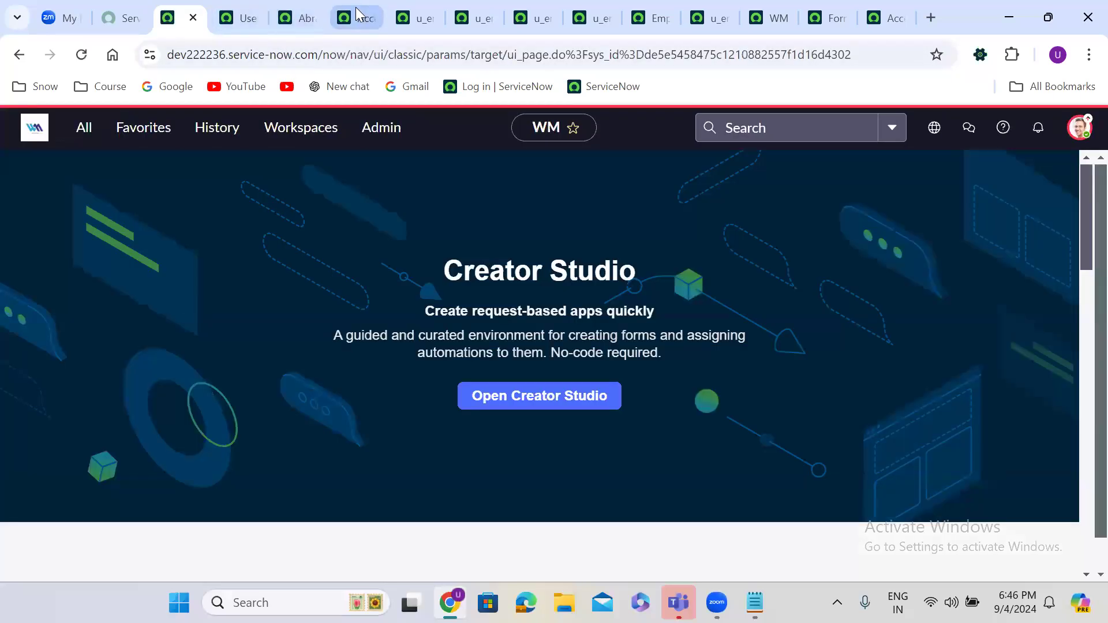
# Step: Delete the u_email, u_mobilenumber, u_address and u_age read ACLs from Access Controls
pyautogui.click(355, 9)
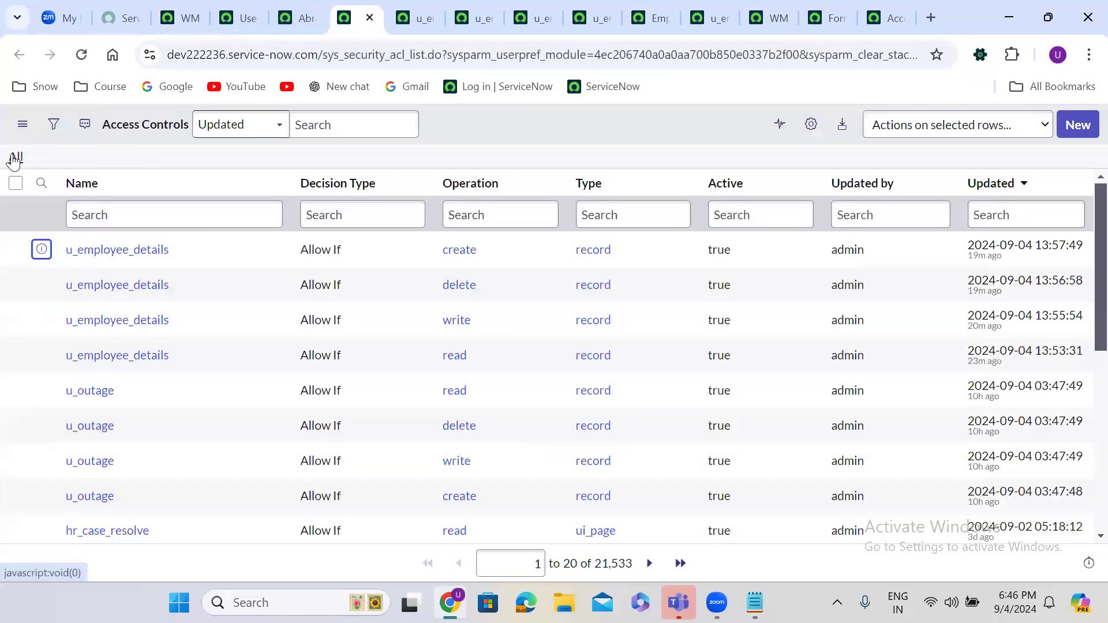
pyautogui.click(15, 158)
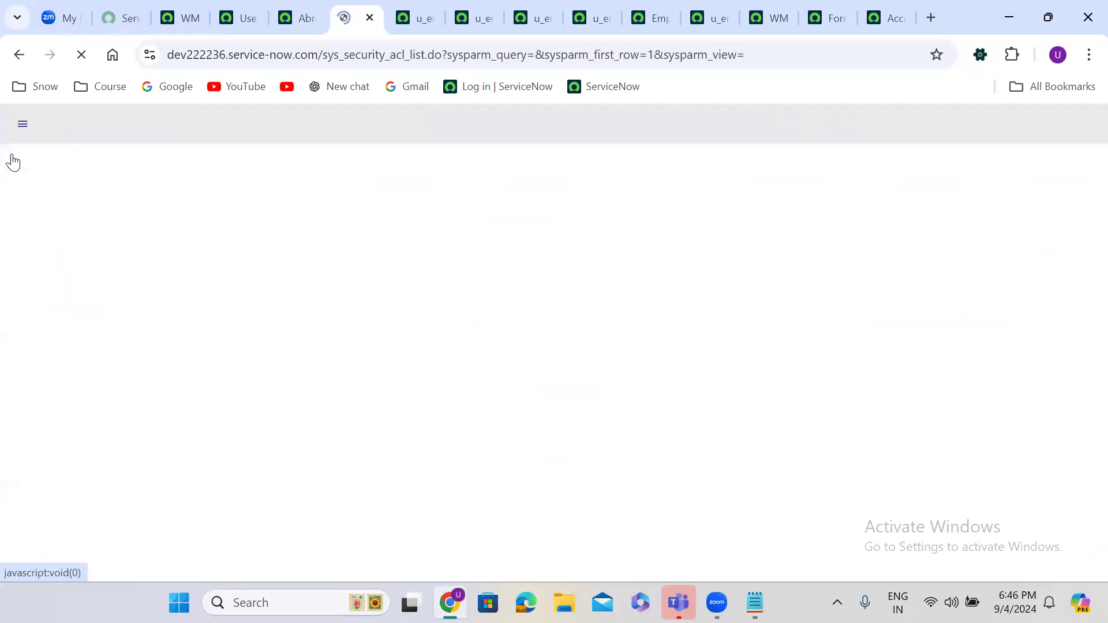
pyautogui.click(16, 249)
pyautogui.click(16, 285)
pyautogui.click(16, 320)
pyautogui.click(16, 356)
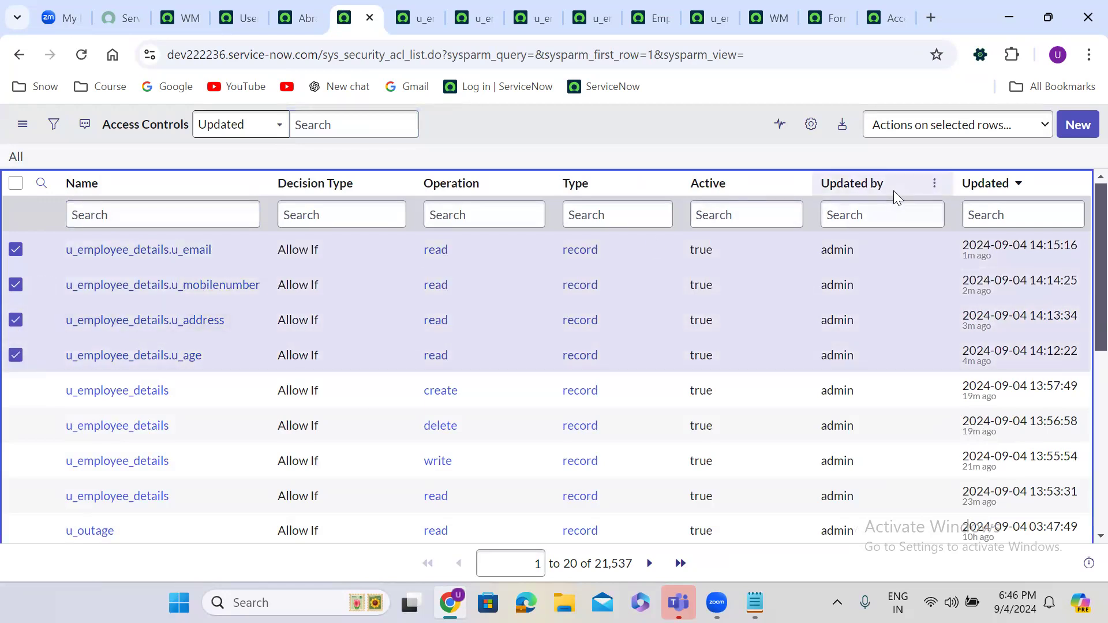
pyautogui.click(942, 128)
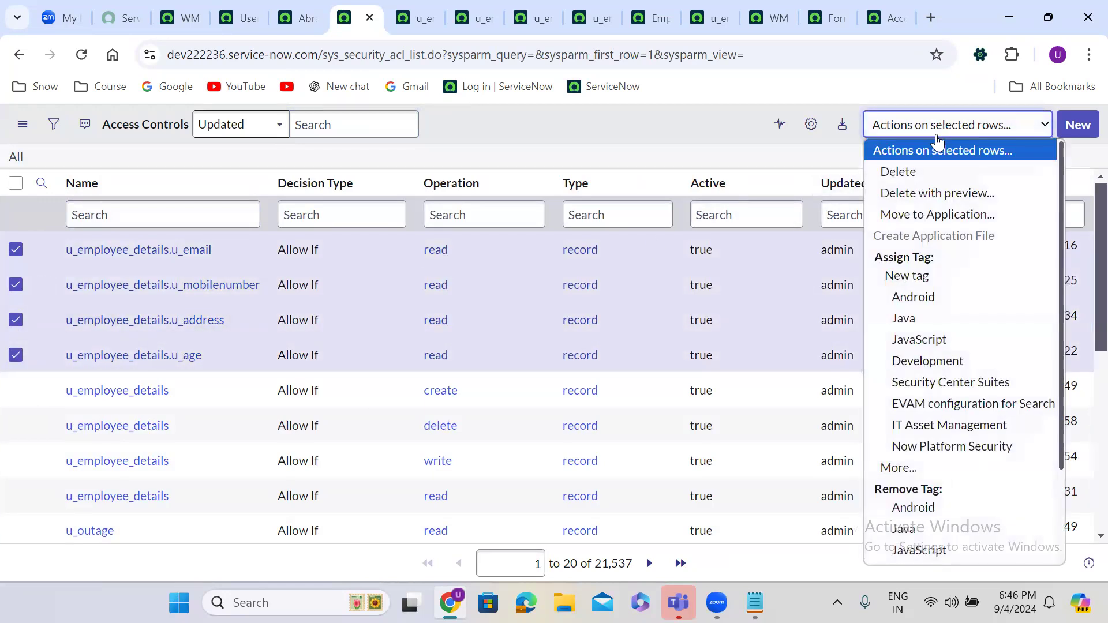
pyautogui.click(926, 183)
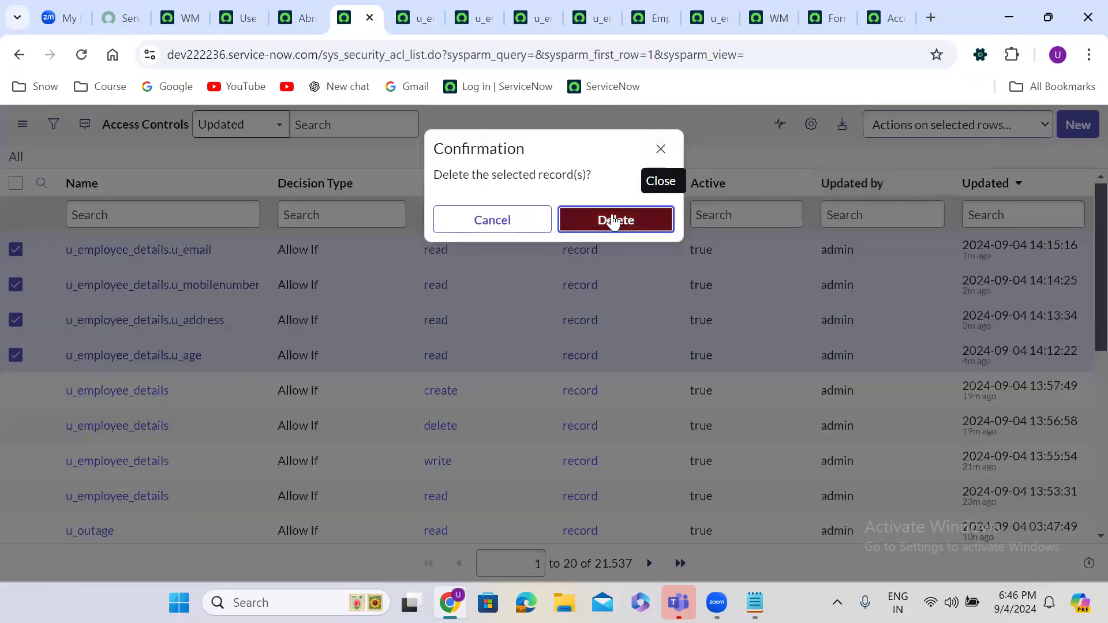
pyautogui.click(613, 221)
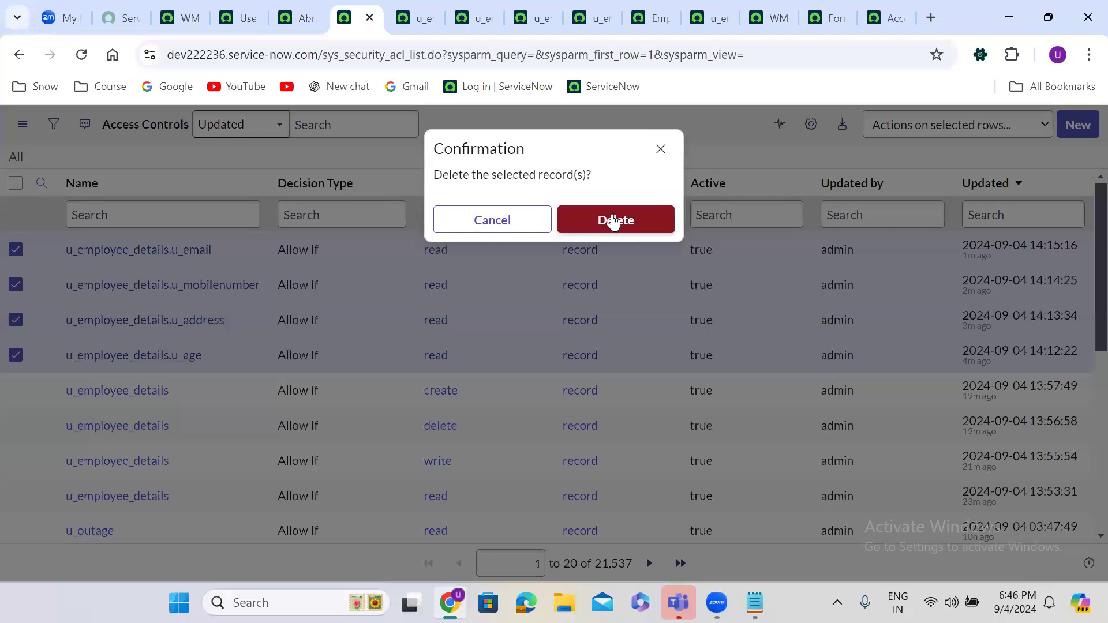
pyautogui.click(613, 216)
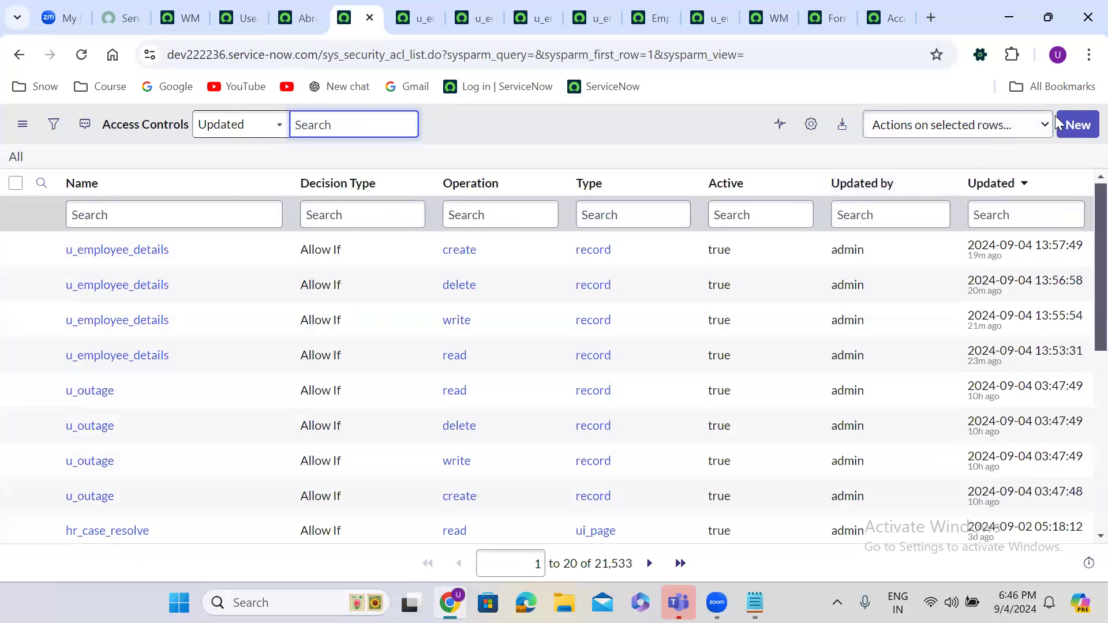
# Step: Start a new read access control on the Employee Details [u_employee_details] table
pyautogui.click(1078, 125)
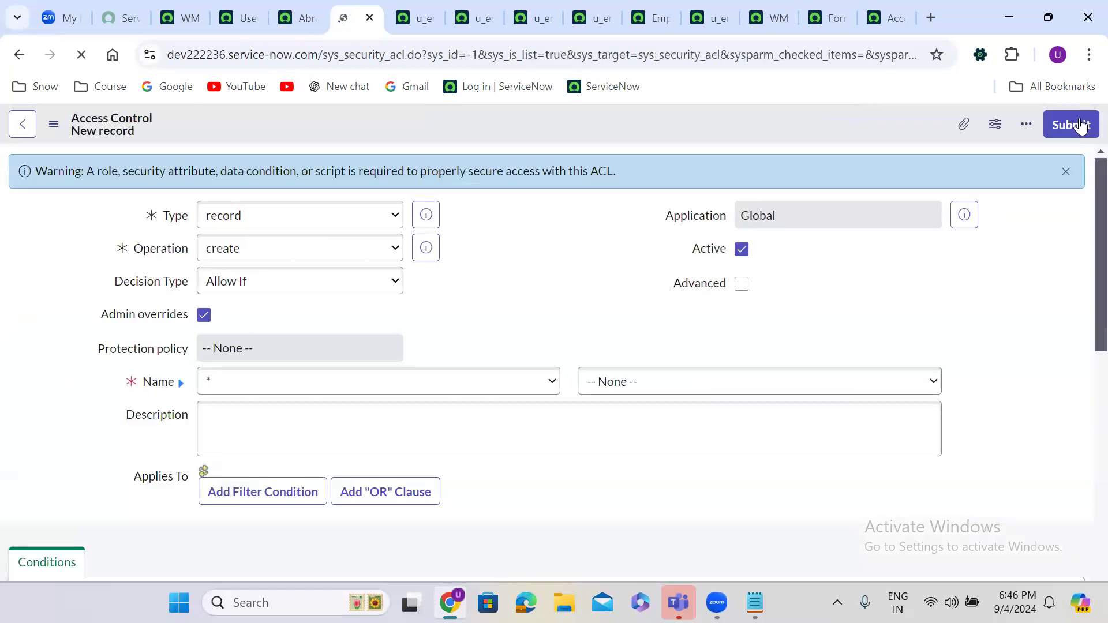
pyautogui.click(268, 258)
pyautogui.click(243, 359)
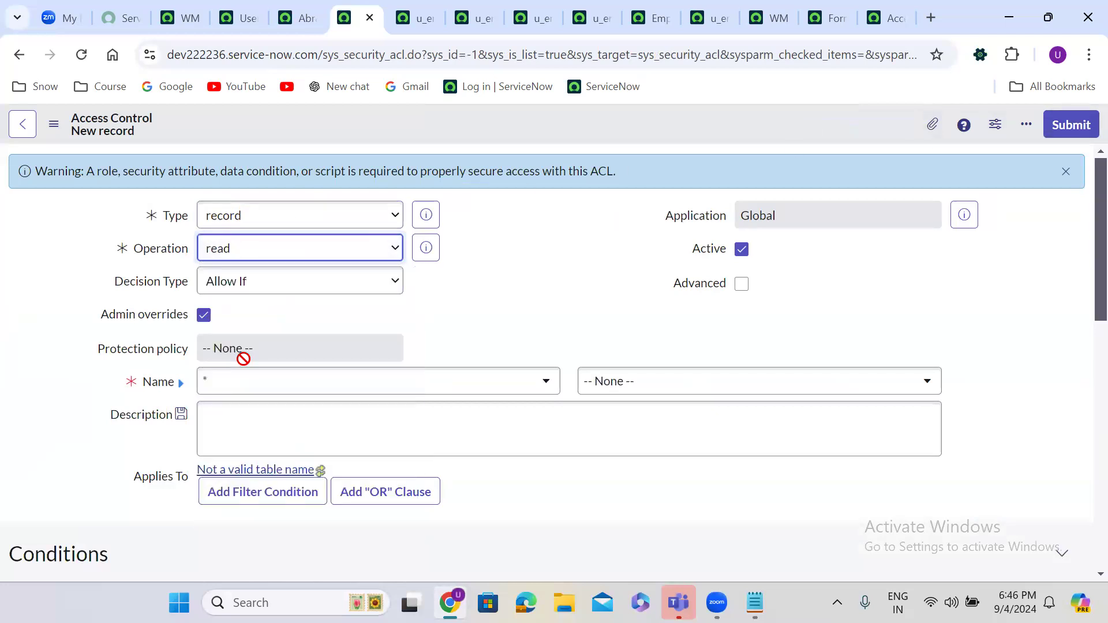
pyautogui.click(305, 384)
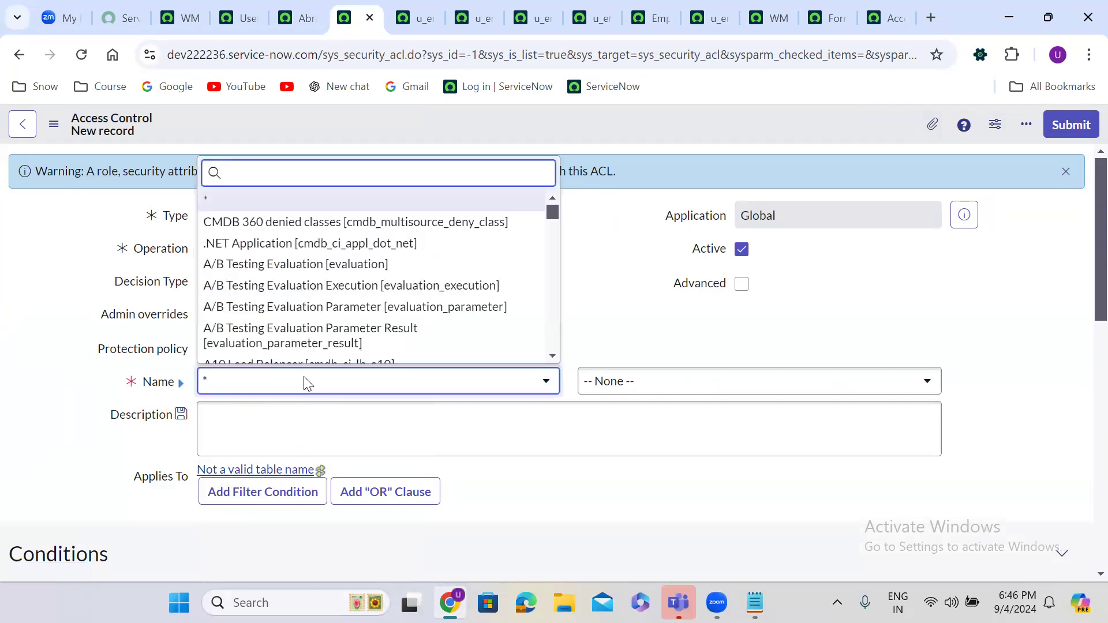
pyautogui.write('emplo')
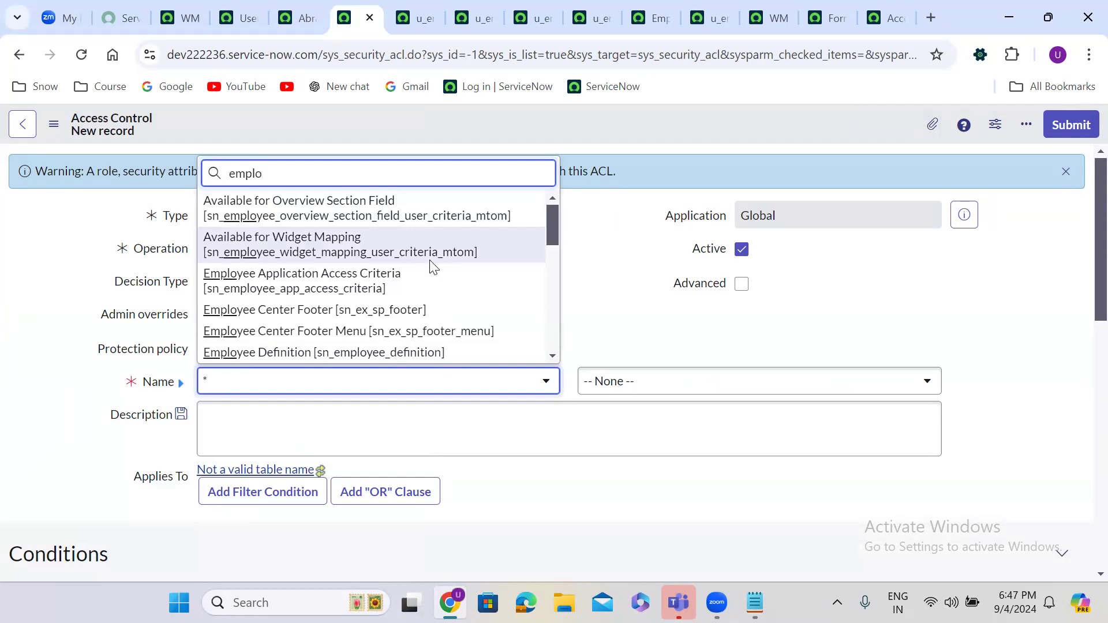
pyautogui.write('yee de')
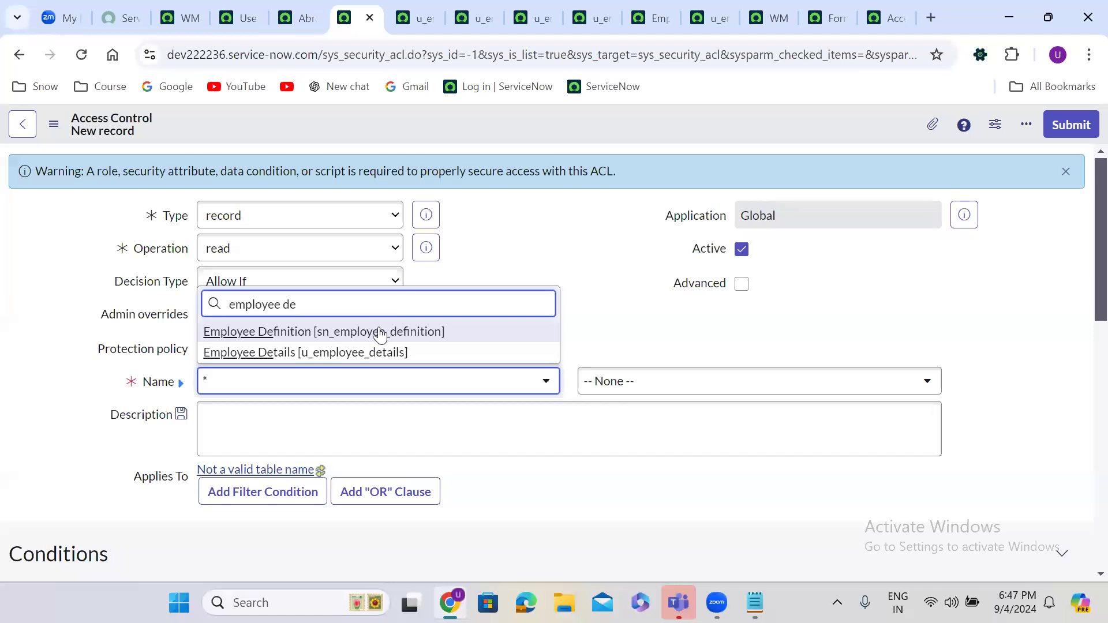
pyautogui.click(366, 353)
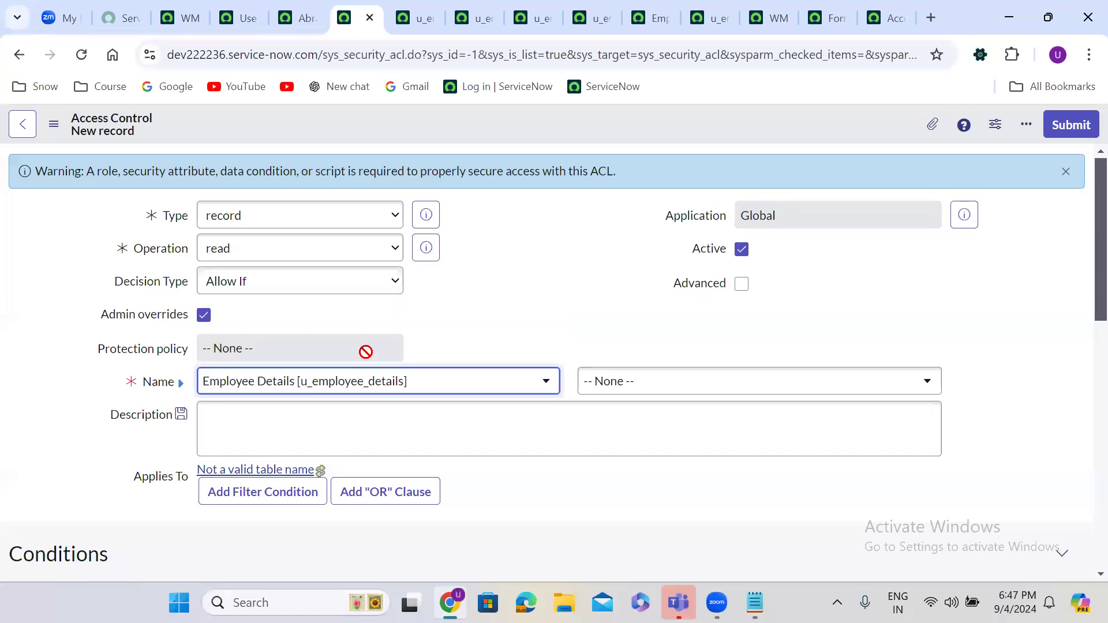
# Step: Set the ACL's field to * so it covers all Employee Details fields
pyautogui.click(649, 391)
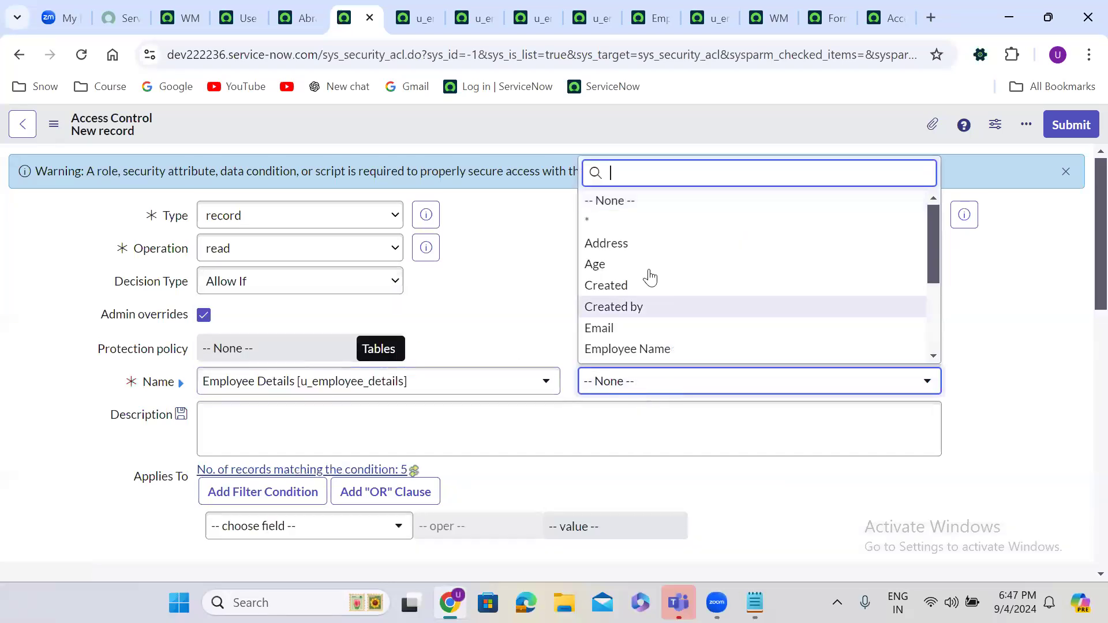
pyautogui.click(596, 221)
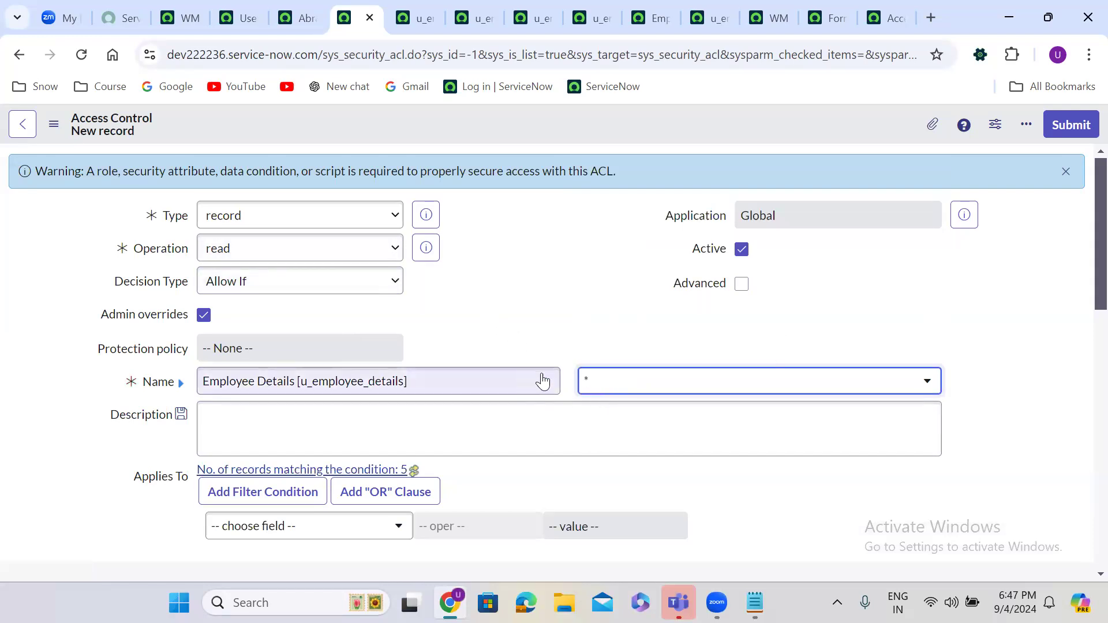
pyautogui.click(487, 339)
pyautogui.scroll(-1, 488, 338)
pyautogui.scroll(-3, 487, 339)
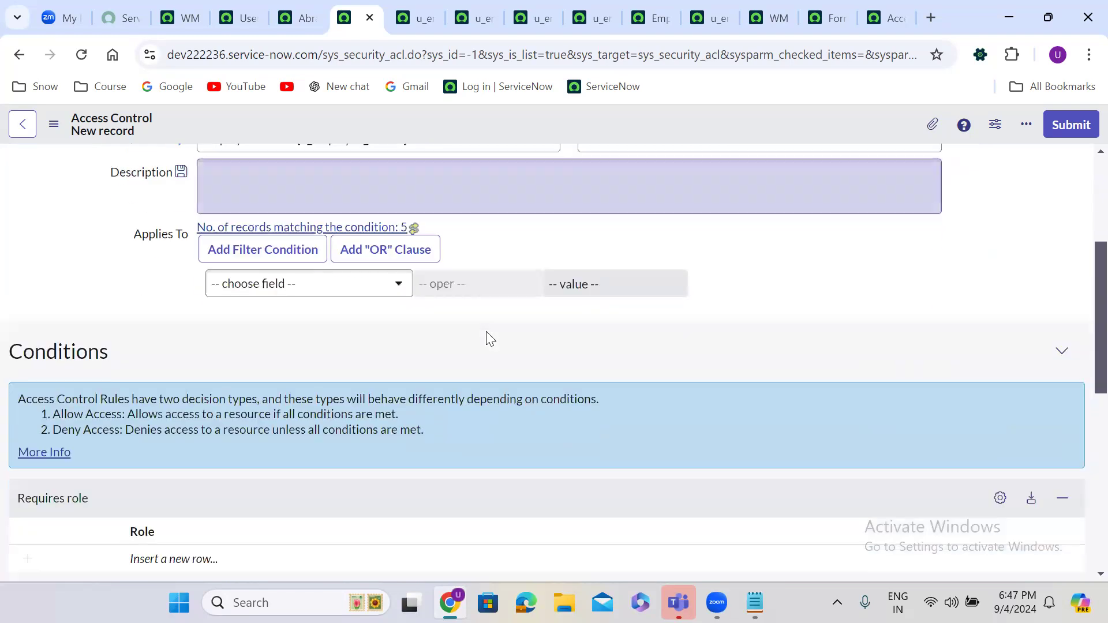
pyautogui.rightClick(482, 120)
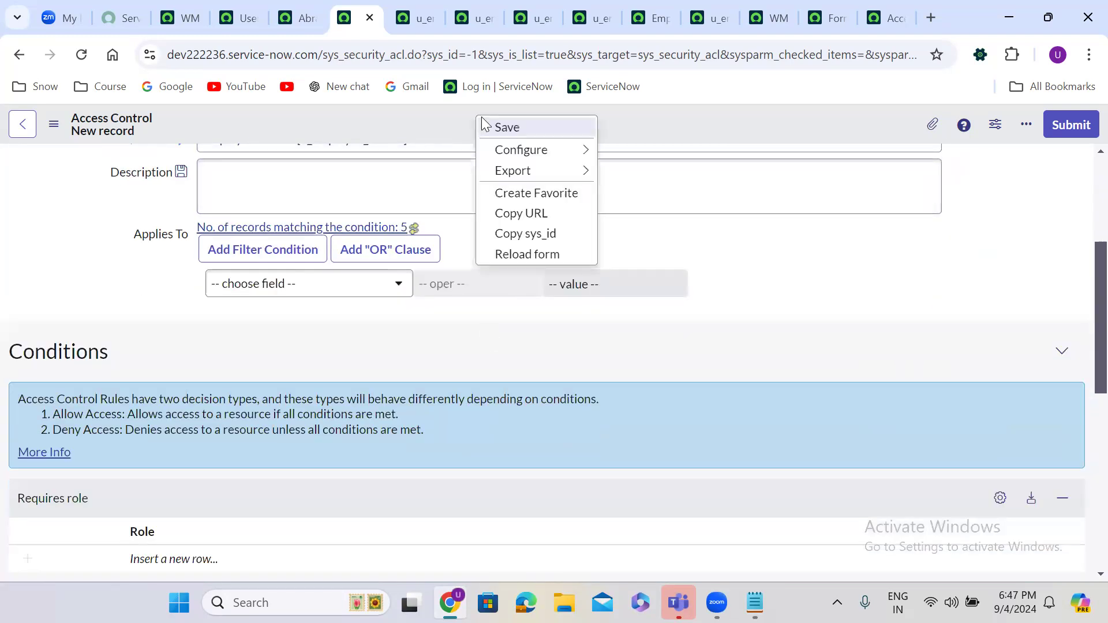
# Step: Save the new read ACL and add itil_admin as its required role
pyautogui.click(525, 129)
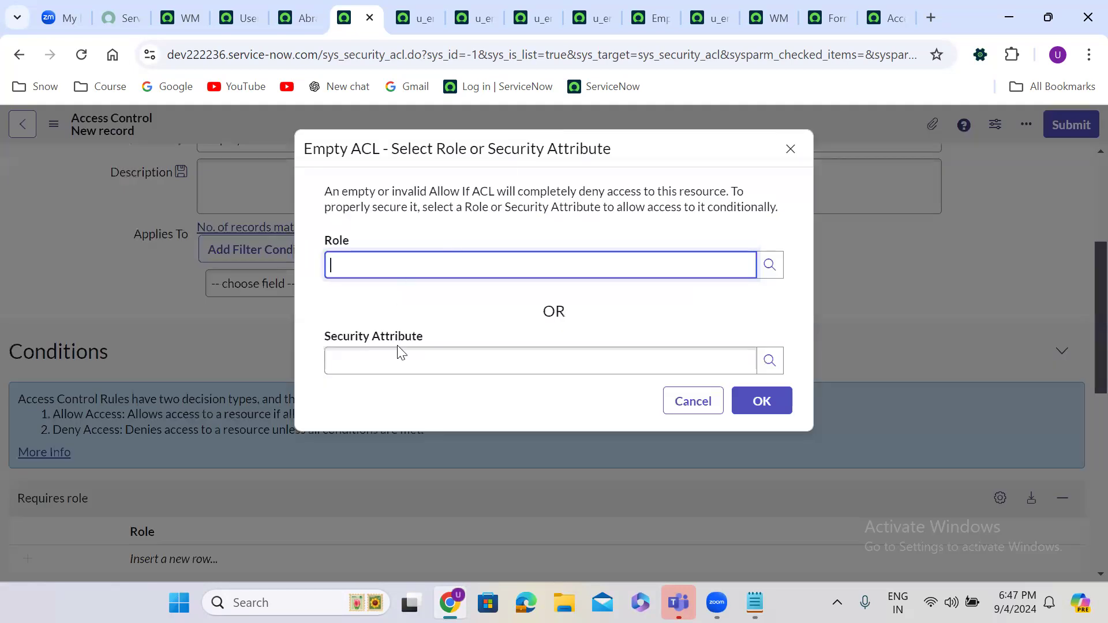
pyautogui.click(413, 368)
pyautogui.click(392, 263)
pyautogui.write('itil')
pyautogui.click(384, 339)
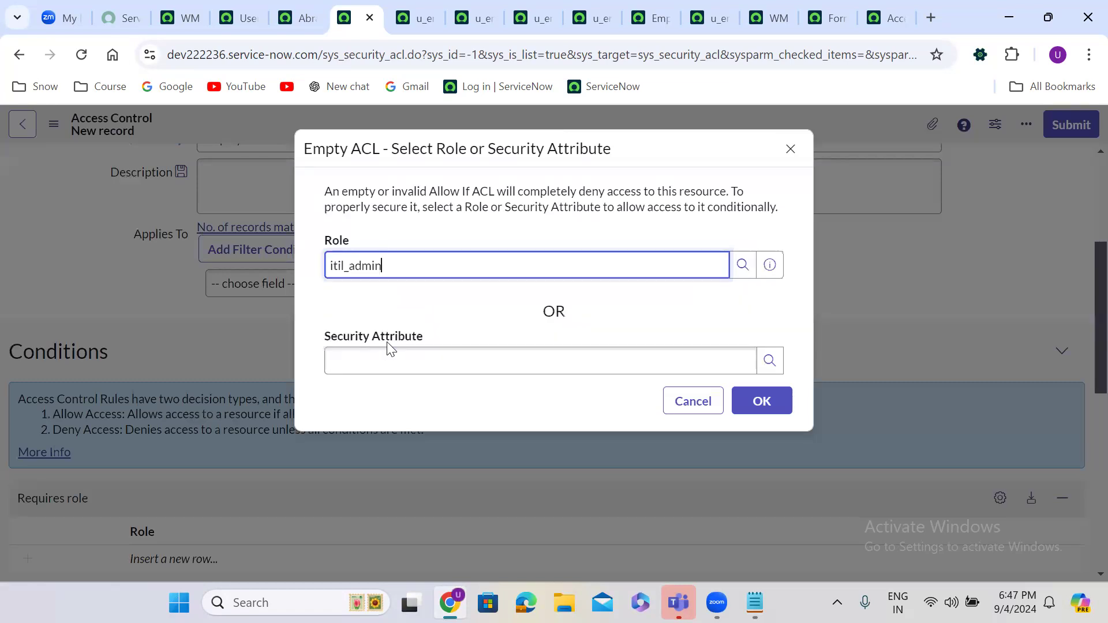
pyautogui.click(777, 406)
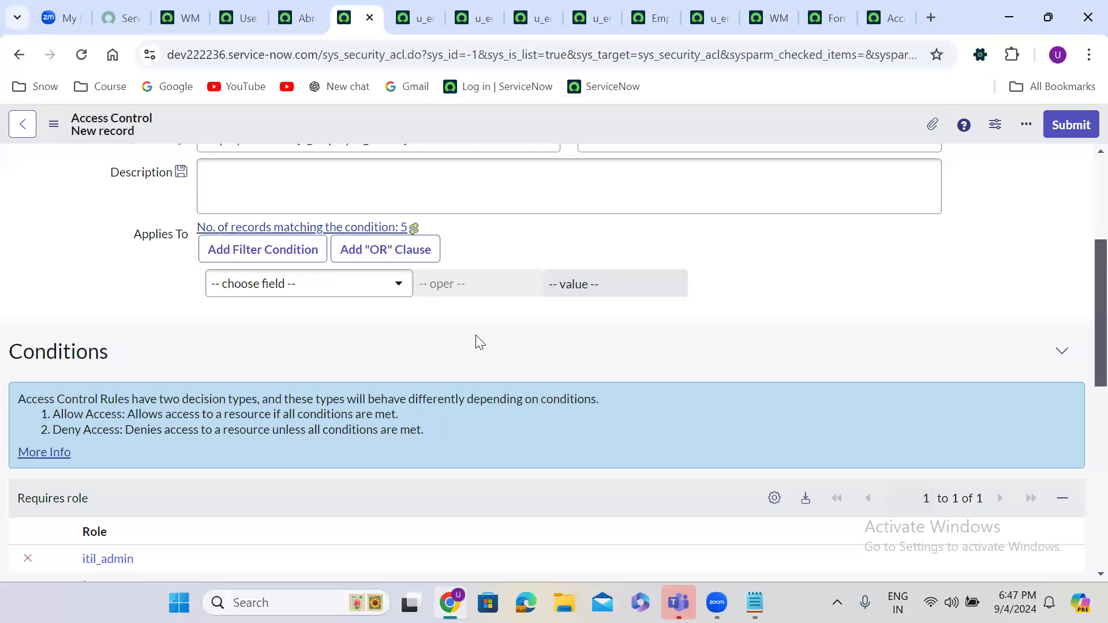
# Step: Save the u_employee_details.* read ACL, accept the security rules check, and review the form
pyautogui.scroll(4, 476, 340)
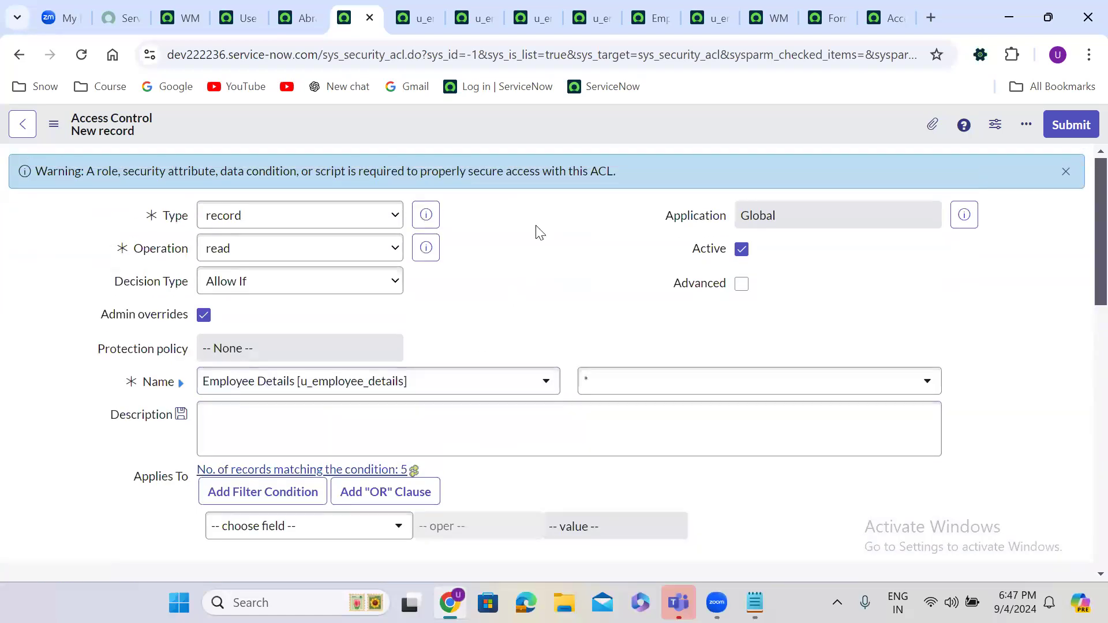
pyautogui.rightClick(484, 117)
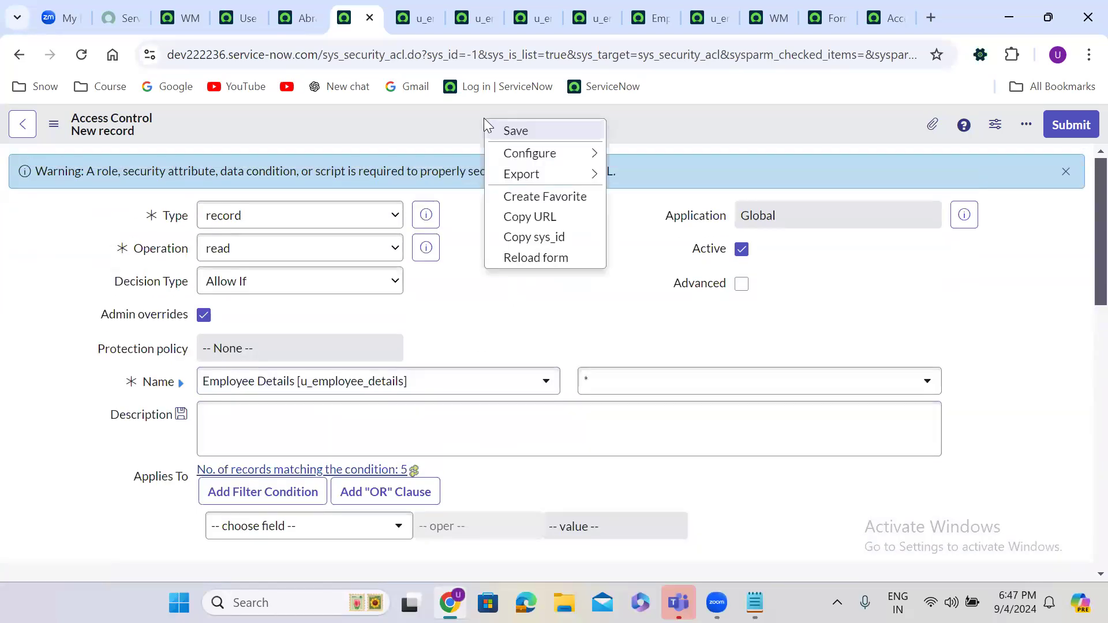
pyautogui.click(531, 131)
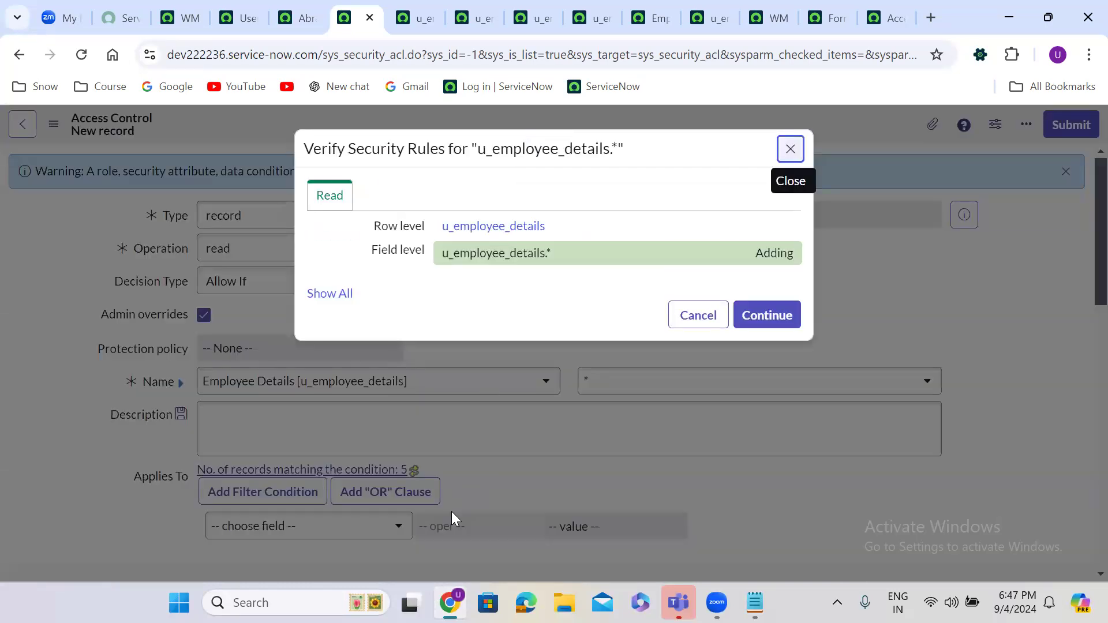
pyautogui.click(768, 315)
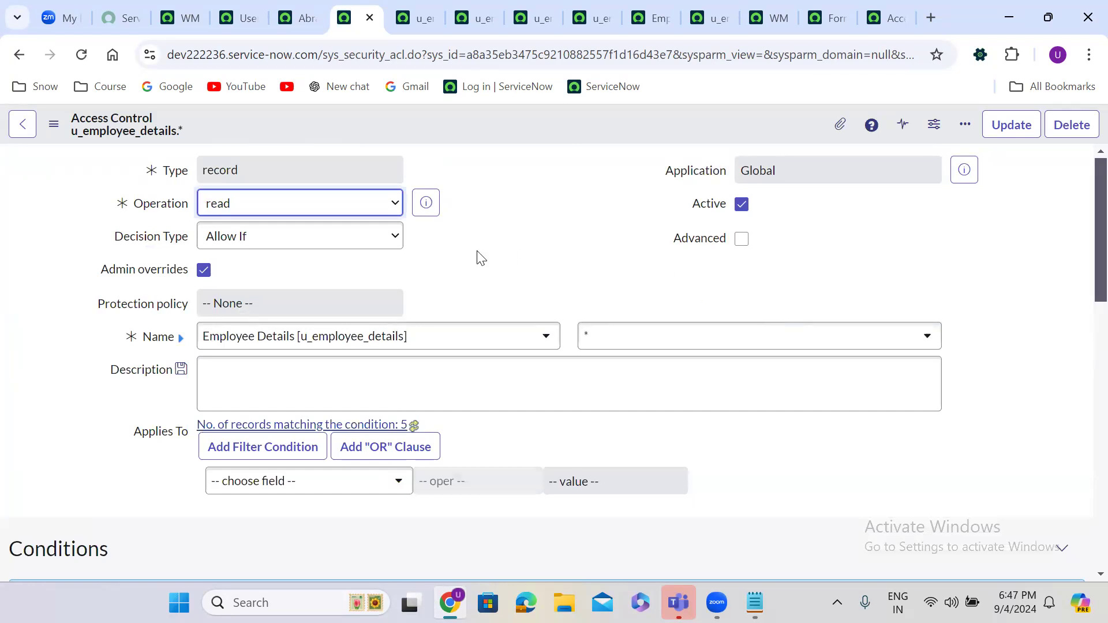
pyautogui.click(473, 218)
pyautogui.scroll(-3, 473, 218)
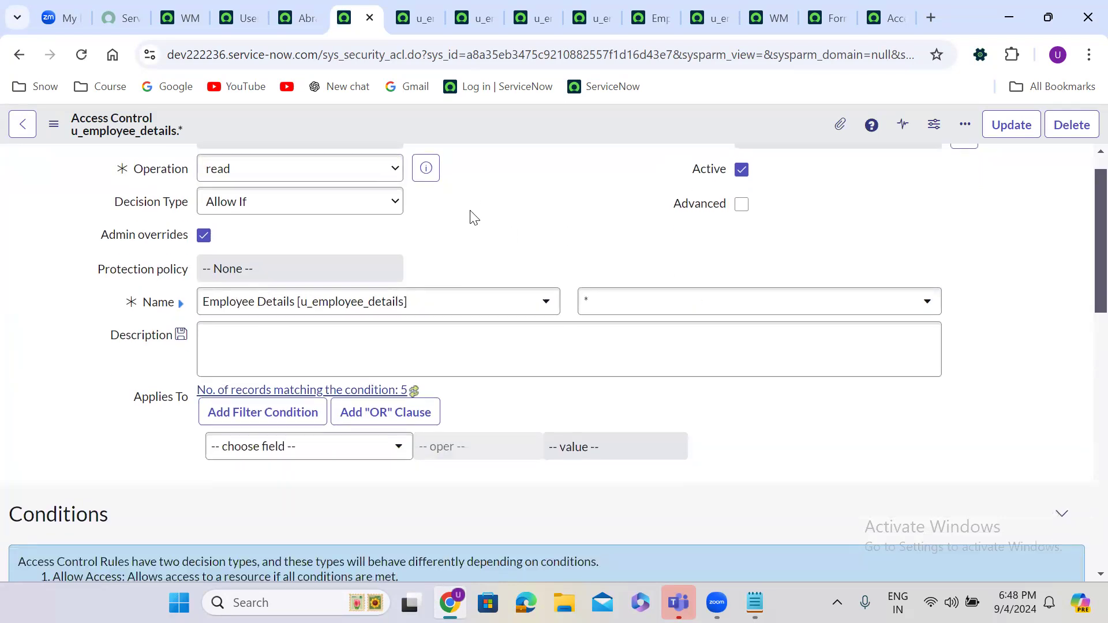
pyautogui.scroll(-5, 471, 212)
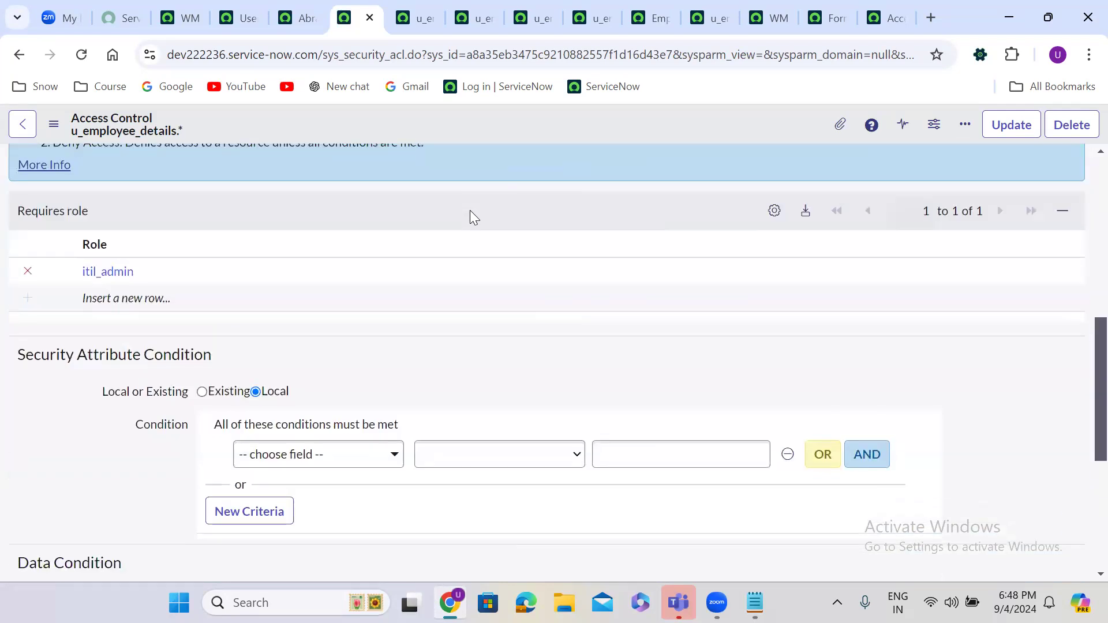
pyautogui.scroll(6, 471, 212)
pyautogui.scroll(2, 471, 212)
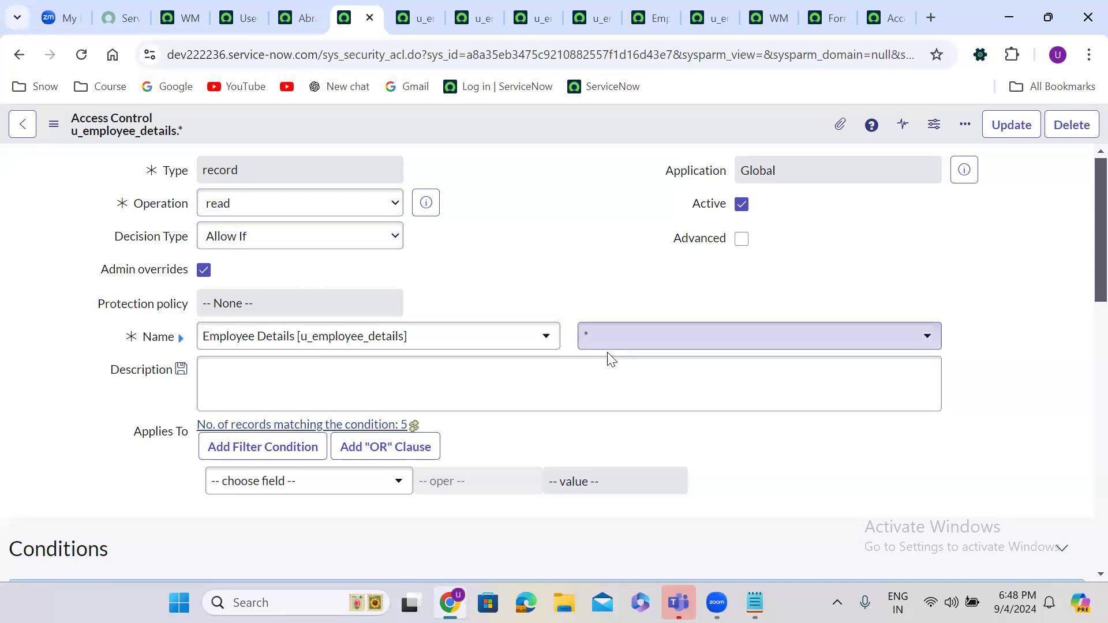
pyautogui.scroll(-6, 465, 283)
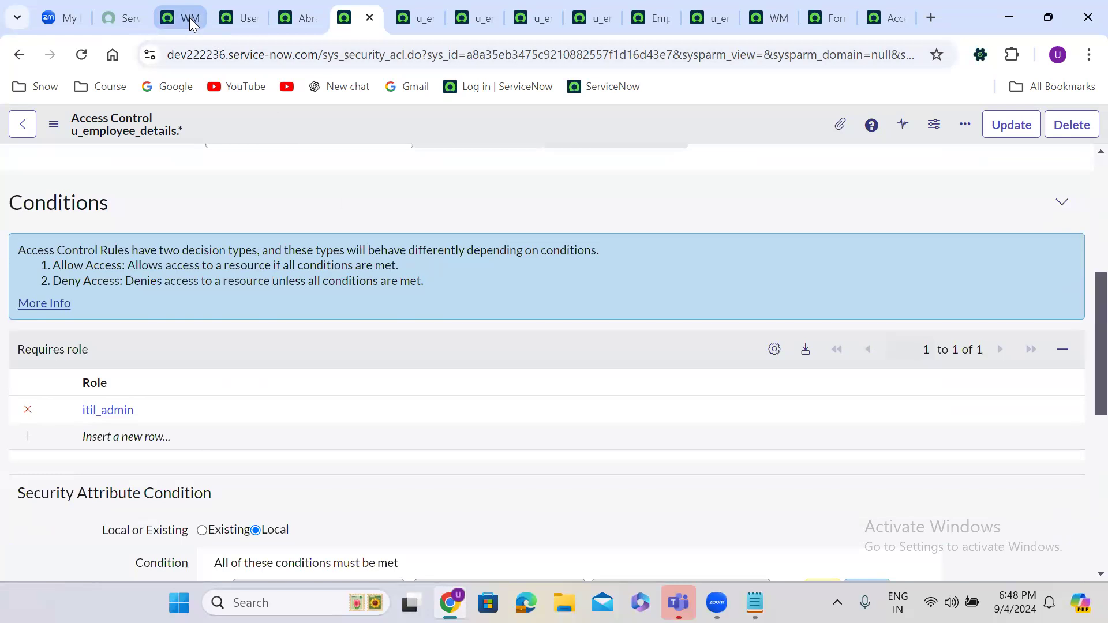
# Step: Open the test user's record and scroll through its 30 roles, including itil_admin
pyautogui.click(295, 20)
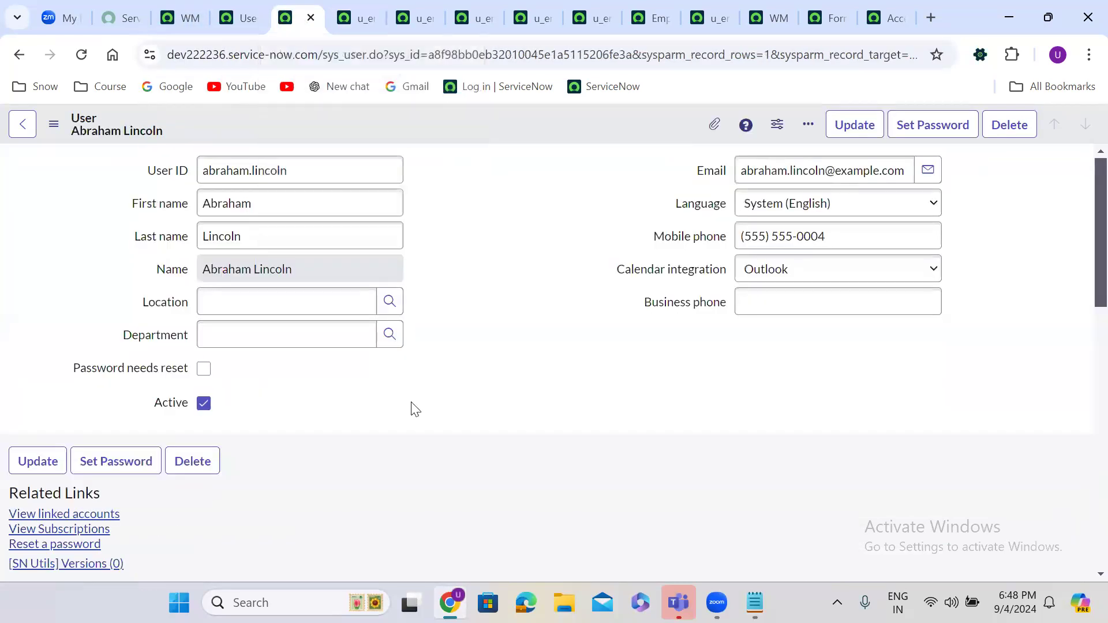
pyautogui.scroll(-8, 414, 409)
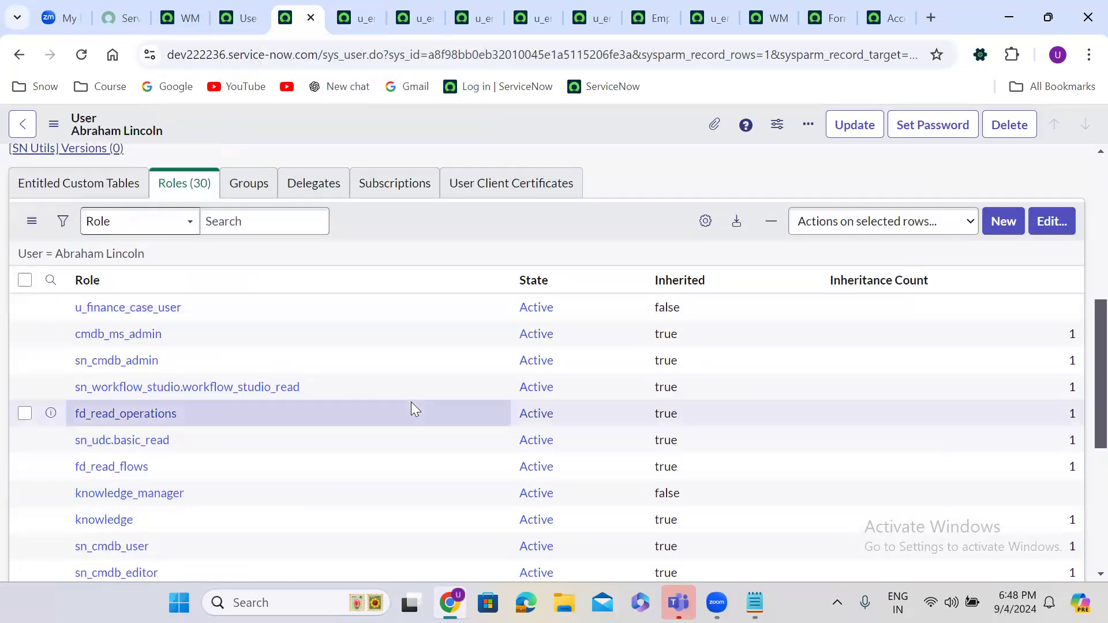
pyautogui.scroll(-4, 412, 406)
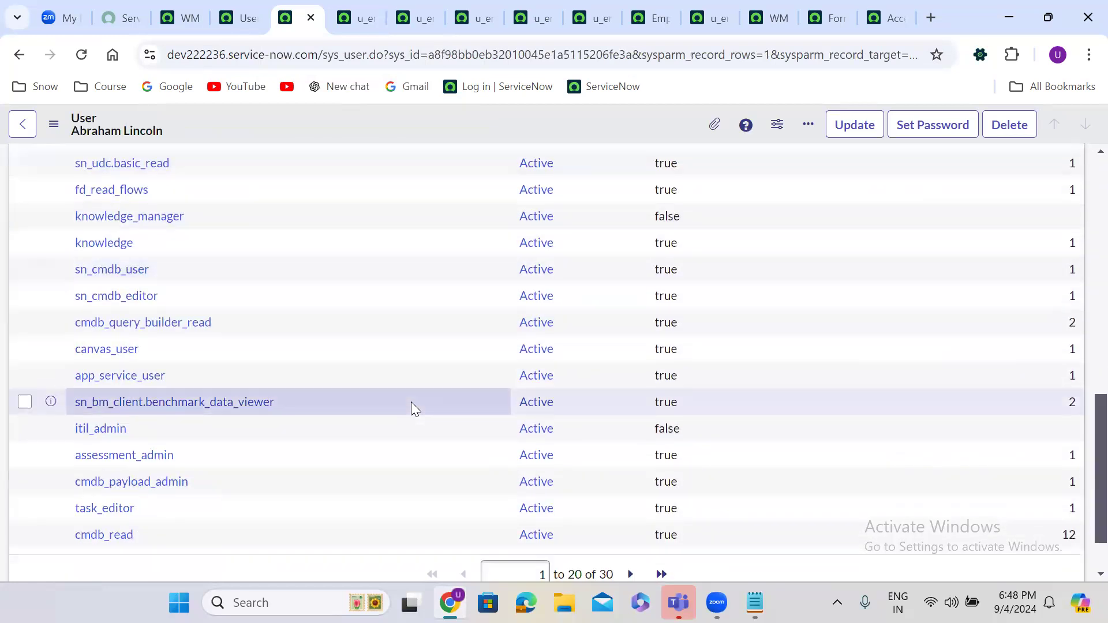
pyautogui.scroll(4, 411, 401)
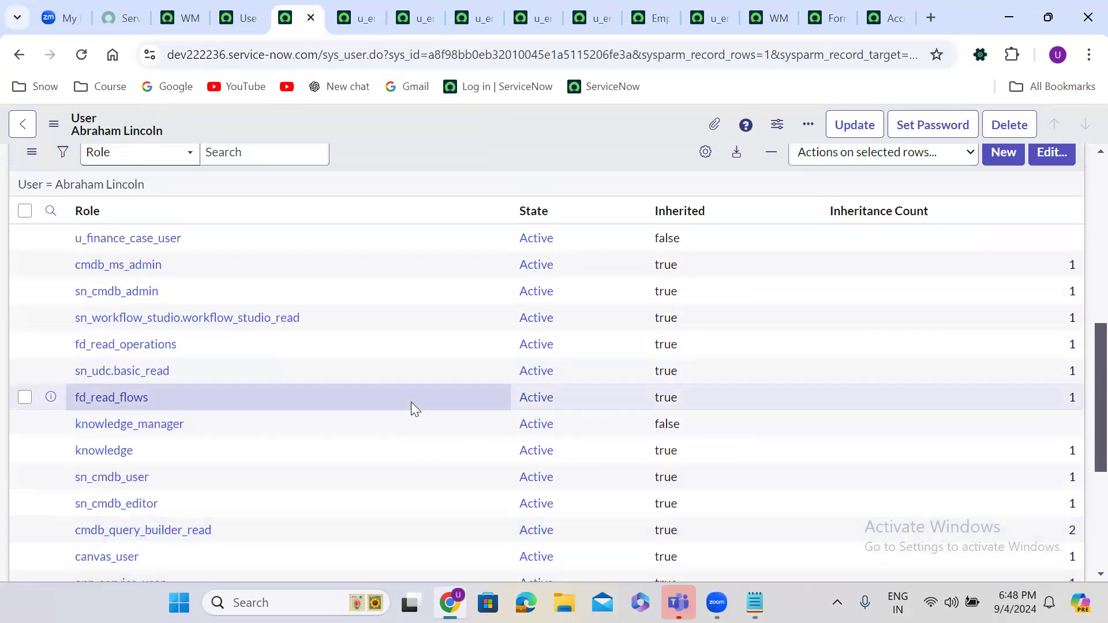
pyautogui.scroll(-5, 410, 401)
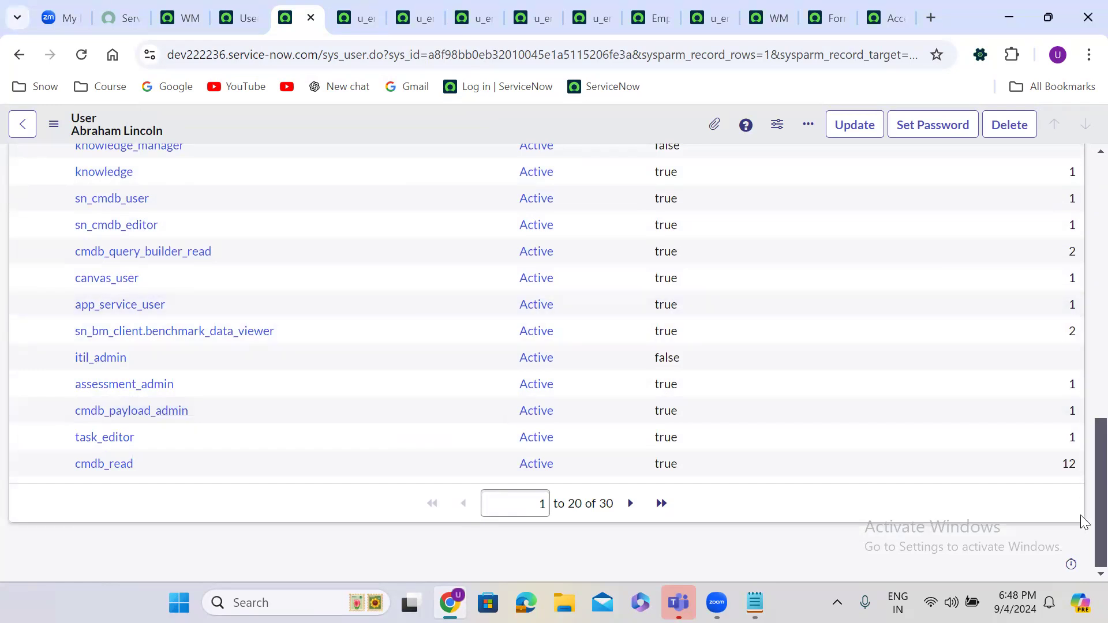
pyautogui.scroll(4, 1082, 456)
pyautogui.scroll(4, 1083, 437)
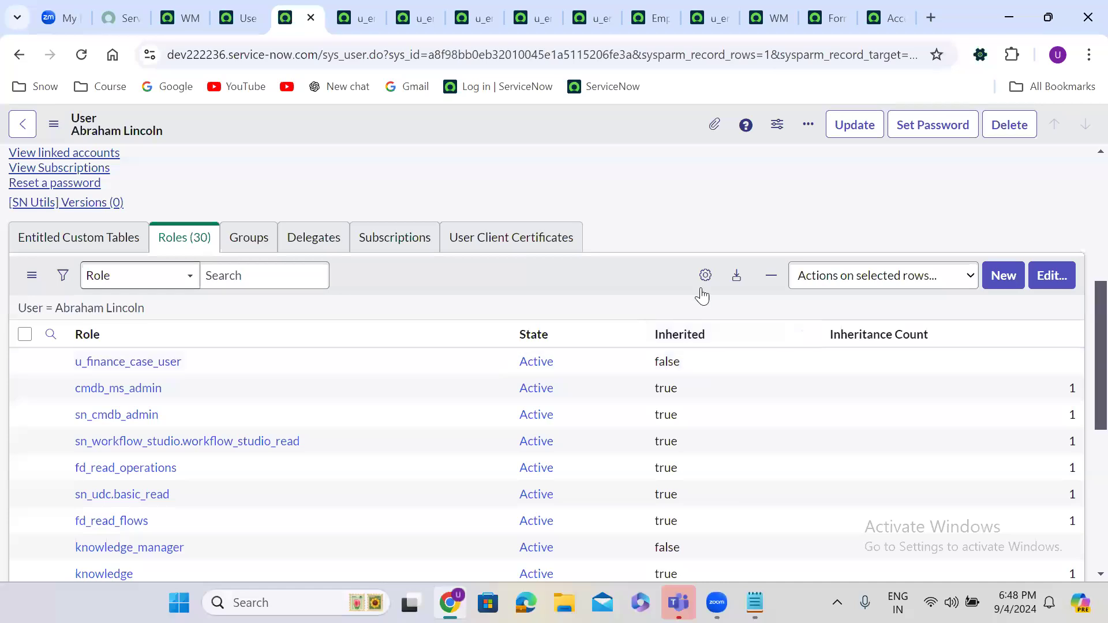
# Step: Swap the test user's itil_admin role for itil in the Roles list and save
pyautogui.click(1050, 276)
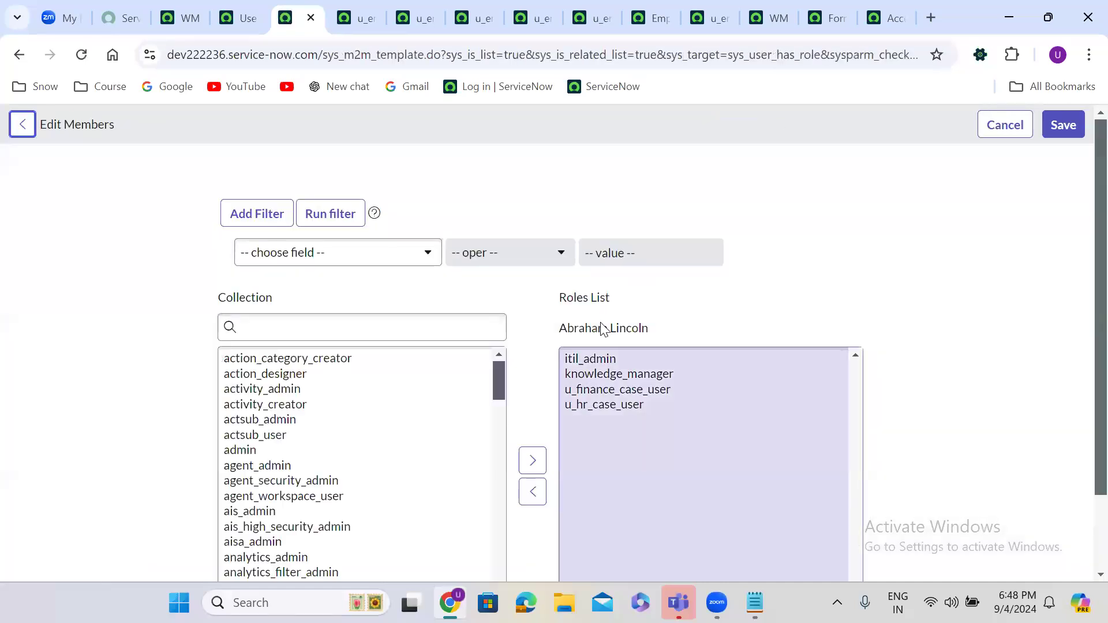
pyautogui.click(600, 358)
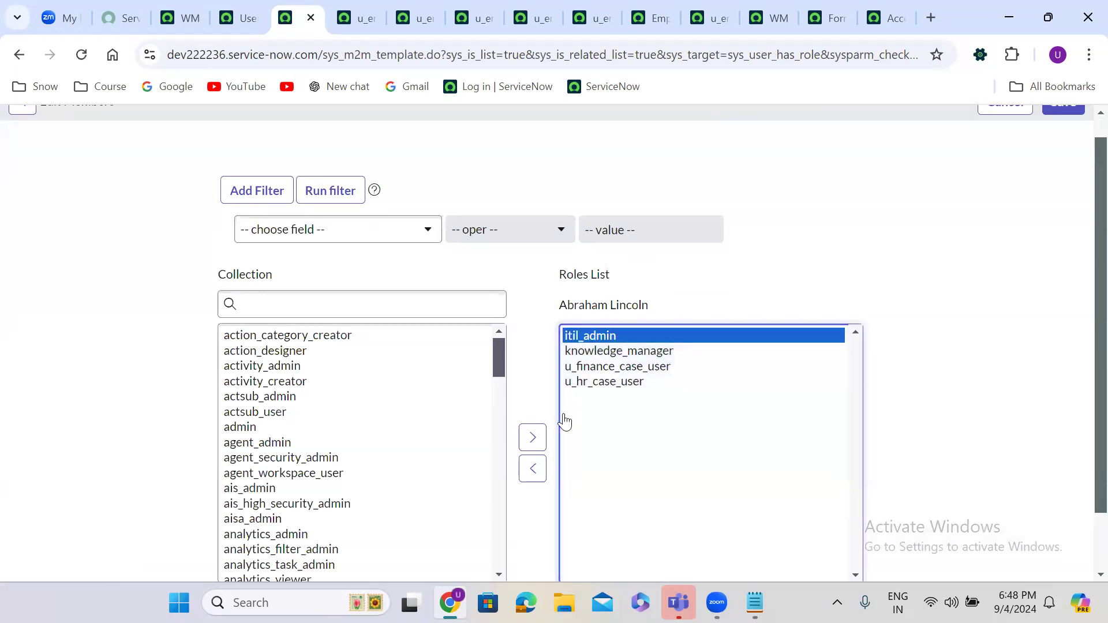
pyautogui.click(525, 468)
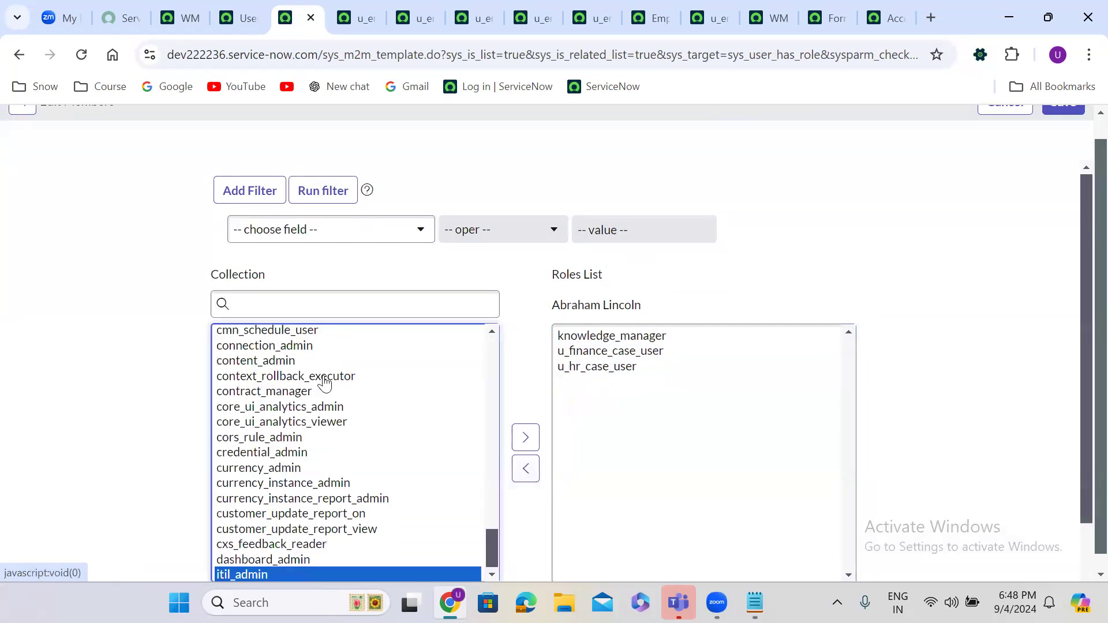
pyautogui.click(285, 367)
pyautogui.press('i')
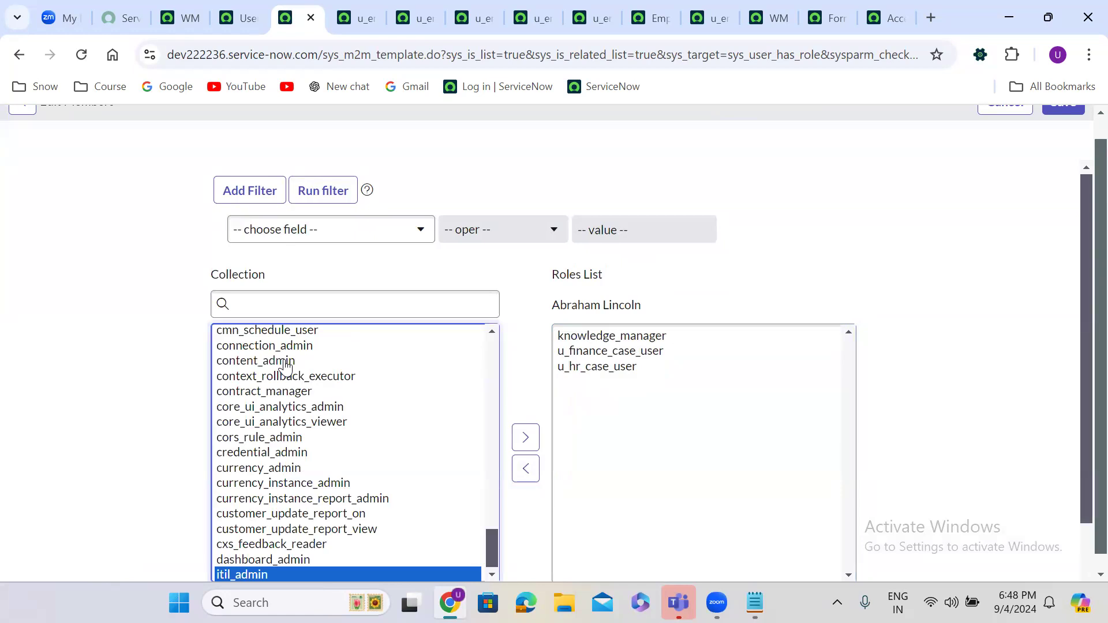
pyautogui.press('b')
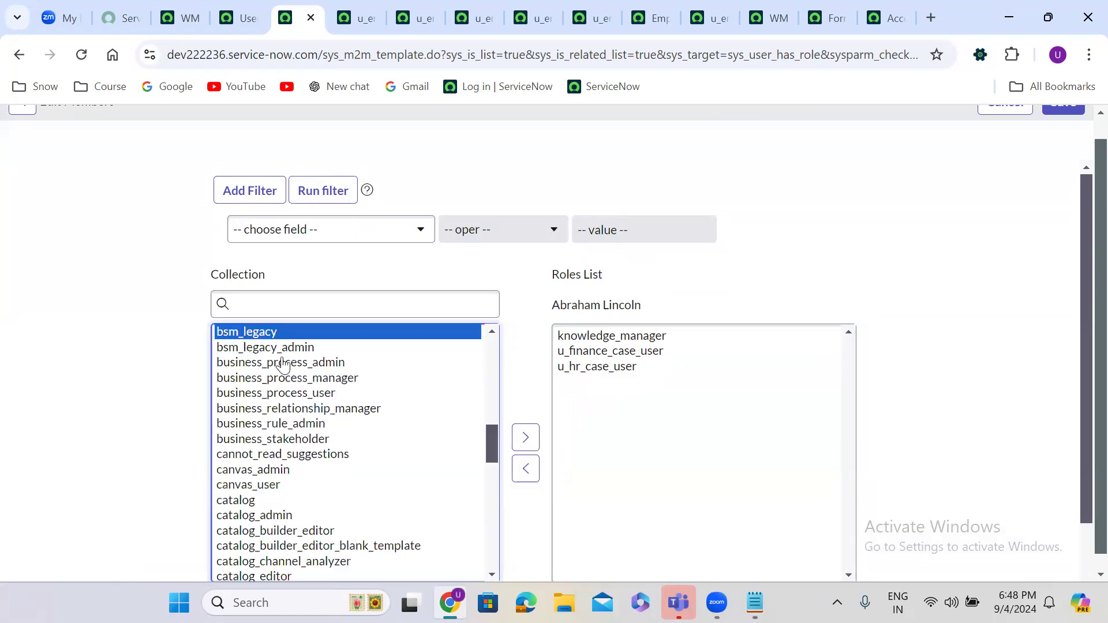
pyautogui.click(330, 309)
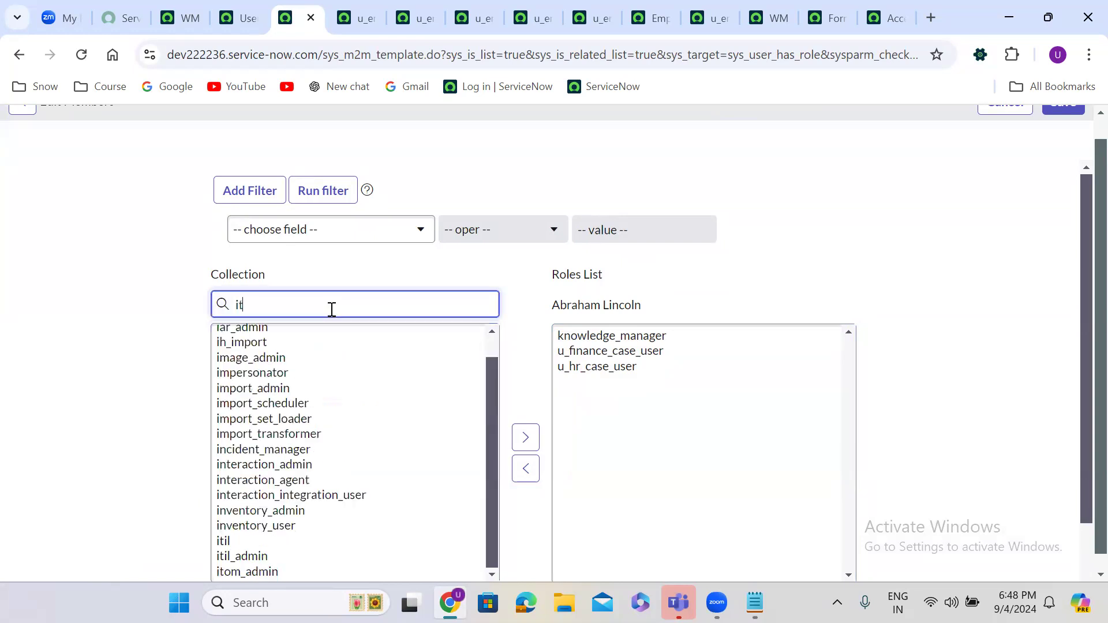
pyautogui.click(240, 335)
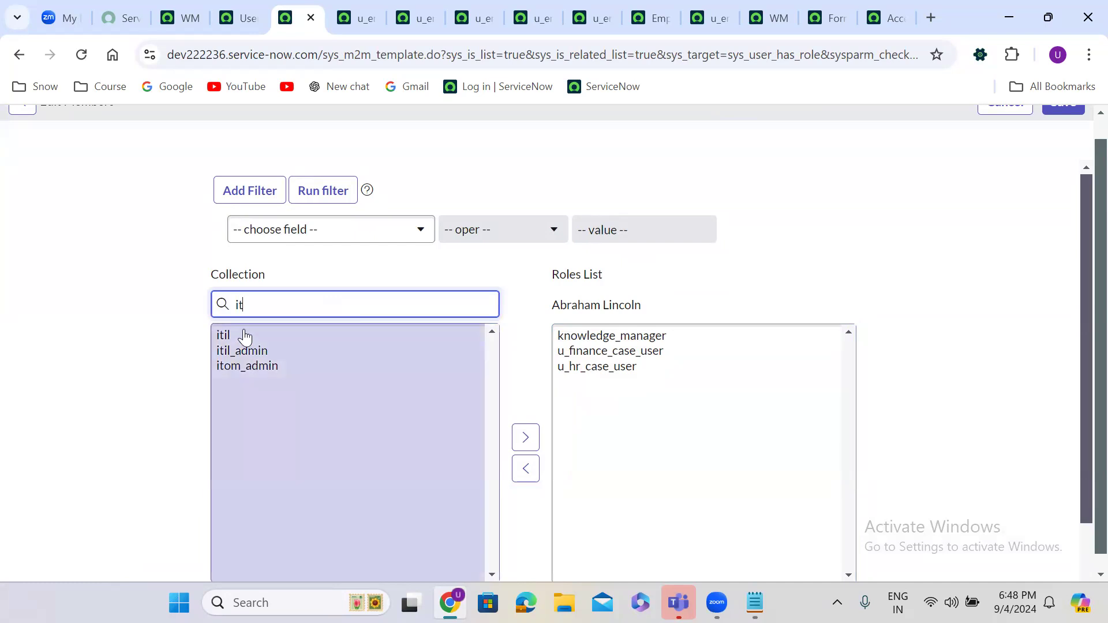
pyautogui.click(525, 440)
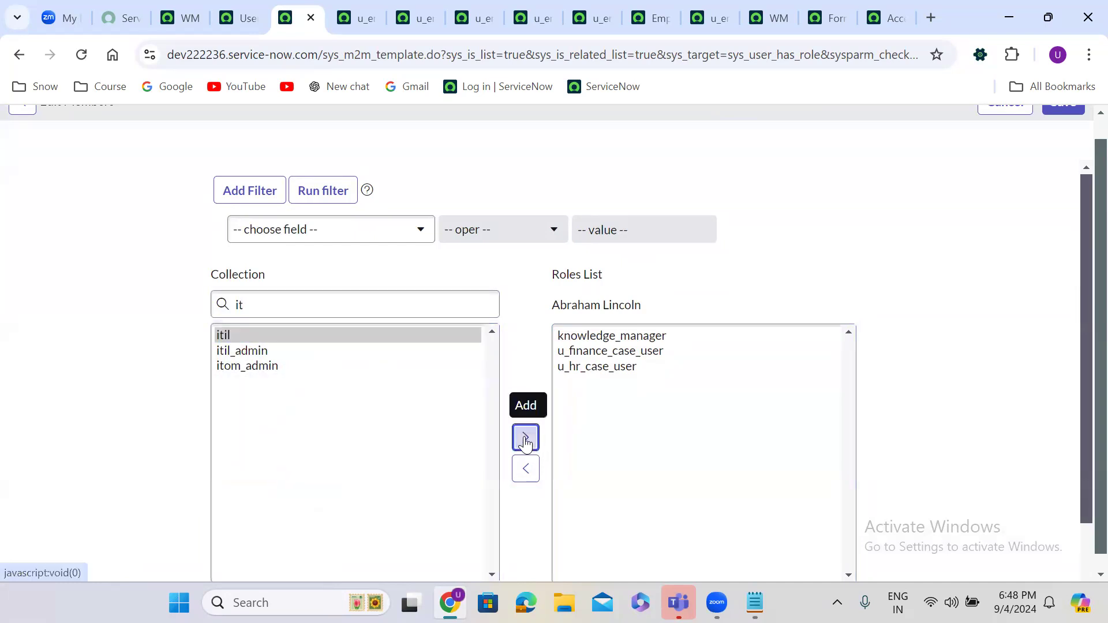
pyautogui.scroll(1, 1084, 144)
pyautogui.click(1066, 126)
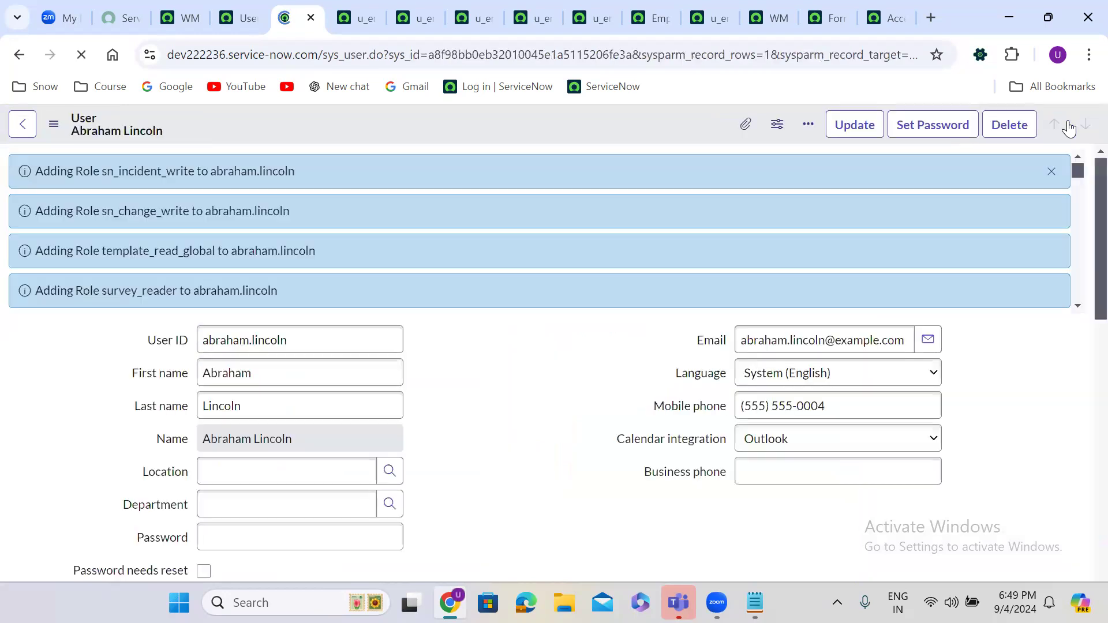
# Step: Dismiss the role-added messages and check the Employee Details list before returning to the workspace
pyautogui.click(1051, 173)
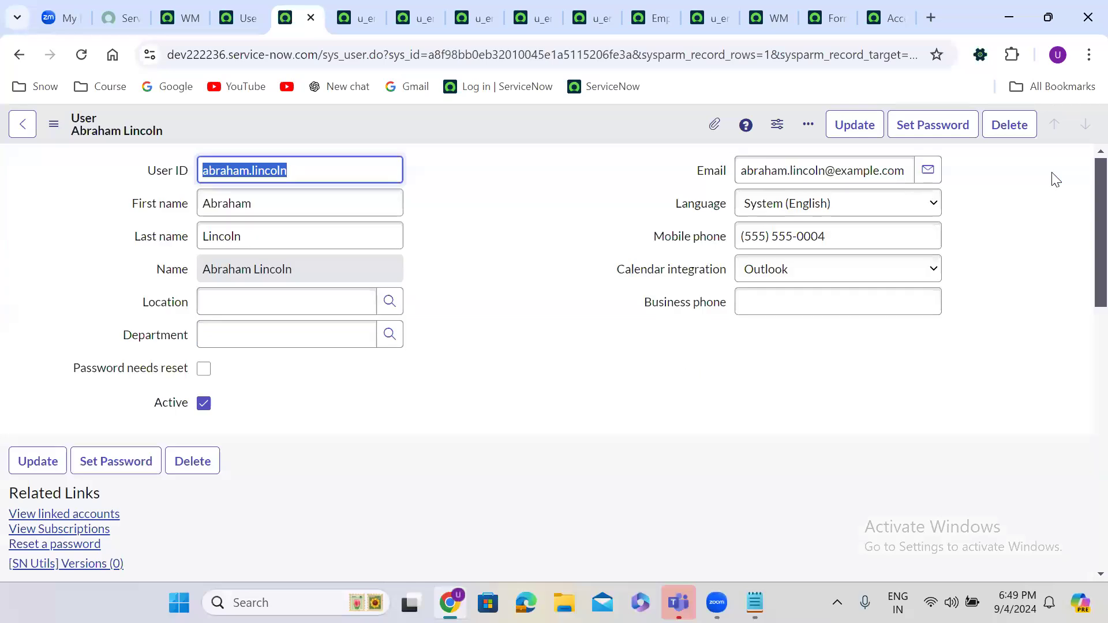
pyautogui.click(502, 191)
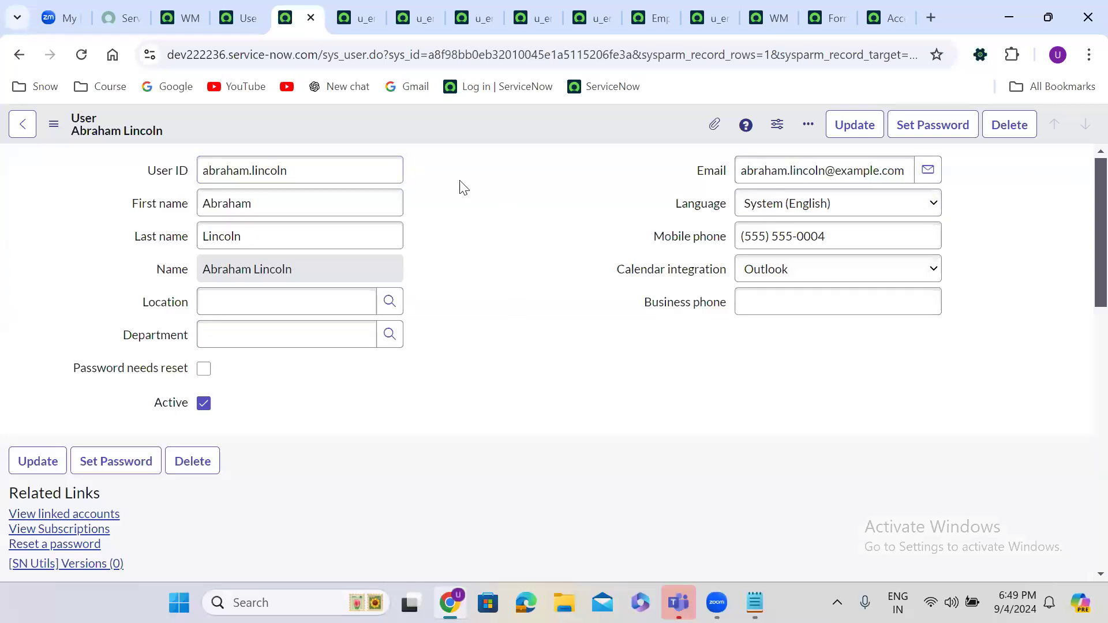
pyautogui.click(642, 8)
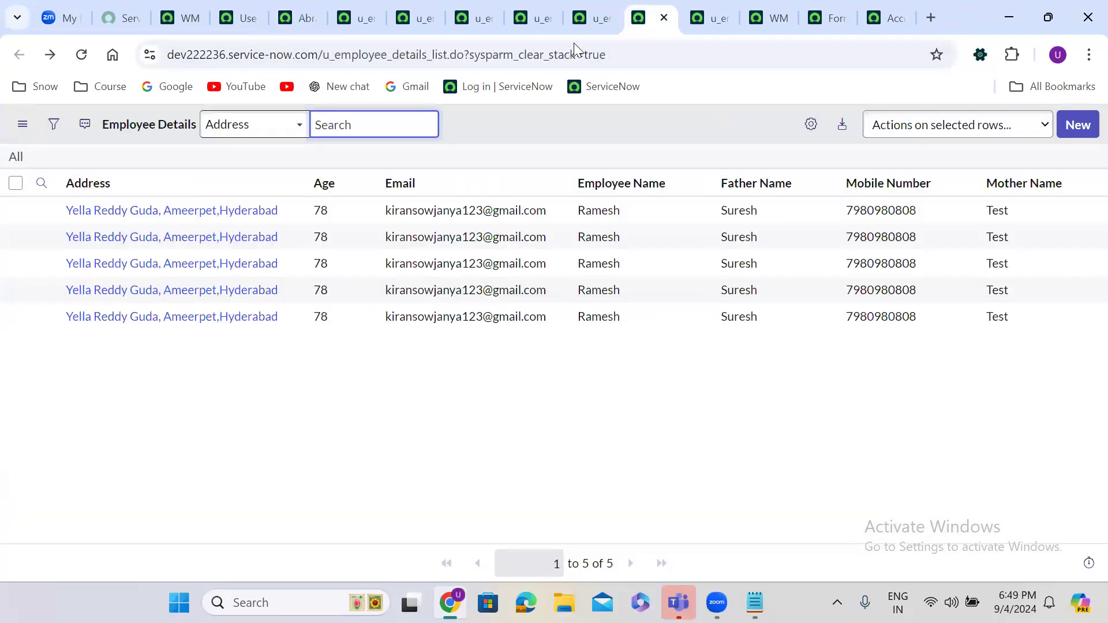
pyautogui.click(179, 18)
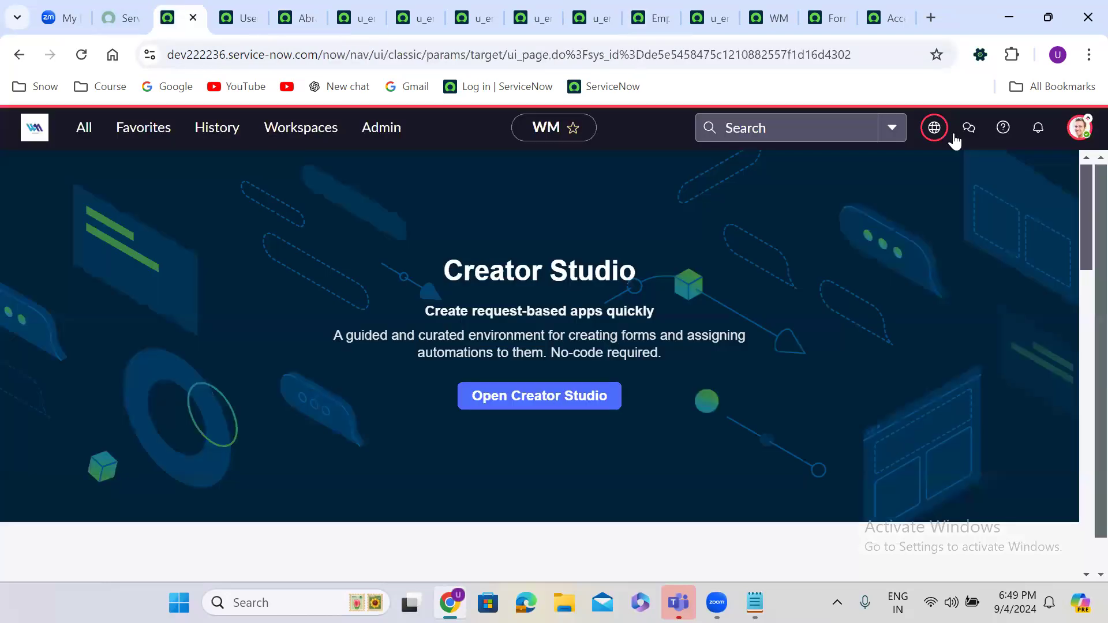
# Step: Impersonate the test user and reload Employee Details, now blocked by security constraints
pyautogui.click(1078, 128)
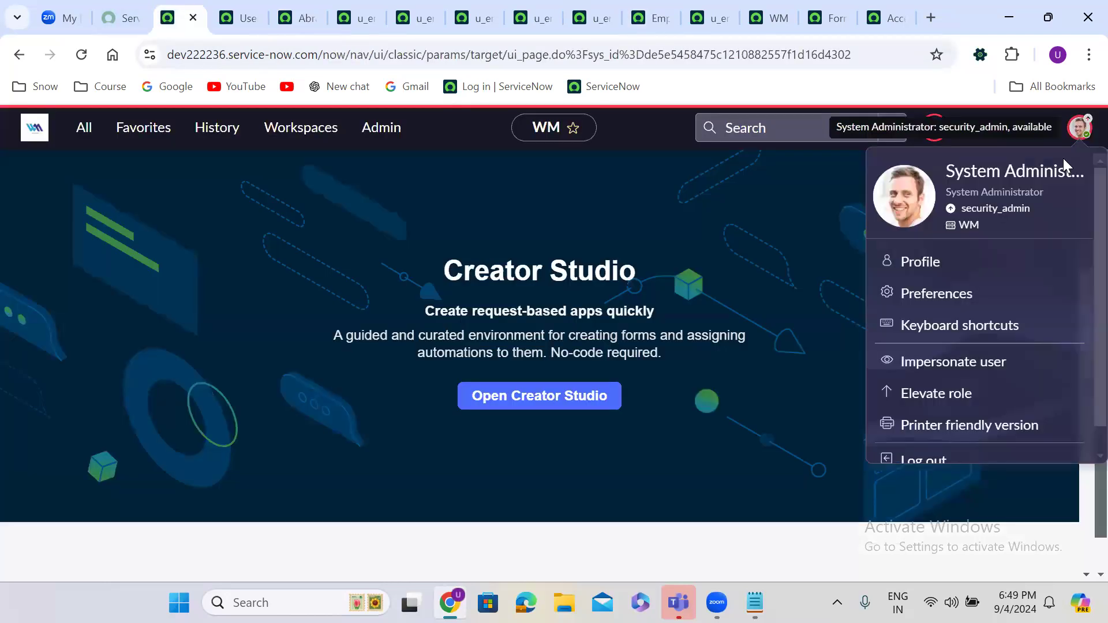
pyautogui.click(963, 368)
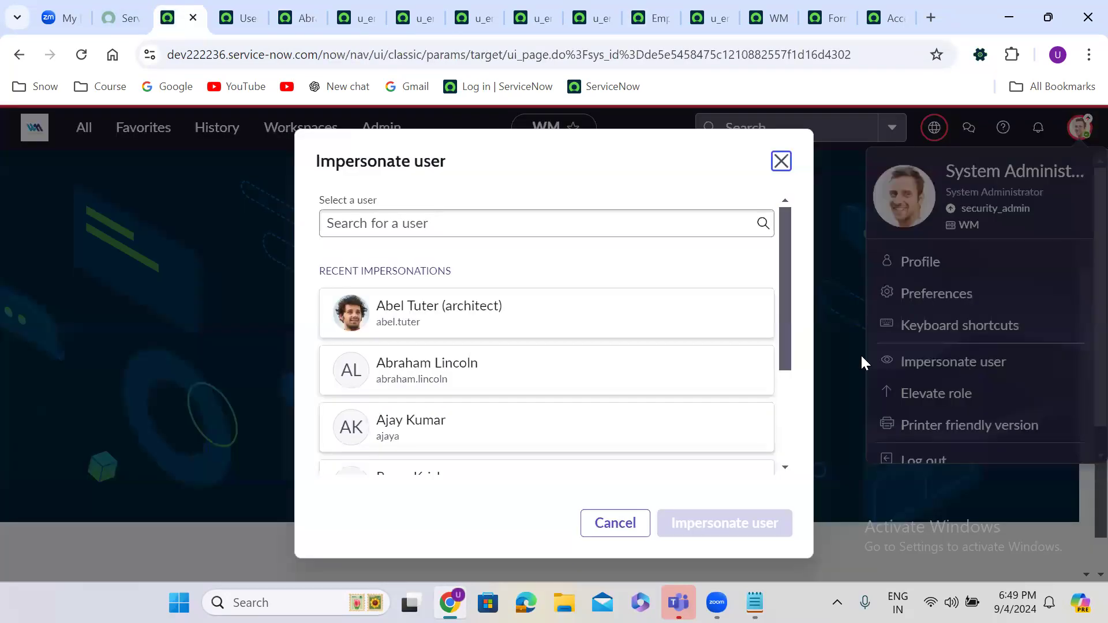
pyautogui.click(495, 372)
pyautogui.click(726, 517)
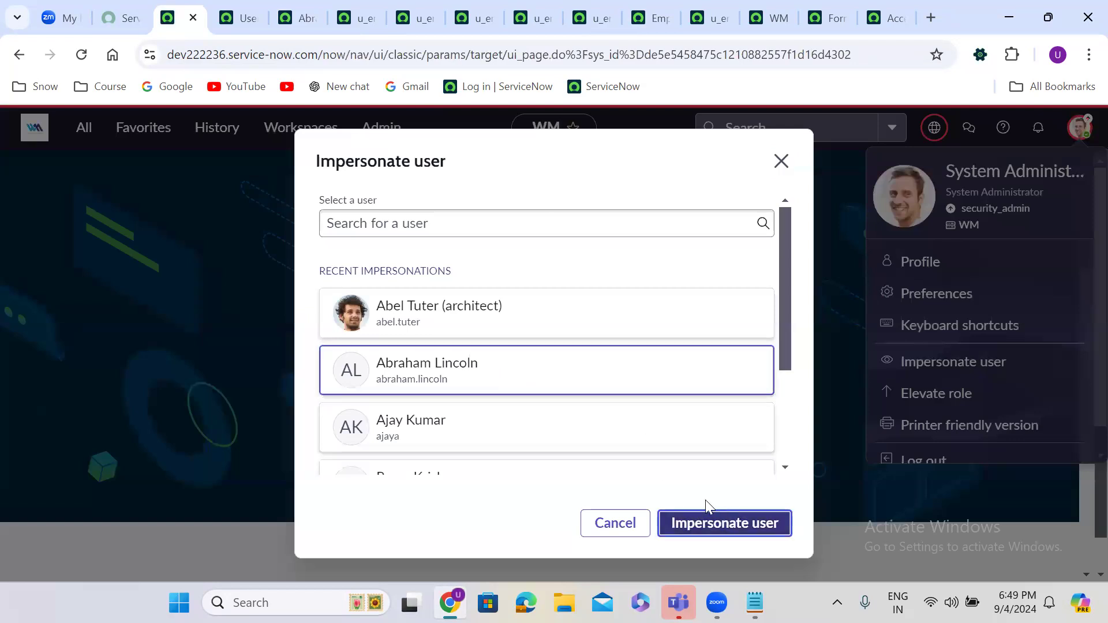
pyautogui.click(644, 19)
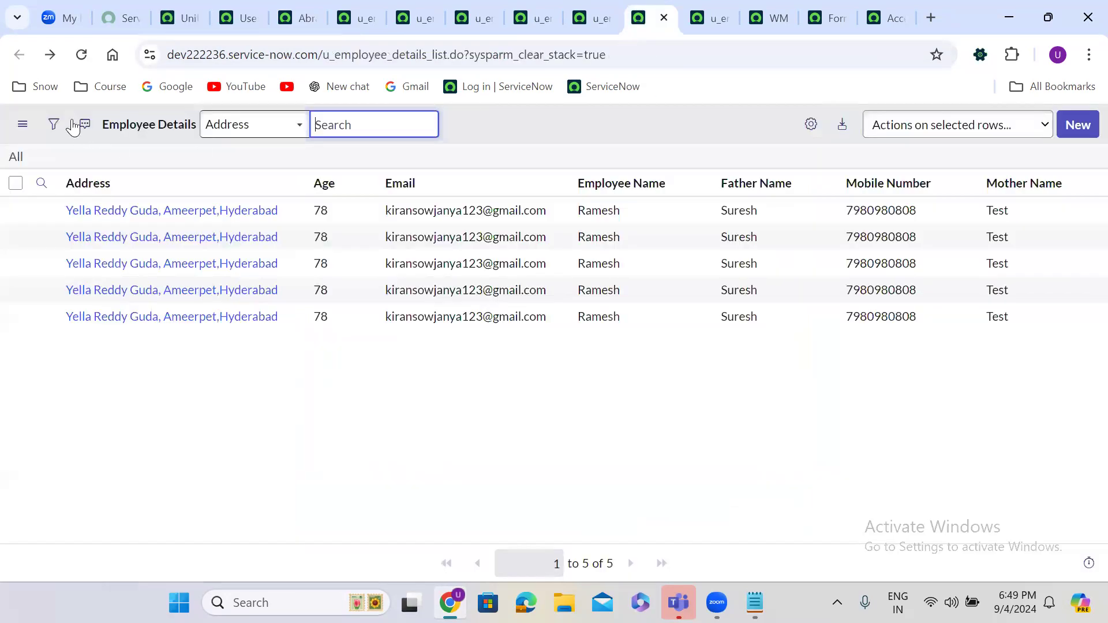
pyautogui.click(80, 56)
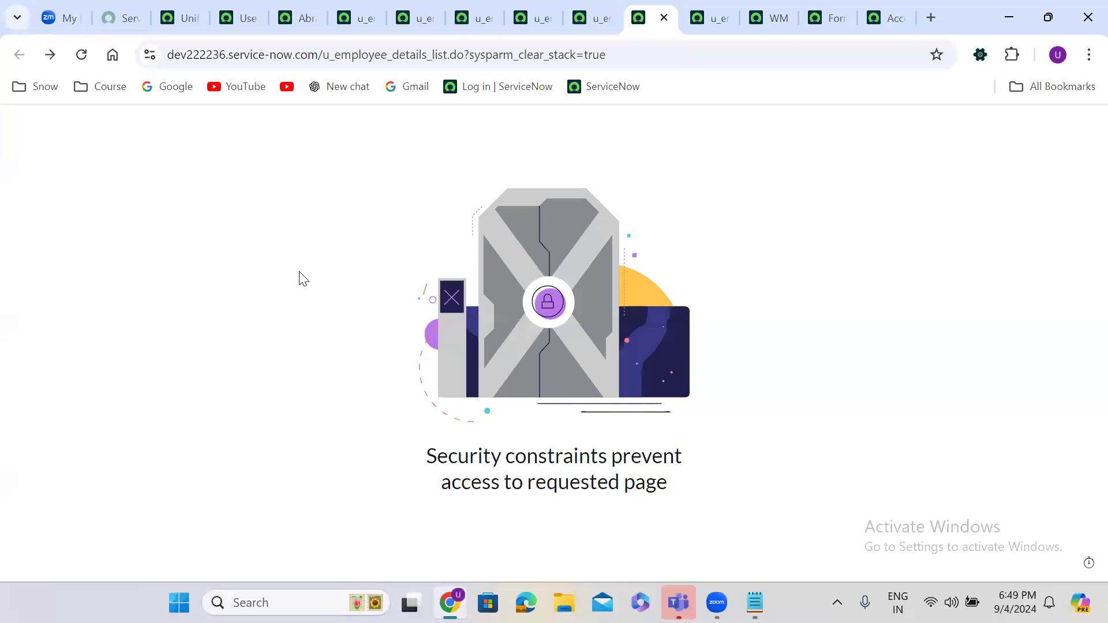
pyautogui.click(166, 5)
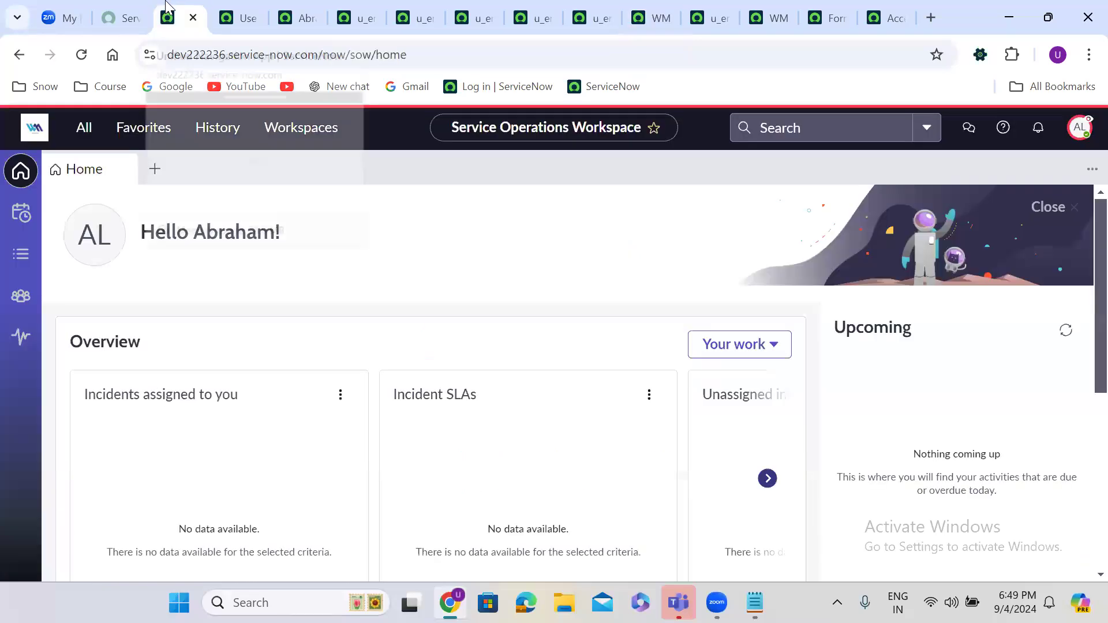
# Step: End the impersonation and open System Security > Access Control (ACL) by filtering 'access cont'
pyautogui.click(1079, 130)
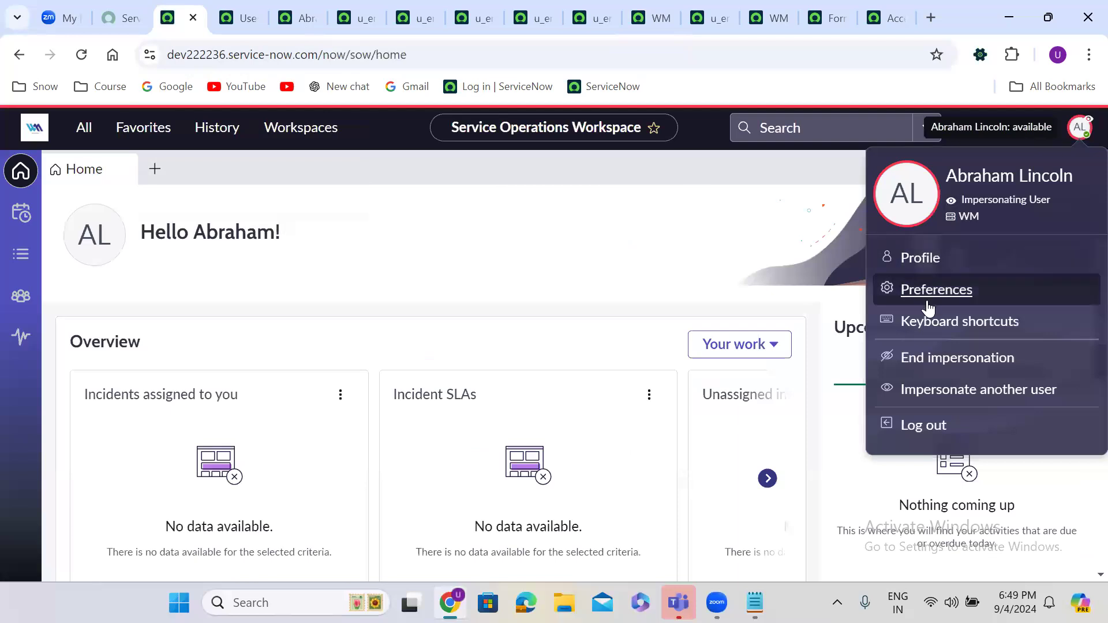
pyautogui.click(936, 356)
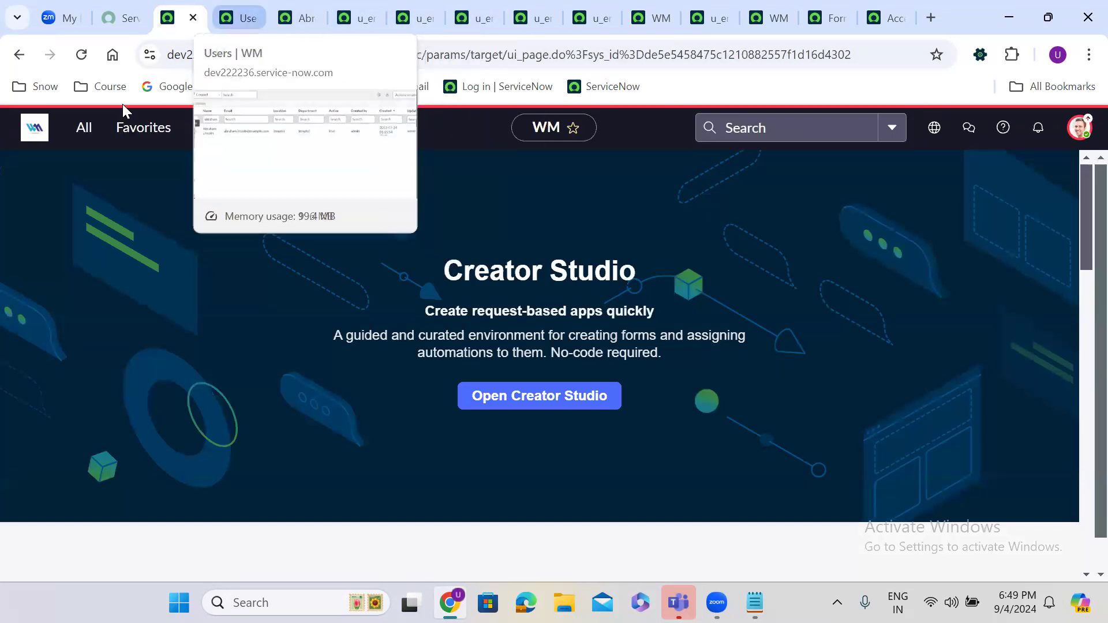
pyautogui.click(85, 126)
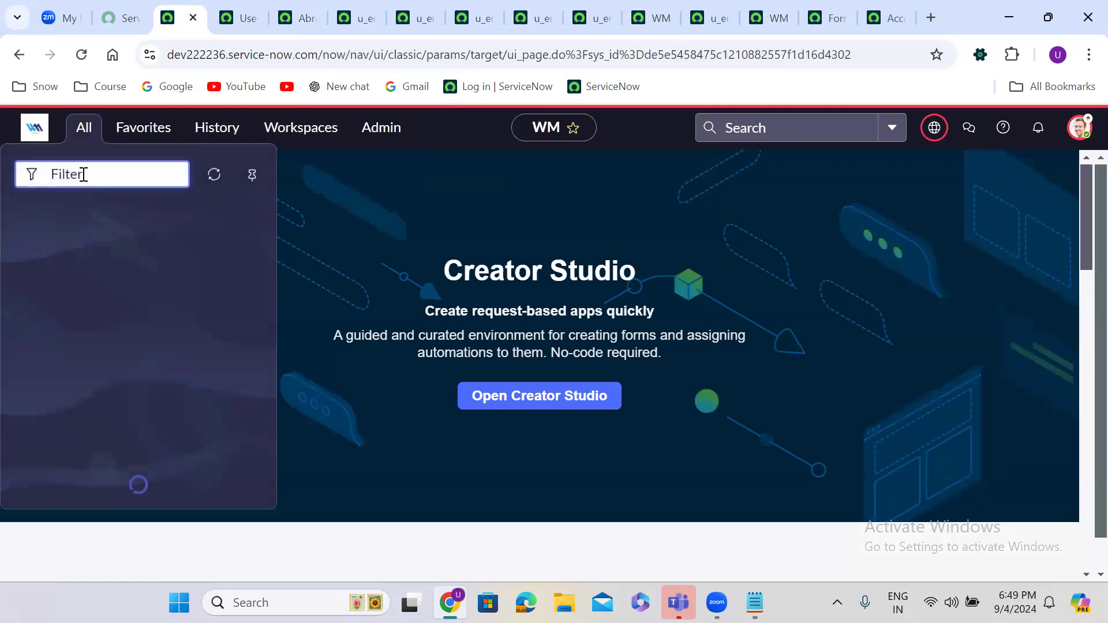
pyautogui.write('access cont')
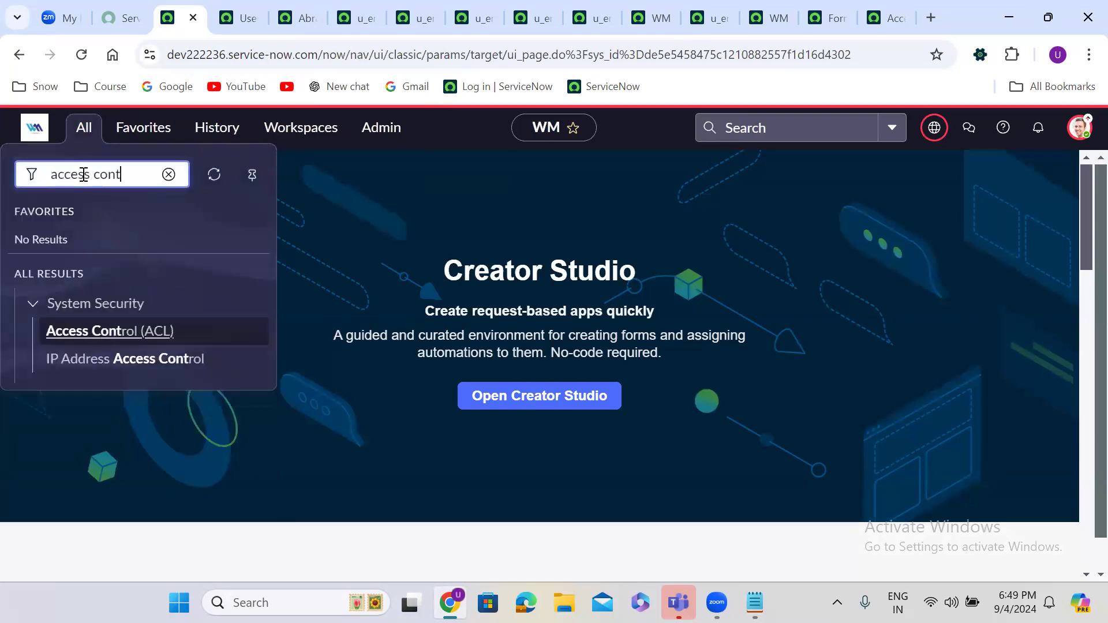
pyautogui.click(93, 330)
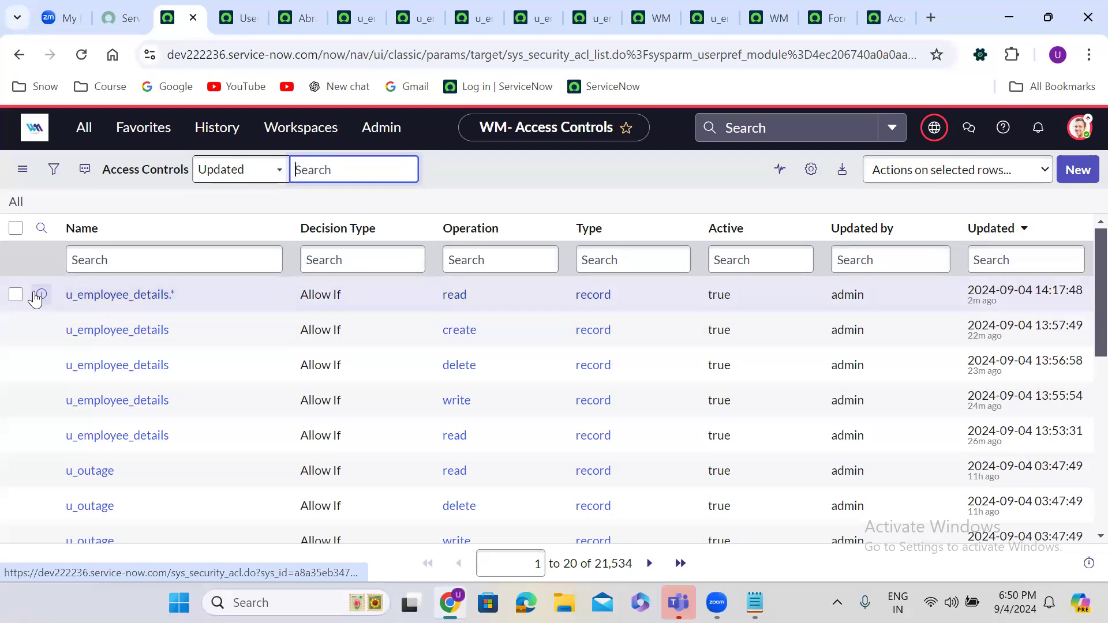
# Step: Open the u_employee_details.* read ACL in a new tab, review it, and return to the list
pyautogui.rightClick(41, 294)
pyautogui.click(109, 311)
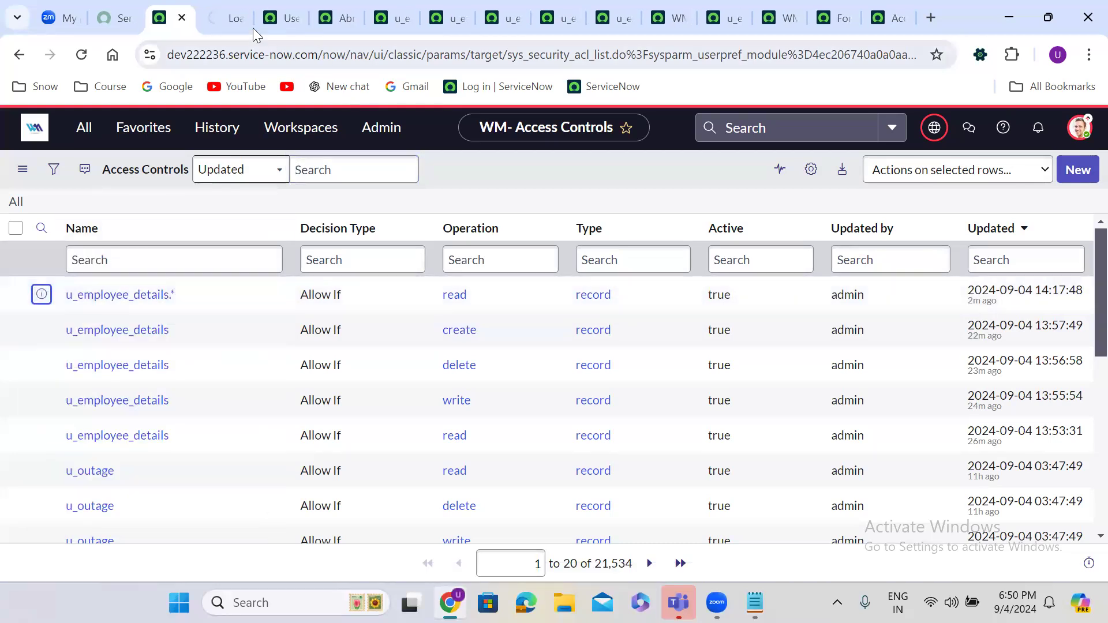
pyautogui.click(222, 7)
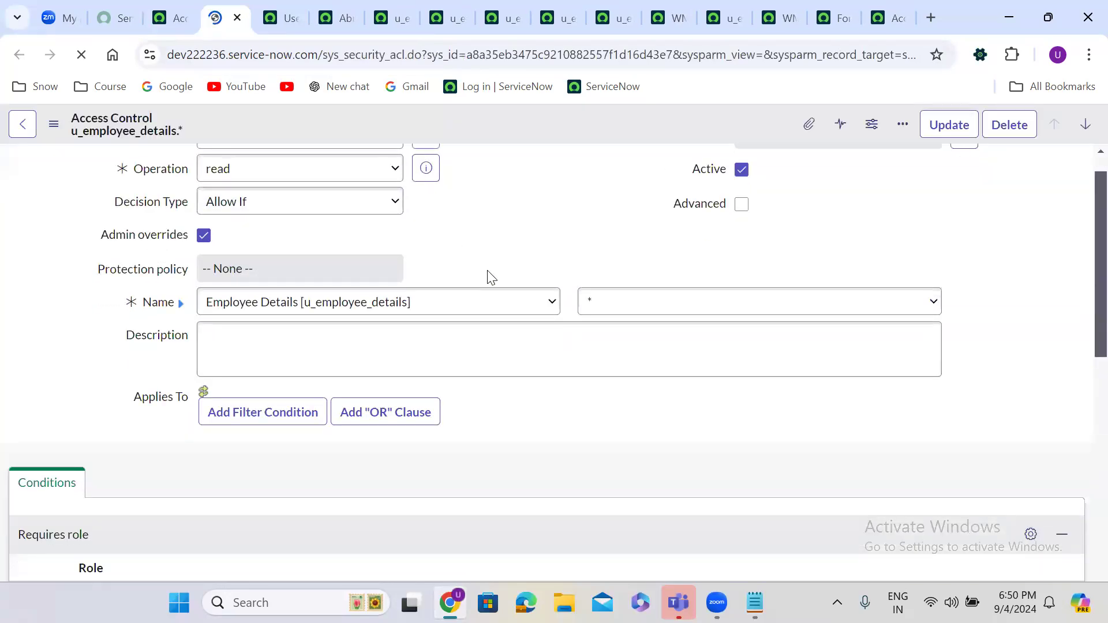
pyautogui.scroll(-4, 525, 352)
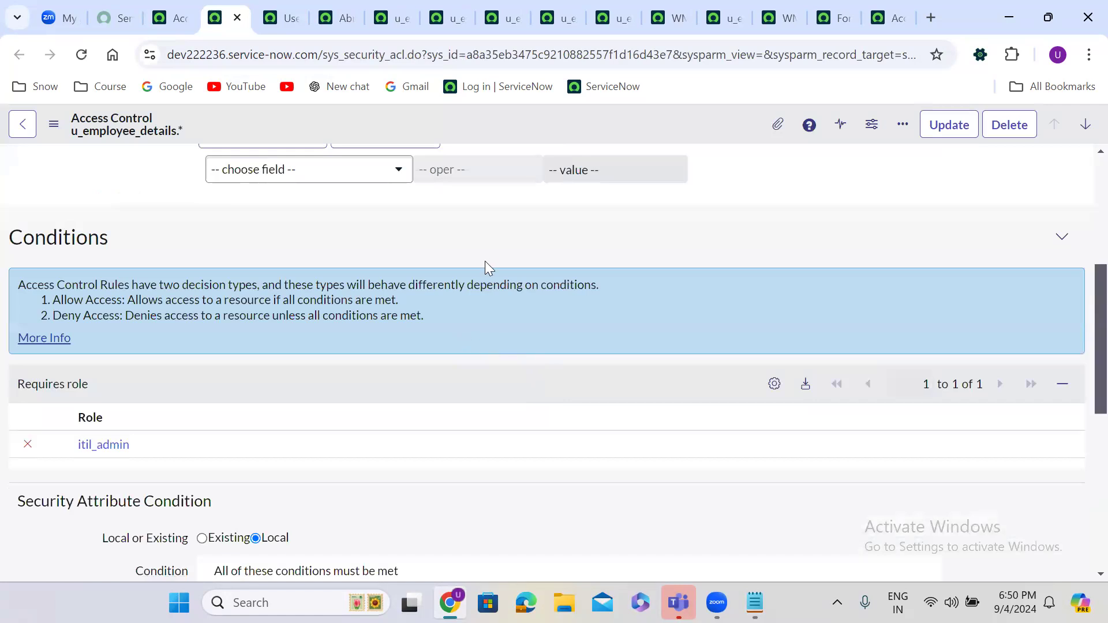
pyautogui.scroll(5, 481, 219)
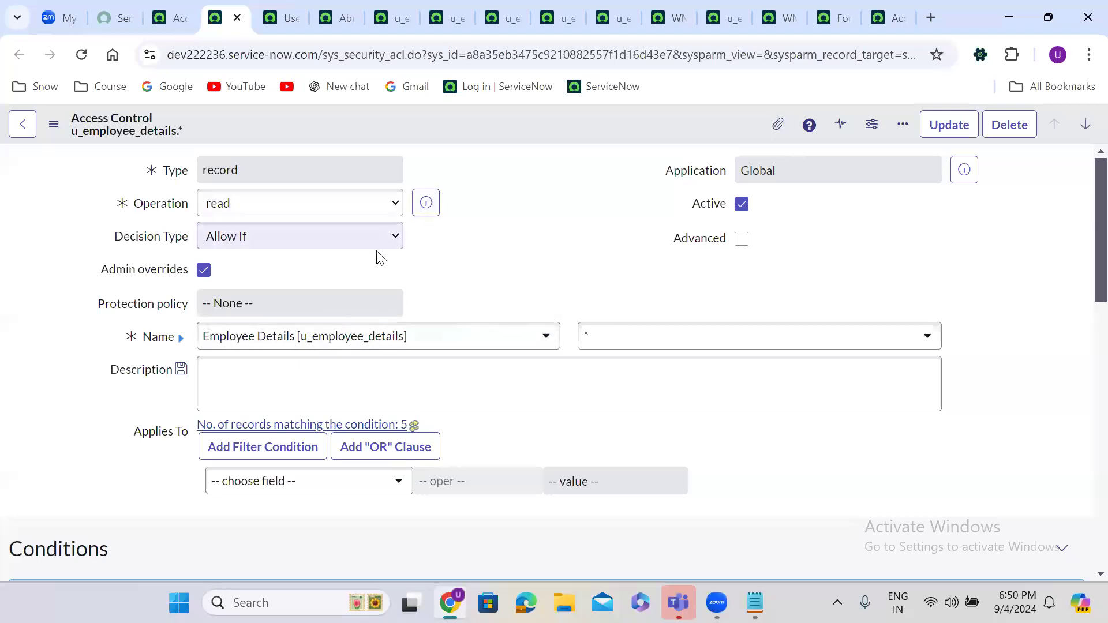
pyautogui.click(166, 18)
pyautogui.click(1079, 127)
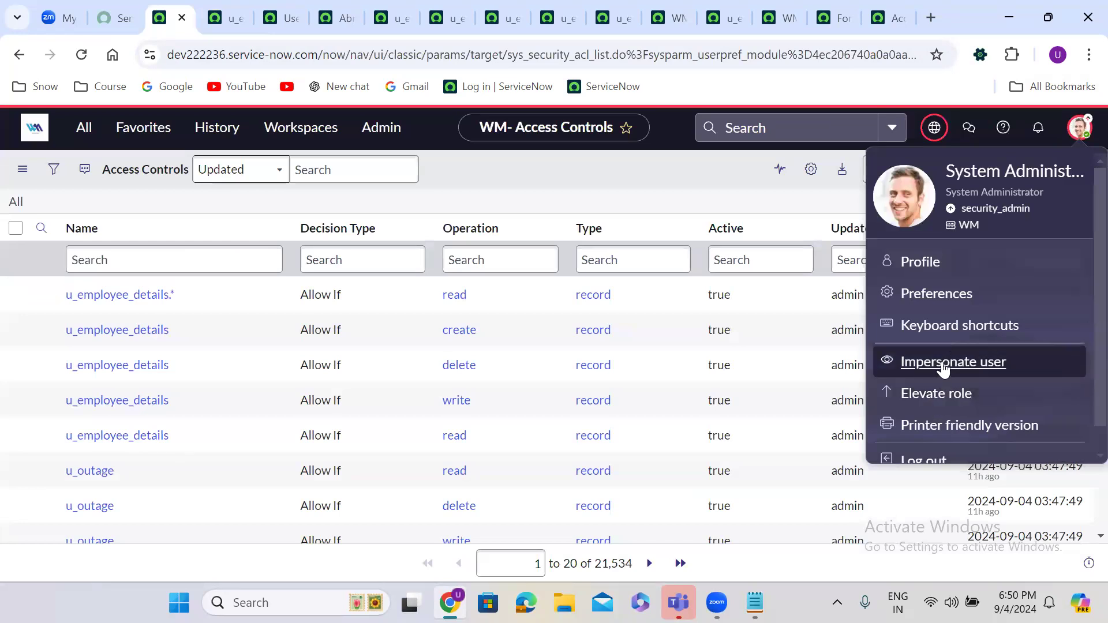
# Step: Impersonate the recent user, confirm Employee Details is blocked, then end the impersonation
pyautogui.click(943, 364)
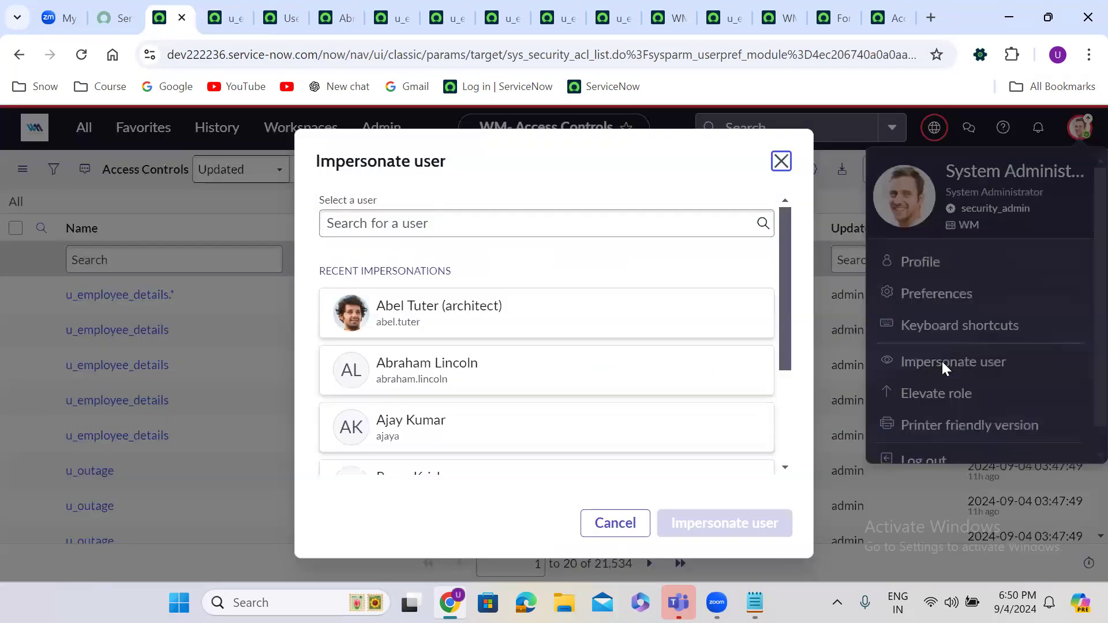
pyautogui.click(457, 370)
pyautogui.click(732, 527)
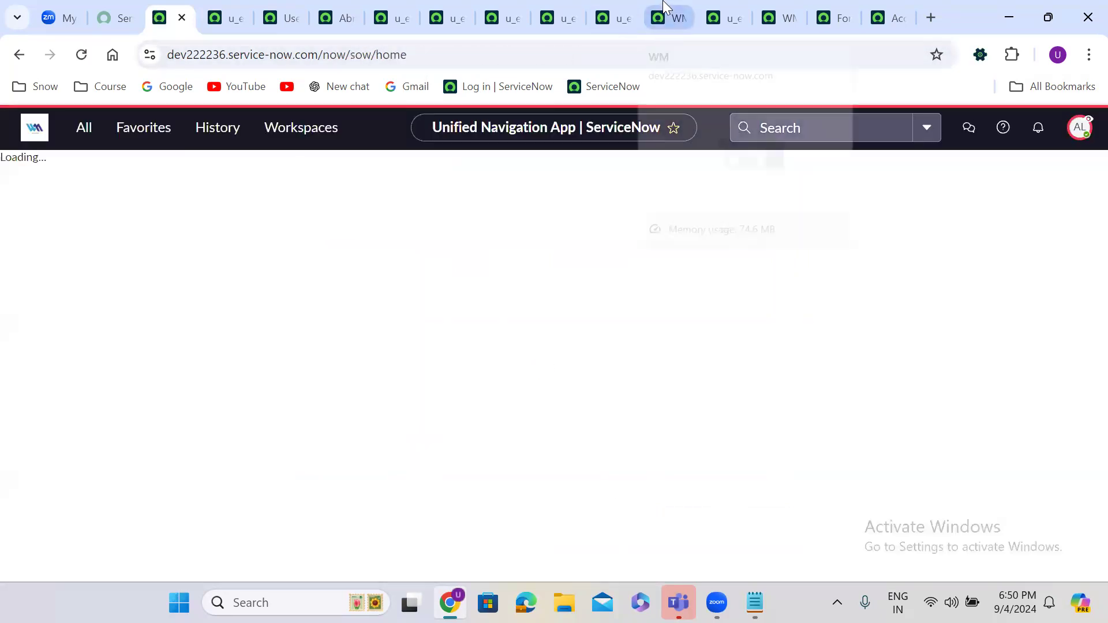
pyautogui.click(665, 14)
pyautogui.click(80, 55)
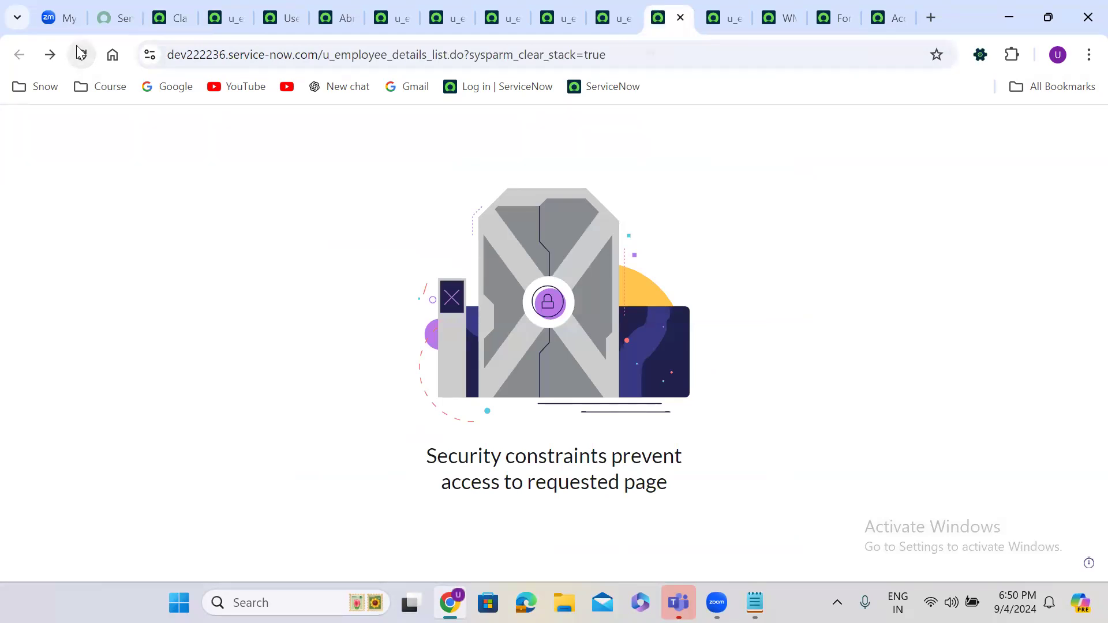
pyautogui.click(170, 18)
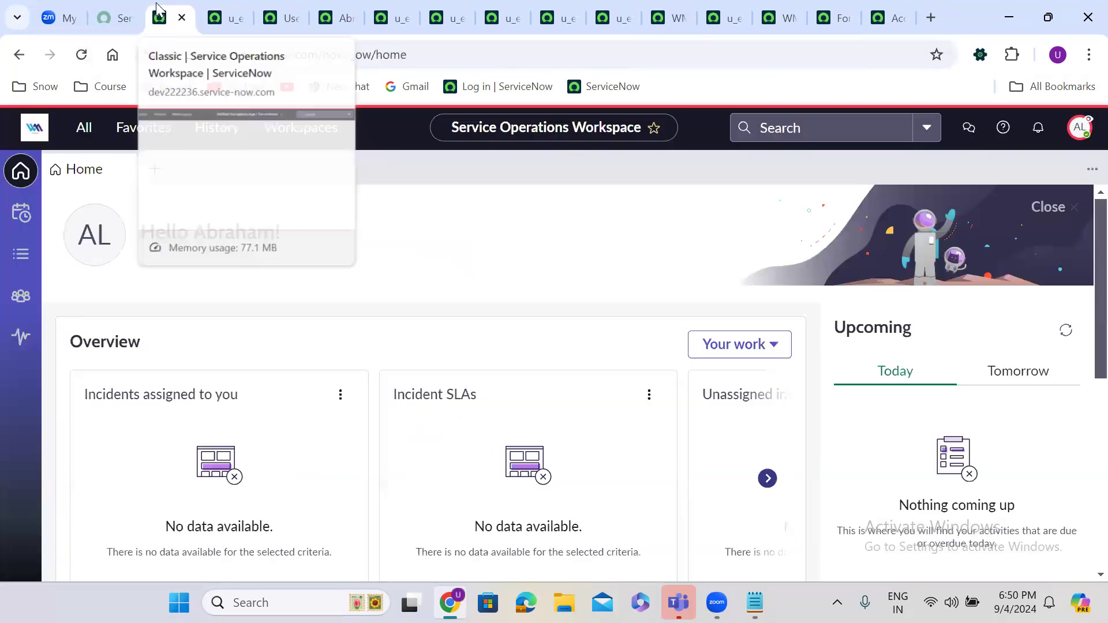
pyautogui.click(1079, 127)
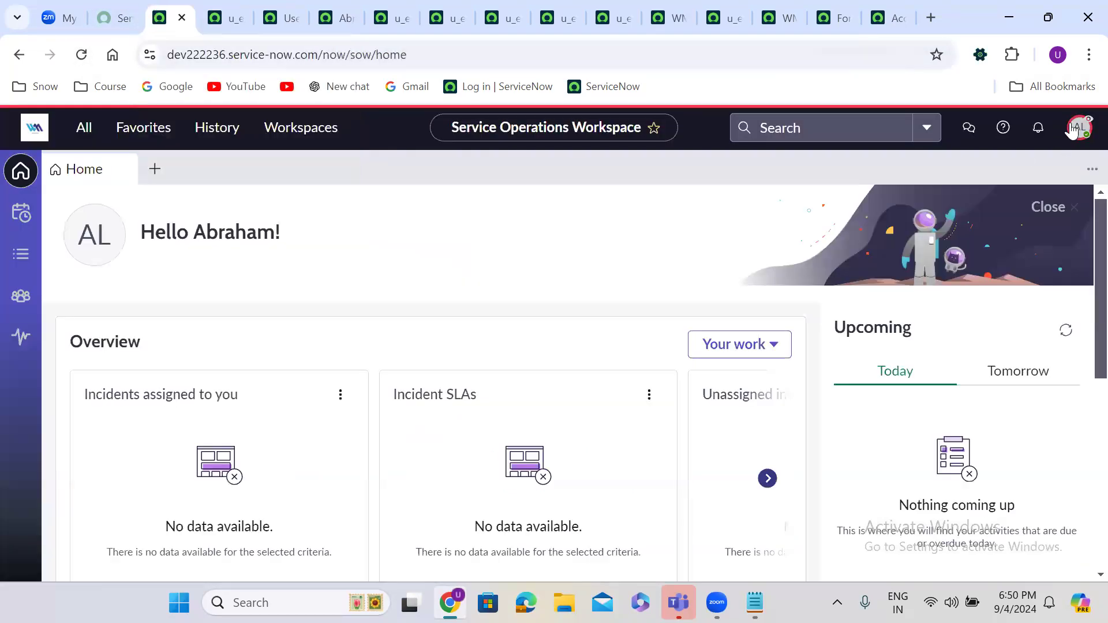
pyautogui.click(951, 358)
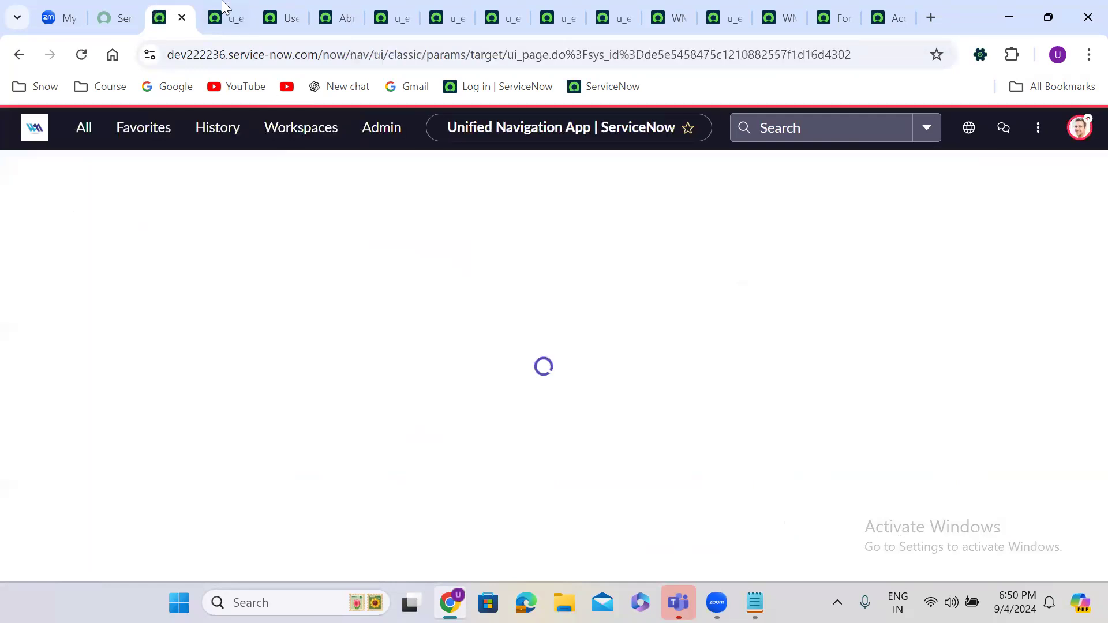
# Step: Review the u_employee_details.* read ACL form and open its field Name dropdown
pyautogui.click(220, 1)
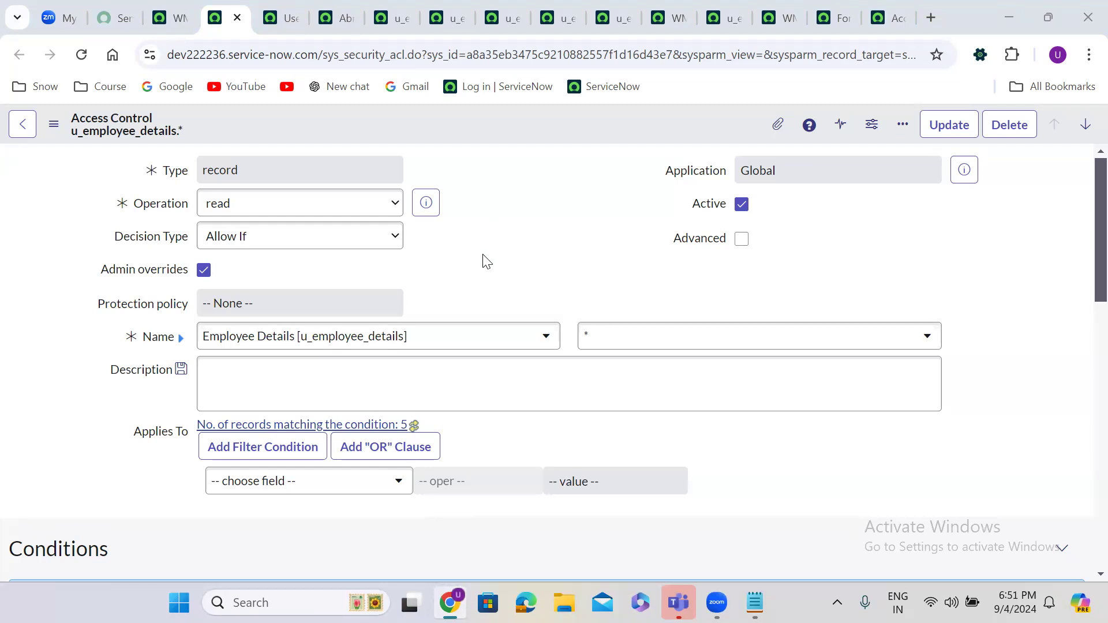
pyautogui.scroll(-5, 486, 261)
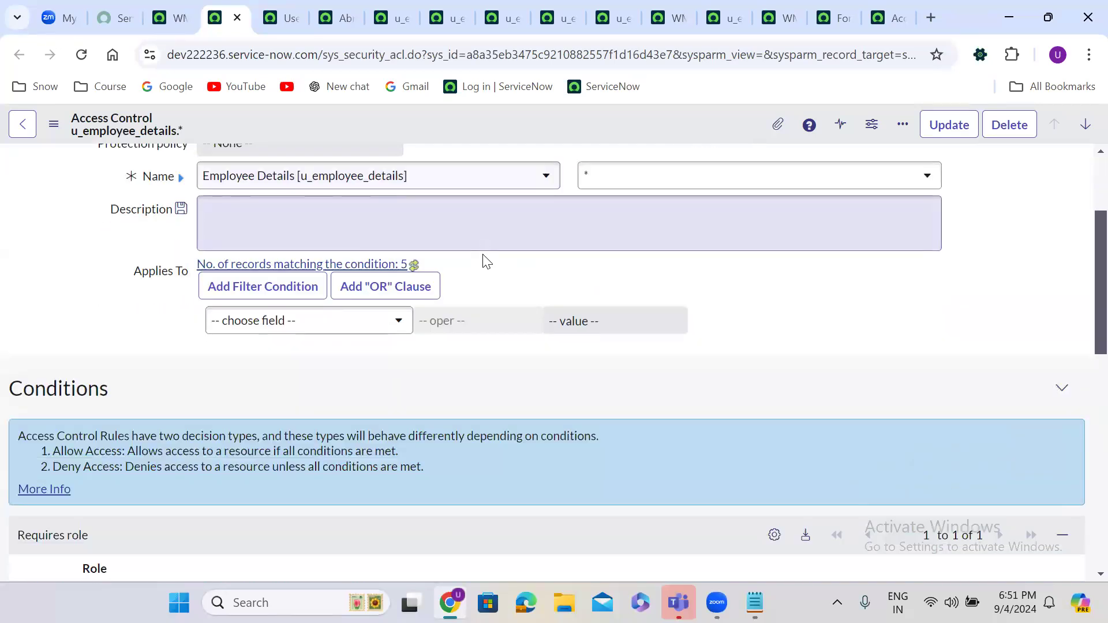
pyautogui.scroll(-9, 486, 261)
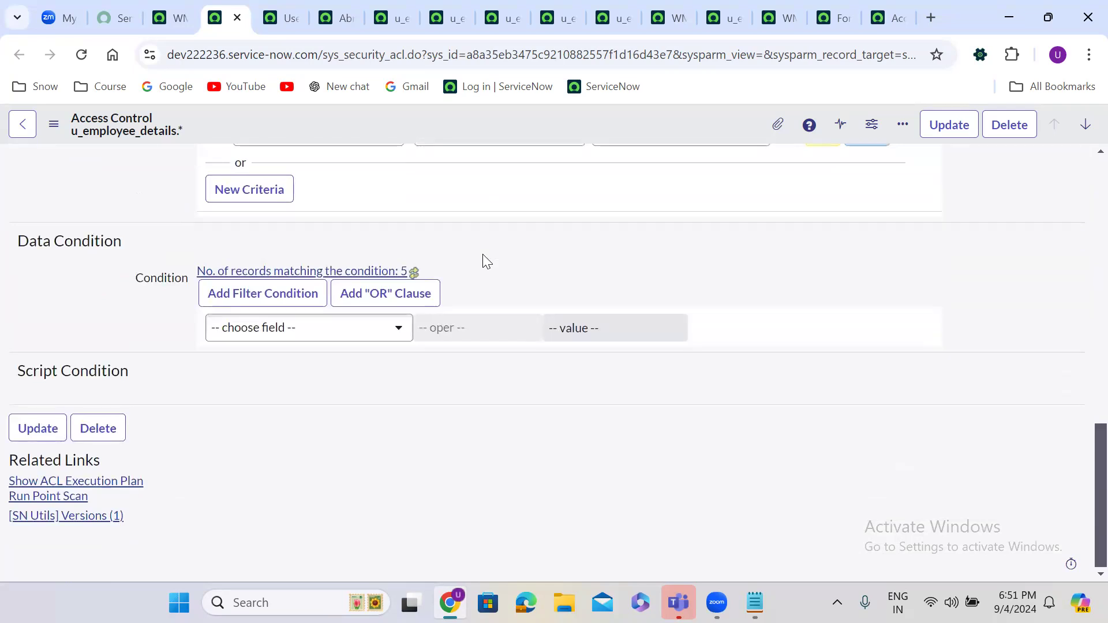
pyautogui.scroll(10, 485, 261)
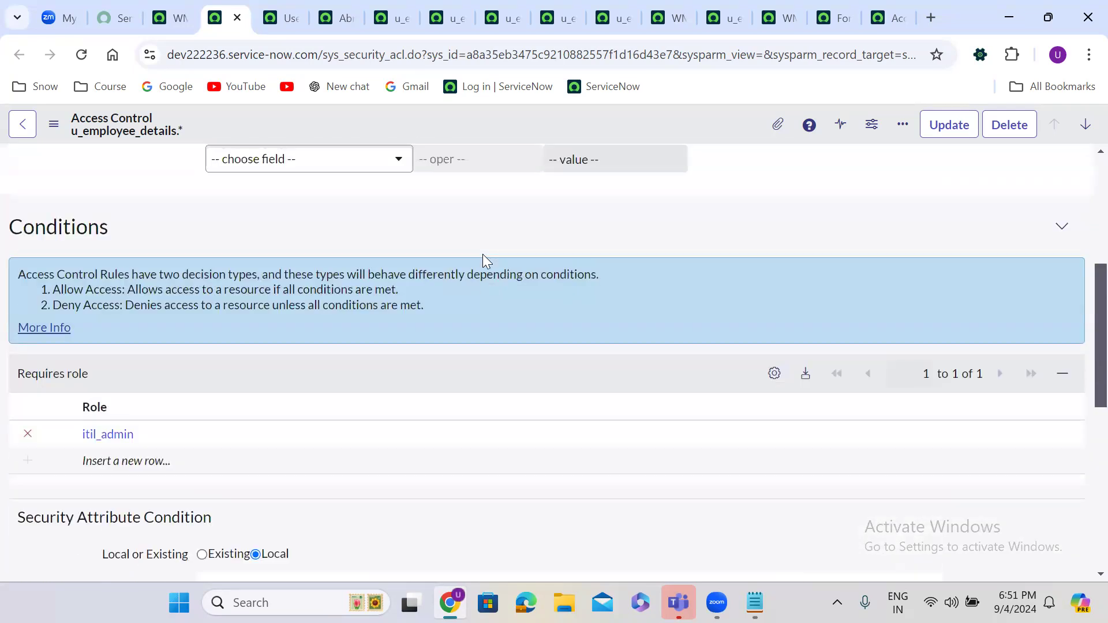
pyautogui.scroll(2, 482, 254)
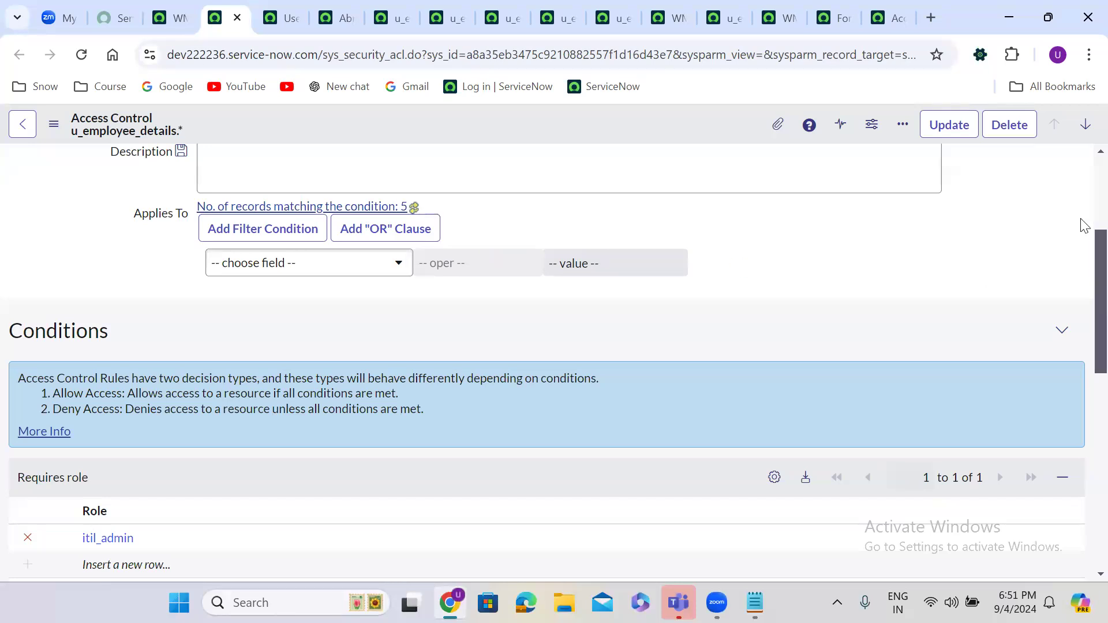
pyautogui.scroll(4, 1083, 173)
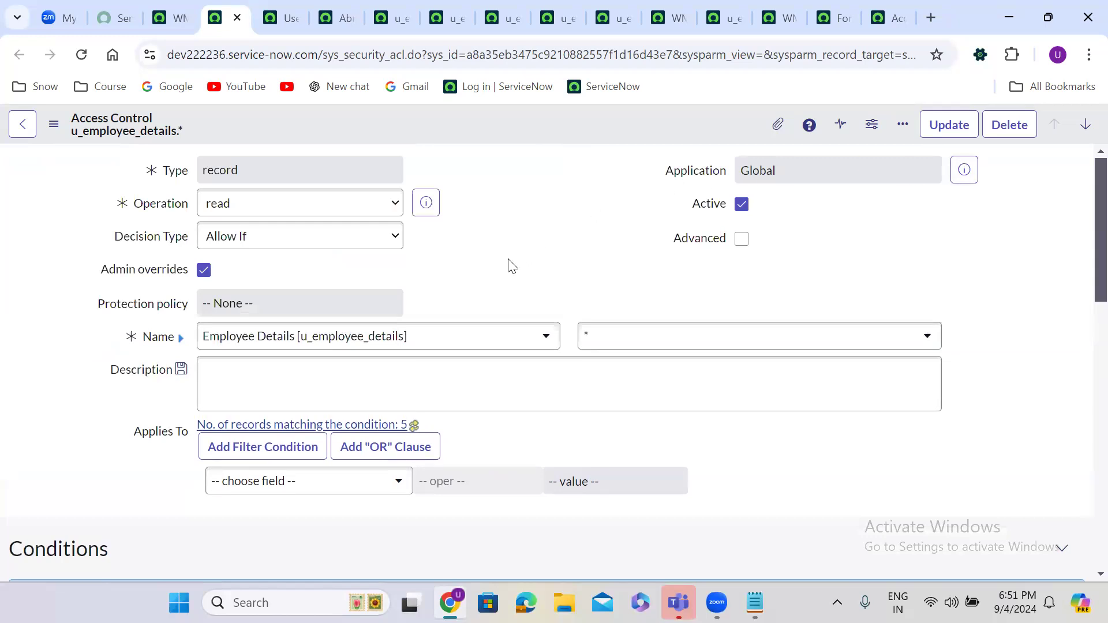
pyautogui.scroll(-1, 511, 266)
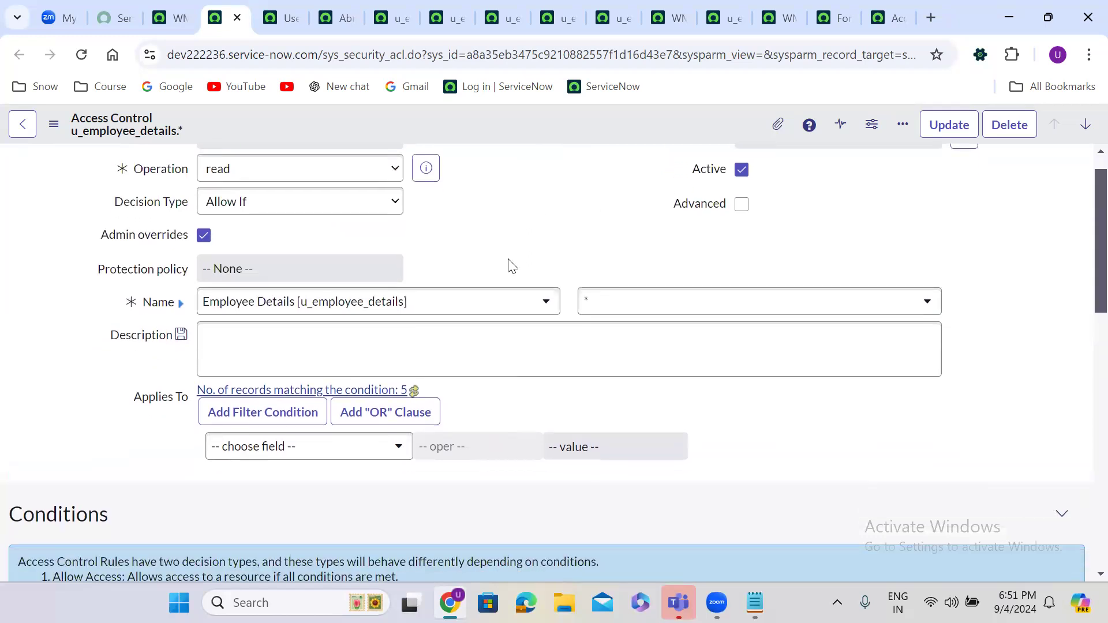
pyautogui.scroll(1, 511, 266)
pyautogui.click(620, 334)
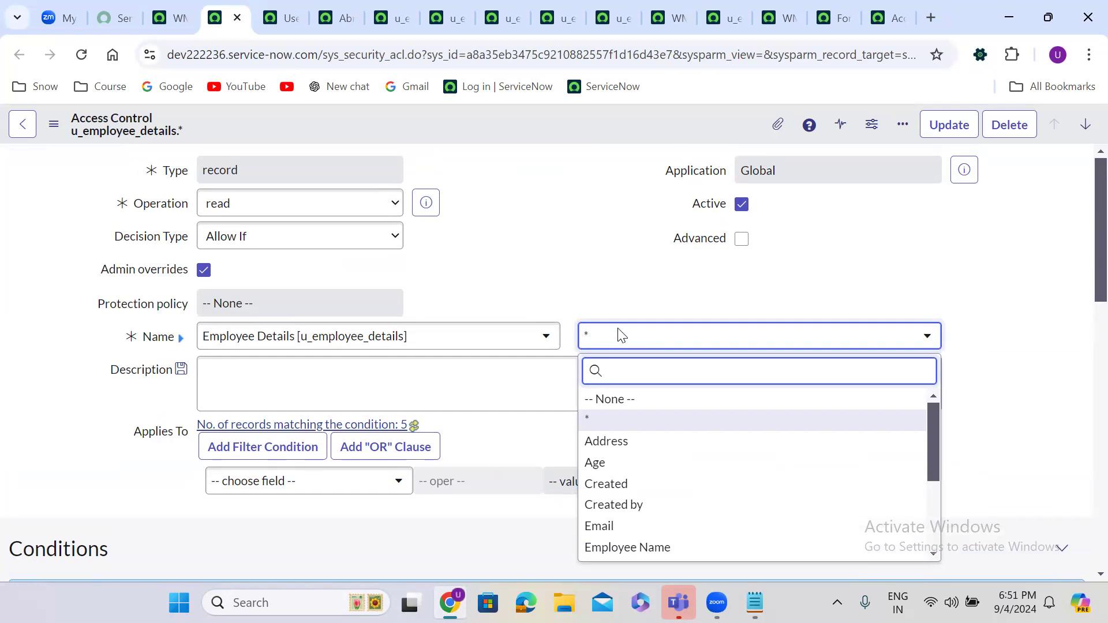
# Step: Set the rule's field to Email and Insert and Stay to create the u_email read ACL
pyautogui.write('ema')
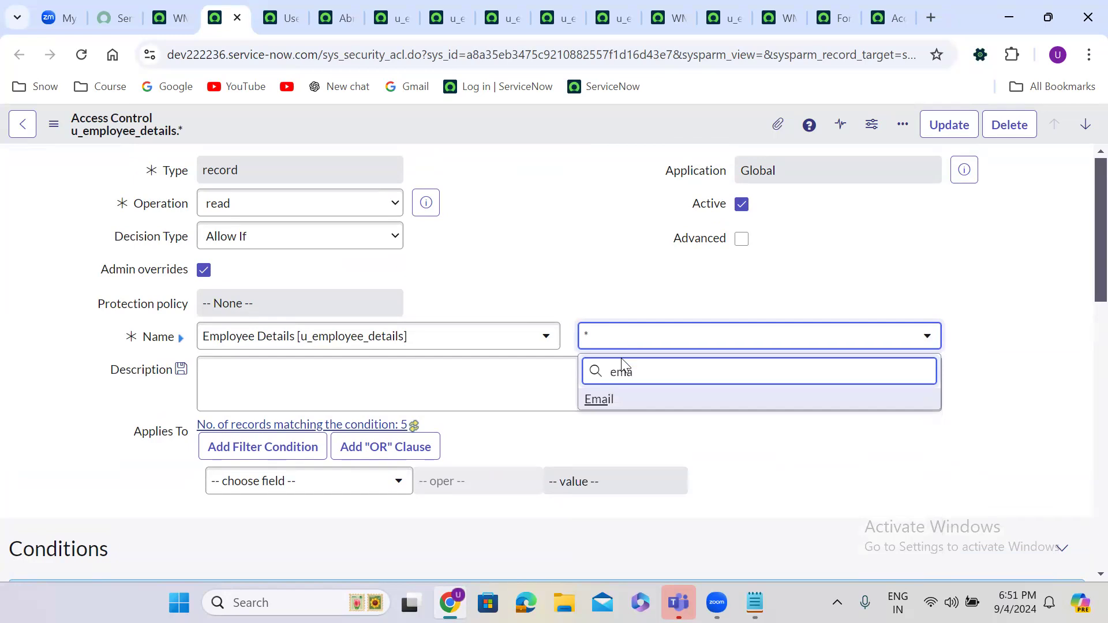
pyautogui.click(622, 402)
pyautogui.click(184, 6)
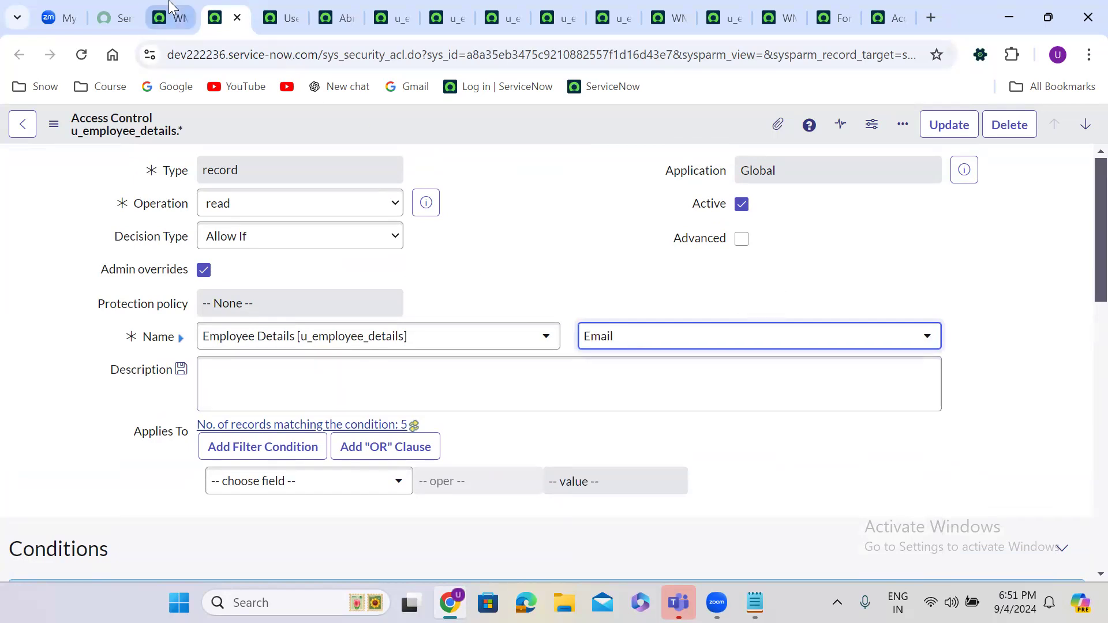
pyautogui.click(241, 8)
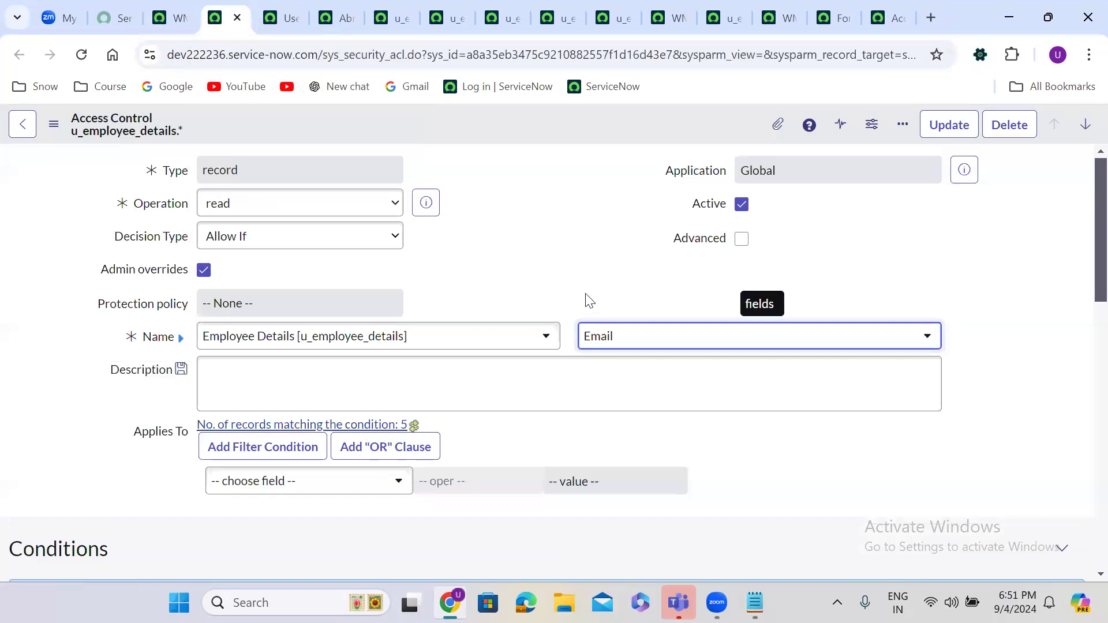
pyautogui.rightClick(464, 119)
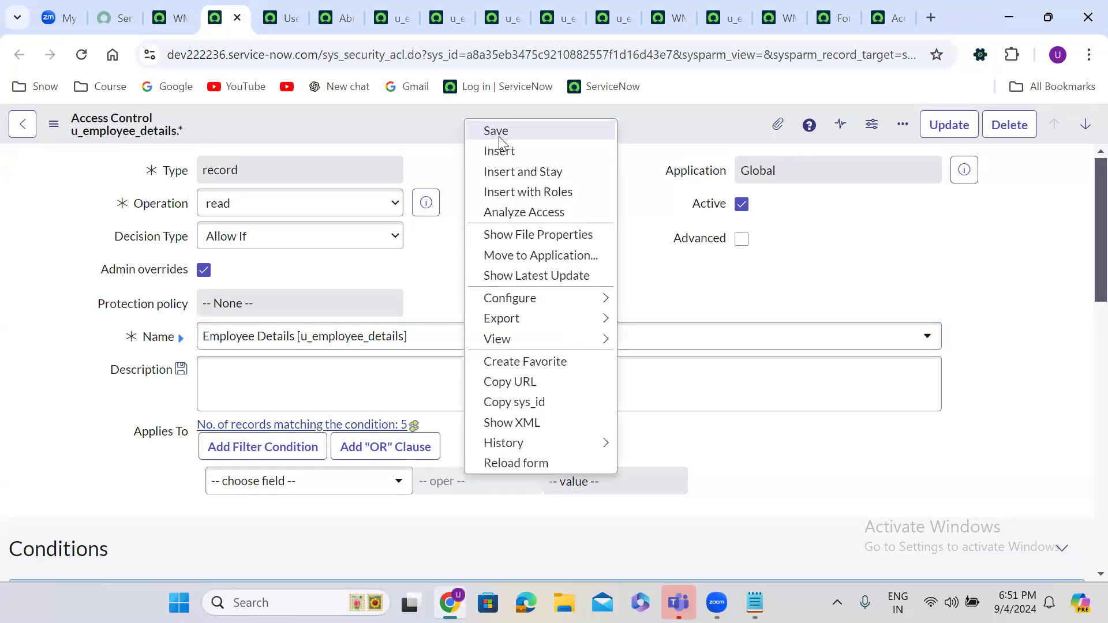
pyautogui.click(523, 171)
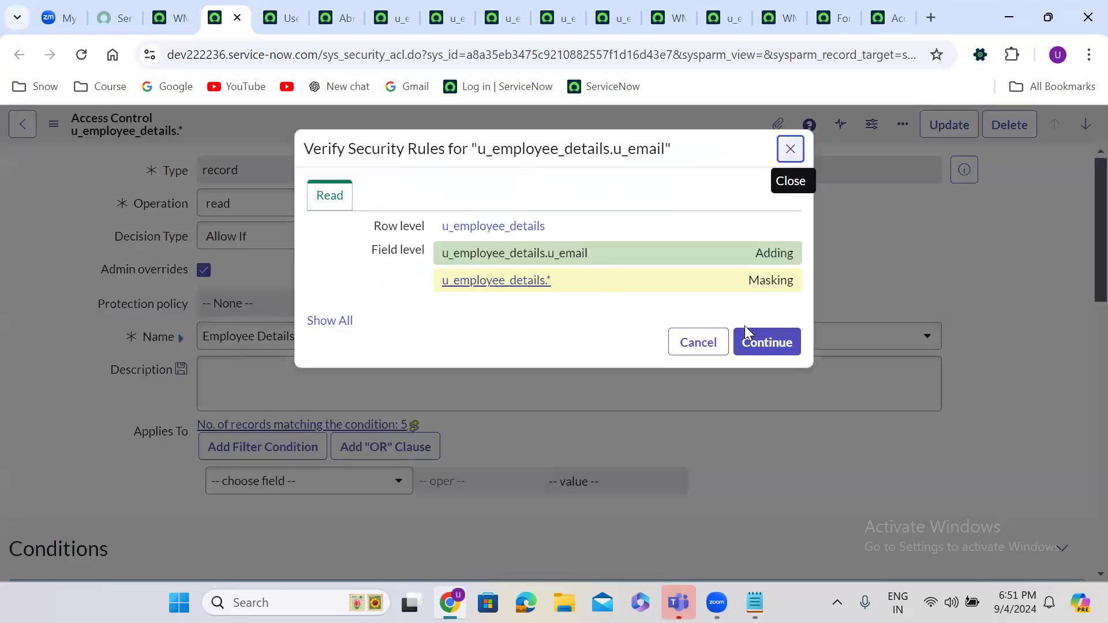
pyautogui.click(761, 340)
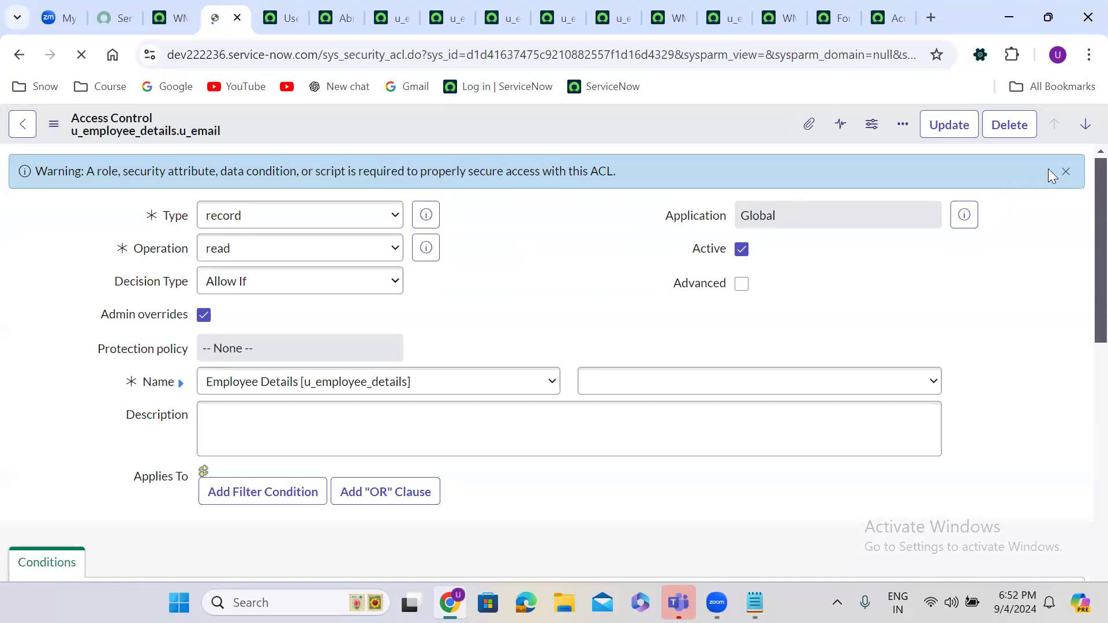
# Step: Dismiss the missing-requirements warning and start entering itil as a required role
pyautogui.click(1065, 172)
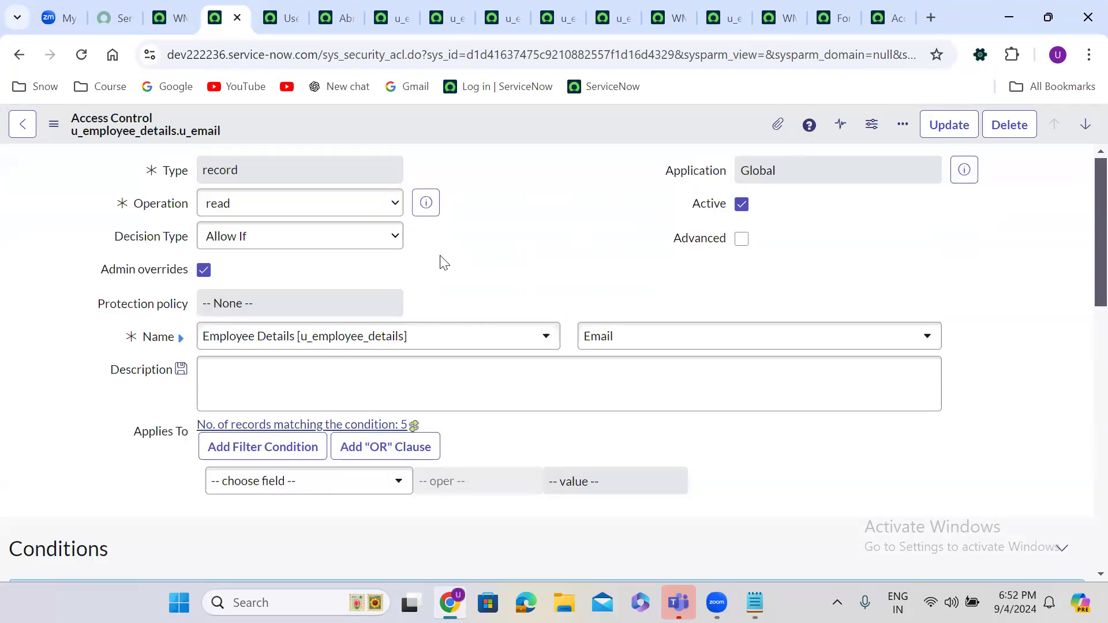
pyautogui.scroll(-8, 443, 262)
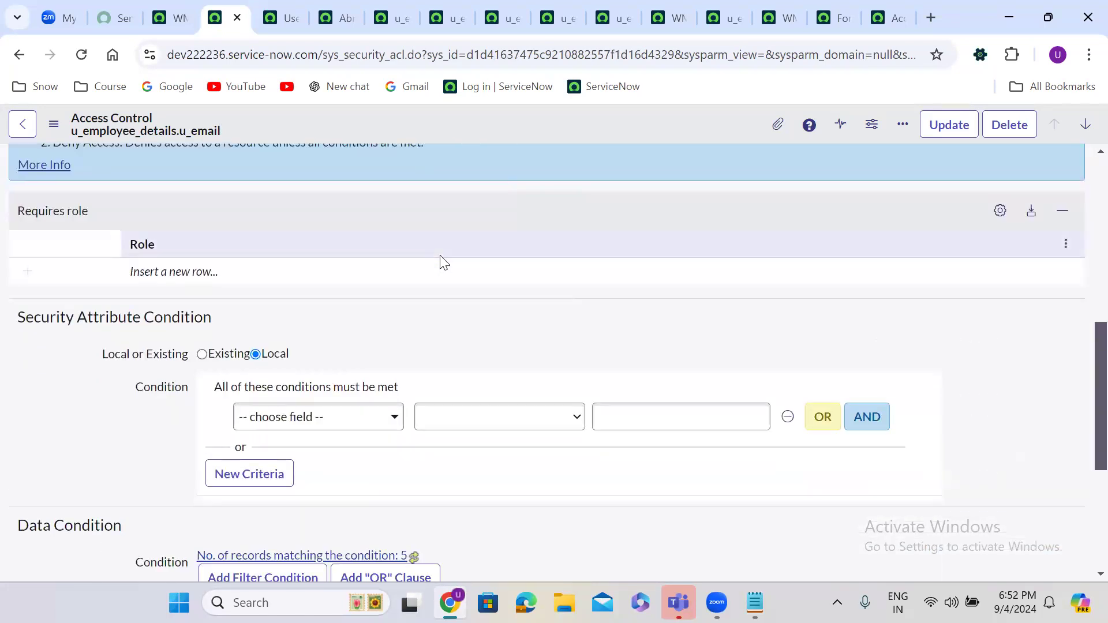
pyautogui.doubleClick(168, 272)
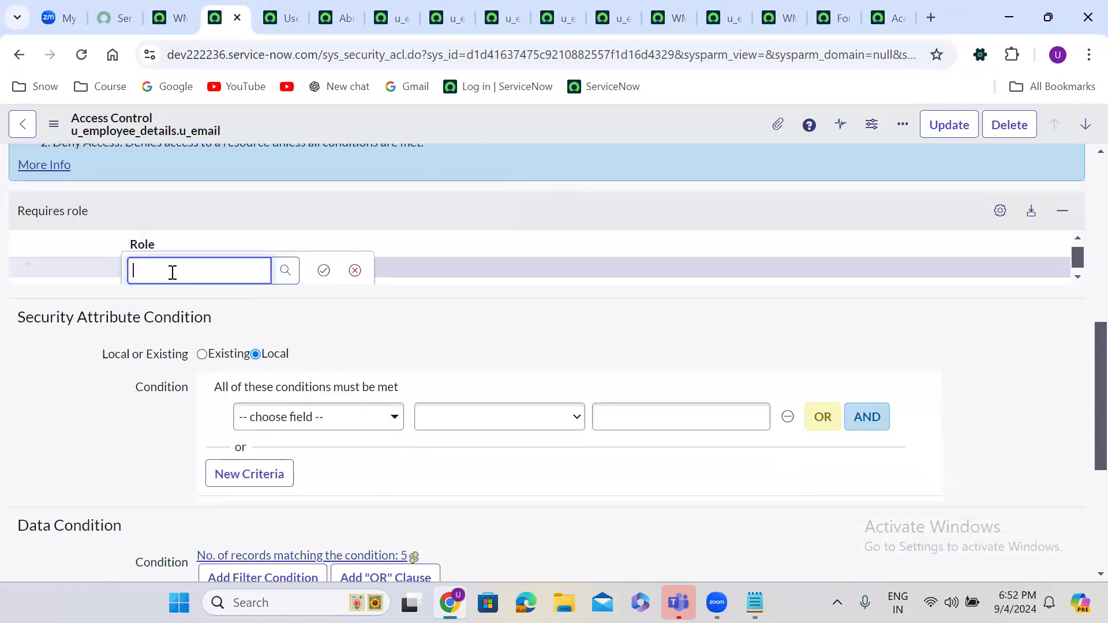
pyautogui.write('itil')
pyautogui.press('BackSpace')
pyautogui.press('BackSpace')
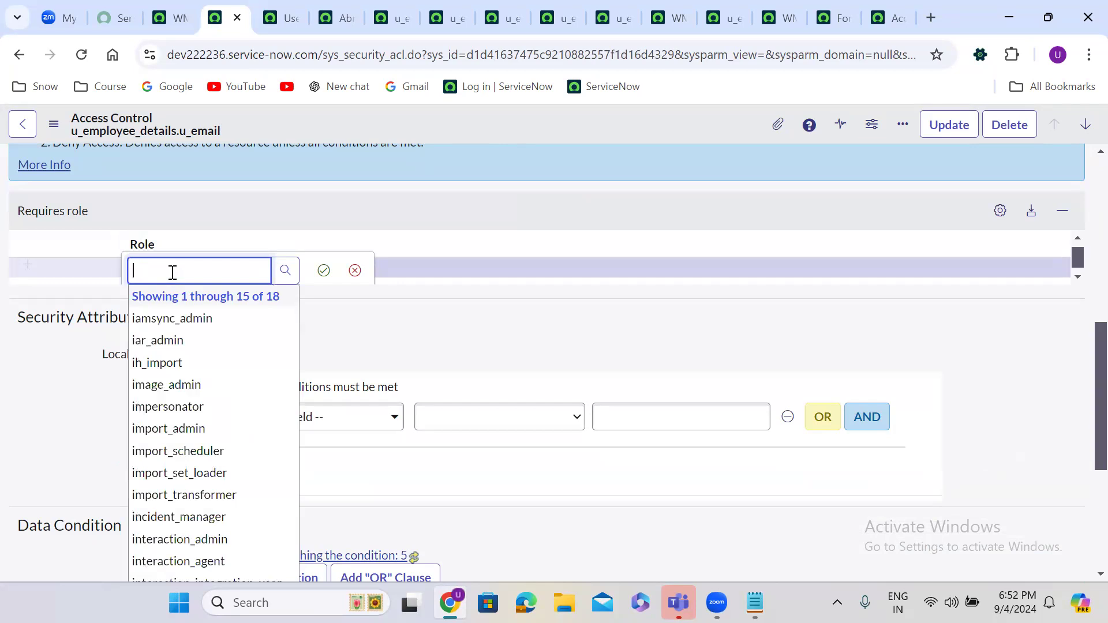
pyautogui.scroll(8, 1083, 186)
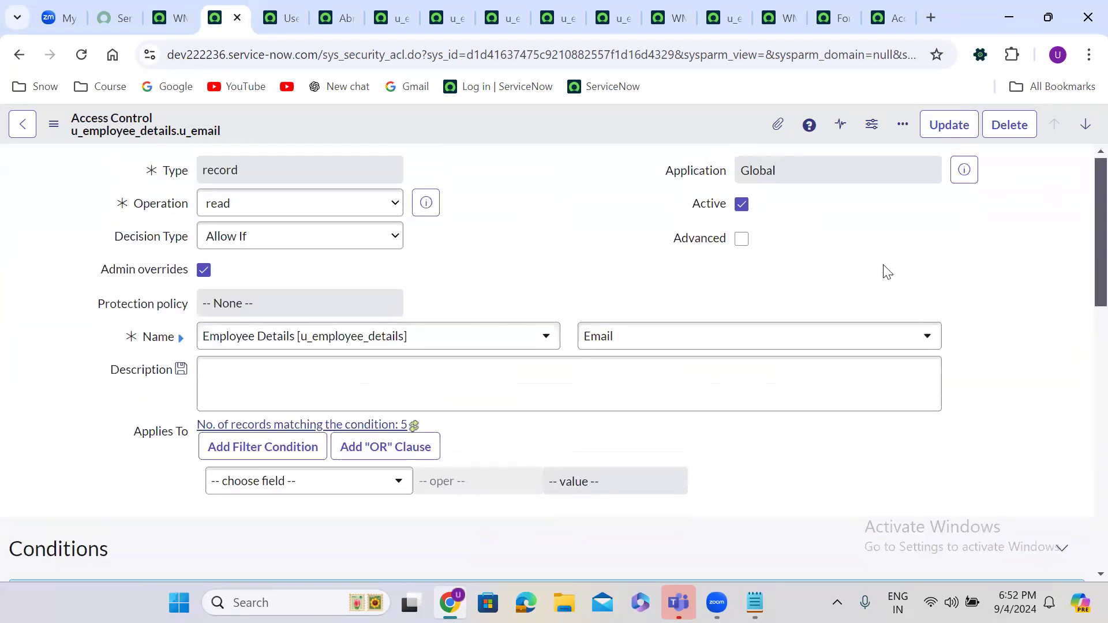
# Step: Switch the rule's field to Employee Name, pick itil, then cancel the role editor
pyautogui.click(639, 337)
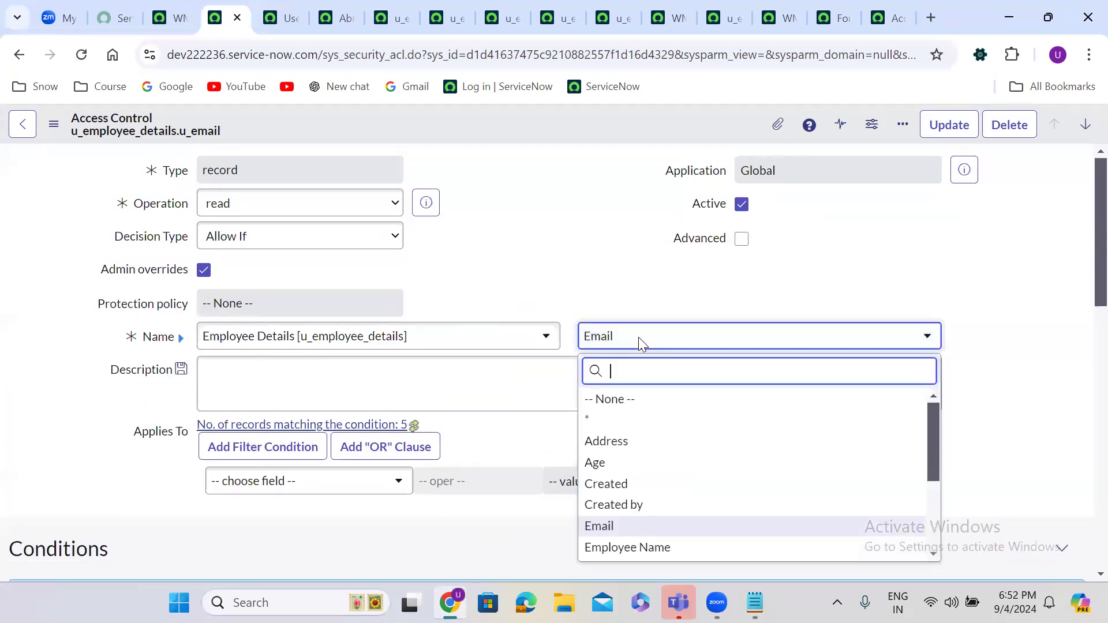
pyautogui.write('empl')
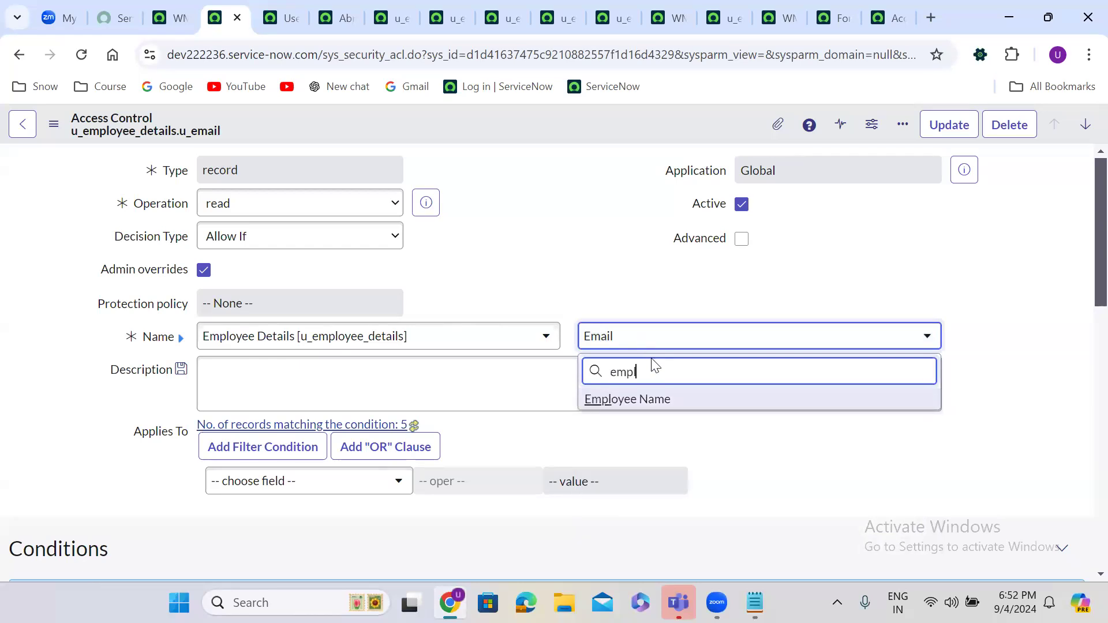
pyautogui.click(664, 404)
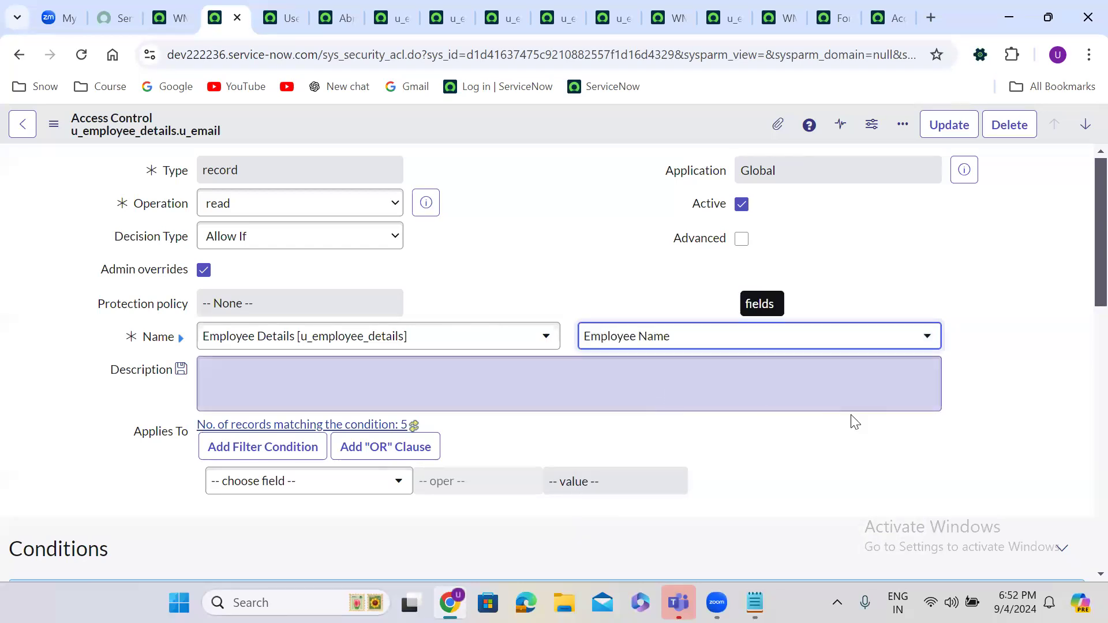
pyautogui.scroll(-7, 812, 459)
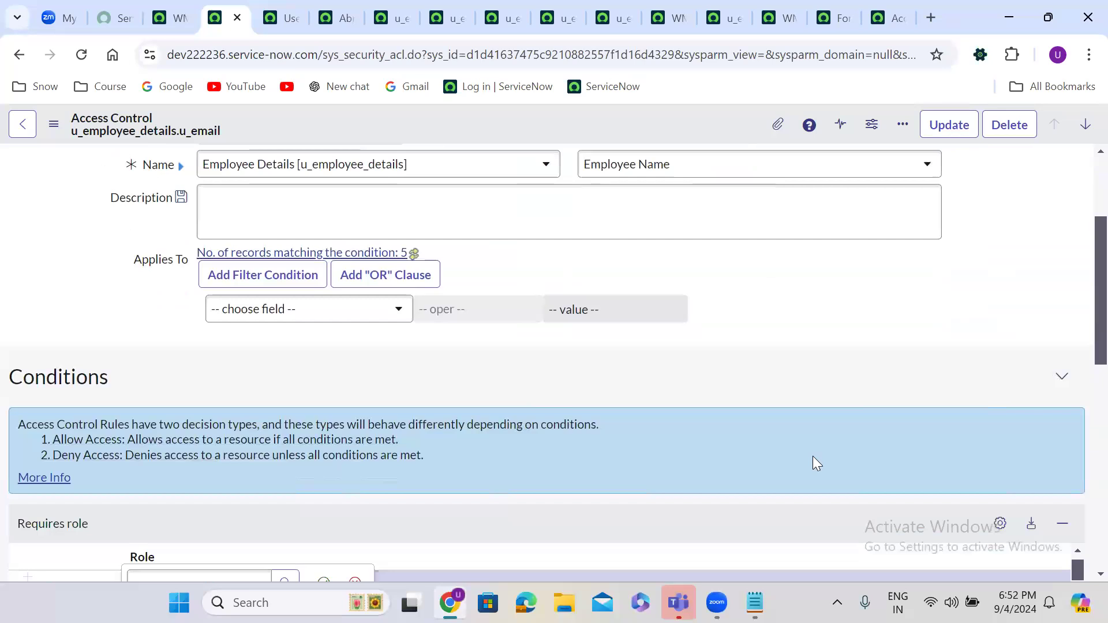
pyautogui.click(214, 334)
pyautogui.write('itil')
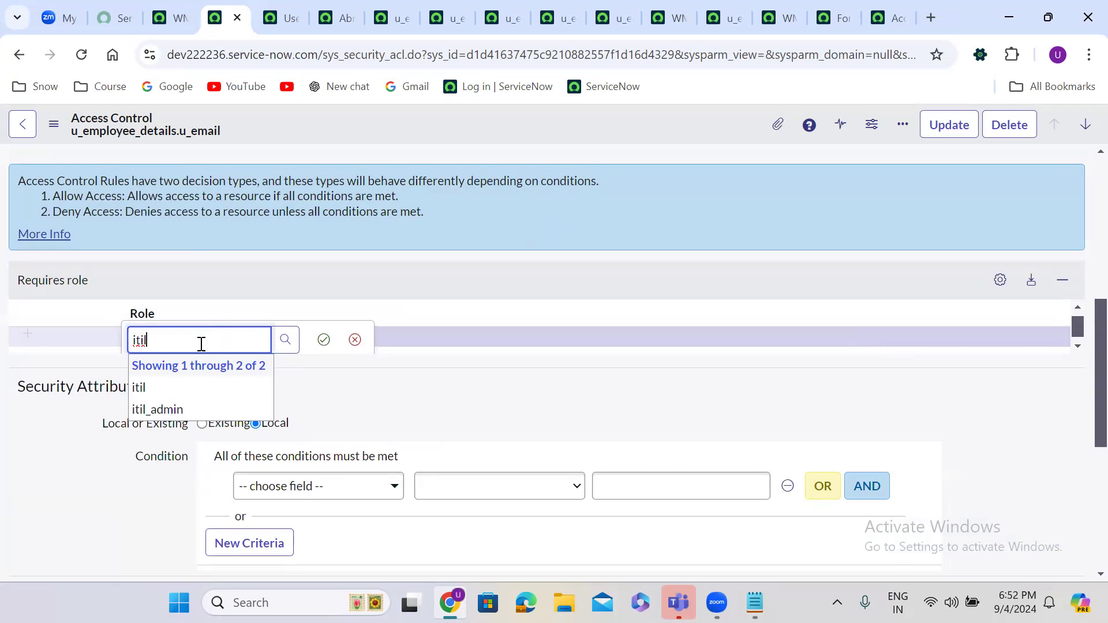
pyautogui.click(195, 390)
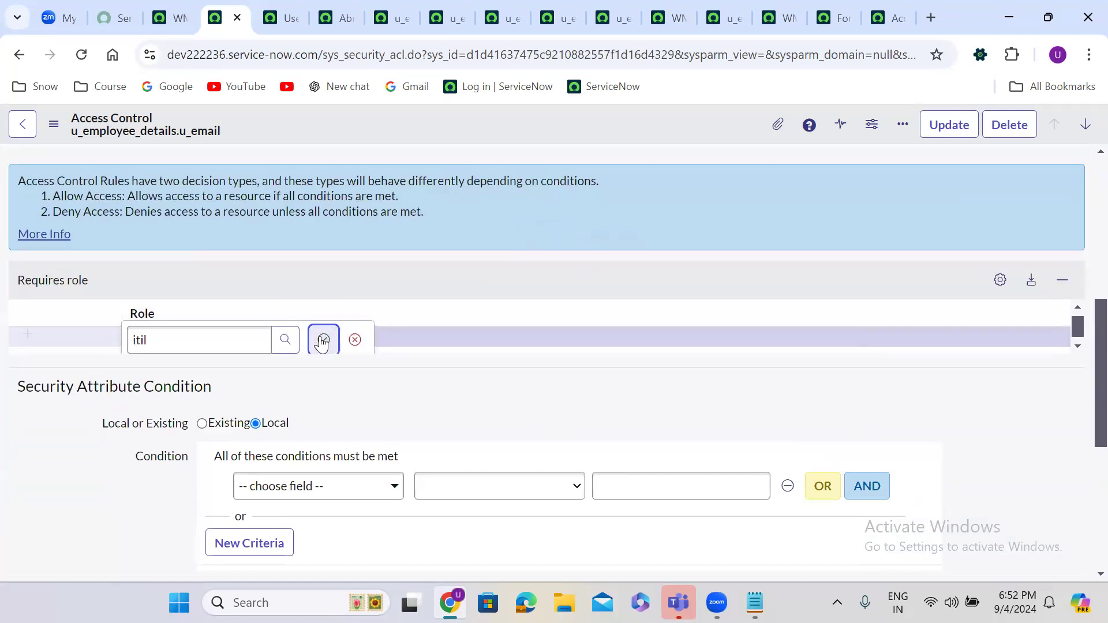
pyautogui.click(356, 342)
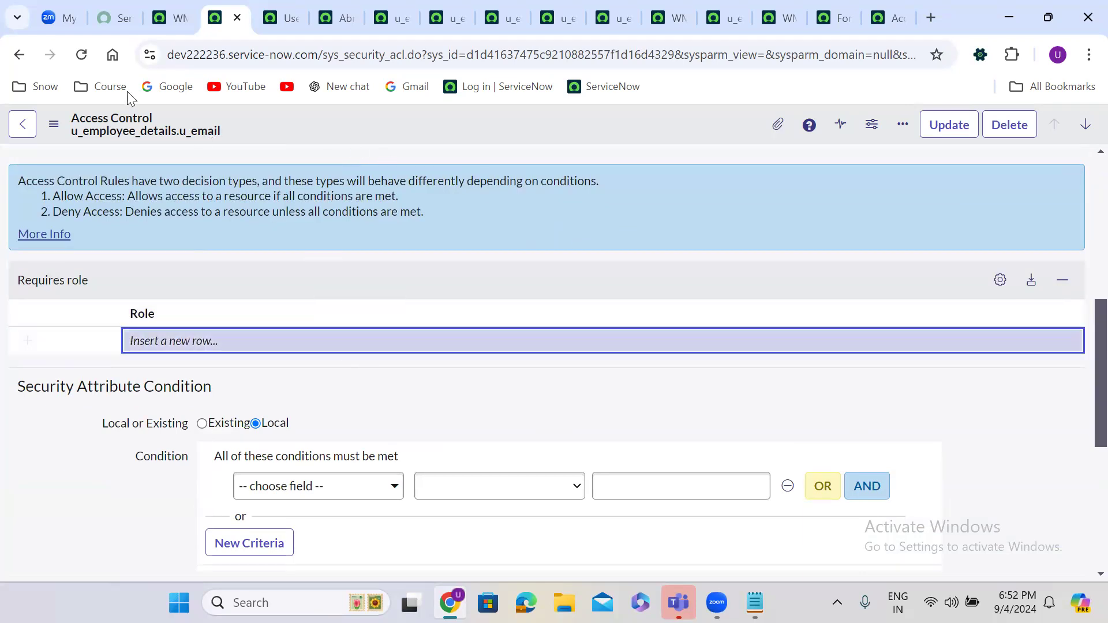
pyautogui.click(169, 22)
# Step: Close the ACL tab and open the Access Control (ACL) list by filtering for 'access c'
pyautogui.click(218, 21)
pyautogui.click(236, 18)
pyautogui.click(84, 128)
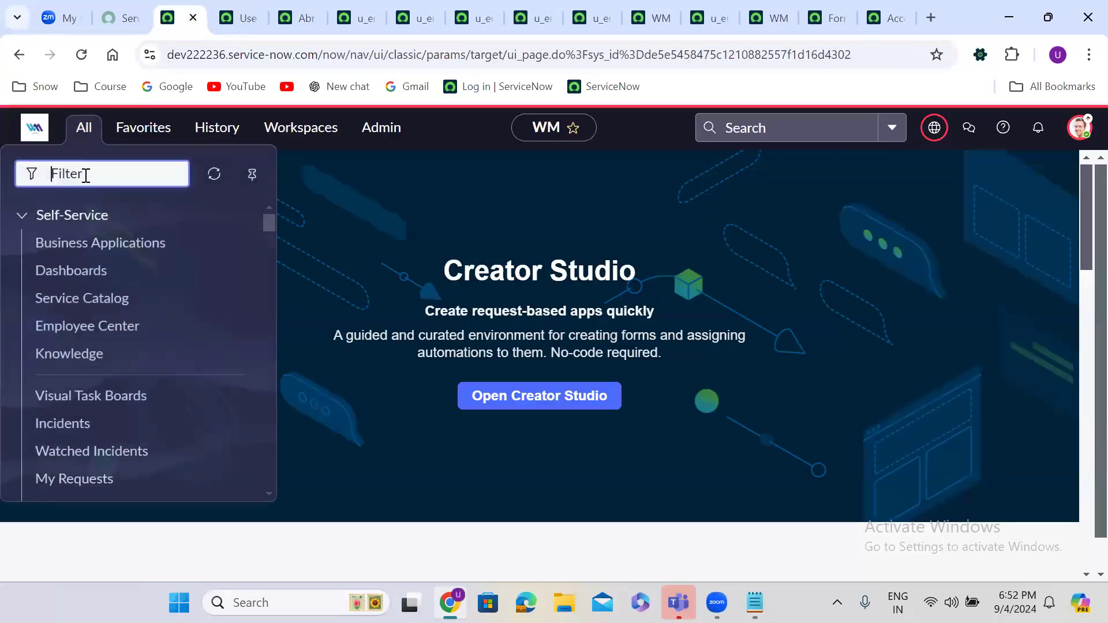
pyautogui.write('a')
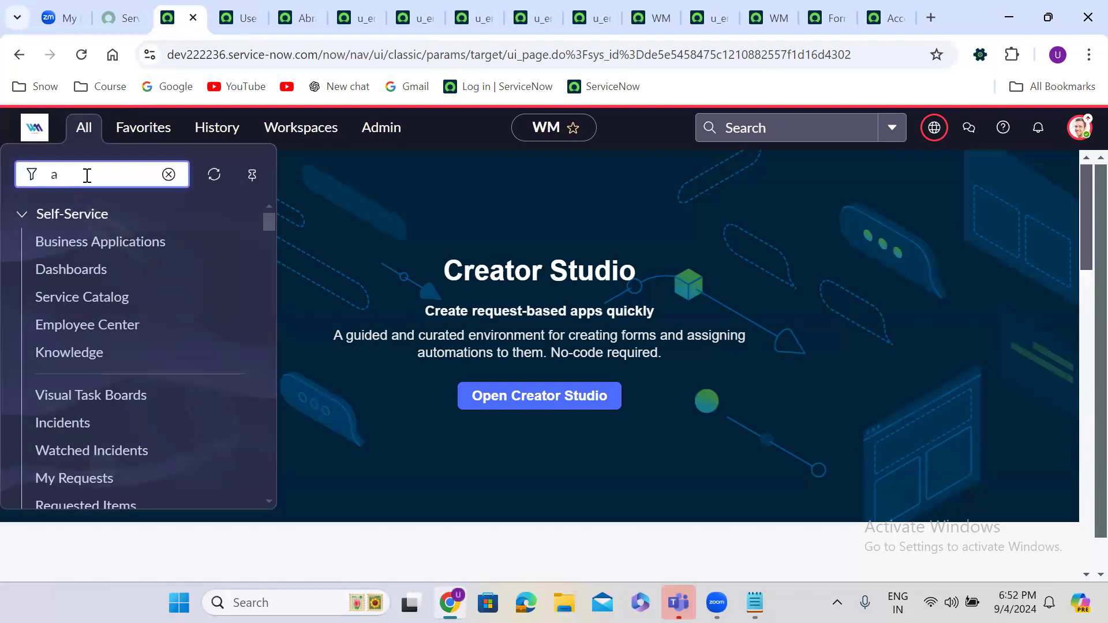
pyautogui.write('ccess c')
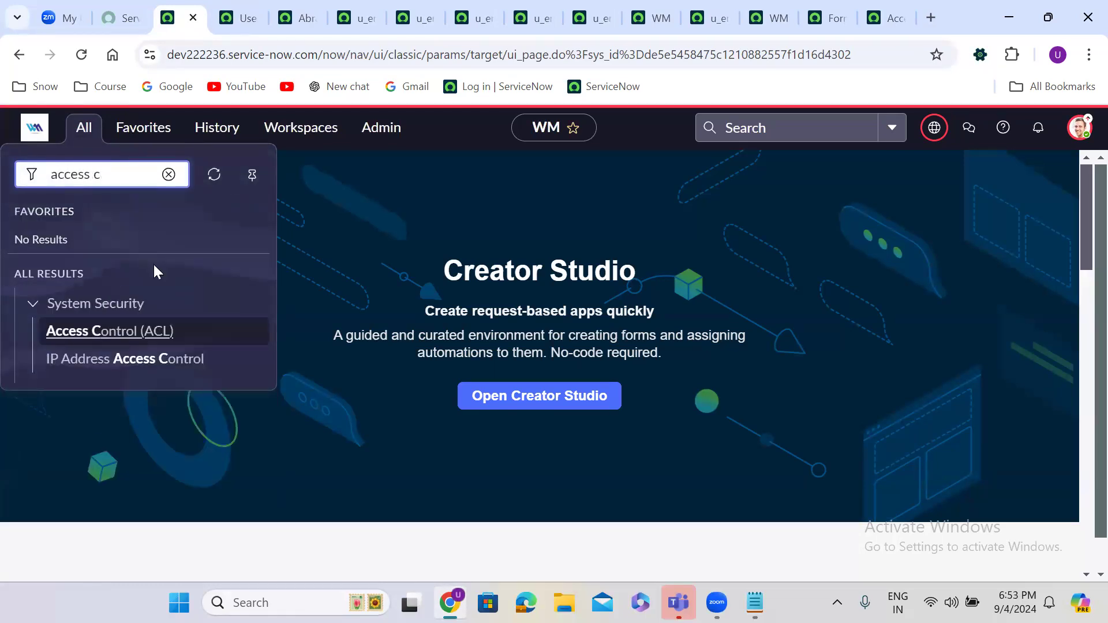
pyautogui.click(114, 336)
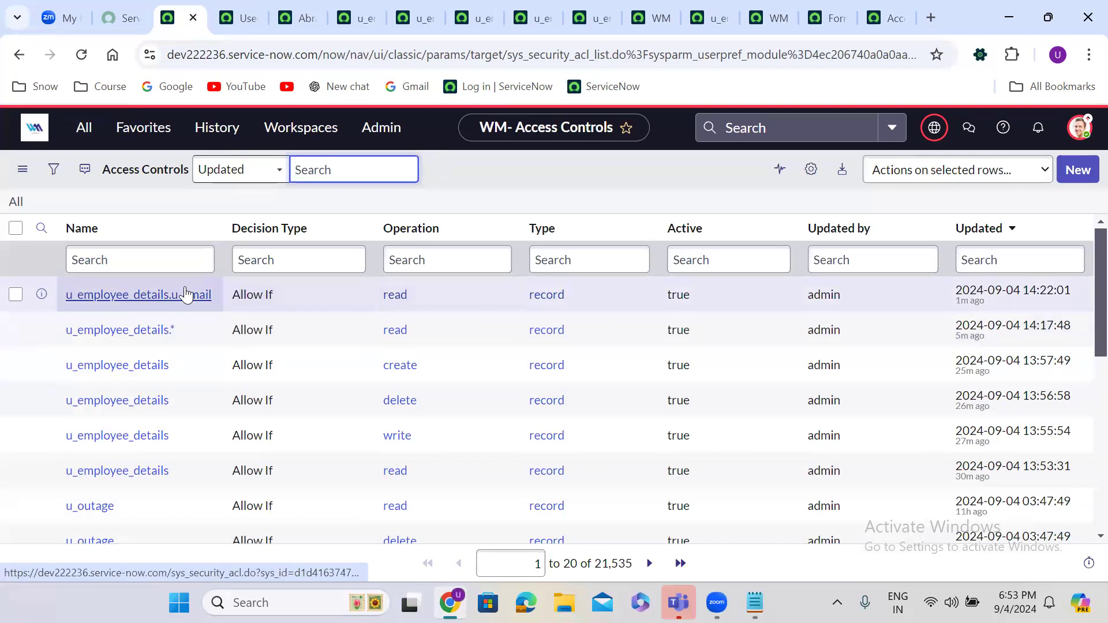
# Step: Open the u_employee_details.u_email read ACL in a new tab and switch to it
pyautogui.rightClick(42, 295)
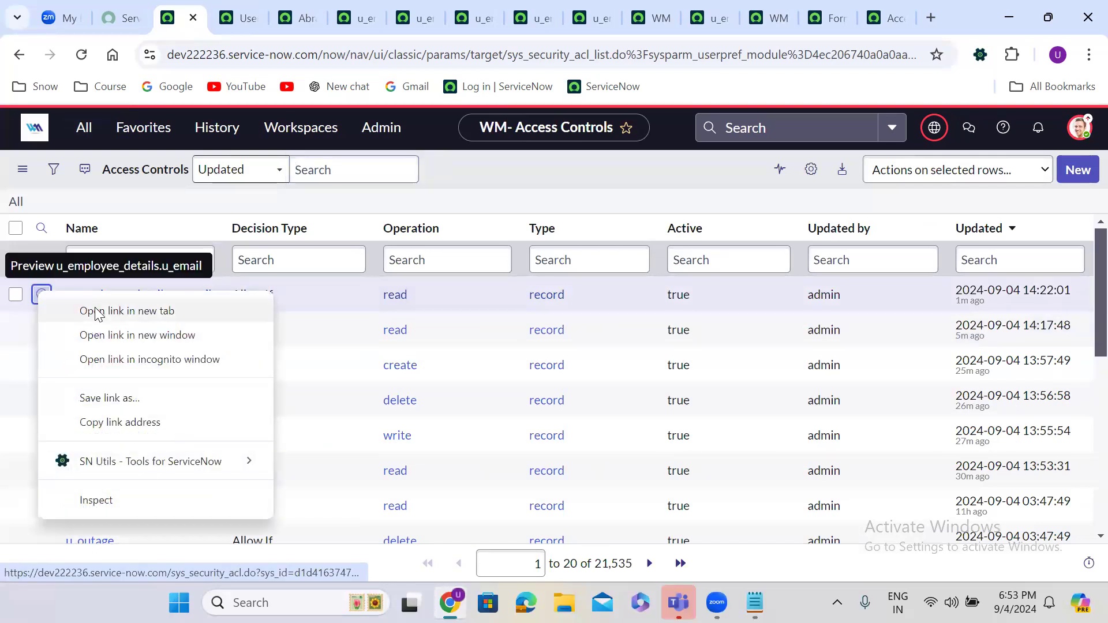
pyautogui.click(98, 309)
pyautogui.click(226, 16)
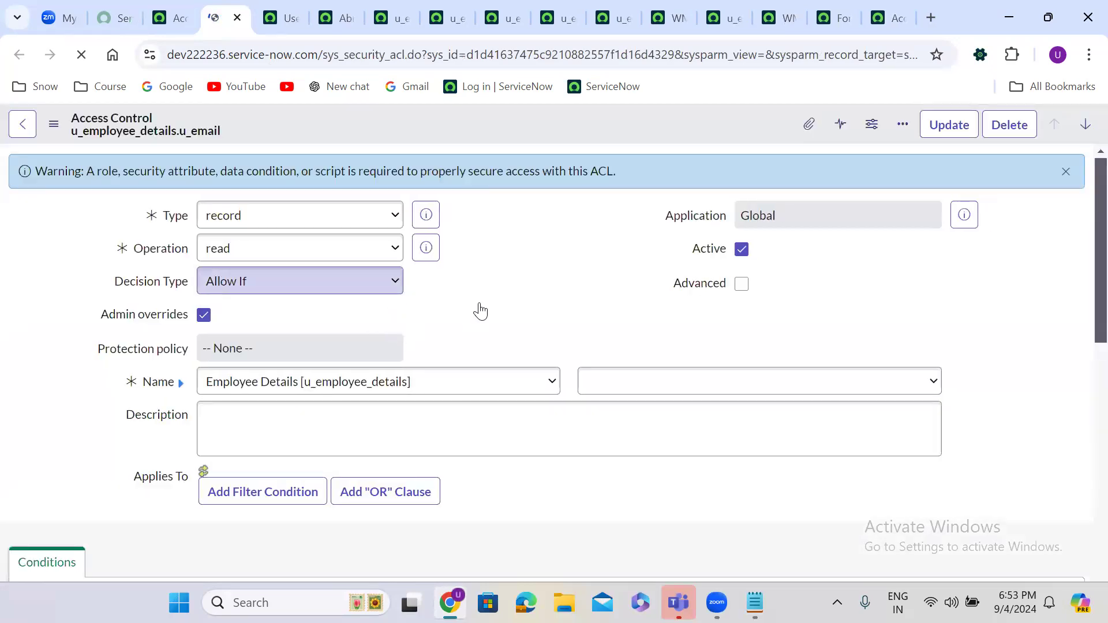
# Step: Set the ACL field to Father Name, save, and choose itil in the Empty ACL dialog
pyautogui.click(616, 382)
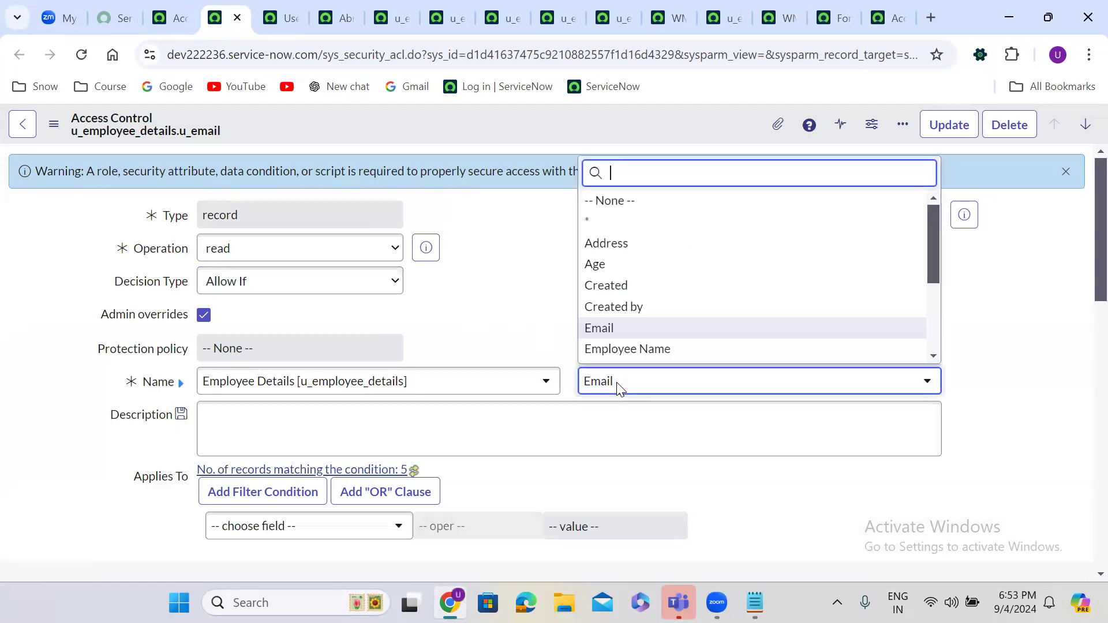
pyautogui.scroll(-1, 631, 353)
pyautogui.click(631, 353)
pyautogui.click(434, 245)
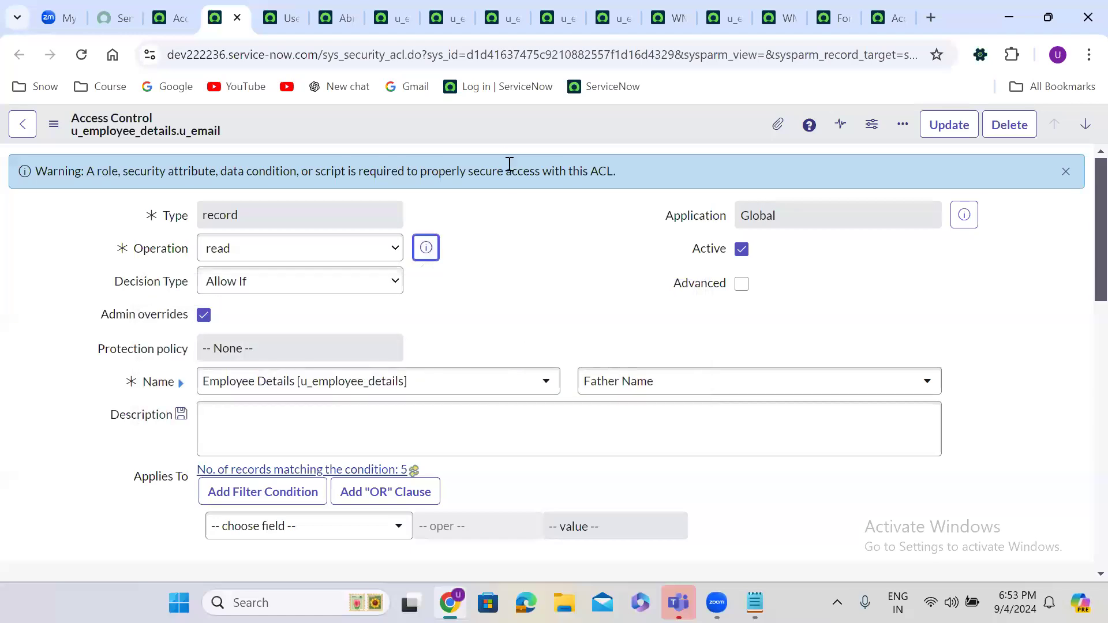
pyautogui.rightClick(490, 122)
pyautogui.click(536, 134)
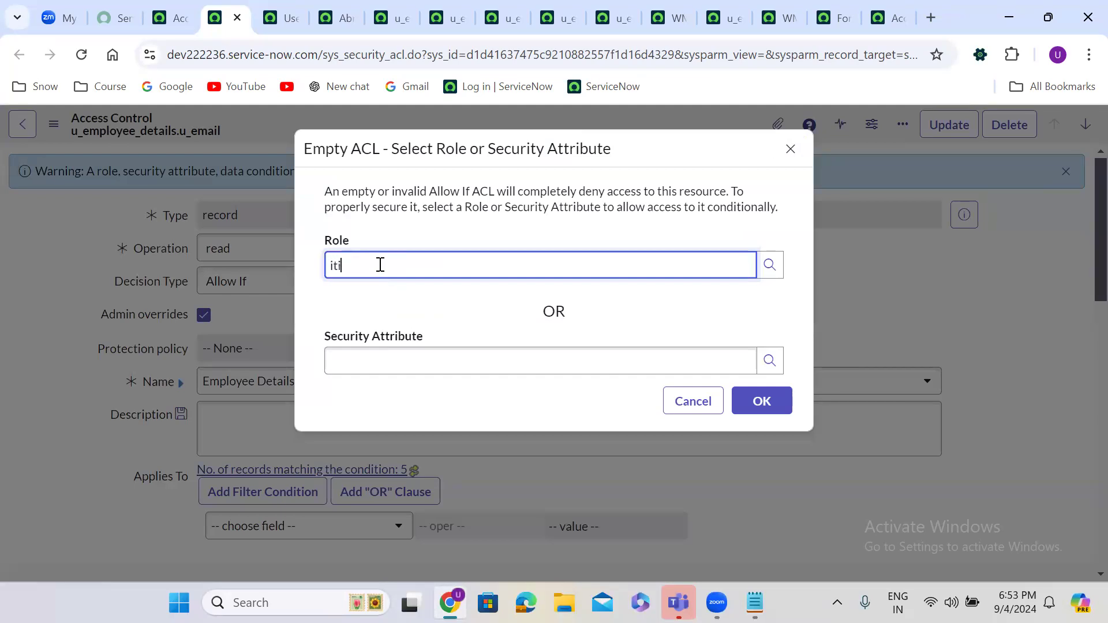
pyautogui.click(387, 314)
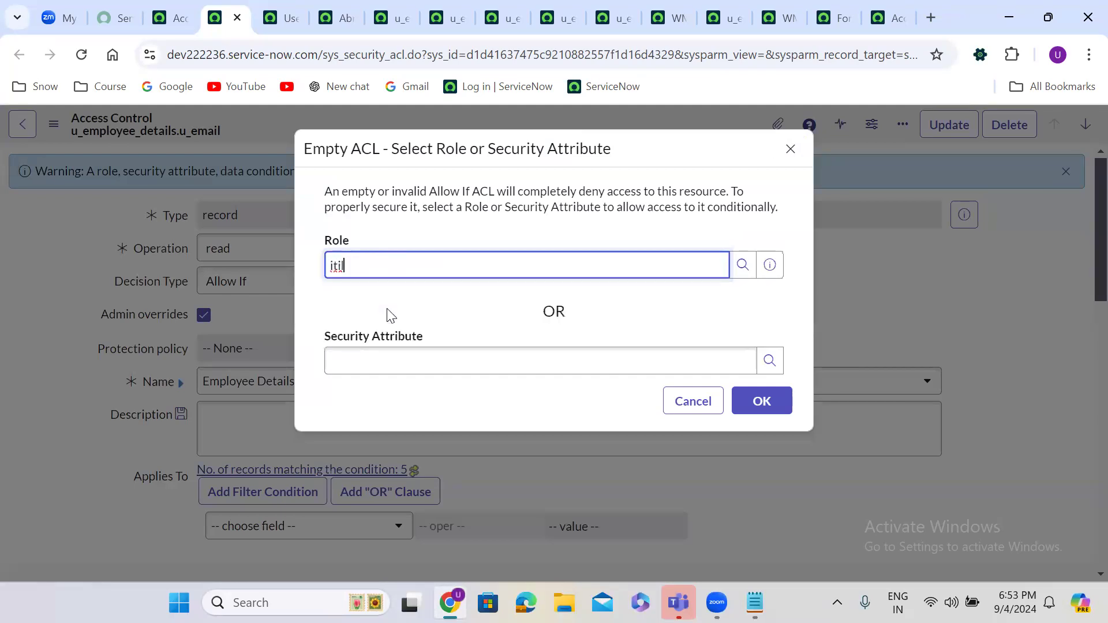
pyautogui.click(757, 403)
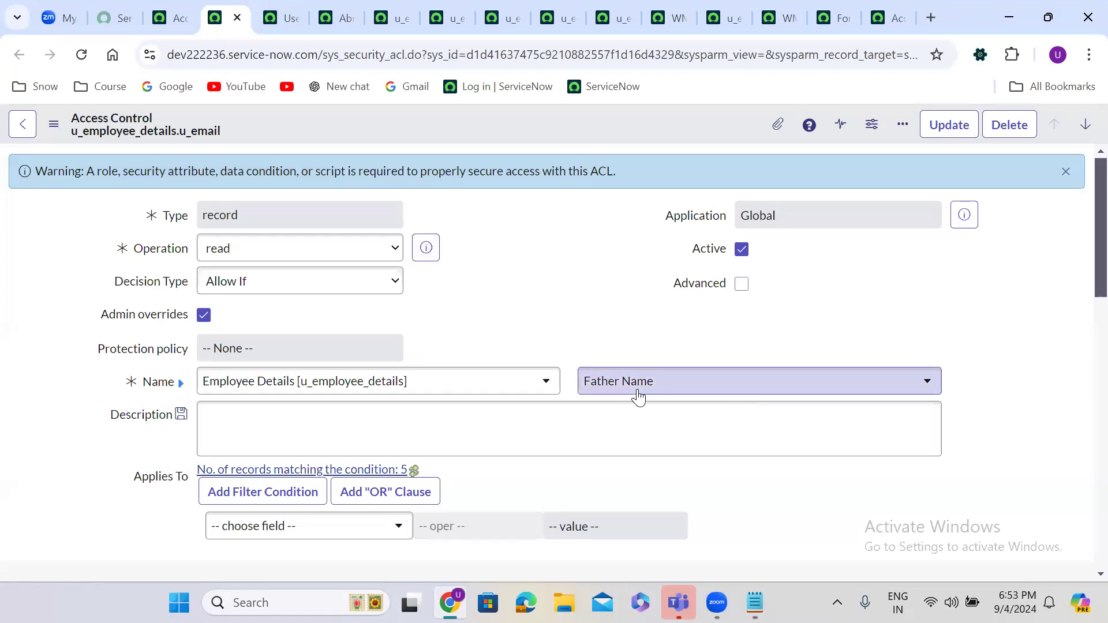
# Step: Switch the ACL field to Employee Name and save, continuing past the security rules check
pyautogui.click(613, 384)
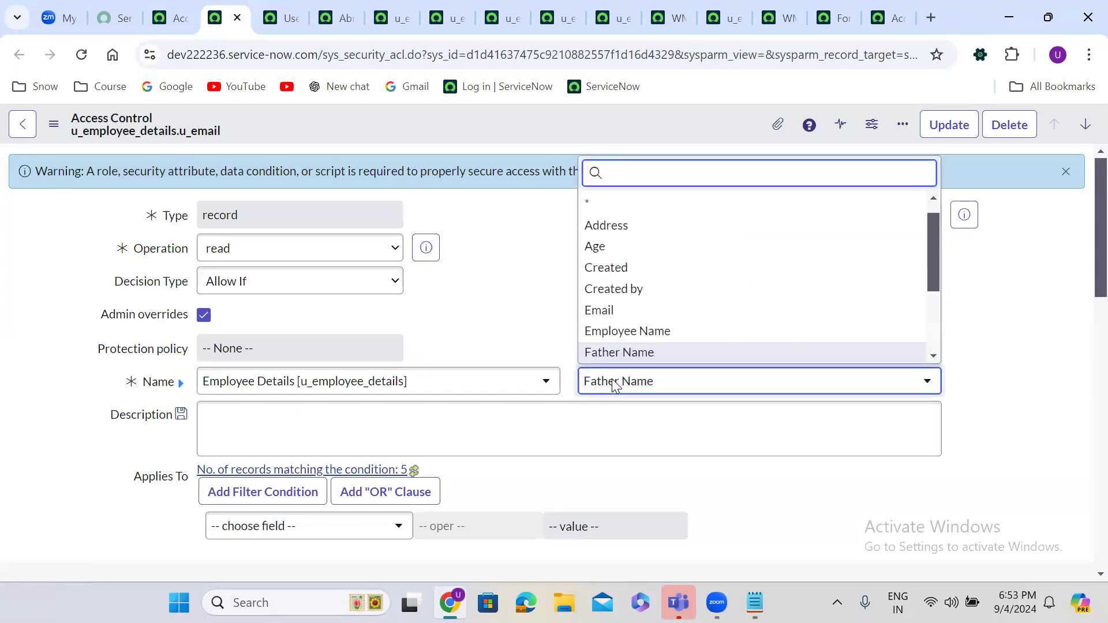
pyautogui.write('emplo')
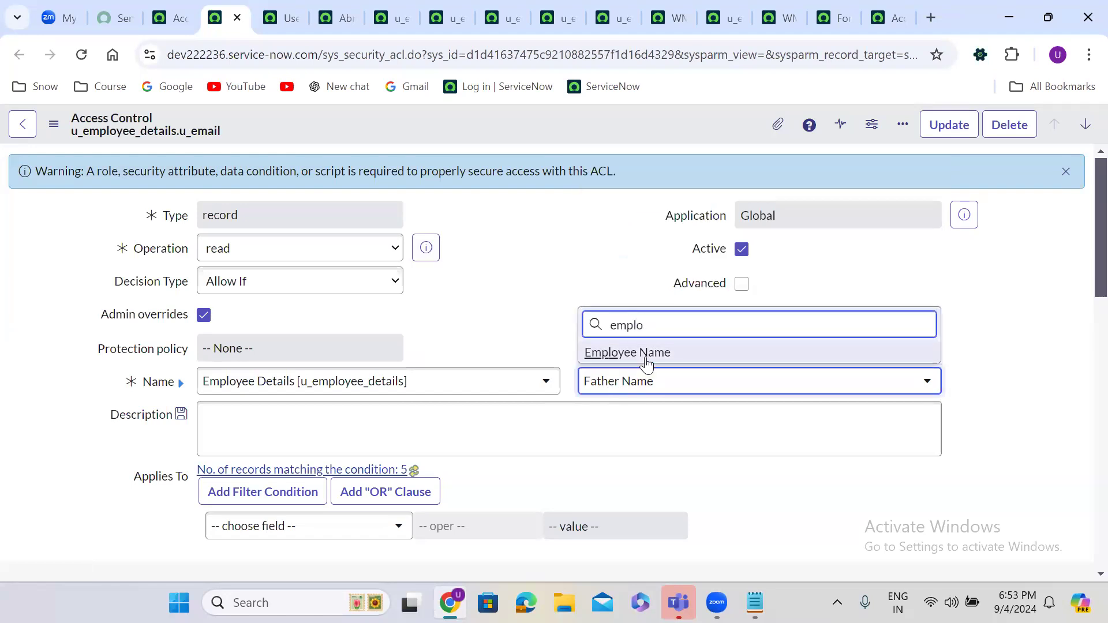
pyautogui.click(645, 355)
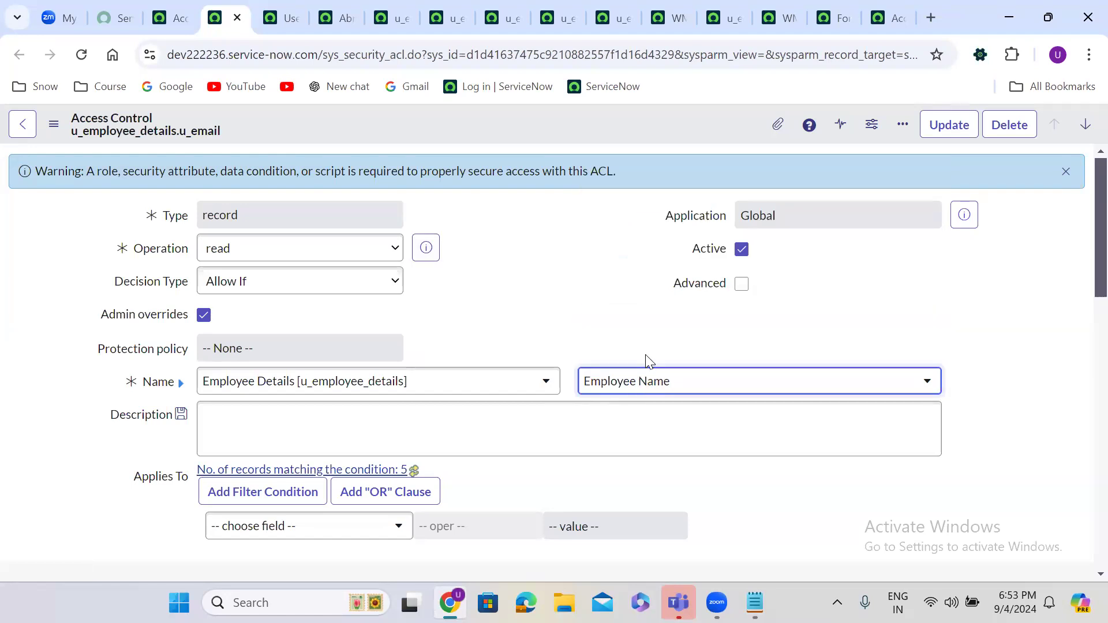
pyautogui.rightClick(444, 132)
pyautogui.click(478, 142)
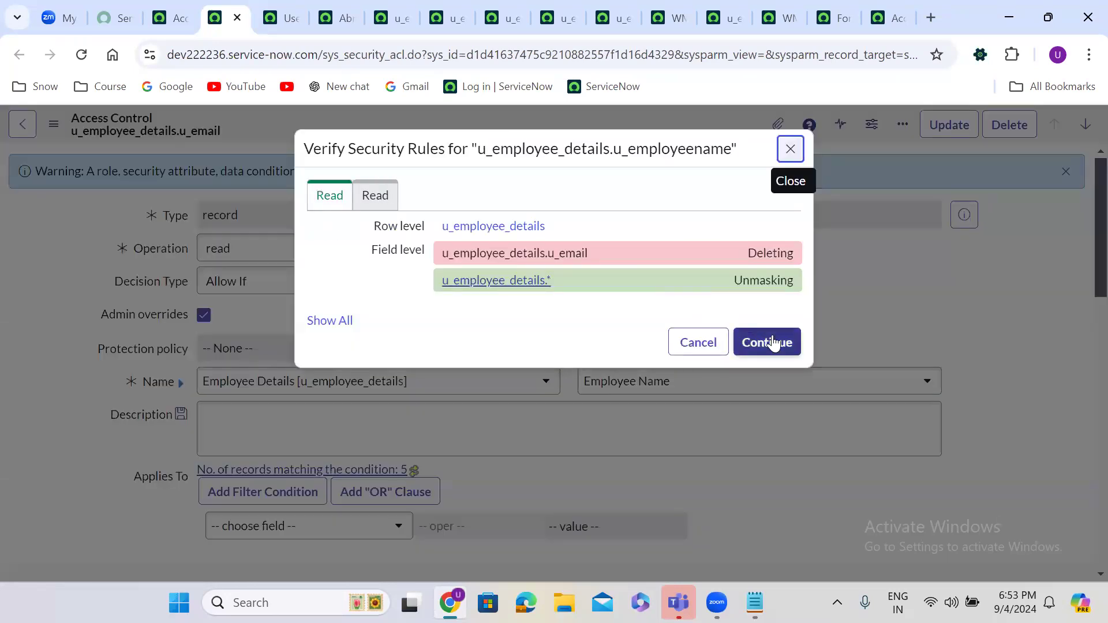
pyautogui.click(773, 343)
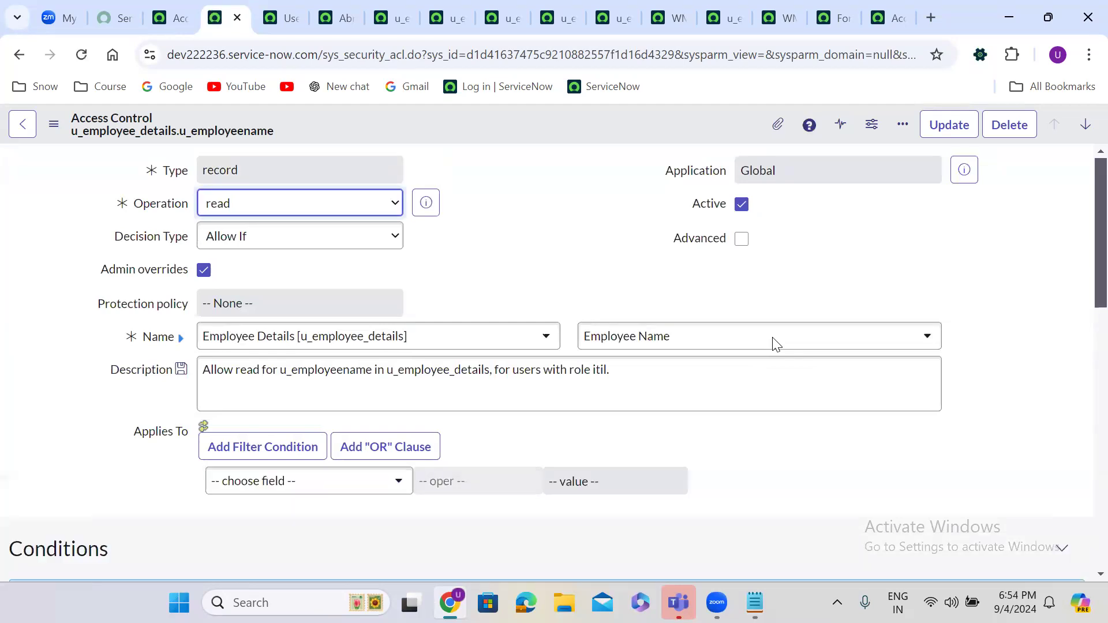
# Step: Change the field to Father Name and Insert and Stay, creating u_employee_details.u_fathername
pyautogui.click(646, 345)
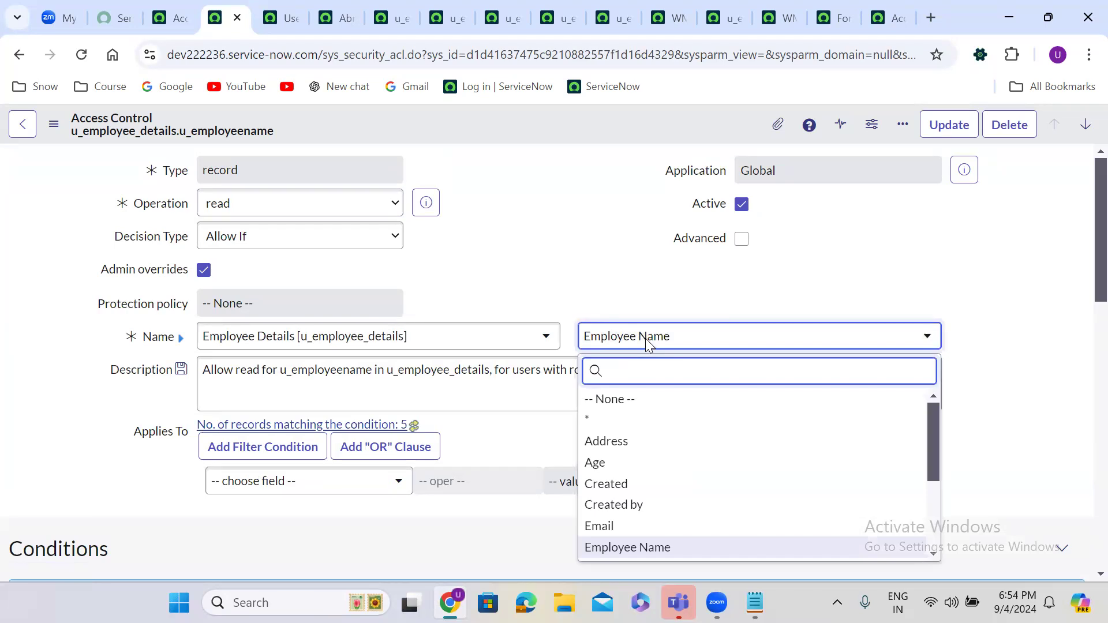
pyautogui.write('fat')
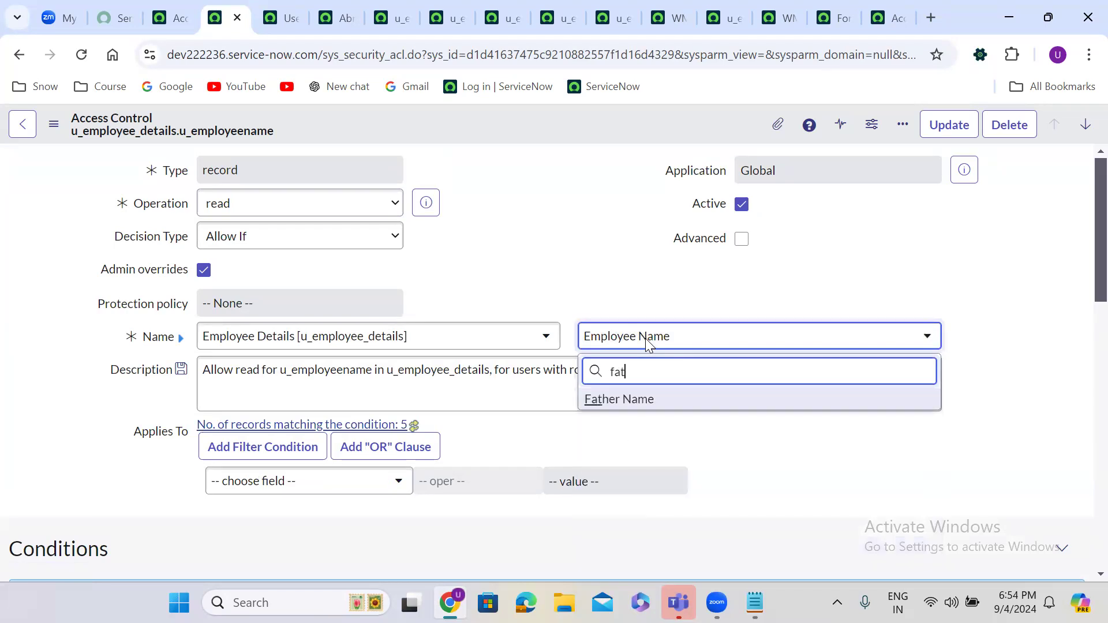
pyautogui.click(656, 407)
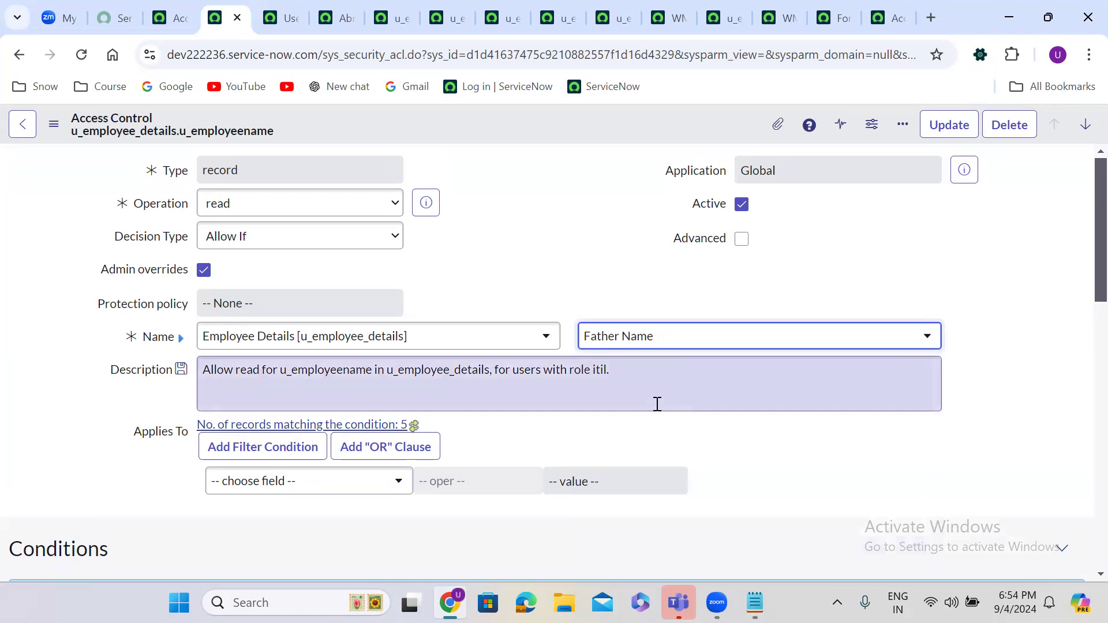
pyautogui.rightClick(470, 118)
pyautogui.click(525, 172)
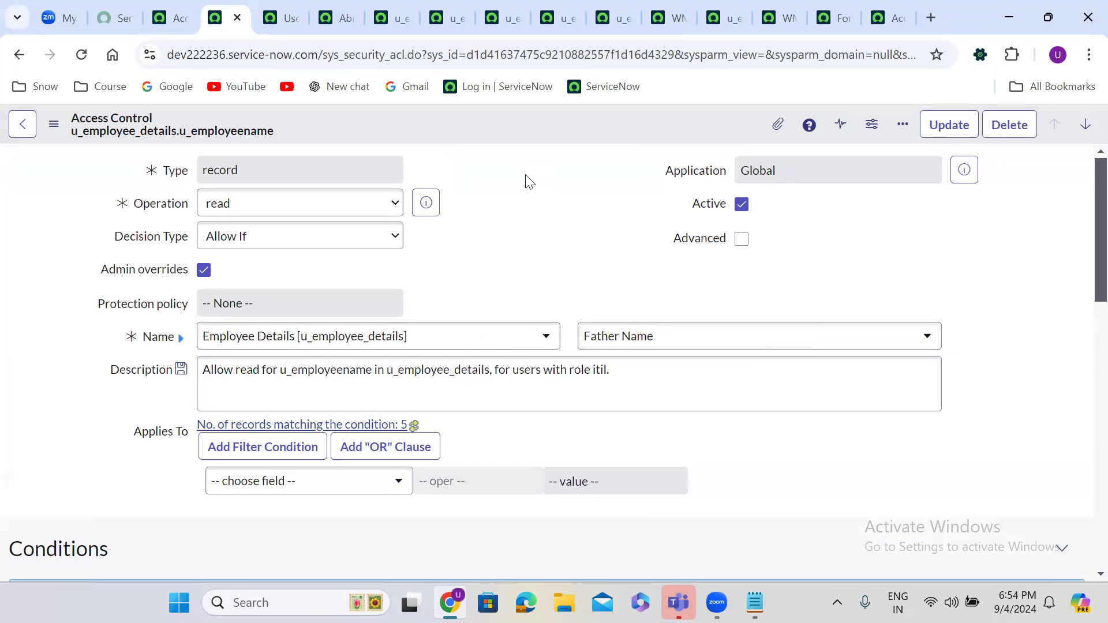
pyautogui.click(765, 342)
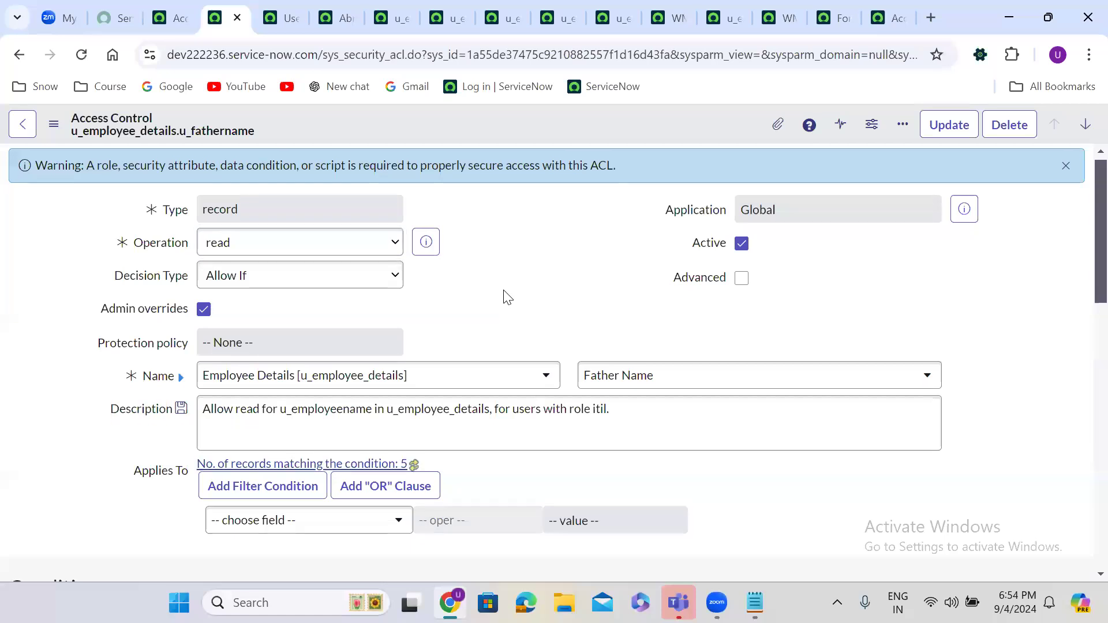
pyautogui.scroll(-10, 506, 297)
# Step: Add itil as the required role on the u_fathername ACL and save it
pyautogui.doubleClick(212, 282)
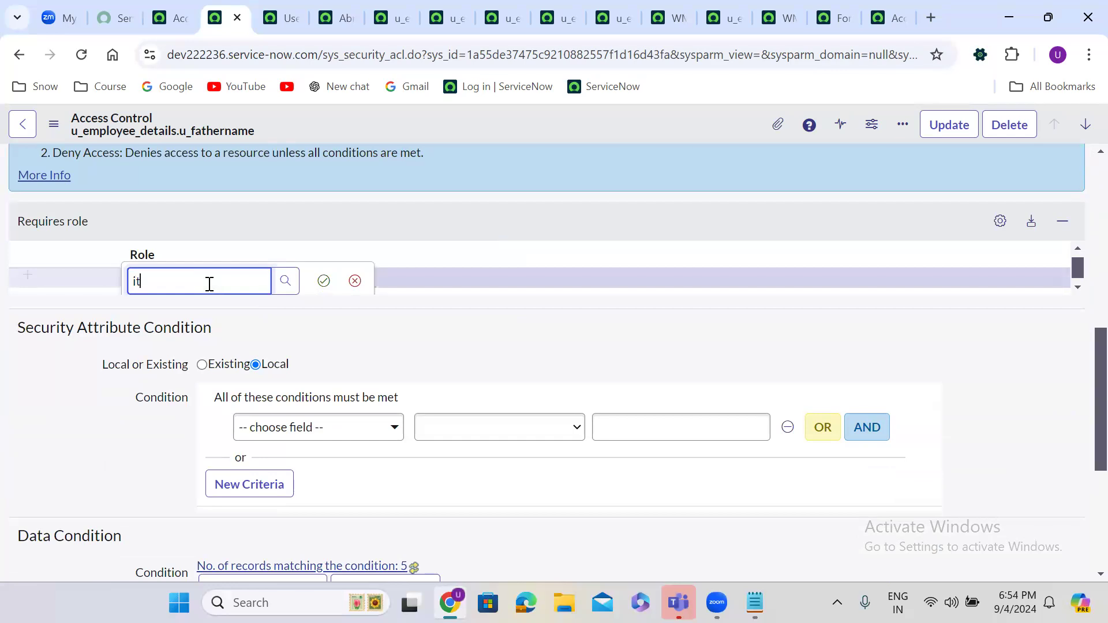
pyautogui.write('itil')
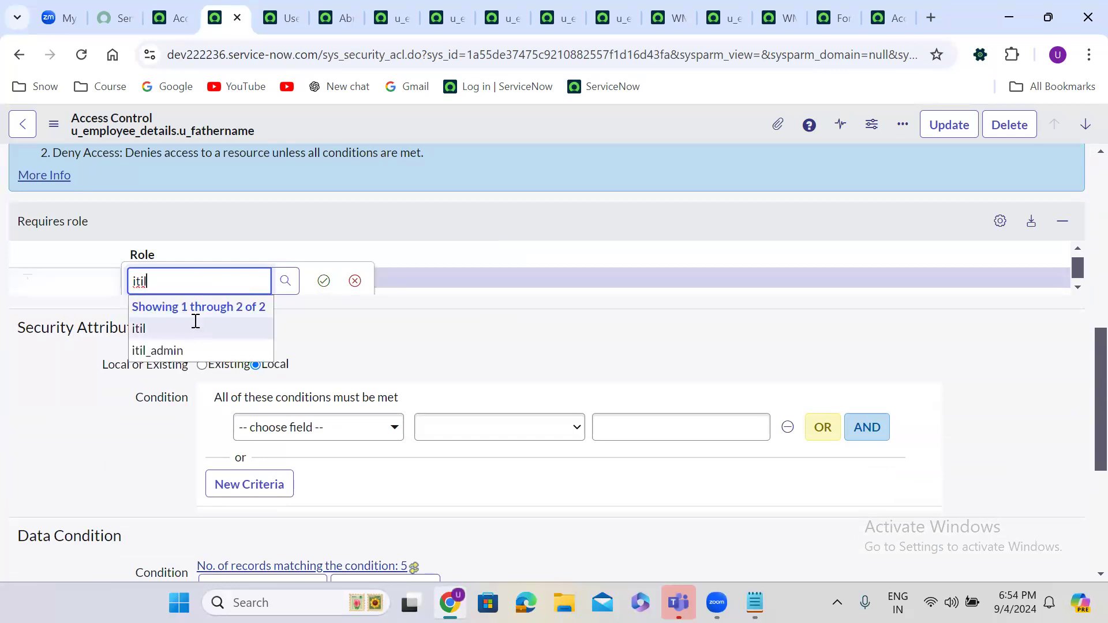
pyautogui.click(193, 322)
pyautogui.click(327, 280)
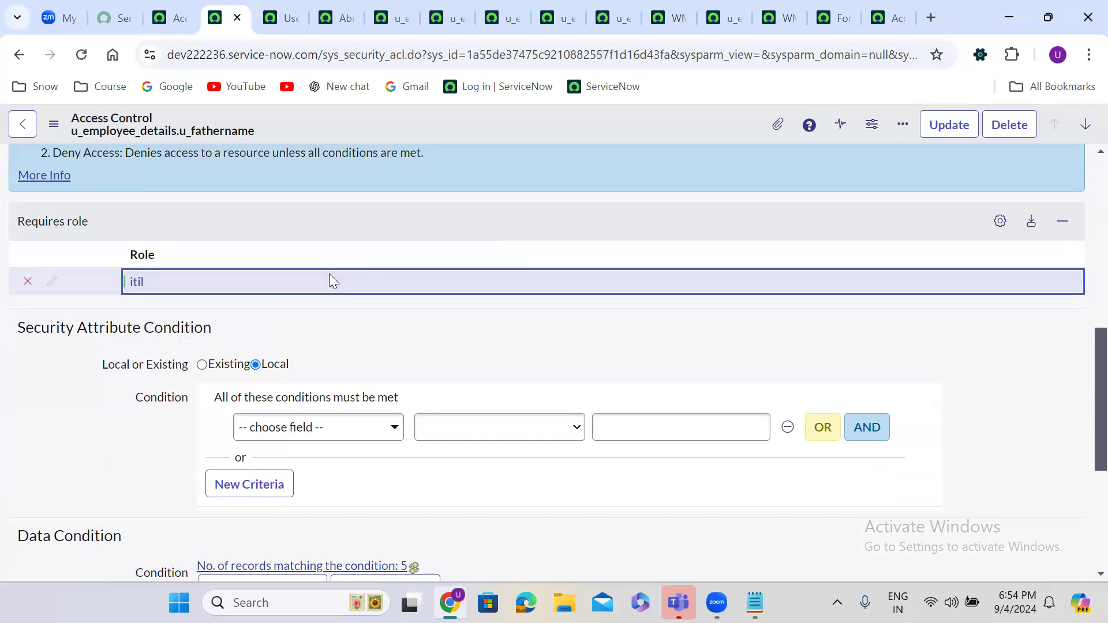
pyautogui.rightClick(494, 116)
pyautogui.click(526, 130)
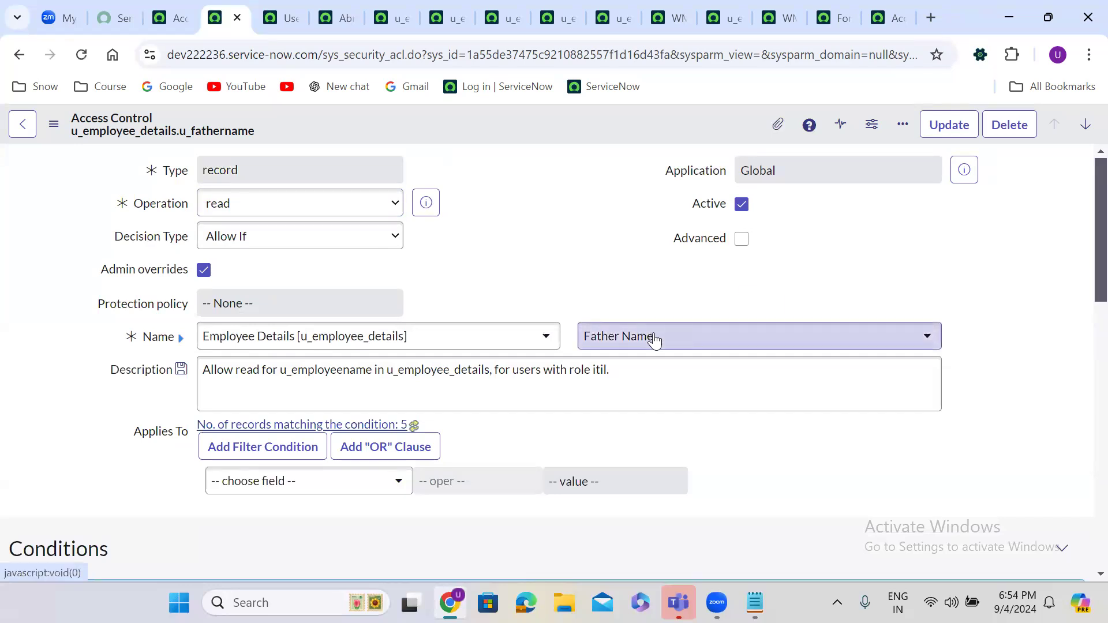
# Step: Change the field to Mother Name and Insert and Stay, creating u_employee_details.u_mothername
pyautogui.click(654, 338)
pyautogui.write('mot')
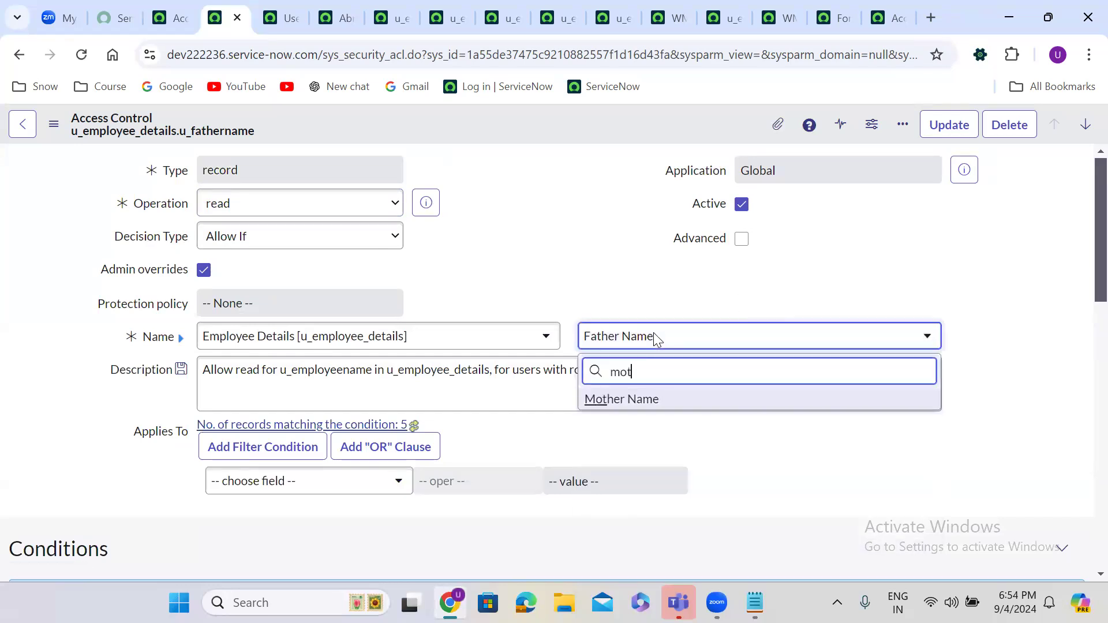
pyautogui.click(664, 399)
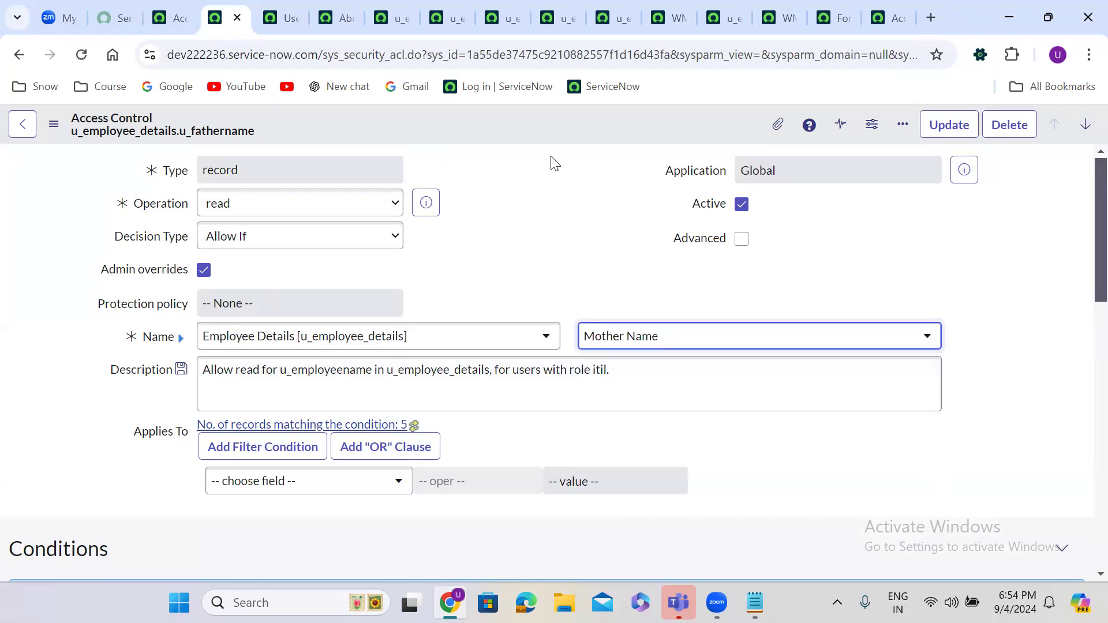
pyautogui.rightClick(451, 117)
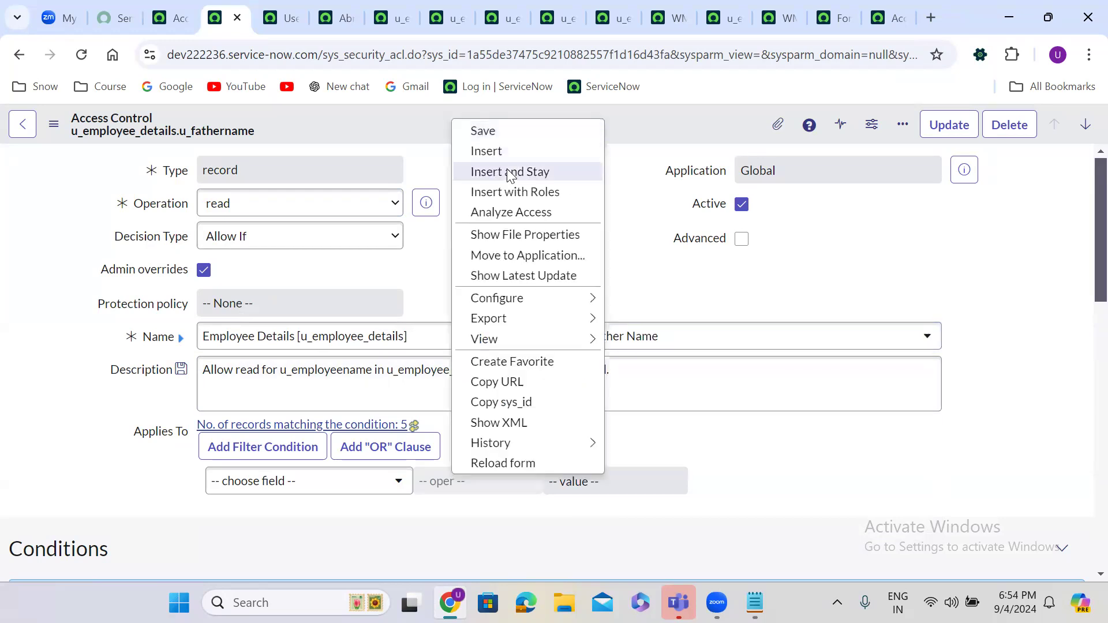
pyautogui.click(510, 175)
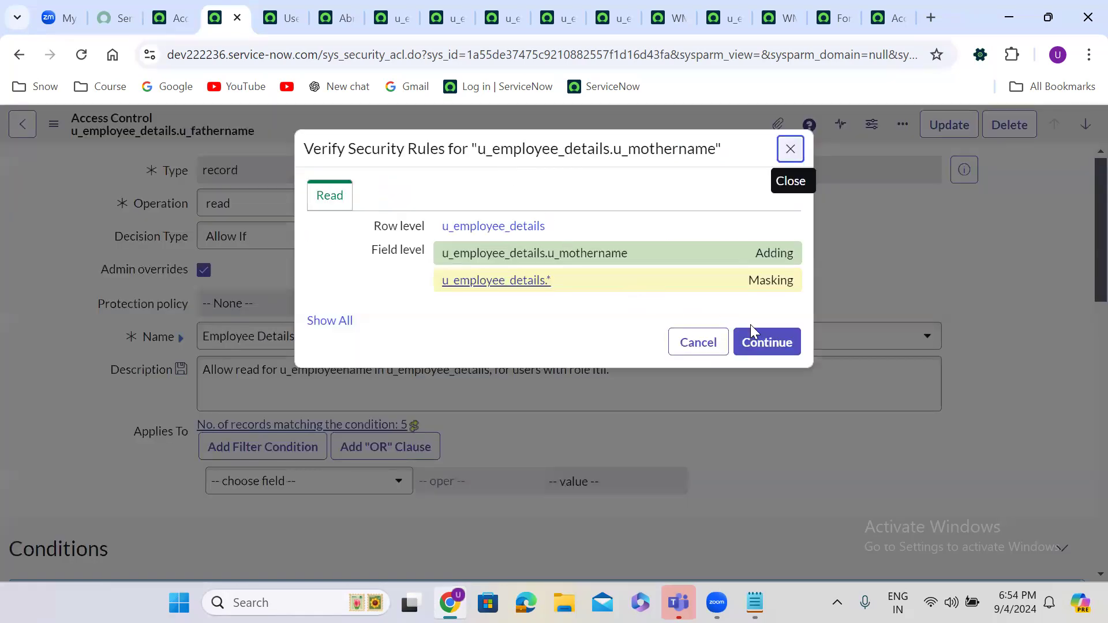
pyautogui.click(781, 343)
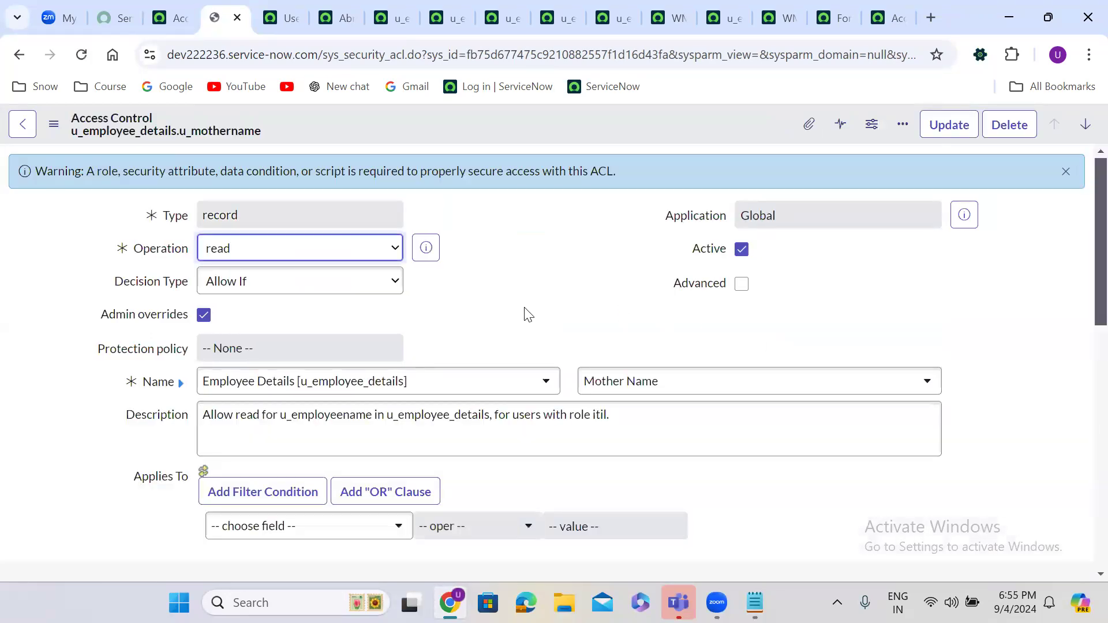
# Step: Add itil as the required role on u_mothername, save, and return to the Access Controls list
pyautogui.scroll(-10, 526, 312)
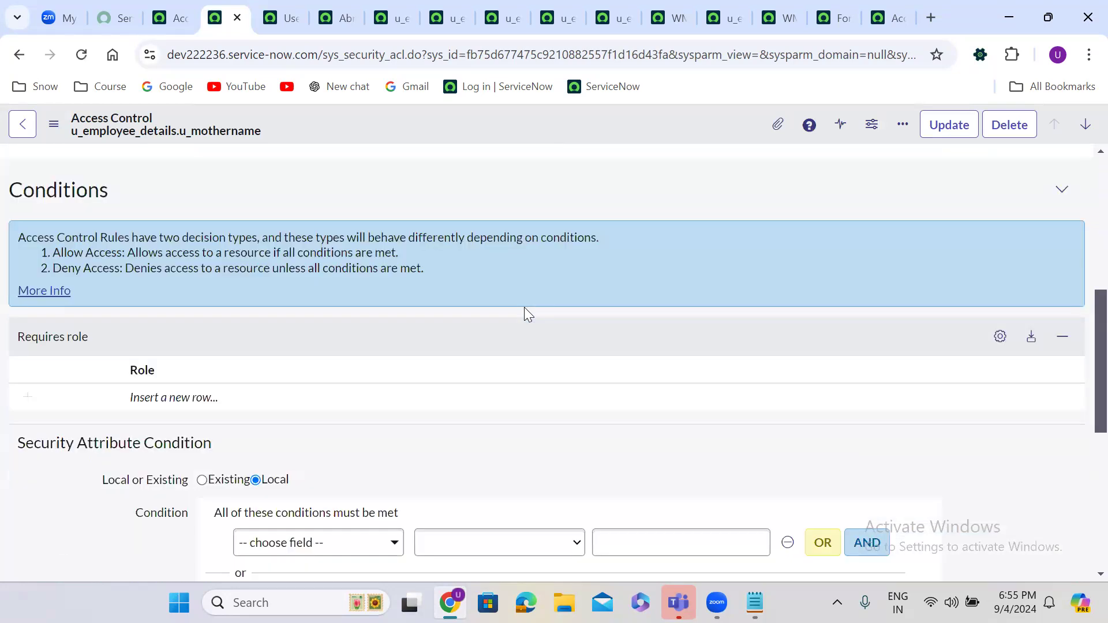
pyautogui.doubleClick(198, 240)
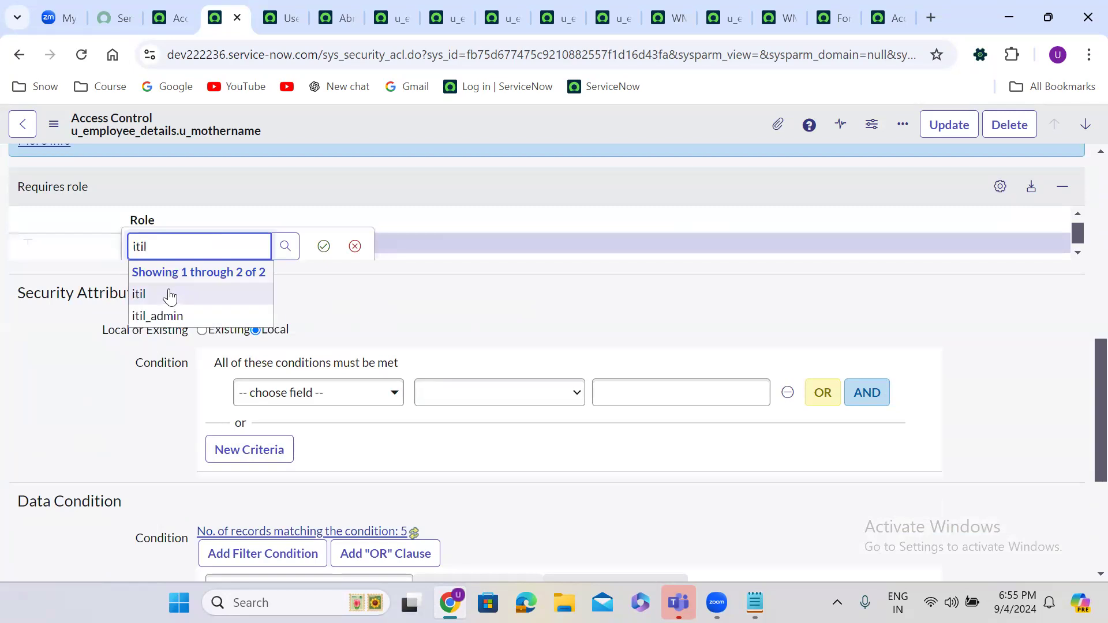
pyautogui.write('itil')
pyautogui.click(171, 291)
pyautogui.click(323, 247)
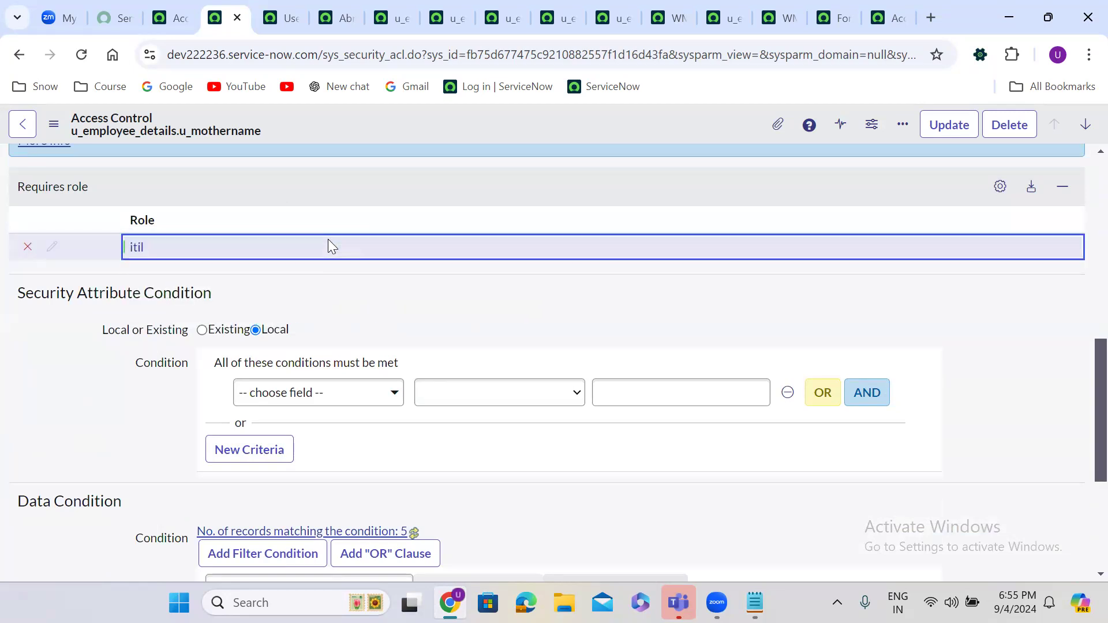
pyautogui.rightClick(528, 119)
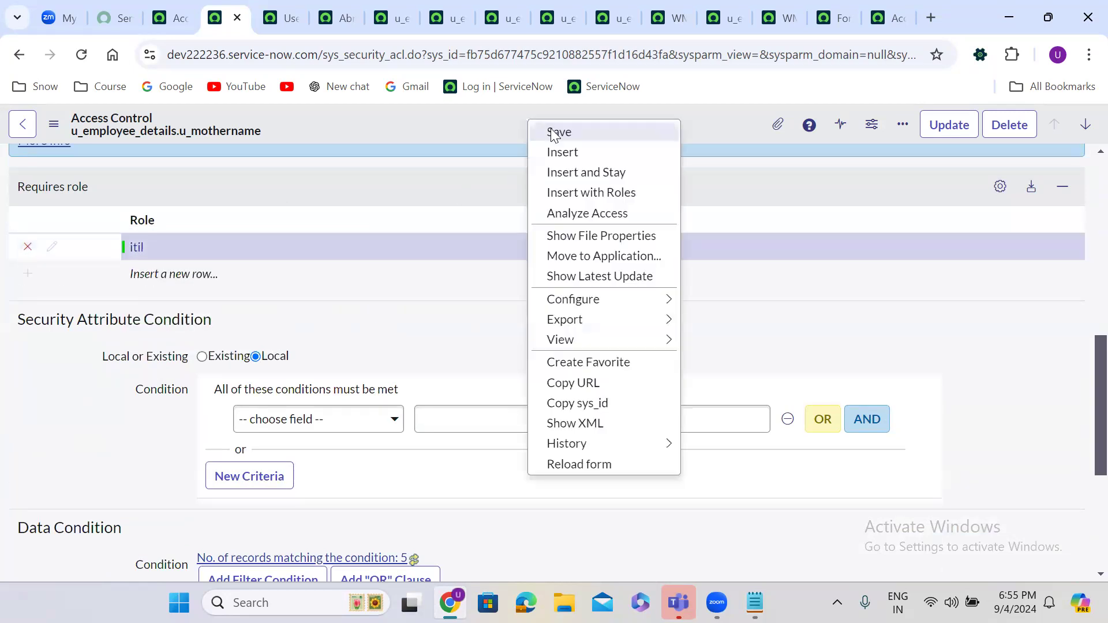
pyautogui.click(550, 128)
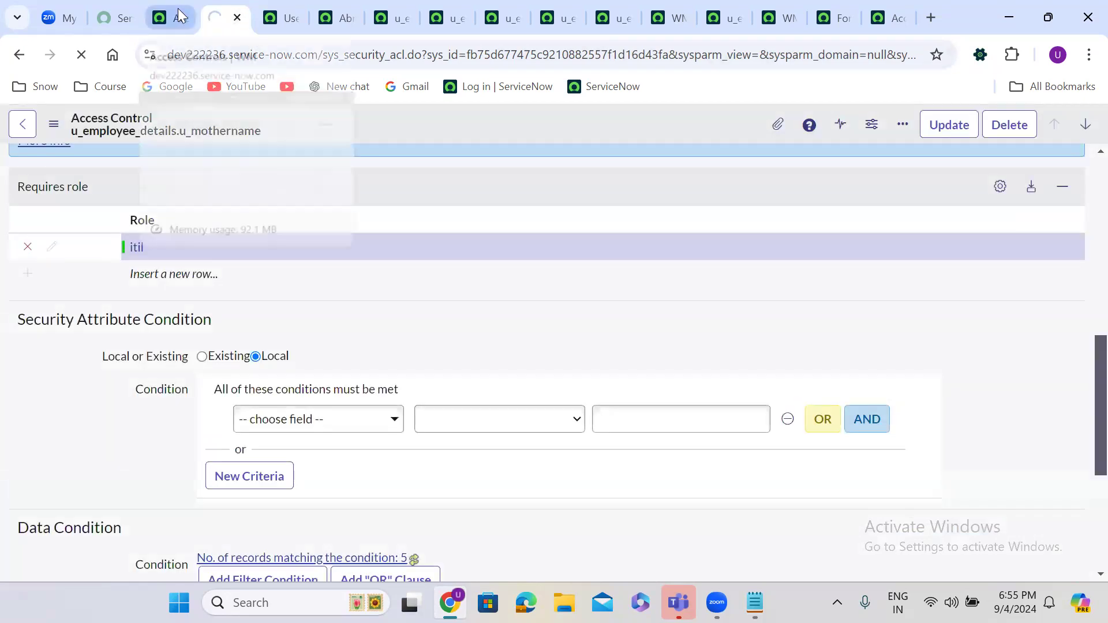
pyautogui.click(173, 16)
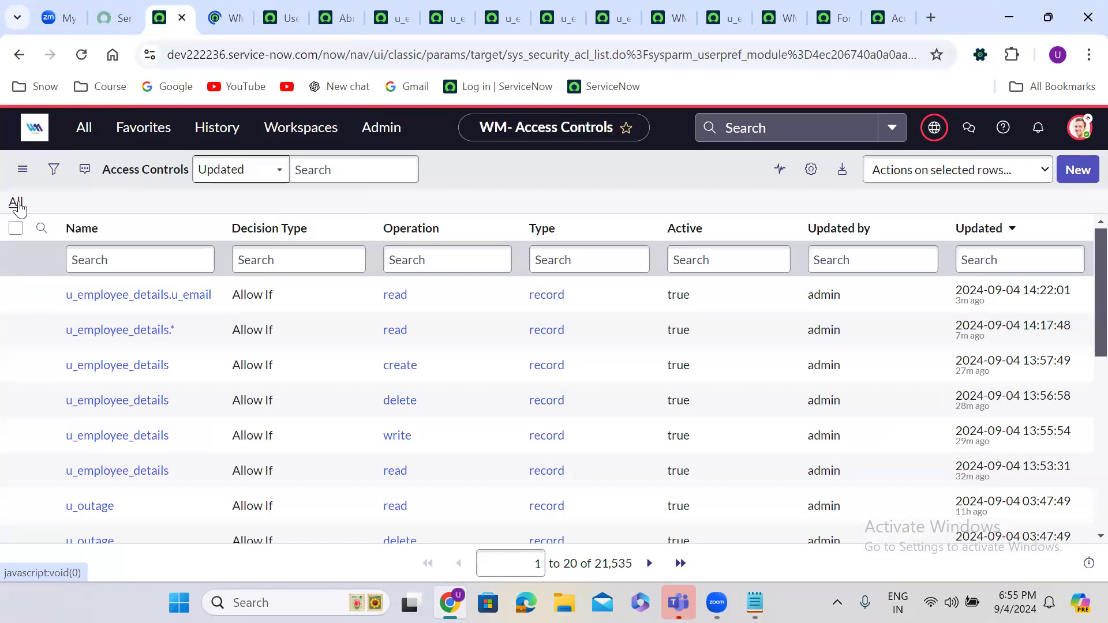
# Step: Reload the Access Controls list and close the old u_mothername ACL tab
pyautogui.click(18, 204)
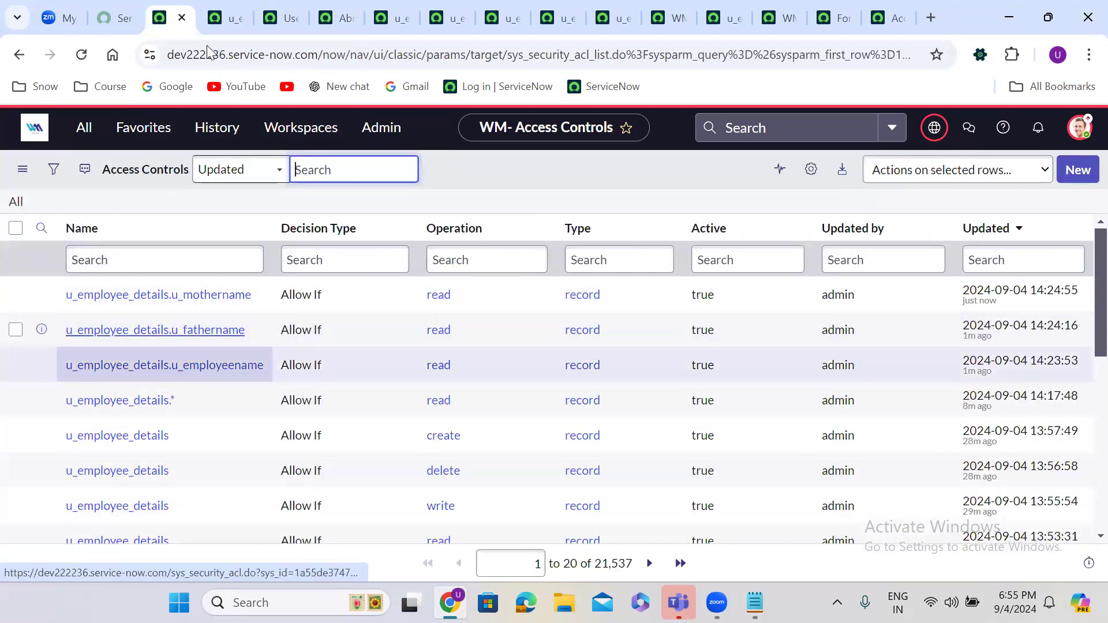
pyautogui.click(235, 17)
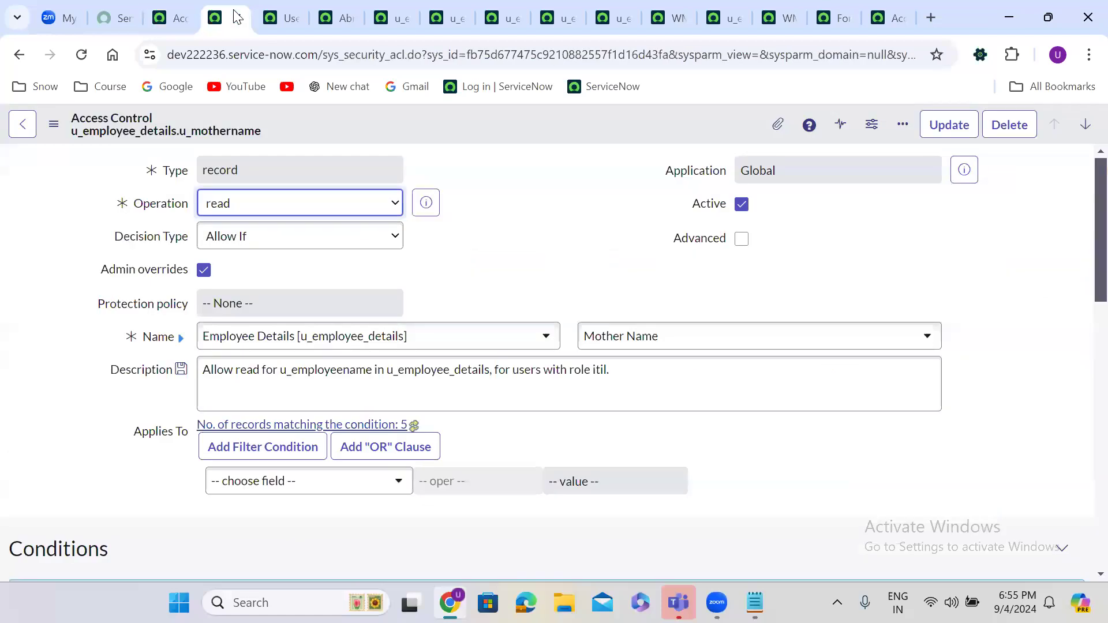
pyautogui.click(242, 18)
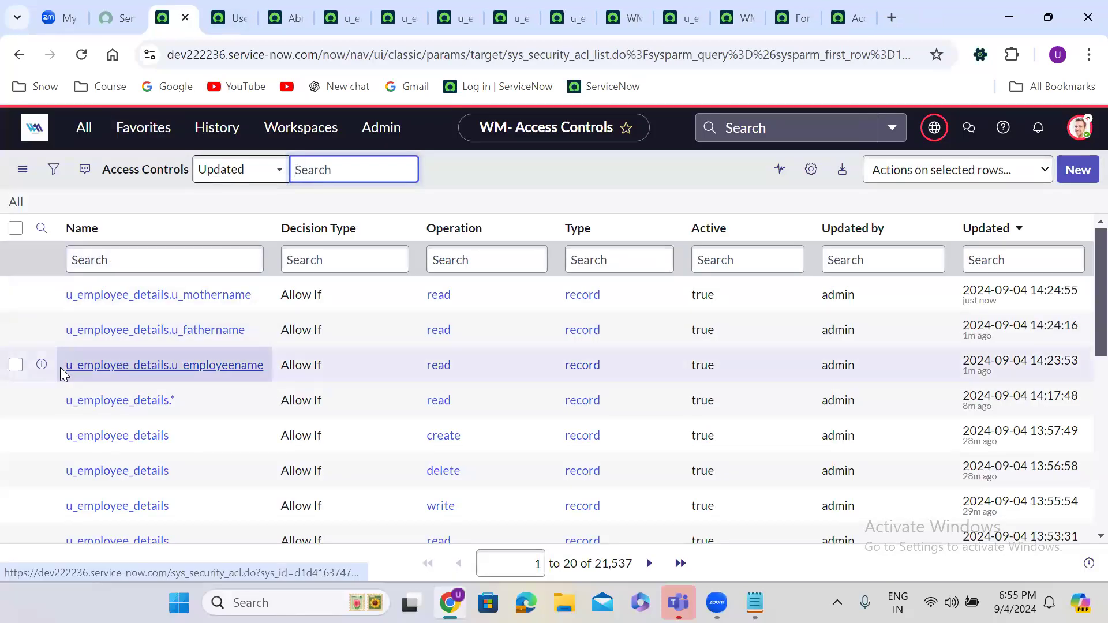
# Step: Open the u_employeename, u_fathername and u_mothername ACLs in new tabs, viewing u_employeename
pyautogui.rightClick(41, 365)
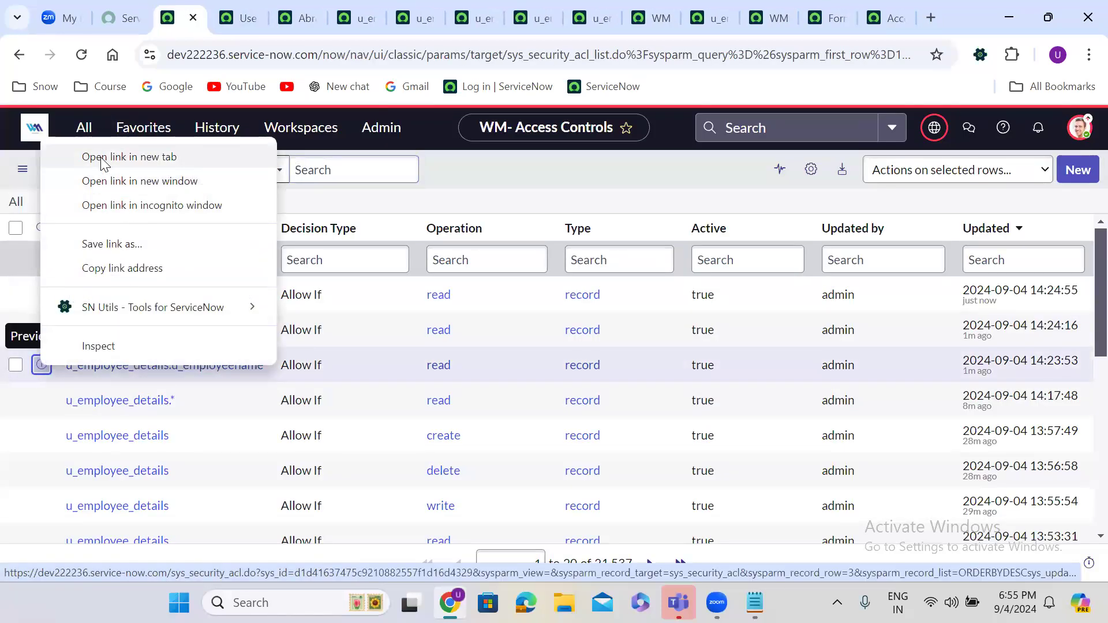
pyautogui.click(104, 164)
pyautogui.rightClick(41, 331)
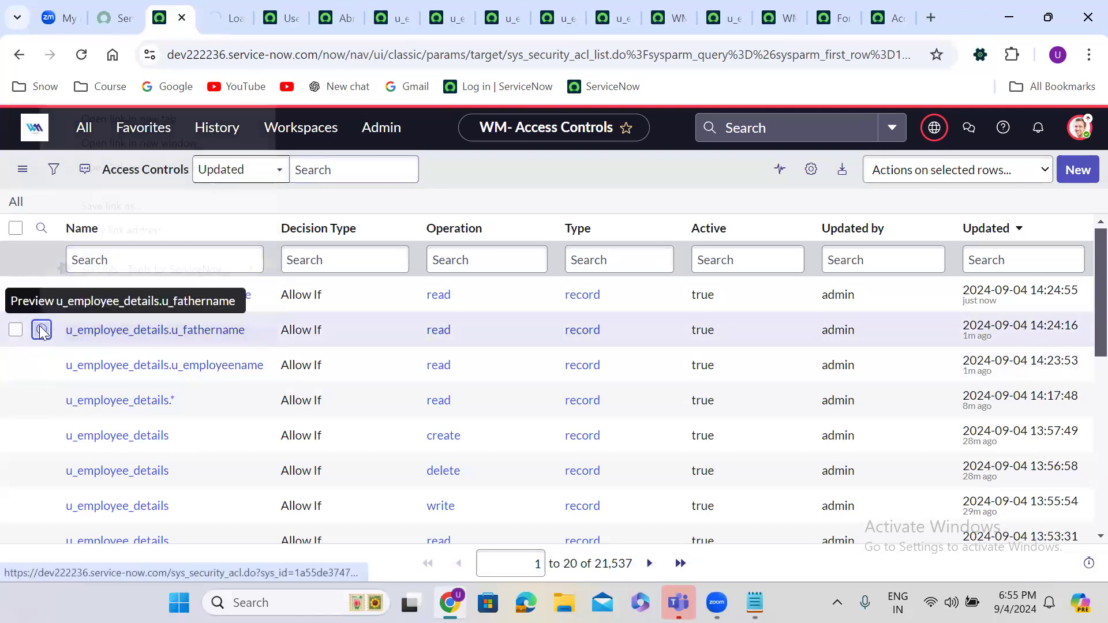
pyautogui.click(120, 119)
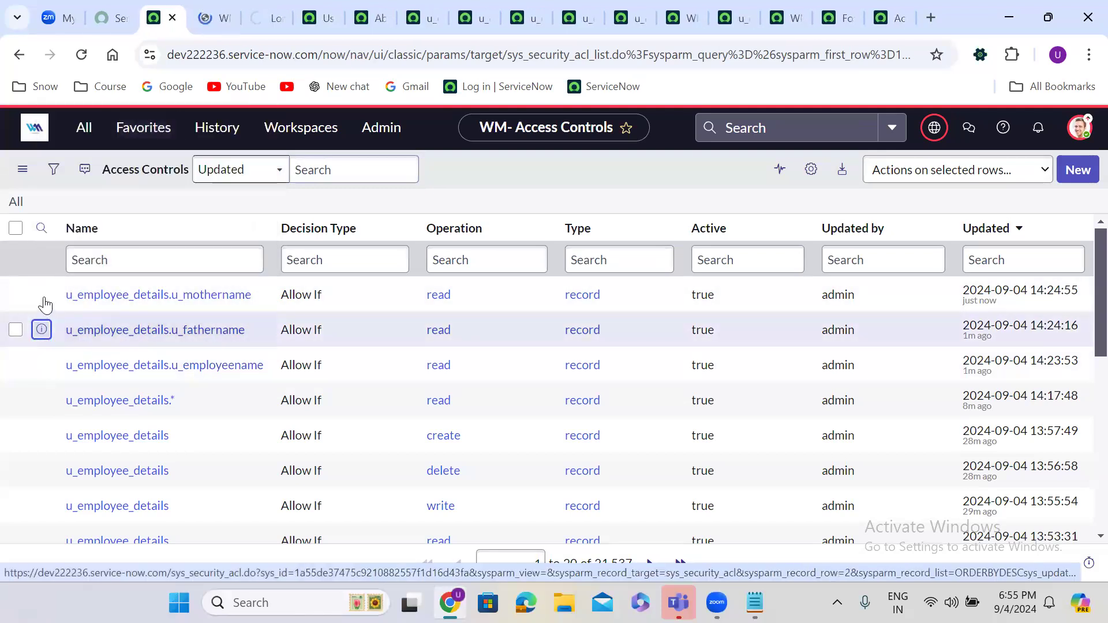
pyautogui.rightClick(42, 295)
pyautogui.click(113, 316)
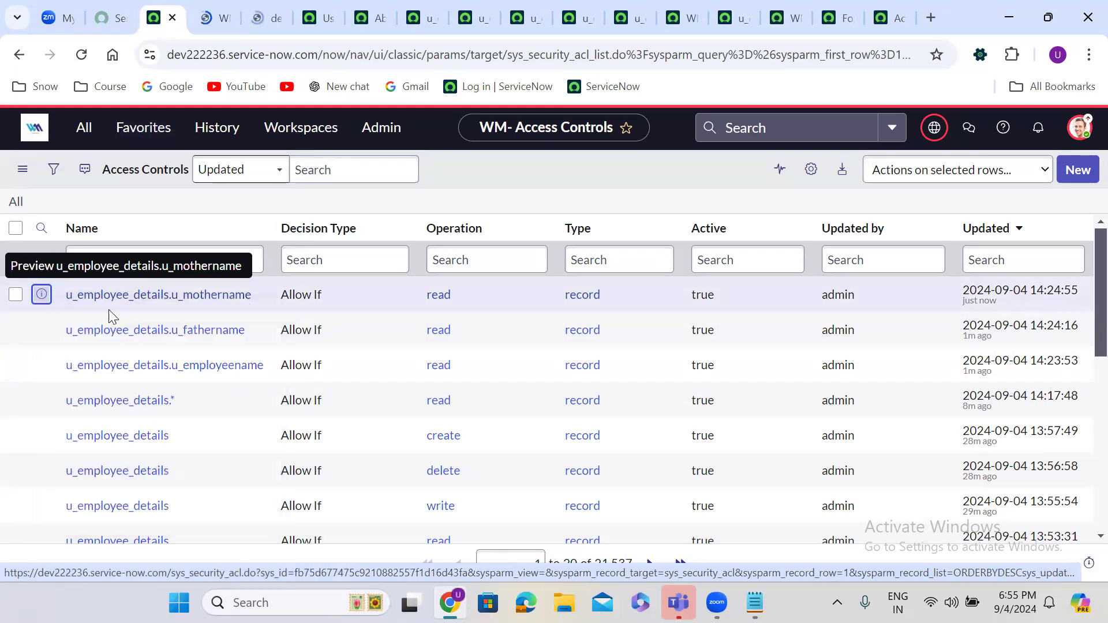
pyautogui.click(198, 14)
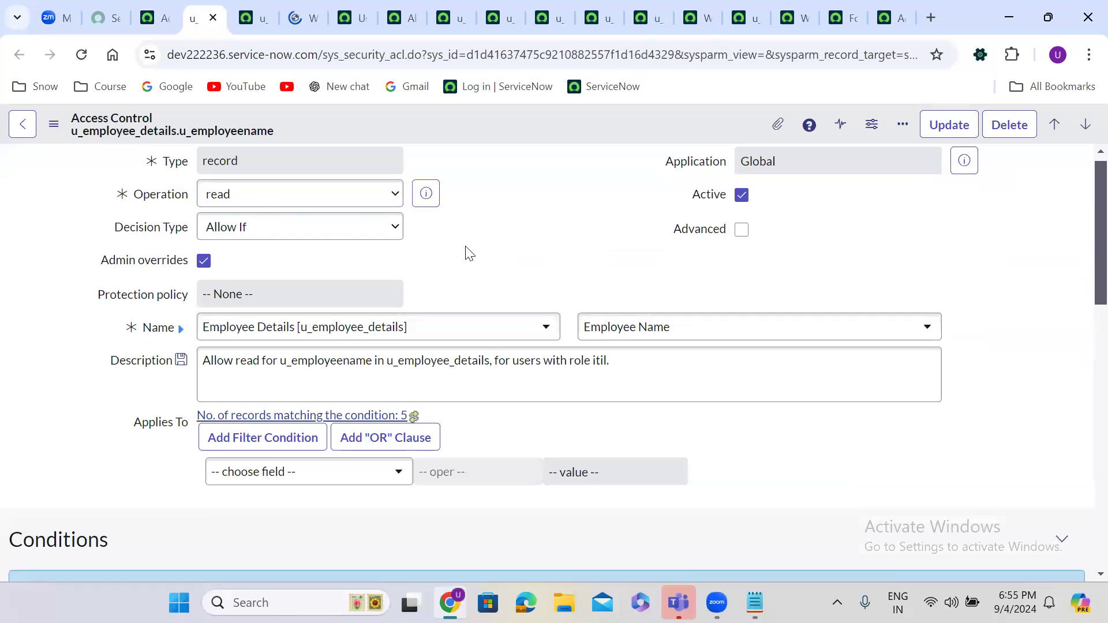
# Step: Add a second required role row set to itil_admin on the u_employeename ACL
pyautogui.scroll(-10, 465, 248)
pyautogui.doubleClick(133, 228)
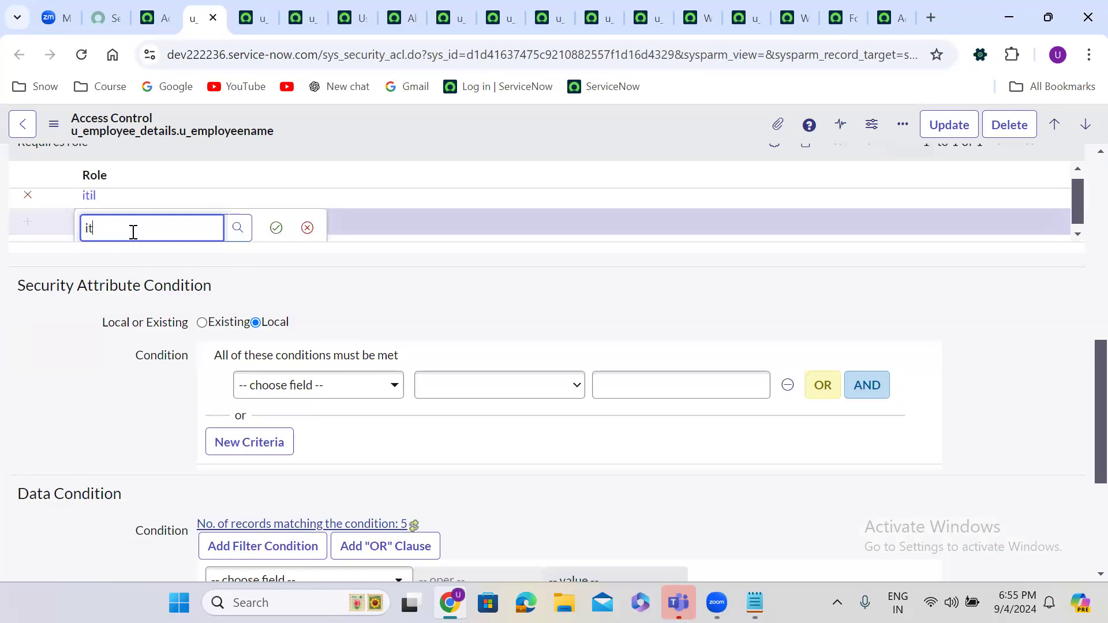
pyautogui.click(130, 274)
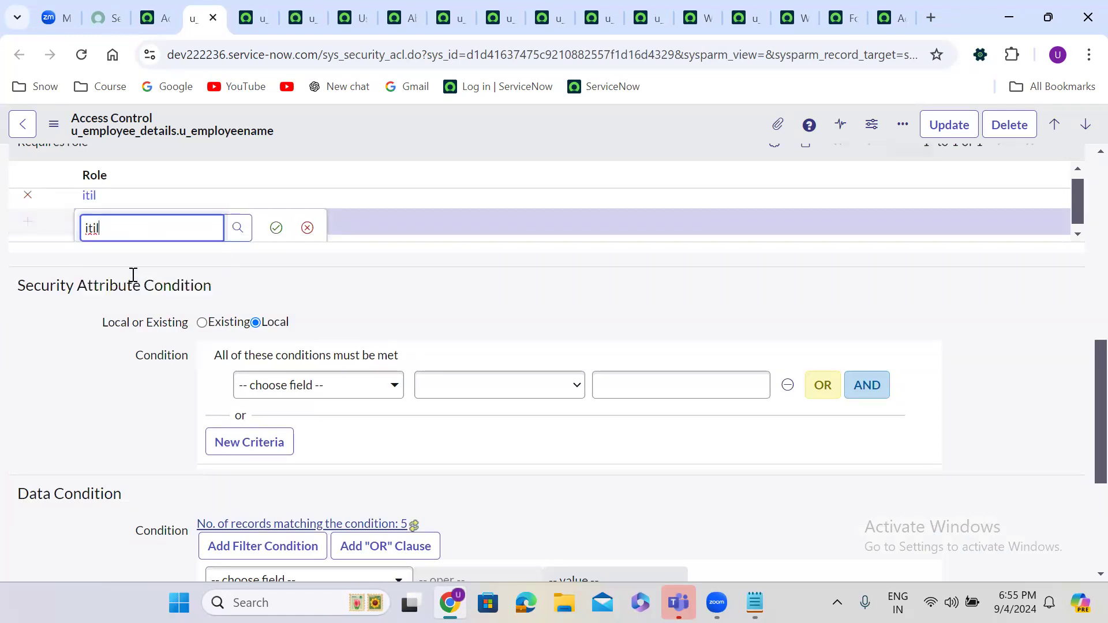
pyautogui.click(276, 228)
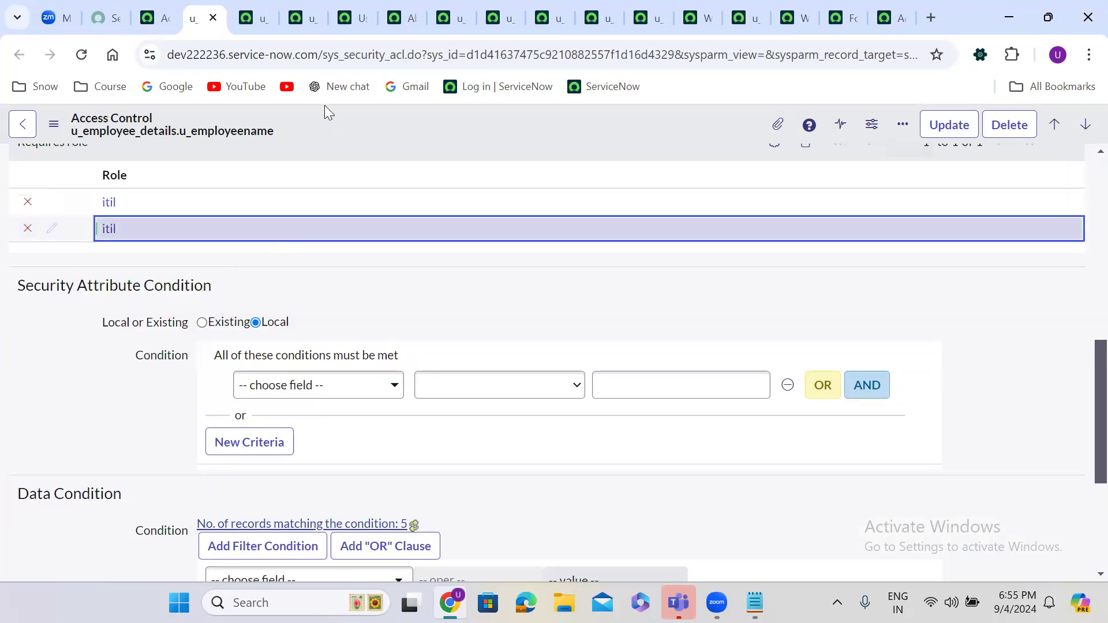
pyautogui.doubleClick(146, 234)
pyautogui.click(157, 234)
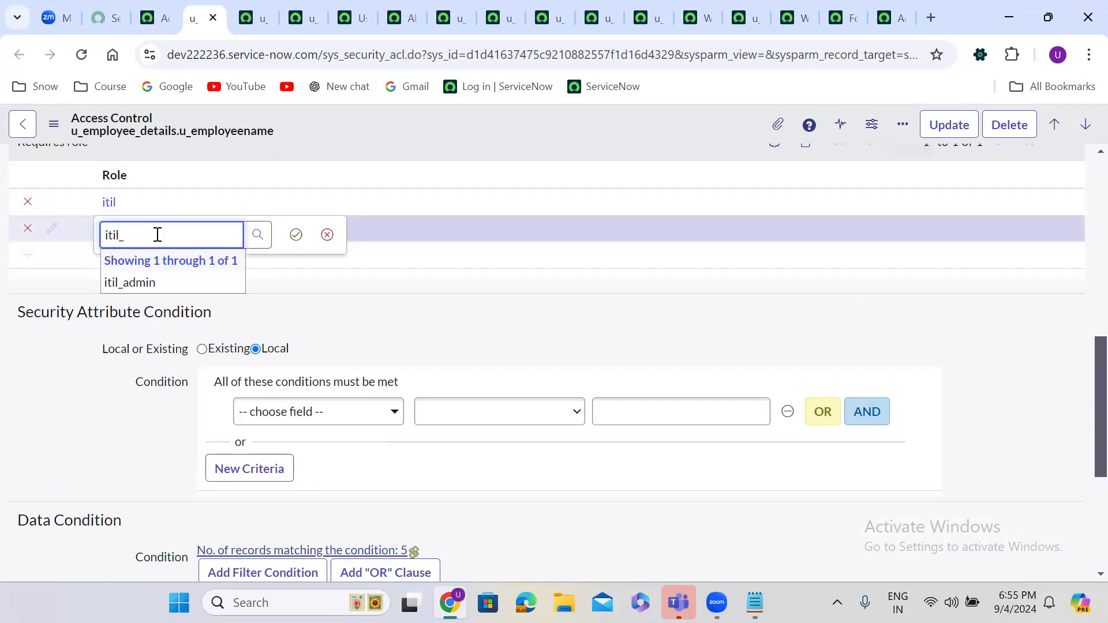
pyautogui.click(156, 284)
pyautogui.click(296, 234)
# Step: Save the u_employeename ACL and bring up the u_fathername ACL
pyautogui.rightClick(384, 122)
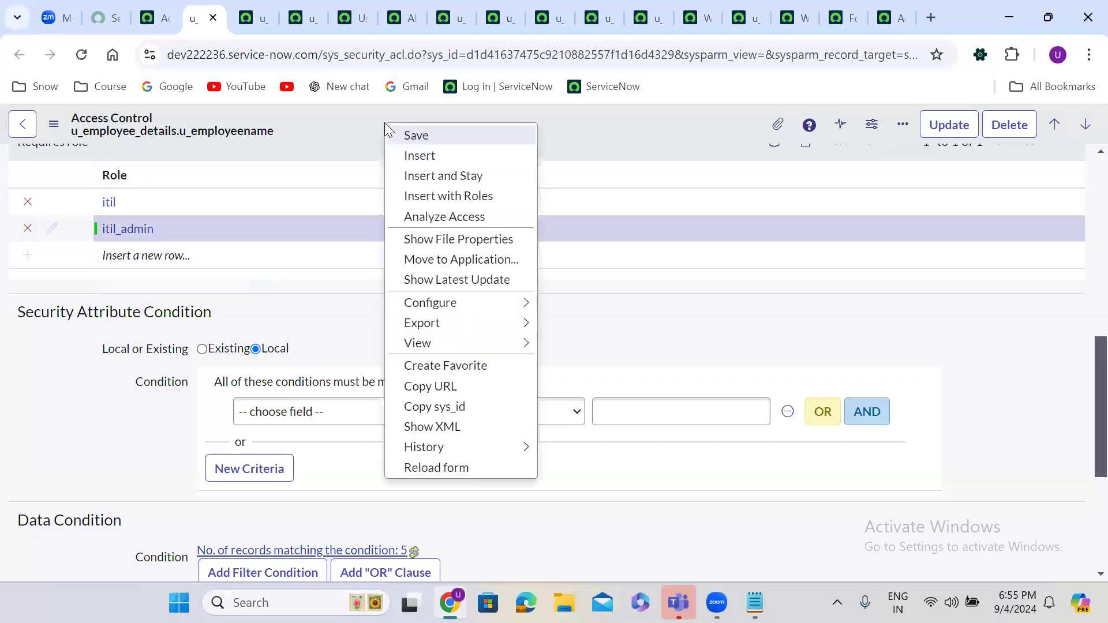
pyautogui.click(411, 135)
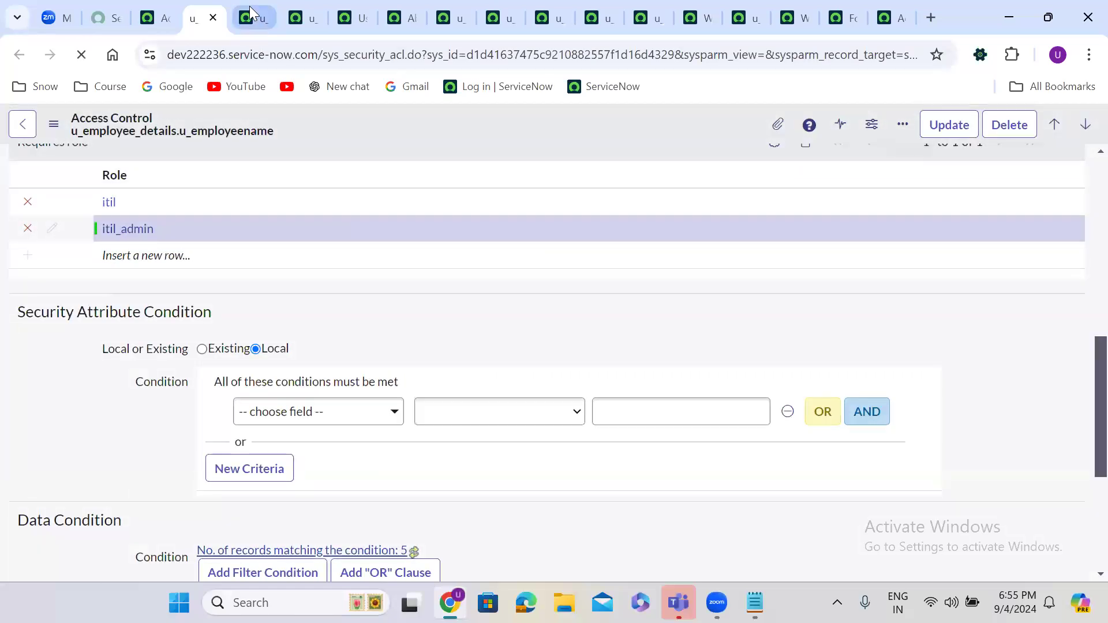
pyautogui.click(251, 11)
pyautogui.scroll(-4, 469, 267)
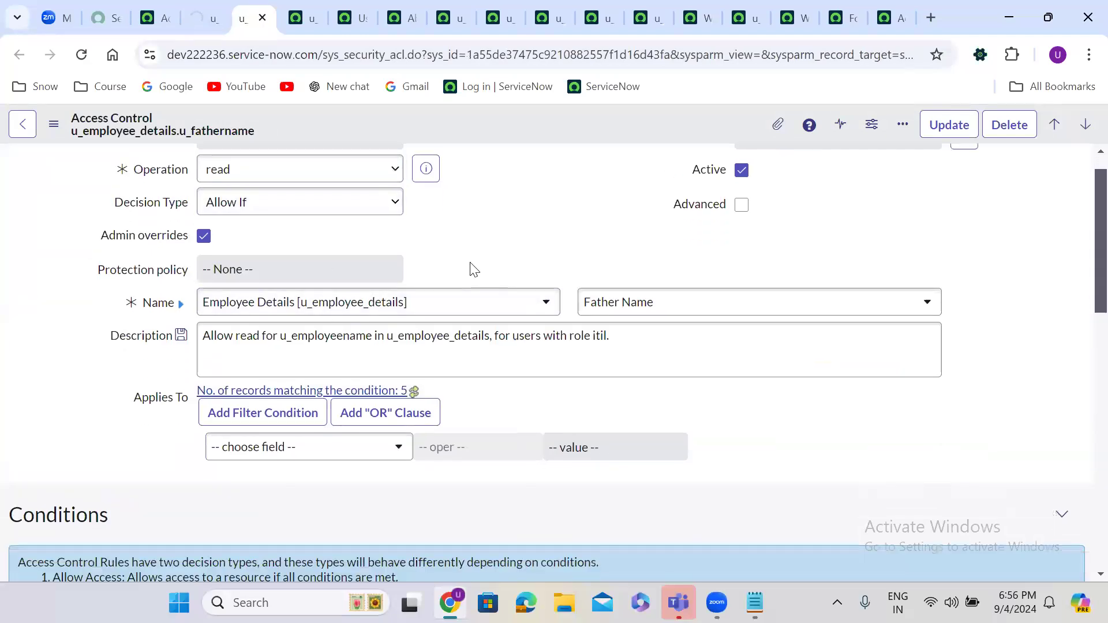
# Step: Add itil_admin as a second role on u_fathername, save, and bring up the u_mothername ACL
pyautogui.scroll(-3, 470, 267)
pyautogui.click(130, 332)
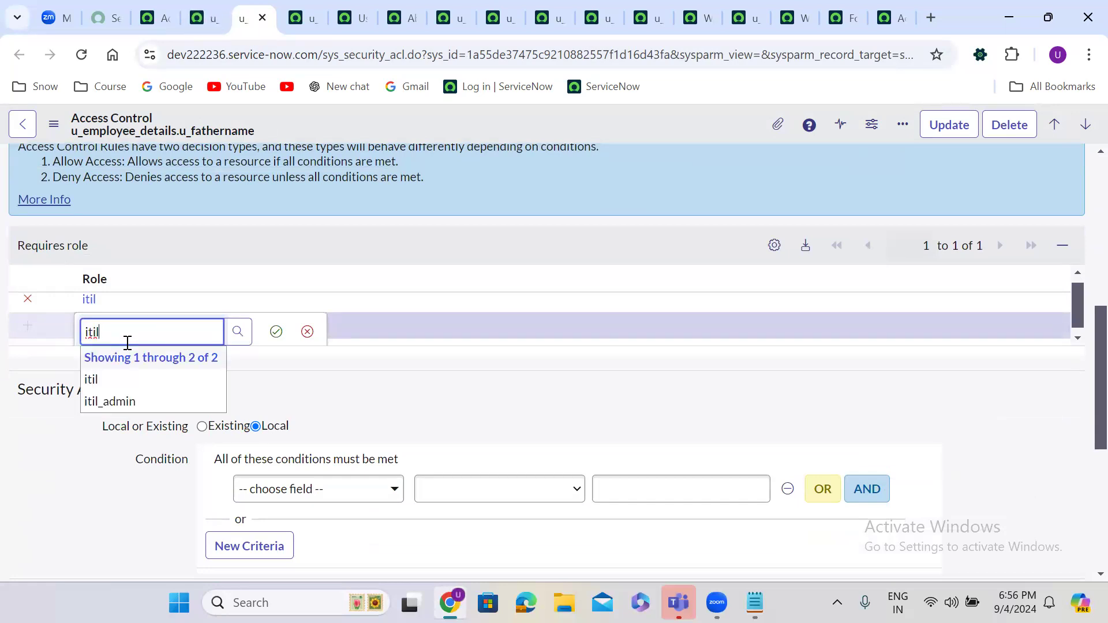
pyautogui.click(127, 402)
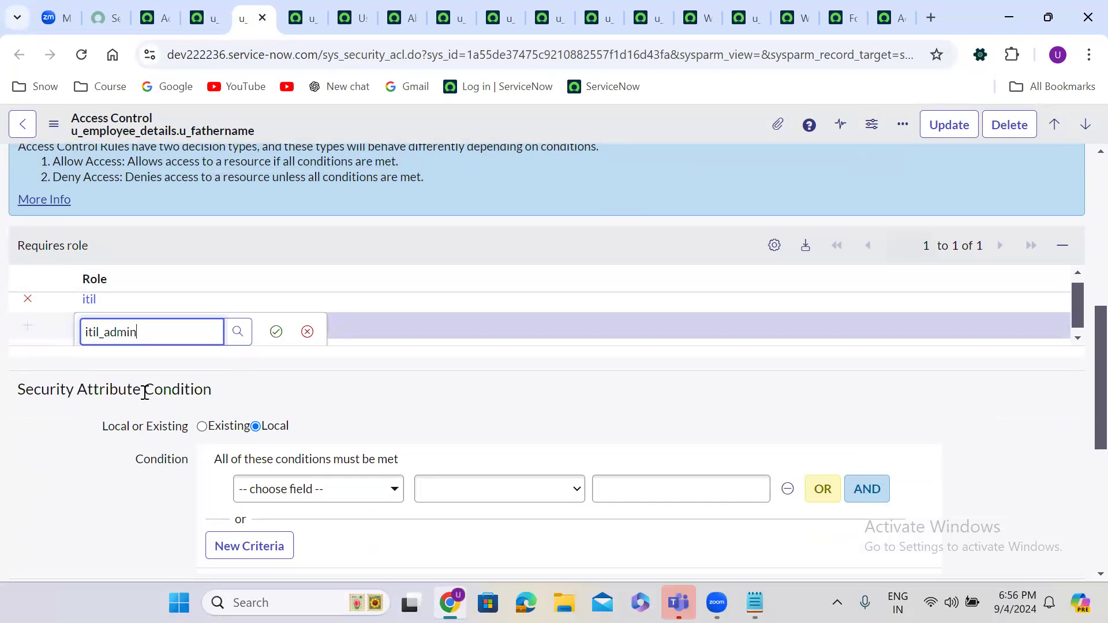
pyautogui.click(276, 331)
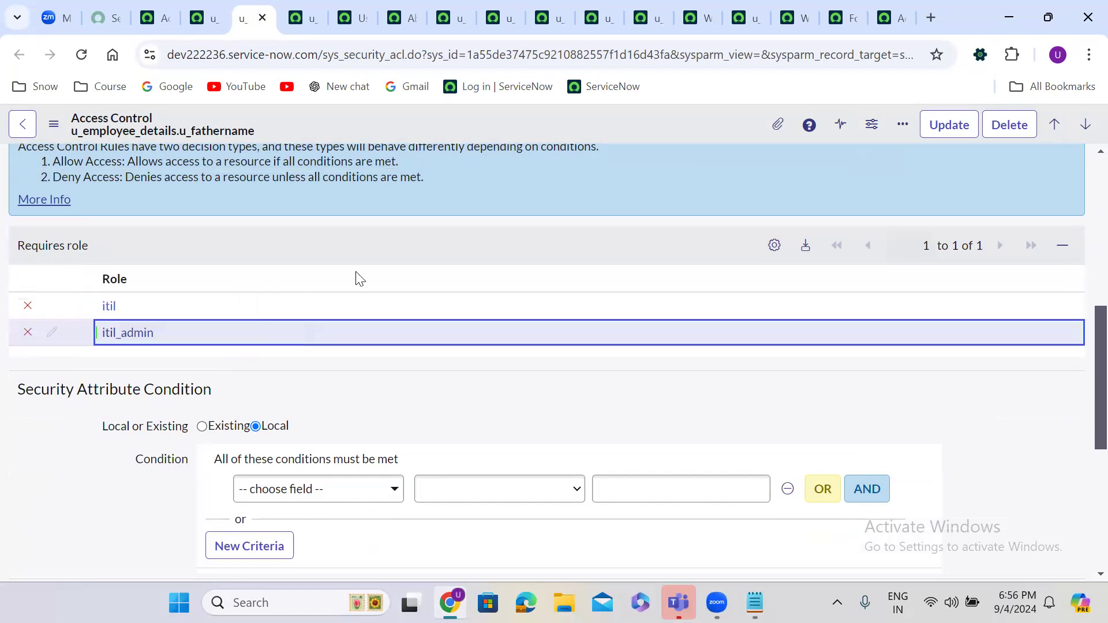
pyautogui.rightClick(412, 113)
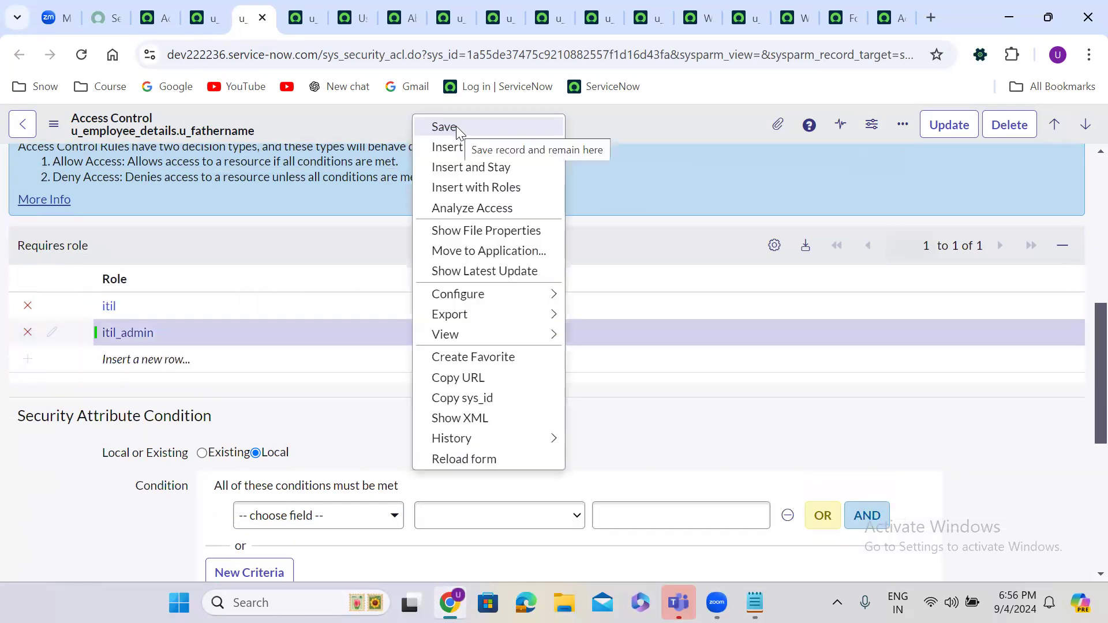
pyautogui.click(456, 125)
pyautogui.click(294, 21)
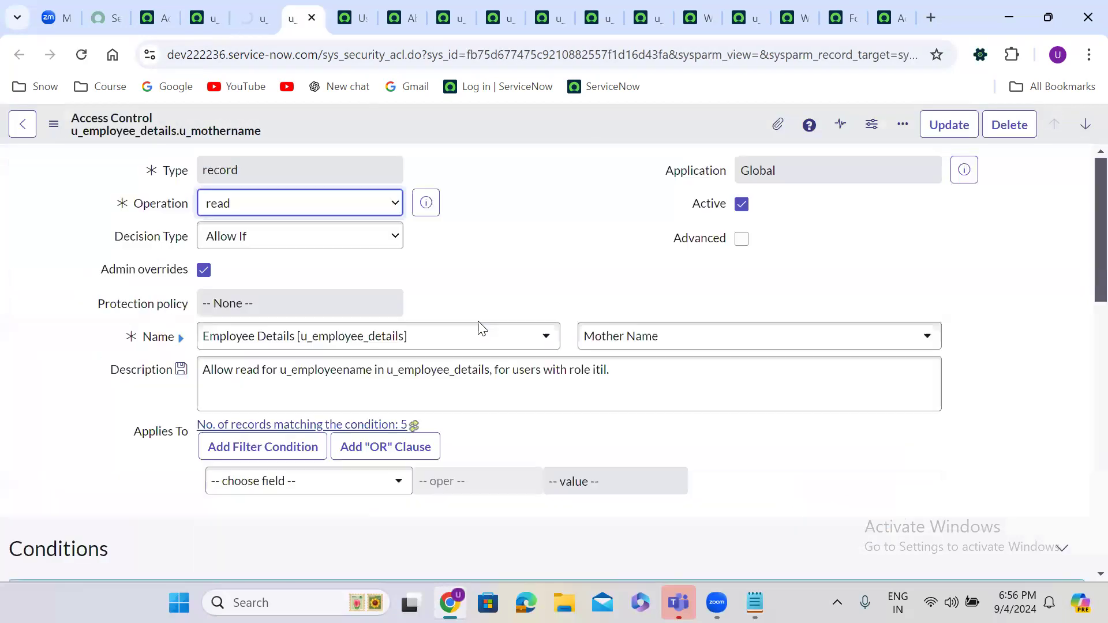
# Step: Add itil_admin as a required role on the u_mothername read ACL
pyautogui.scroll(-8, 488, 236)
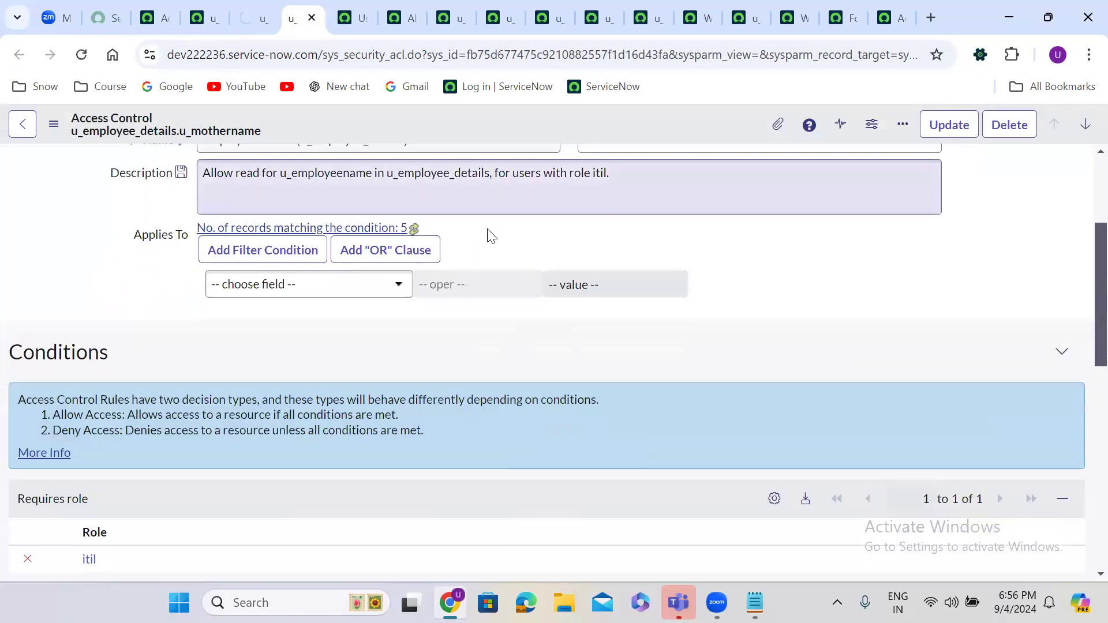
pyautogui.doubleClick(145, 230)
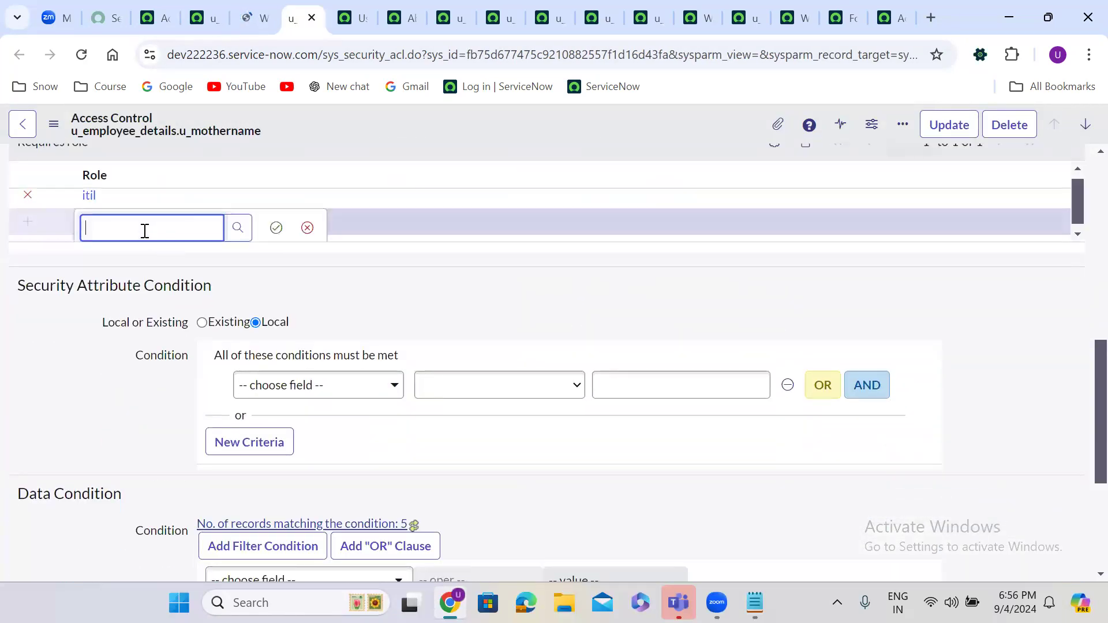
pyautogui.write('itil')
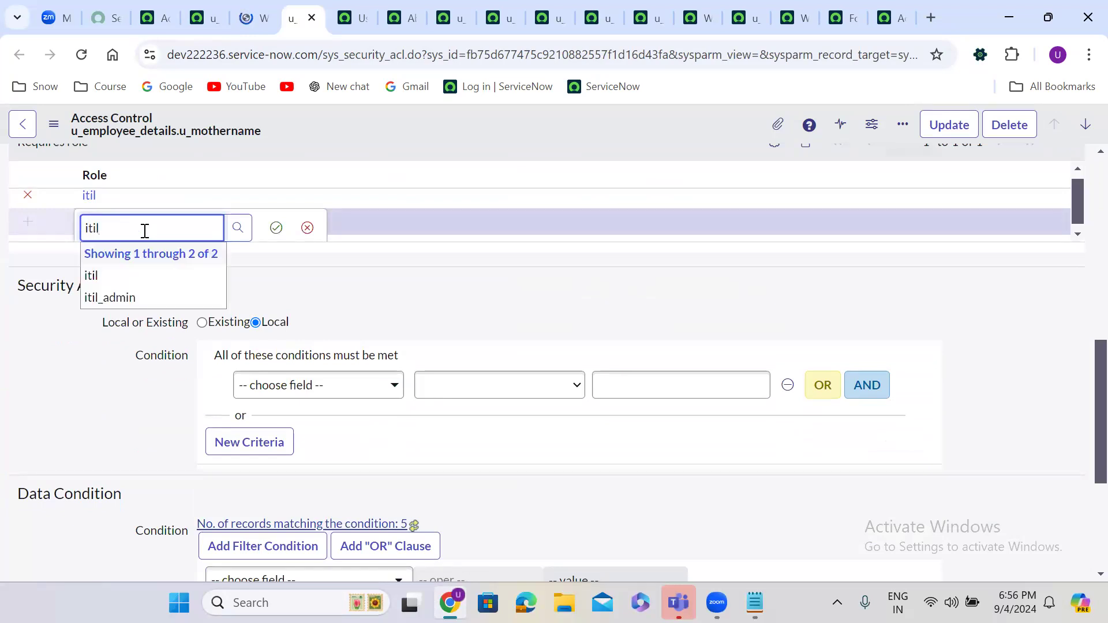
pyautogui.click(114, 299)
pyautogui.click(275, 227)
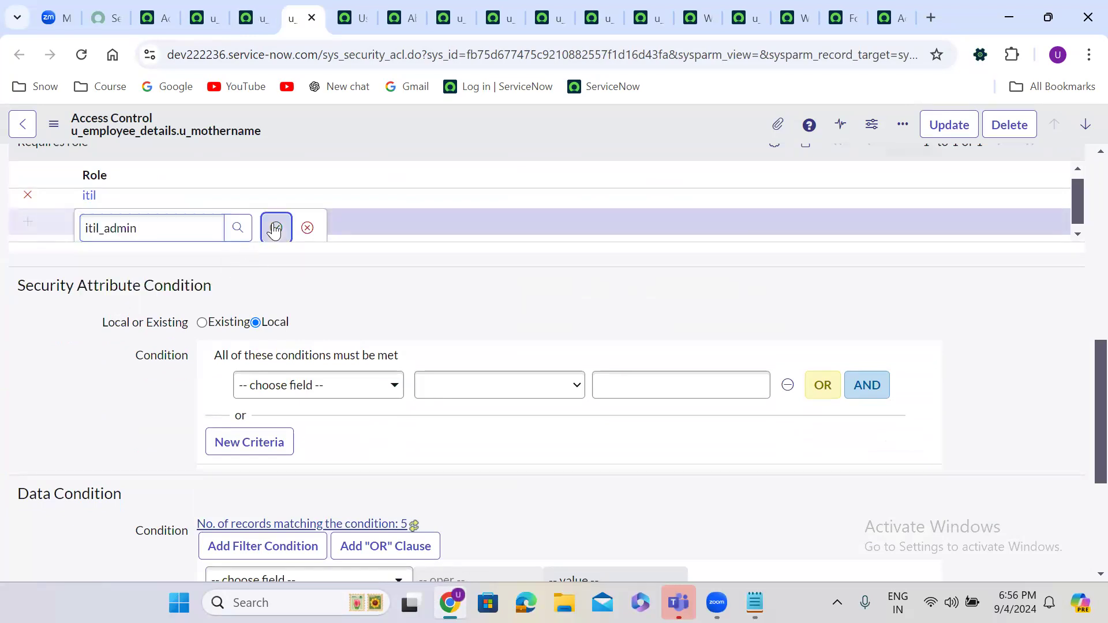
# Step: Save the u_mothername ACL and return to the Access Controls list
pyautogui.rightClick(401, 119)
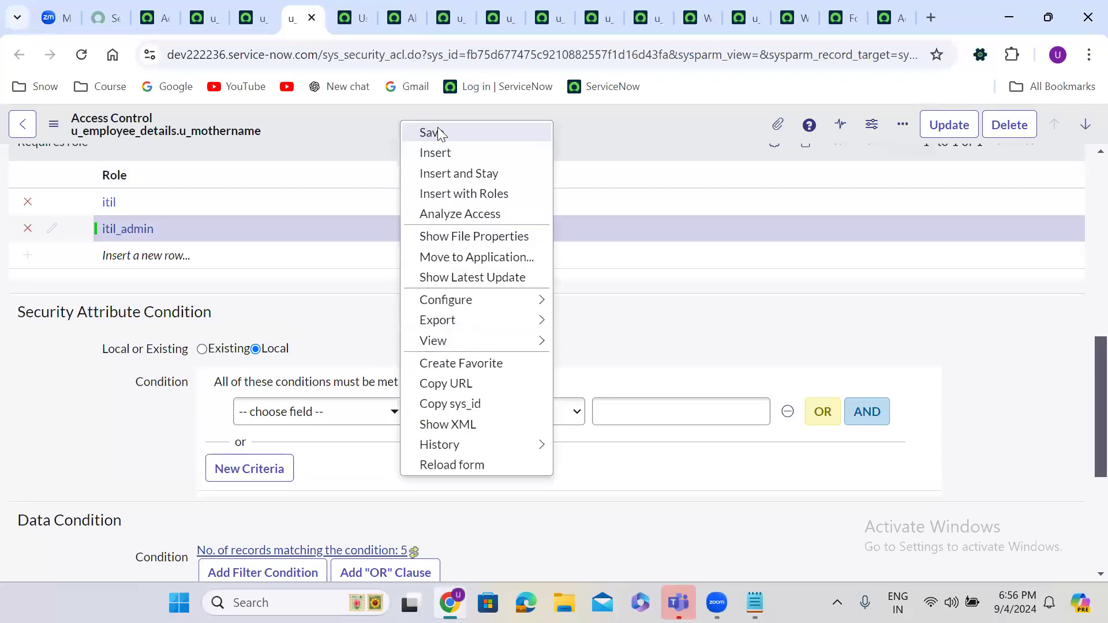
pyautogui.click(441, 128)
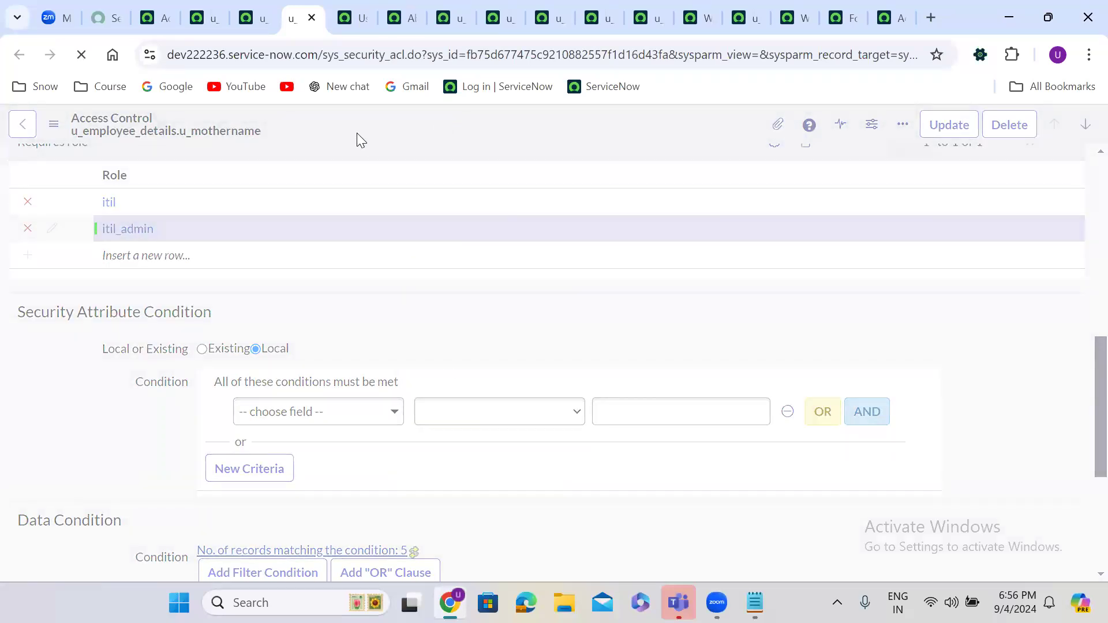
pyautogui.click(153, 18)
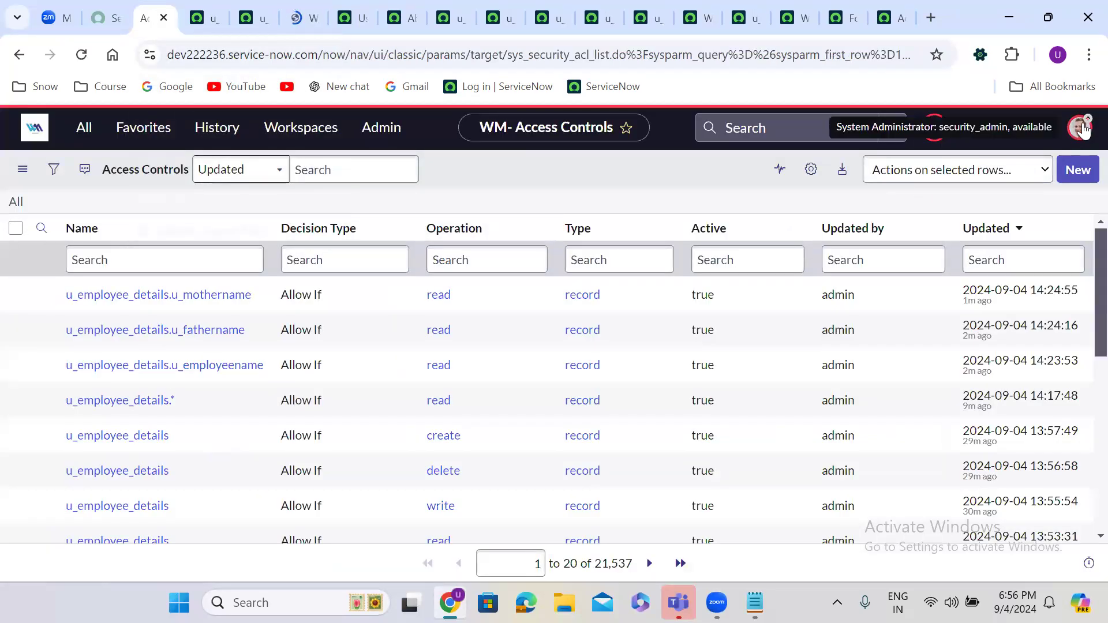
# Step: Impersonate the test user and reload the employee details list to check access
pyautogui.click(1080, 129)
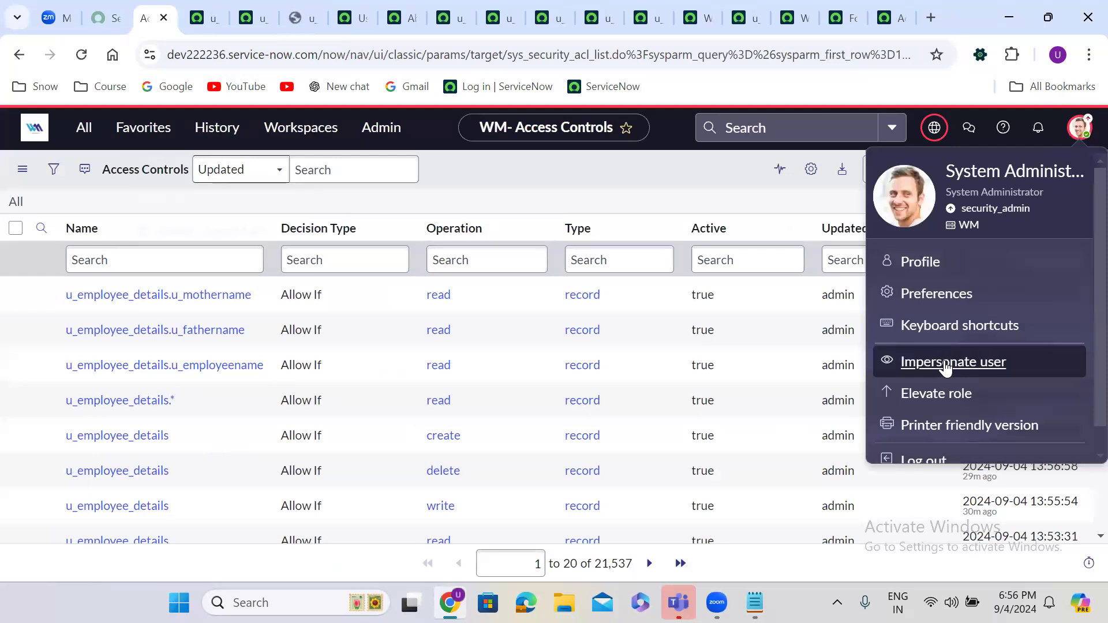
pyautogui.click(945, 364)
pyautogui.click(450, 376)
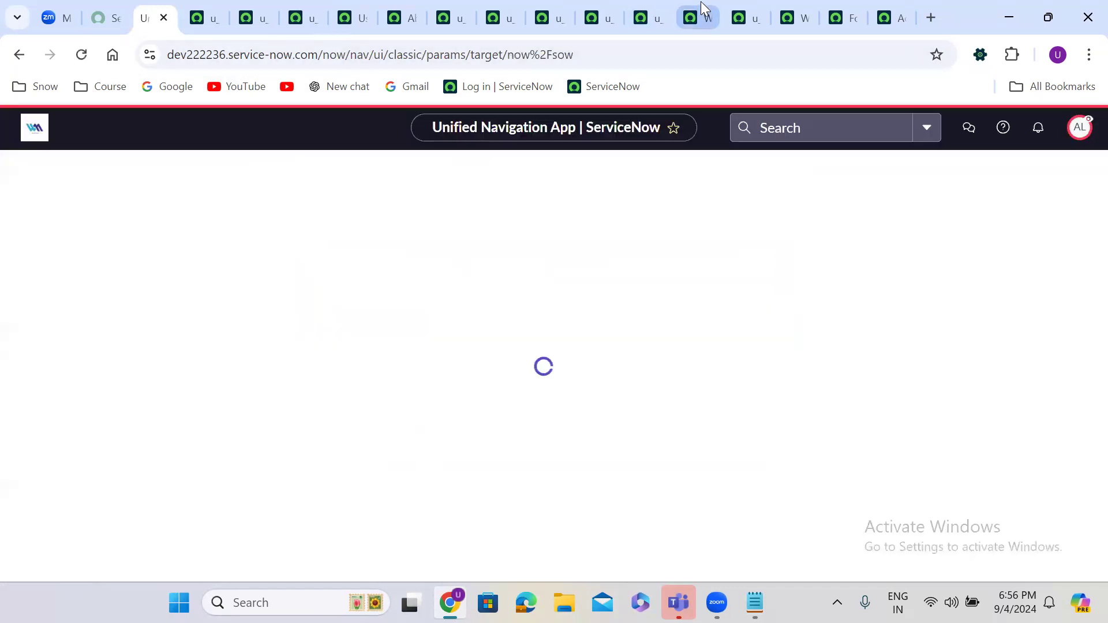
pyautogui.click(701, 7)
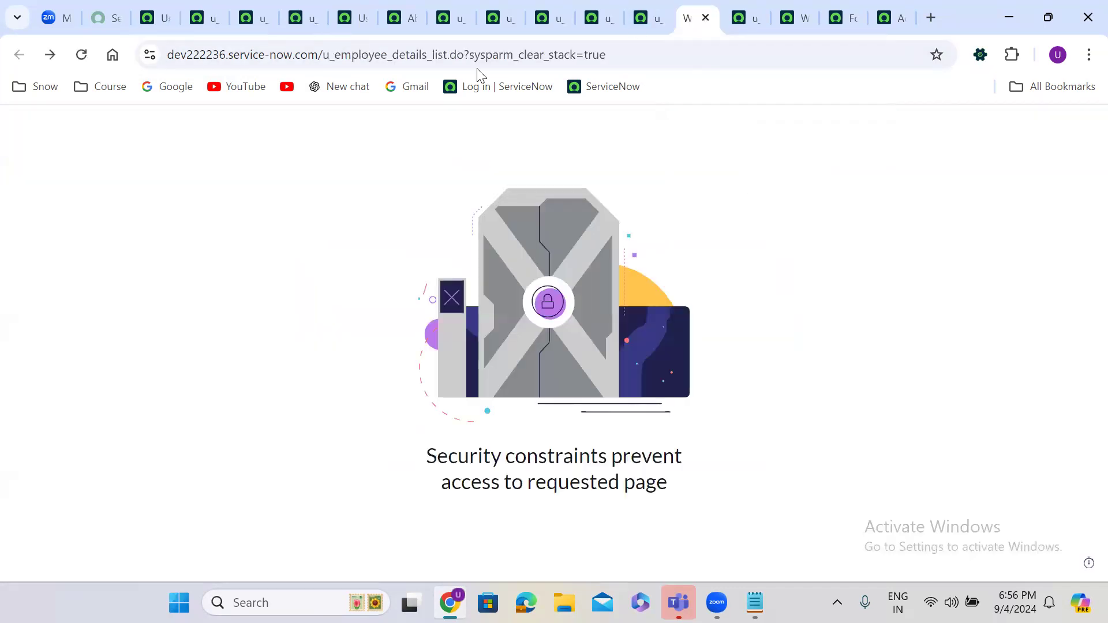
pyautogui.click(84, 53)
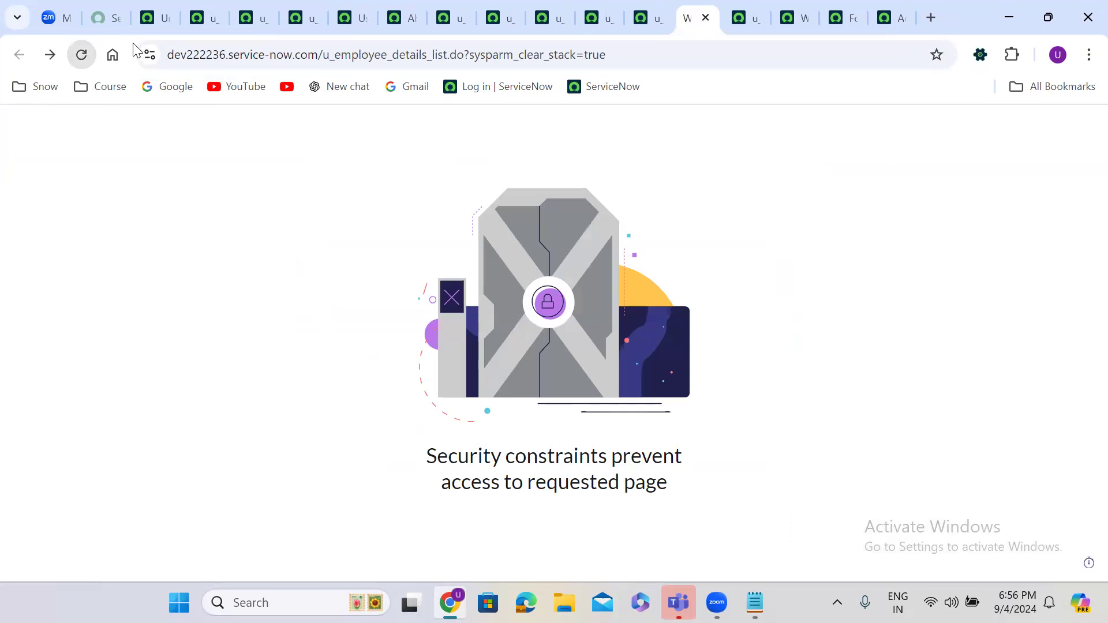
# Step: End the impersonation from the workspace home and return to the u_employeename ACL
pyautogui.click(155, 18)
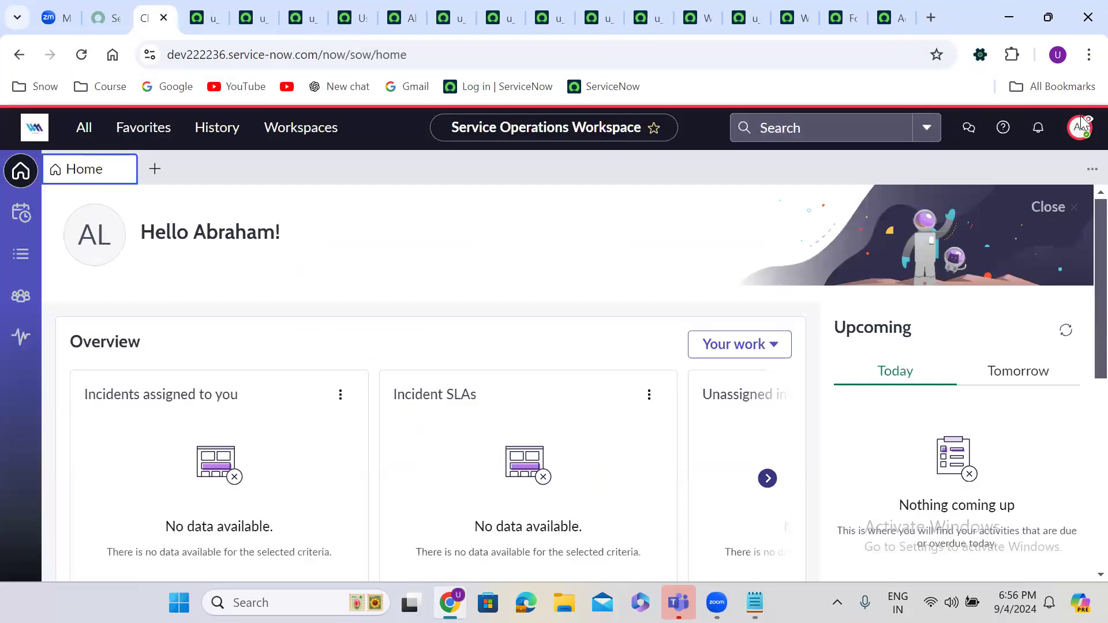
pyautogui.click(1084, 127)
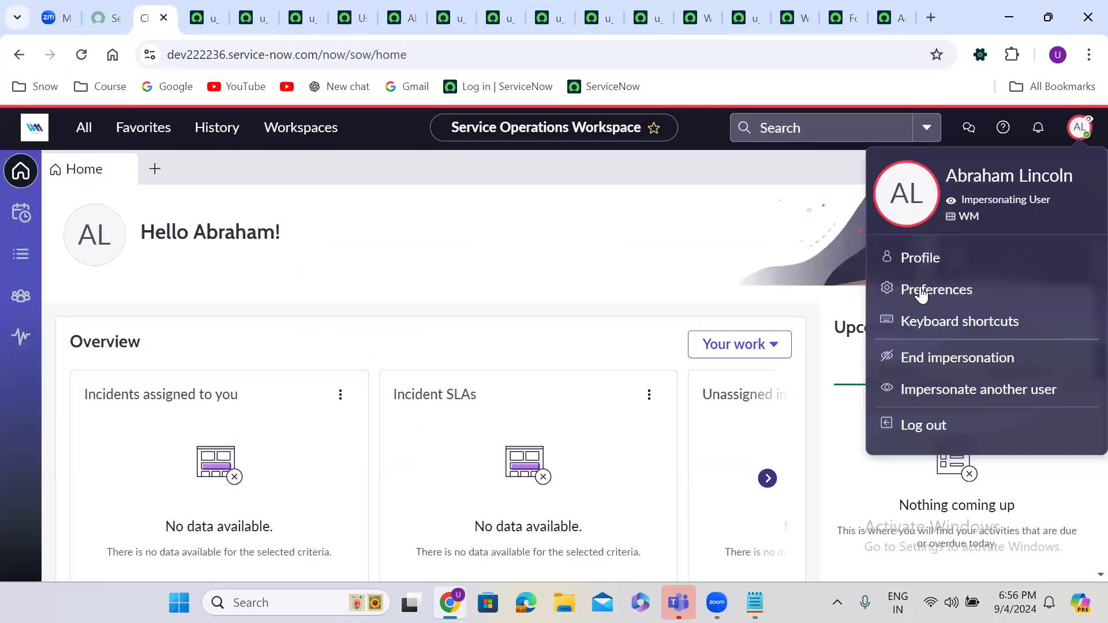
pyautogui.click(961, 359)
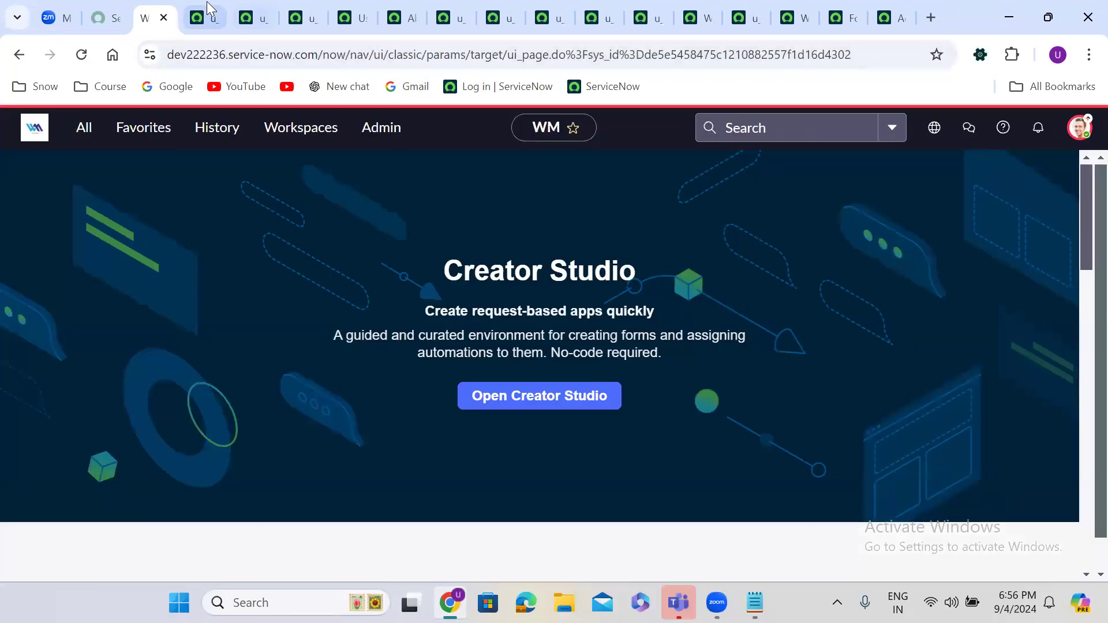
pyautogui.click(207, 2)
# Step: Filter the navigator for 'access c' to open Access Control, then view the u_employee_details.* ACL in a separate tab
pyautogui.click(151, 17)
pyautogui.click(80, 128)
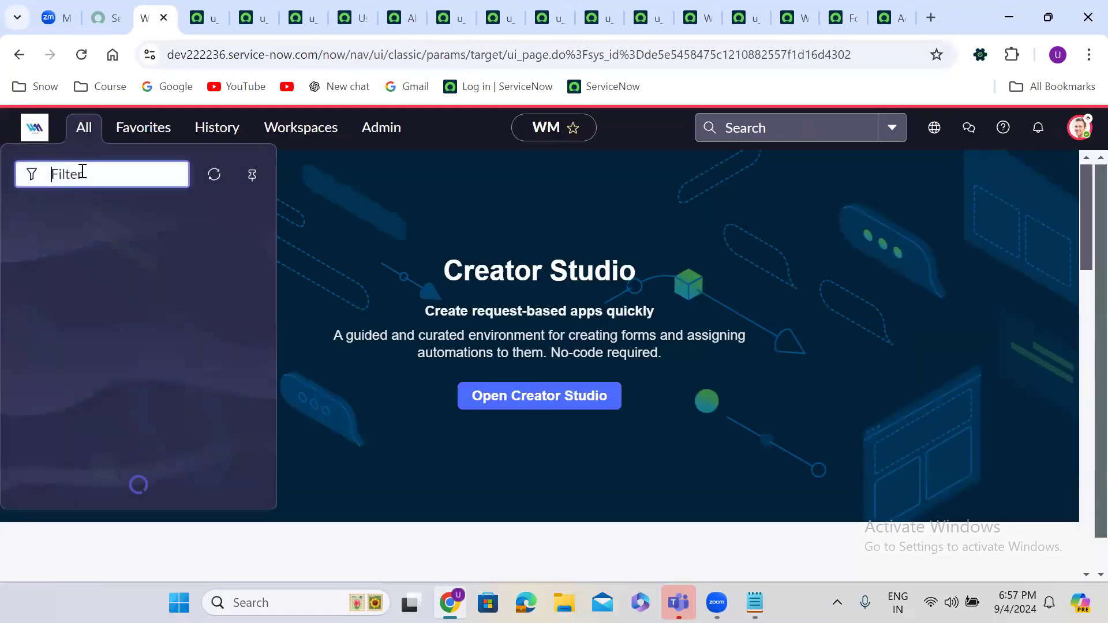
pyautogui.write('access c')
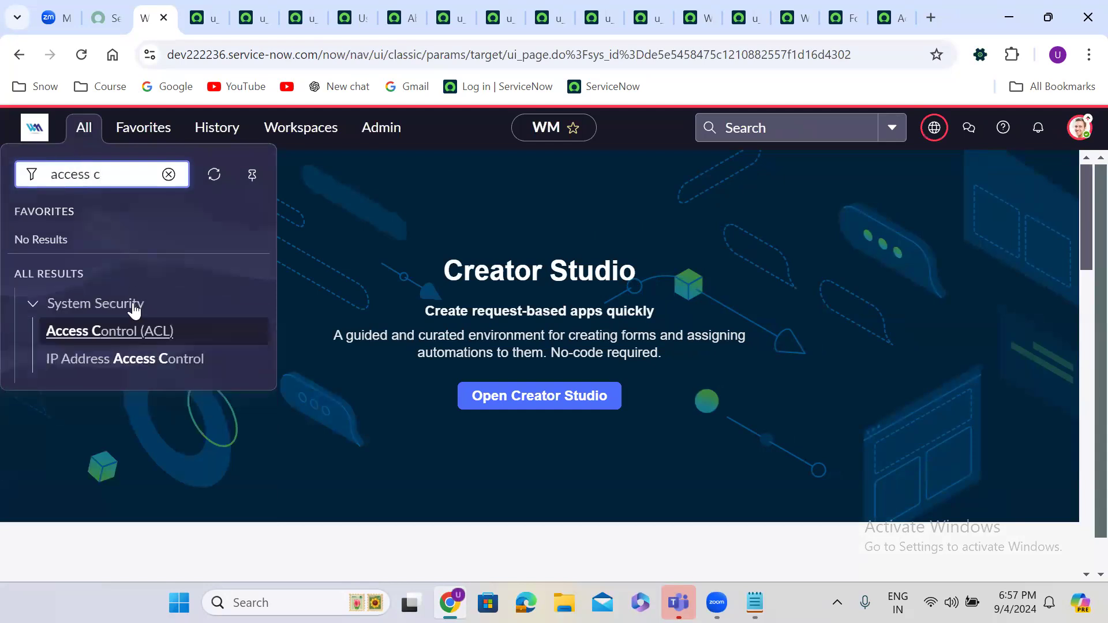
pyautogui.click(121, 332)
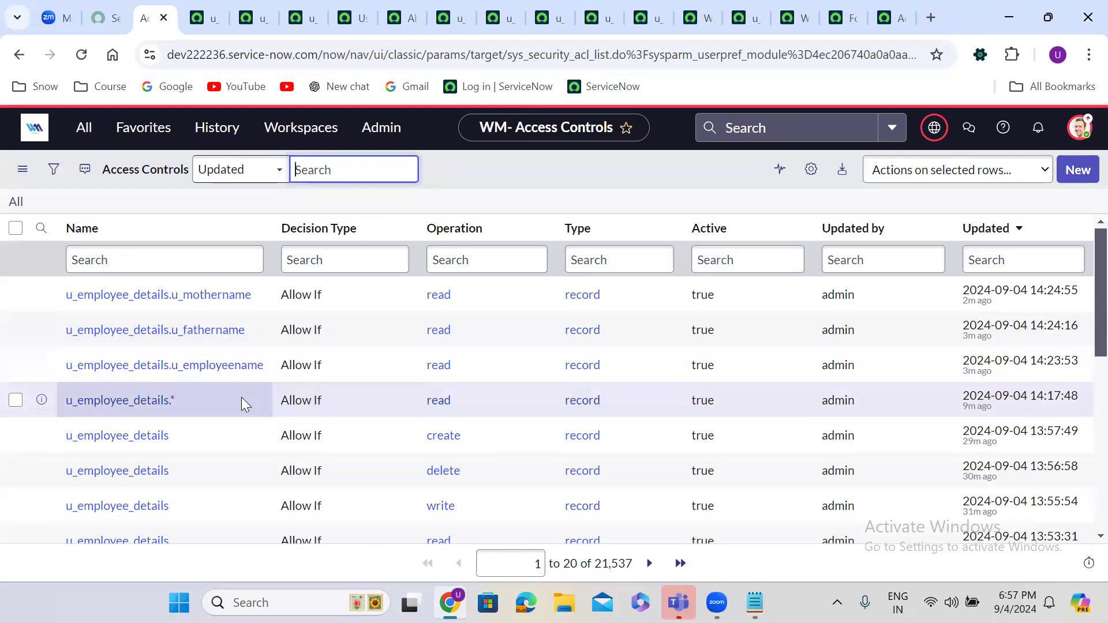
pyautogui.rightClick(41, 400)
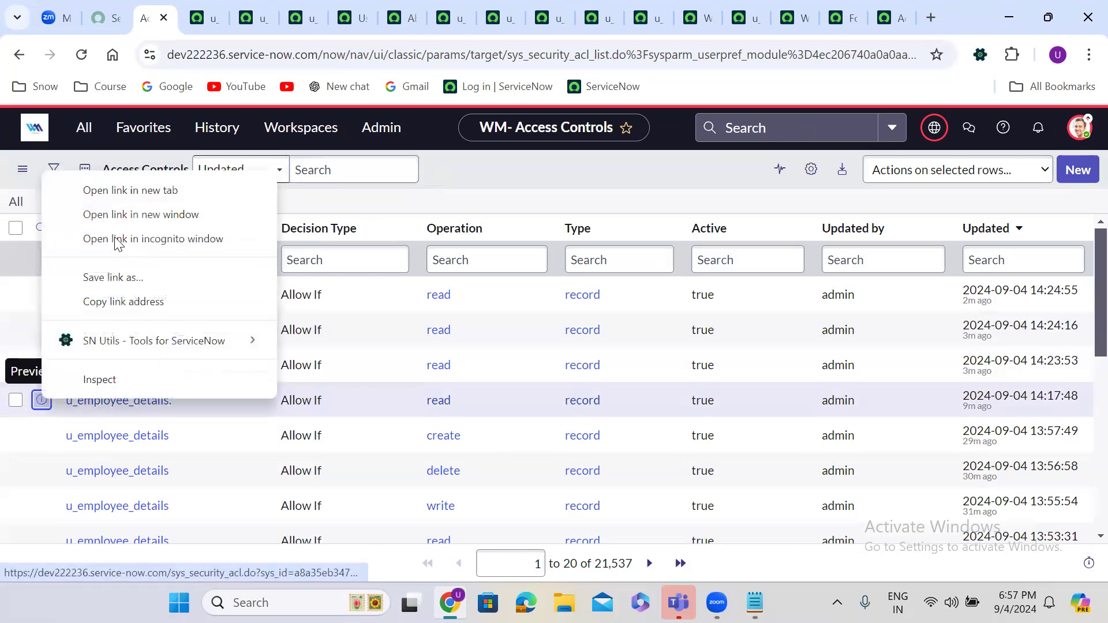
pyautogui.click(101, 189)
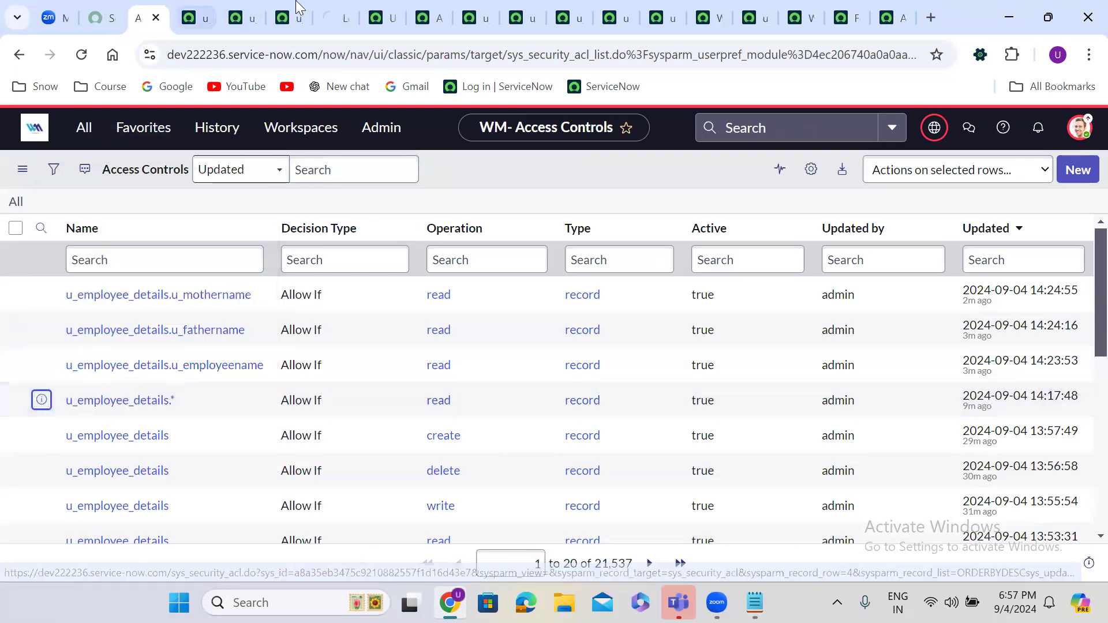
pyautogui.click(333, 15)
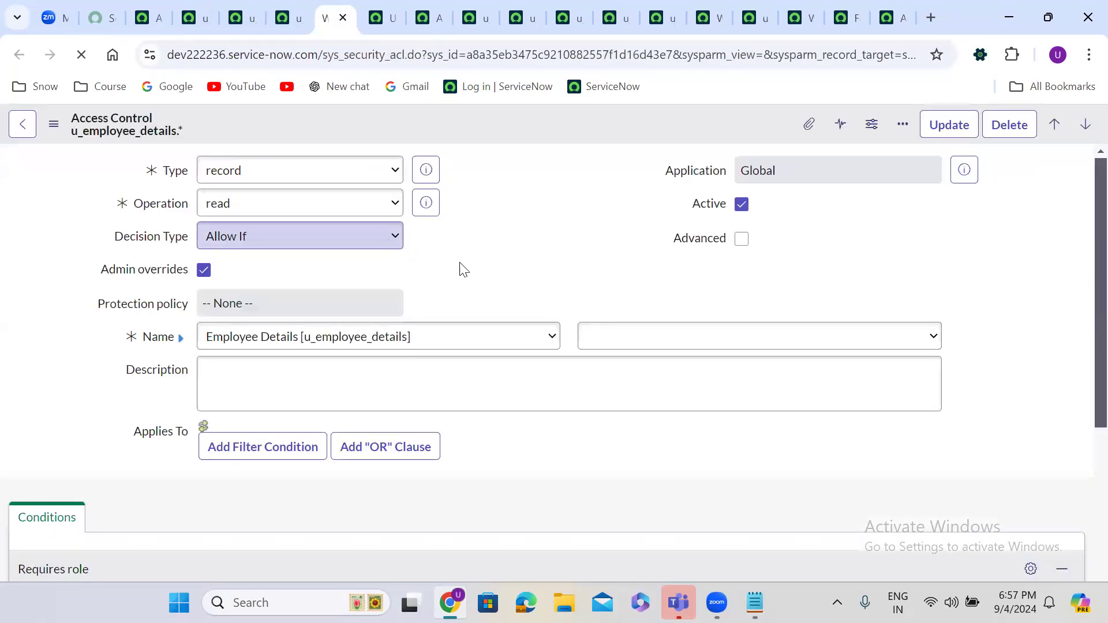
pyautogui.scroll(-1, 489, 272)
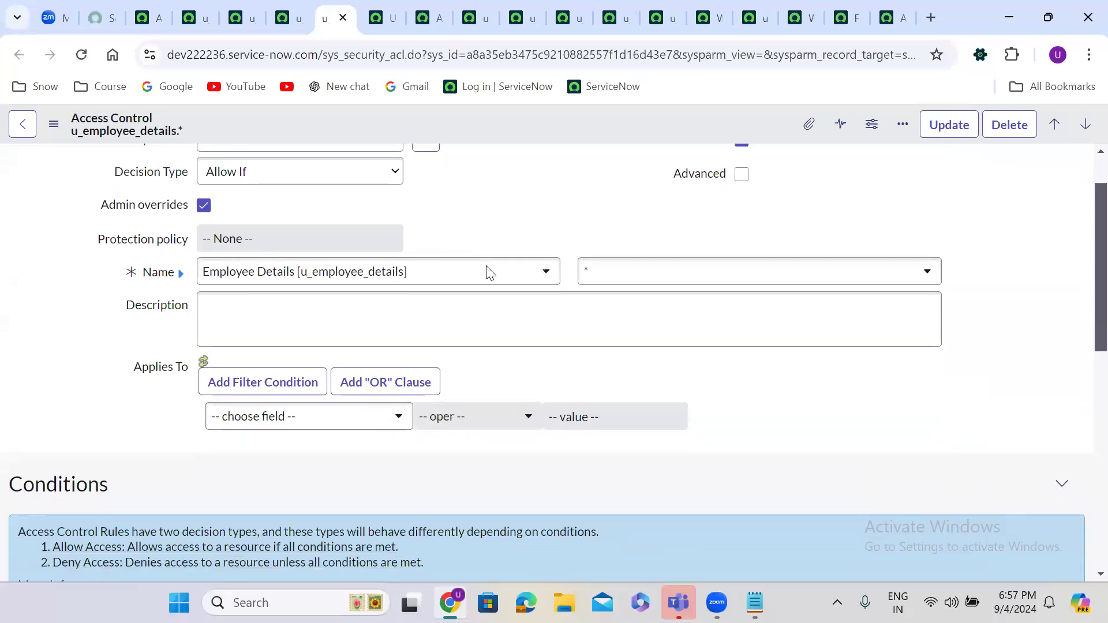
pyautogui.scroll(1, 489, 272)
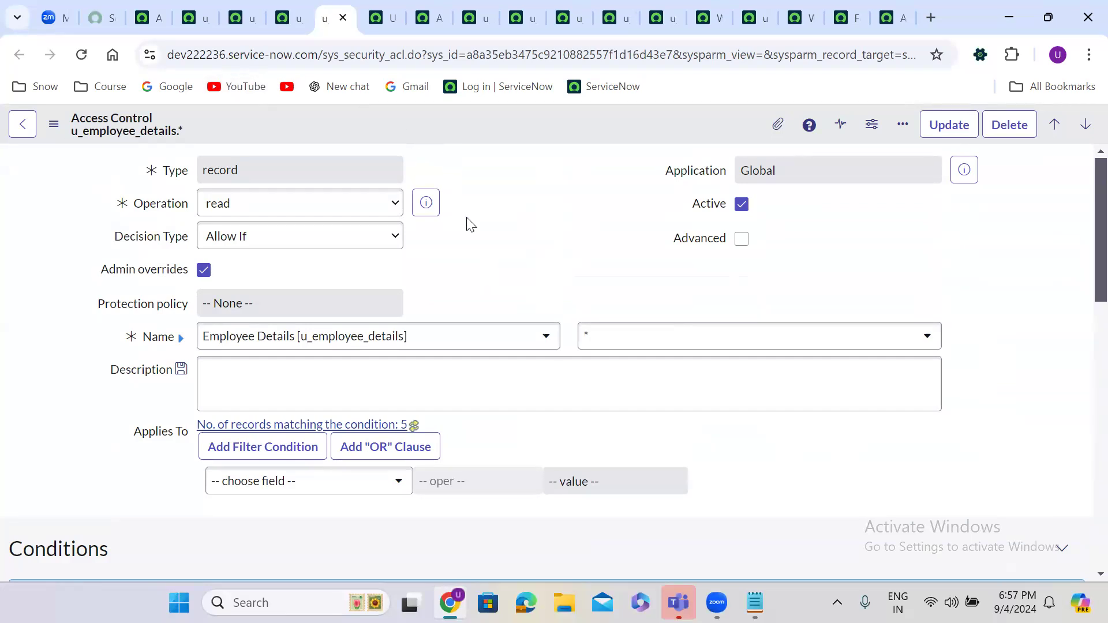
# Step: Check the required roles on the u_employeename, u_fathername and u_mothername ACLs, then return to the list
pyautogui.click(188, 2)
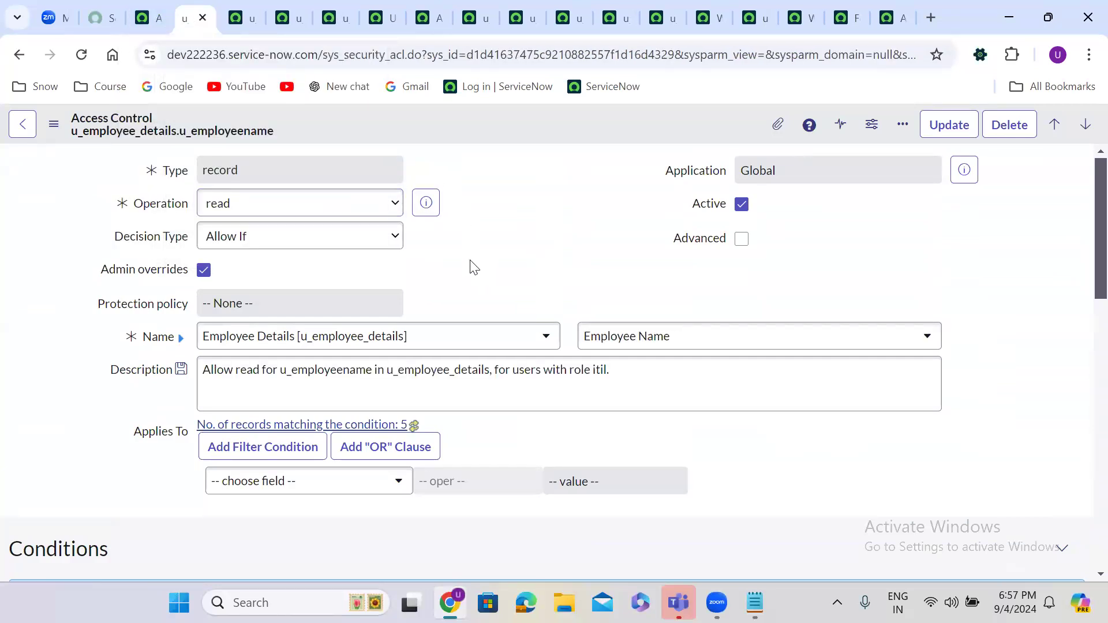
pyautogui.scroll(-8, 471, 262)
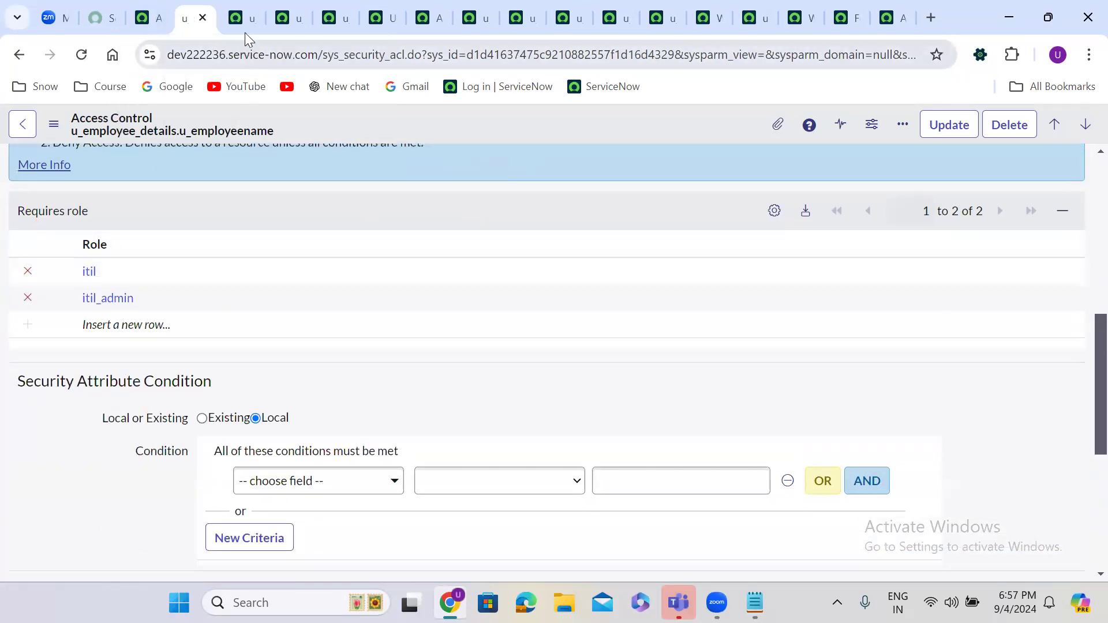
pyautogui.click(237, 15)
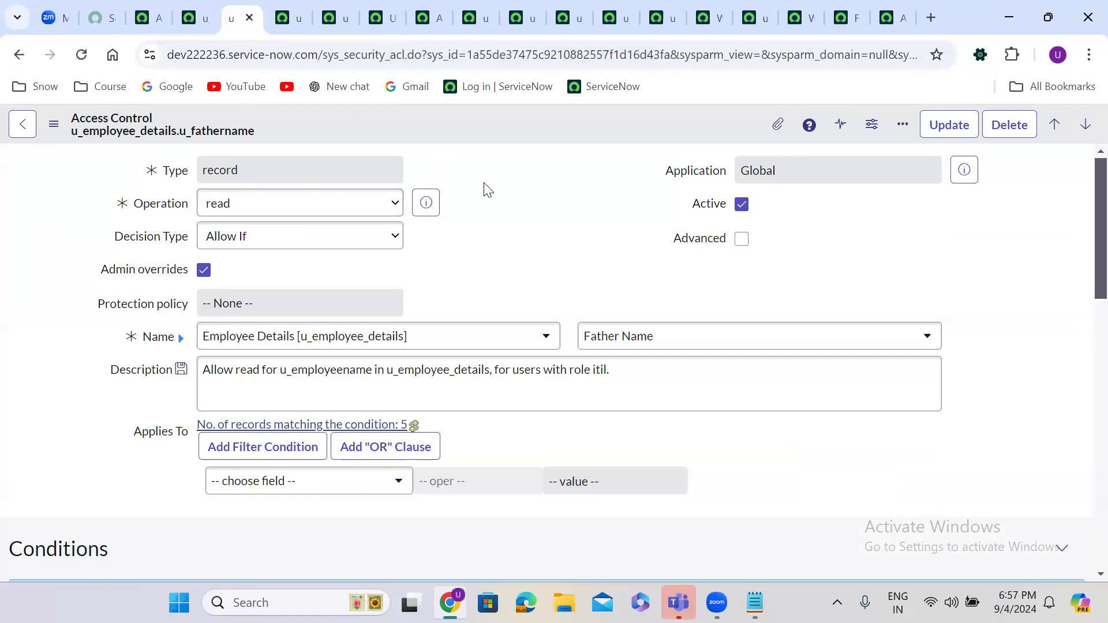
pyautogui.scroll(-6, 485, 185)
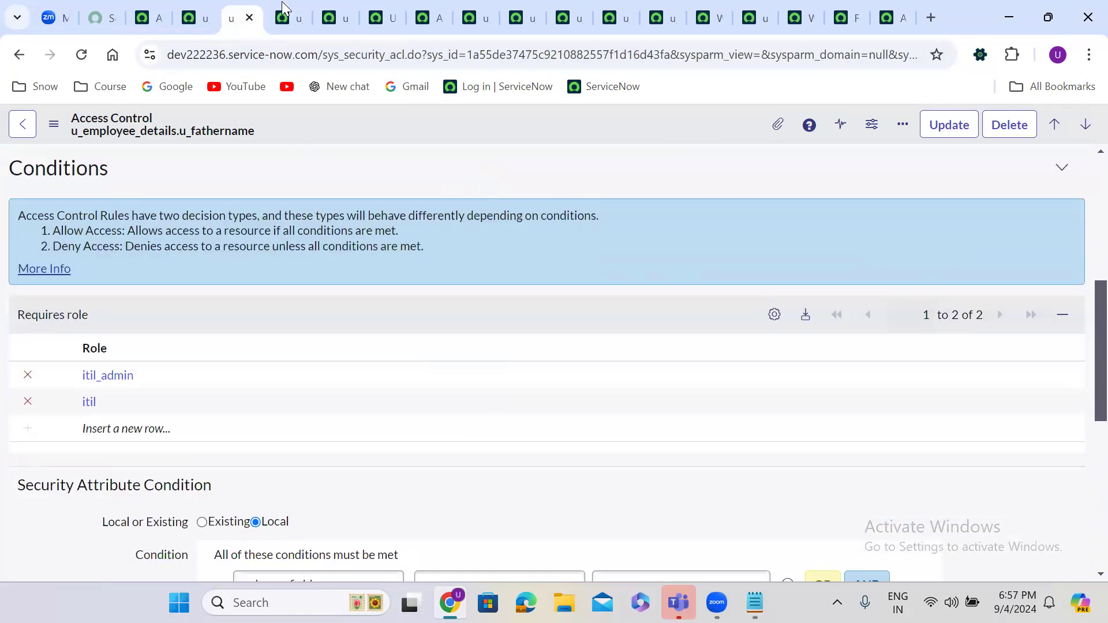
pyautogui.click(283, 6)
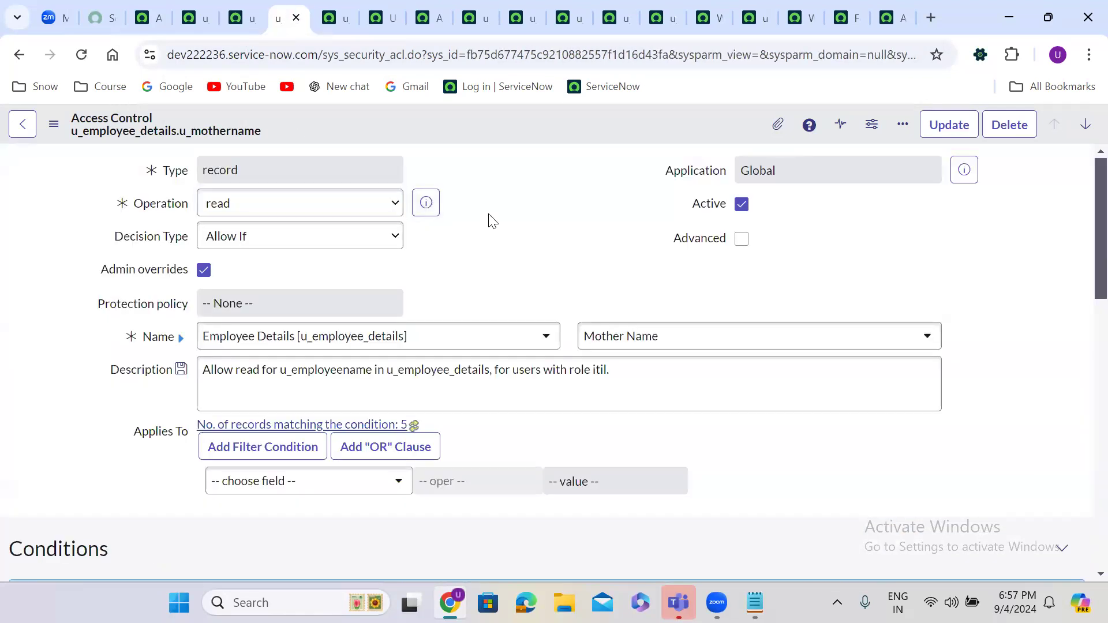
pyautogui.scroll(-6, 491, 221)
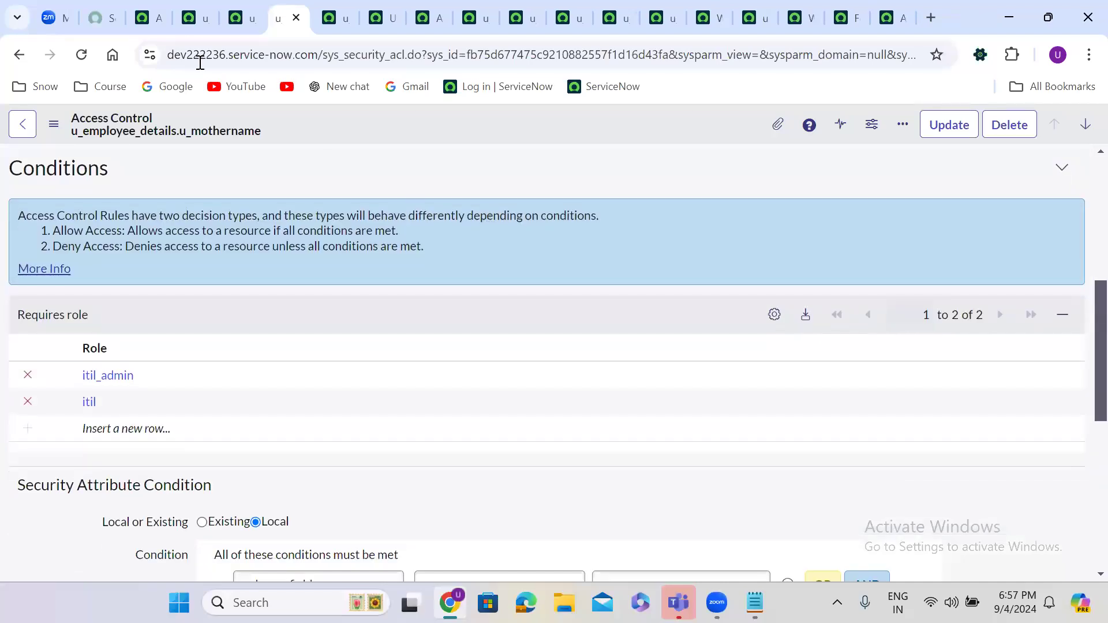
pyautogui.click(157, 18)
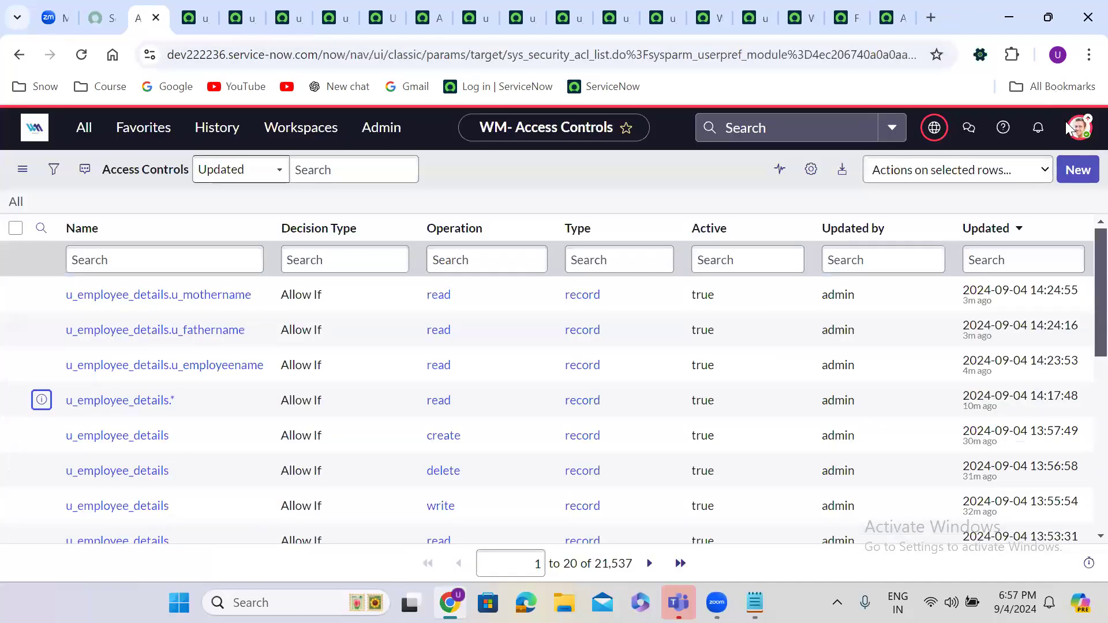
# Step: Impersonate the test user from the account menu
pyautogui.click(1076, 129)
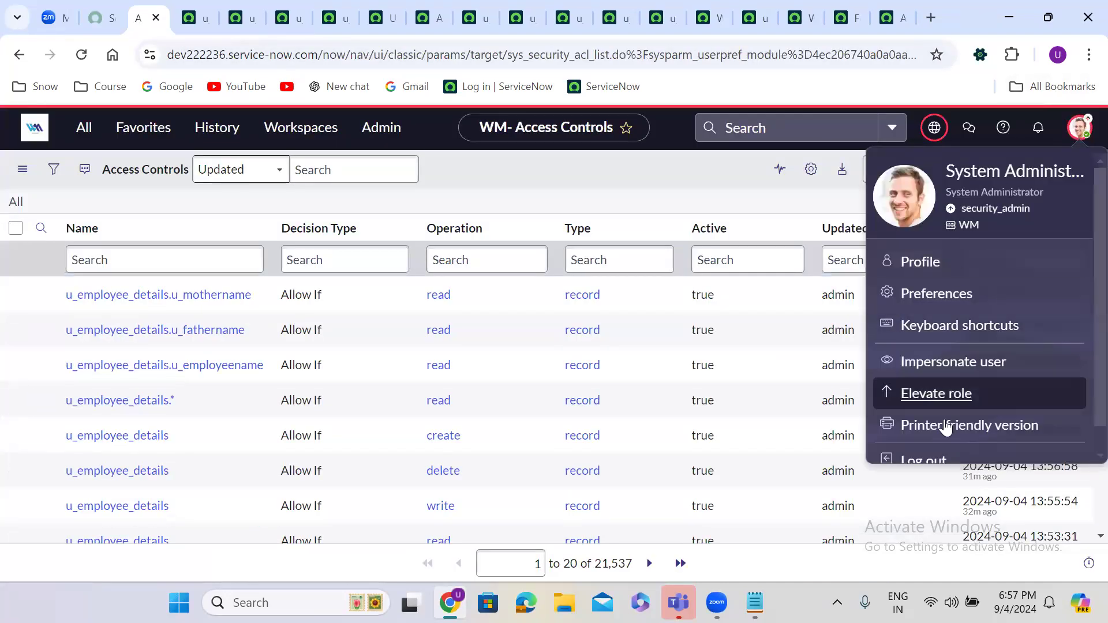
pyautogui.scroll(-1, 1080, 437)
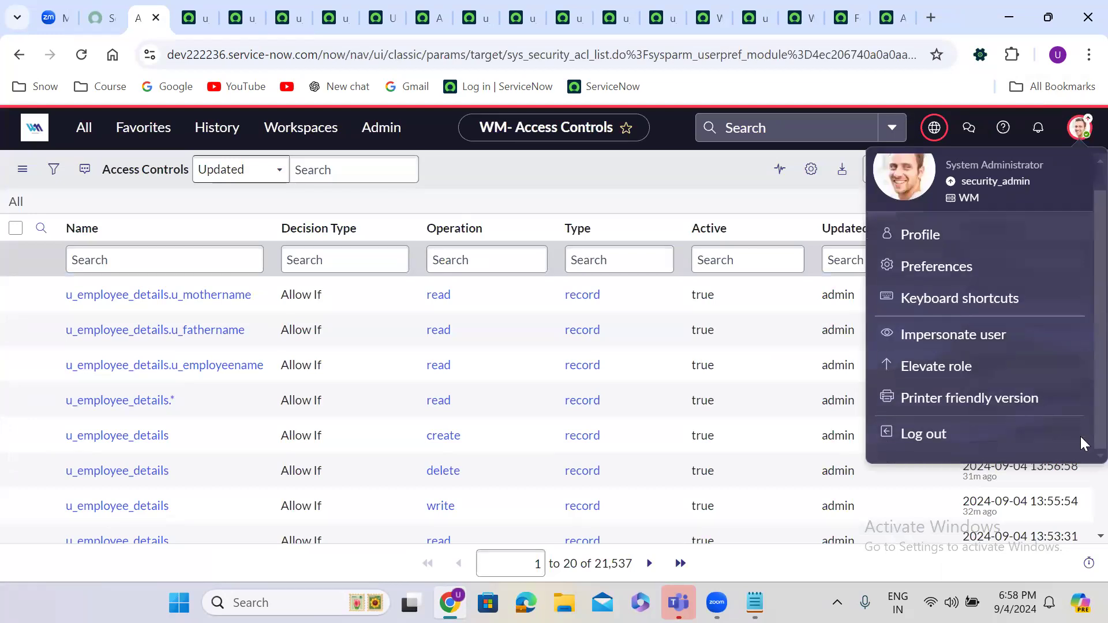
pyautogui.click(964, 335)
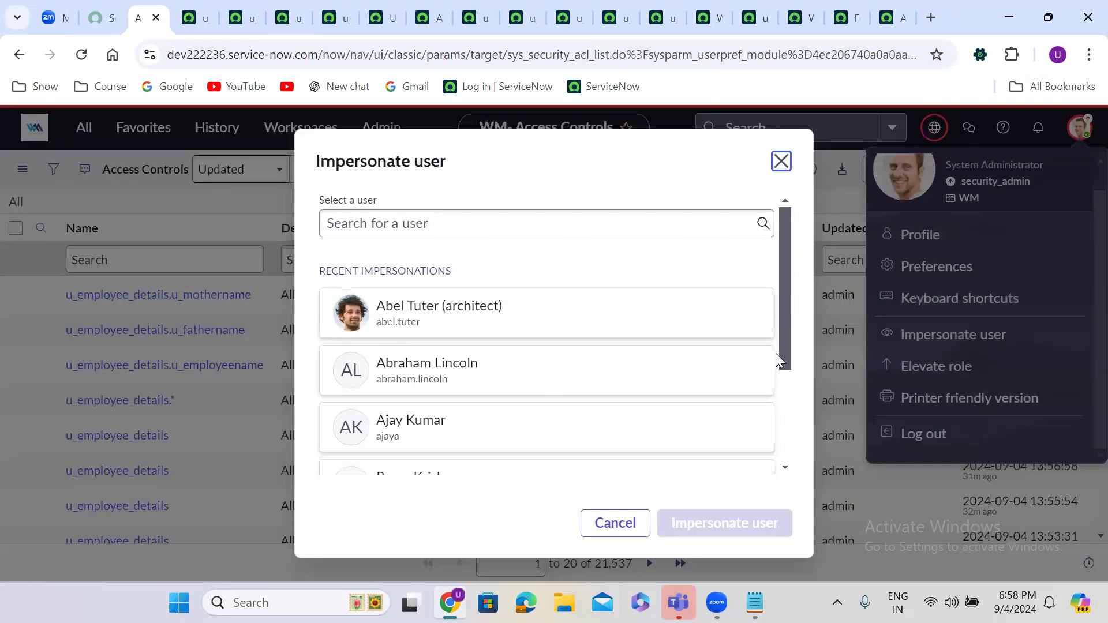
pyautogui.moveTo(783, 353); pyautogui.dragTo(788, 418)
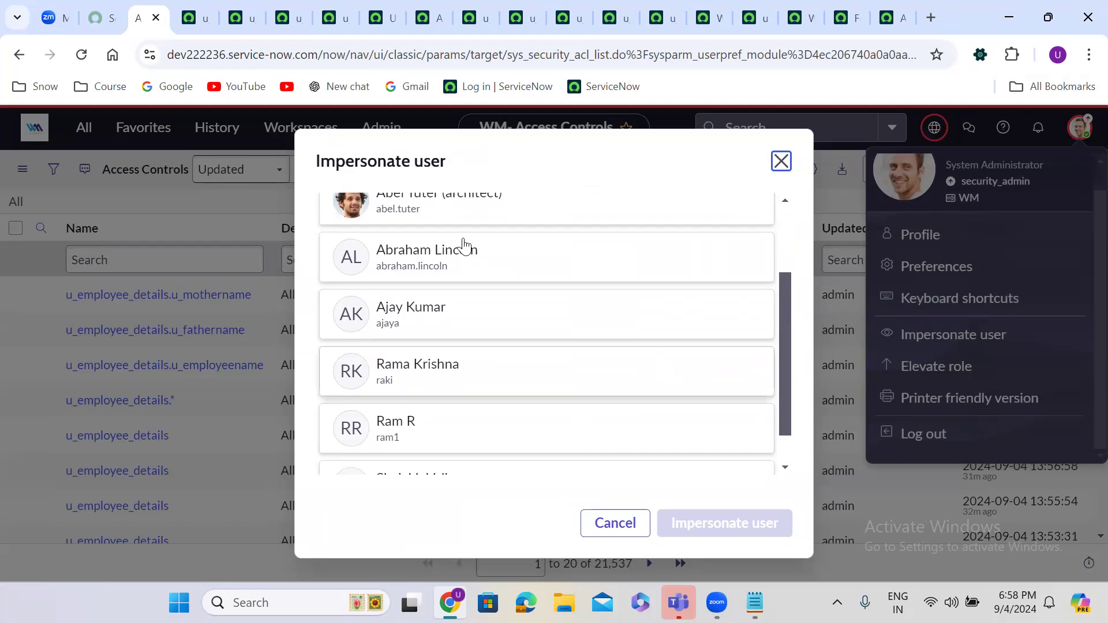
pyautogui.click(422, 263)
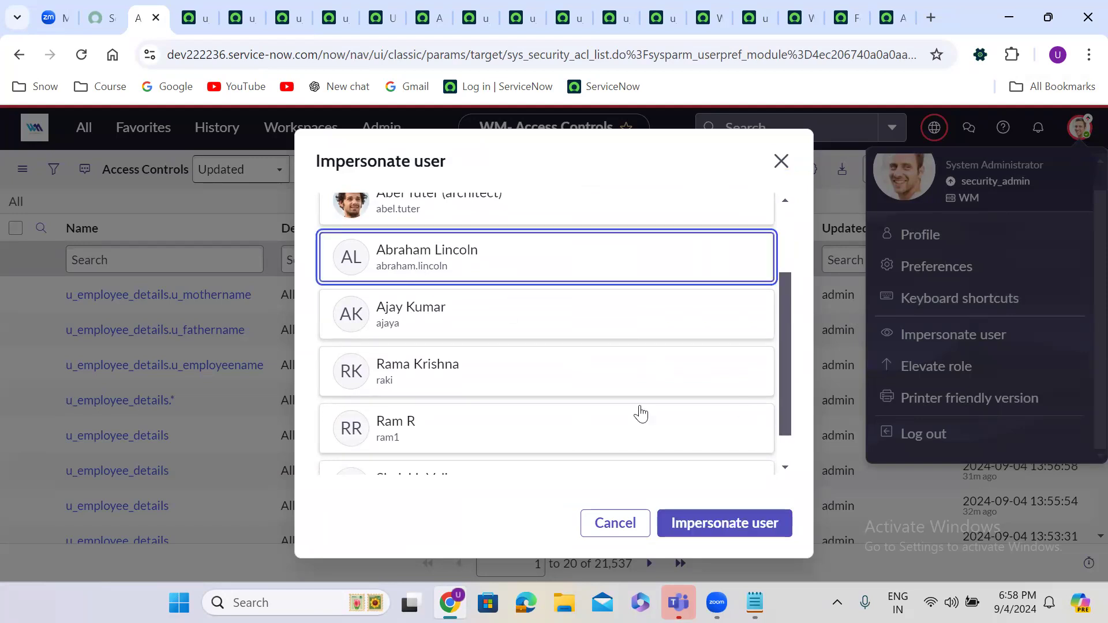
pyautogui.click(750, 517)
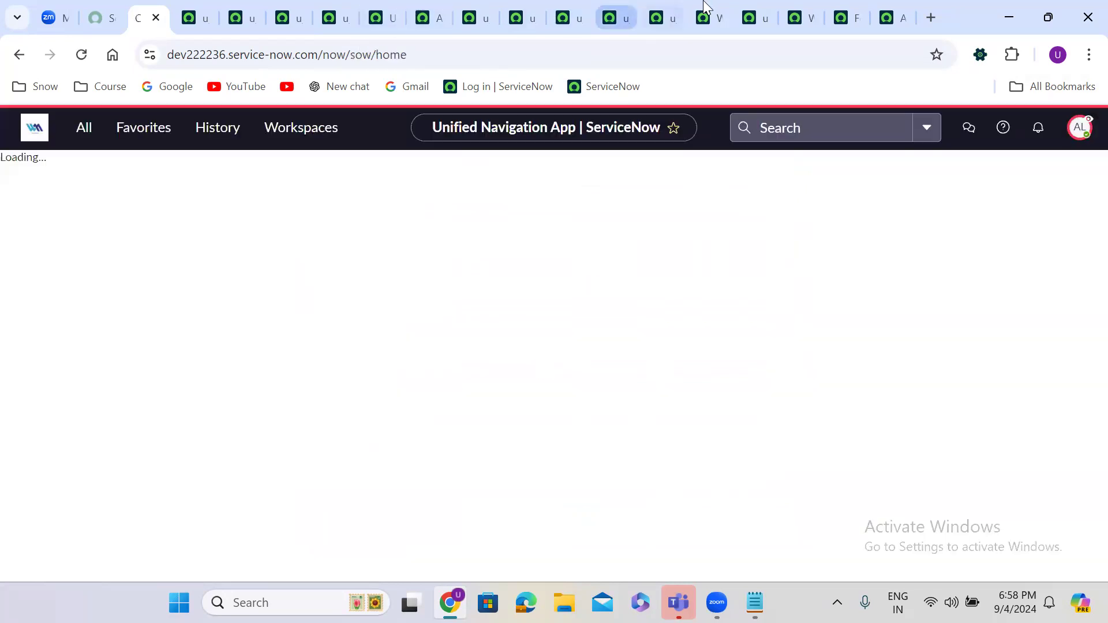
# Step: Confirm the employee details list is blocked, then return to the workspace home's account menu
pyautogui.click(707, 12)
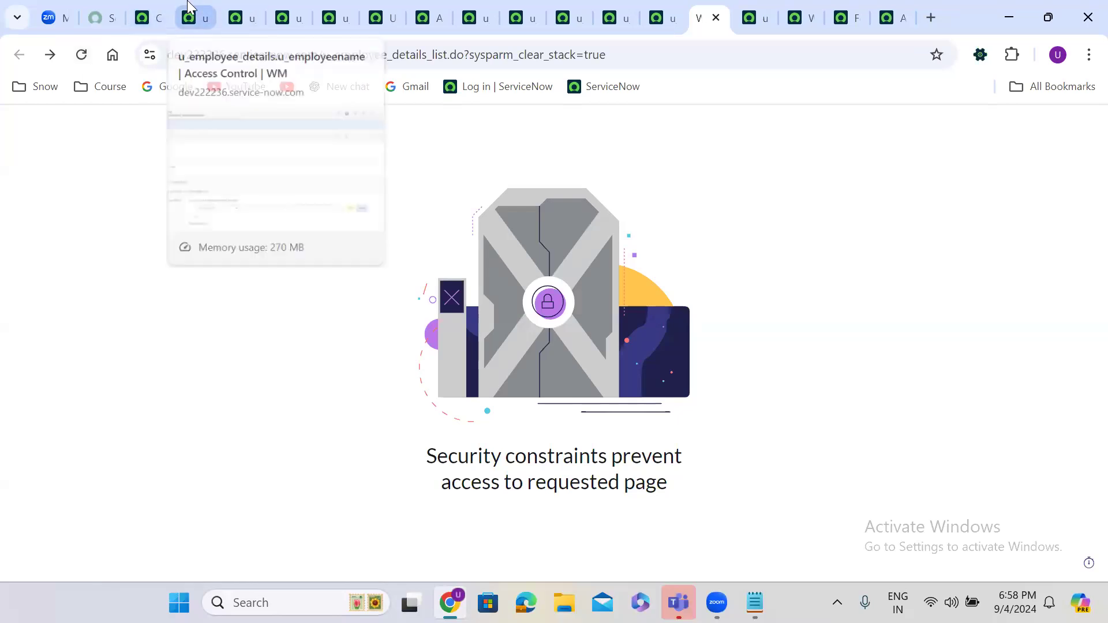
pyautogui.click(153, 8)
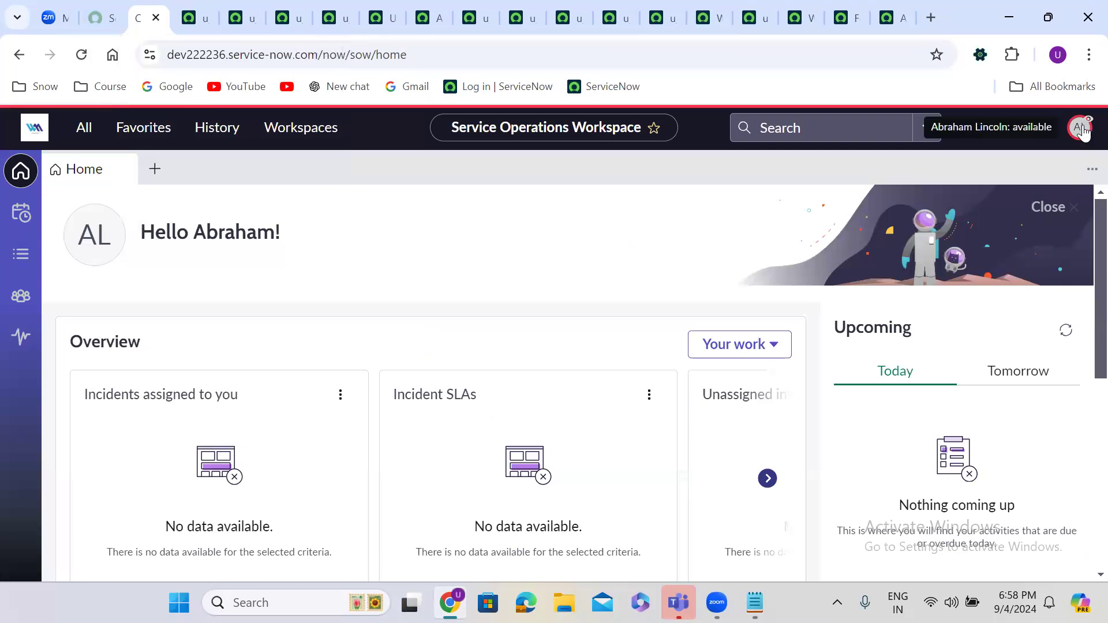
pyautogui.click(1080, 128)
# Step: End the impersonation and review the u_employeename and u_fathername read ACLs
pyautogui.click(957, 359)
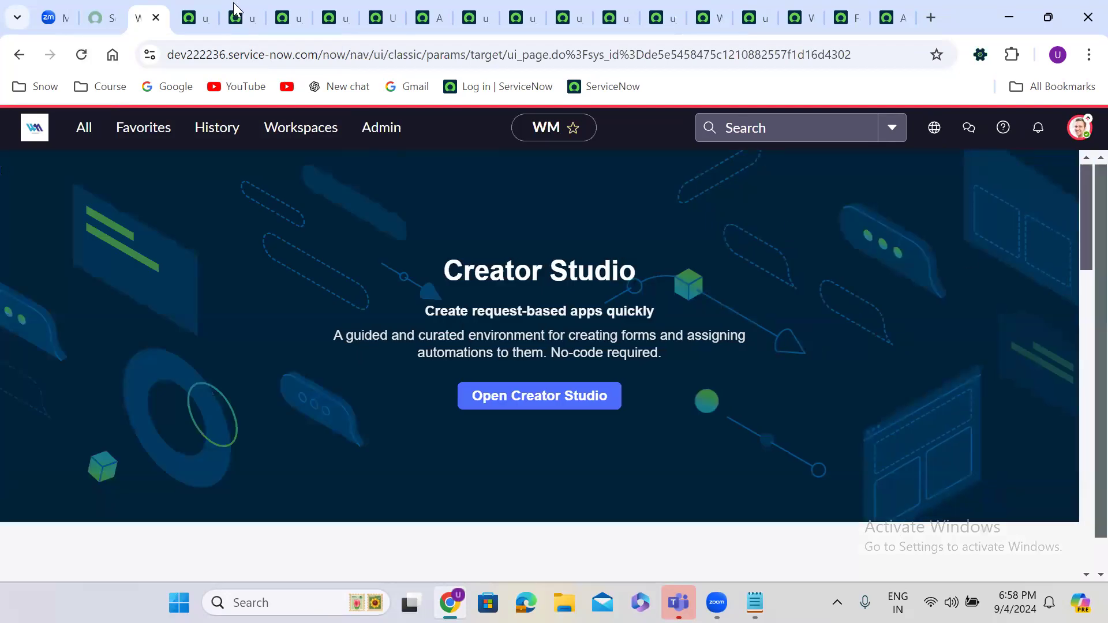
pyautogui.click(203, 8)
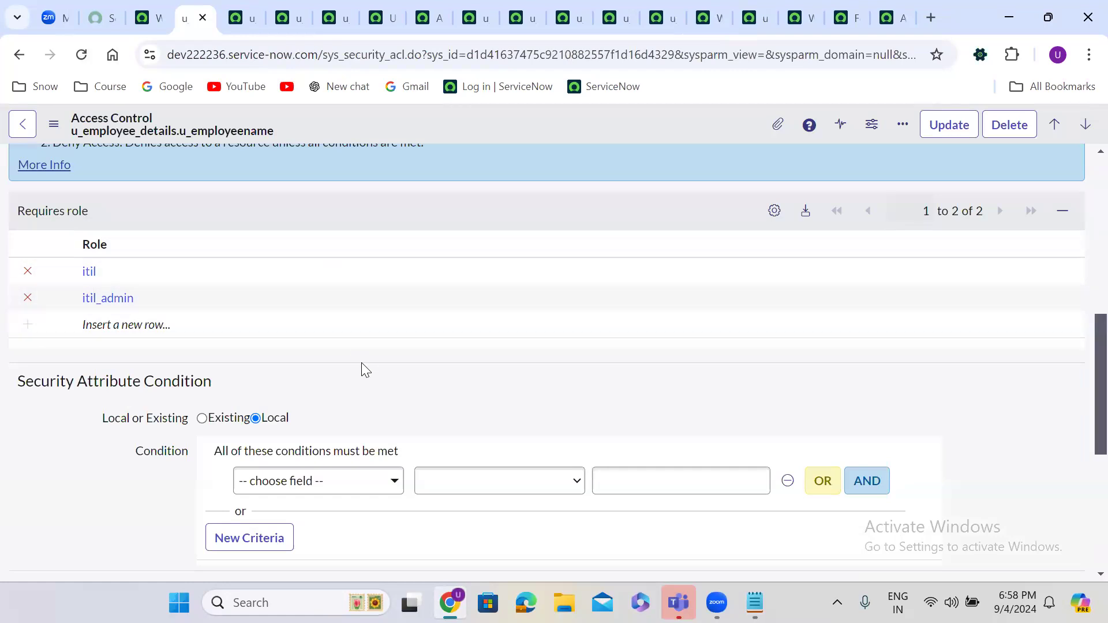
pyautogui.scroll(7, 364, 370)
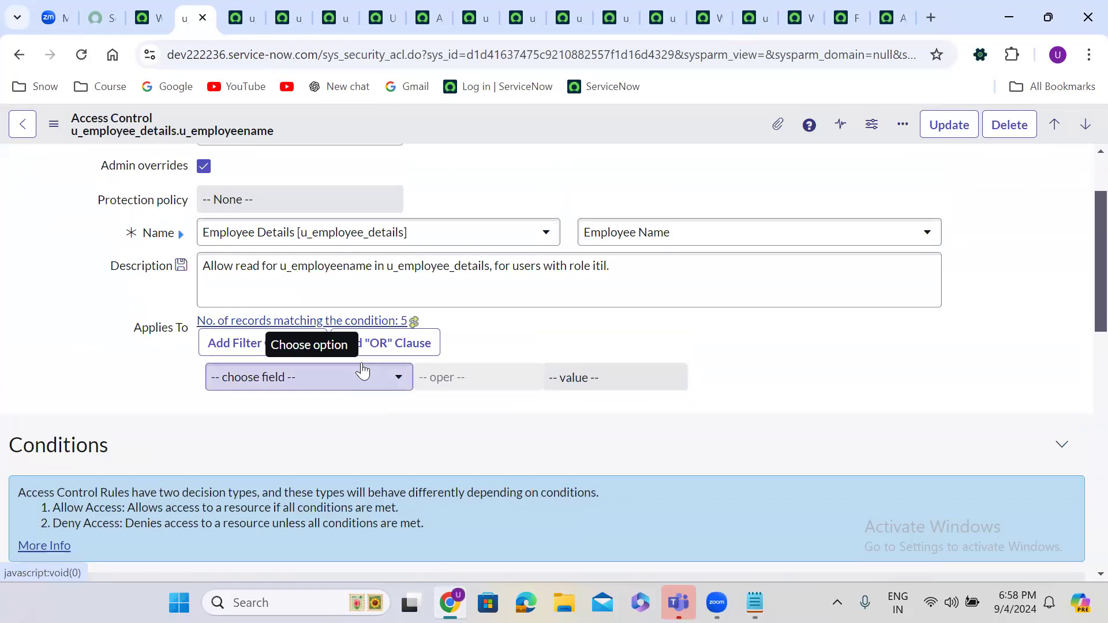
pyautogui.scroll(2, 362, 371)
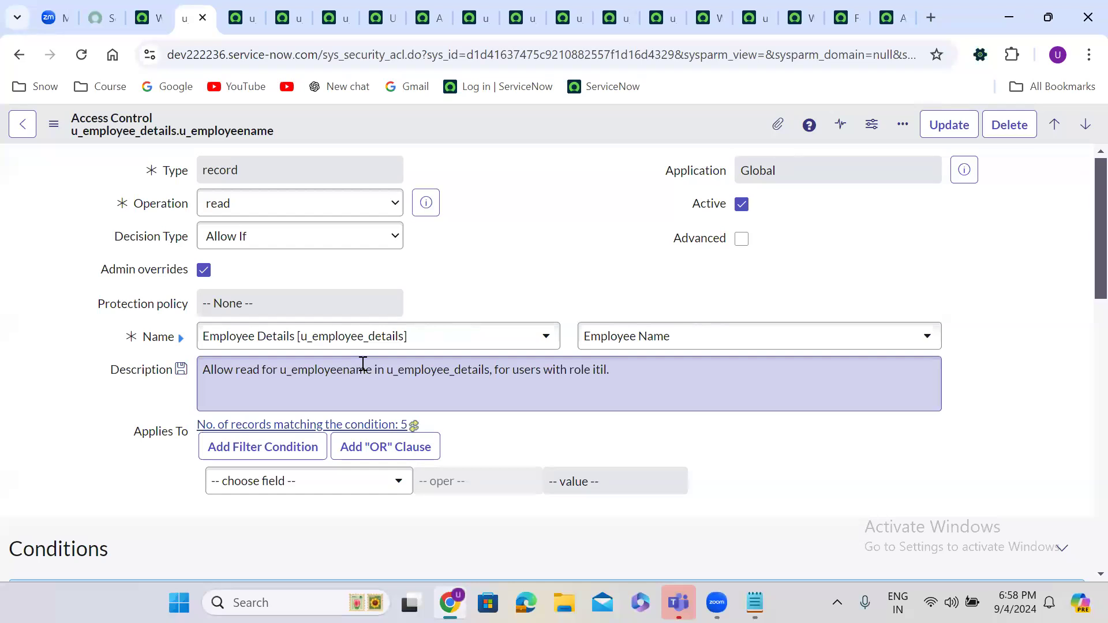
pyautogui.scroll(-9, 362, 365)
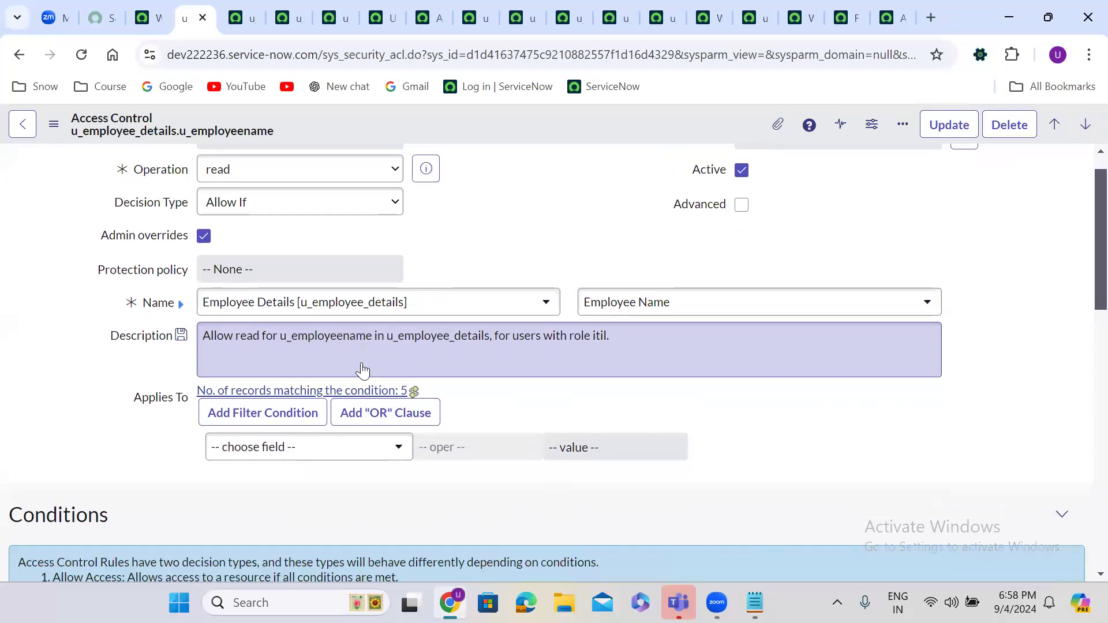
pyautogui.scroll(-5, 362, 363)
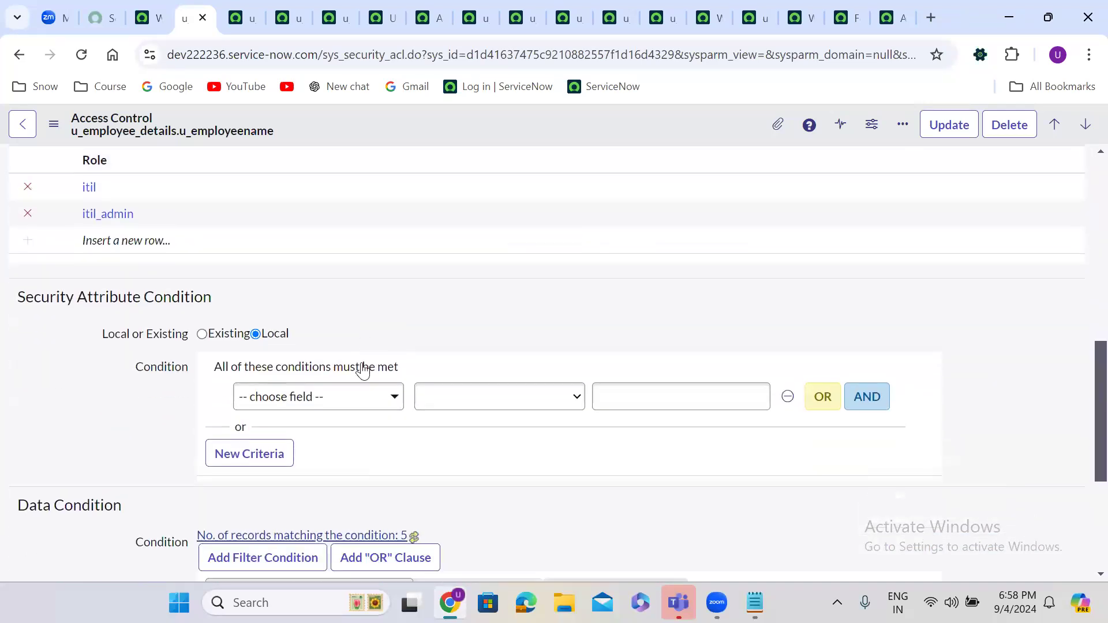
pyautogui.scroll(9, 365, 370)
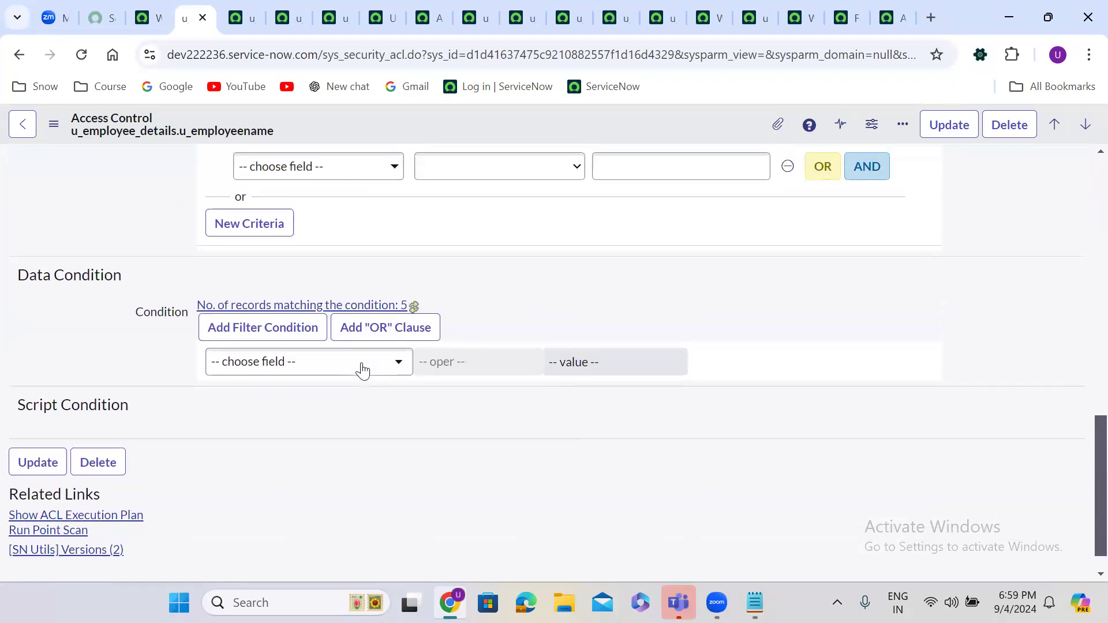
pyautogui.scroll(6, 350, 315)
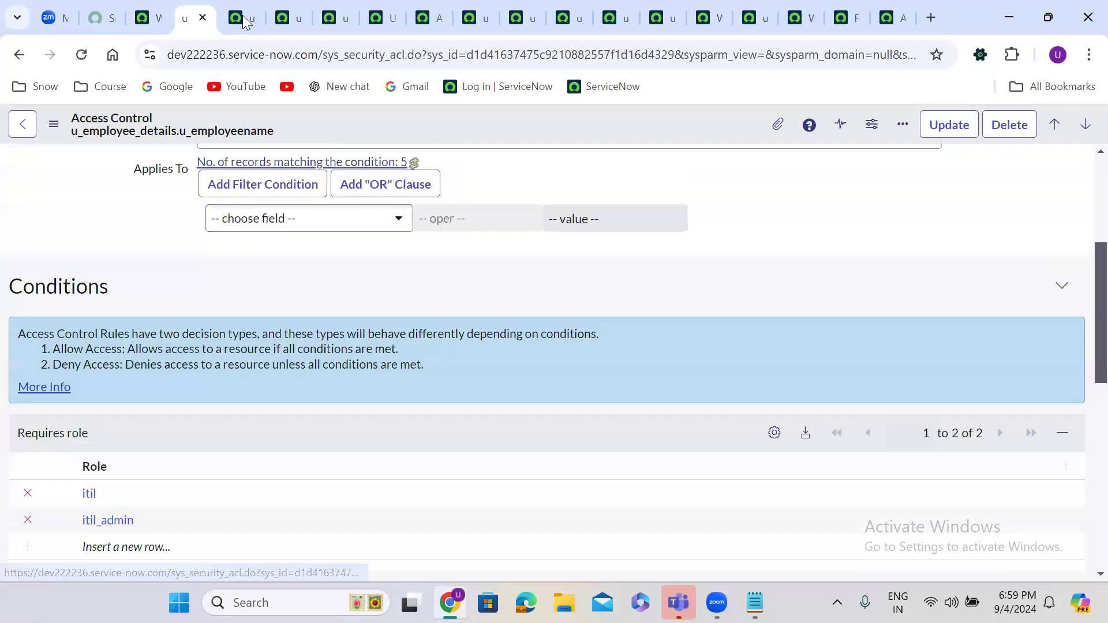
pyautogui.hotkey('ctrl', 'Tab')
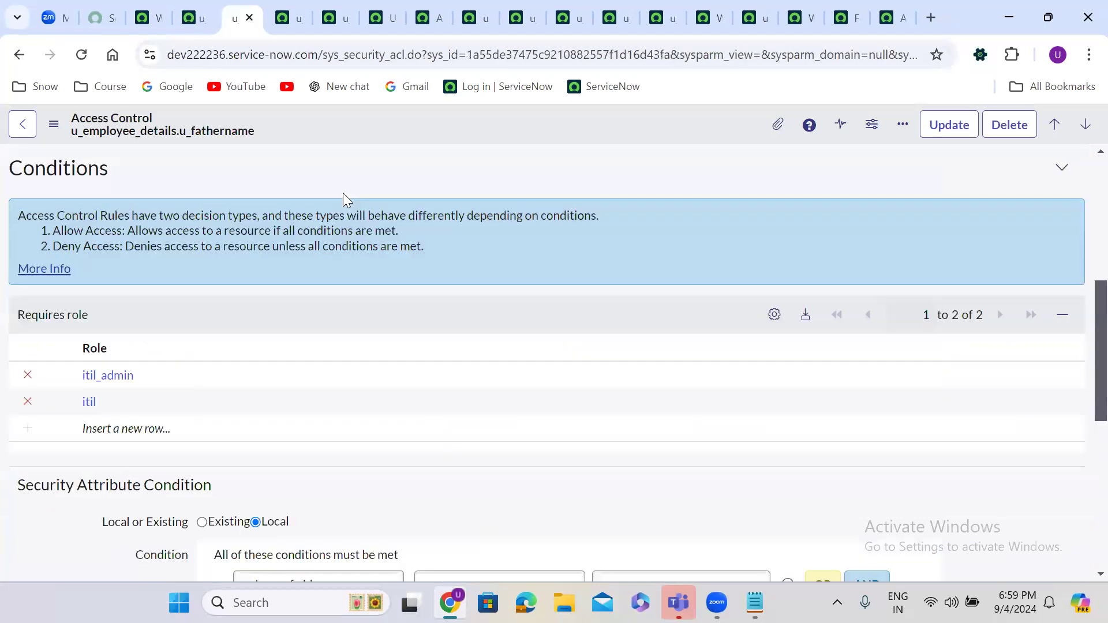
pyautogui.scroll(-5, 344, 195)
pyautogui.scroll(-2, 343, 199)
pyautogui.scroll(7, 344, 199)
pyautogui.scroll(7, 344, 199)
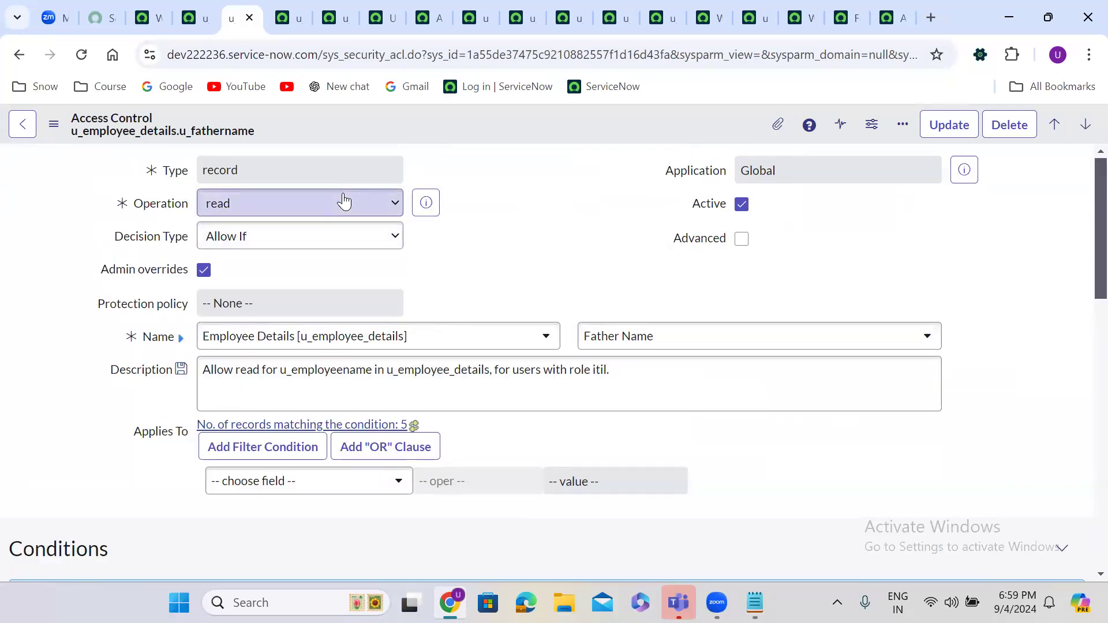
# Step: Set the u_mothername read ACL's Decision Type to Deny Unless
pyautogui.click(287, 18)
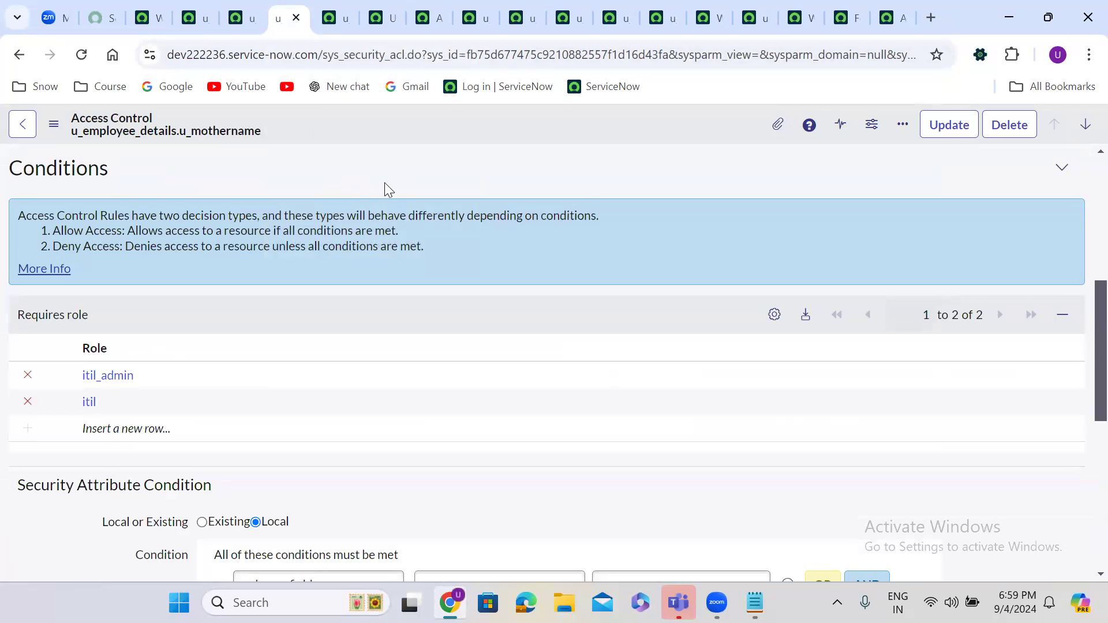
pyautogui.scroll(1, 385, 182)
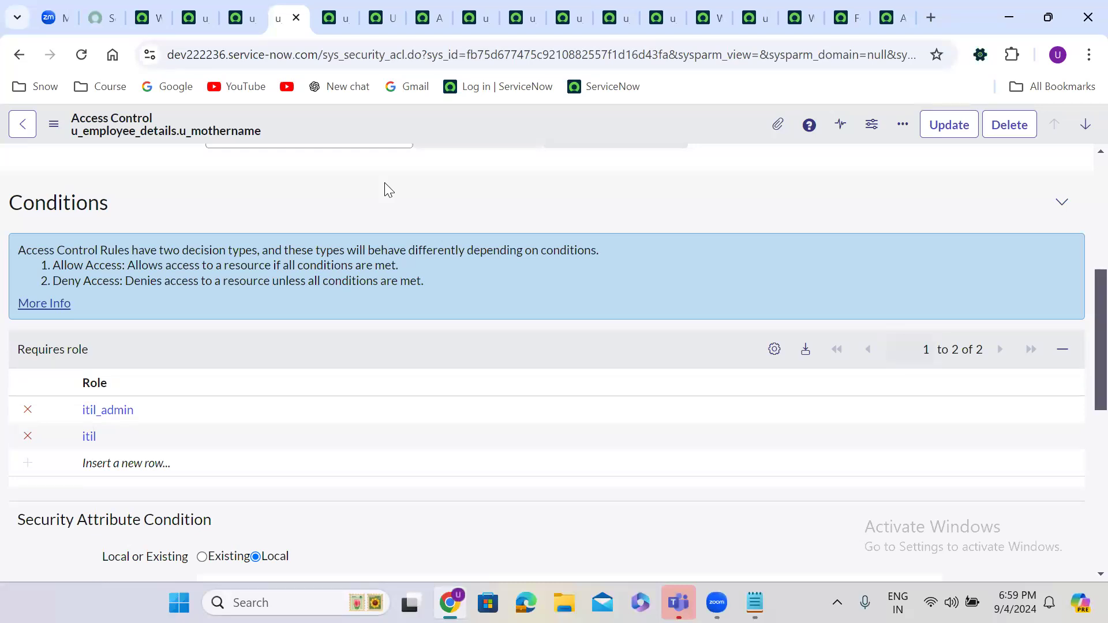
pyautogui.scroll(6, 384, 183)
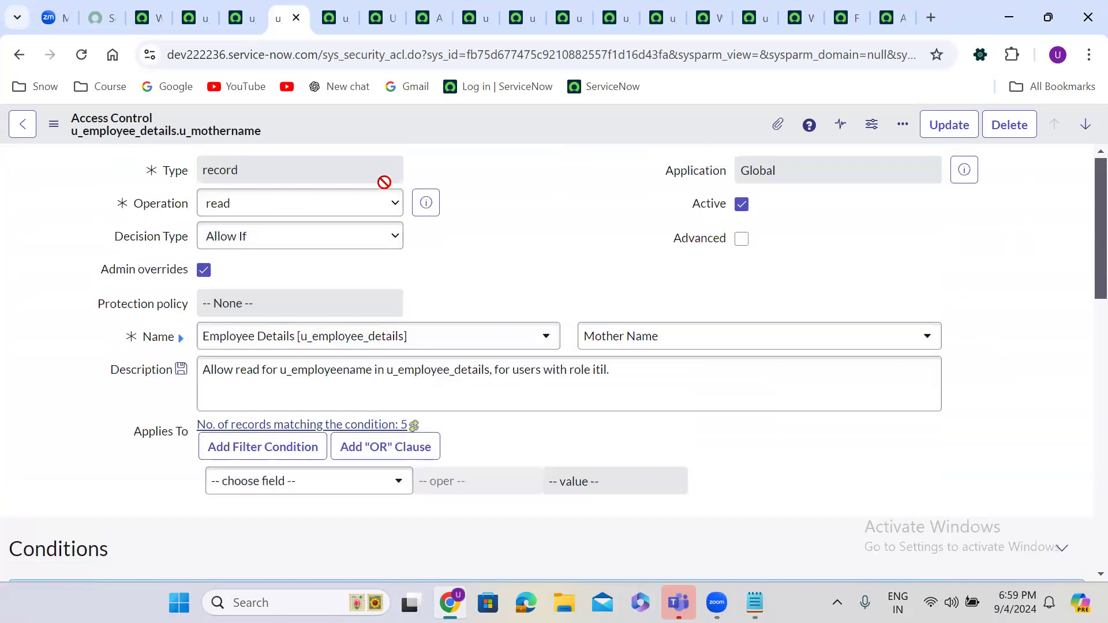
pyautogui.click(252, 238)
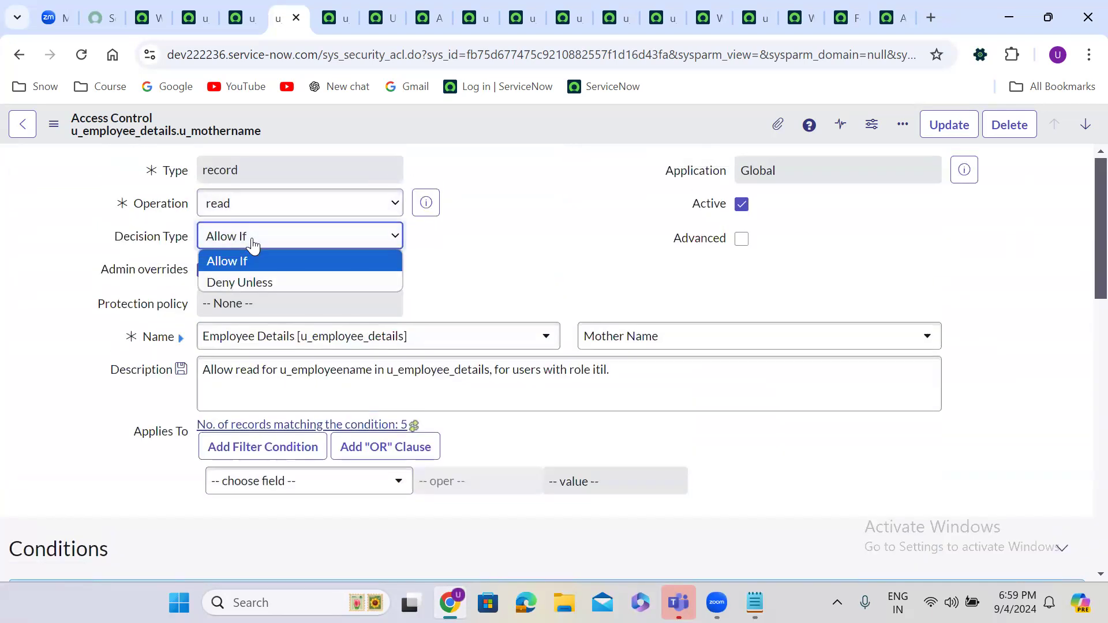
pyautogui.click(256, 281)
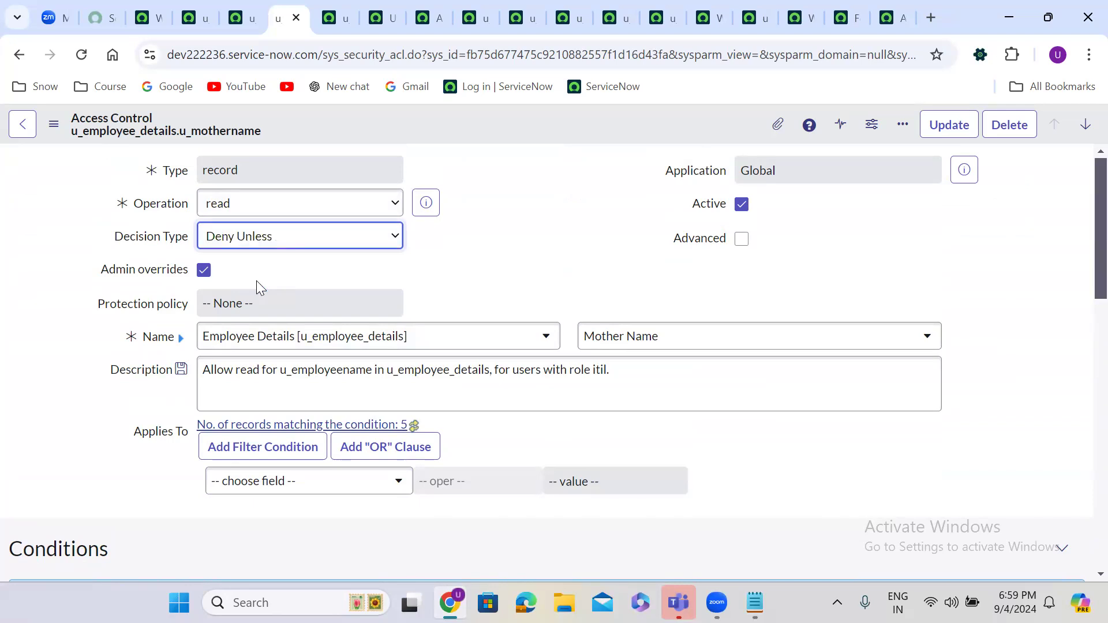
pyautogui.click(526, 258)
pyautogui.scroll(-7, 524, 254)
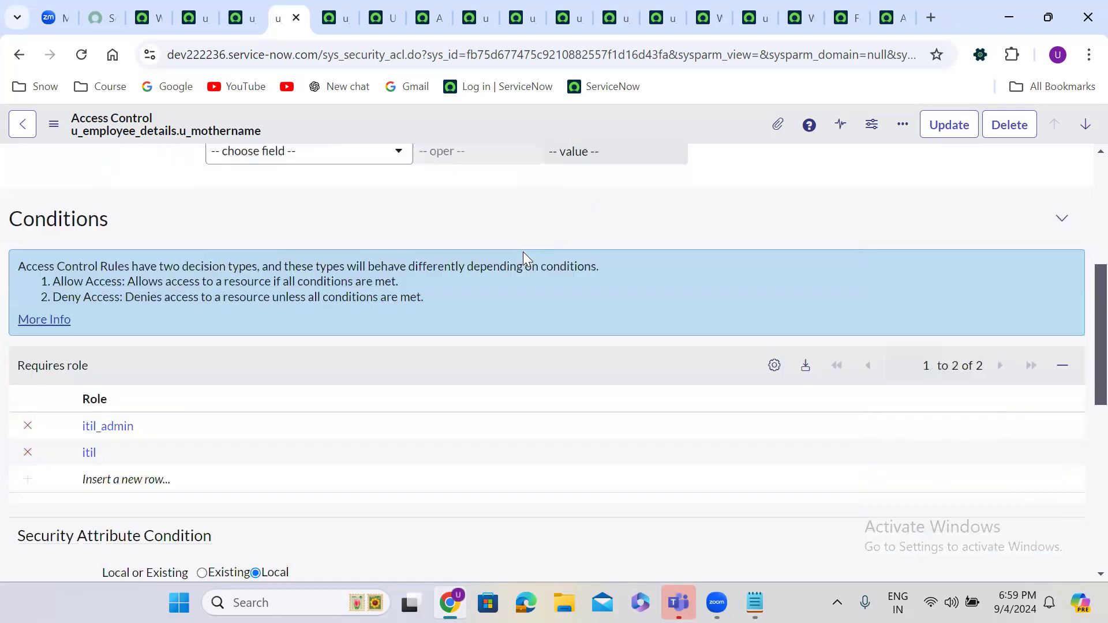
pyautogui.scroll(1, 523, 254)
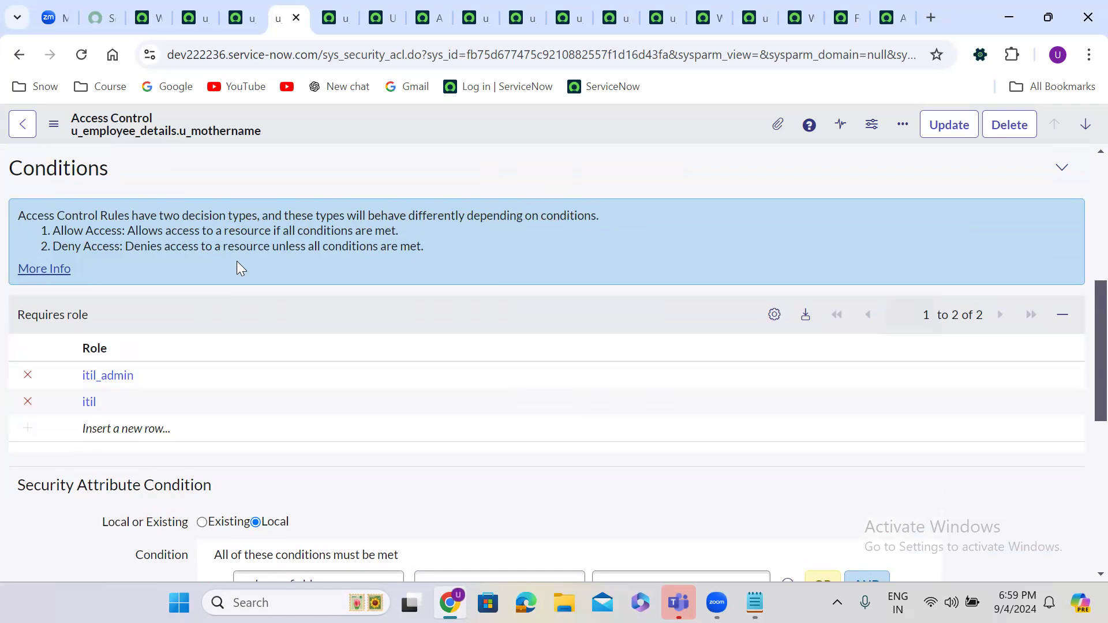
# Step: Save the table-wide u_employee_details.* read ACL with Decision Type Deny Unless
pyautogui.scroll(5, 237, 261)
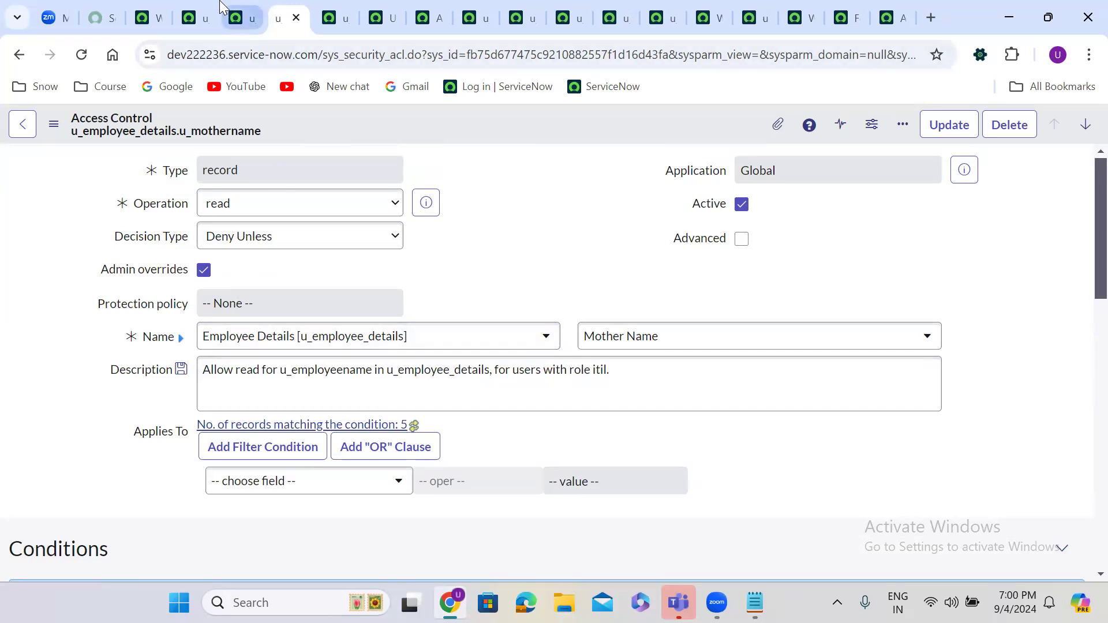
pyautogui.click(326, 5)
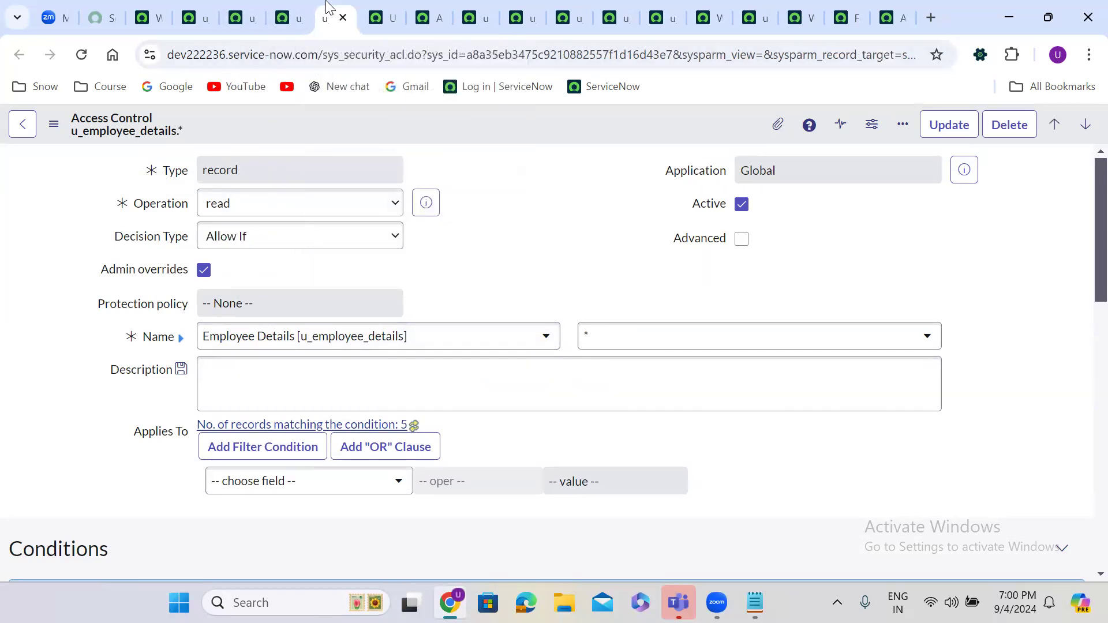
pyautogui.click(250, 234)
pyautogui.click(256, 288)
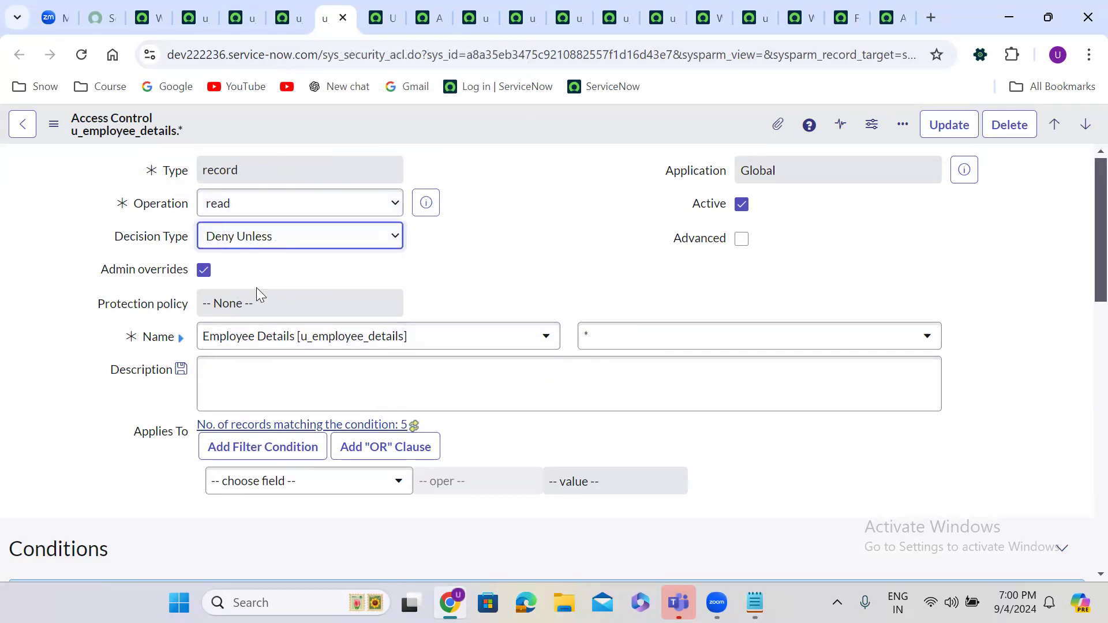
pyautogui.rightClick(446, 121)
pyautogui.click(491, 135)
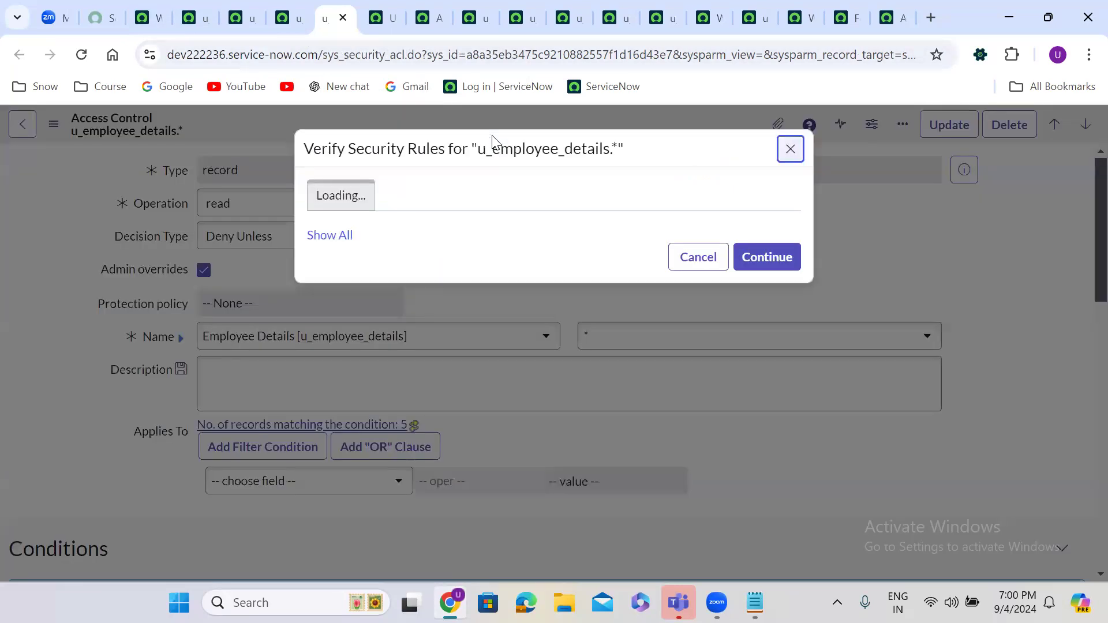
pyautogui.click(769, 316)
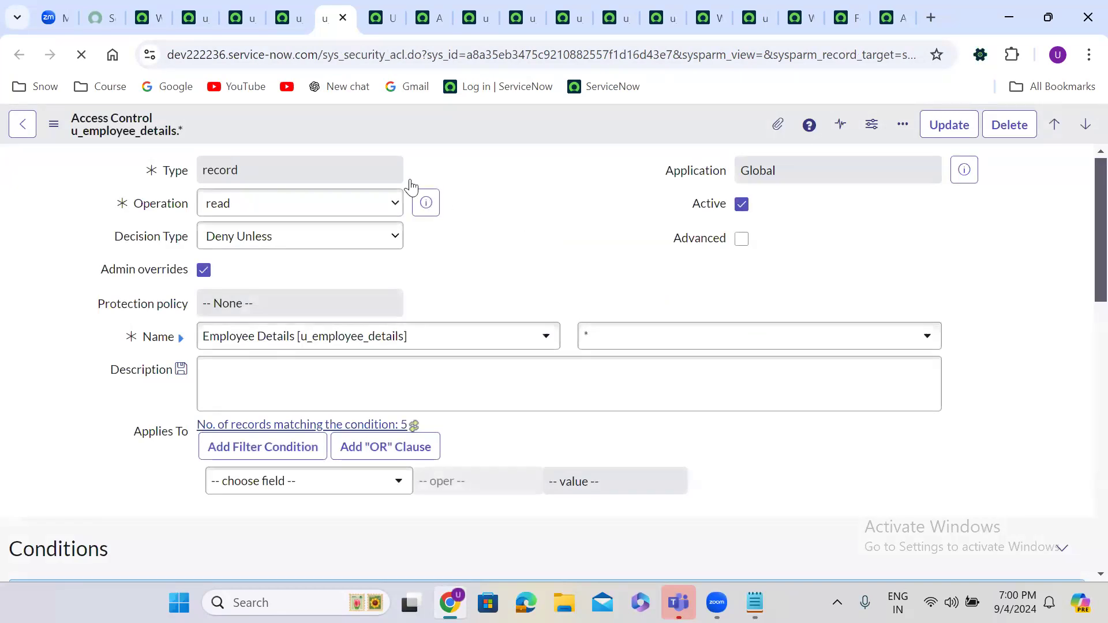
# Step: Change the u_mothername read ACL's Decision Type back to Allow If
pyautogui.click(288, 7)
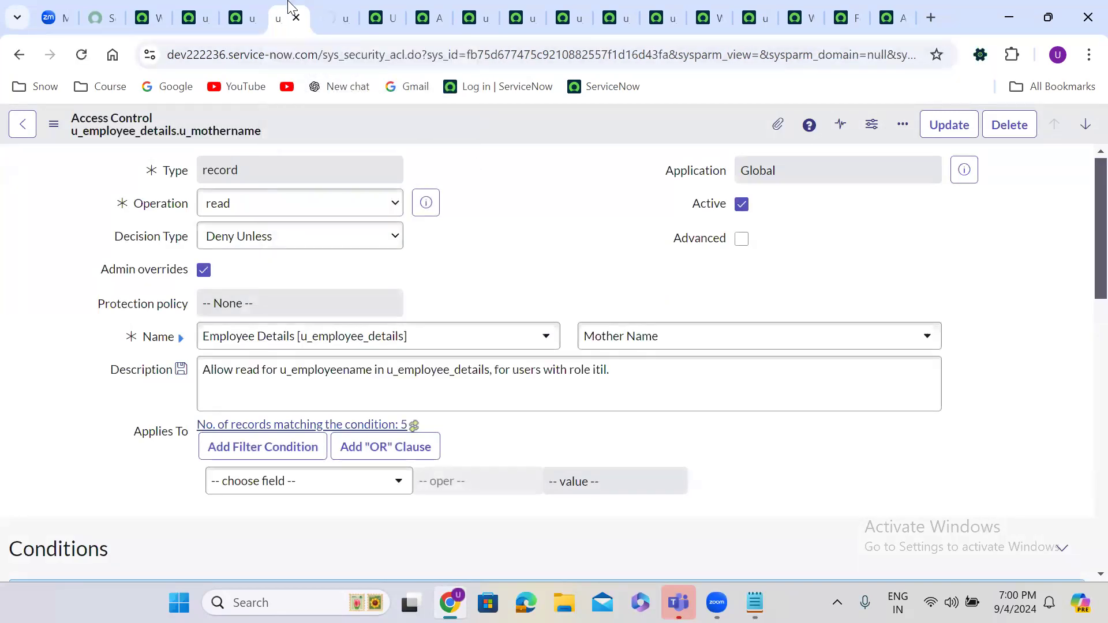
pyautogui.click(234, 240)
pyautogui.click(247, 260)
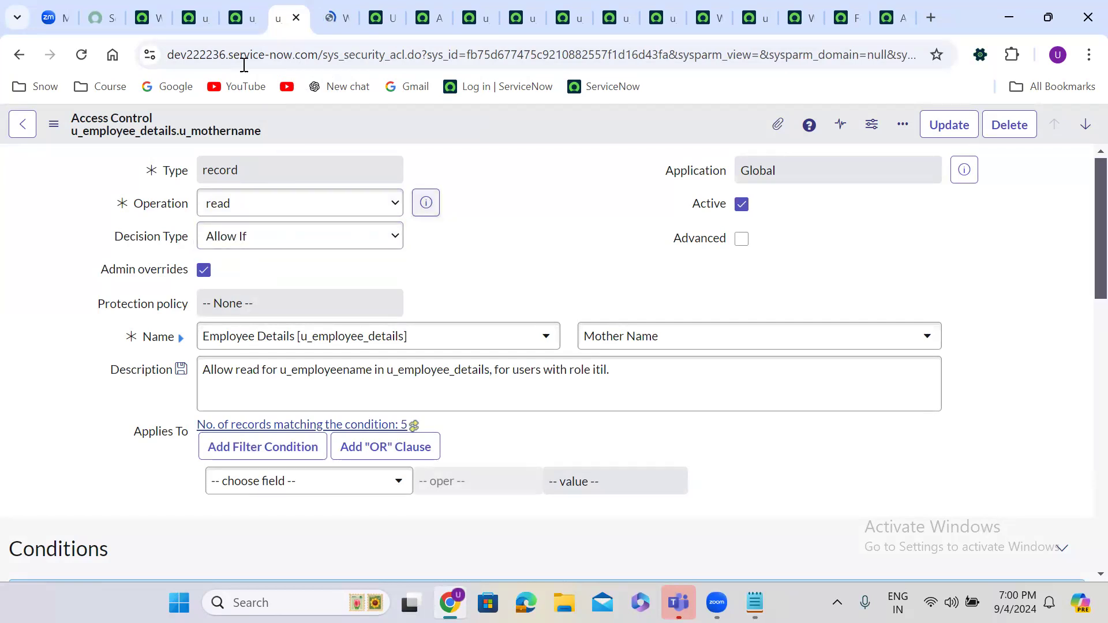
# Step: Impersonate the test user from the workspace home's account menu
pyautogui.moveTo(157, 8)
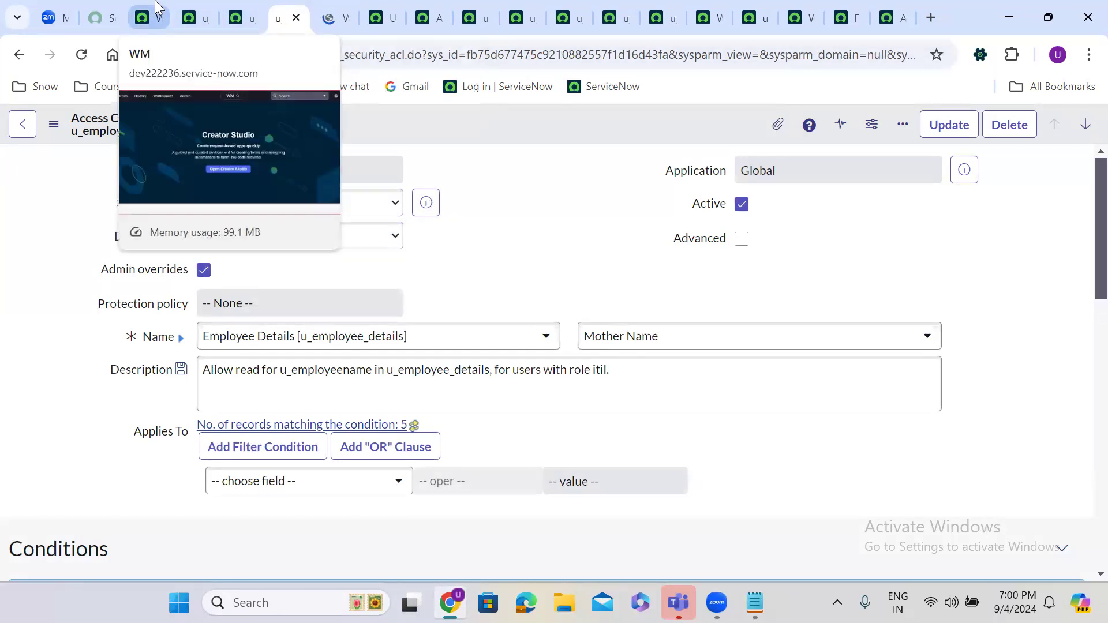
pyautogui.click(157, 8)
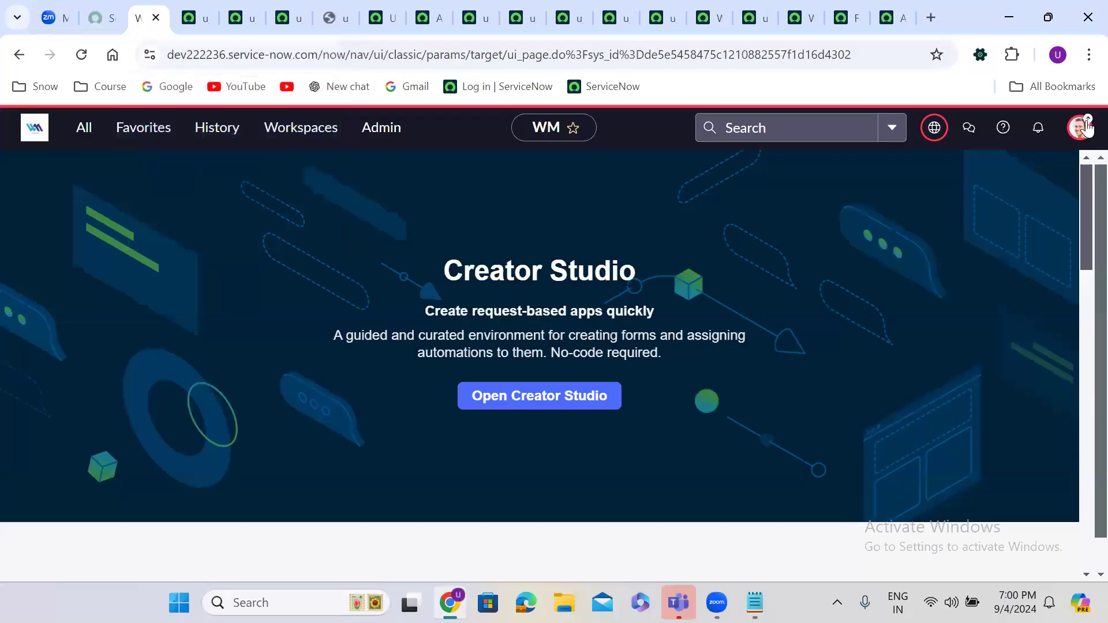
pyautogui.click(1086, 127)
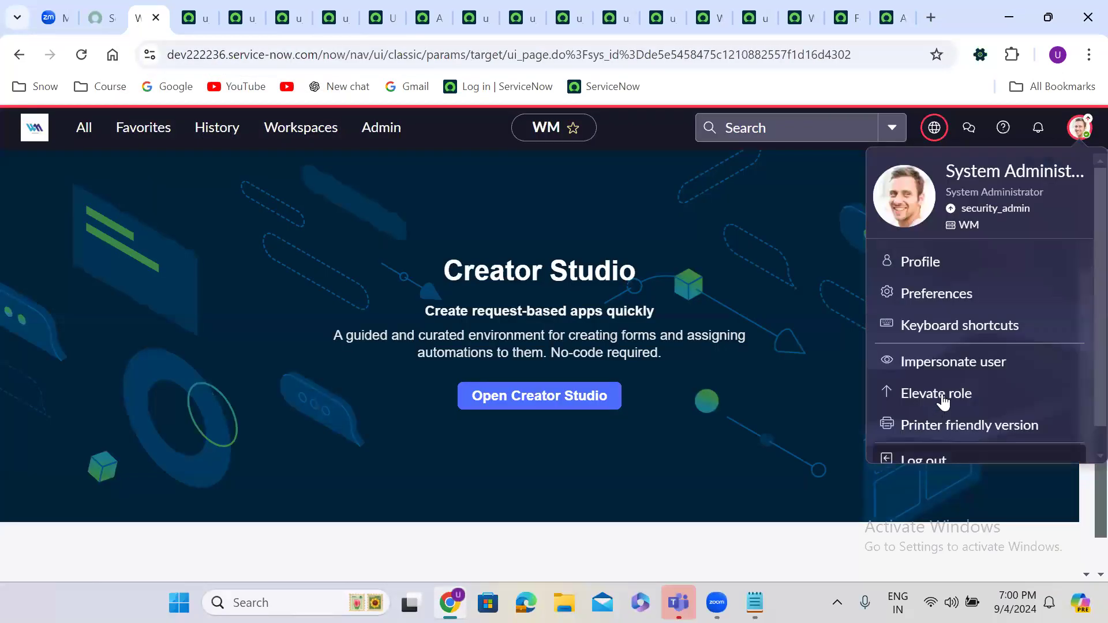
pyautogui.click(936, 368)
pyautogui.click(424, 380)
pyautogui.click(713, 521)
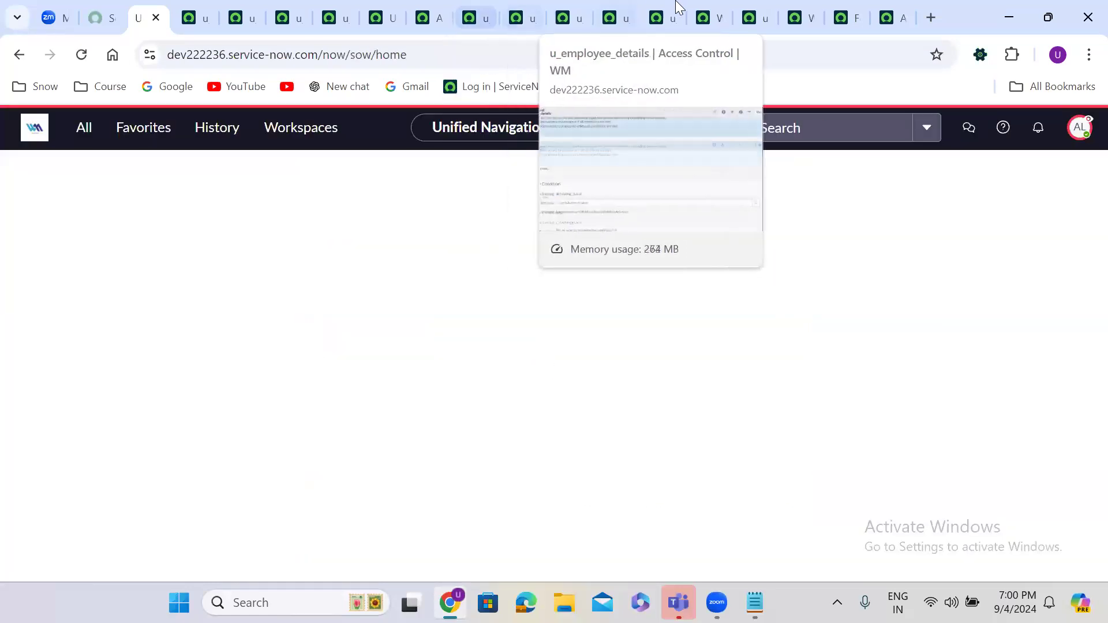
# Step: Reload the employee details list to confirm it is blocked, then end the impersonation
pyautogui.click(702, 8)
pyautogui.click(83, 54)
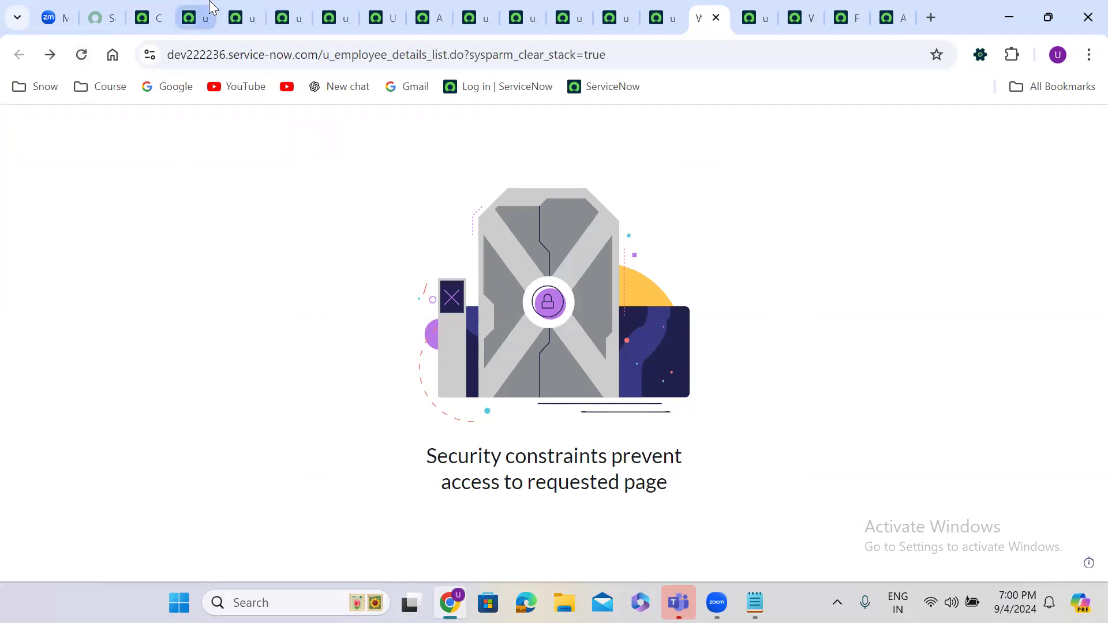
pyautogui.click(197, 17)
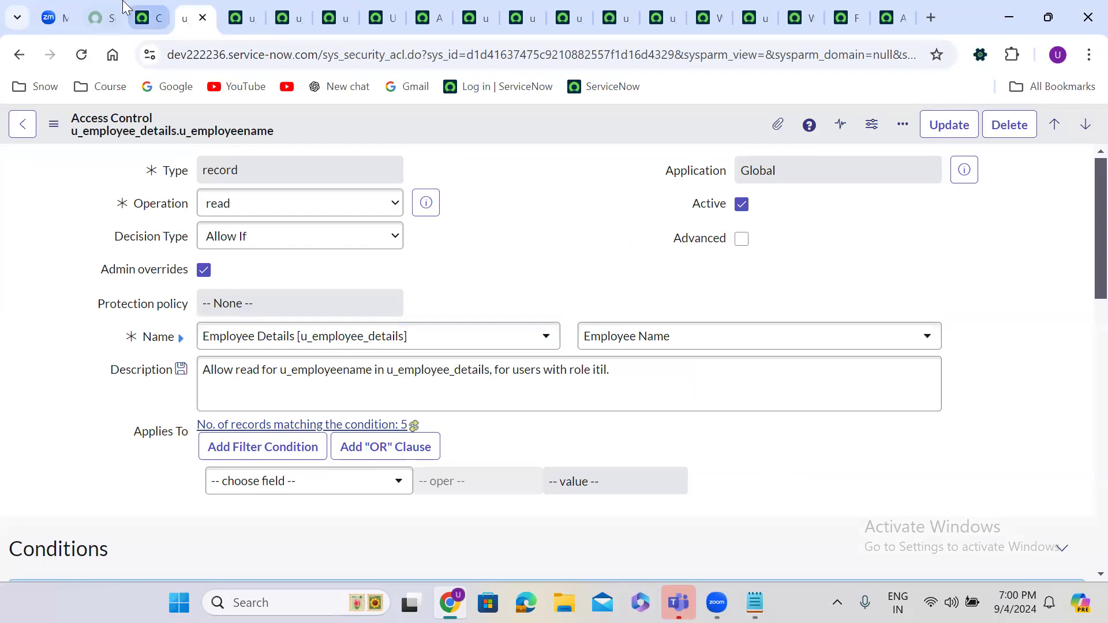
pyautogui.click(147, 18)
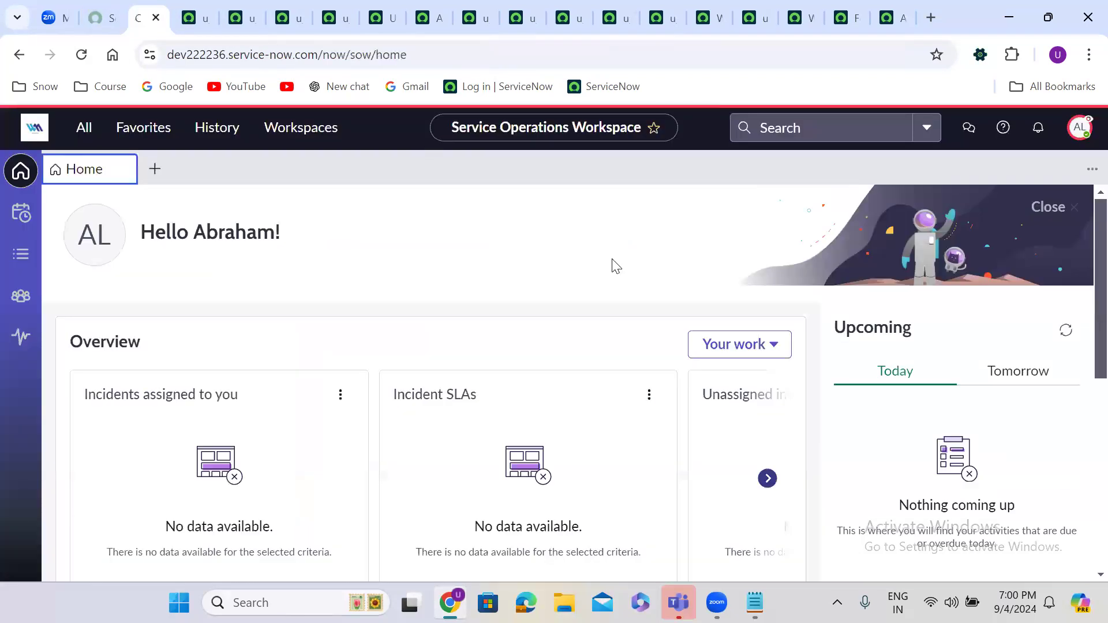
pyautogui.click(1080, 126)
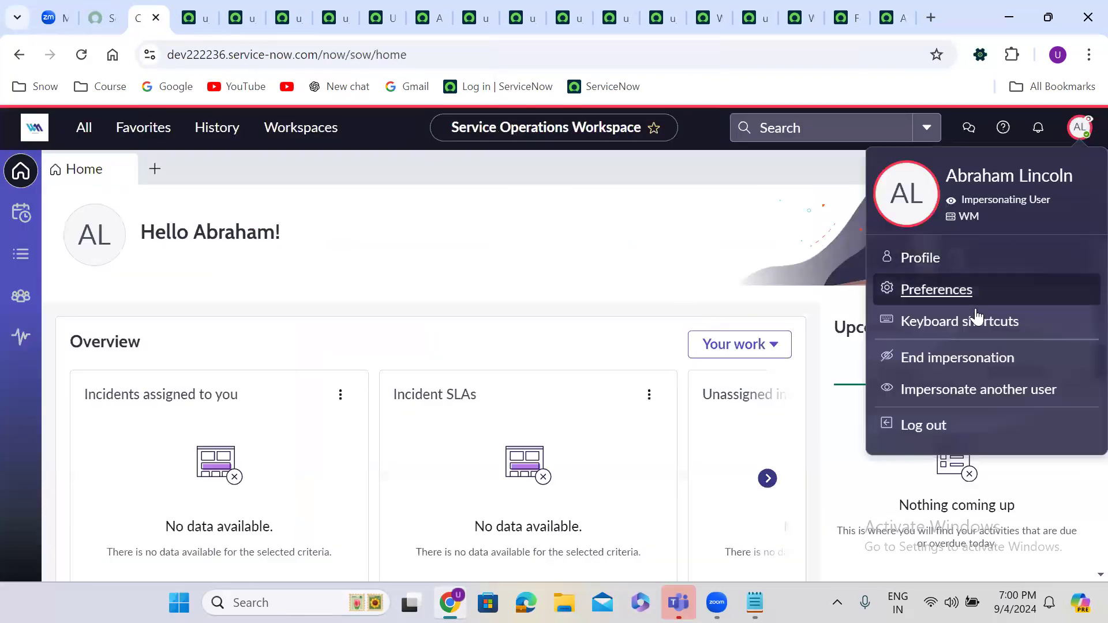
pyautogui.click(940, 359)
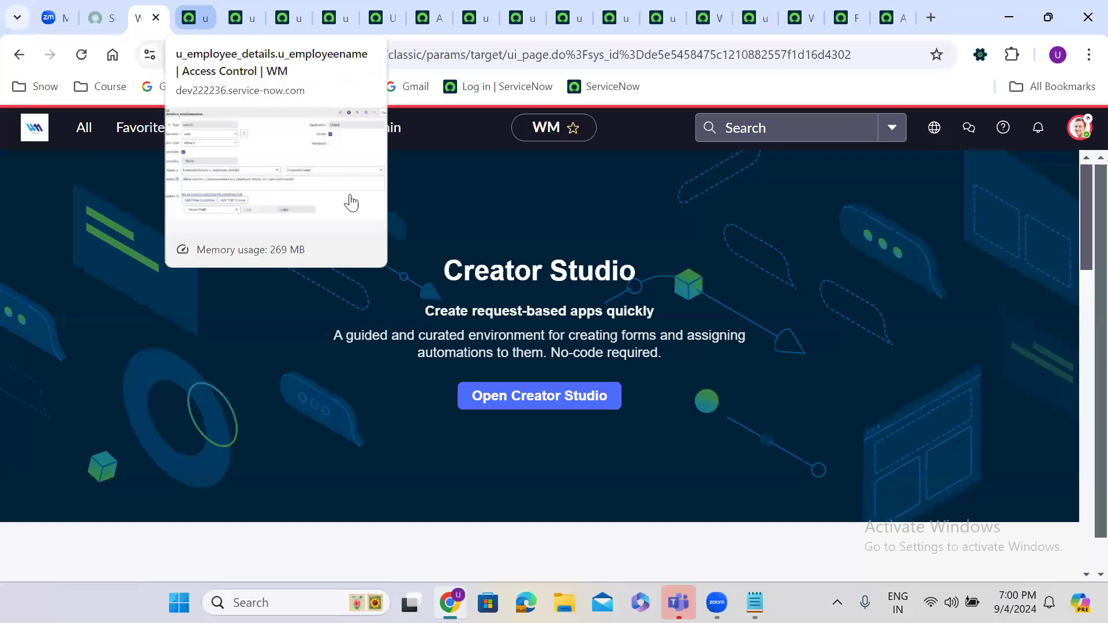
# Step: Save the Employee Name read ACL with Decision Type Deny Unless
pyautogui.click(196, 9)
pyautogui.click(266, 236)
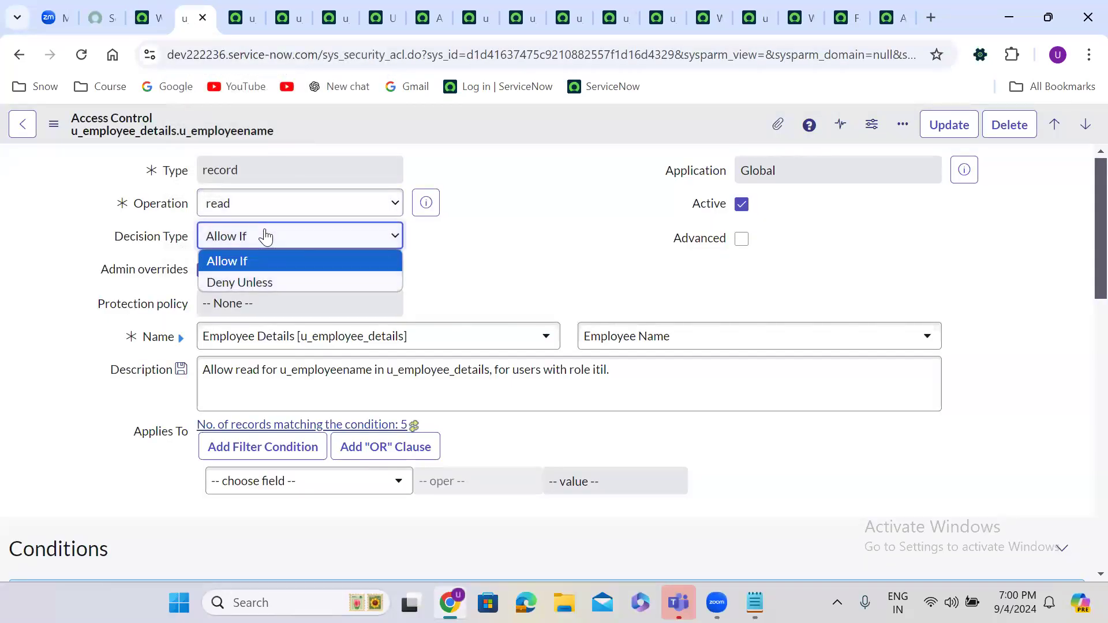
pyautogui.click(253, 283)
pyautogui.rightClick(337, 117)
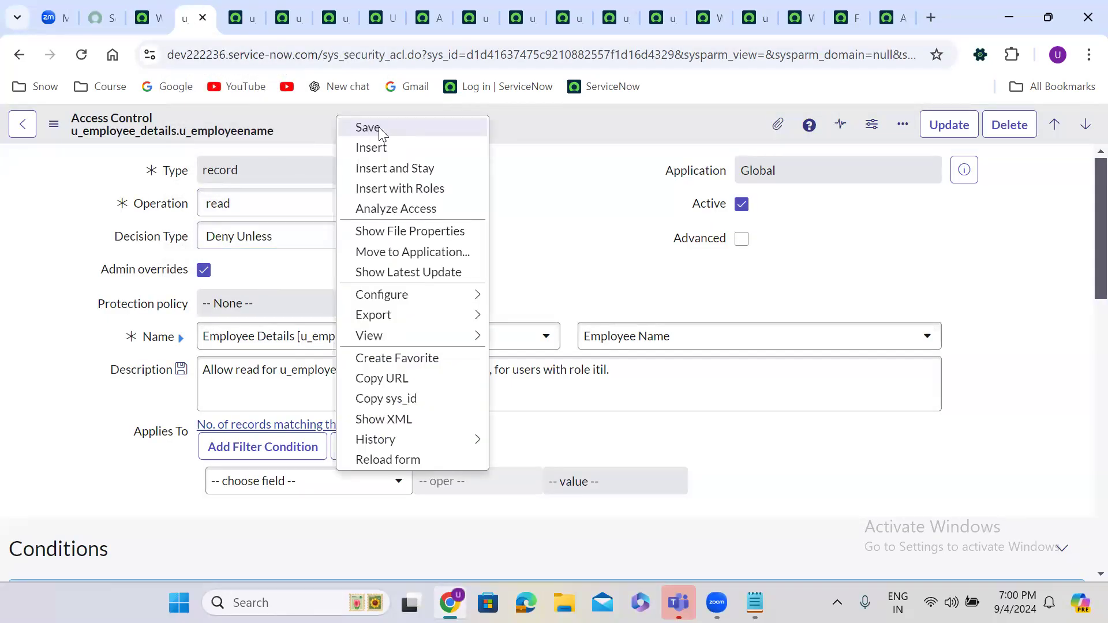
pyautogui.click(379, 126)
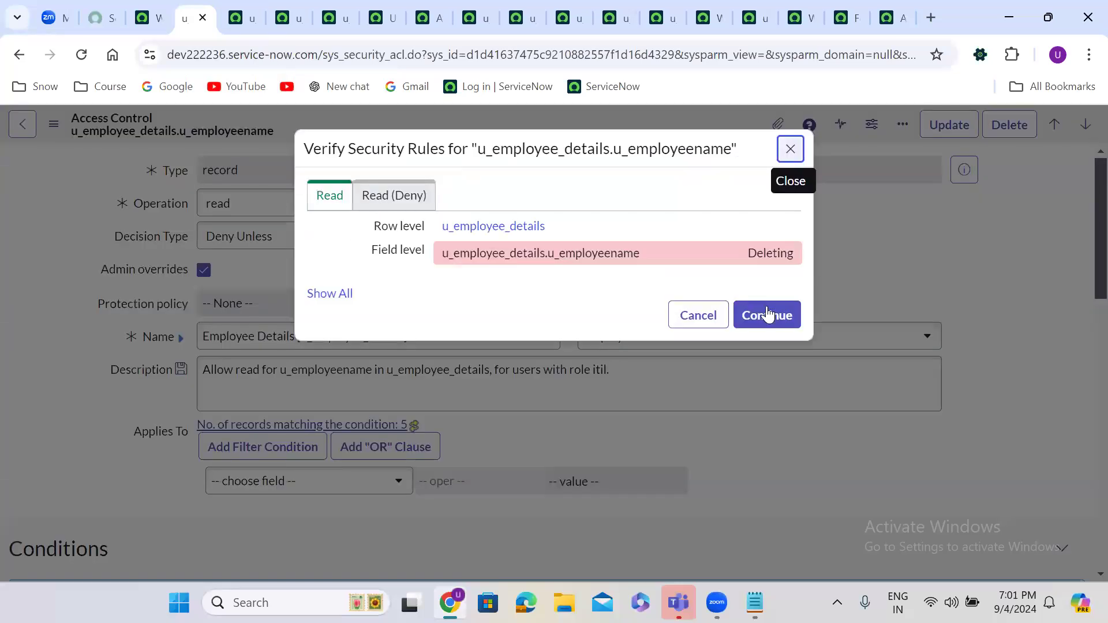
pyautogui.click(780, 324)
# Step: Save the Father Name read ACL with Decision Type Deny Unless
pyautogui.click(245, 18)
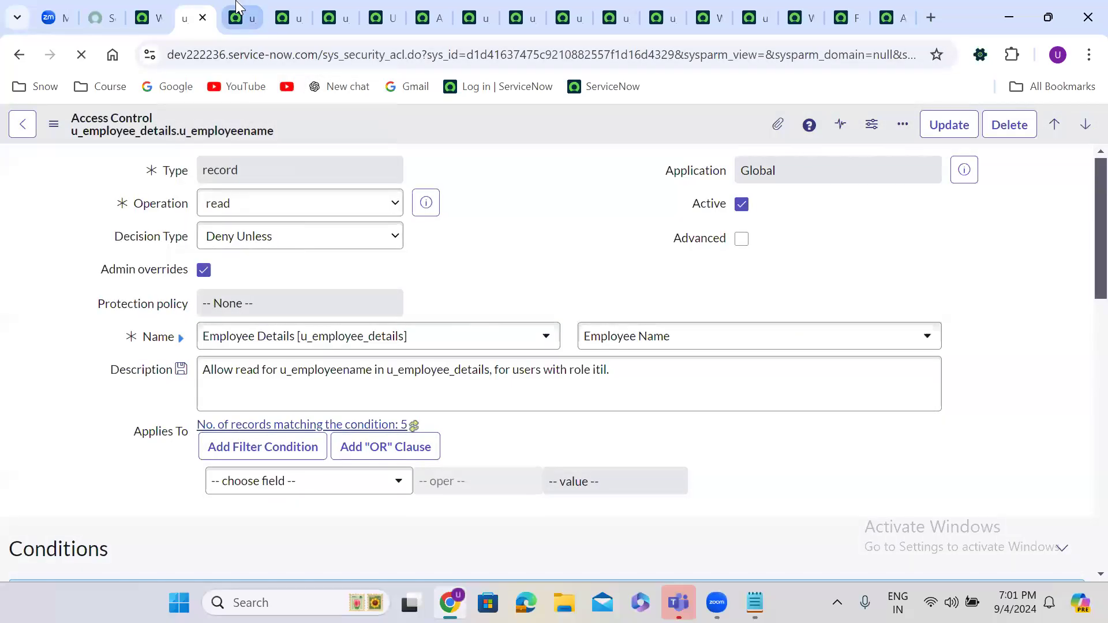
pyautogui.click(248, 237)
pyautogui.click(256, 282)
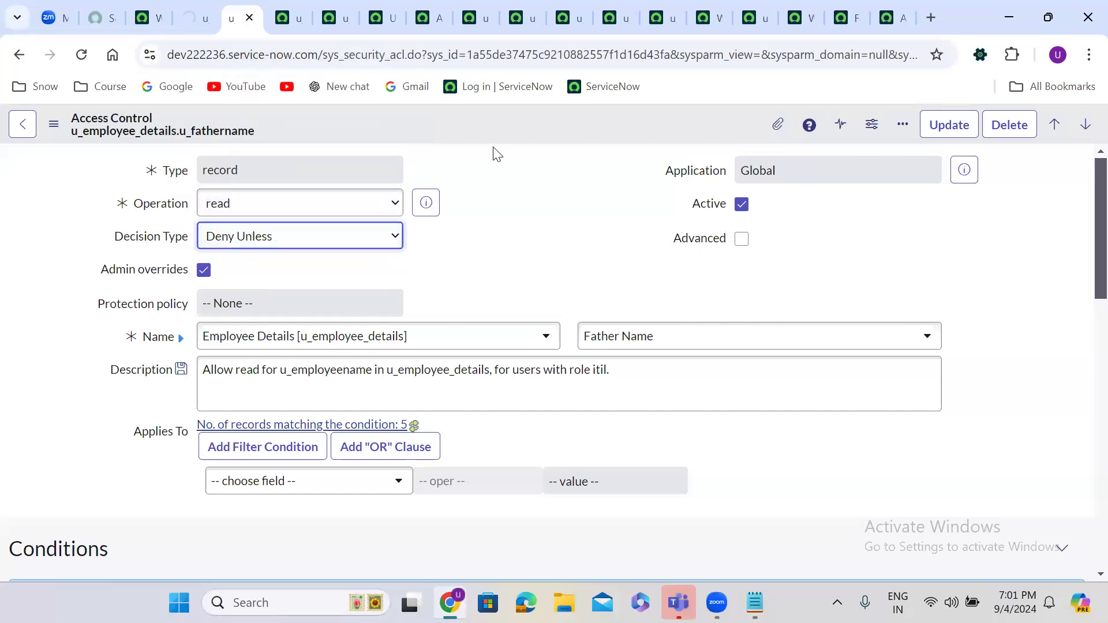
pyautogui.rightClick(488, 105)
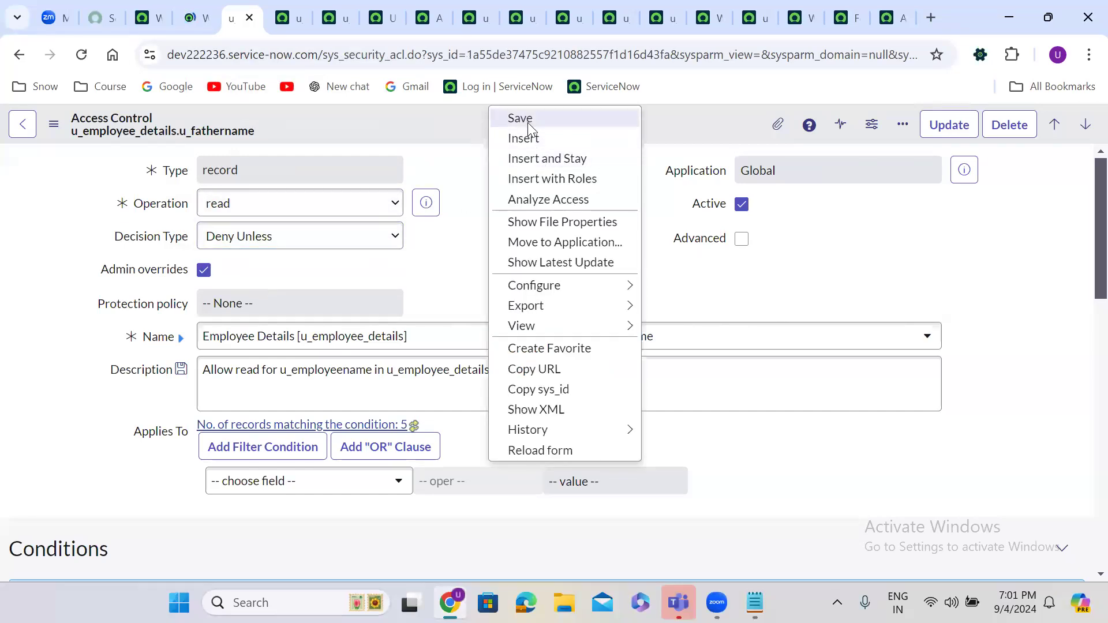
pyautogui.click(526, 119)
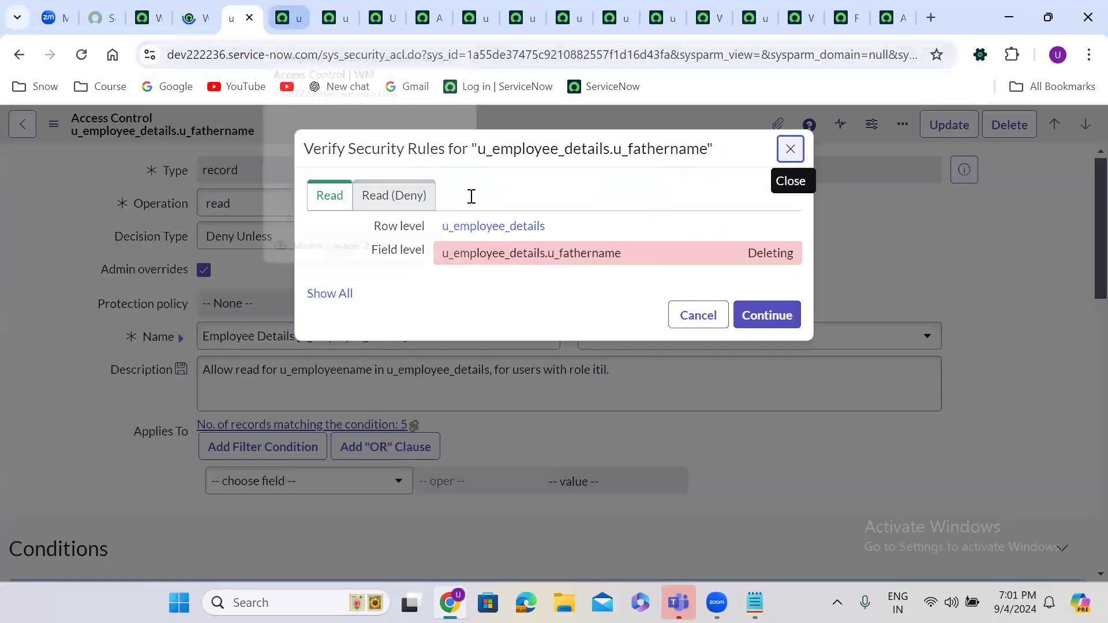
pyautogui.click(765, 315)
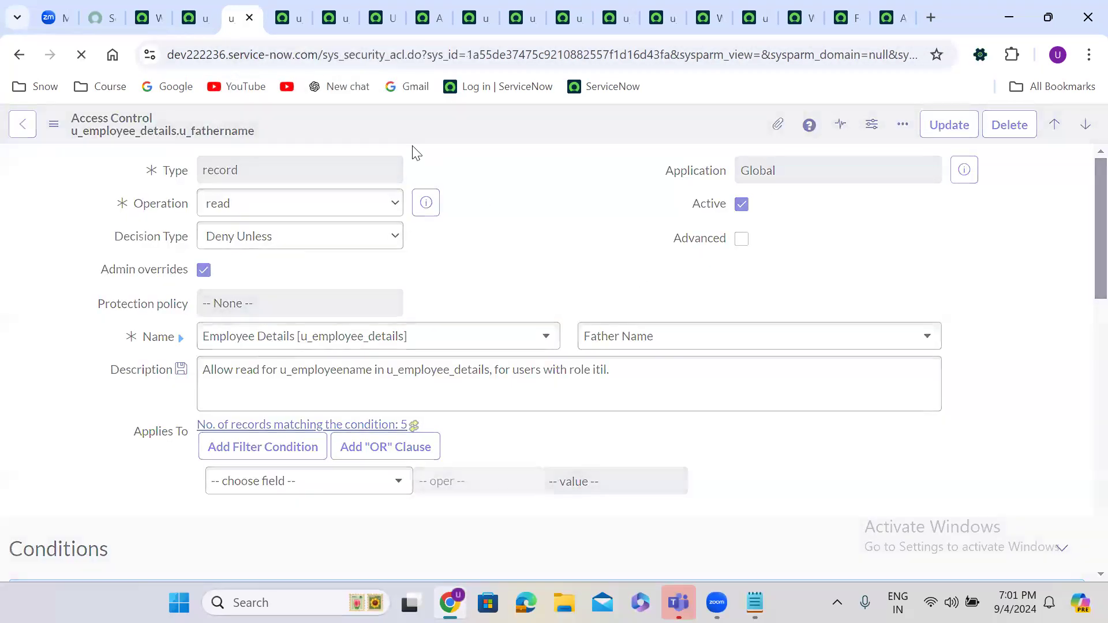
# Step: Save the Mother Name read ACL with Decision Type Deny Unless
pyautogui.click(292, 7)
pyautogui.click(261, 239)
pyautogui.click(277, 278)
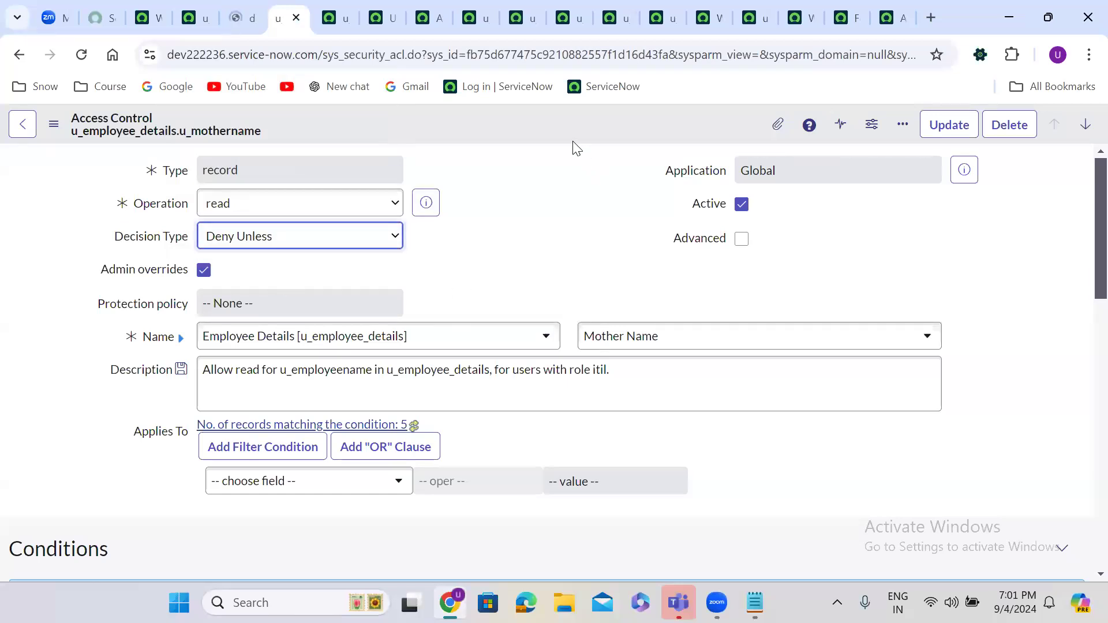
pyautogui.rightClick(501, 122)
pyautogui.click(533, 134)
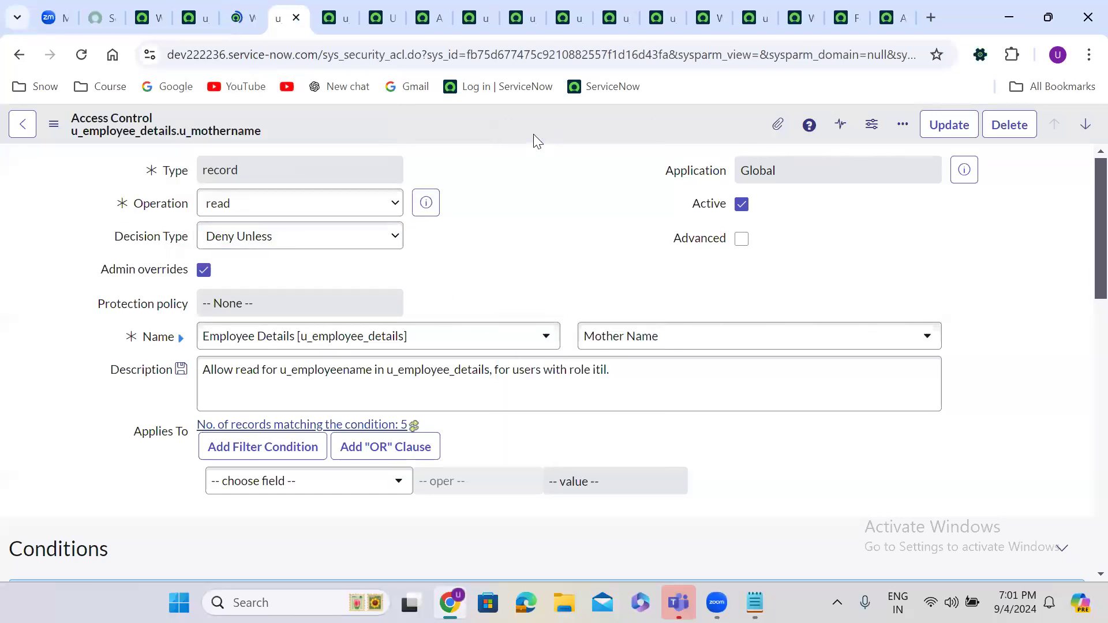
pyautogui.click(767, 318)
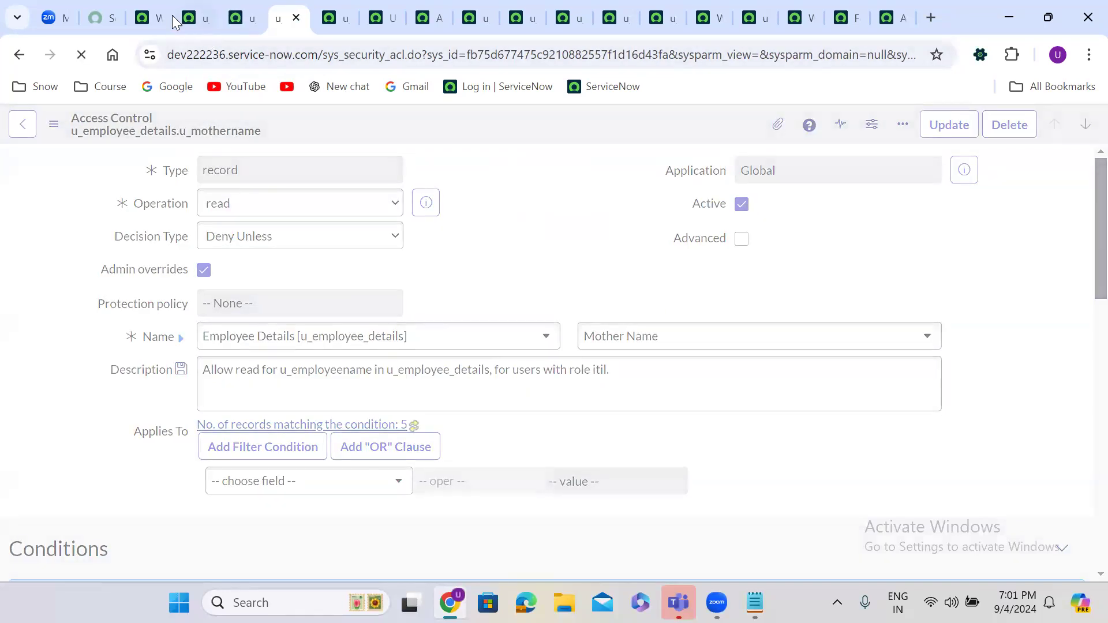
pyautogui.click(147, 10)
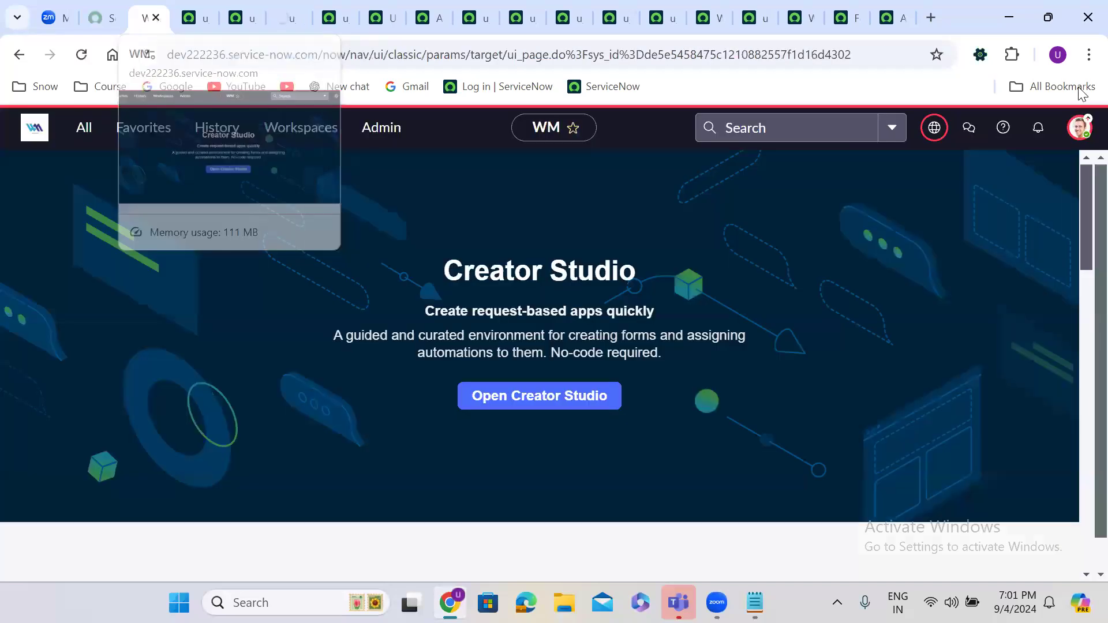
# Step: Impersonate the test user again from the account menu
pyautogui.click(1078, 140)
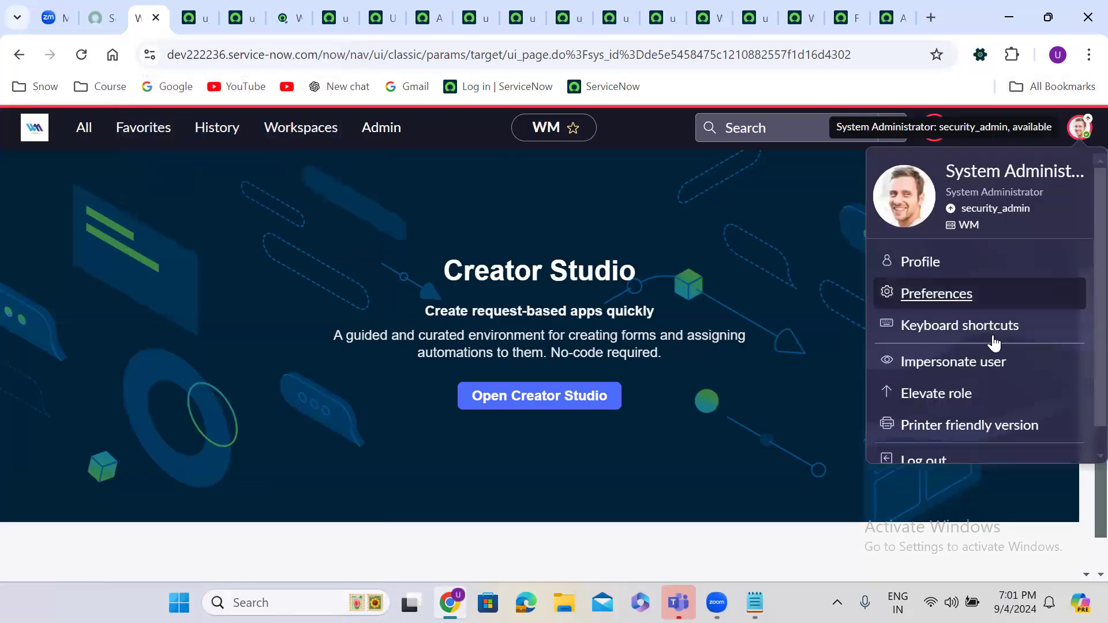
pyautogui.click(933, 364)
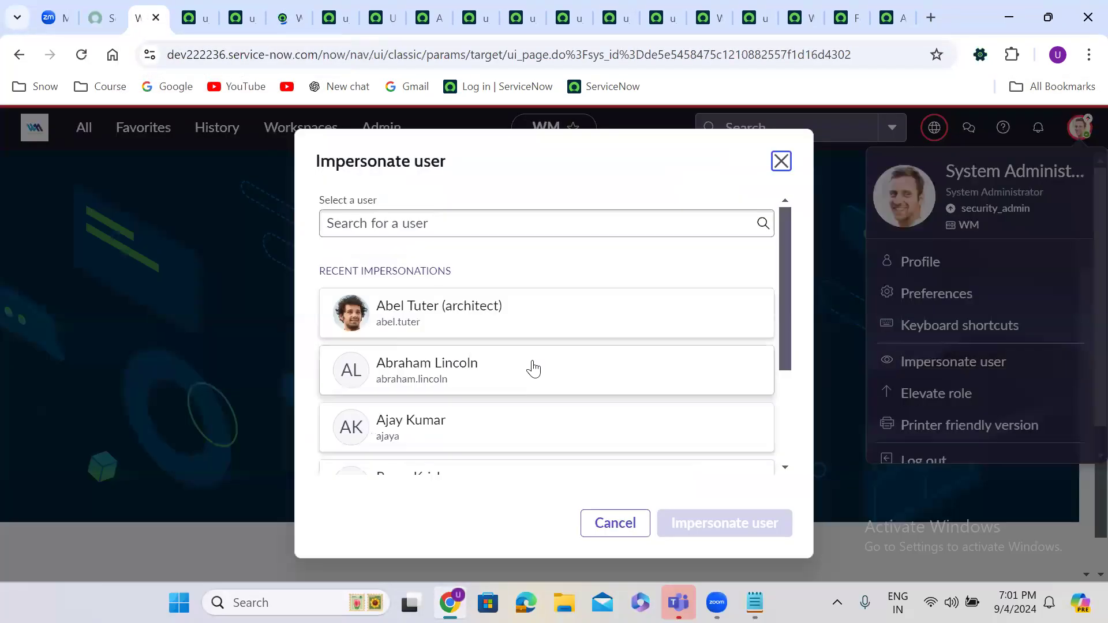
pyautogui.click(769, 522)
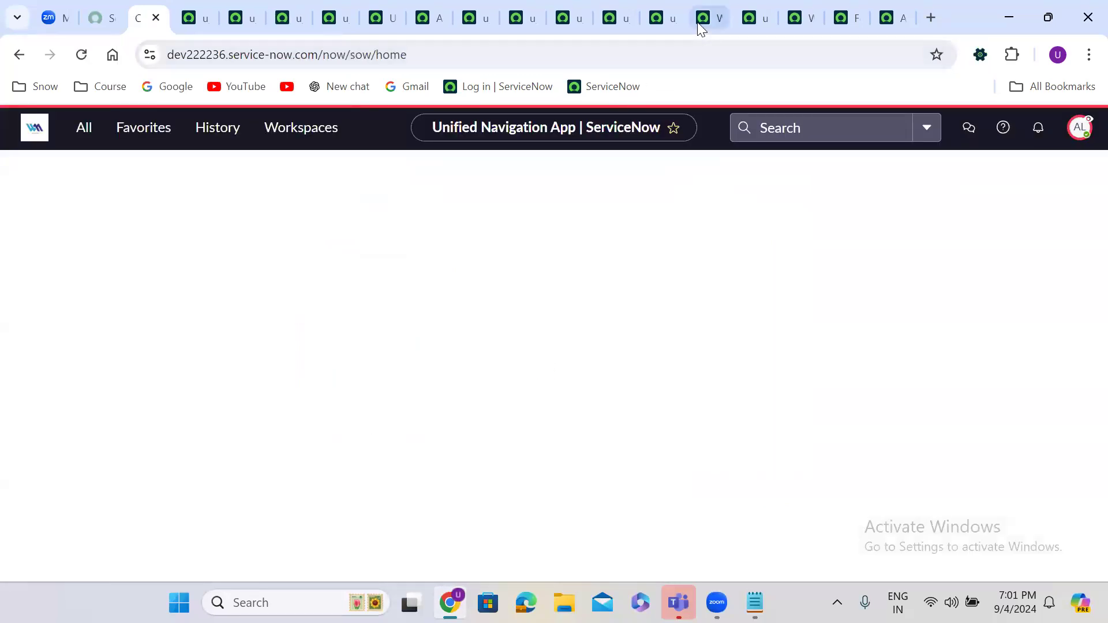
# Step: Confirm the Employee Details list is blocked, then reopen the Father Name ACL's decision type
pyautogui.click(701, 19)
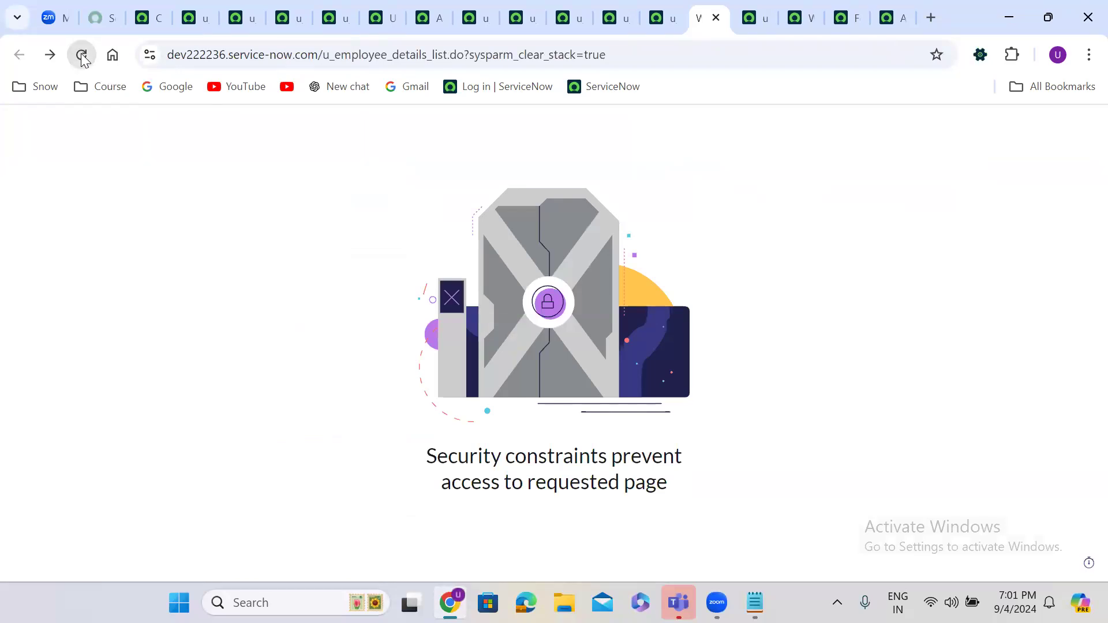
pyautogui.click(237, 16)
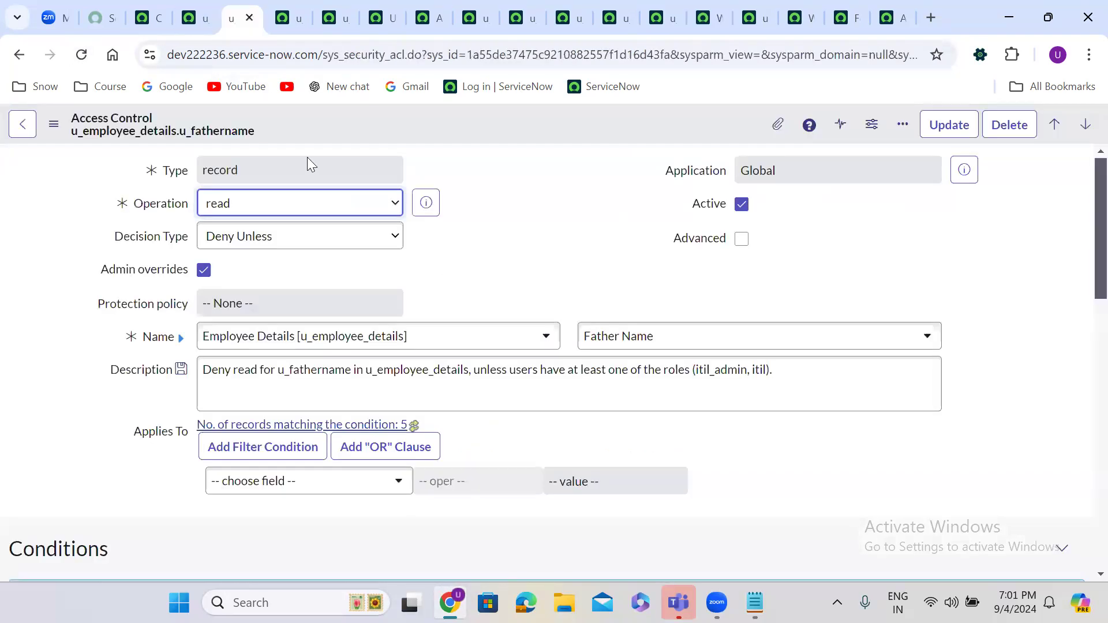
pyautogui.click(217, 247)
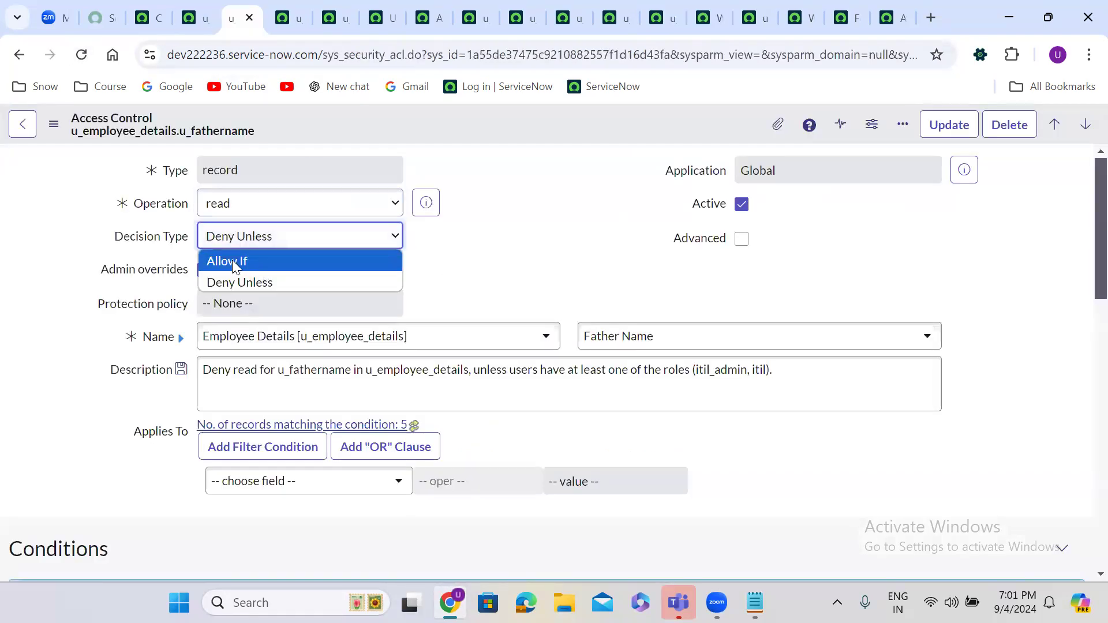